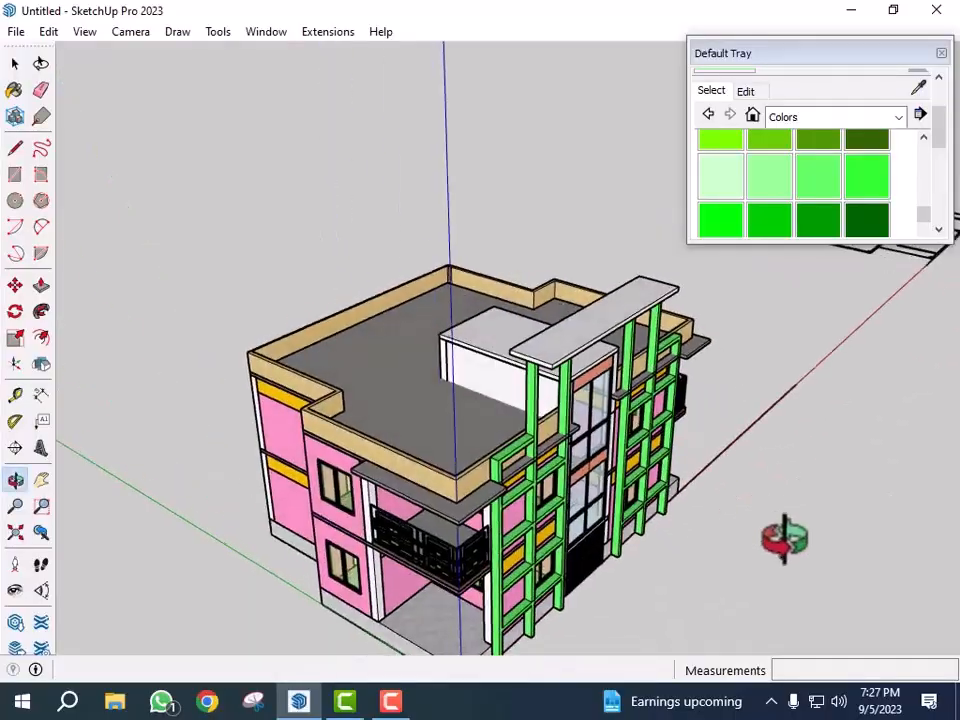
# - Paint the horizontal beam atop the green front columns with a dark olive color
pyautogui.scroll(3, 700, 330)
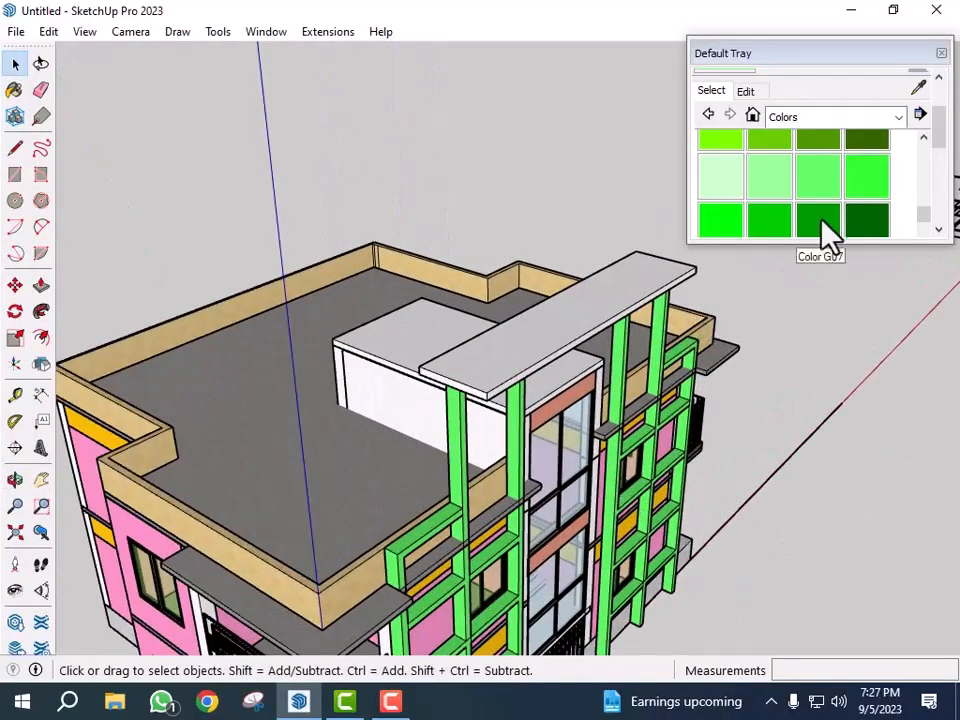
pyautogui.scroll(-3, 862, 205)
pyautogui.scroll(5, 866, 210)
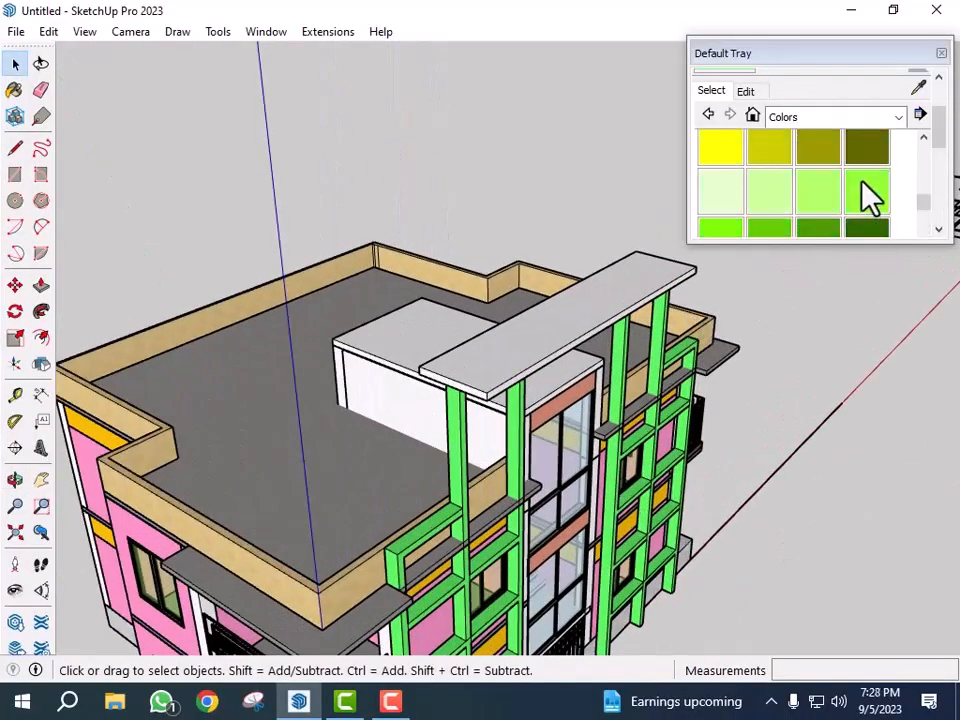
pyautogui.click(866, 150)
pyautogui.scroll(2, 583, 306)
pyautogui.click(585, 309)
pyautogui.scroll(-2, 590, 312)
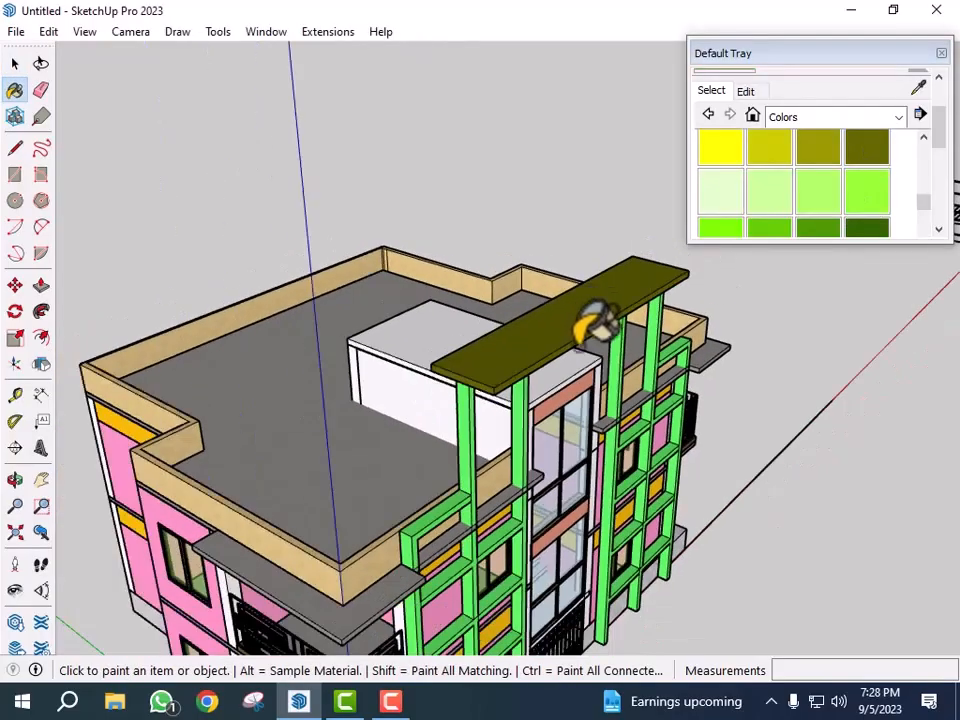
# - Draw a rectangle about 5' by 5' over the upper window on the pink front wall
pyautogui.click(812, 445)
pyautogui.scroll(-4, 633, 472)
pyautogui.moveTo(633, 472); pyautogui.dragTo(579, 557, button='middle')
pyautogui.scroll(2, 622, 562)
pyautogui.scroll(6, 557, 521)
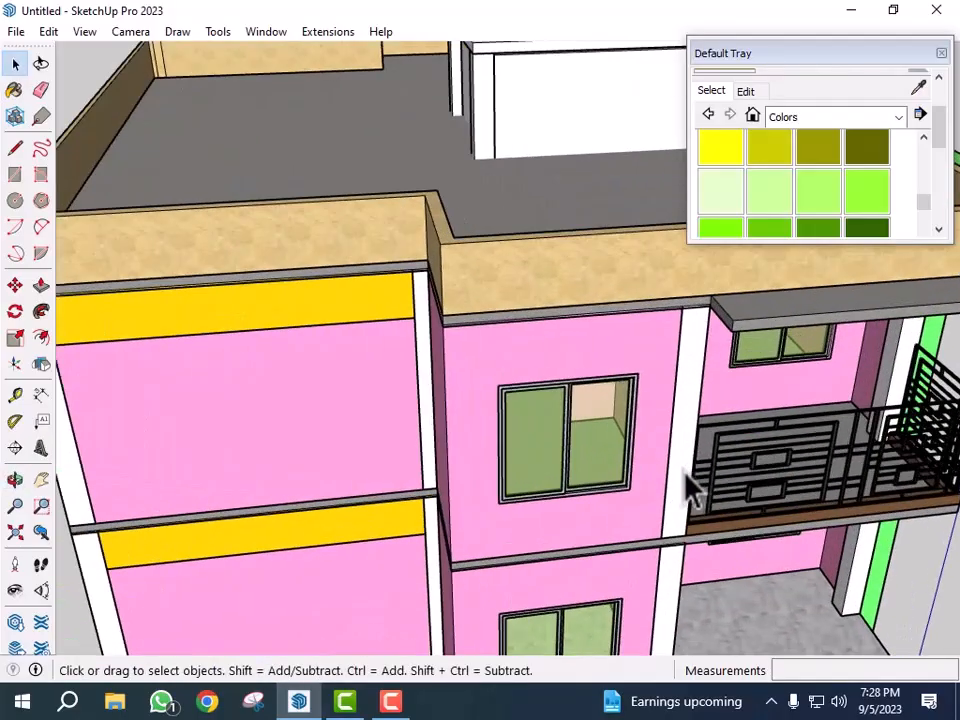
pyautogui.moveTo(688, 490); pyautogui.dragTo(585, 458, button='middle')
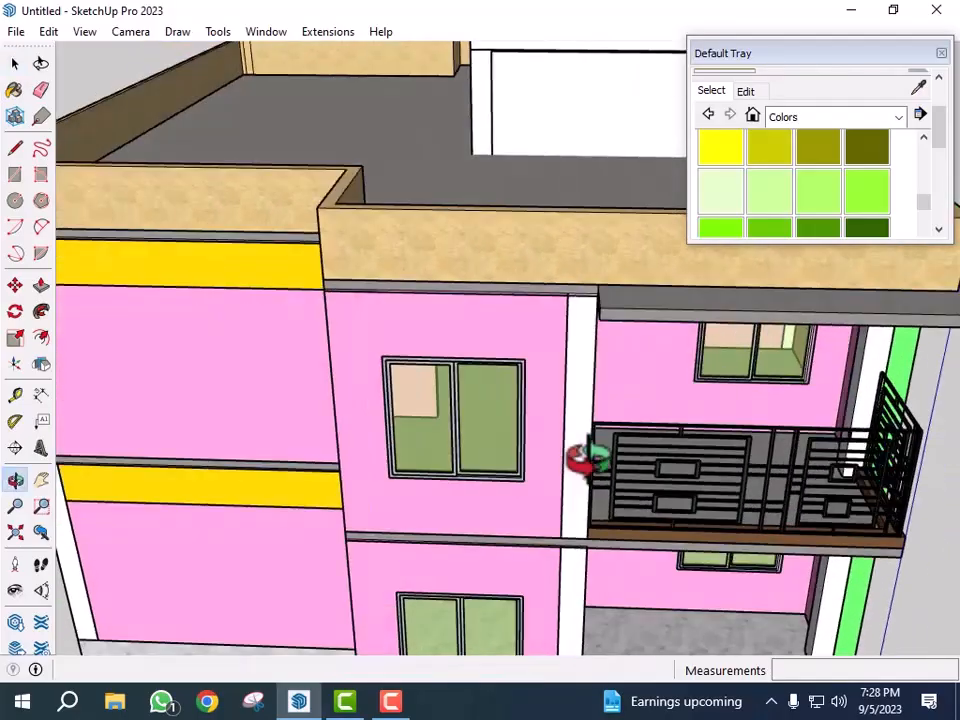
pyautogui.press('r')
pyautogui.scroll(3, 318, 338)
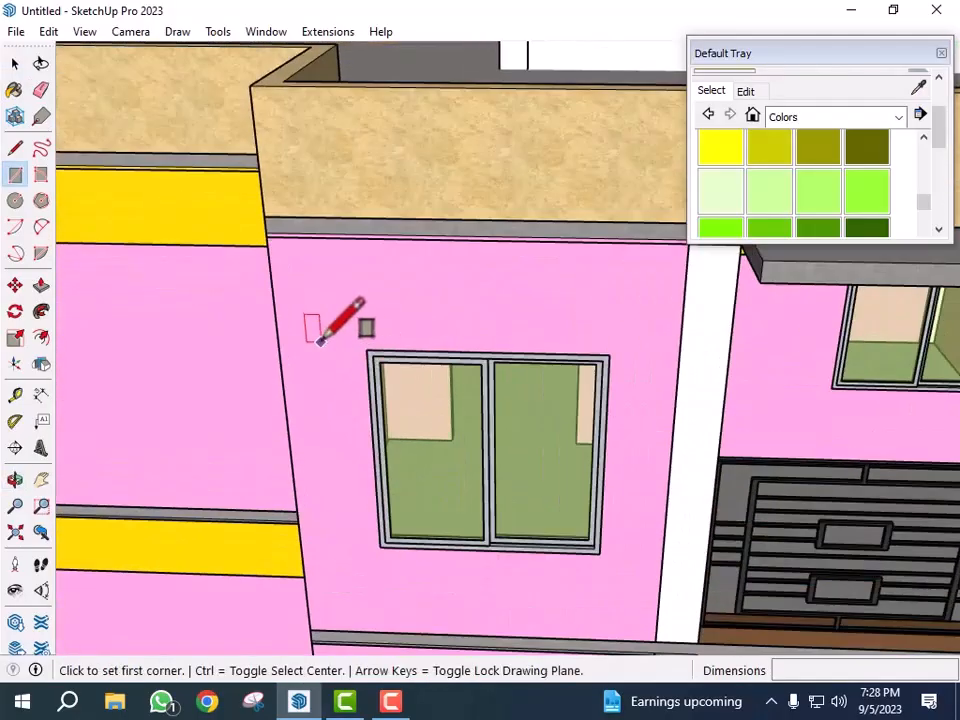
pyautogui.click(369, 349)
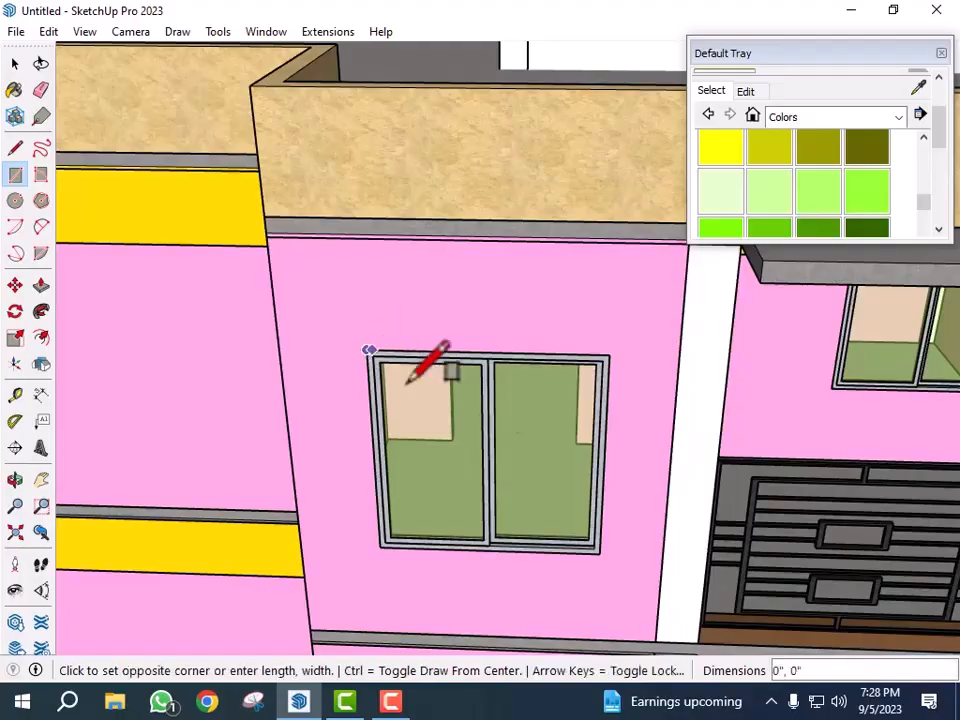
pyautogui.click(599, 552)
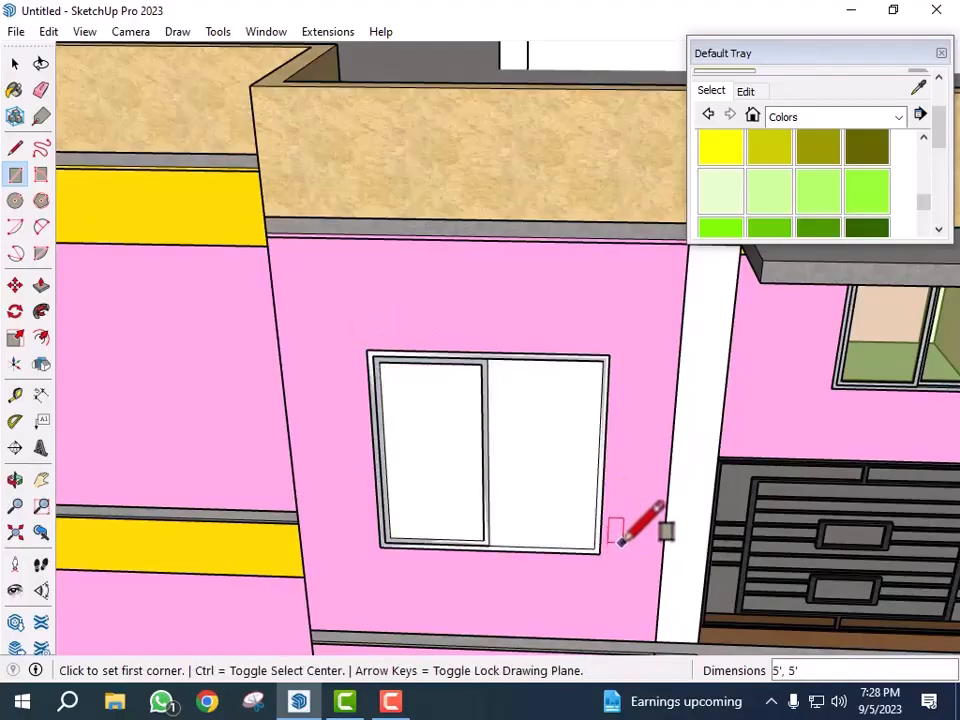
# - Offset the window rectangle outward by about 7 1/8" to form a frame band
pyautogui.click(42, 340)
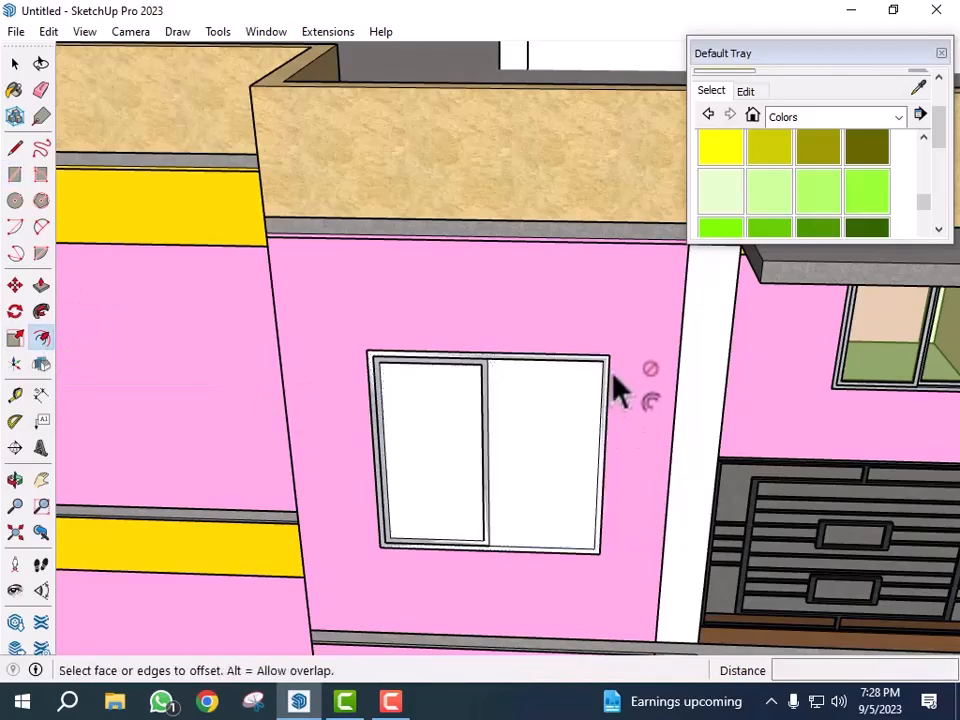
pyautogui.scroll(5, 587, 358)
pyautogui.scroll(-2, 624, 410)
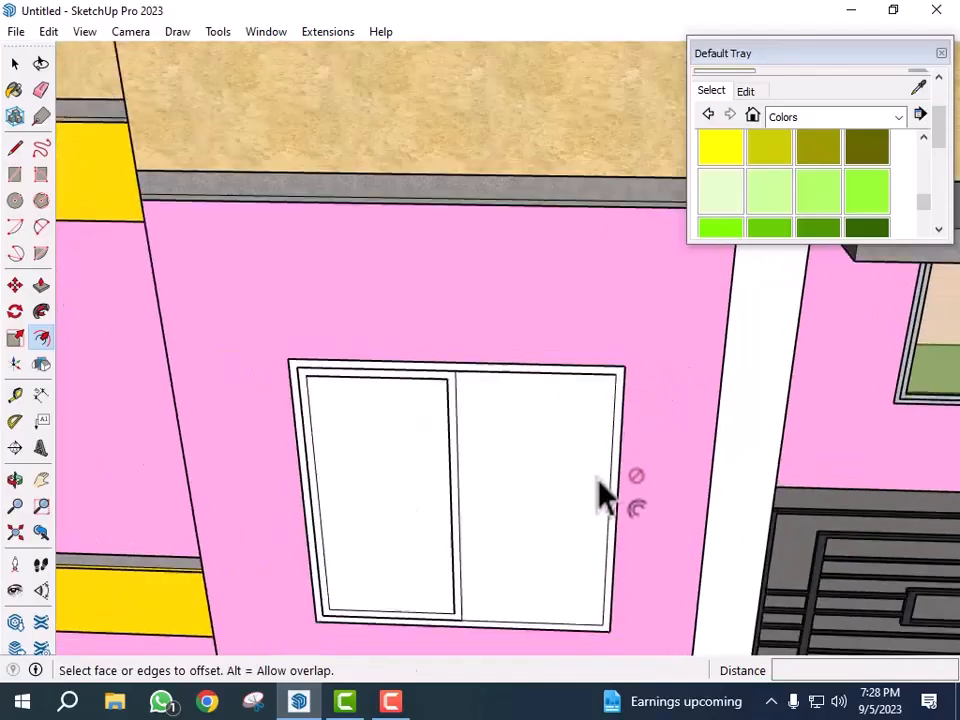
pyautogui.click(584, 531)
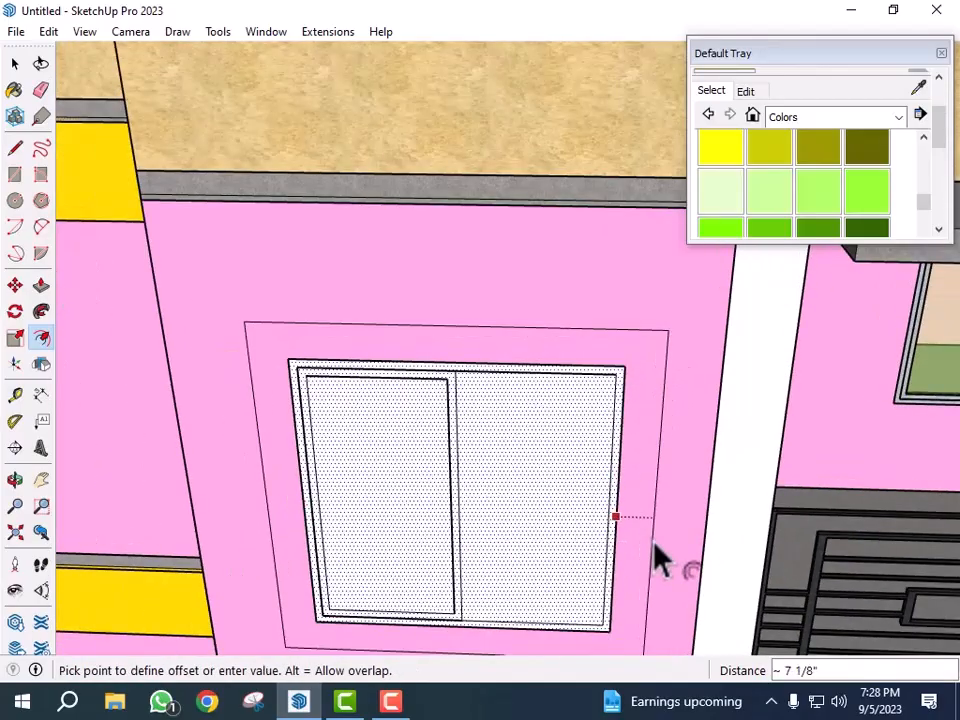
pyautogui.click(655, 560)
# - Push/Pull the frame band out from the wall by 12"
pyautogui.press('p')
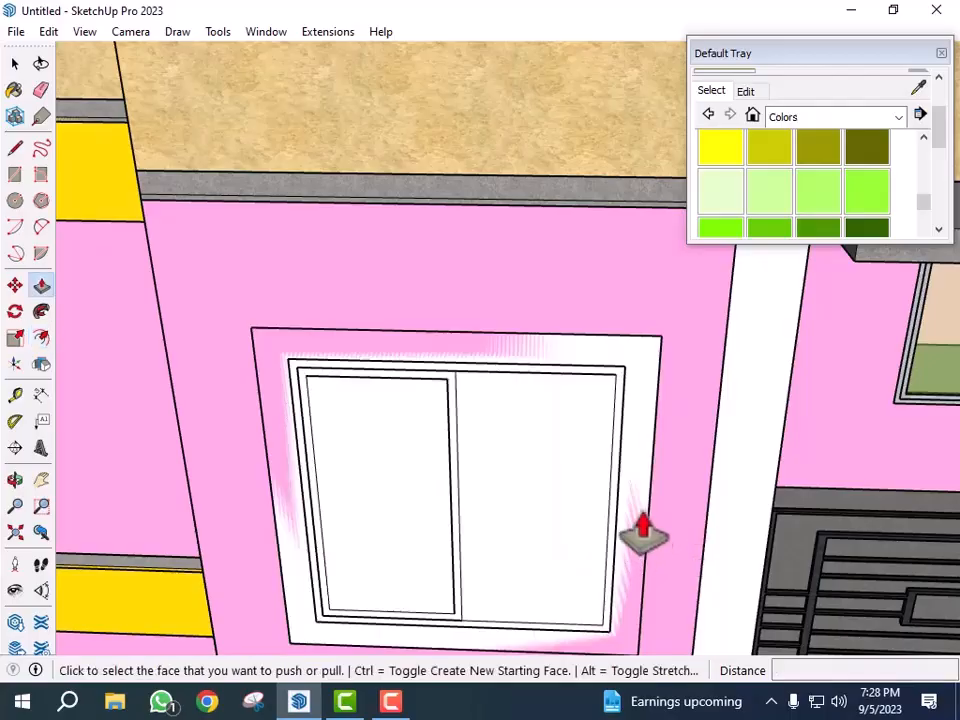
pyautogui.click(645, 545)
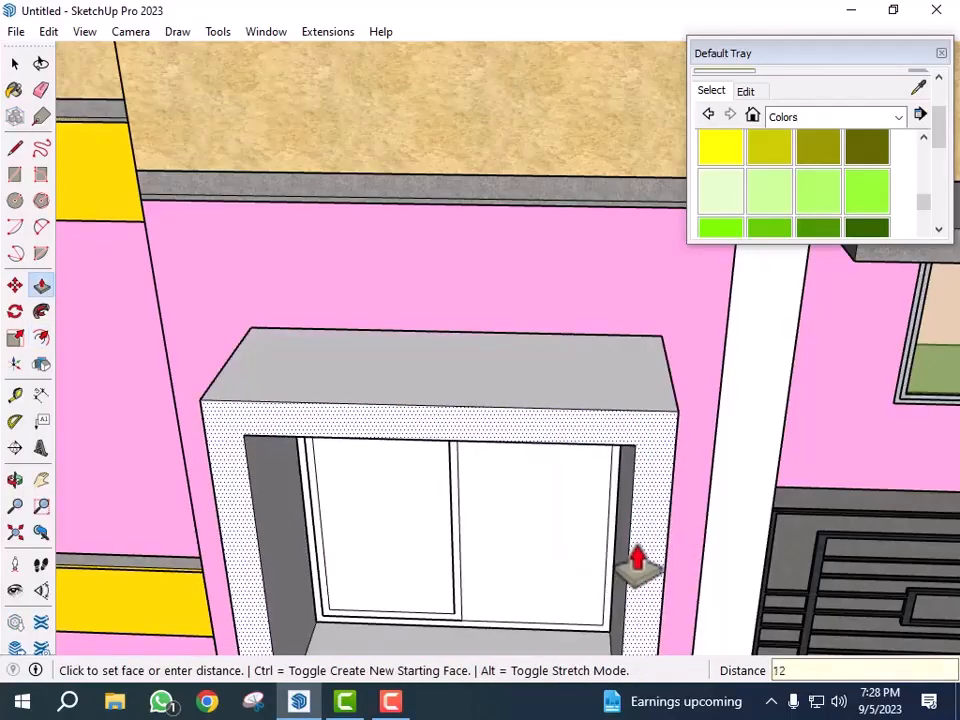
pyautogui.write('12')
pyautogui.press('Return')
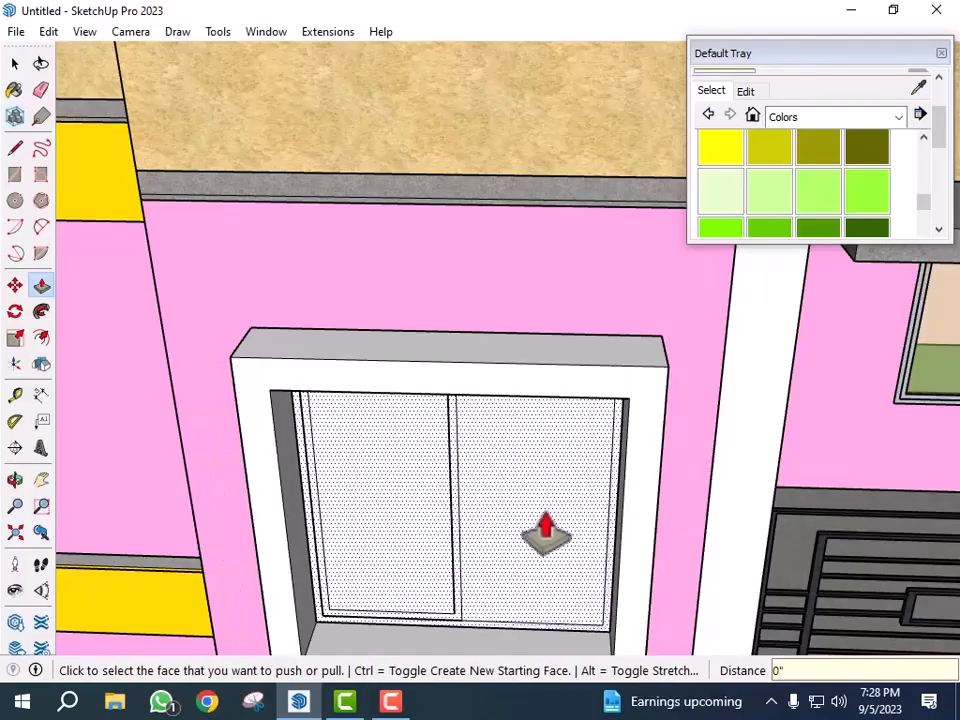
pyautogui.press('space')
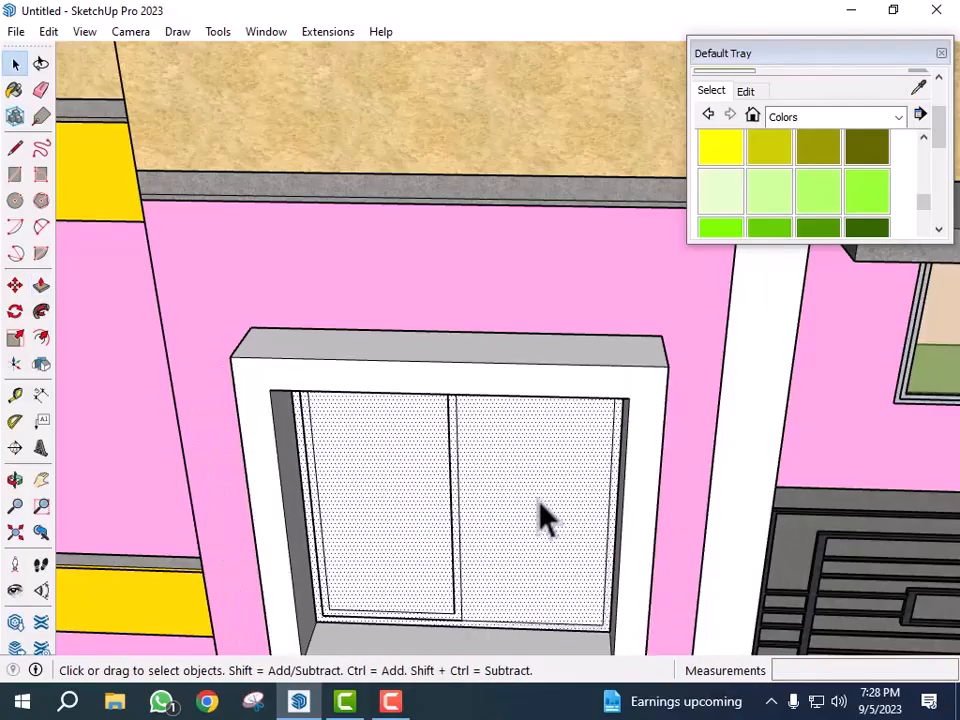
pyautogui.scroll(-2, 535, 478)
pyautogui.scroll(-2, 532, 459)
pyautogui.moveTo(558, 526); pyautogui.dragTo(553, 407, button='middle')
pyautogui.scroll(-2, 553, 407)
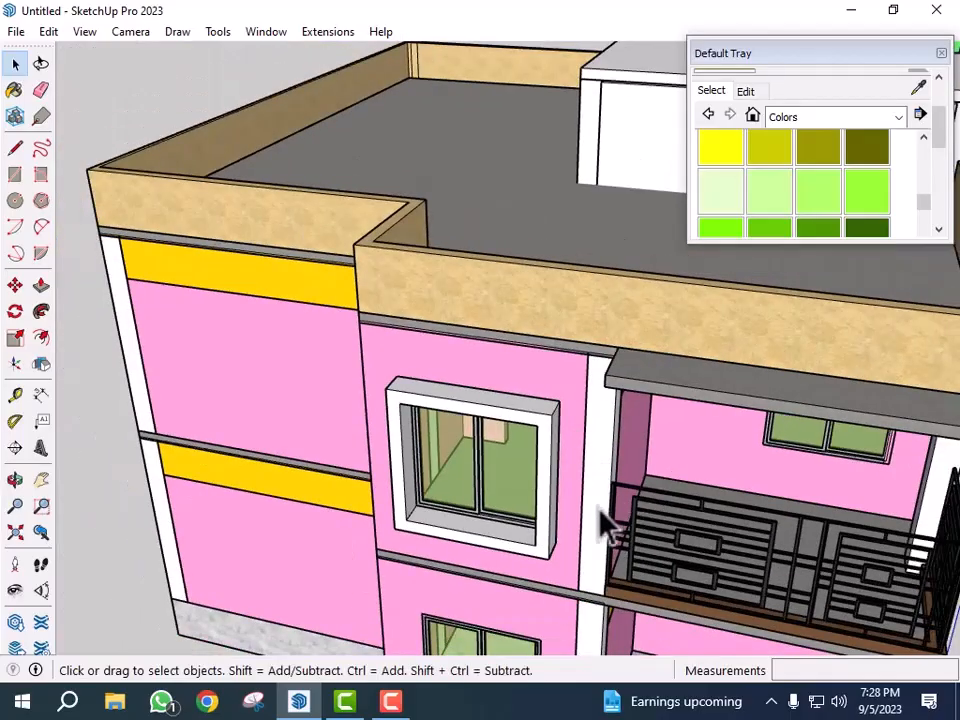
# - Push the window frame's inner face back by about 6 7/8" with Push/Pull
pyautogui.scroll(2, 503, 411)
pyautogui.scroll(1, 510, 425)
pyautogui.press('p')
pyautogui.scroll(2, 560, 442)
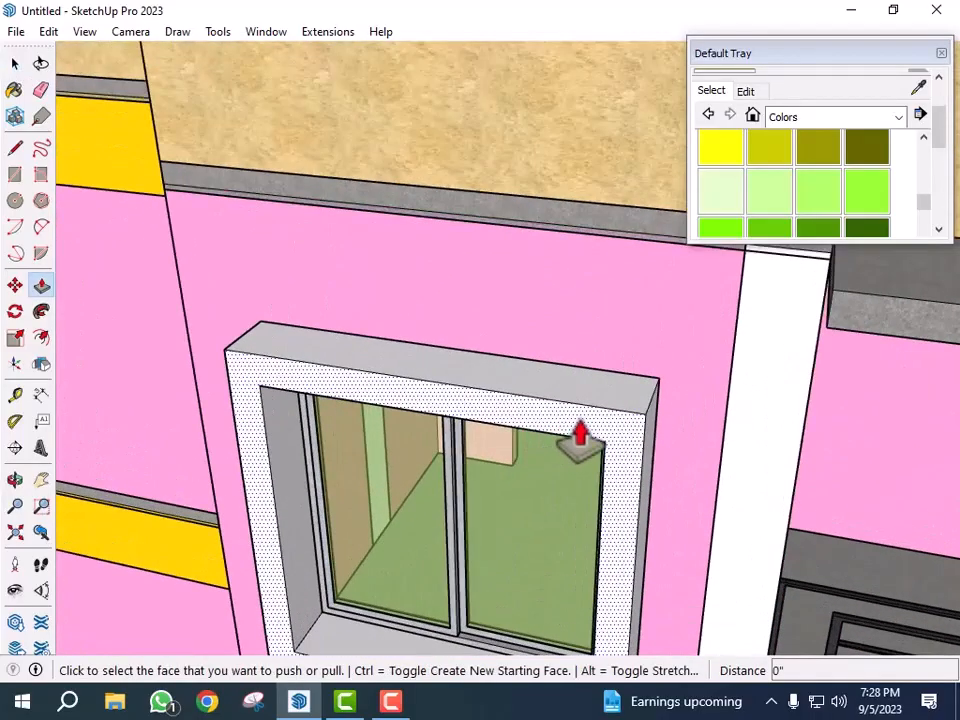
pyautogui.click(587, 440)
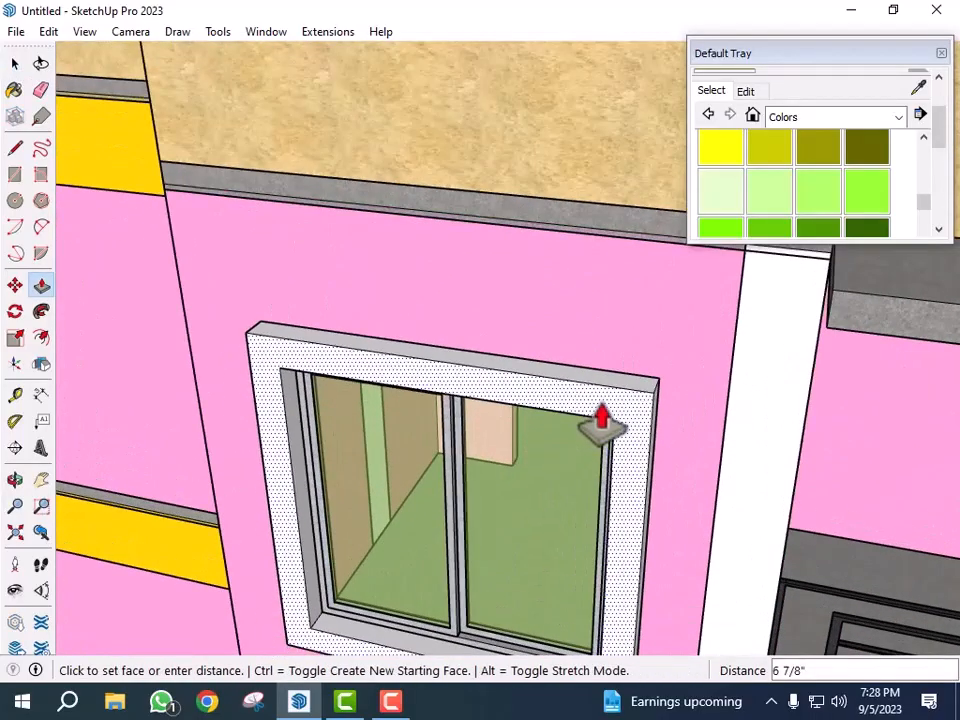
pyautogui.press('Return')
# - Select the window frame and make it a group
pyautogui.scroll(-3, 601, 420)
pyautogui.scroll(2, 606, 411)
pyautogui.press('space')
pyautogui.click(606, 415)
pyautogui.rightClick(611, 418)
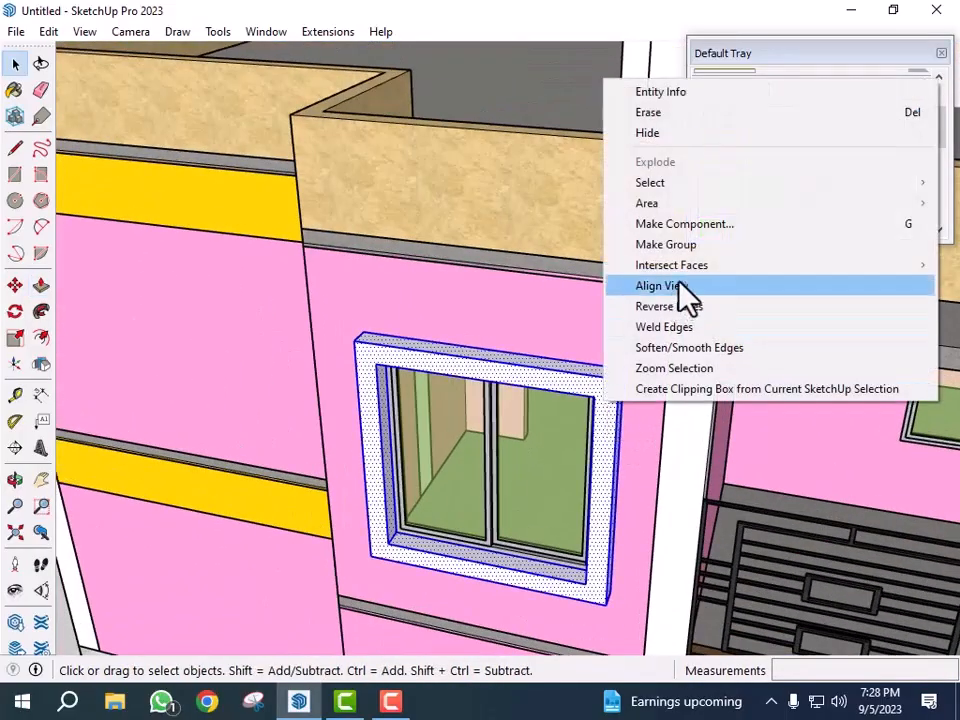
pyautogui.click(684, 250)
# - Copy the frame group down onto the lower-floor window, about 10' 4" along the blue axis
pyautogui.moveTo(561, 465); pyautogui.dragTo(669, 336, button='middle')
pyautogui.scroll(4, 632, 328)
pyautogui.scroll(2, 688, 373)
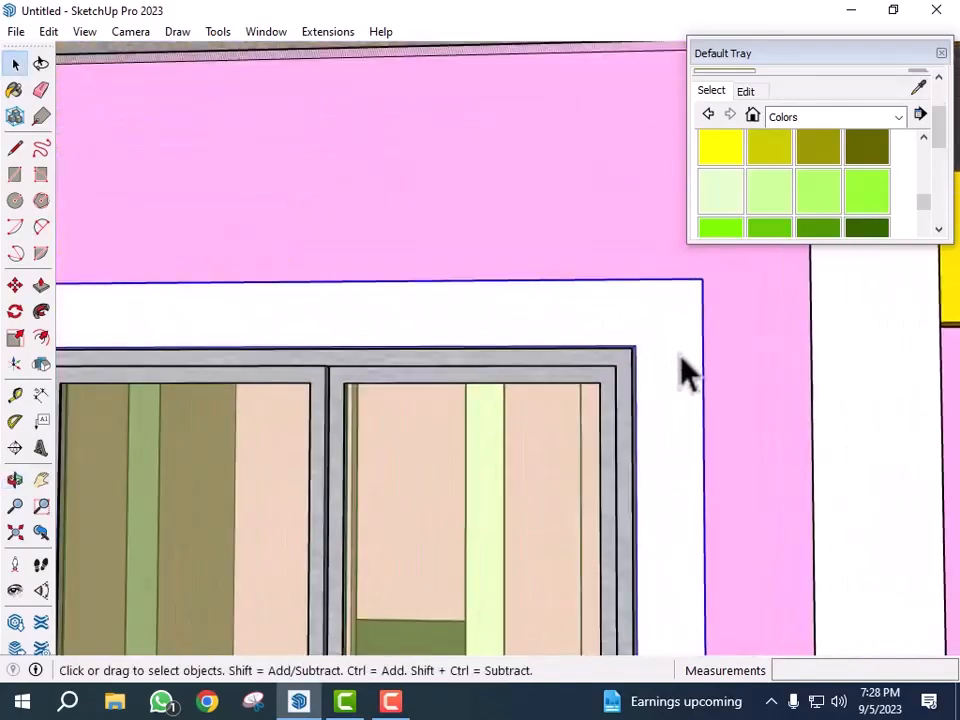
pyautogui.press('m')
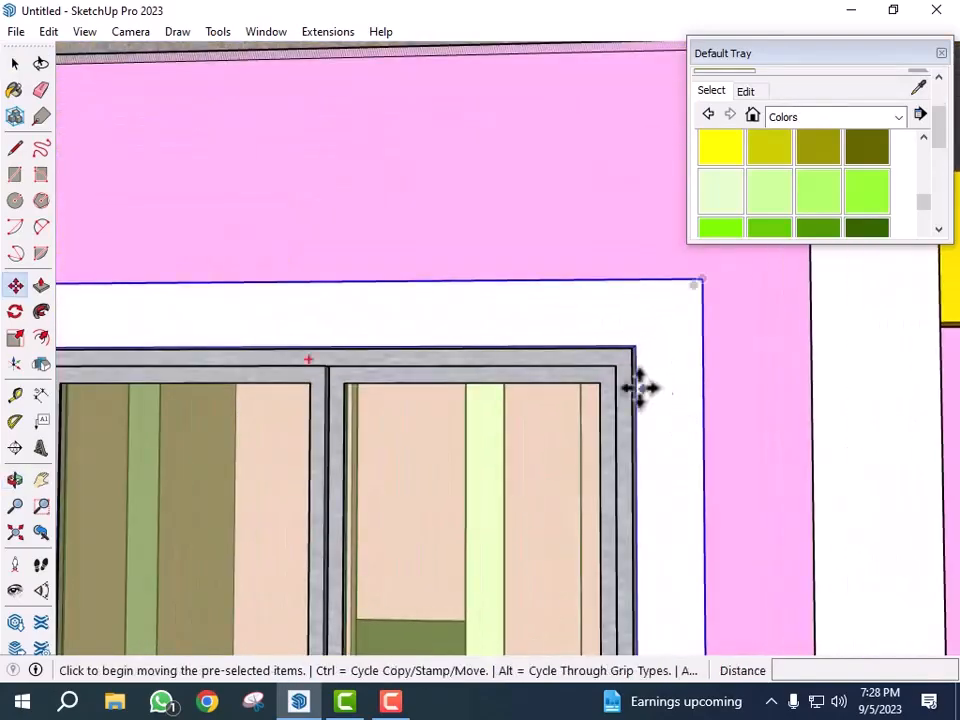
pyautogui.scroll(2, 620, 365)
pyautogui.scroll(2, 630, 343)
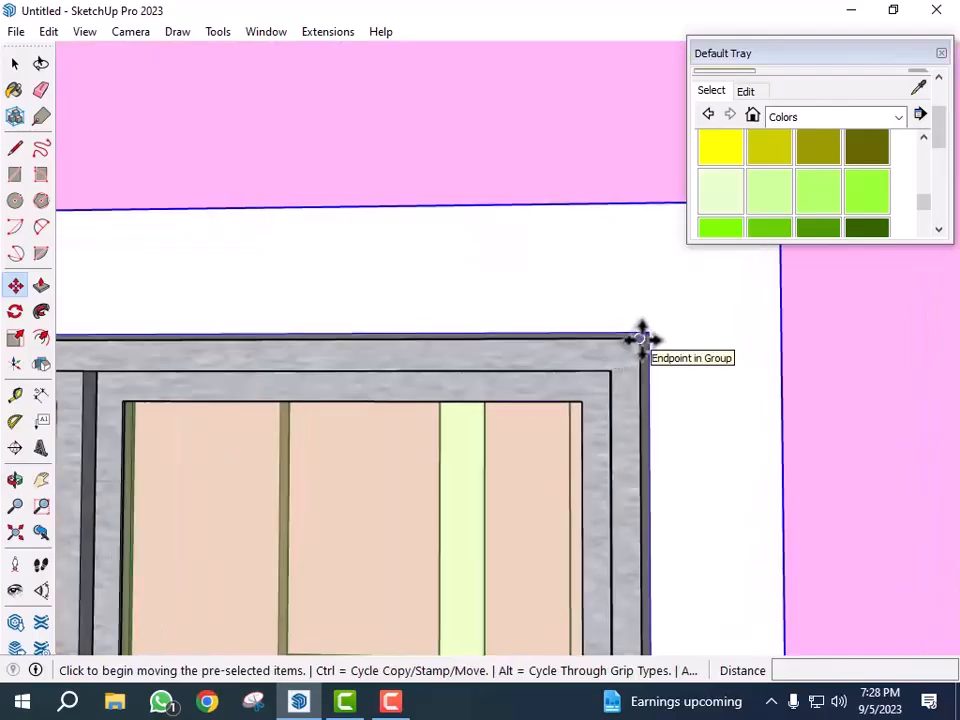
pyautogui.click(641, 340)
pyautogui.press('ctrl')
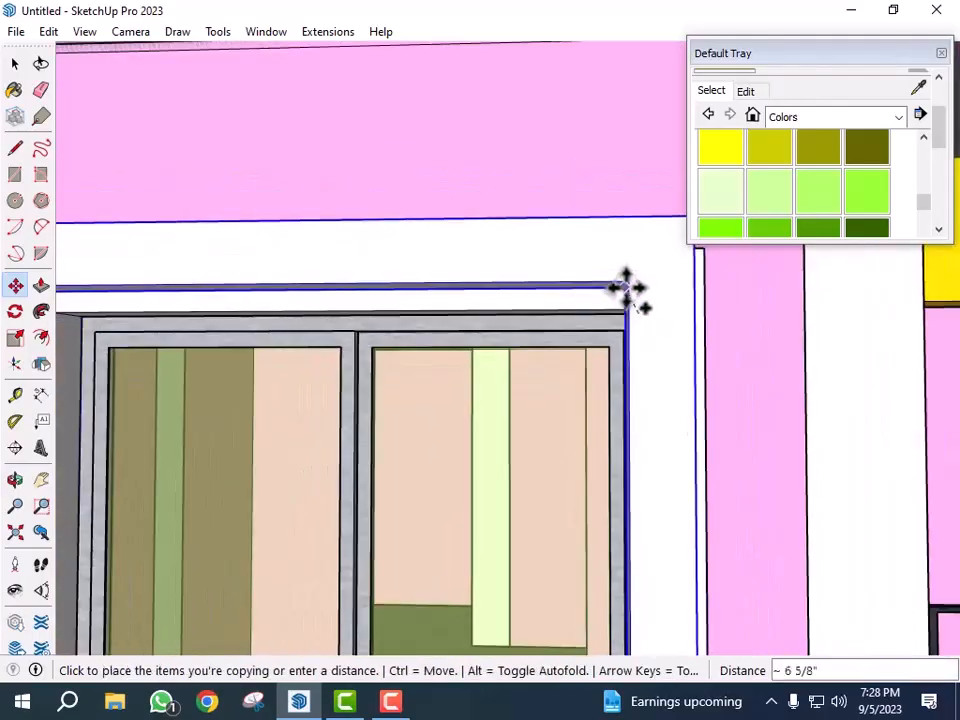
pyautogui.scroll(-8, 627, 290)
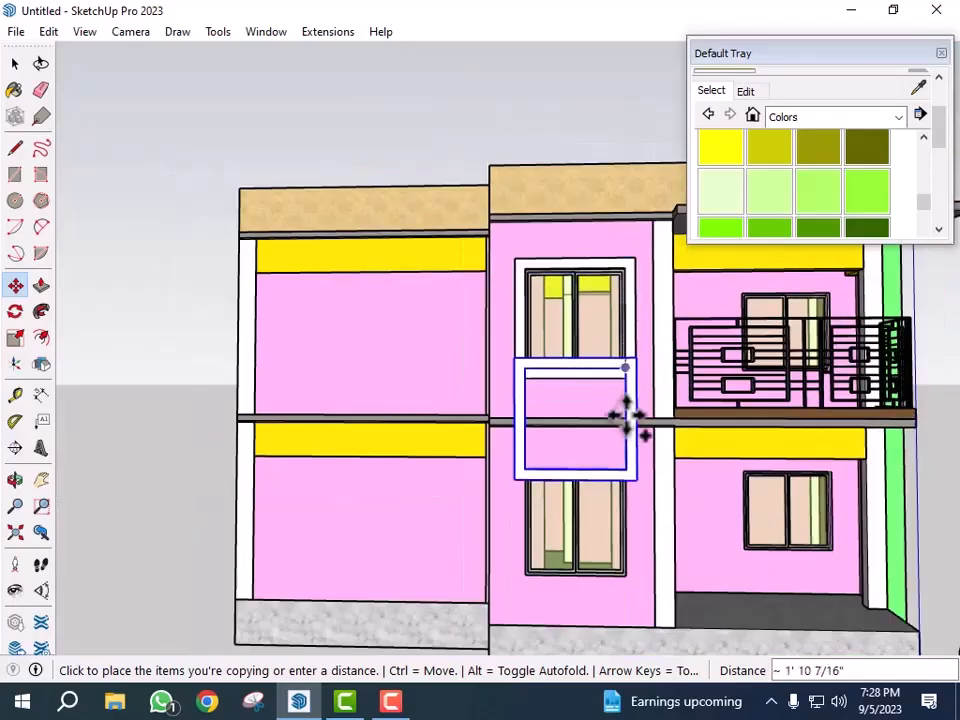
pyautogui.scroll(8, 627, 395)
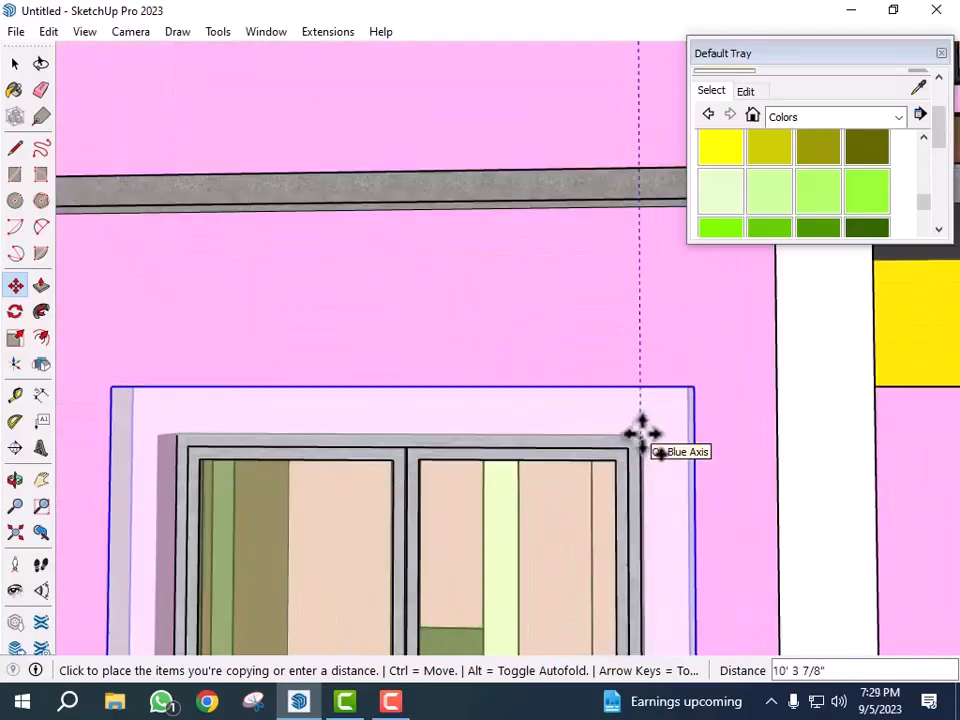
pyautogui.scroll(4, 640, 432)
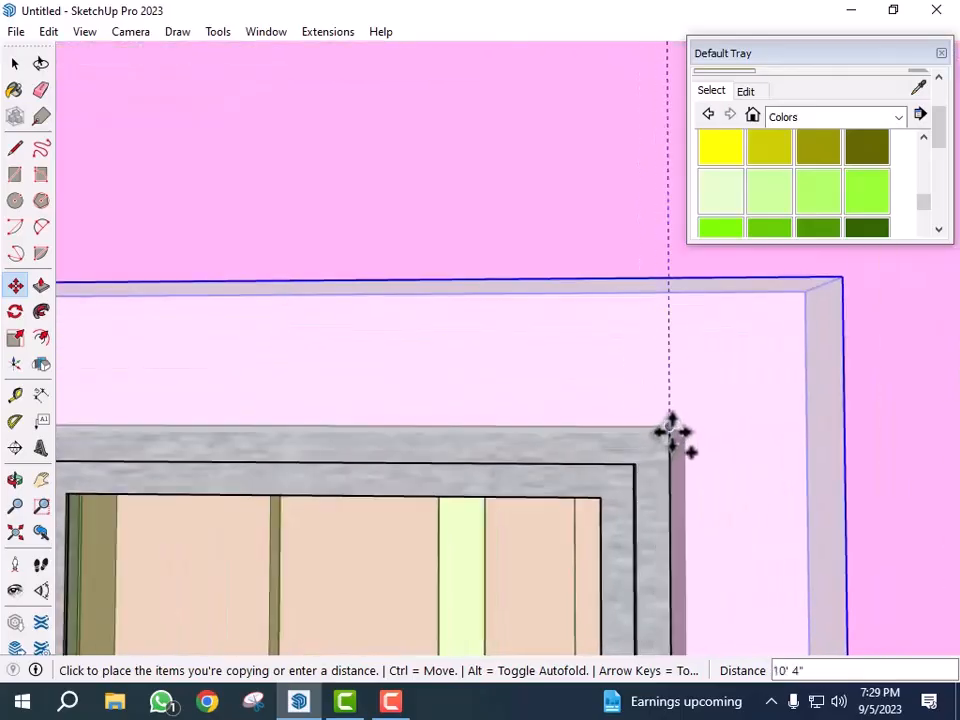
pyautogui.click(670, 430)
# - Copy the frame group onto the ground-floor window beneath the balcony
pyautogui.scroll(-5, 495, 383)
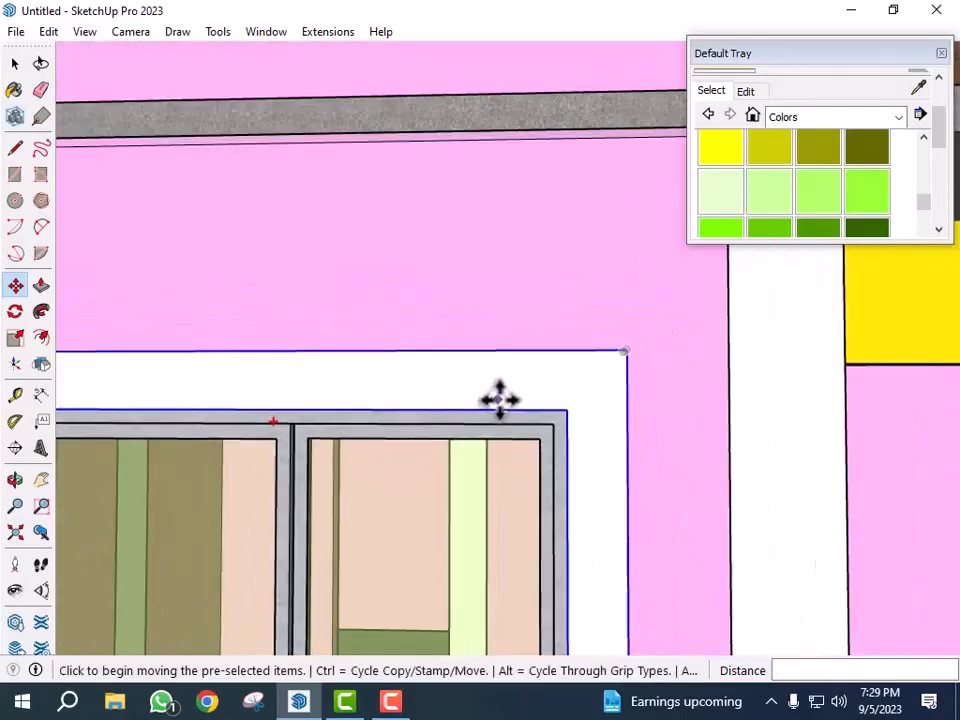
pyautogui.scroll(-5, 500, 398)
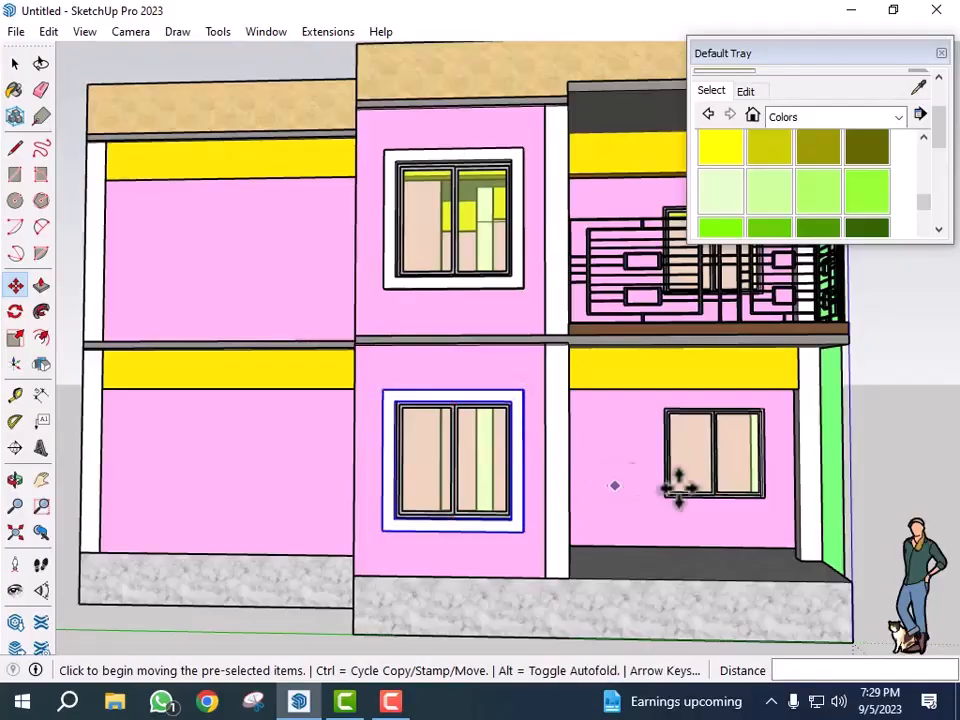
pyautogui.moveTo(667, 566)
pyautogui.mouseDown(button='middle')
pyautogui.moveTo(746, 557)
pyautogui.moveTo(657, 684)
pyautogui.mouseUp(button='middle')
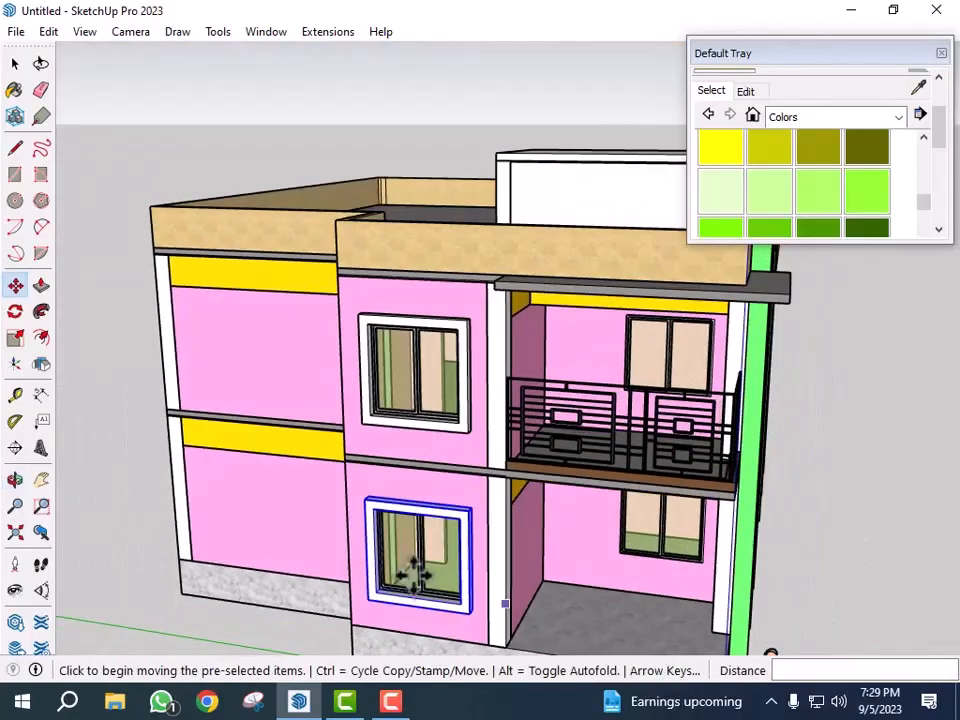
pyautogui.scroll(3, 418, 575)
pyautogui.moveTo(437, 553)
pyautogui.mouseDown(button='middle')
pyautogui.moveTo(654, 546)
pyautogui.moveTo(649, 480)
pyautogui.moveTo(664, 403)
pyautogui.mouseUp(button='middle')
pyautogui.scroll(5, 652, 480)
pyautogui.scroll(6, 703, 467)
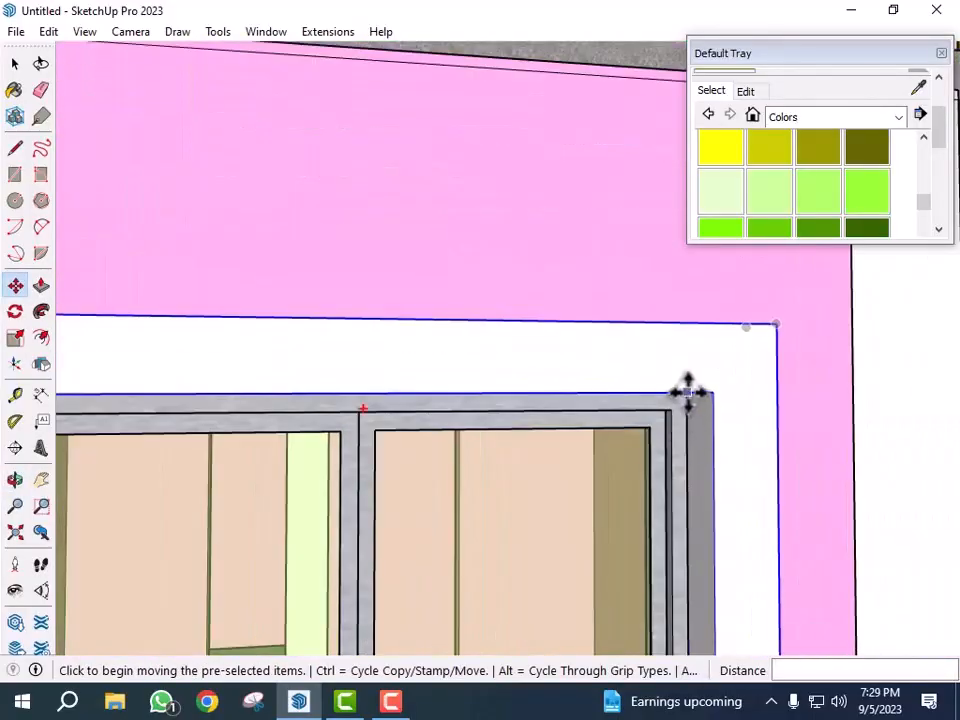
pyautogui.scroll(4, 686, 393)
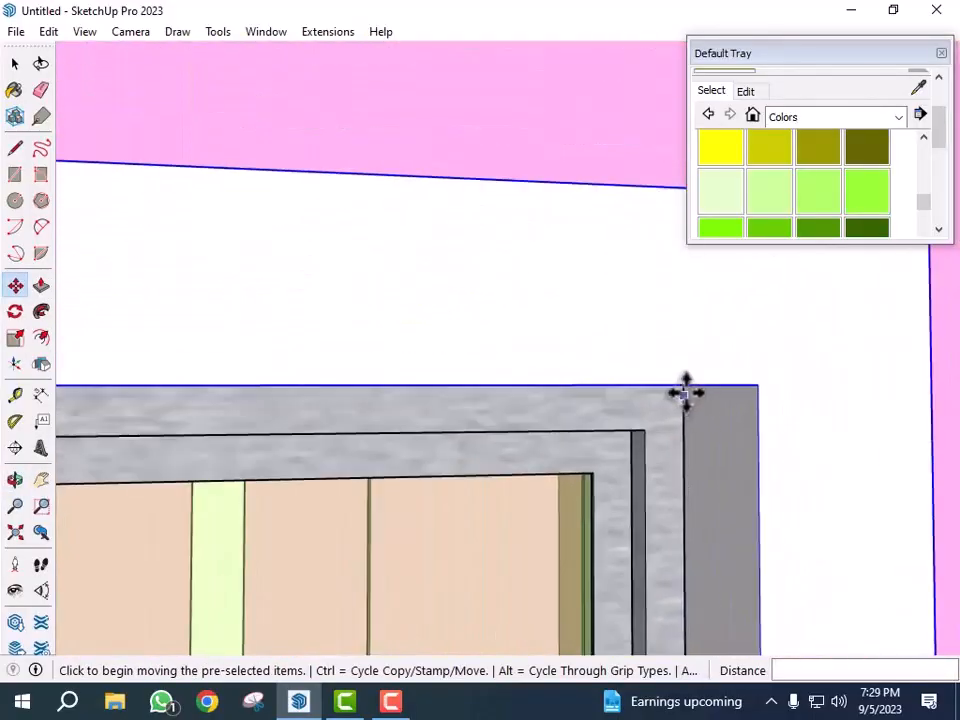
pyautogui.scroll(3, 683, 387)
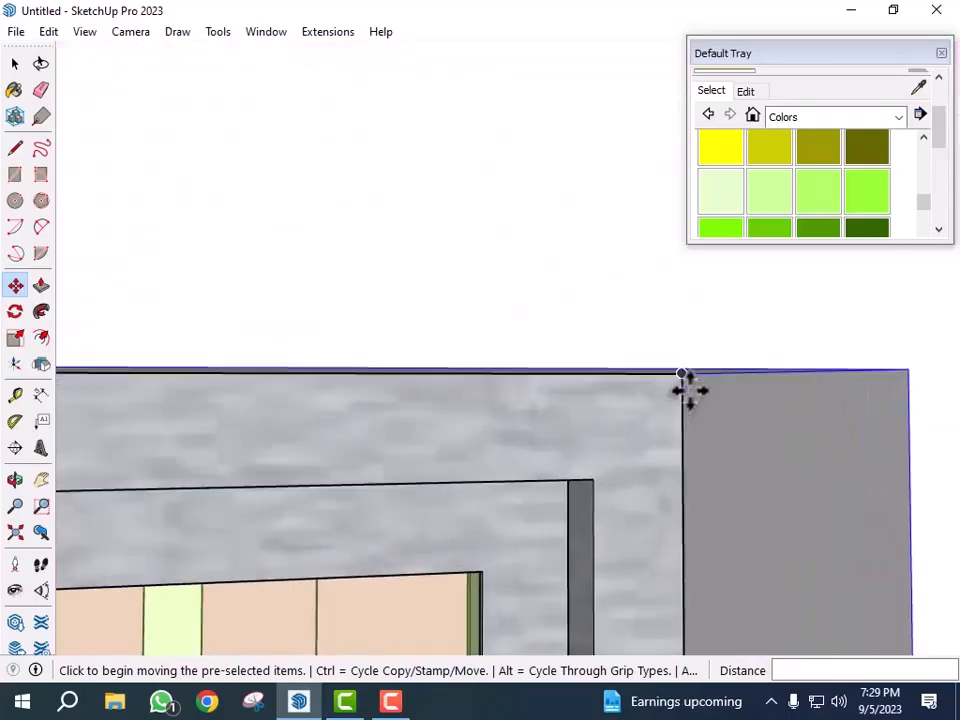
pyautogui.click(686, 378)
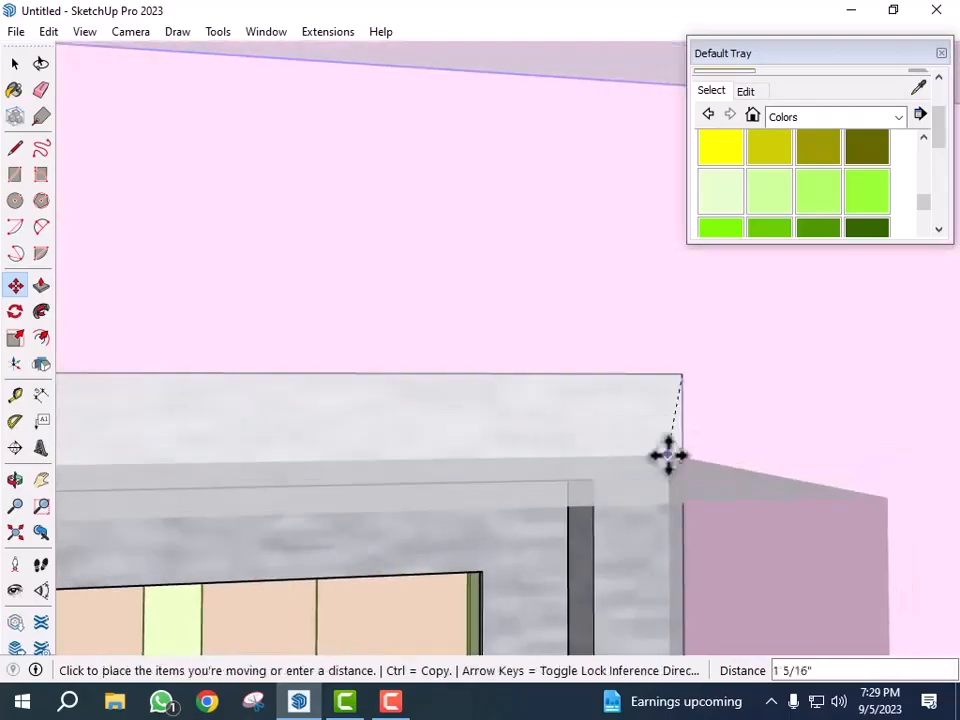
pyautogui.press('ctrl')
pyautogui.scroll(-4, 512, 516)
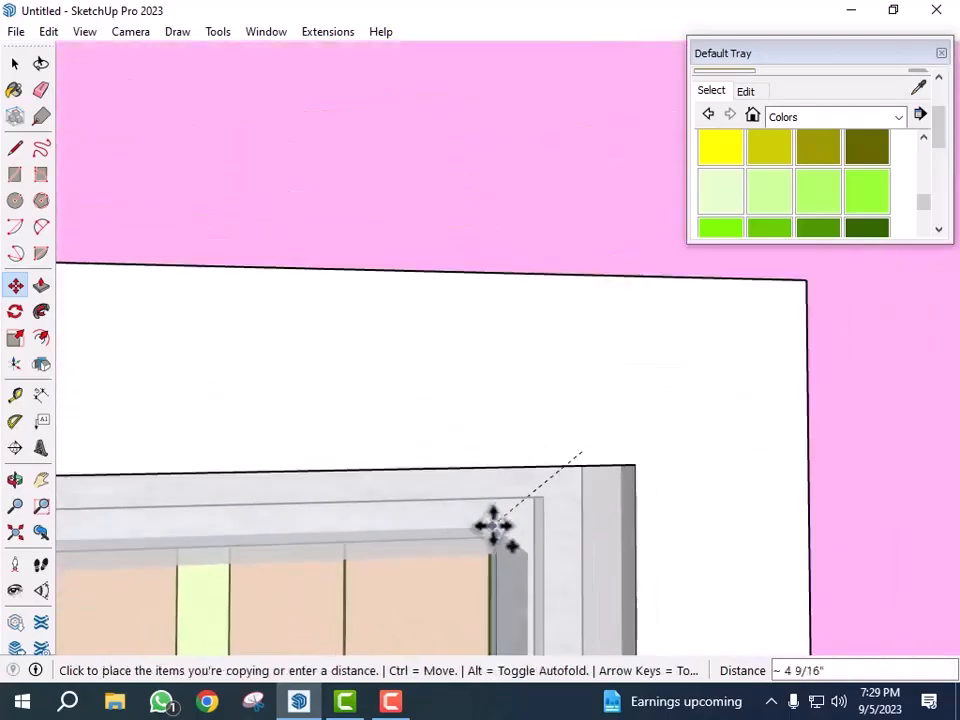
pyautogui.scroll(-8, 493, 525)
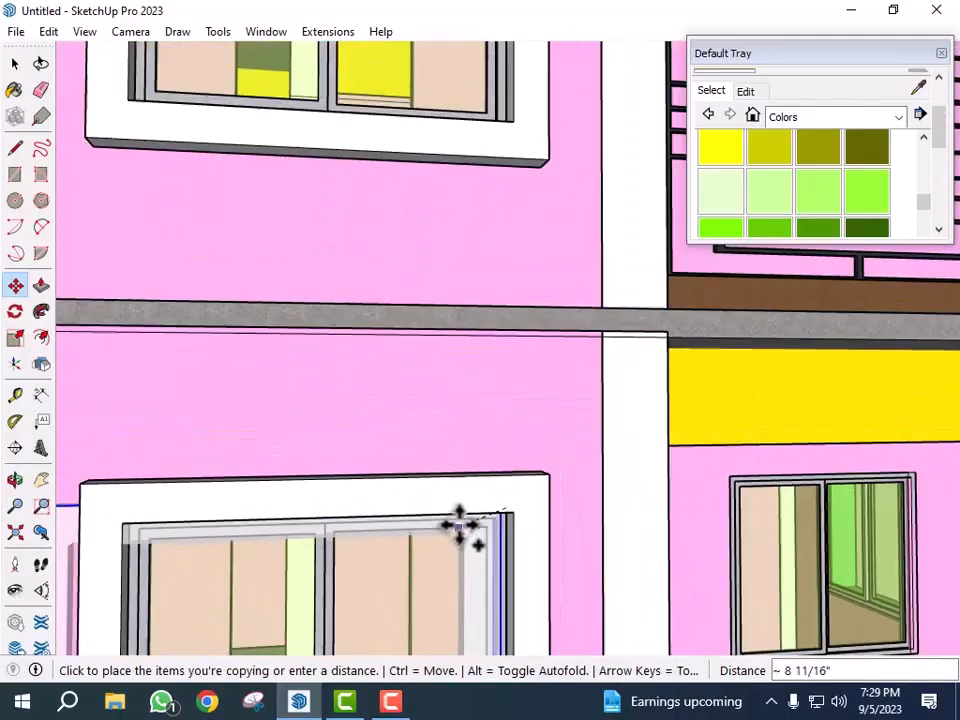
pyautogui.scroll(-3, 460, 525)
pyautogui.scroll(5, 754, 499)
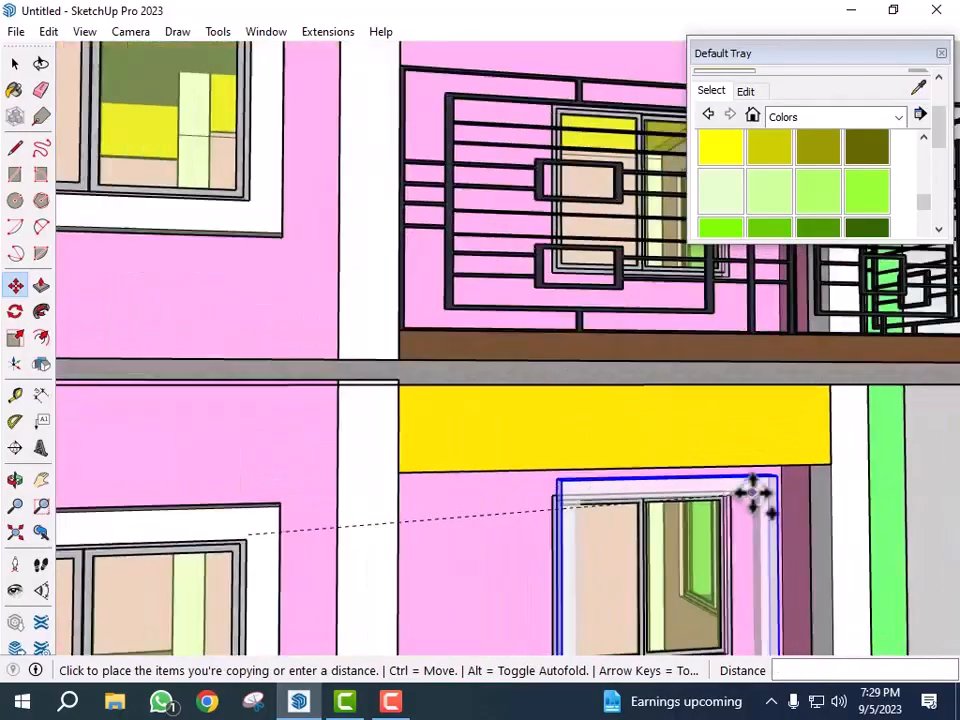
pyautogui.scroll(3, 740, 497)
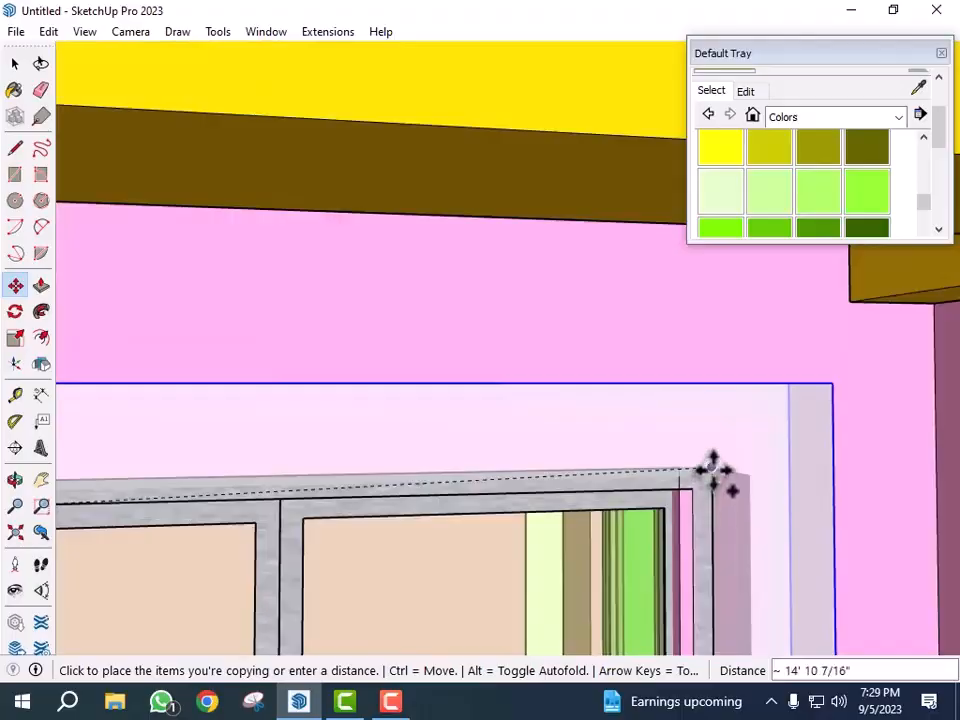
pyautogui.click(718, 482)
pyautogui.press('space')
# - Paint the lower-floor front window frame with the light green color
pyautogui.scroll(-10, 680, 462)
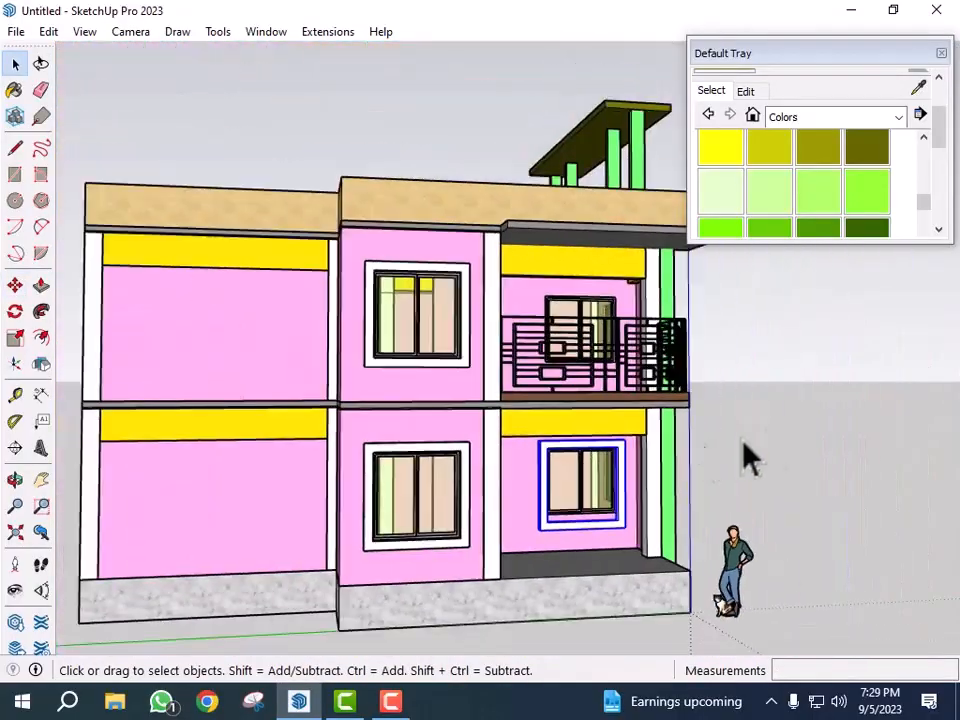
pyautogui.moveTo(793, 450); pyautogui.dragTo(740, 505, button='middle')
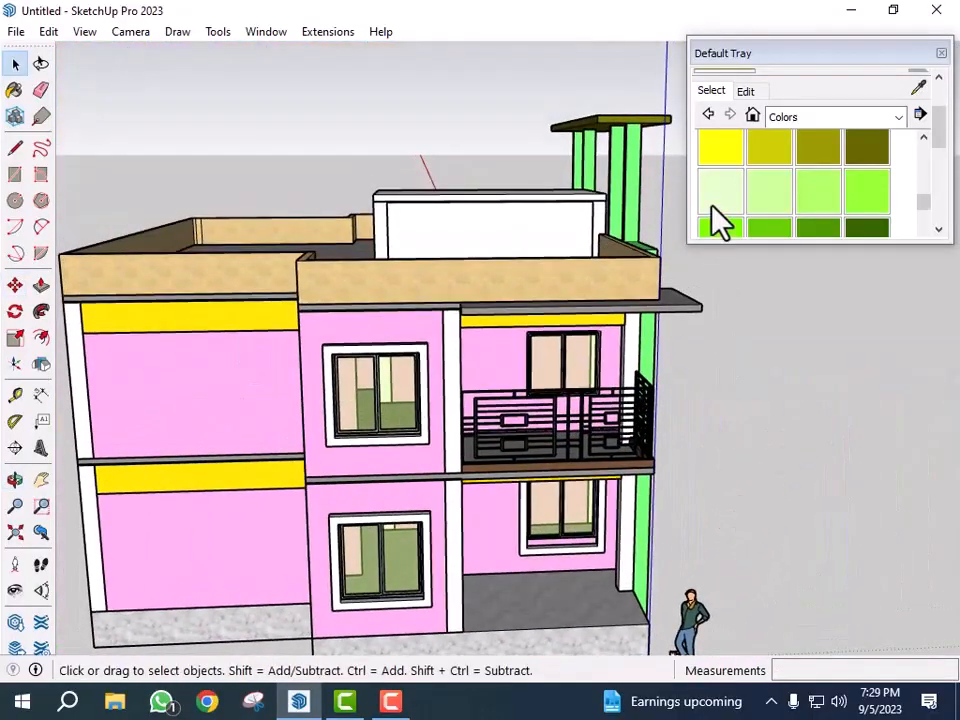
pyautogui.scroll(1, 735, 222)
pyautogui.scroll(-3, 745, 213)
pyautogui.scroll(1, 743, 198)
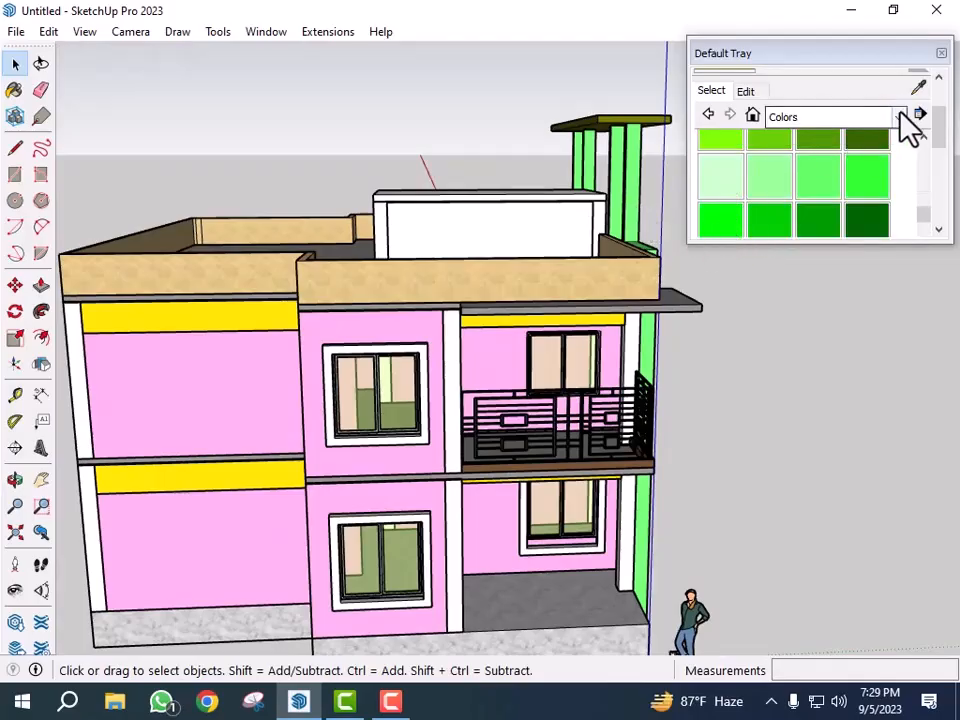
pyautogui.keyDown('alt'); pyautogui.scroll(3, 567, 211); pyautogui.keyUp('alt')
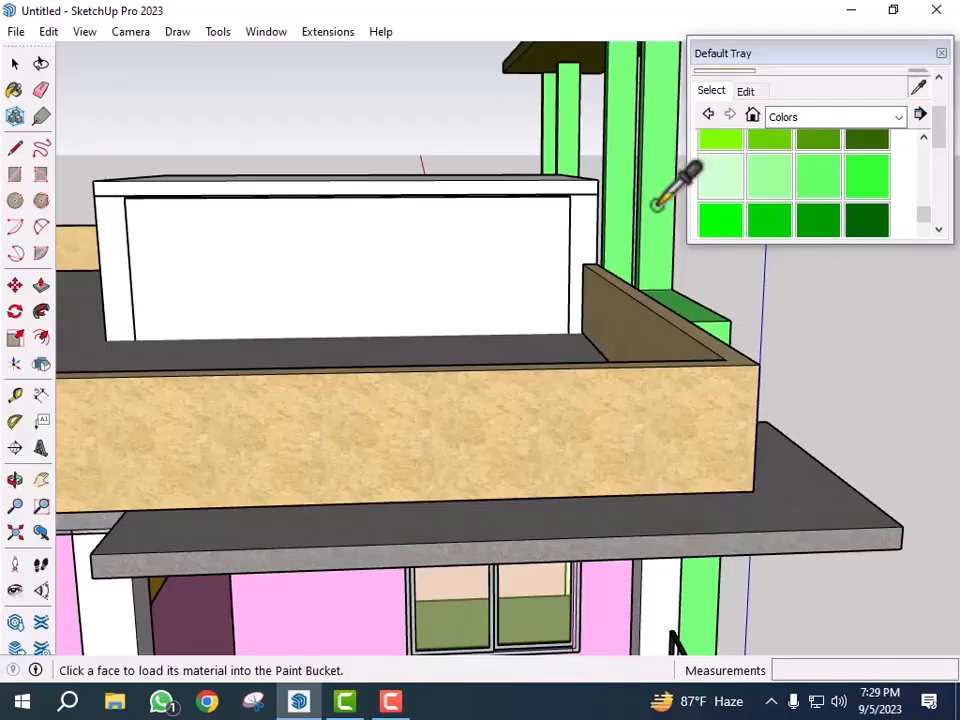
pyautogui.scroll(-4, 660, 197)
pyautogui.scroll(5, 540, 475)
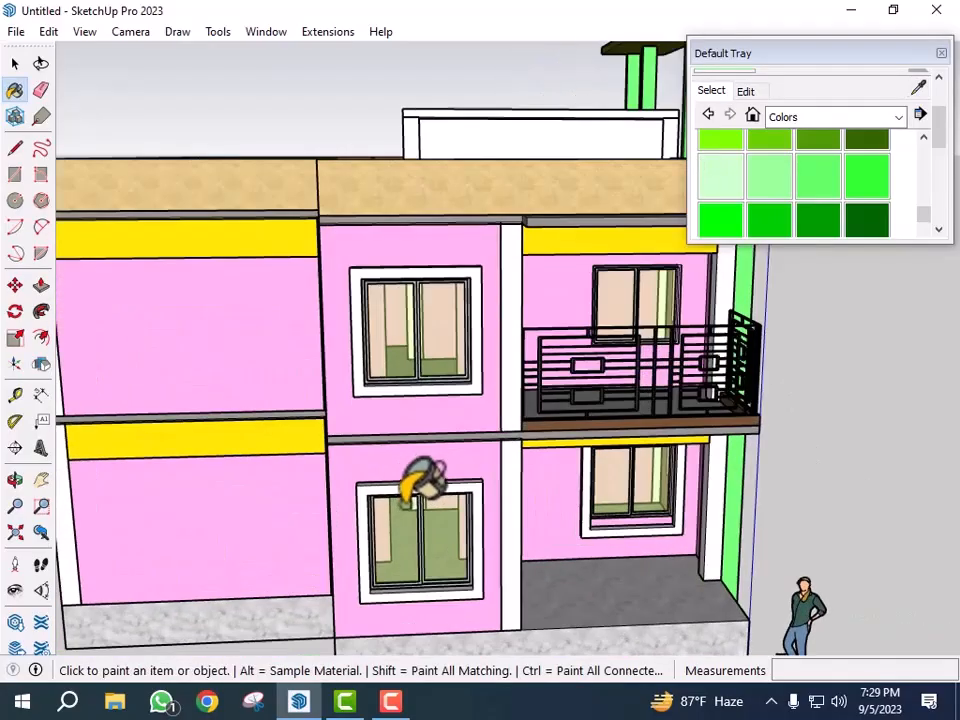
pyautogui.click(441, 485)
# - Paint the upper-floor front window frame light green
pyautogui.scroll(-3, 441, 487)
pyautogui.scroll(3, 510, 322)
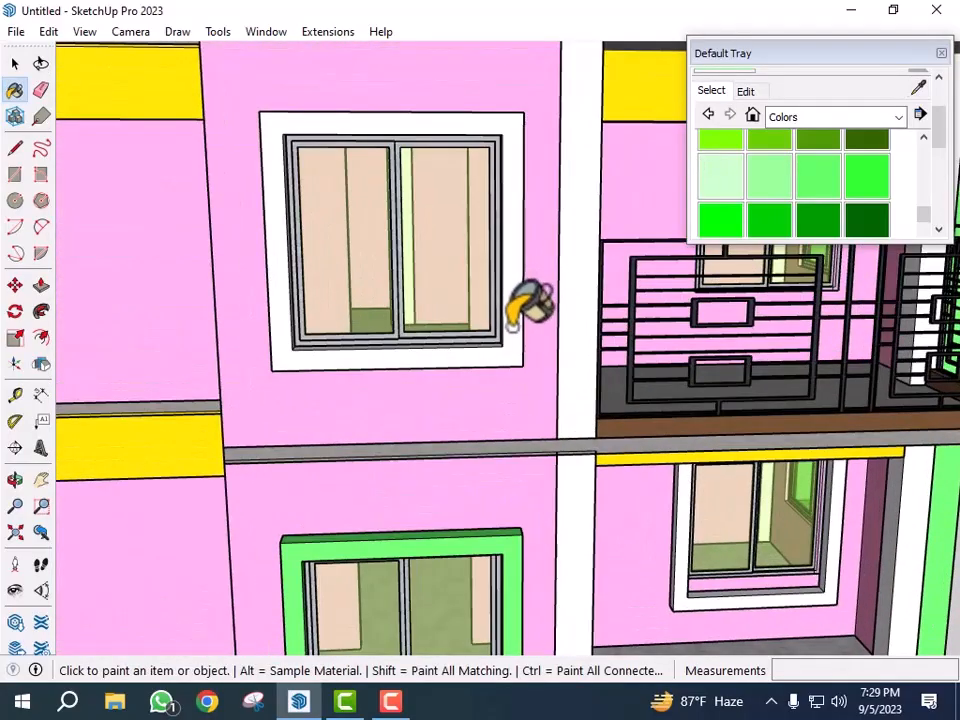
pyautogui.click(511, 329)
# - Paint the frame around the ground-floor window beneath the balcony light green
pyautogui.scroll(-5, 402, 446)
pyautogui.scroll(5, 640, 495)
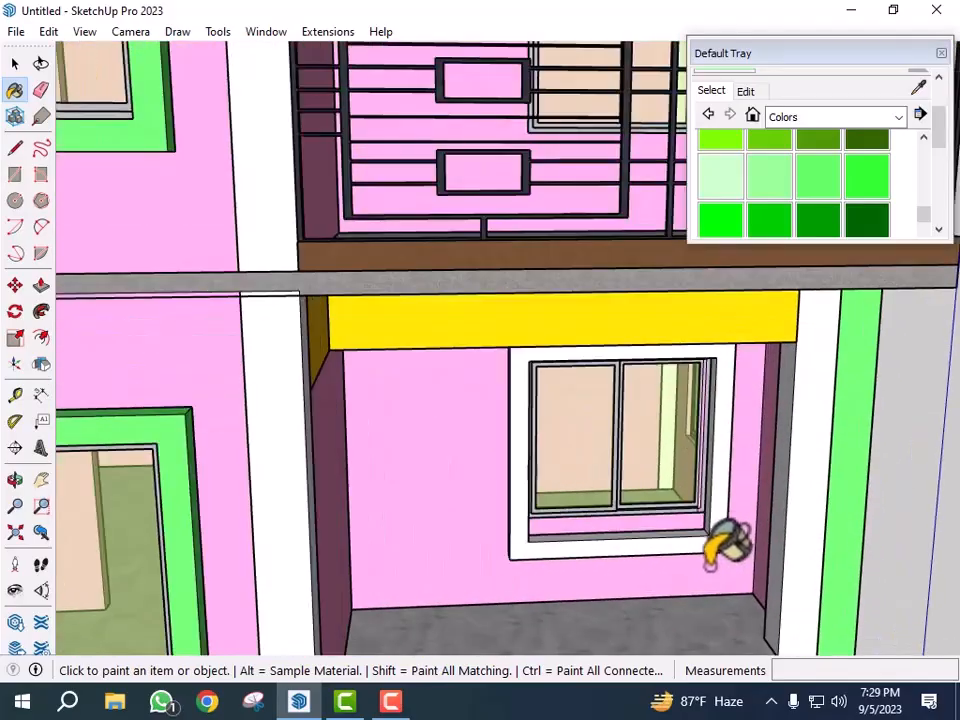
pyautogui.click(710, 556)
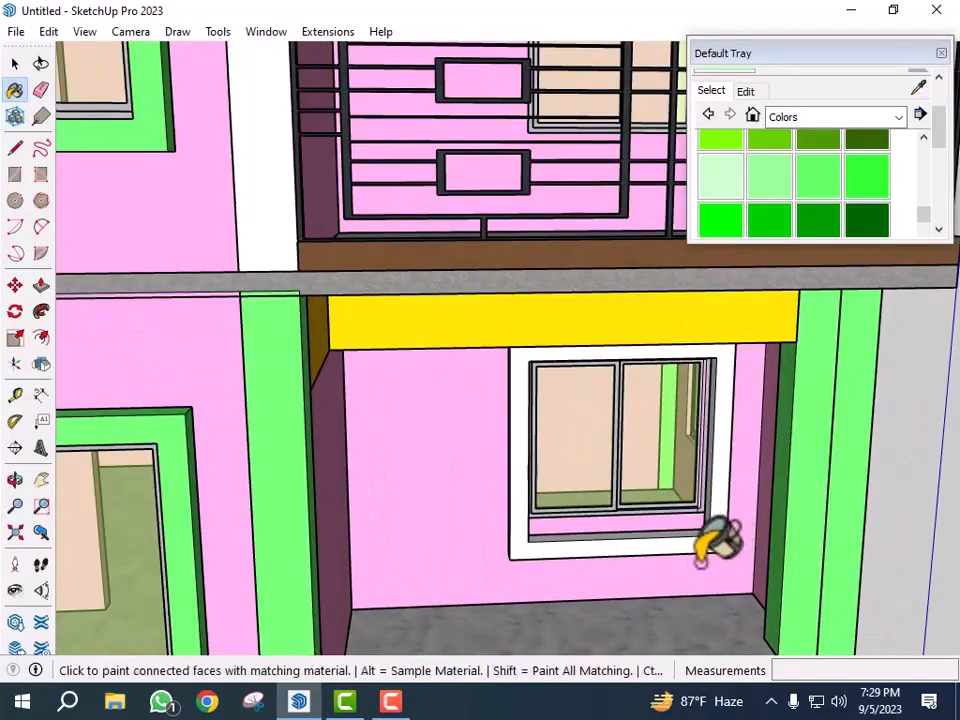
pyautogui.scroll(5, 712, 540)
pyautogui.click(726, 488)
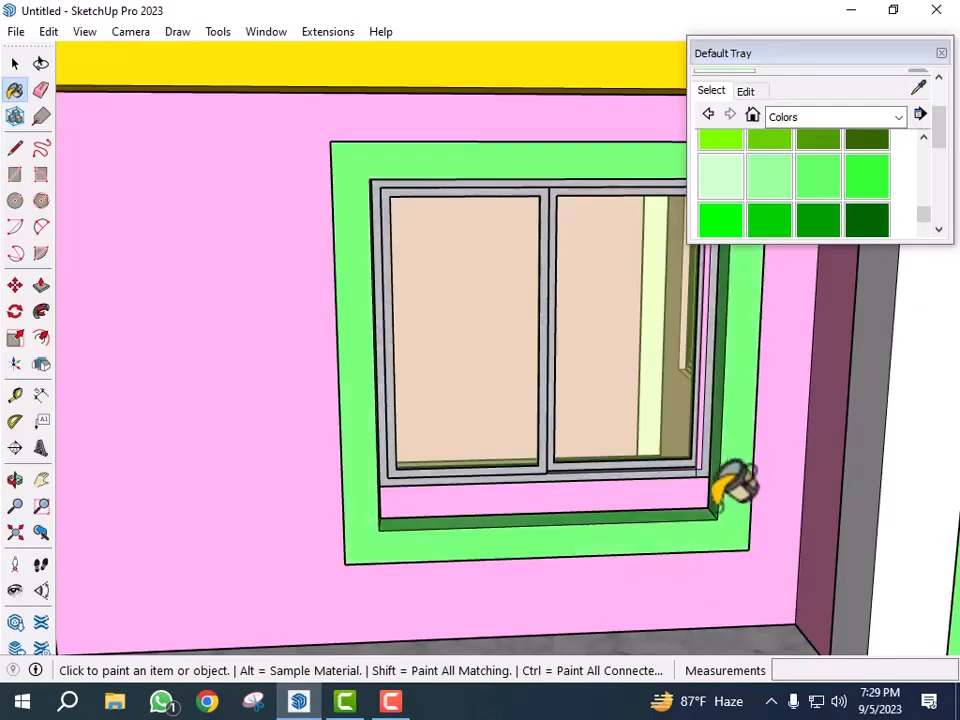
# - Select that frame and Scale its bottom edge downward so the frame extends further below the window
pyautogui.scroll(-2, 632, 562)
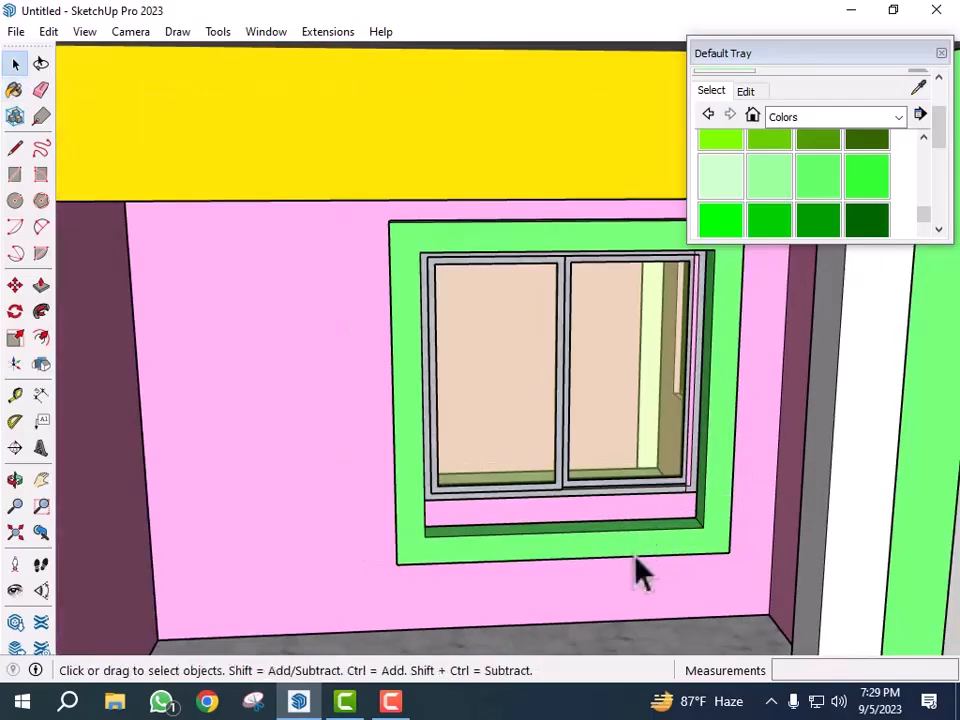
pyautogui.scroll(-2, 620, 595)
pyautogui.scroll(3, 580, 610)
pyautogui.click(570, 603)
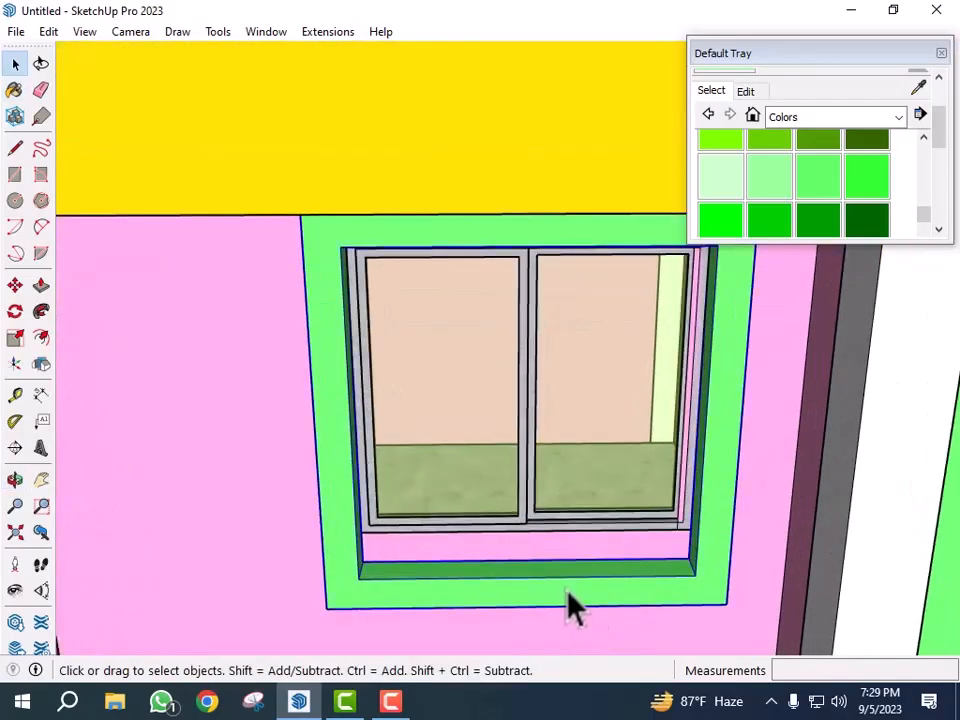
pyautogui.press('s')
pyautogui.scroll(1, 556, 598)
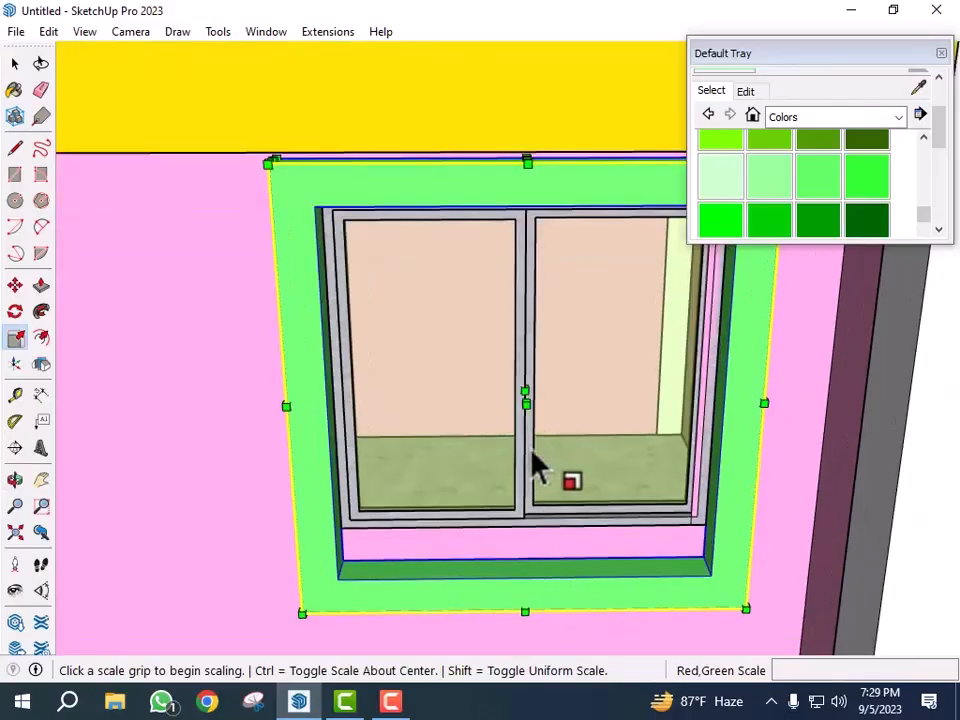
pyautogui.moveTo(567, 612); pyautogui.dragTo(419, 438, button='middle')
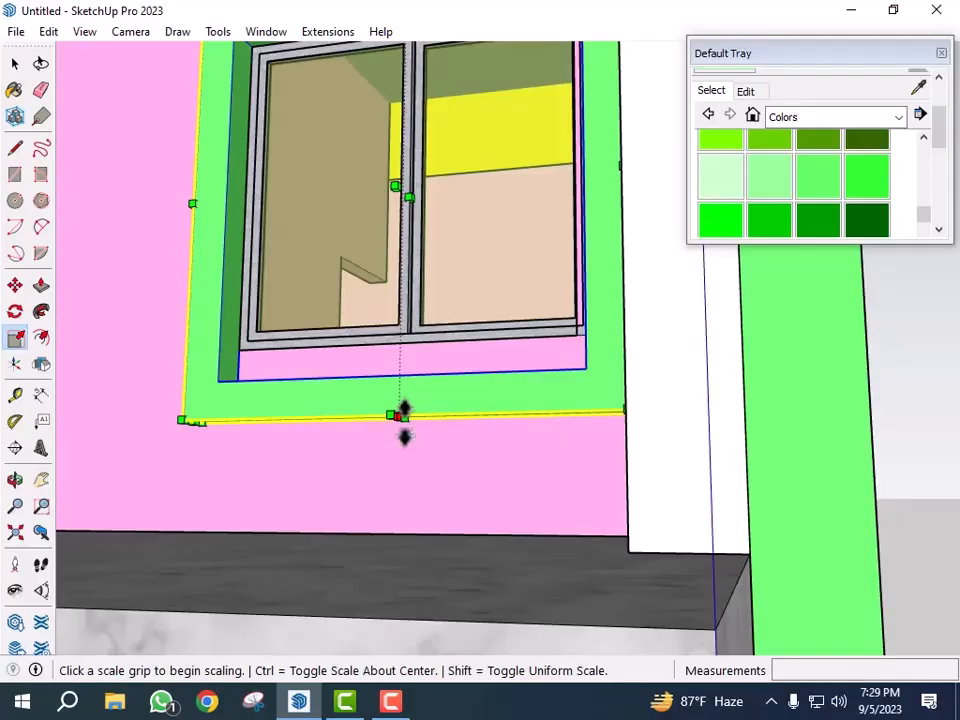
pyautogui.click(399, 416)
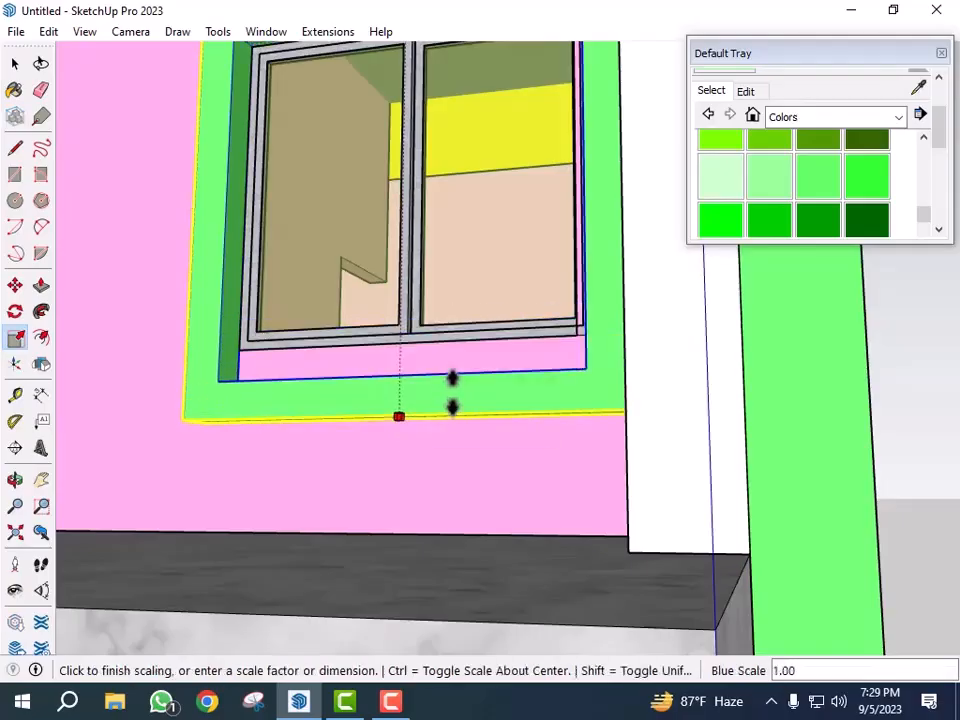
pyautogui.moveTo(461, 417); pyautogui.dragTo(530, 519, button='middle')
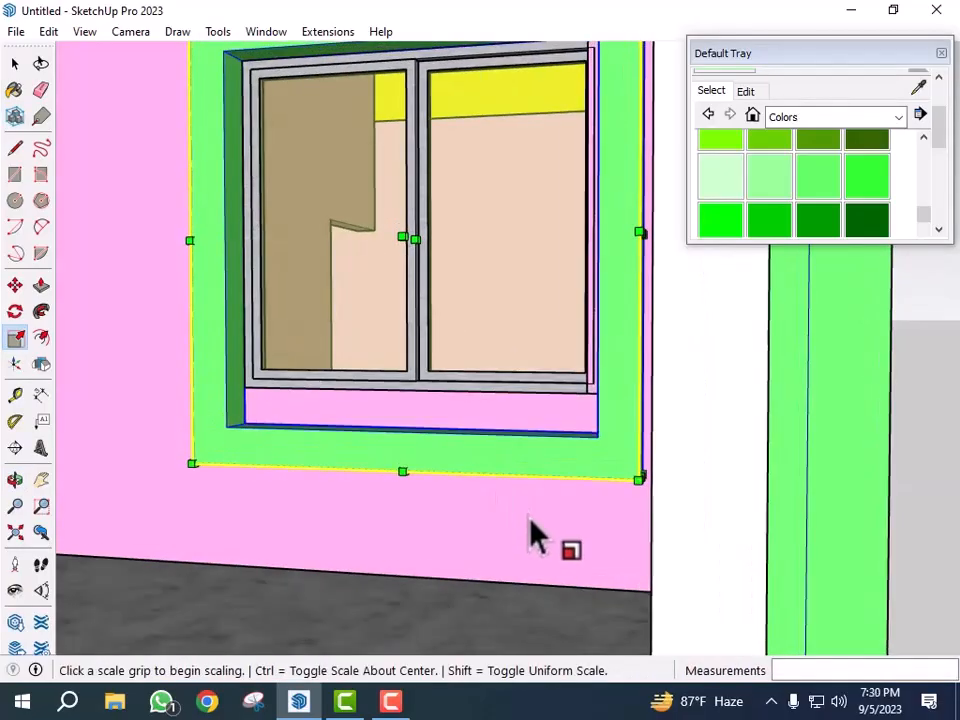
pyautogui.click(533, 516)
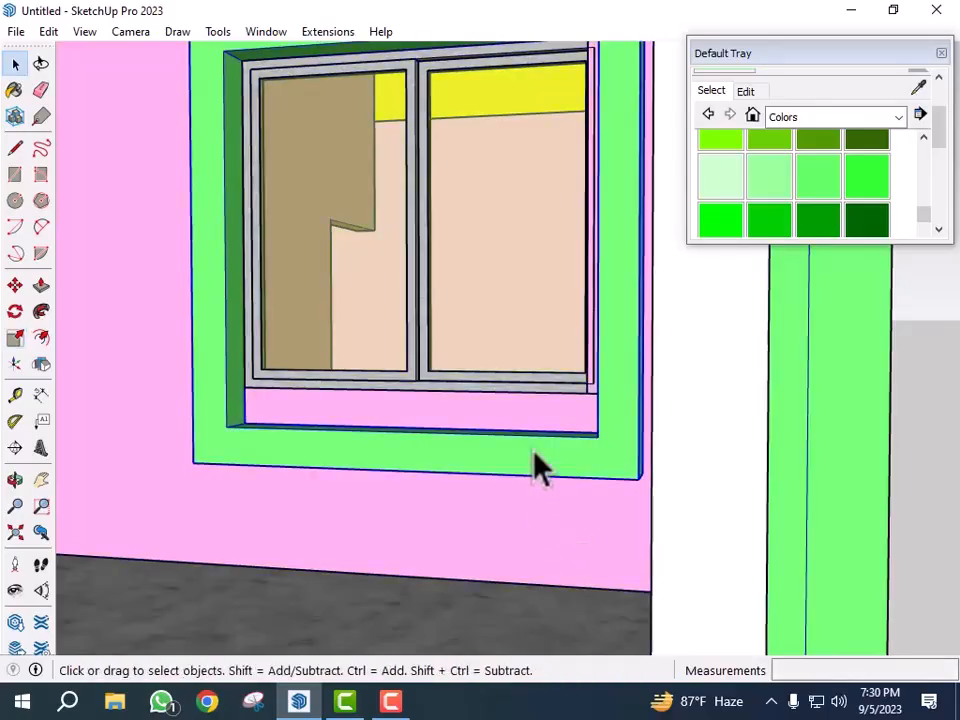
# - Orbit around the house to review the window frames on every side
pyautogui.scroll(-5, 536, 461)
pyautogui.moveTo(557, 489); pyautogui.dragTo(566, 530, button='middle')
pyautogui.scroll(-5, 566, 530)
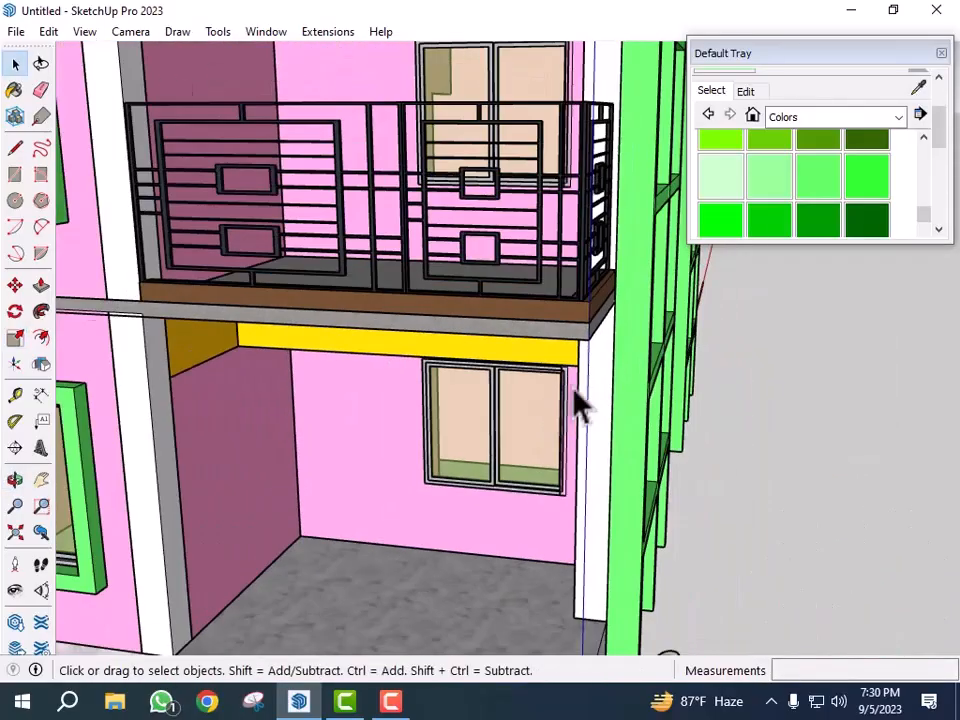
pyautogui.scroll(3, 671, 506)
pyautogui.moveTo(671, 506); pyautogui.dragTo(575, 495, button='middle')
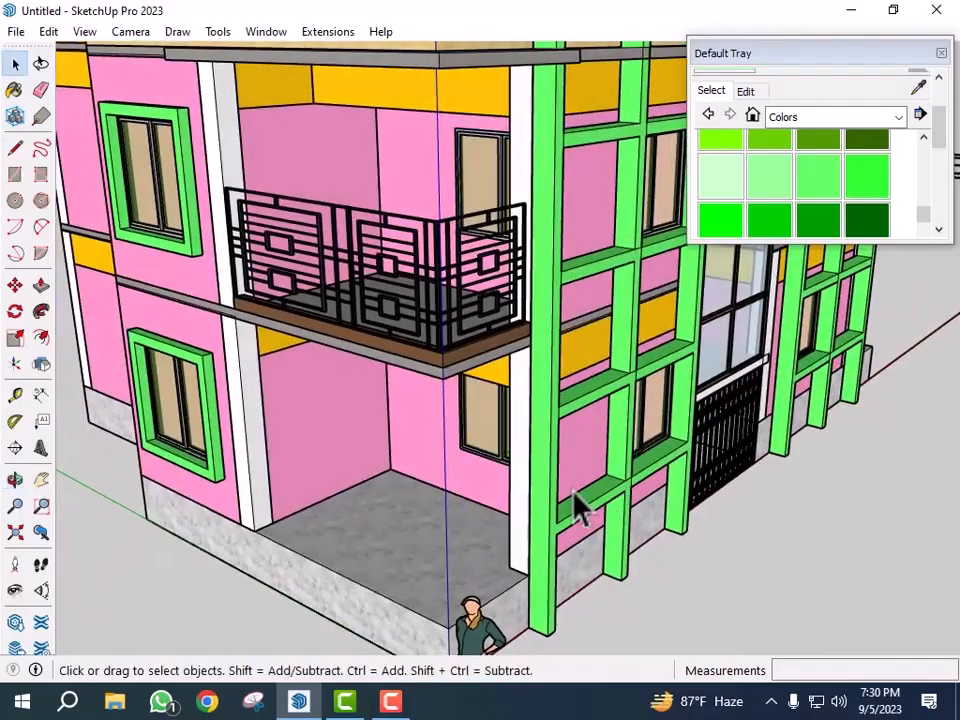
pyautogui.scroll(-3, 654, 525)
pyautogui.moveTo(676, 545); pyautogui.dragTo(790, 545, button='middle')
pyautogui.scroll(-4, 722, 521)
pyautogui.moveTo(722, 521); pyautogui.dragTo(560, 522, button='middle')
pyautogui.scroll(-3, 630, 527)
pyautogui.moveTo(680, 565); pyautogui.dragTo(430, 575, button='middle')
pyautogui.moveTo(630, 583); pyautogui.dragTo(565, 590, button='middle')
pyautogui.moveTo(785, 600); pyautogui.dragTo(630, 561, button='middle')
pyautogui.scroll(-3, 514, 489)
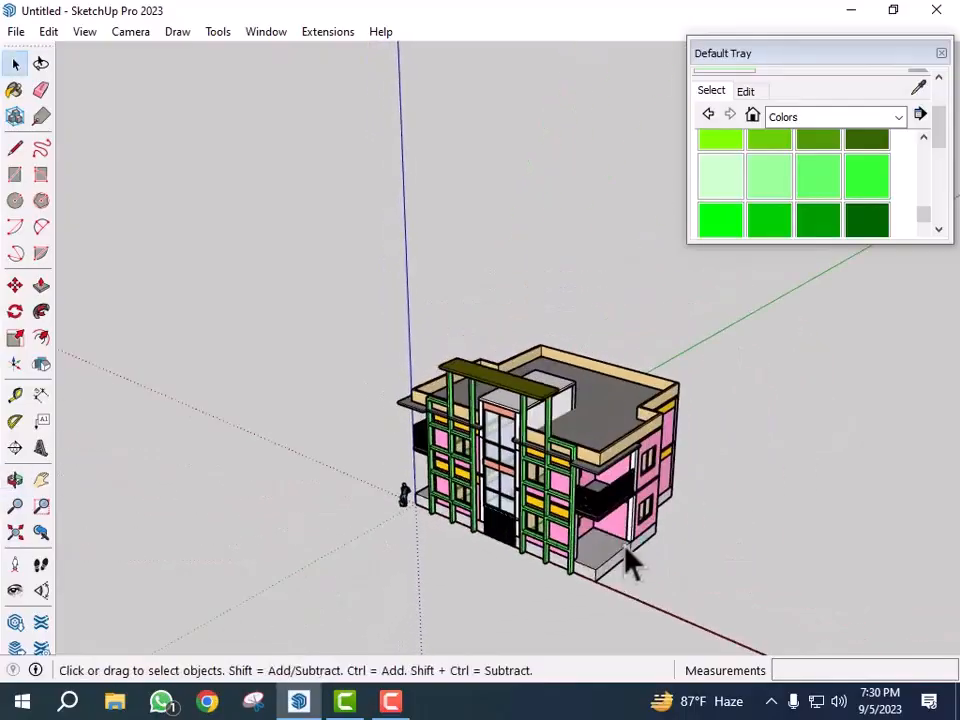
pyautogui.scroll(4, 600, 555)
pyautogui.scroll(3, 598, 542)
pyautogui.moveTo(733, 542); pyautogui.dragTo(634, 529, button='middle')
pyautogui.scroll(-3, 634, 529)
pyautogui.moveTo(737, 546); pyautogui.dragTo(685, 545, button='middle')
pyautogui.moveTo(850, 545); pyautogui.dragTo(590, 532, button='middle')
pyautogui.moveTo(650, 545); pyautogui.dragTo(436, 520, button='middle')
pyautogui.moveTo(585, 545)
pyautogui.mouseDown(button='middle')
pyautogui.moveTo(692, 590)
pyautogui.moveTo(553, 489)
pyautogui.mouseUp(button='middle')
pyautogui.scroll(3, 557, 461)
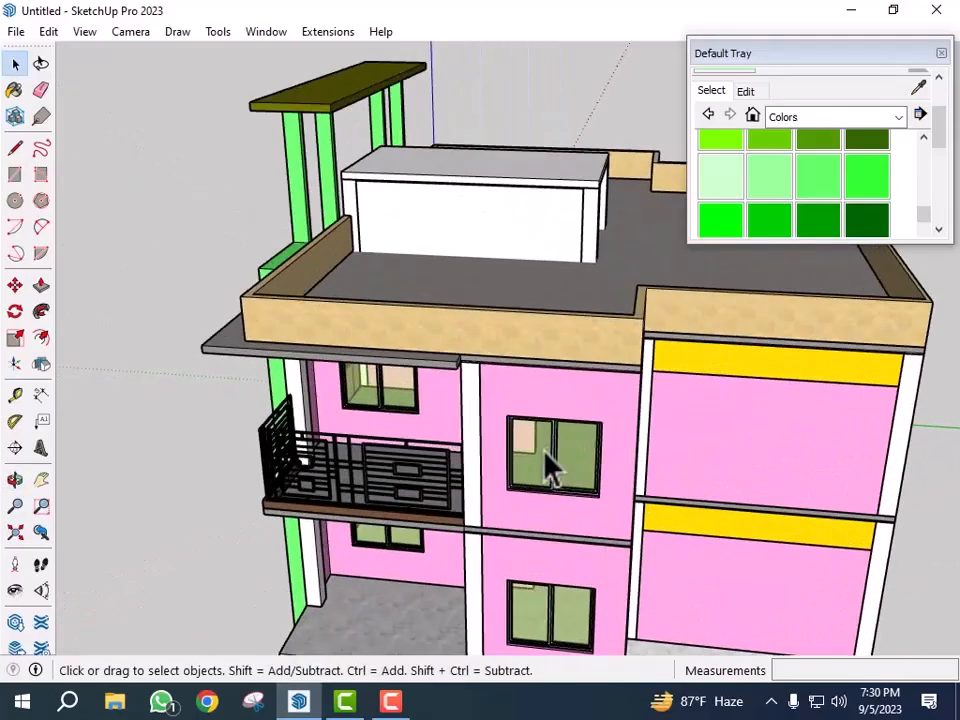
# - Draw a rectangle about 4' 7" by 5' over the upper-floor side window
pyautogui.press('r')
pyautogui.scroll(5, 539, 430)
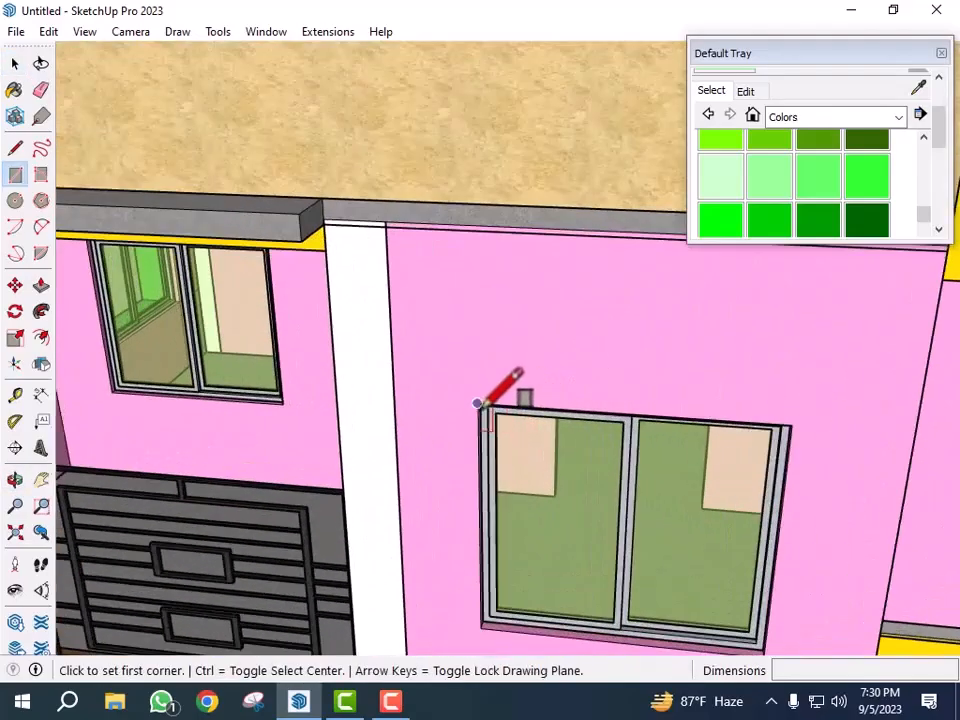
pyautogui.scroll(4, 746, 636)
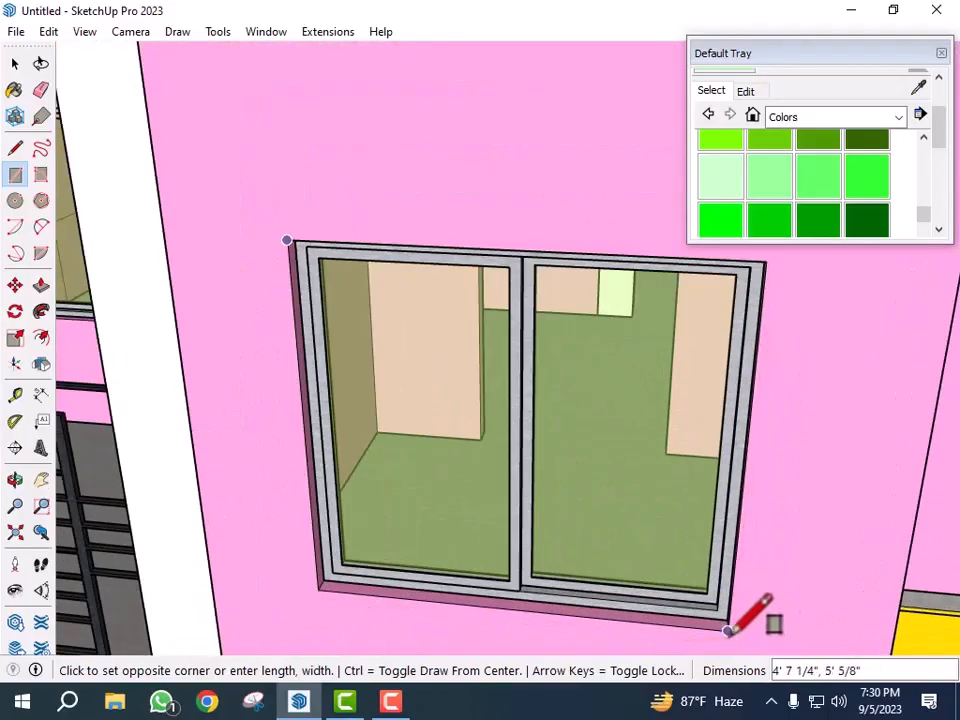
pyautogui.click(728, 630)
pyautogui.scroll(-4, 700, 450)
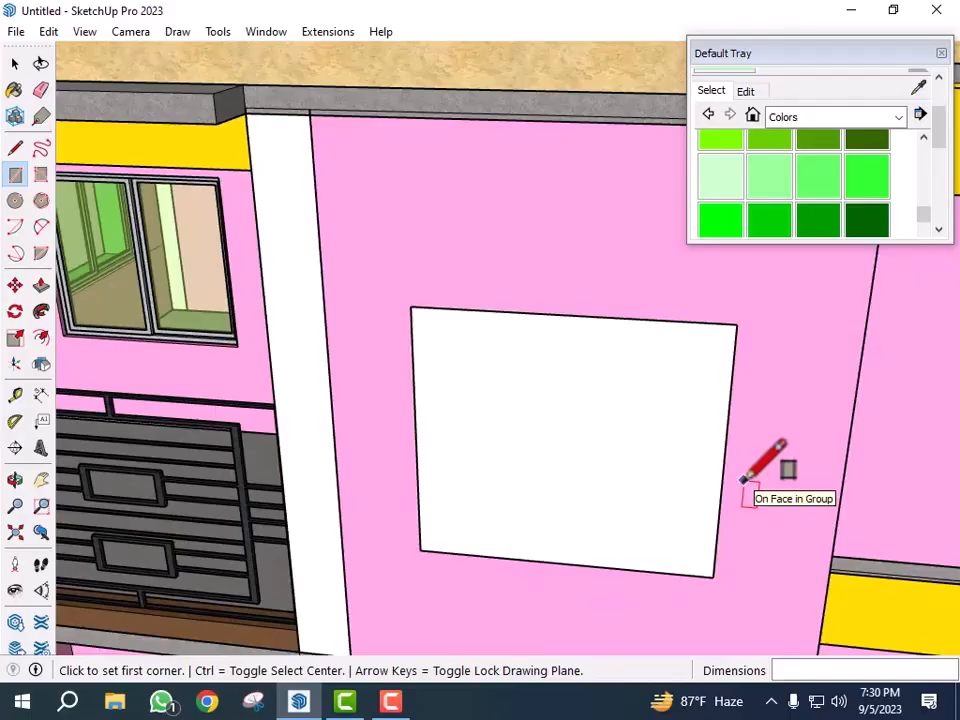
# - Offset the upper-floor side window rectangle outward 6" and delete its inner face to leave a frame outline
pyautogui.click(41, 339)
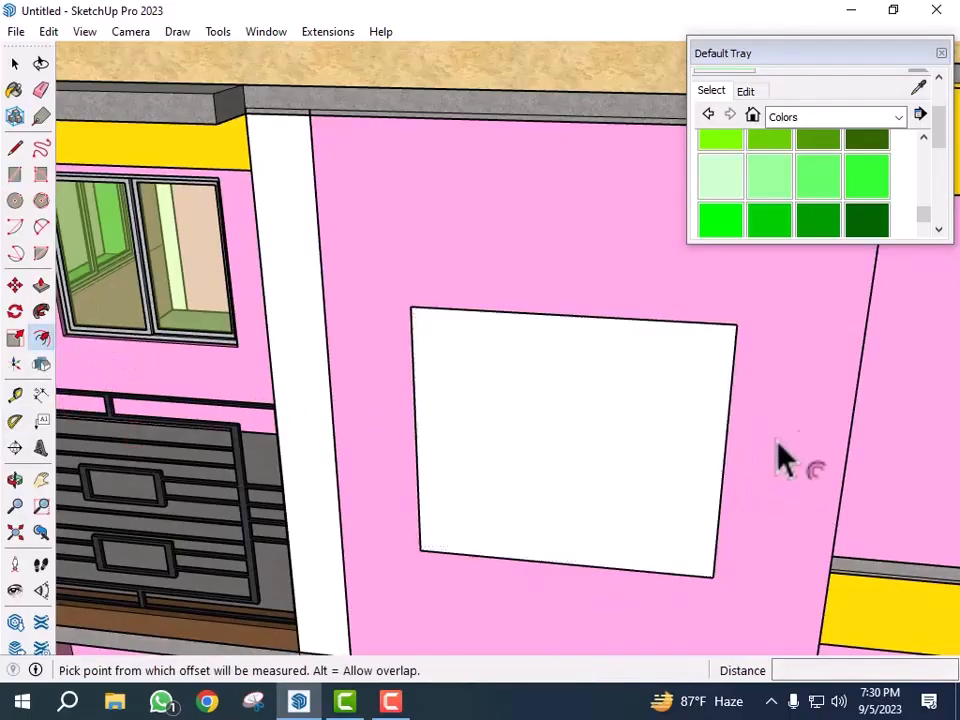
pyautogui.click(726, 432)
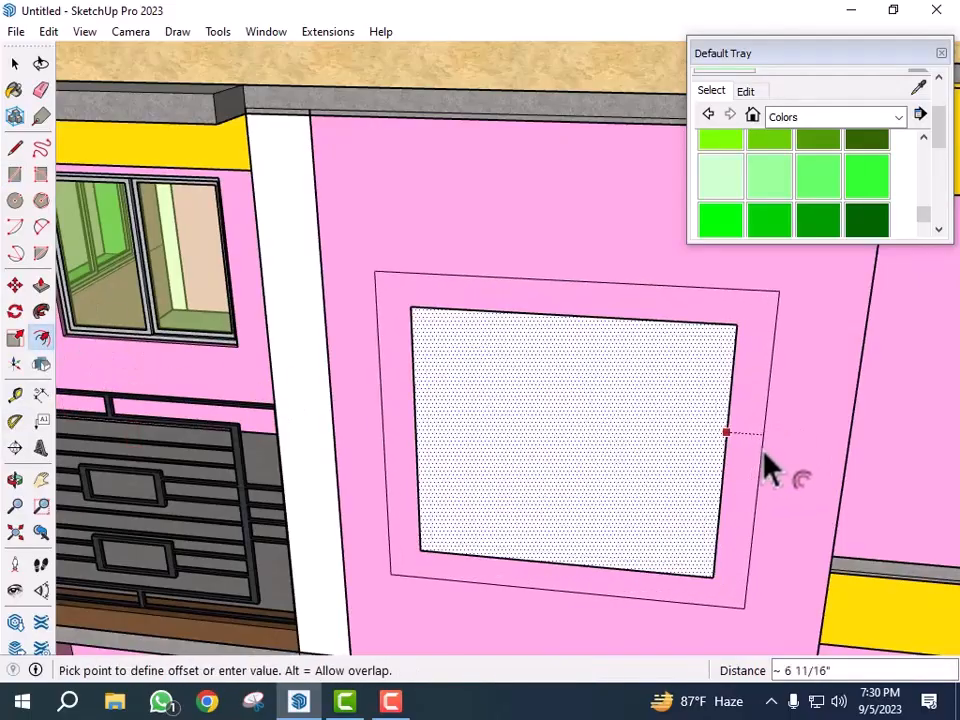
pyautogui.write('6')
pyautogui.press('Return')
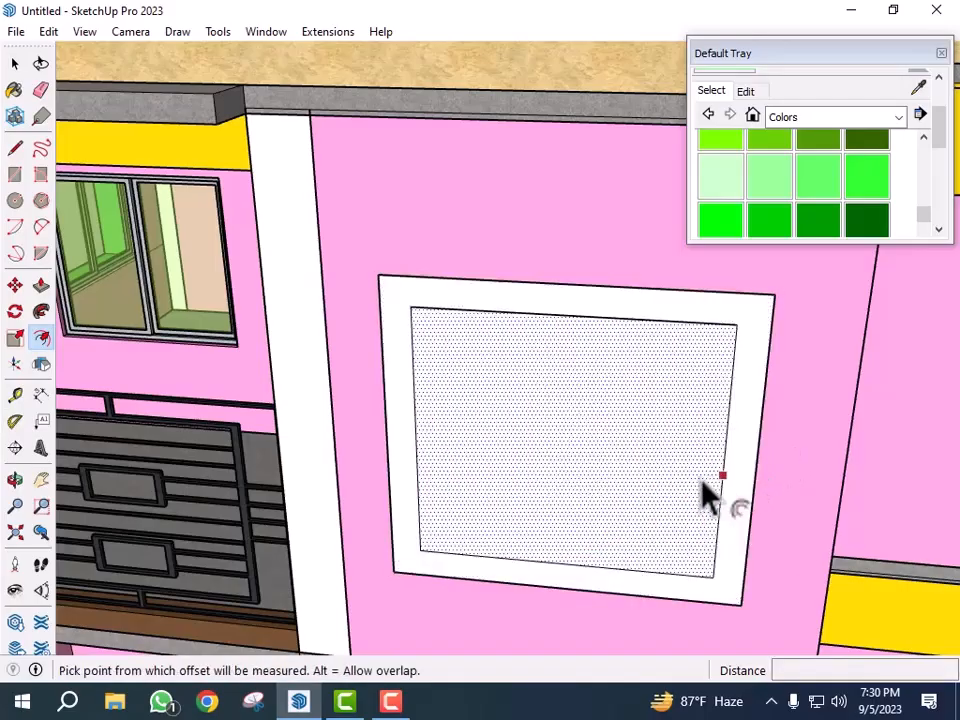
pyautogui.press('space')
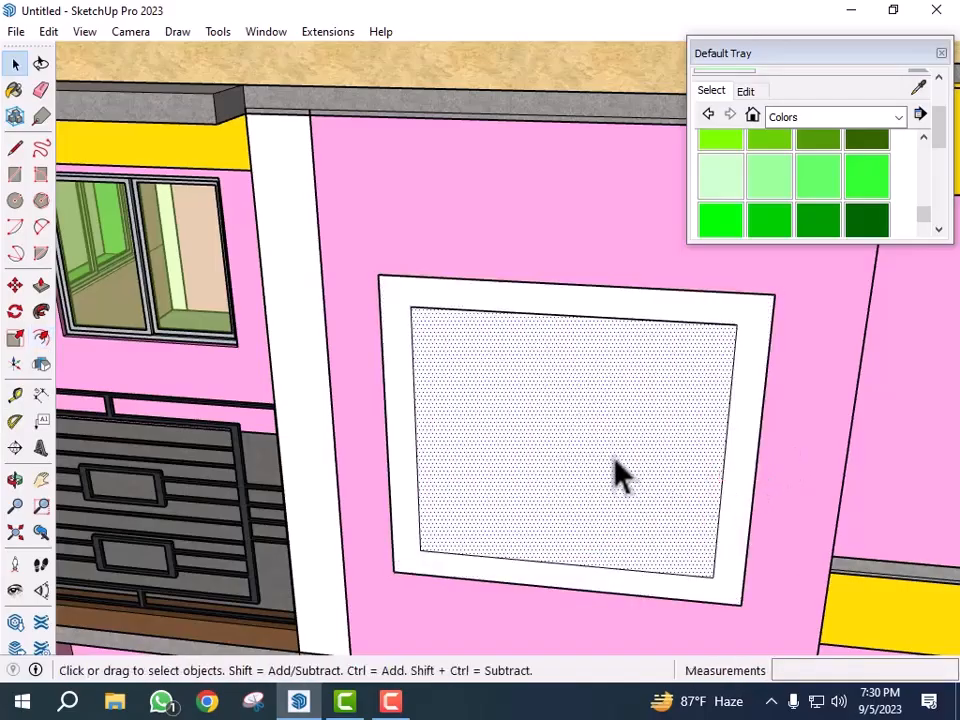
pyautogui.press('Delete')
# - Push/pull the frame outward 6" from the wall around the window
pyautogui.press('p')
pyautogui.click(720, 553)
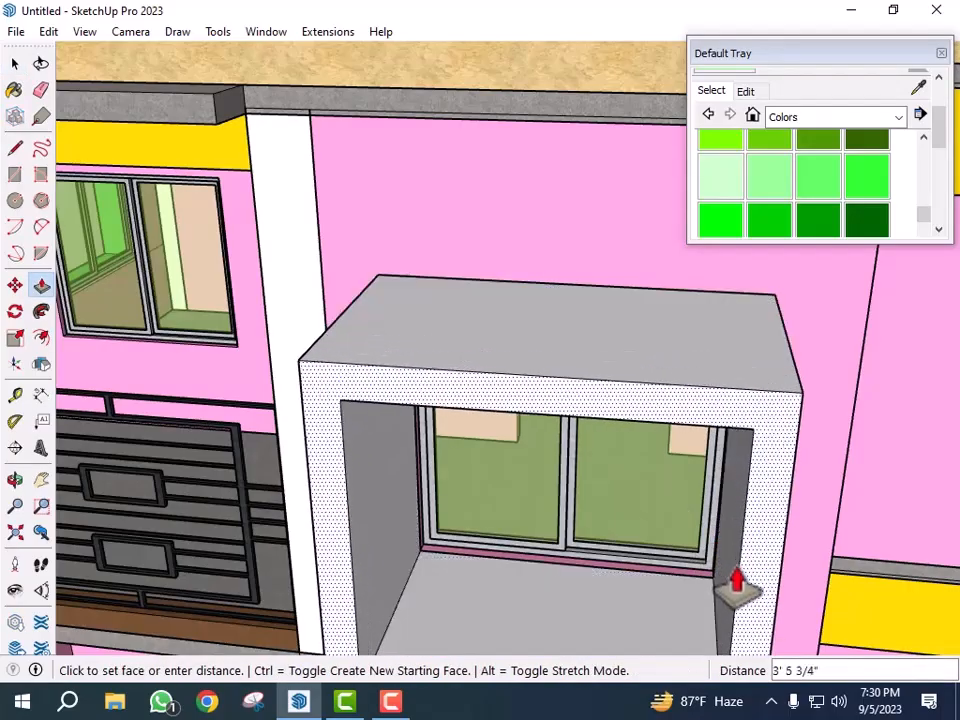
pyautogui.write('6')
pyautogui.press('Return')
# - Select the whole new window frame and make it a group
pyautogui.press('space')
pyautogui.doubleClick(755, 440)
pyautogui.rightClick(755, 440)
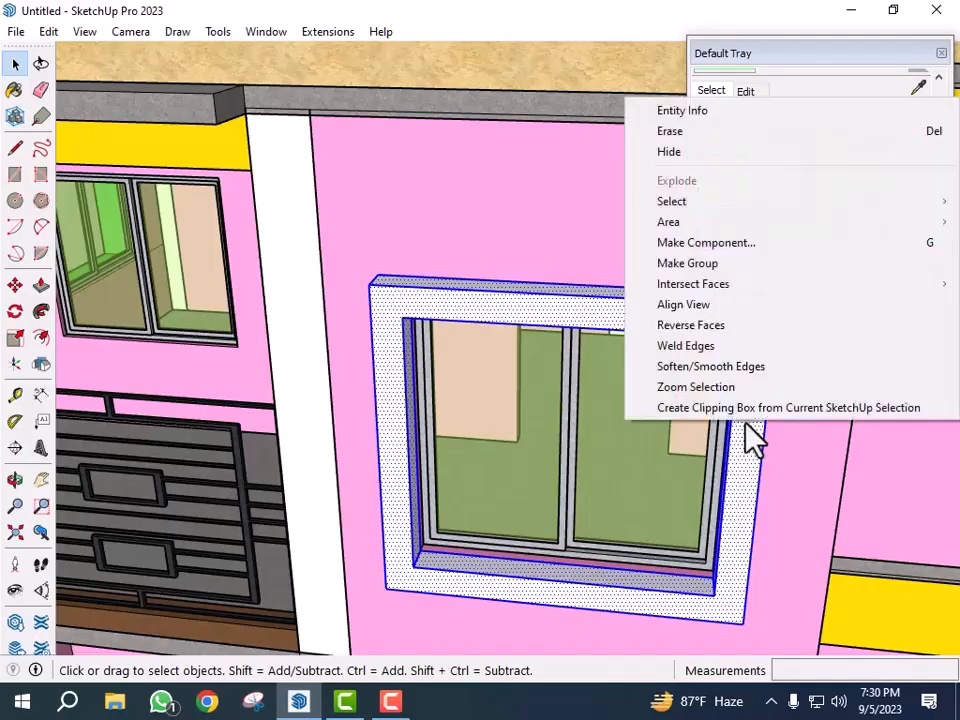
pyautogui.click(713, 268)
# - Copy the frame group straight down onto the ground-floor side window beneath it
pyautogui.scroll(-10, 514, 306)
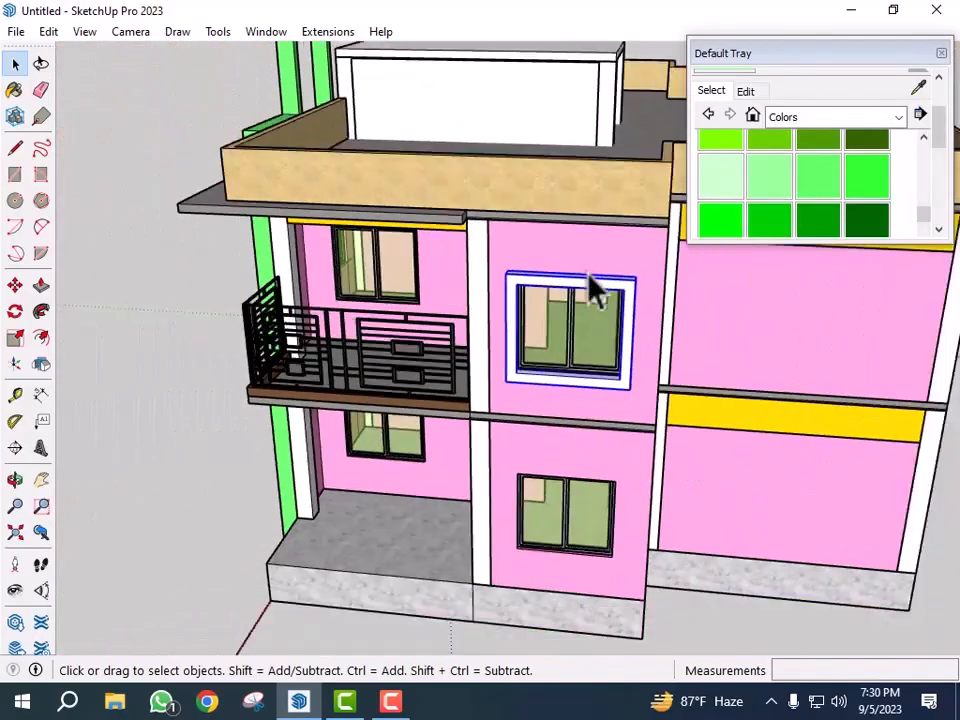
pyautogui.scroll(10, 617, 480)
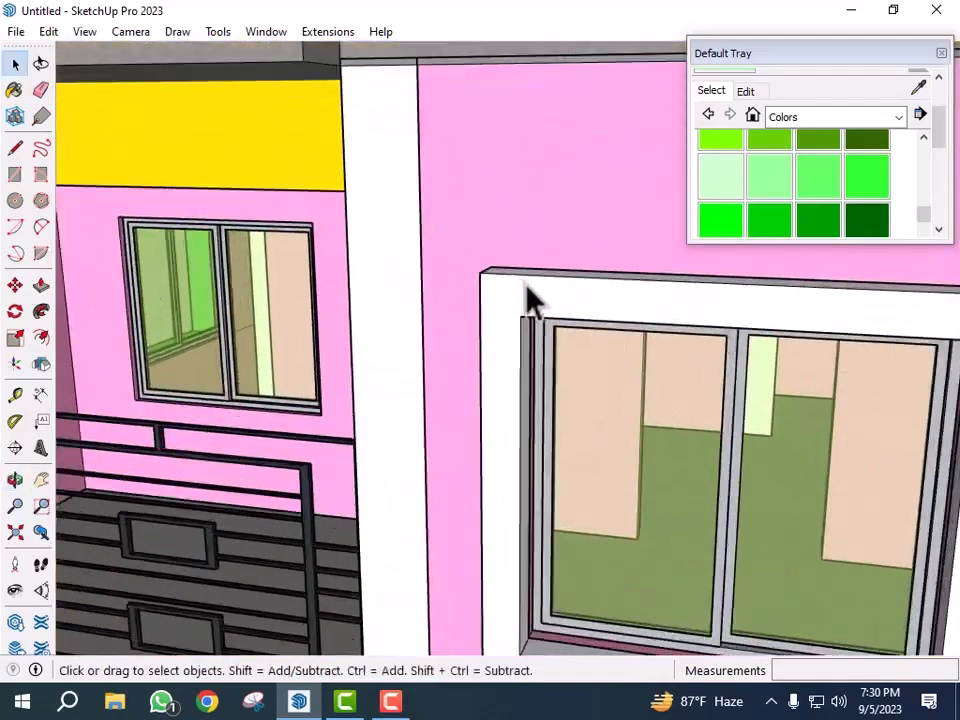
pyautogui.moveTo(532, 300)
pyautogui.mouseDown(button='middle')
pyautogui.moveTo(510, 279)
pyautogui.moveTo(514, 300)
pyautogui.mouseUp(button='middle')
pyautogui.click(518, 301)
pyautogui.press('m')
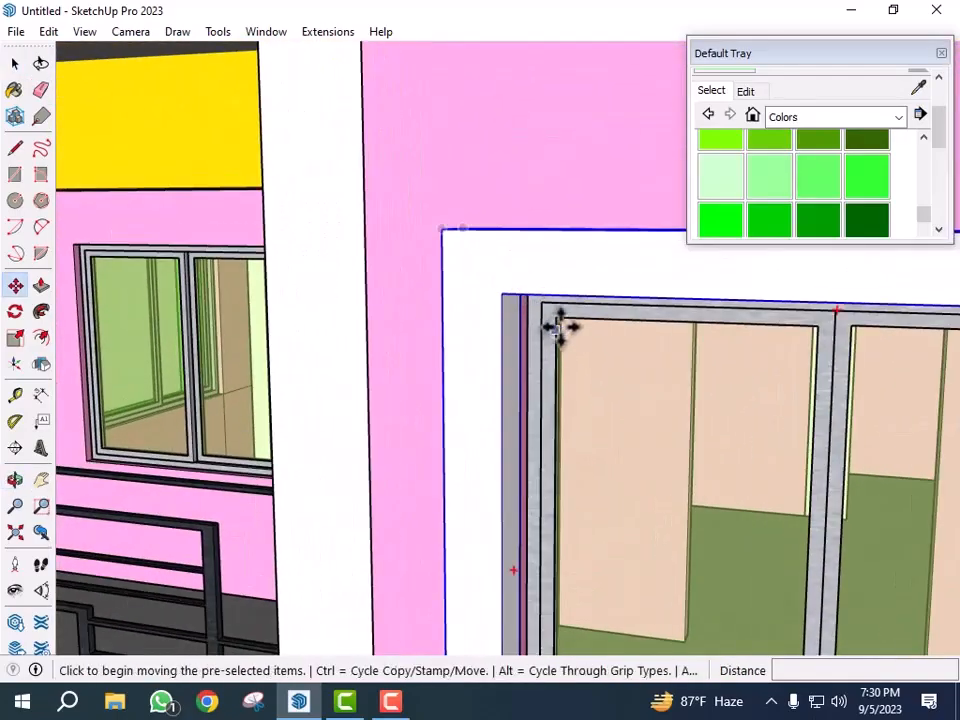
pyautogui.click(557, 322)
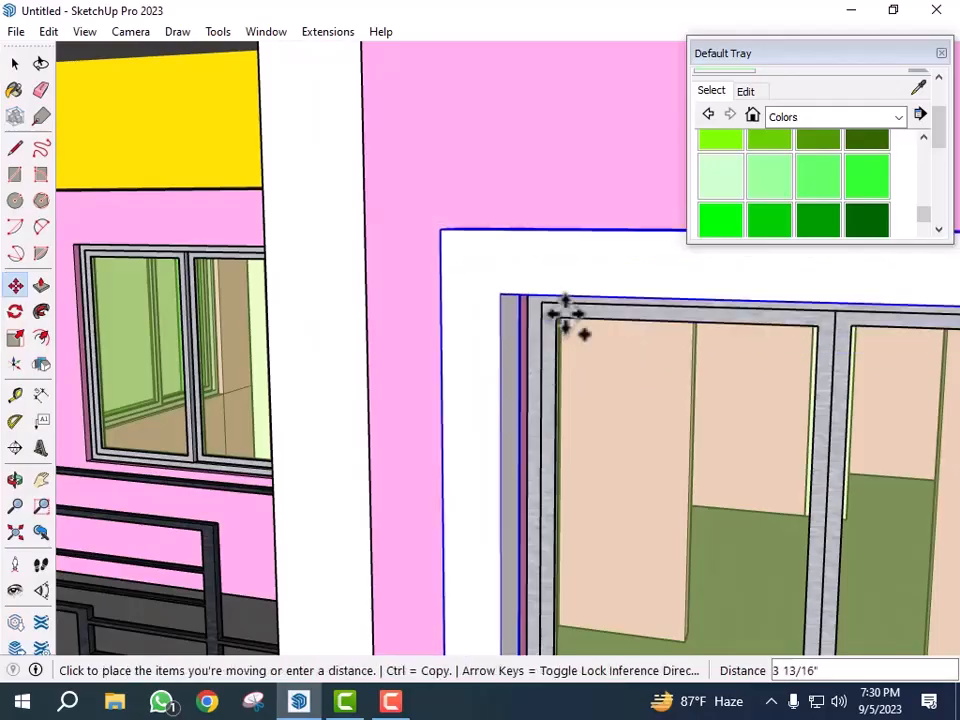
pyautogui.press('ctrl')
pyautogui.scroll(-5, 561, 257)
pyautogui.scroll(-3, 556, 230)
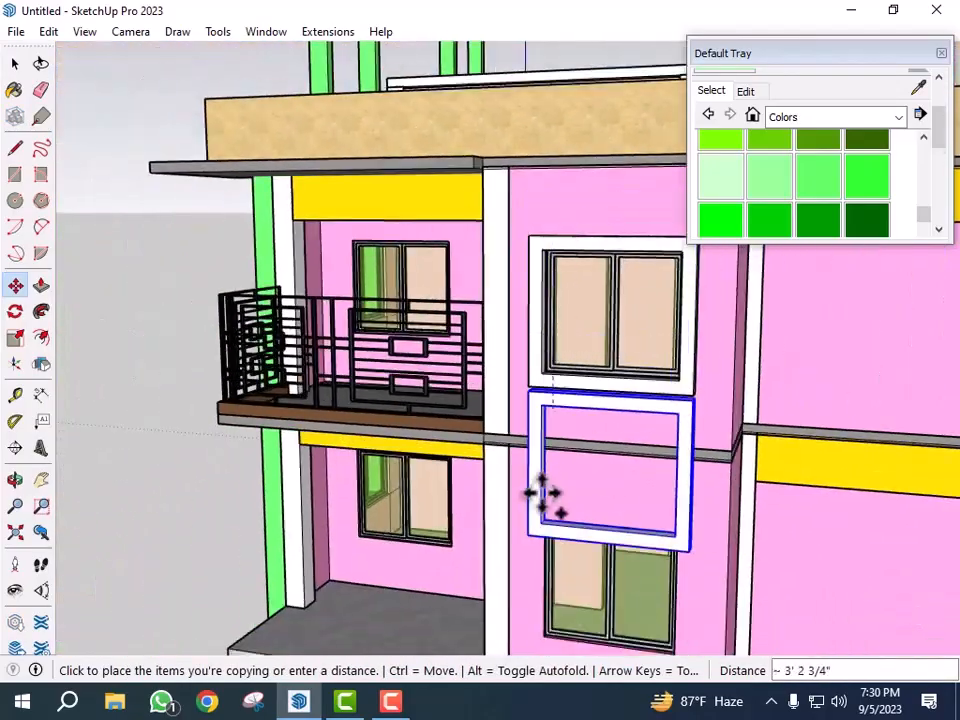
pyautogui.scroll(5, 548, 500)
pyautogui.scroll(5, 555, 528)
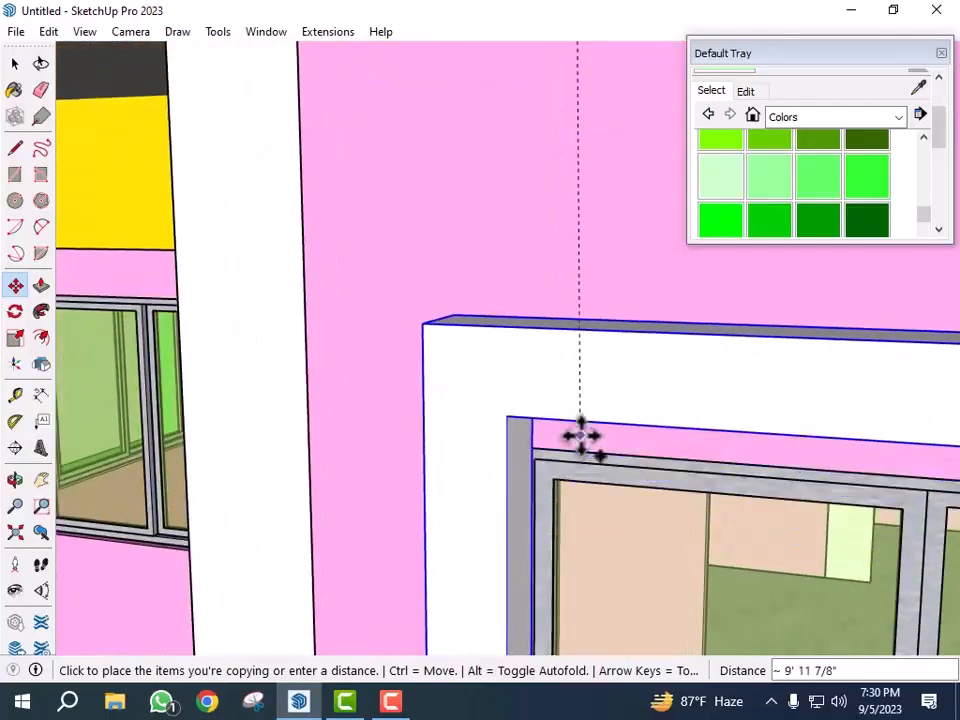
pyautogui.click(555, 483)
pyautogui.press('space')
# - Examine the house's front facade and its upper-floor windows
pyautogui.scroll(-10, 523, 444)
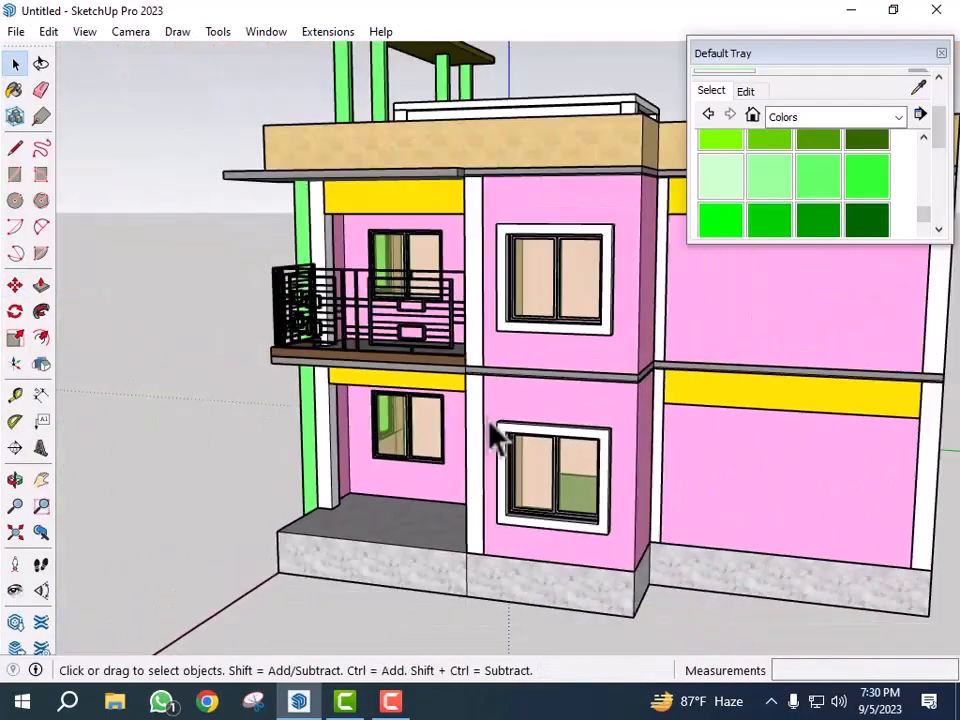
pyautogui.scroll(-5, 497, 437)
pyautogui.moveTo(654, 461); pyautogui.dragTo(60, 240, button='middle')
pyautogui.scroll(-3, 827, 568)
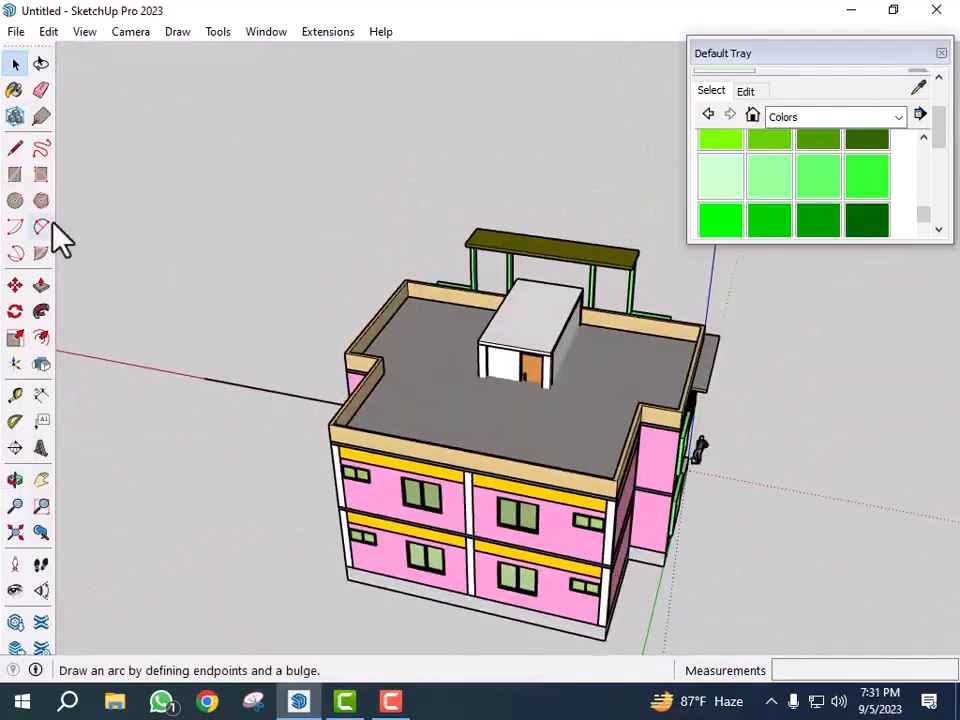
pyautogui.moveTo(380, 548); pyautogui.dragTo(568, 579, button='middle')
pyautogui.scroll(6, 536, 519)
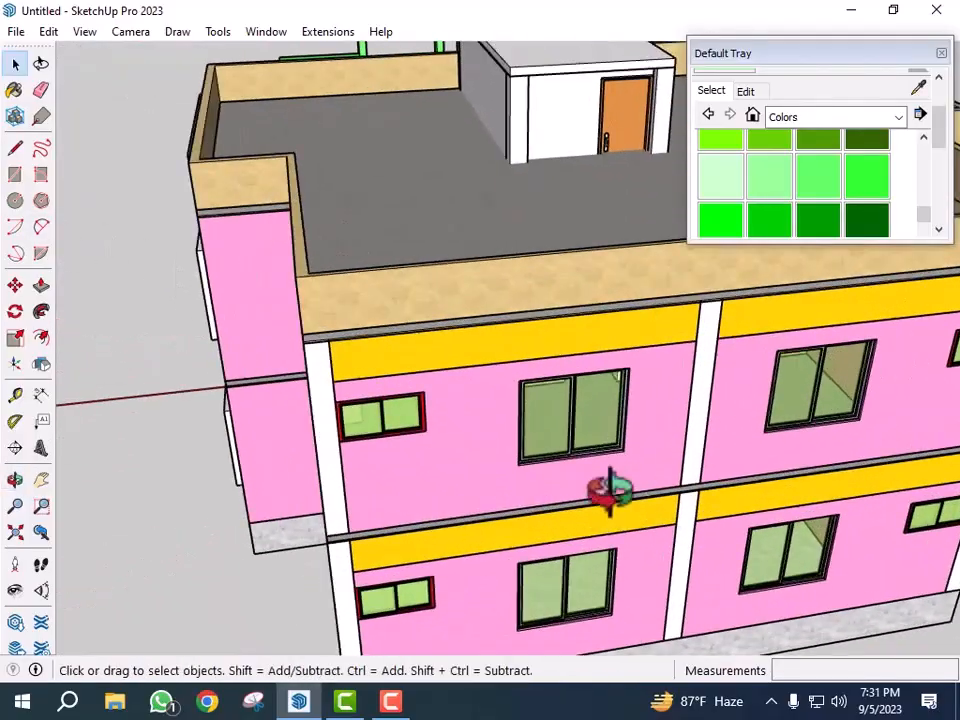
pyautogui.scroll(-5, 482, 454)
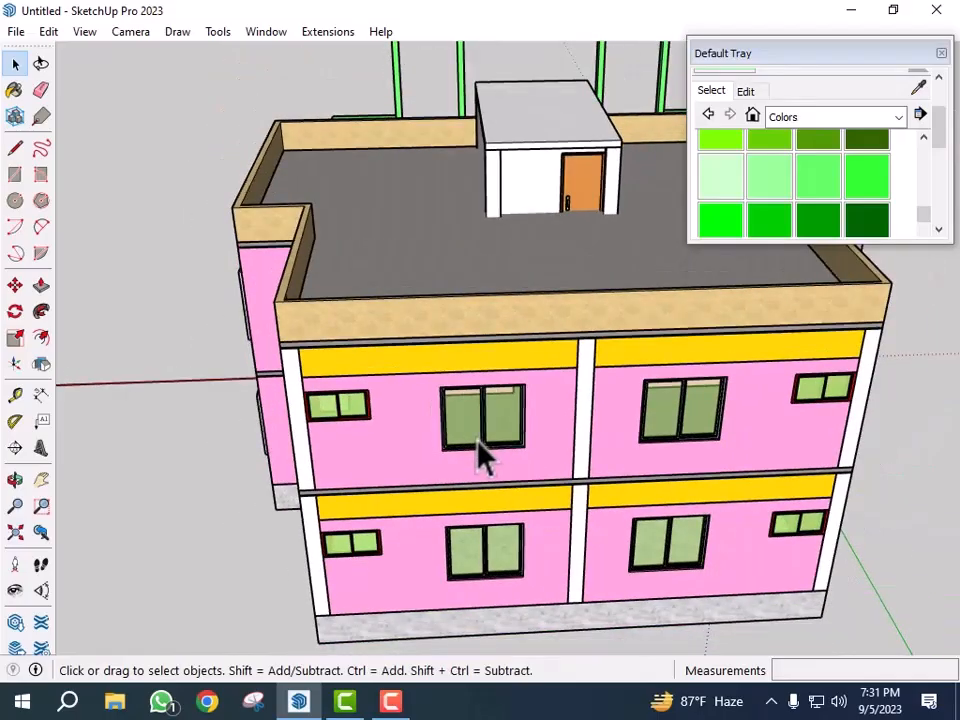
pyautogui.moveTo(783, 485); pyautogui.dragTo(681, 540, button='middle')
pyautogui.scroll(8, 454, 450)
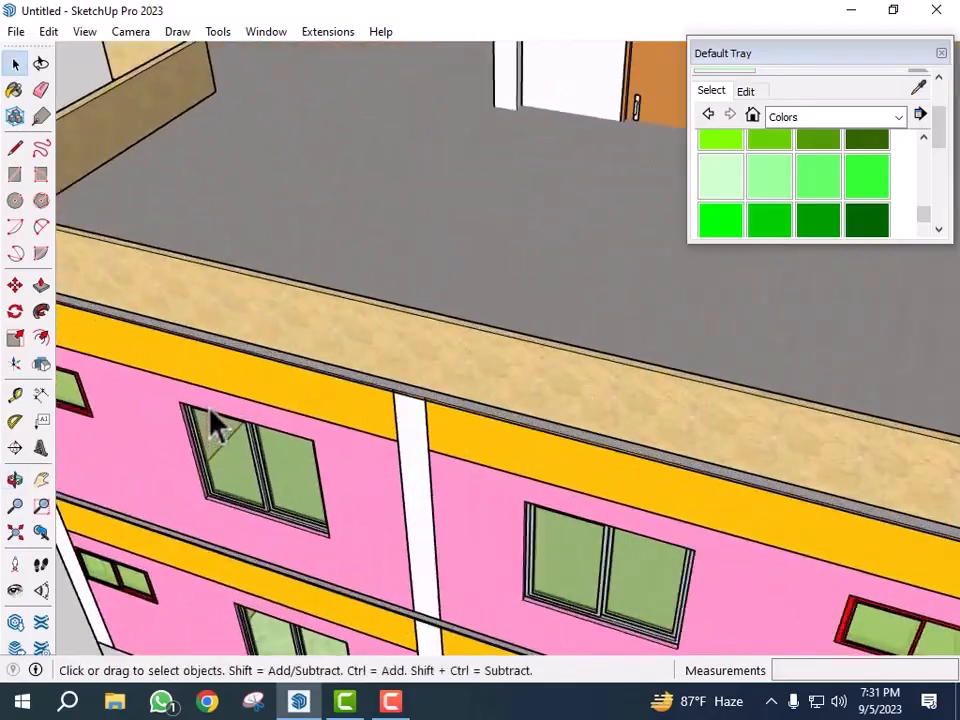
pyautogui.scroll(-6, 339, 484)
pyautogui.moveTo(696, 561); pyautogui.dragTo(782, 514, button='middle')
pyautogui.scroll(8, 381, 476)
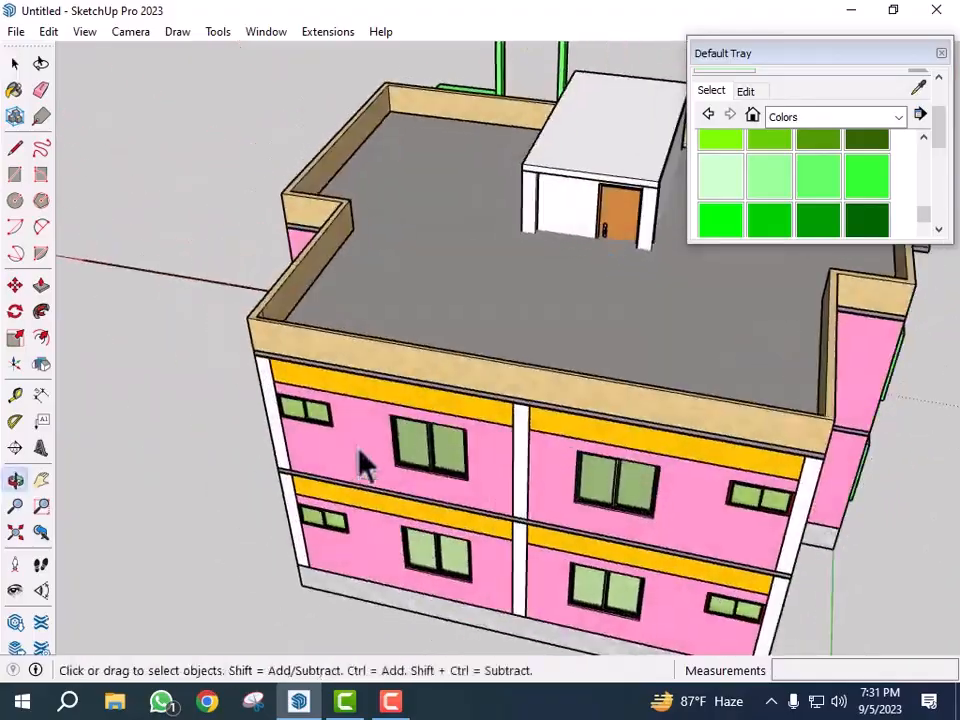
pyautogui.scroll(6, 422, 421)
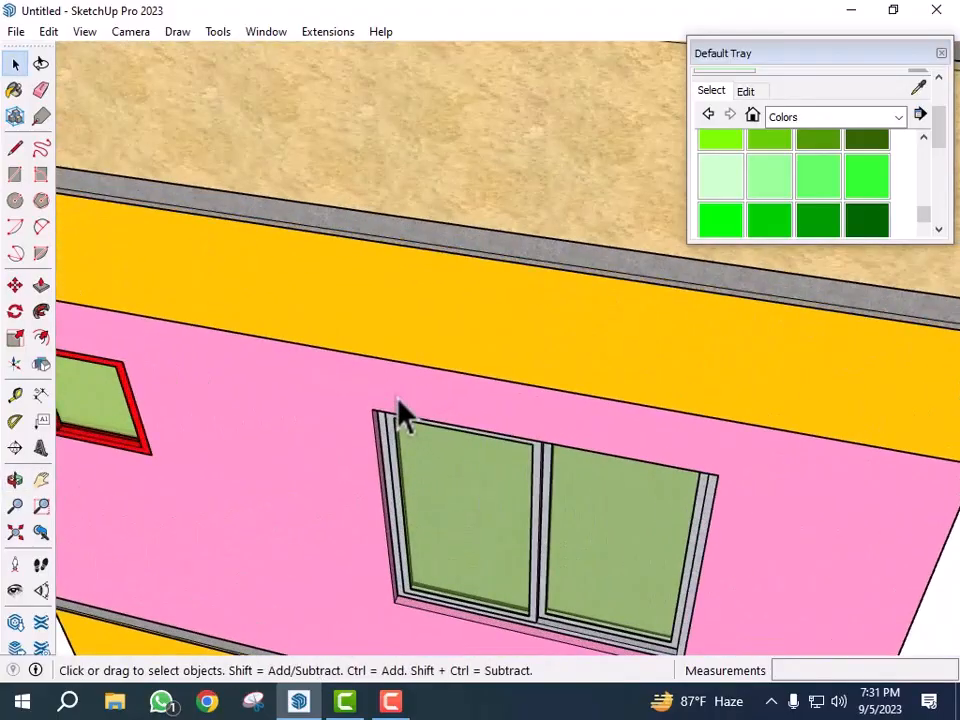
# - Draw a sloped sunshade profile with lines at the top corner of the upper-floor front window
pyautogui.press('l')
pyautogui.scroll(1, 361, 413)
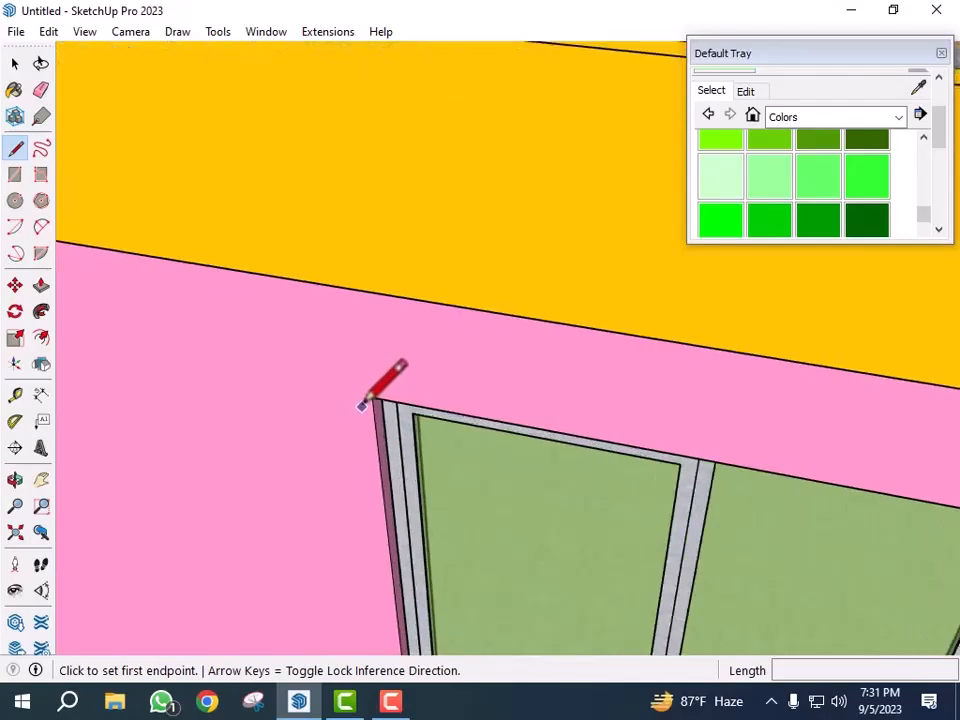
pyautogui.click(373, 397)
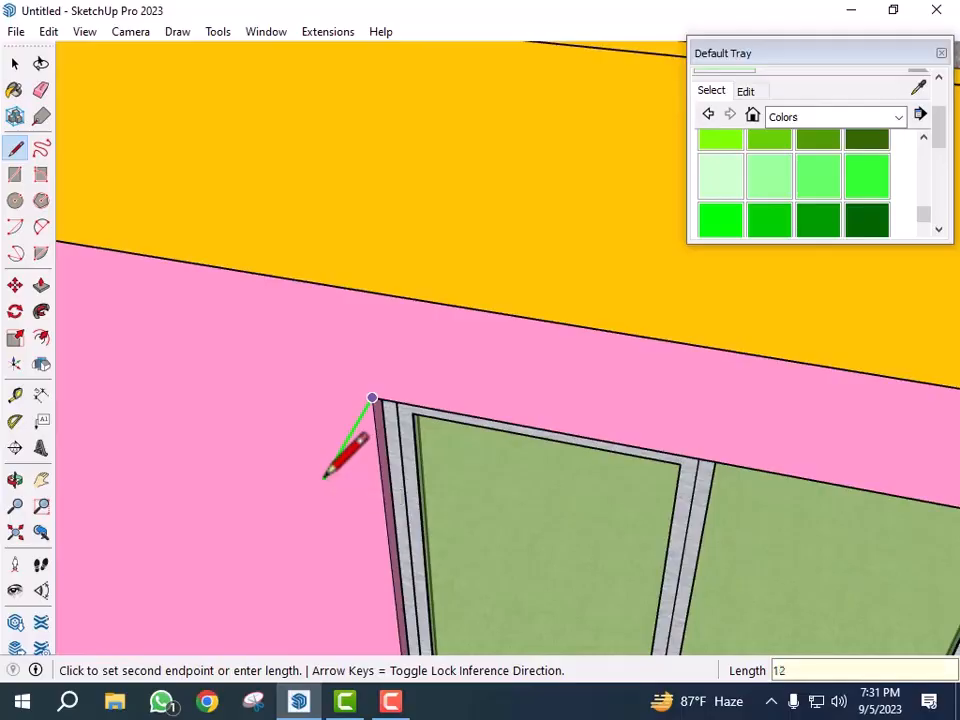
pyautogui.press('Up')
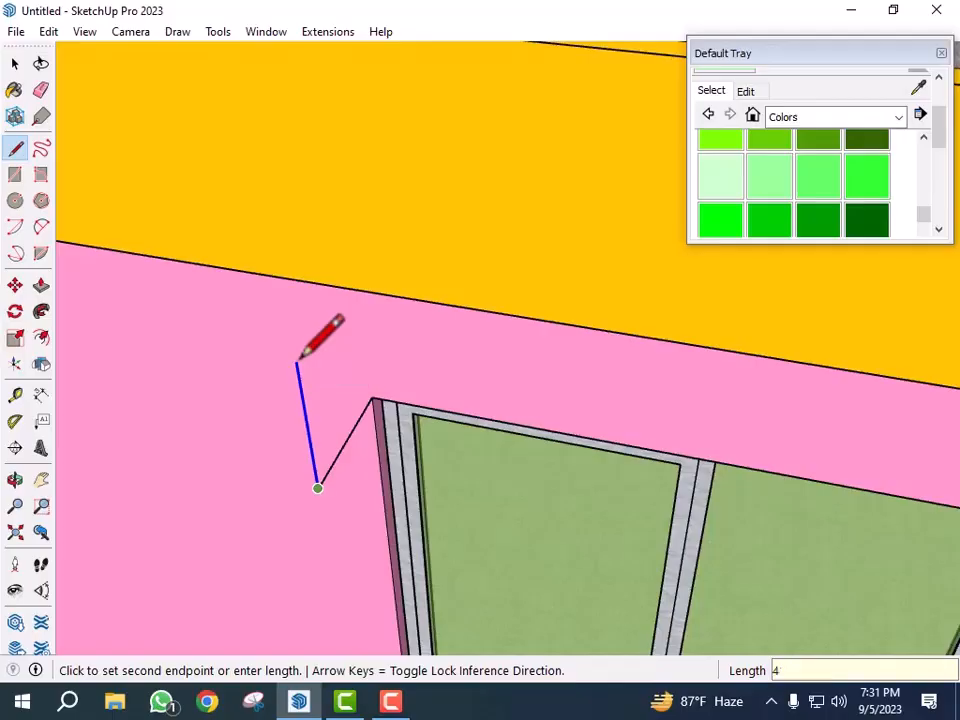
pyautogui.scroll(1, 337, 399)
pyautogui.press('Escape')
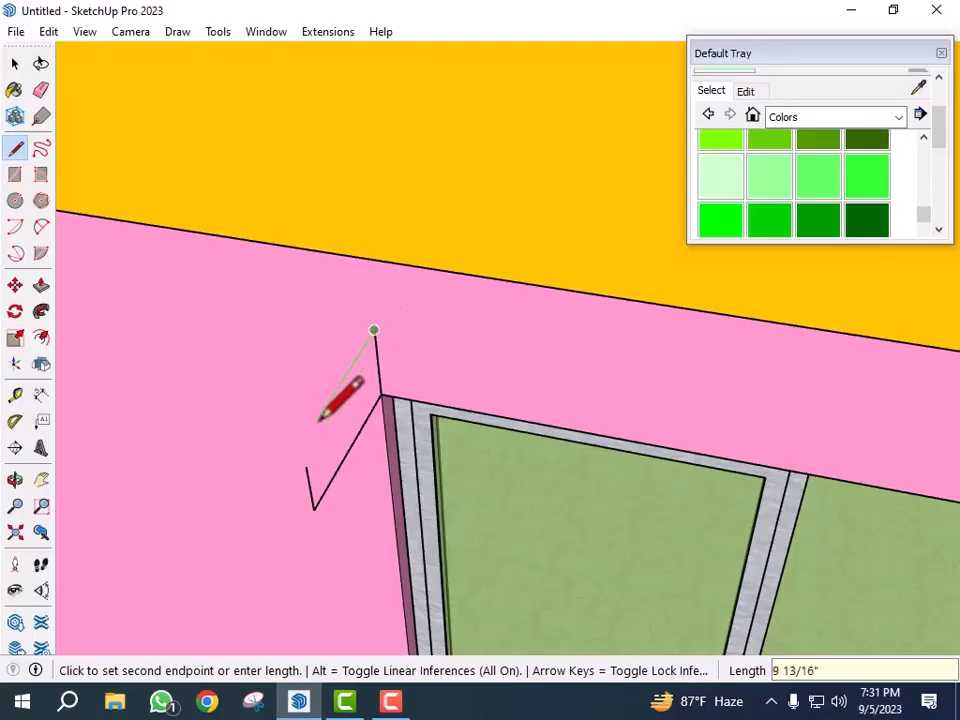
pyautogui.moveTo(334, 419); pyautogui.dragTo(264, 350, button='middle')
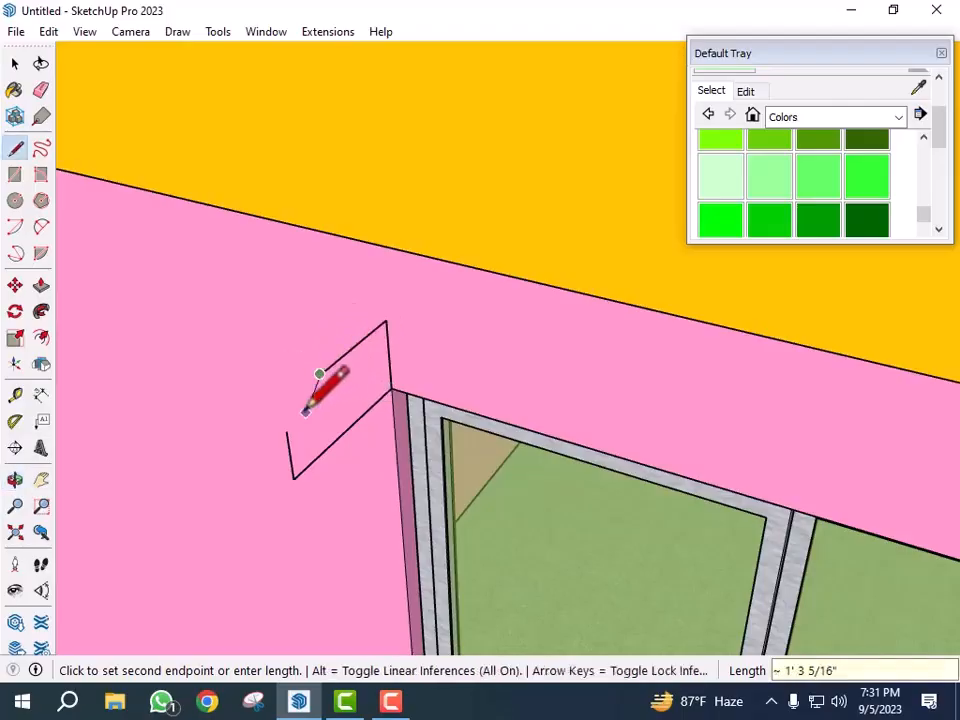
pyautogui.press('space')
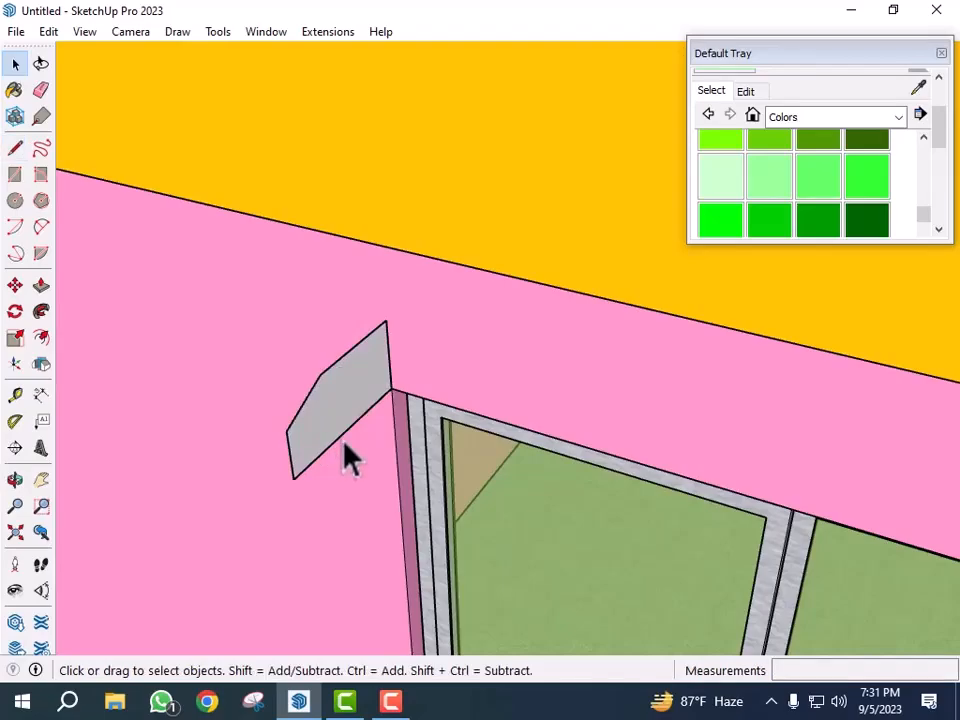
# - Push/pull the sunshade profile about 5' across the full window width to form a sunshade above it
pyautogui.press('p')
pyautogui.click(317, 428)
pyautogui.scroll(-3, 295, 410)
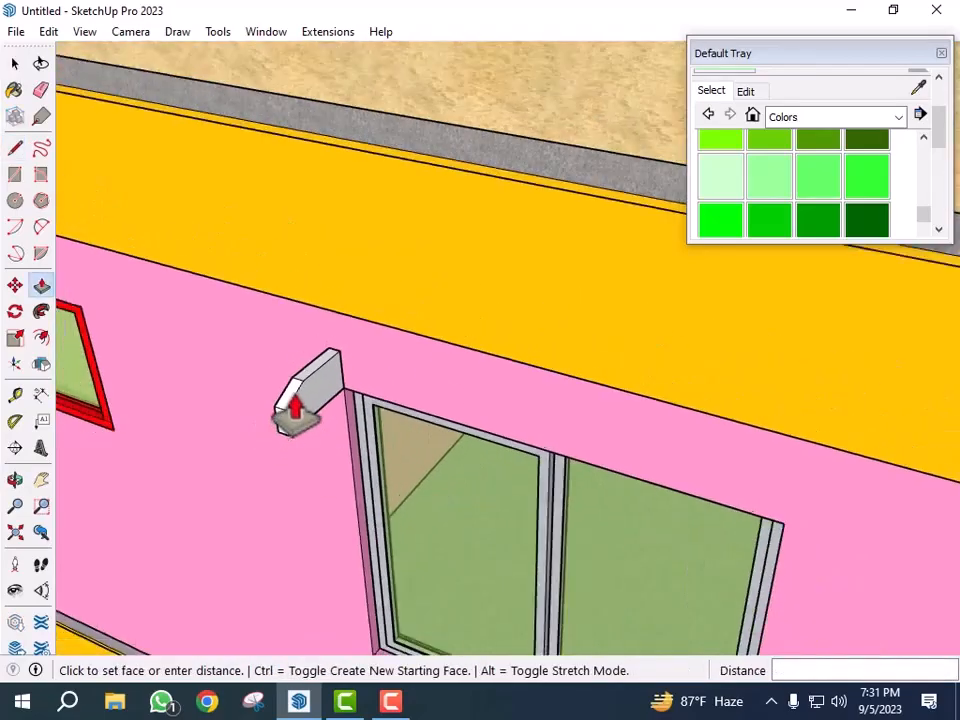
pyautogui.scroll(-2, 295, 410)
pyautogui.scroll(3, 652, 506)
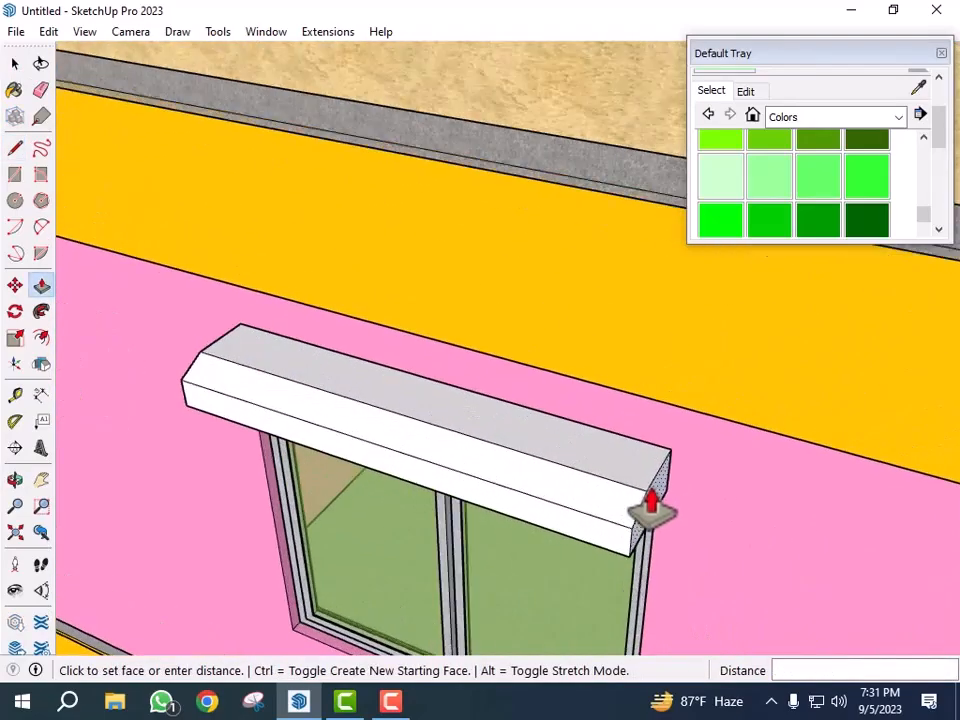
pyautogui.click(648, 632)
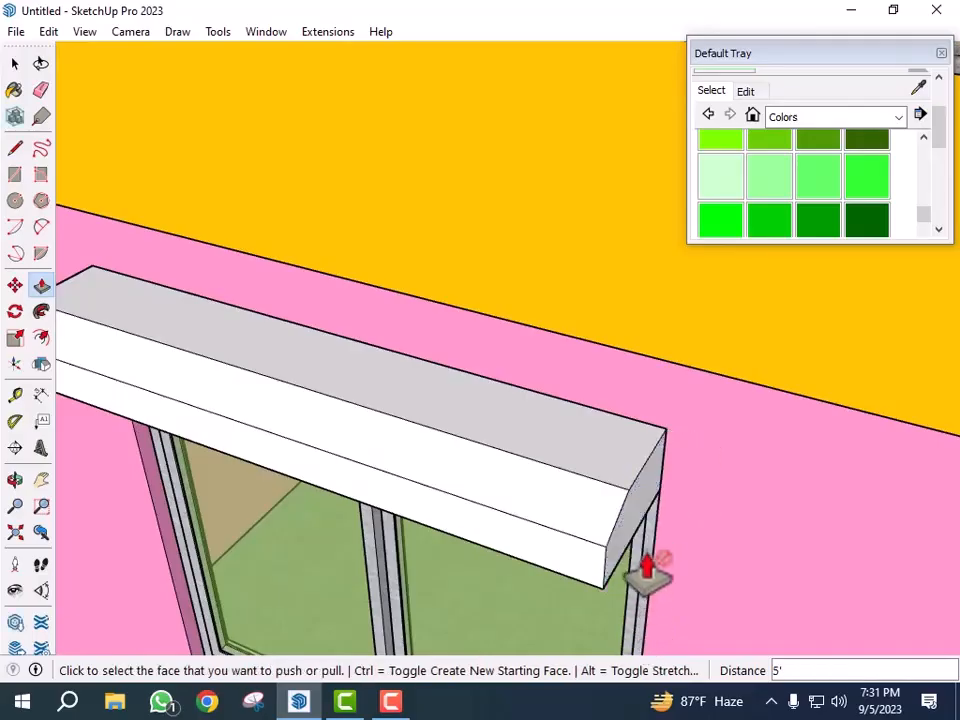
pyautogui.click(638, 530)
pyautogui.moveTo(755, 560); pyautogui.dragTo(471, 604, button='middle')
pyautogui.scroll(2, 437, 546)
pyautogui.click(400, 562)
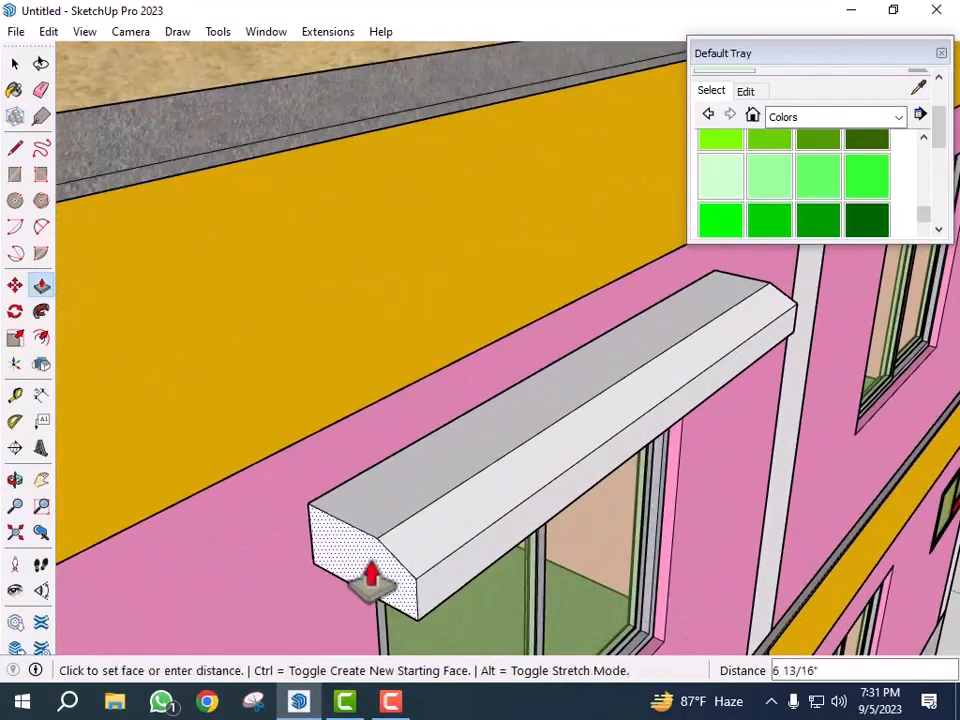
pyautogui.press('Return')
# - Select the new sunshade and make it a group
pyautogui.scroll(-5, 424, 386)
pyautogui.press('space')
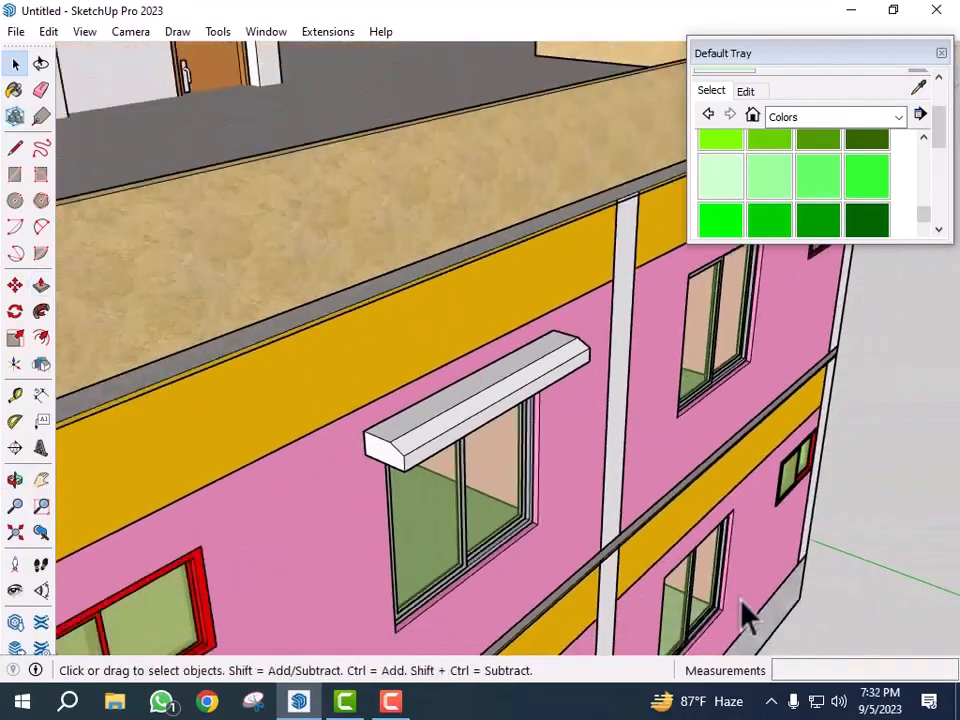
pyautogui.moveTo(723, 588); pyautogui.dragTo(658, 552, button='middle')
pyautogui.scroll(-4, 828, 479)
pyautogui.moveTo(835, 495); pyautogui.dragTo(514, 536, button='middle')
pyautogui.scroll(-2, 390, 471)
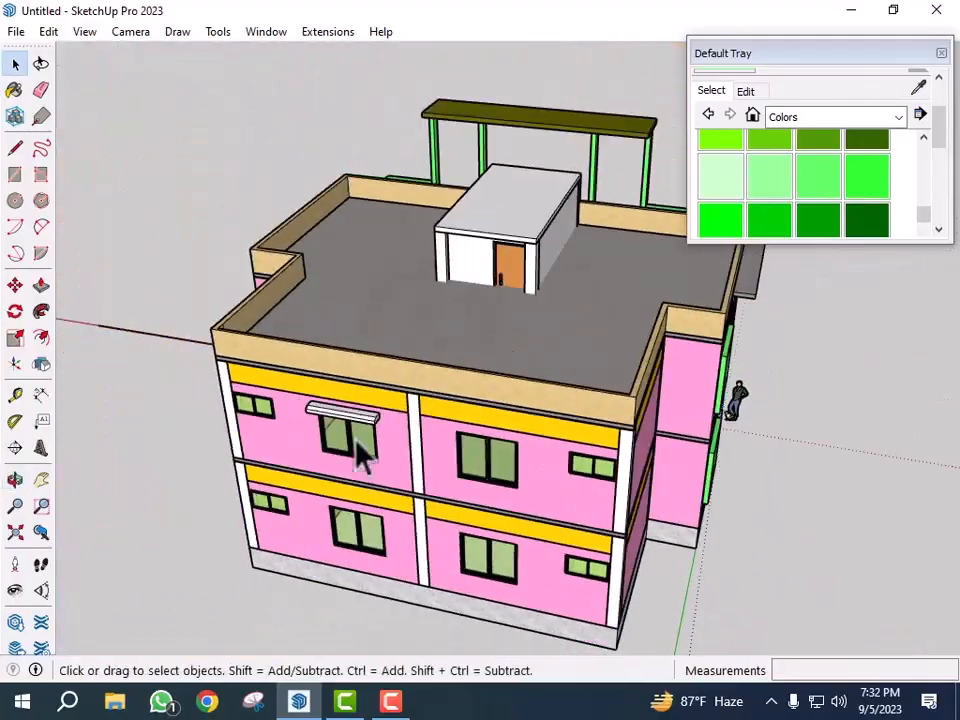
pyautogui.scroll(5, 358, 429)
pyautogui.click(362, 428)
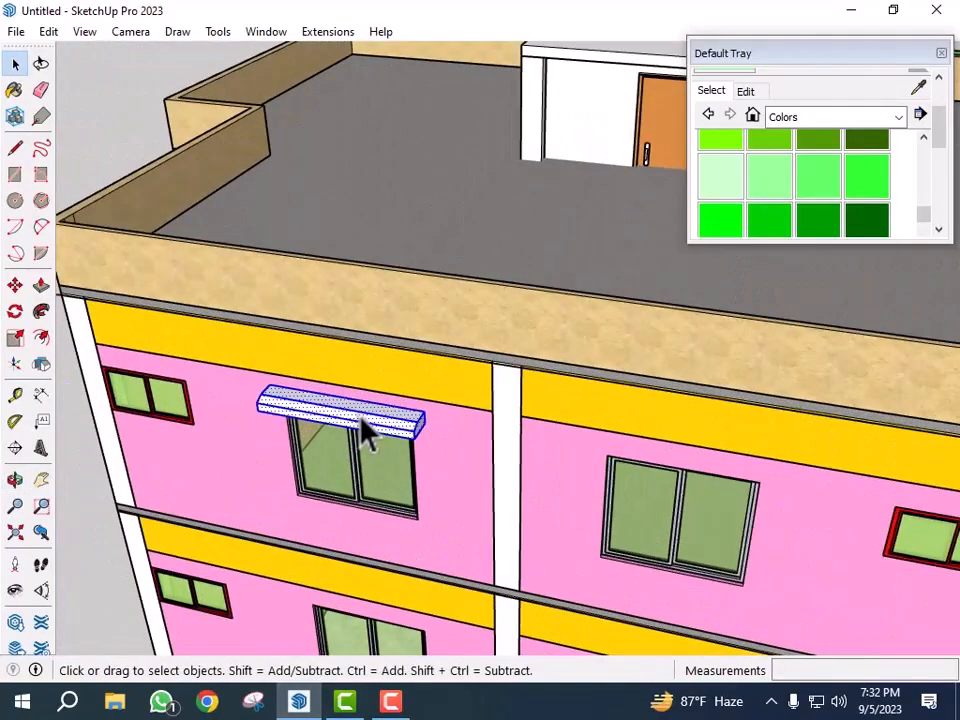
pyautogui.rightClick(361, 429)
pyautogui.click(432, 580)
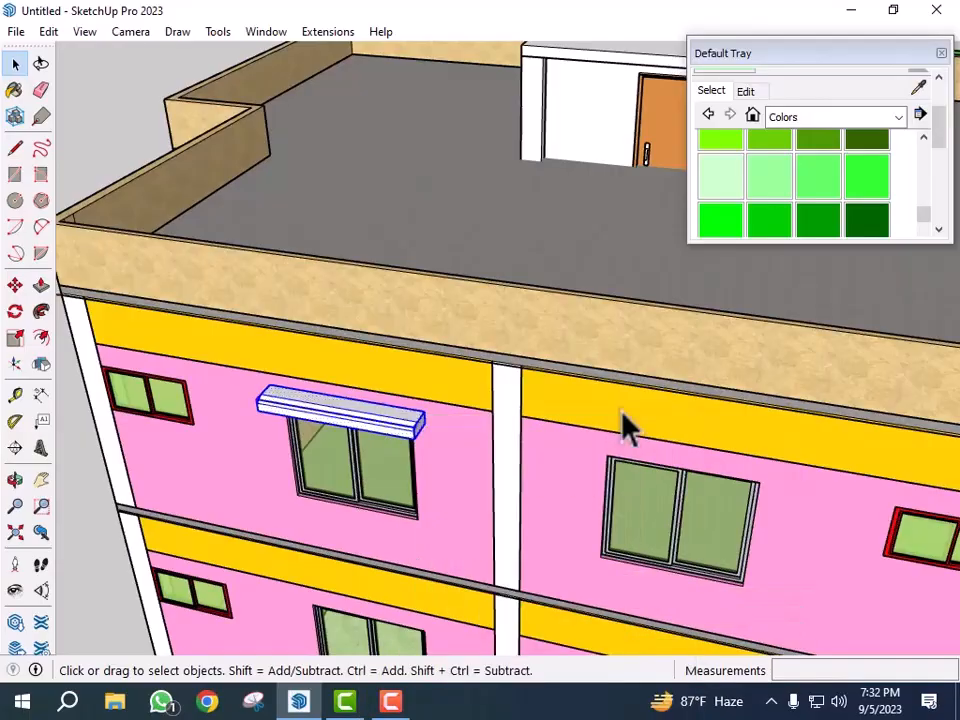
# - Copy the sunshade onto the lower-floor window beneath it, snapping between the windows' lower-right corners
pyautogui.scroll(-3, 560, 482)
pyautogui.scroll(3, 525, 494)
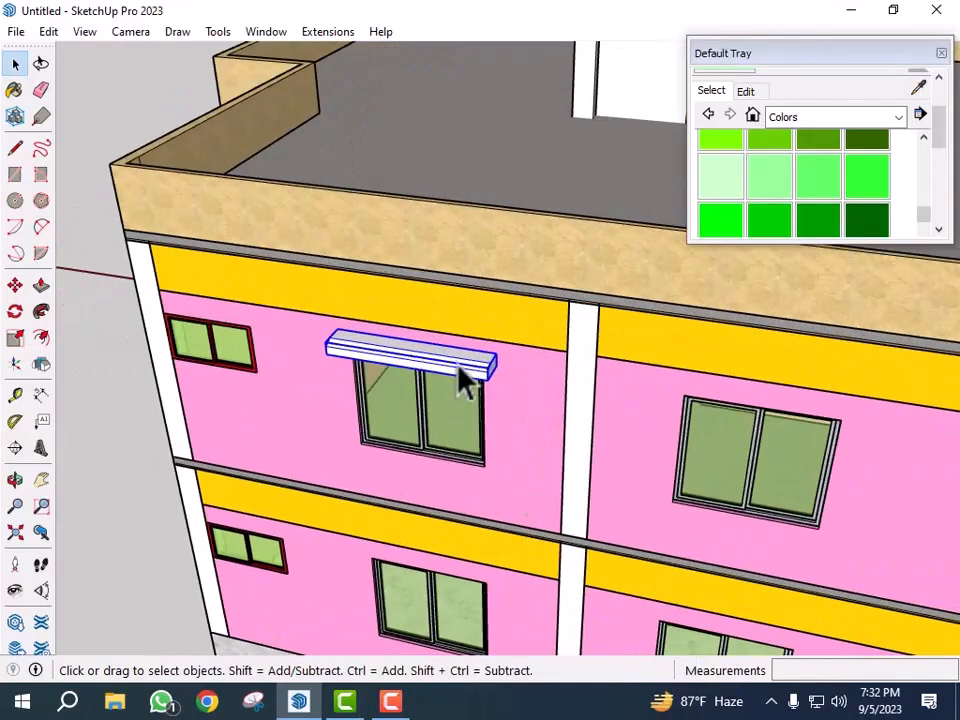
pyautogui.press('m')
pyautogui.scroll(3, 489, 452)
pyautogui.scroll(4, 485, 472)
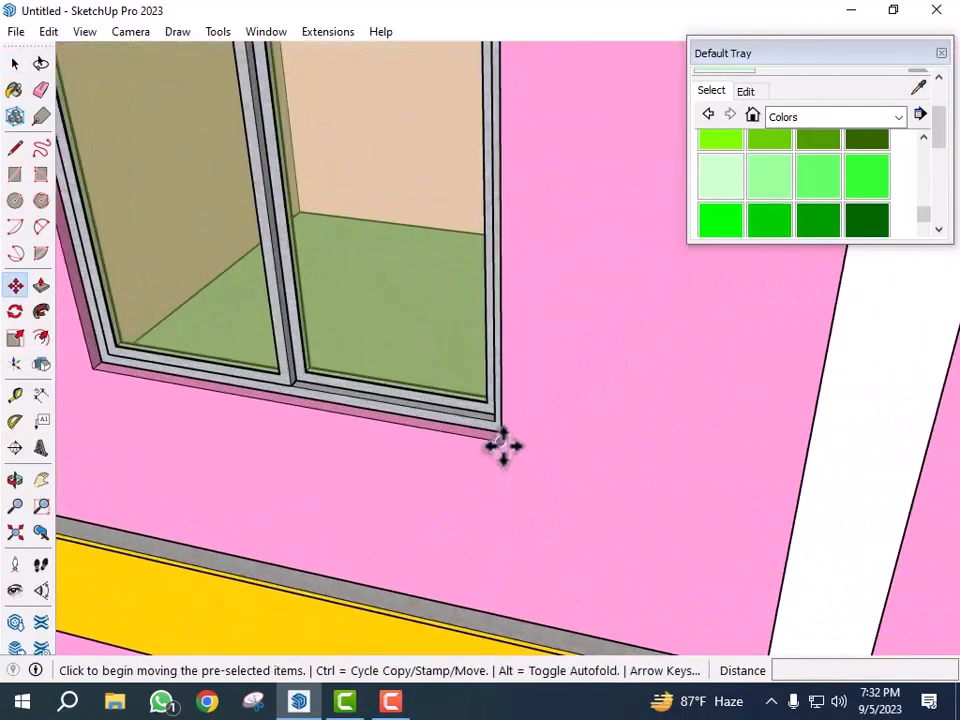
pyautogui.click(498, 443)
pyautogui.press('ctrl')
pyautogui.scroll(-6, 546, 369)
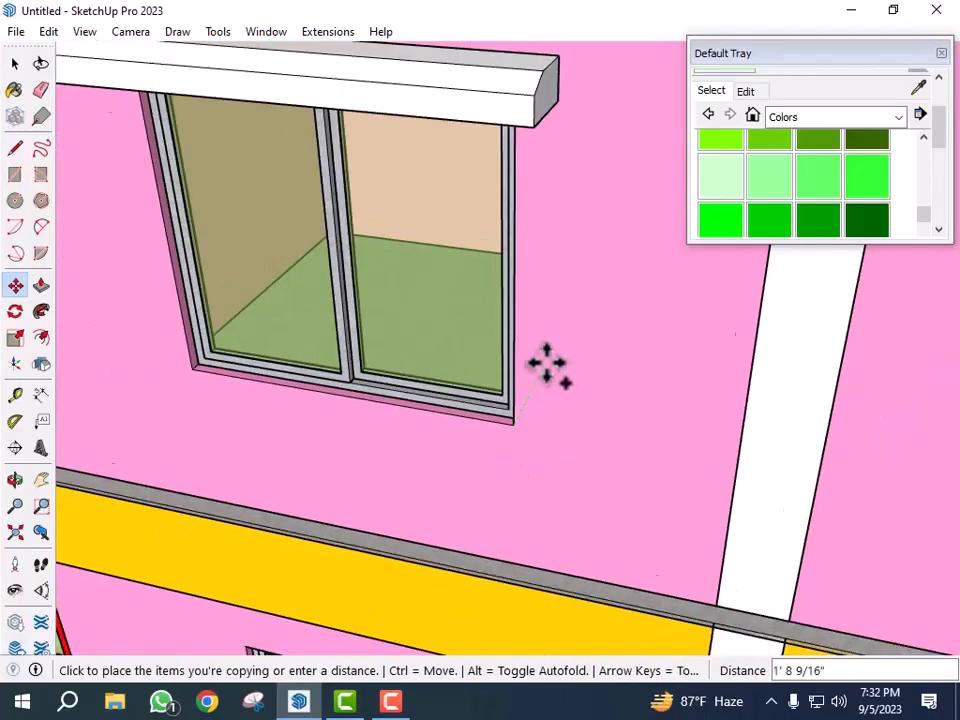
pyautogui.scroll(6, 512, 590)
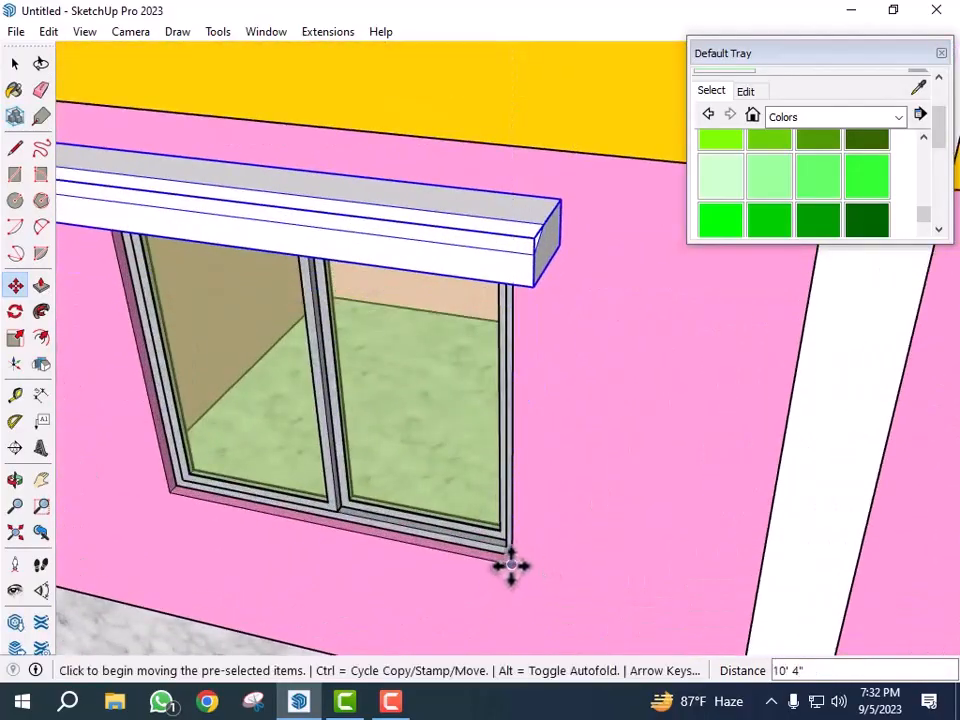
pyautogui.click(511, 566)
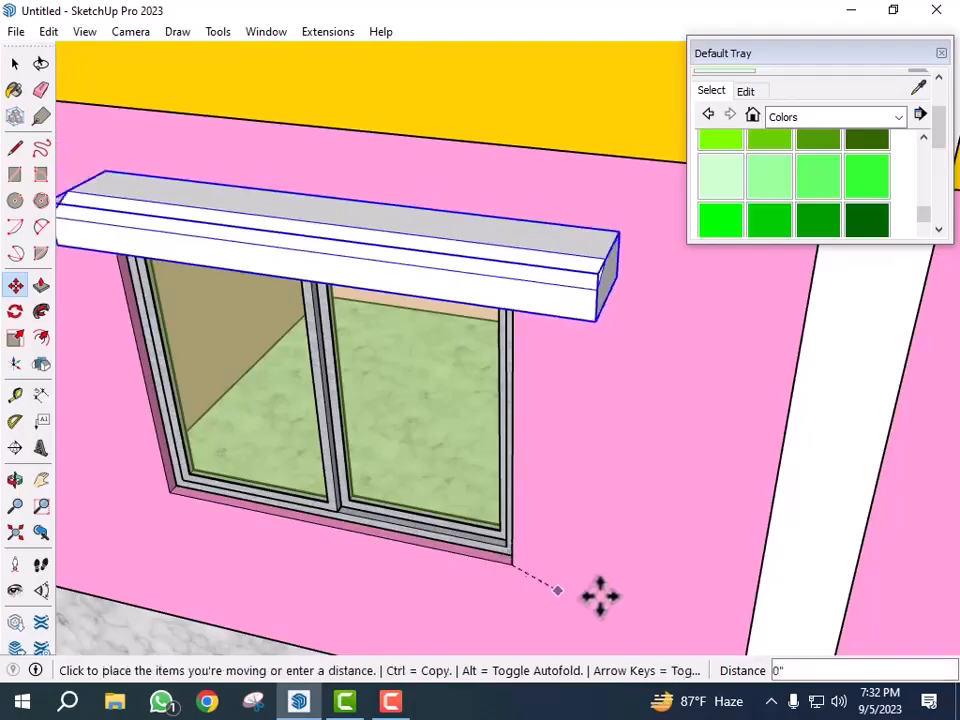
# - Copy the sunshade again onto the upper-floor right front window, aligned at its lower-right corner
pyautogui.press('ctrl')
pyautogui.scroll(-4, 380, 560)
pyautogui.scroll(-5, 375, 545)
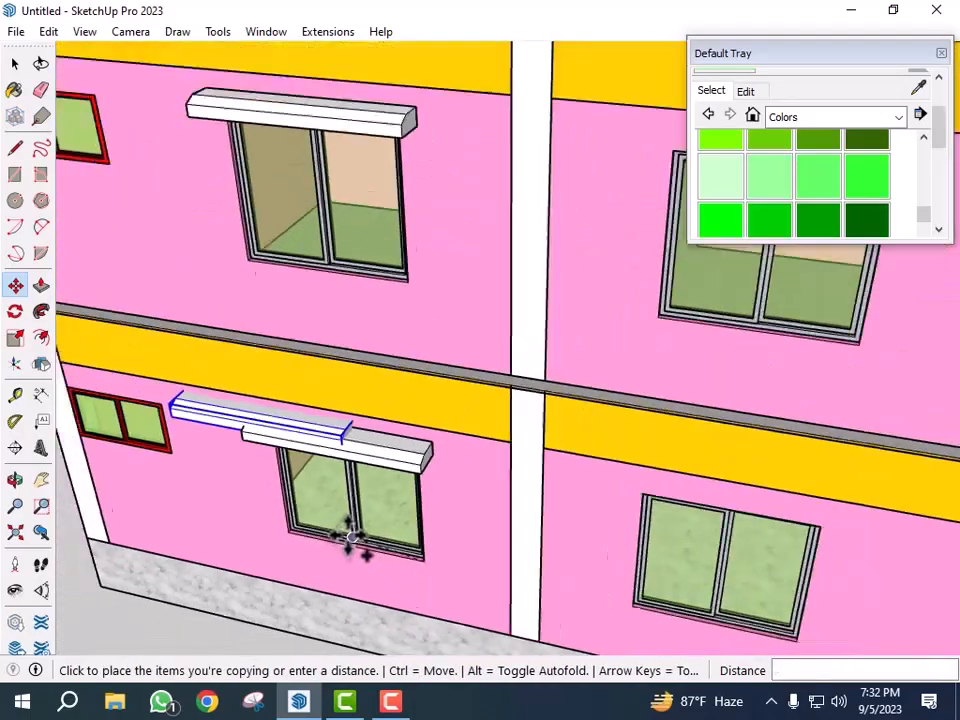
pyautogui.scroll(6, 716, 403)
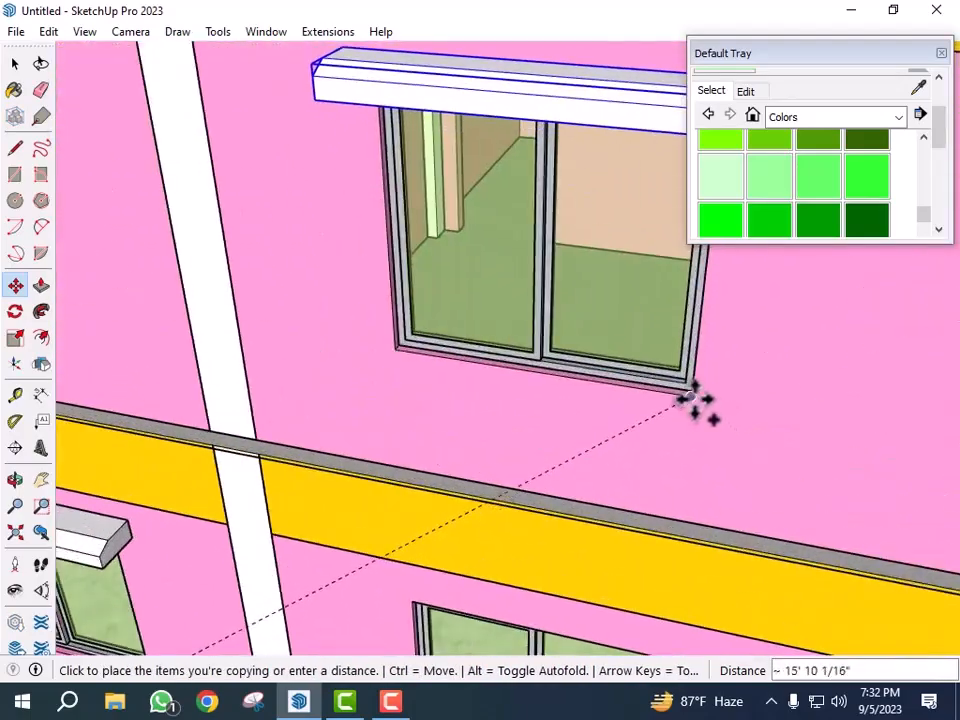
pyautogui.click(692, 396)
# - Copy the sunshade onto the lower-floor right front window, aligned at its lower-right corner
pyautogui.scroll(-5, 456, 315)
pyautogui.scroll(2, 583, 540)
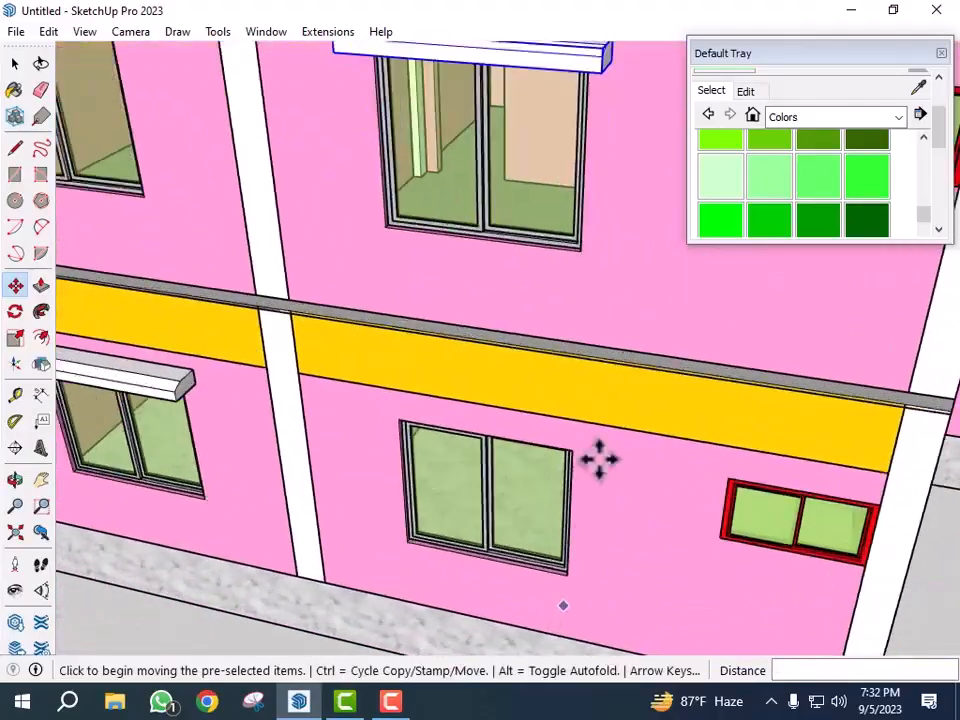
pyautogui.scroll(-2, 583, 330)
pyautogui.scroll(5, 564, 332)
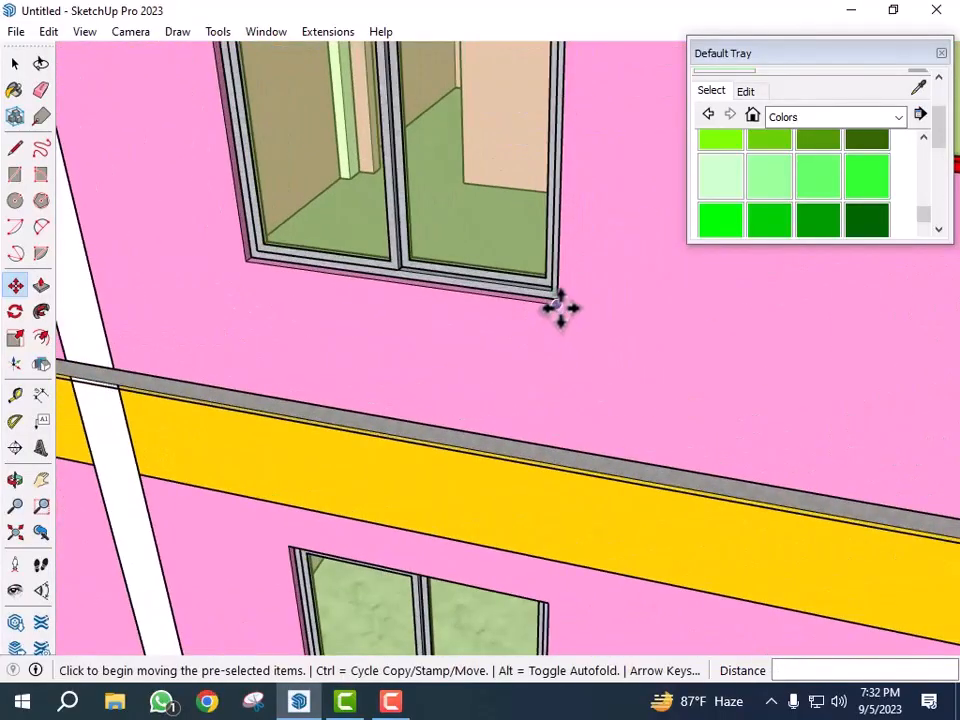
pyautogui.click(558, 308)
pyautogui.press('ctrl')
pyautogui.scroll(-3, 520, 265)
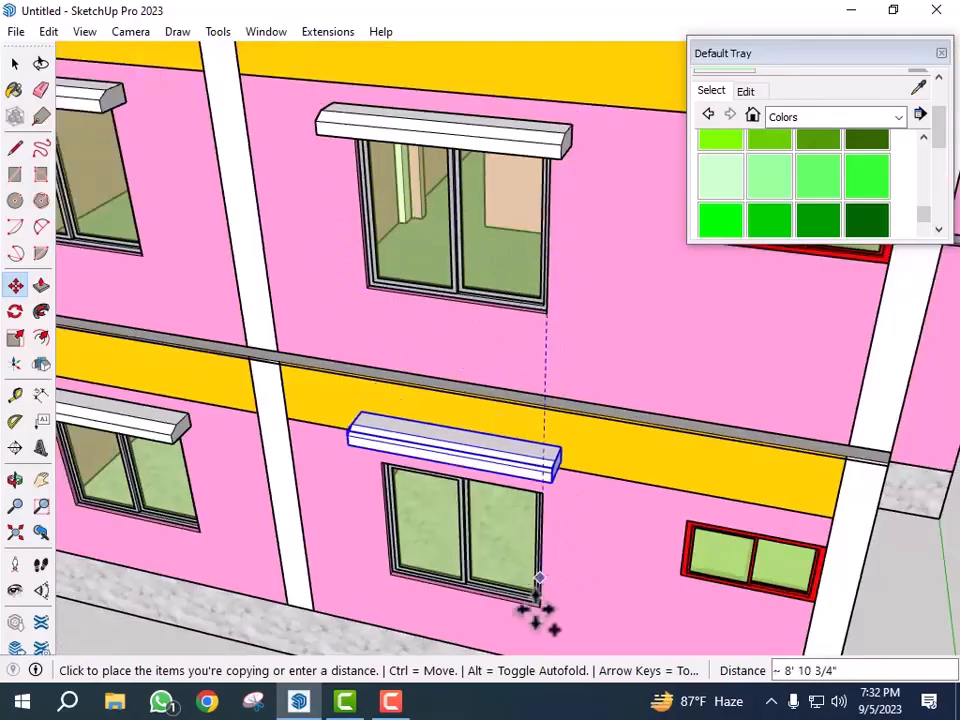
pyautogui.scroll(4, 537, 583)
pyautogui.click(553, 606)
pyautogui.scroll(-1, 516, 457)
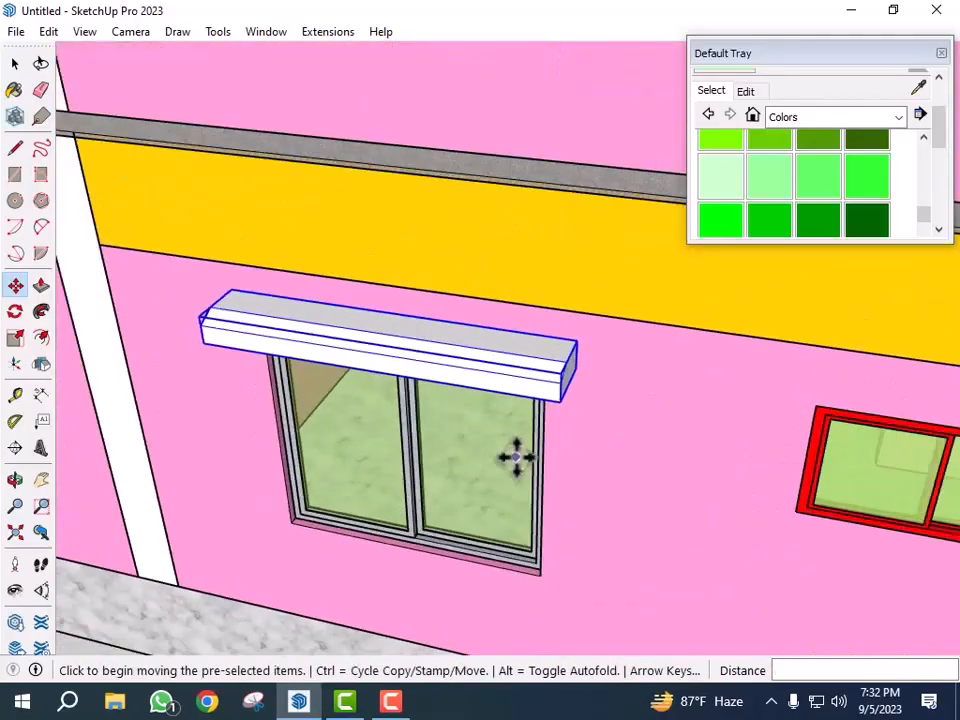
pyautogui.press('space')
# - Sample the green material from the fins on the house's side wall
pyautogui.scroll(-6, 510, 490)
pyautogui.moveTo(842, 565); pyautogui.dragTo(608, 502, button='middle')
pyautogui.scroll(-3, 606, 501)
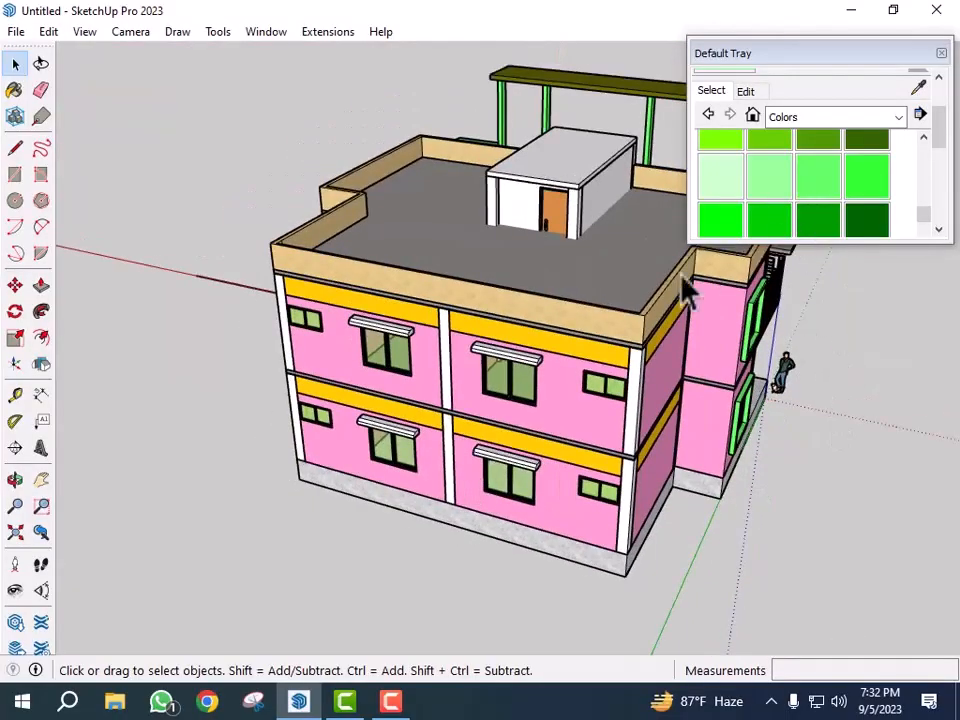
pyautogui.click(918, 88)
pyautogui.scroll(8, 747, 300)
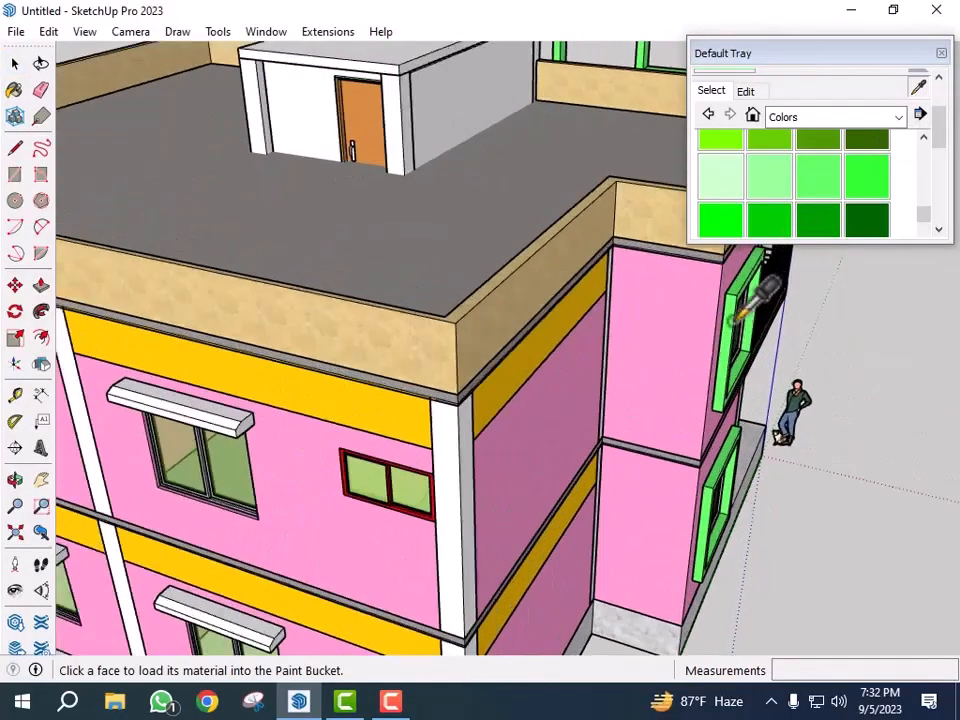
pyautogui.click(738, 322)
# - Paint all four front sunshades with the sampled green material
pyautogui.scroll(-6, 740, 318)
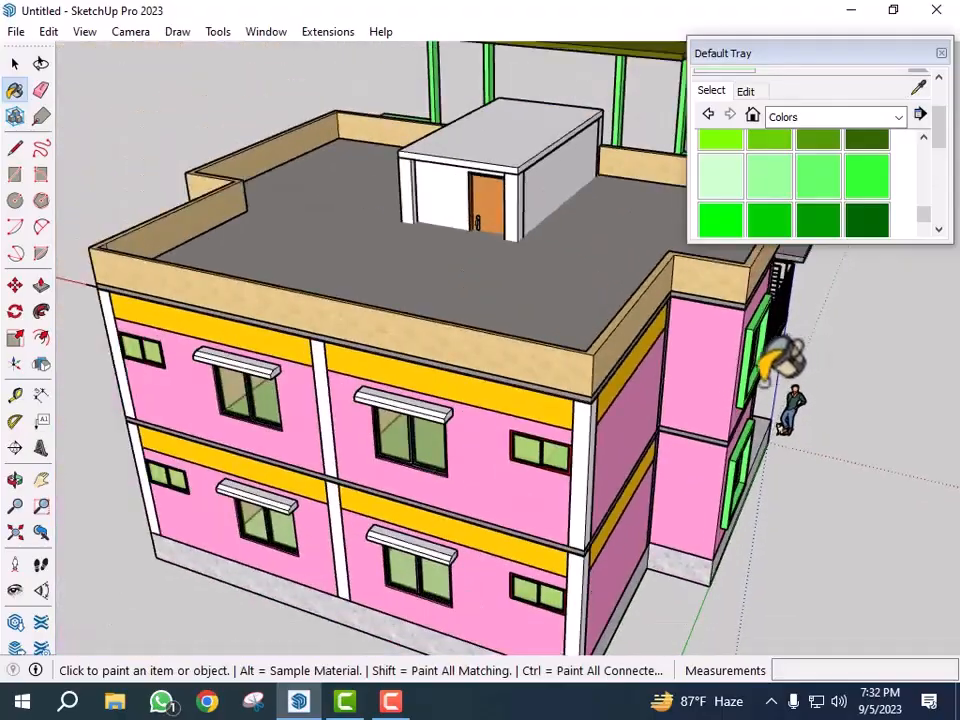
pyautogui.scroll(3, 412, 398)
pyautogui.moveTo(438, 400)
pyautogui.mouseDown(button='middle')
pyautogui.moveTo(468, 595)
pyautogui.moveTo(490, 585)
pyautogui.mouseUp(button='middle')
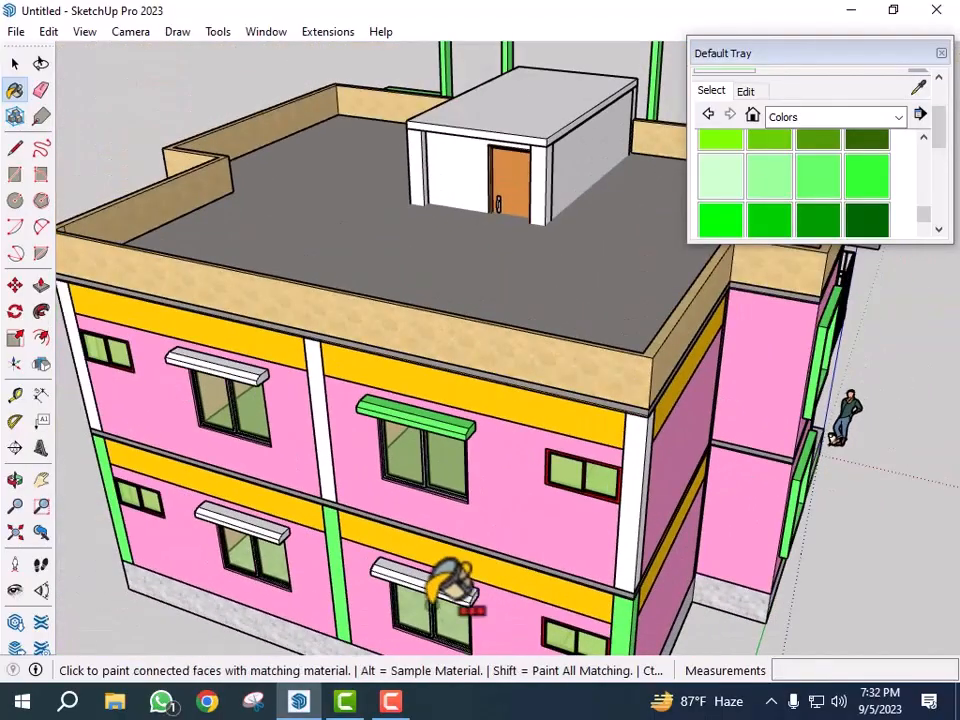
pyautogui.scroll(2, 455, 588)
pyautogui.scroll(-2, 451, 590)
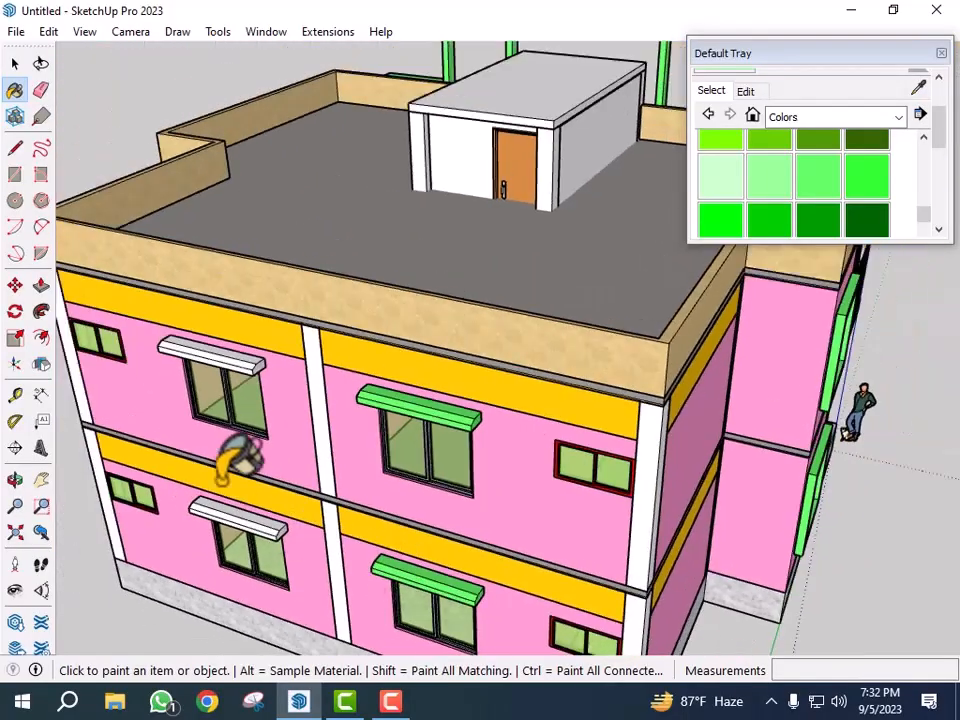
pyautogui.scroll(4, 236, 499)
pyautogui.click(268, 529)
pyautogui.scroll(-1, 330, 572)
pyautogui.scroll(-1, 342, 578)
pyautogui.scroll(2, 274, 248)
pyautogui.click(270, 255)
pyautogui.scroll(-5, 336, 274)
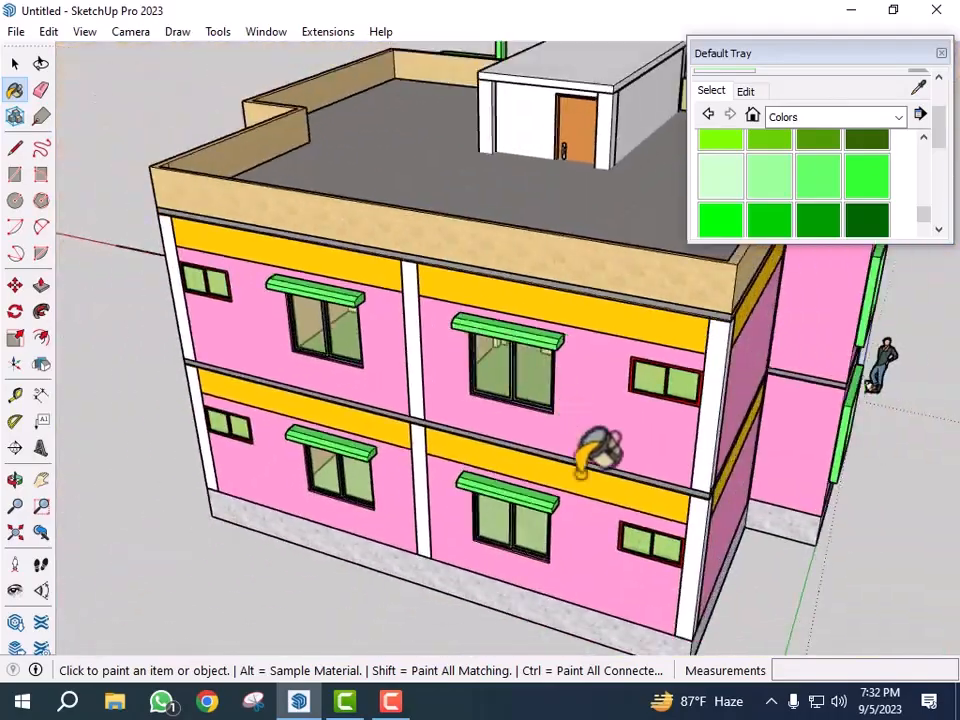
pyautogui.press('space')
# - Orbit around the house to examine the front facade with its green sunshades
pyautogui.scroll(-3, 475, 428)
pyautogui.moveTo(521, 435); pyautogui.dragTo(711, 444, button='middle')
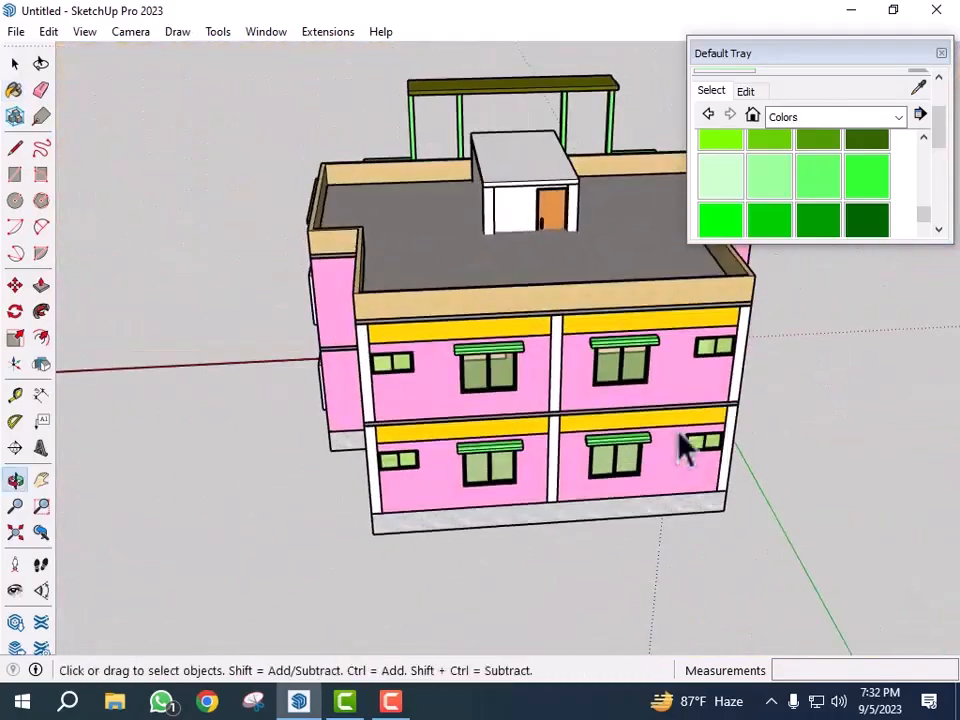
pyautogui.scroll(4, 495, 446)
pyautogui.moveTo(495, 446); pyautogui.dragTo(510, 430, button='middle')
pyautogui.scroll(-2, 532, 430)
pyautogui.moveTo(617, 431); pyautogui.dragTo(497, 437, button='middle')
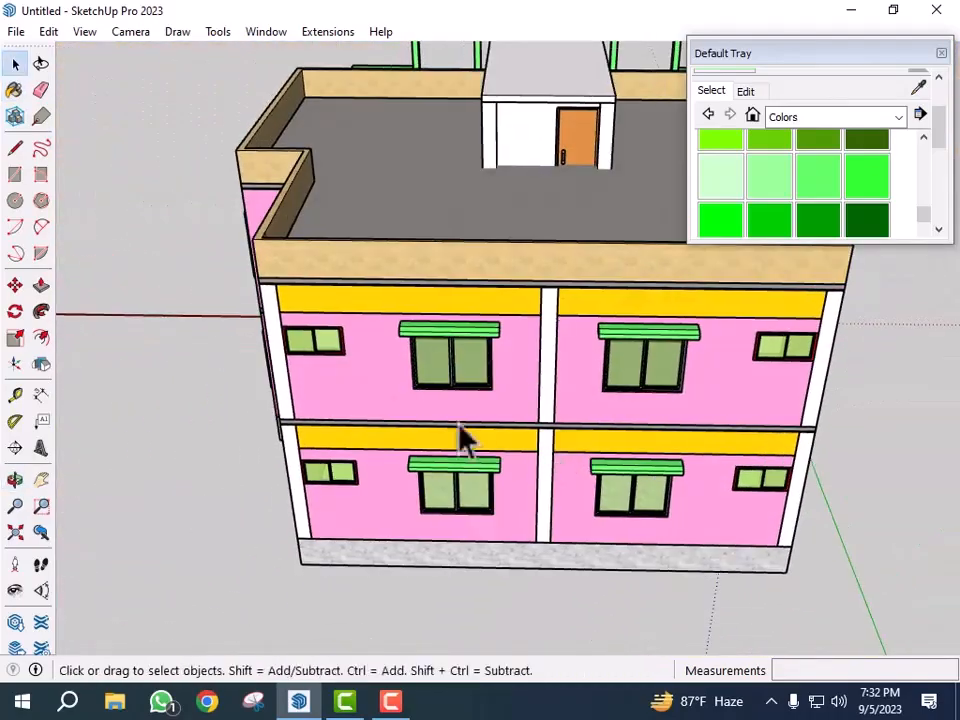
pyautogui.scroll(3, 304, 336)
pyautogui.moveTo(304, 336); pyautogui.dragTo(360, 385, button='middle')
pyautogui.scroll(-3, 373, 356)
pyautogui.moveTo(501, 391); pyautogui.dragTo(598, 405, button='middle')
pyautogui.press('space')
pyautogui.scroll(5, 429, 347)
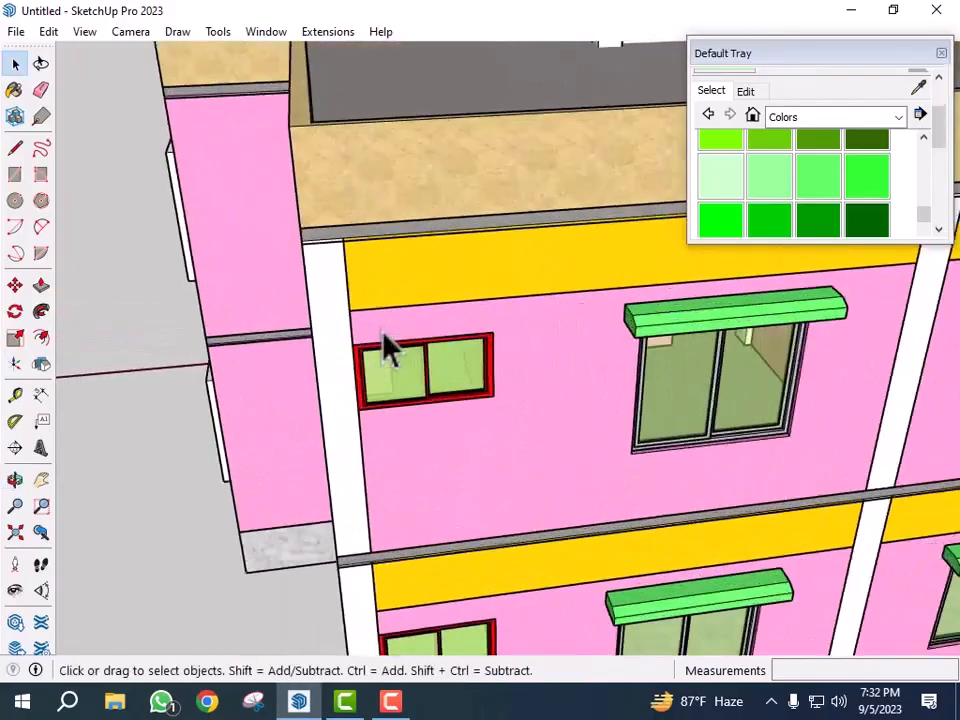
# - Zoom and orbit to examine the small red-framed window beside the upper-floor large window
pyautogui.scroll(2, 420, 354)
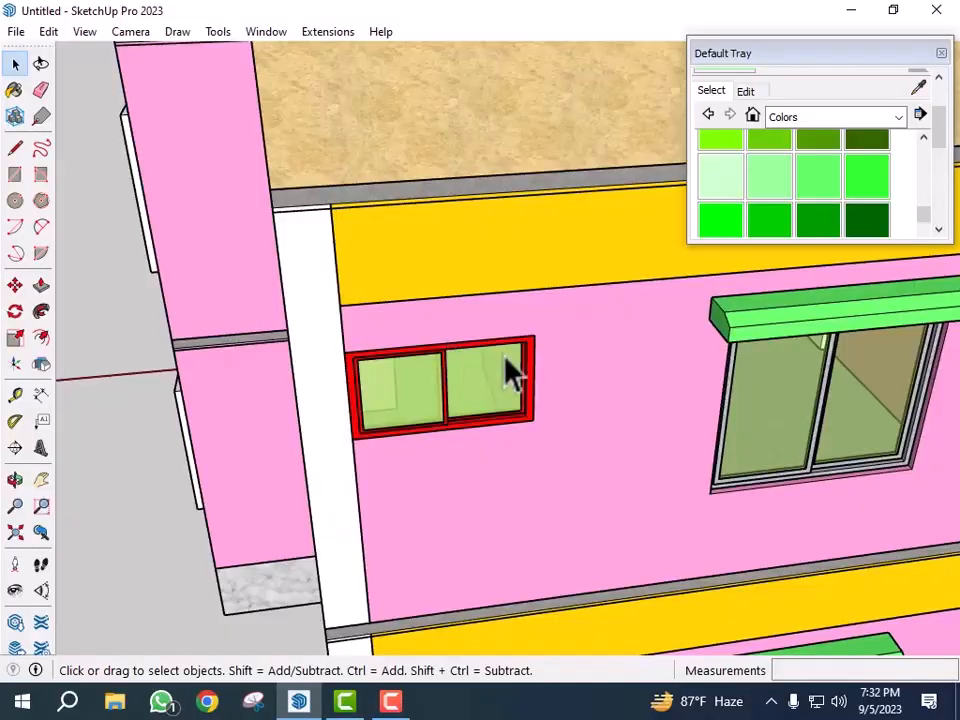
pyautogui.scroll(1, 478, 395)
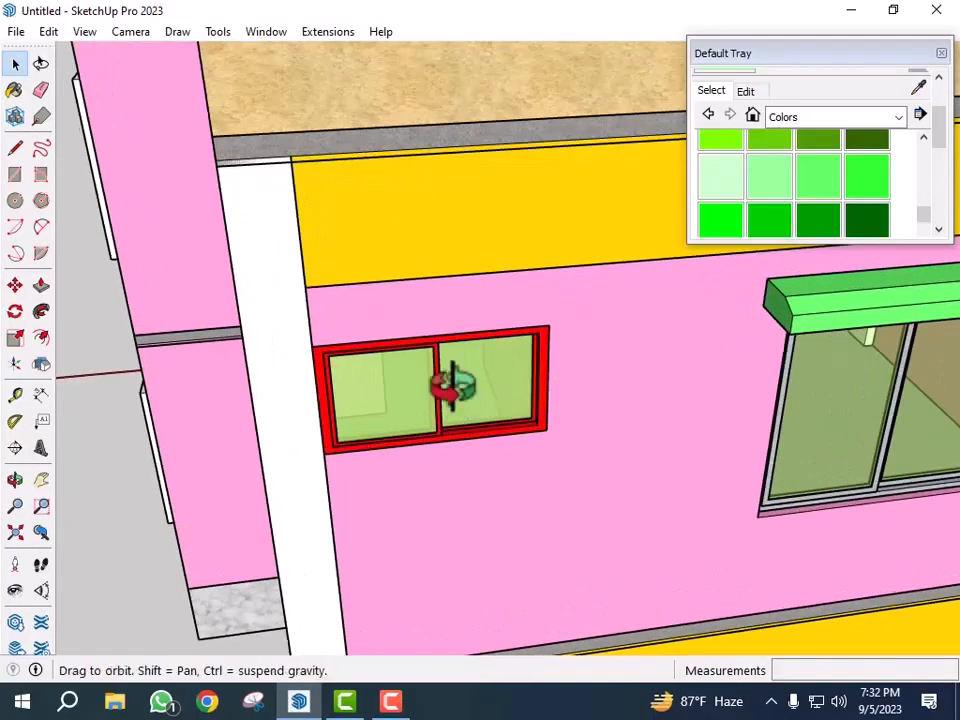
pyautogui.moveTo(453, 386); pyautogui.dragTo(440, 384, button='middle')
pyautogui.scroll(-2, 381, 334)
pyautogui.moveTo(589, 422); pyautogui.dragTo(650, 424, button='middle')
pyautogui.scroll(2, 518, 396)
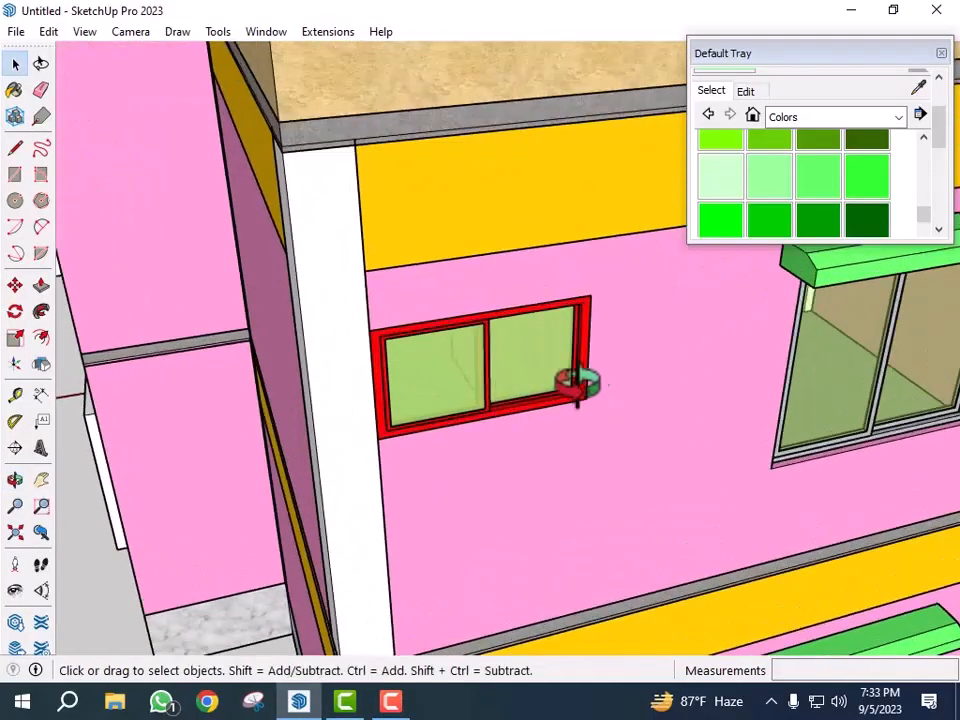
pyautogui.moveTo(588, 375); pyautogui.dragTo(304, 385, button='middle')
pyautogui.scroll(6, 193, 331)
pyautogui.moveTo(221, 328); pyautogui.dragTo(287, 375, button='middle')
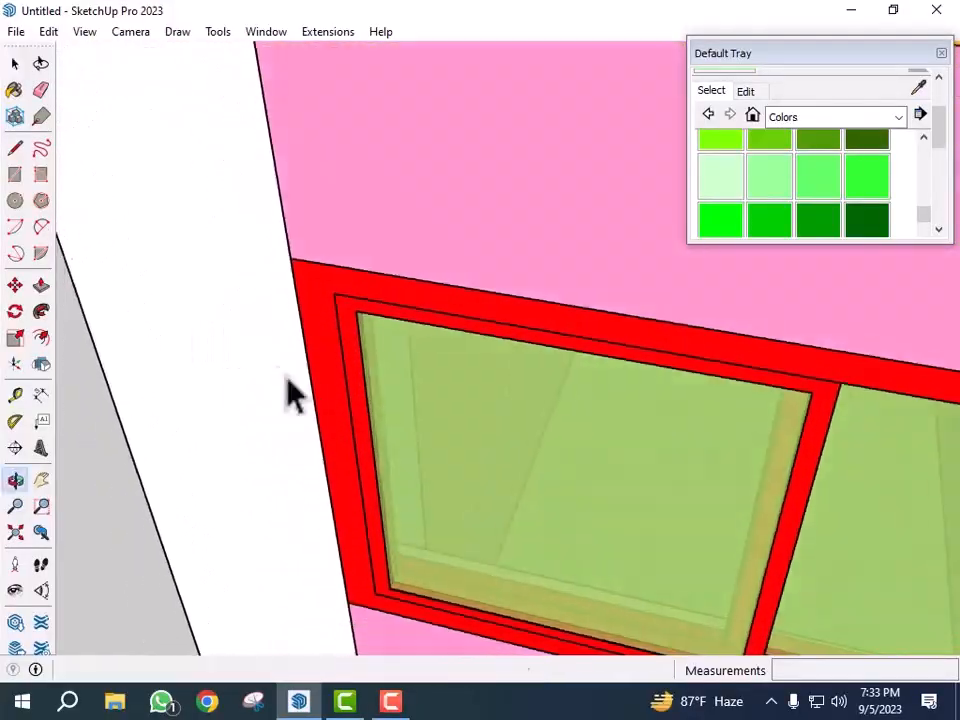
pyautogui.scroll(-8, 279, 274)
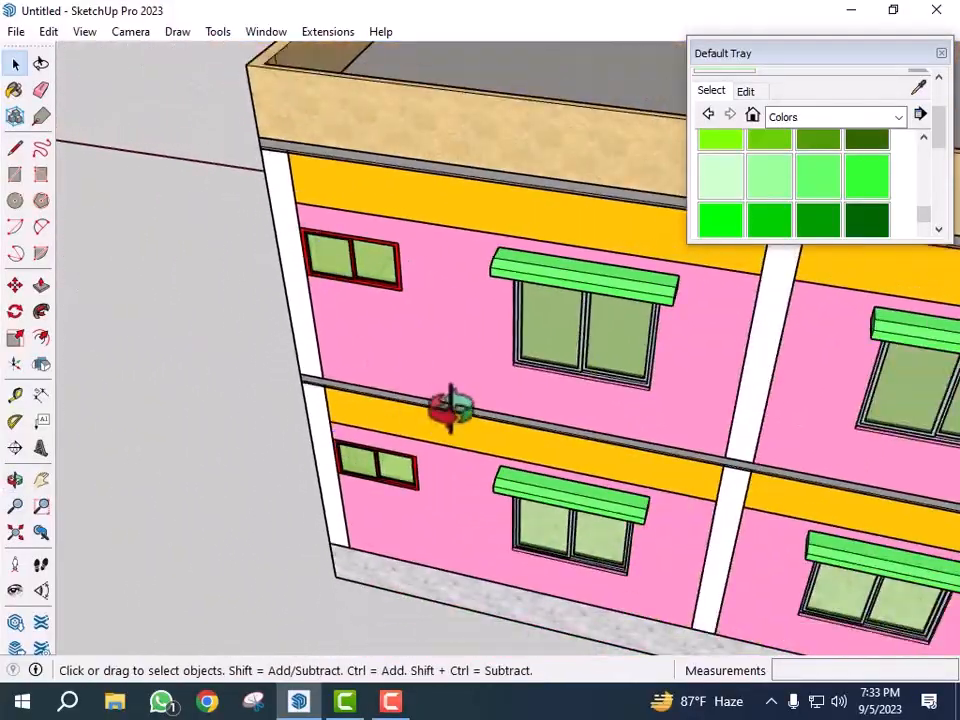
pyautogui.moveTo(452, 408); pyautogui.dragTo(354, 347, button='middle')
pyautogui.scroll(-4, 354, 347)
pyautogui.moveTo(525, 381); pyautogui.dragTo(617, 300, button='middle')
pyautogui.scroll(6, 617, 300)
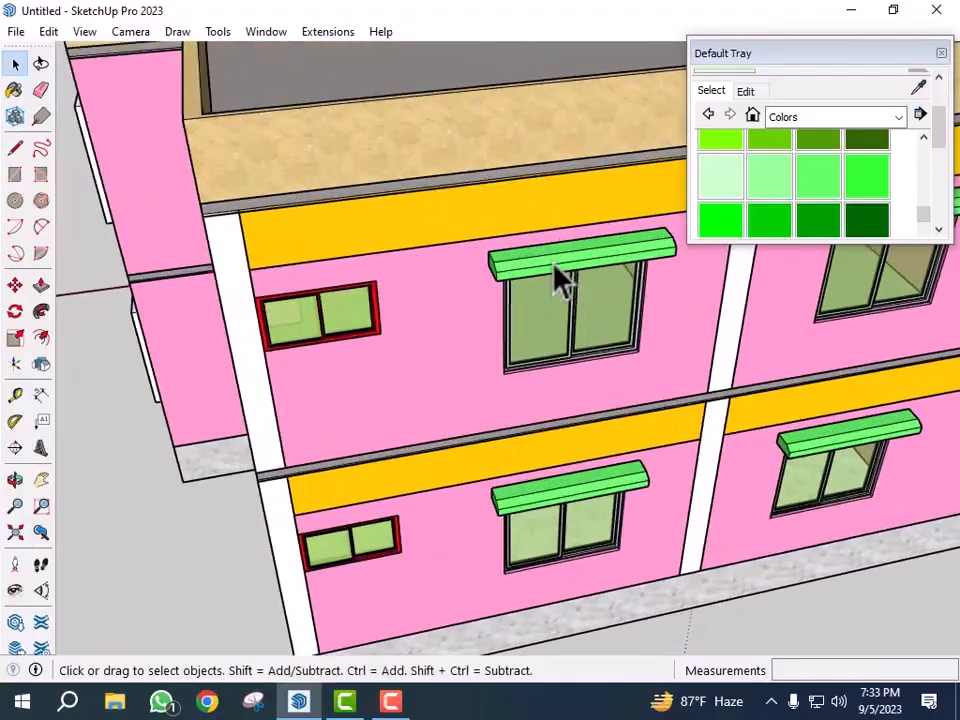
pyautogui.scroll(2, 540, 283)
# - Move the upper-floor large window's sunshade over the small red-framed window beside it
pyautogui.click(527, 279)
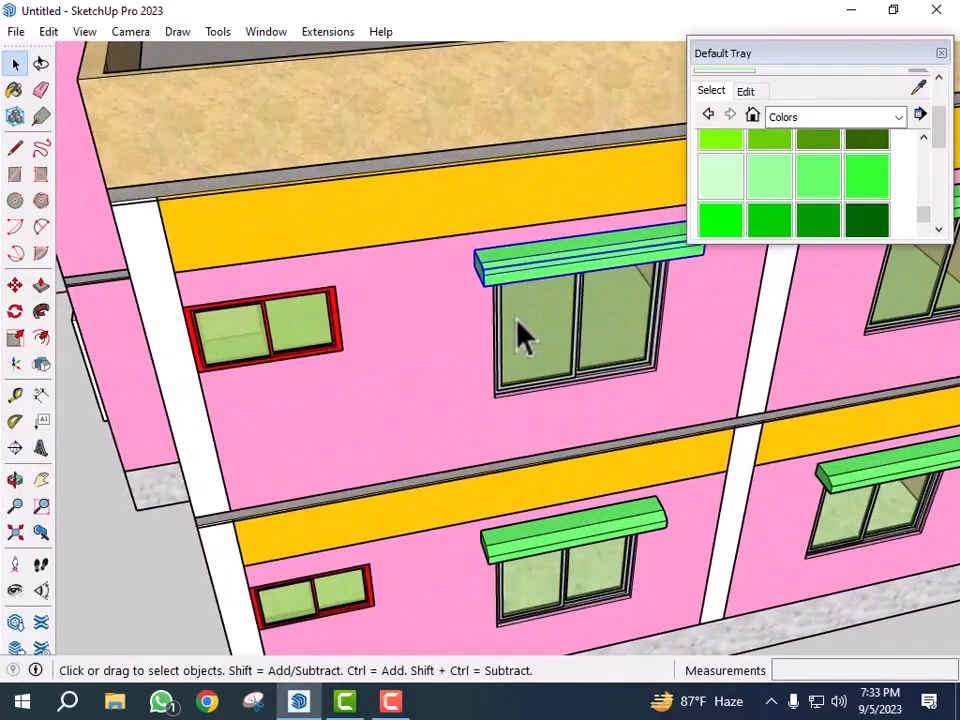
pyautogui.press('m')
pyautogui.scroll(5, 504, 431)
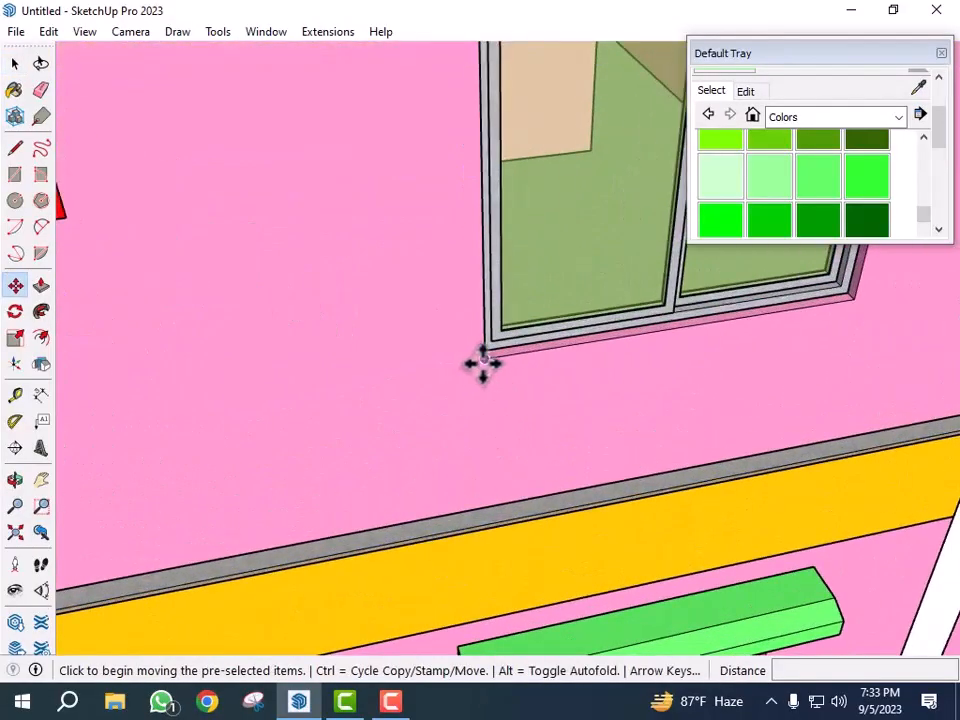
pyautogui.click(482, 362)
pyautogui.scroll(-6, 647, 343)
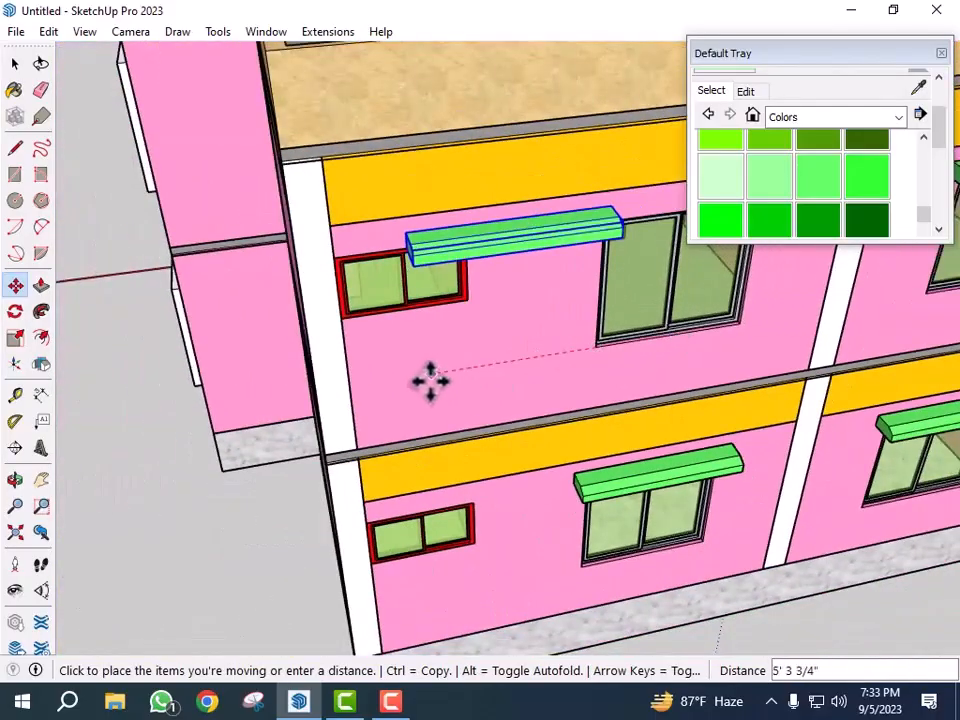
pyautogui.click(352, 385)
# - Create a vertical guide from the small window's right corner with the Tape Measure
pyautogui.moveTo(534, 403); pyautogui.dragTo(482, 375, button='middle')
pyautogui.press('space')
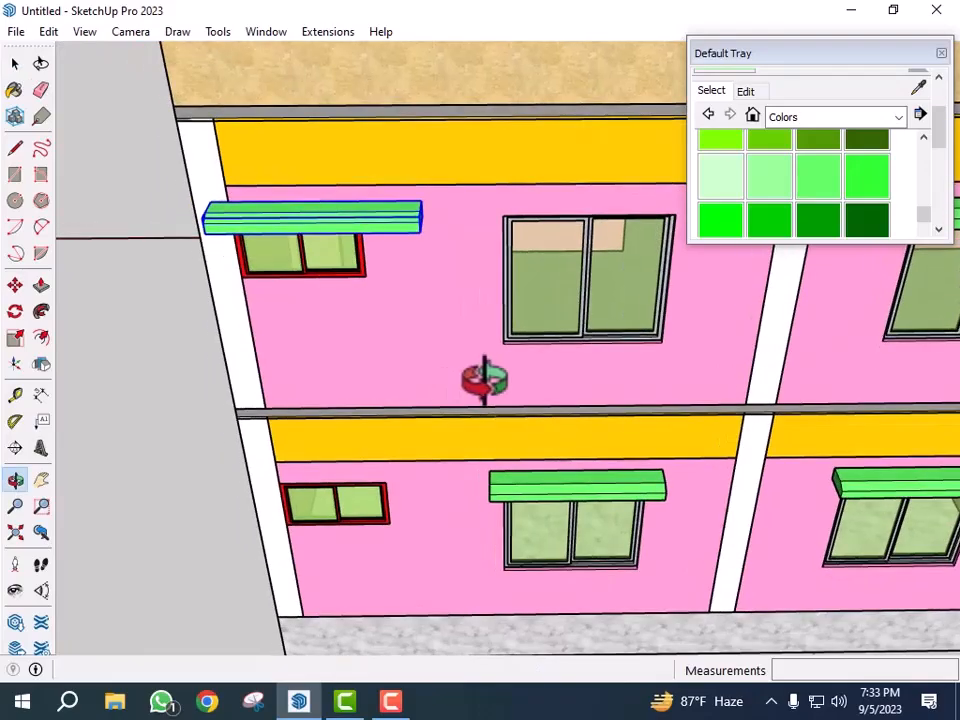
pyautogui.scroll(3, 332, 225)
pyautogui.scroll(3, 425, 340)
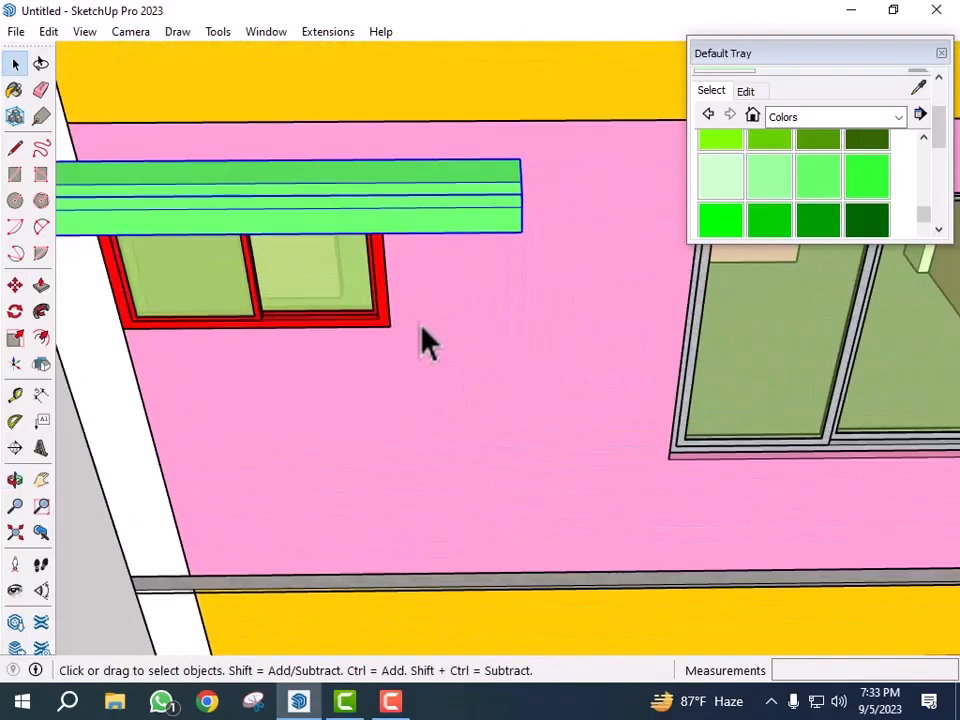
pyautogui.press('t')
pyautogui.click(388, 305)
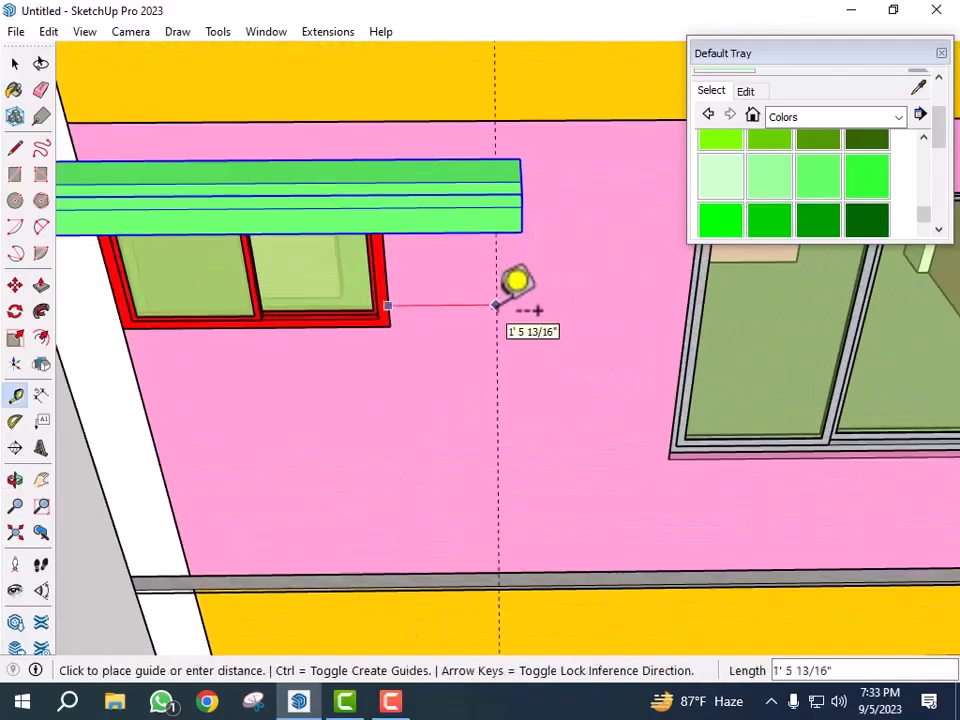
pyautogui.scroll(-2, 531, 358)
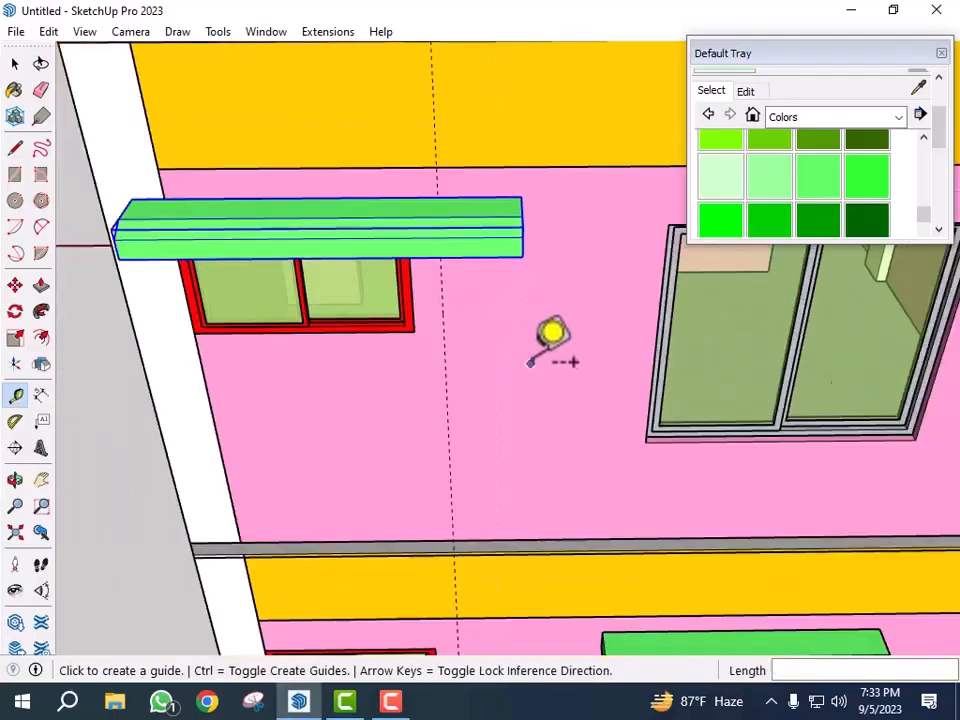
# - Scale the sunshade along its length so its end meets the vertical guide at the small window's right corner
pyautogui.press('space')
pyautogui.moveTo(596, 436); pyautogui.dragTo(525, 410, button='middle')
pyautogui.scroll(-1, 611, 351)
pyautogui.scroll(2, 480, 283)
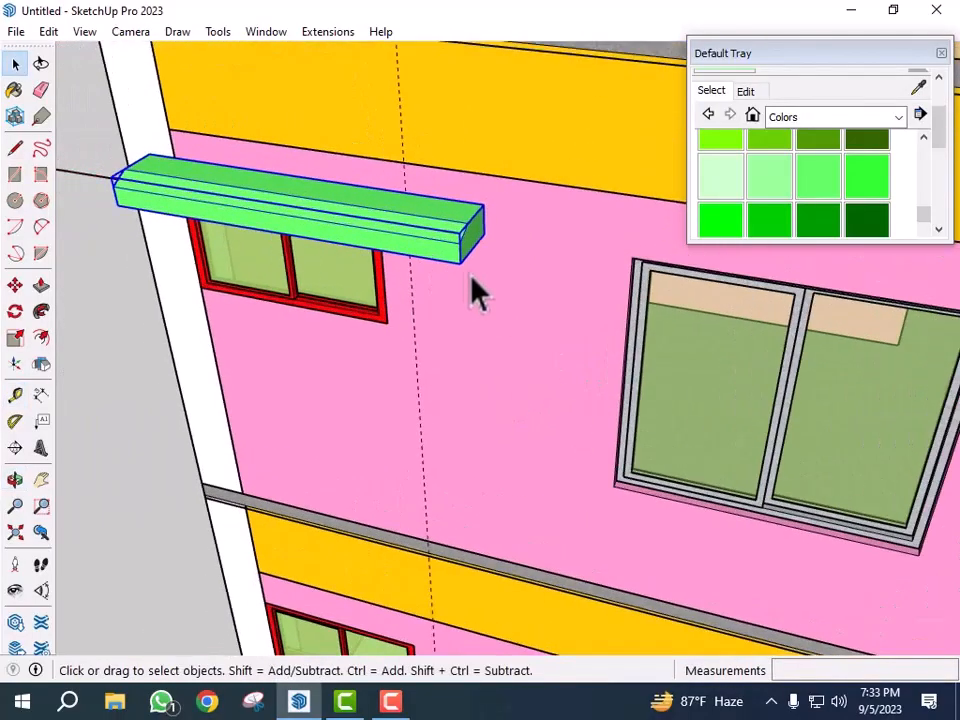
pyautogui.press('s')
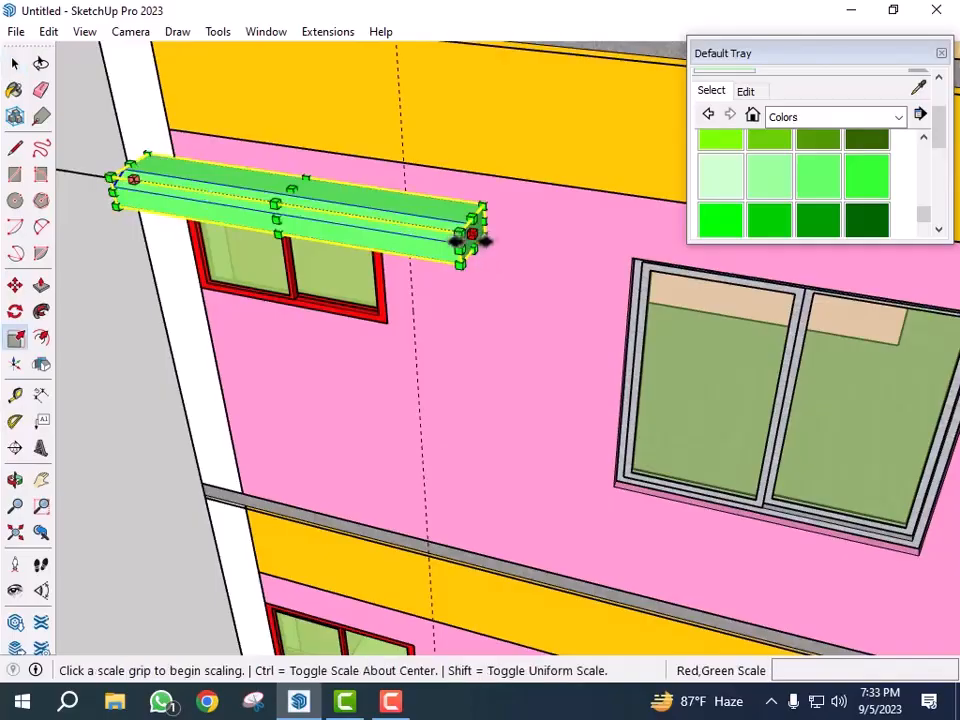
pyautogui.scroll(1, 484, 236)
pyautogui.click(474, 232)
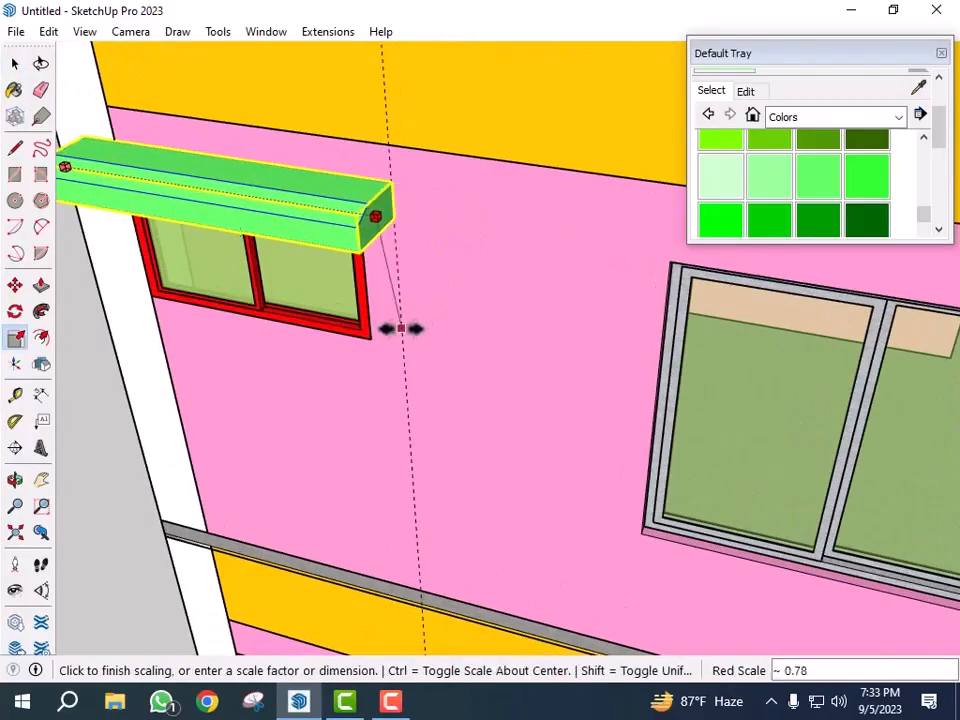
pyautogui.click(401, 328)
pyautogui.scroll(-4, 539, 306)
pyautogui.press('space')
# - Copy the resized sunshade down onto the lower-floor small red-framed window below it
pyautogui.scroll(-3, 216, 420)
pyautogui.scroll(-3, 257, 407)
pyautogui.moveTo(257, 407); pyautogui.dragTo(369, 493, button='middle')
pyautogui.scroll(3, 410, 440)
pyautogui.scroll(-3, 410, 440)
pyautogui.moveTo(418, 452); pyautogui.dragTo(360, 399, button='middle')
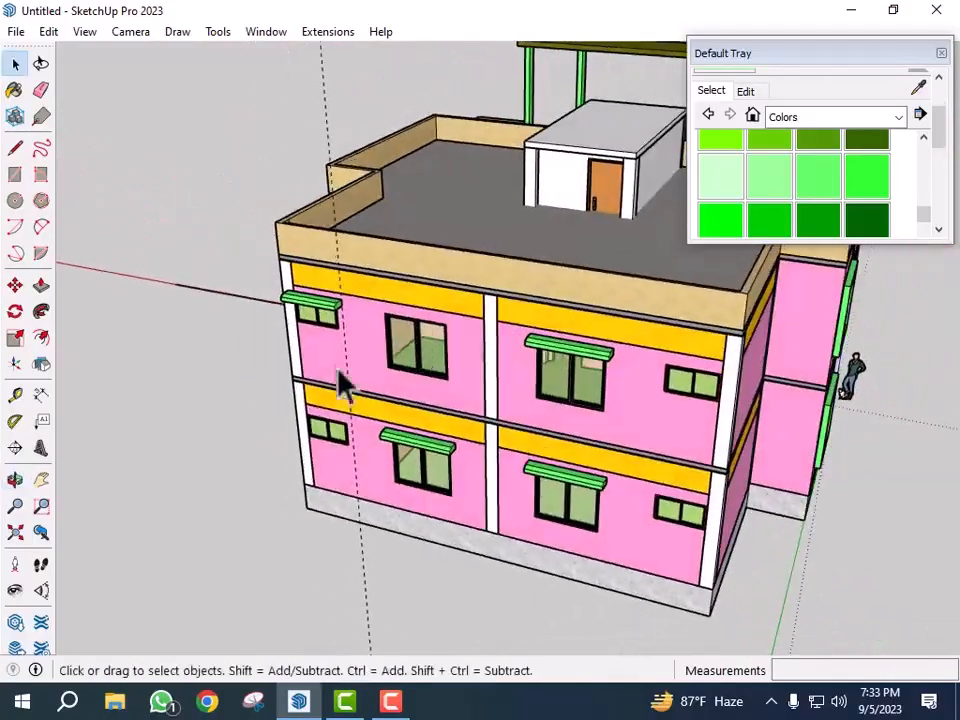
pyautogui.scroll(3, 340, 352)
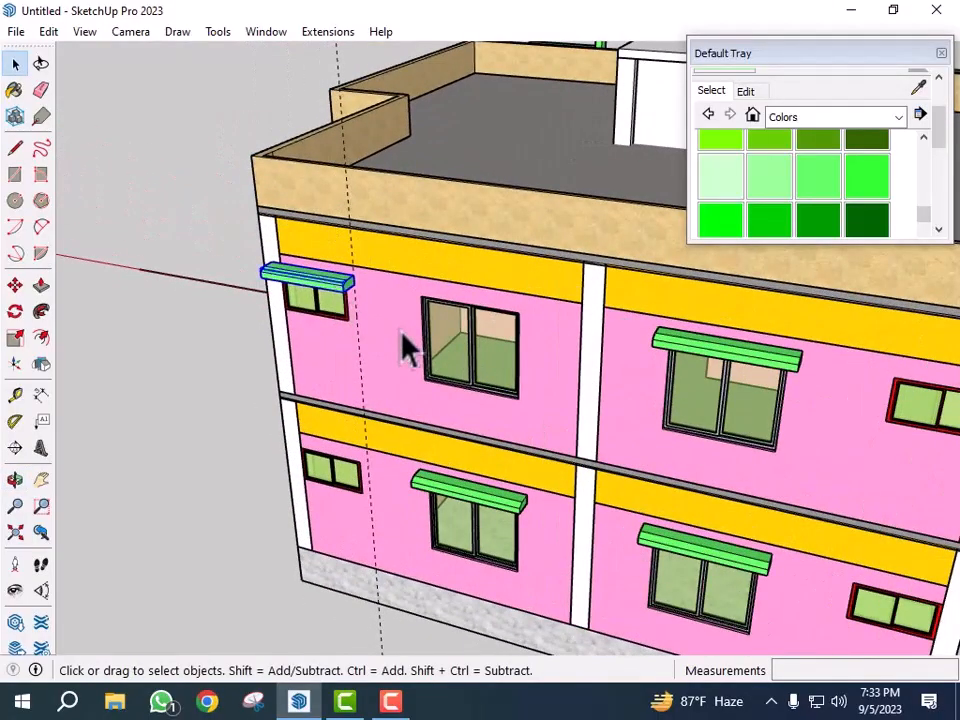
pyautogui.press('m')
pyautogui.scroll(5, 386, 369)
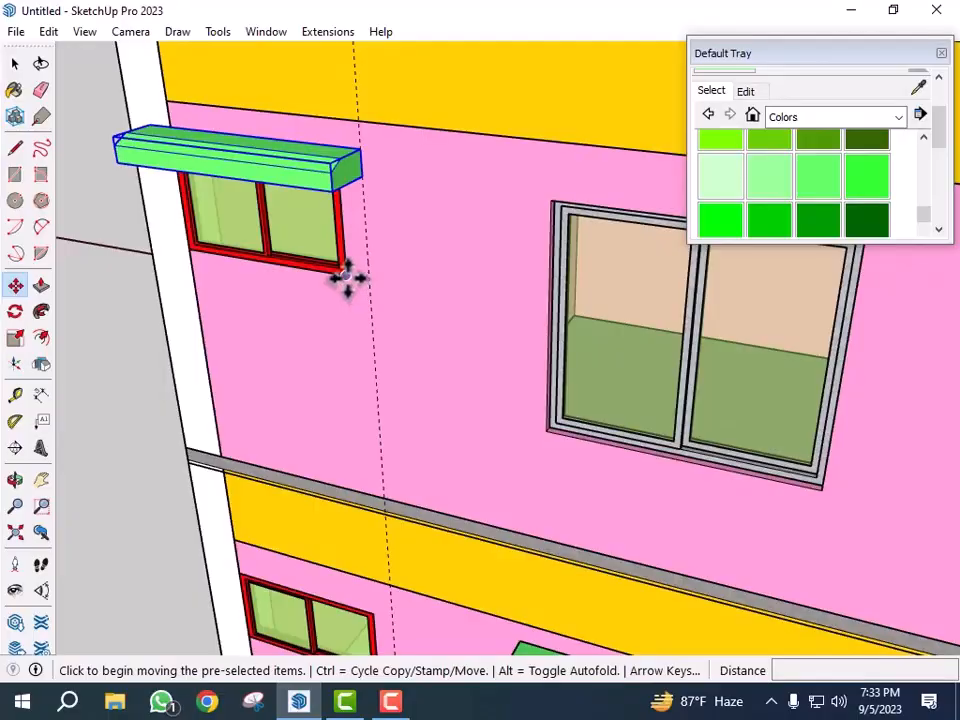
pyautogui.click(347, 278)
pyautogui.press('ctrl')
pyautogui.scroll(-4, 362, 205)
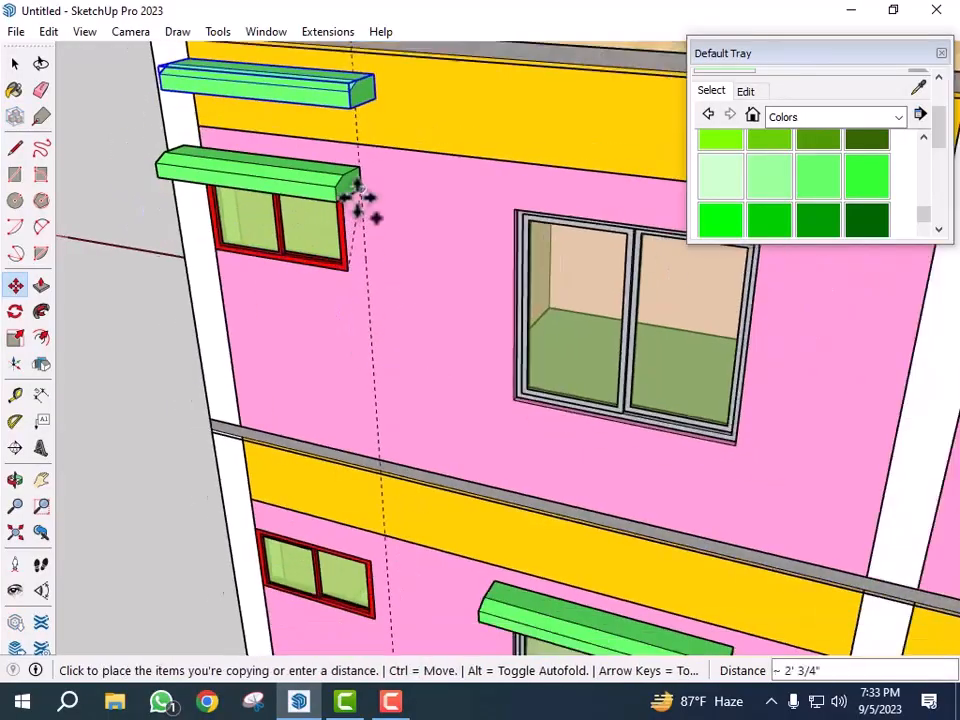
pyautogui.scroll(10, 360, 440)
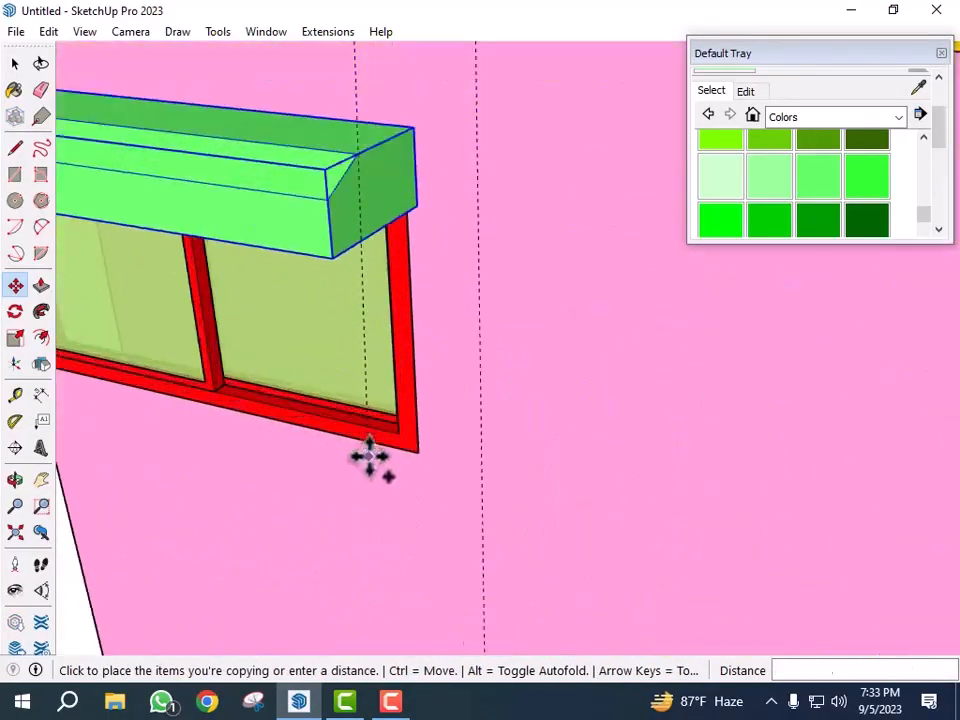
pyautogui.click(427, 448)
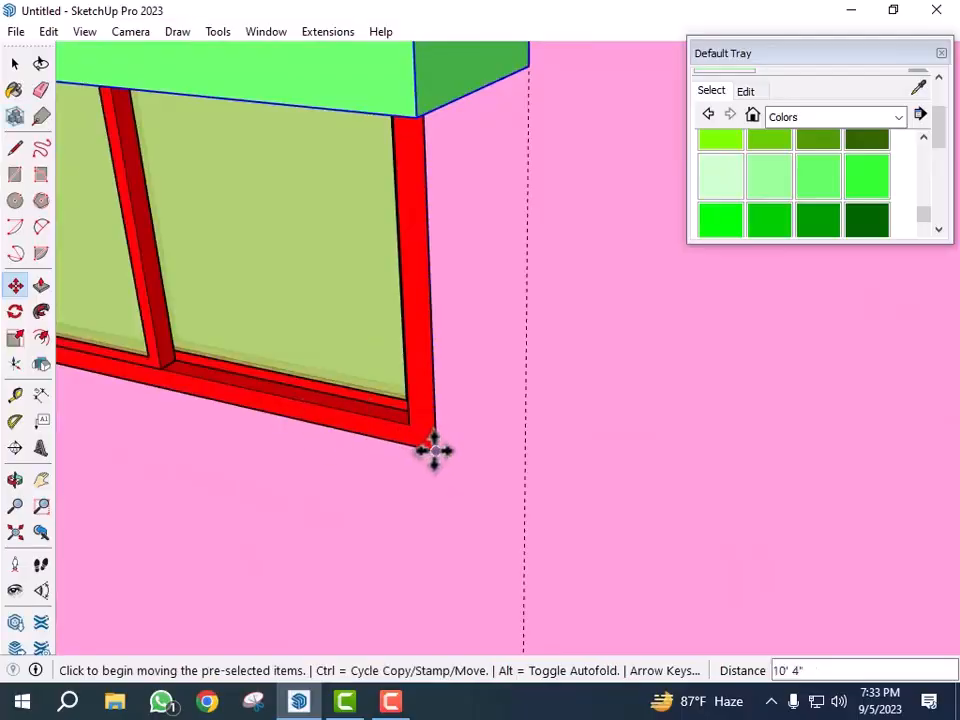
# - Copy the sunshade over to the lower-floor small red-framed window at the far end of the facade
pyautogui.click(433, 450)
pyautogui.press('ctrl')
pyautogui.scroll(-12, 320, 403)
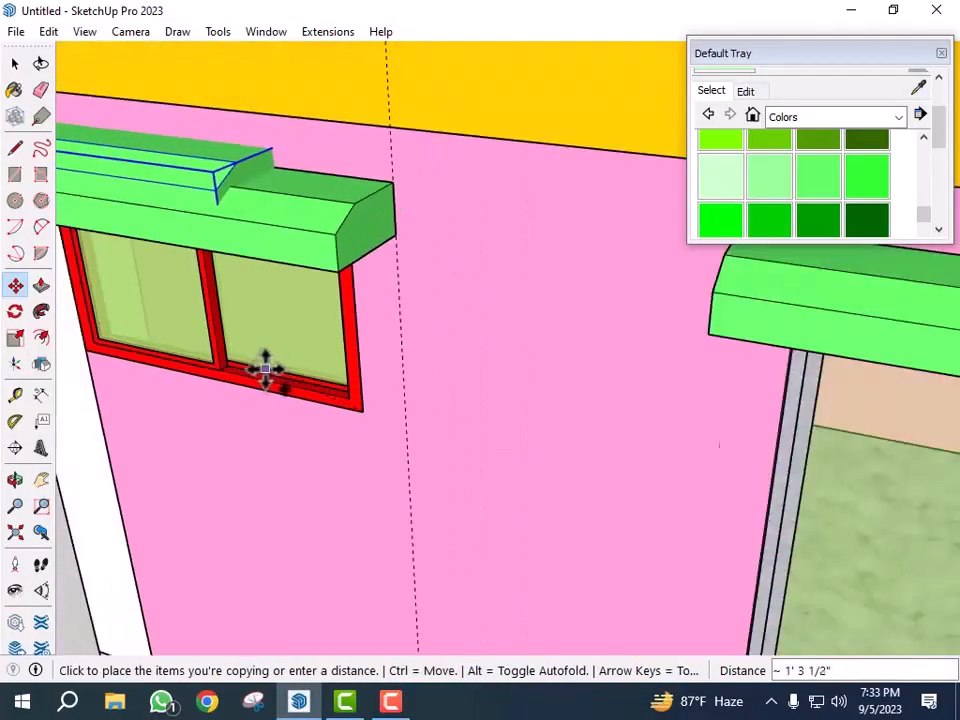
pyautogui.scroll(-5, 225, 390)
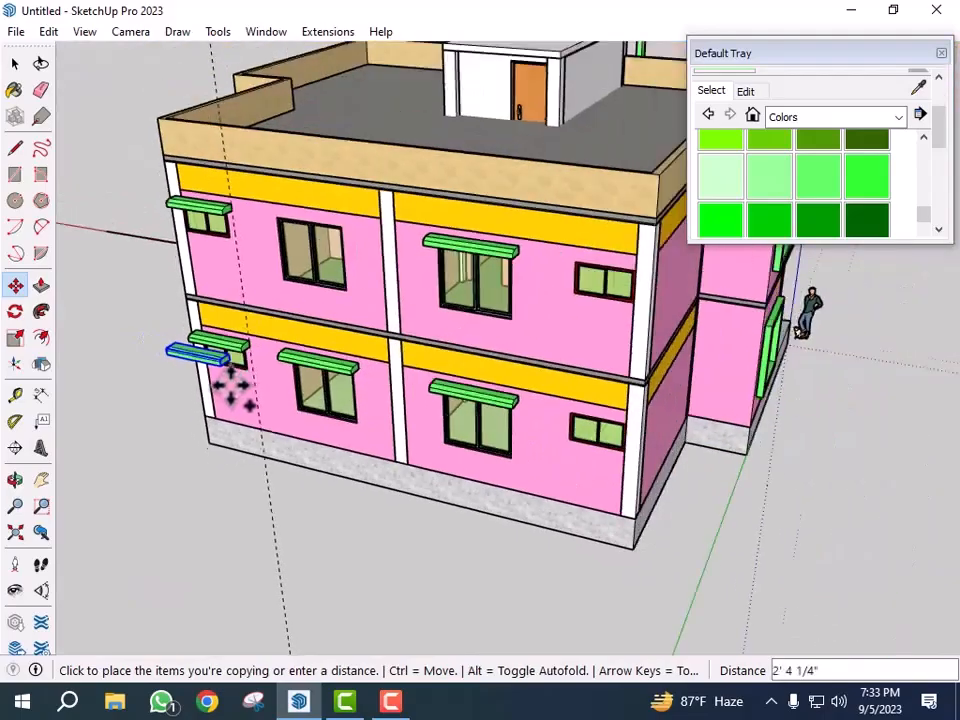
pyautogui.scroll(8, 600, 433)
pyautogui.scroll(3, 640, 488)
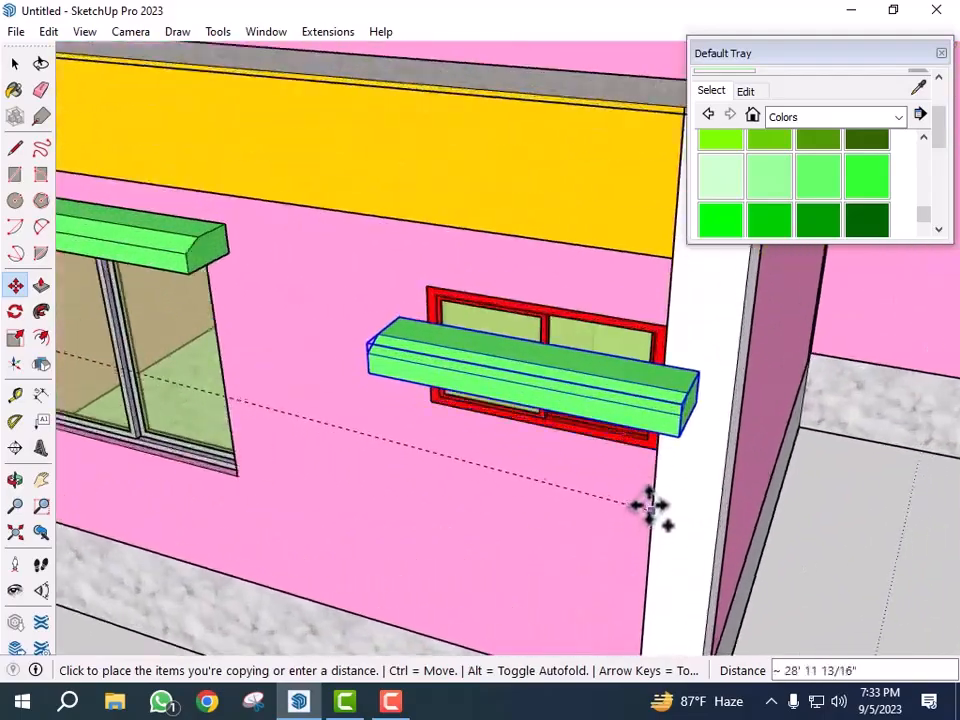
pyautogui.click(662, 453)
# - Copy that sunshade up onto the upper-floor small red-framed window directly above it
pyautogui.scroll(-1, 585, 484)
pyautogui.scroll(1, 590, 535)
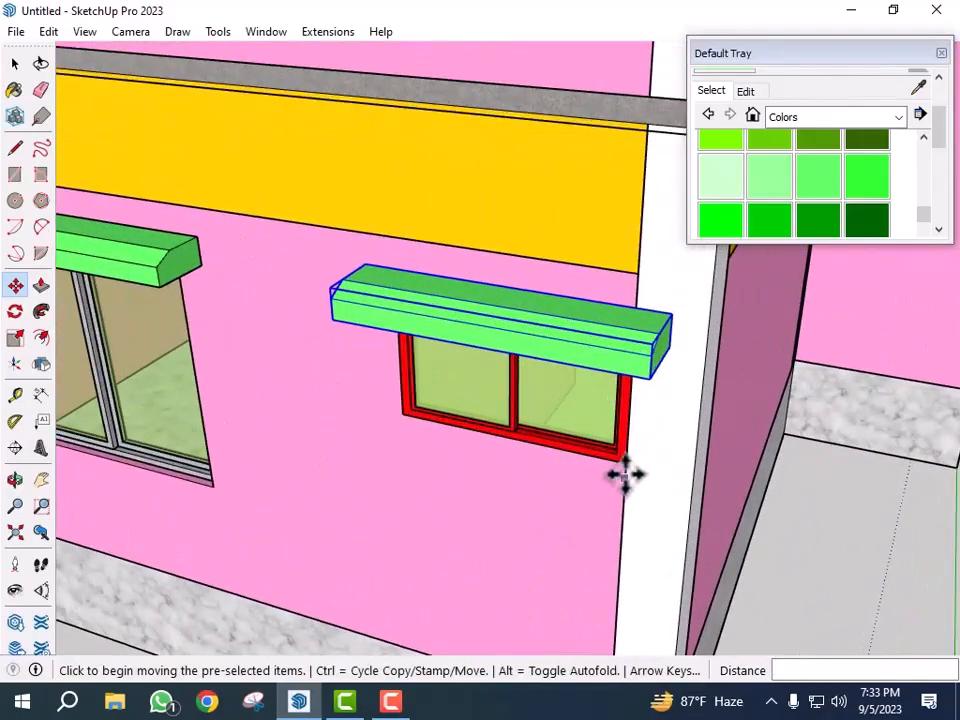
pyautogui.click(626, 465)
pyautogui.press('ctrl')
pyautogui.scroll(-5, 514, 568)
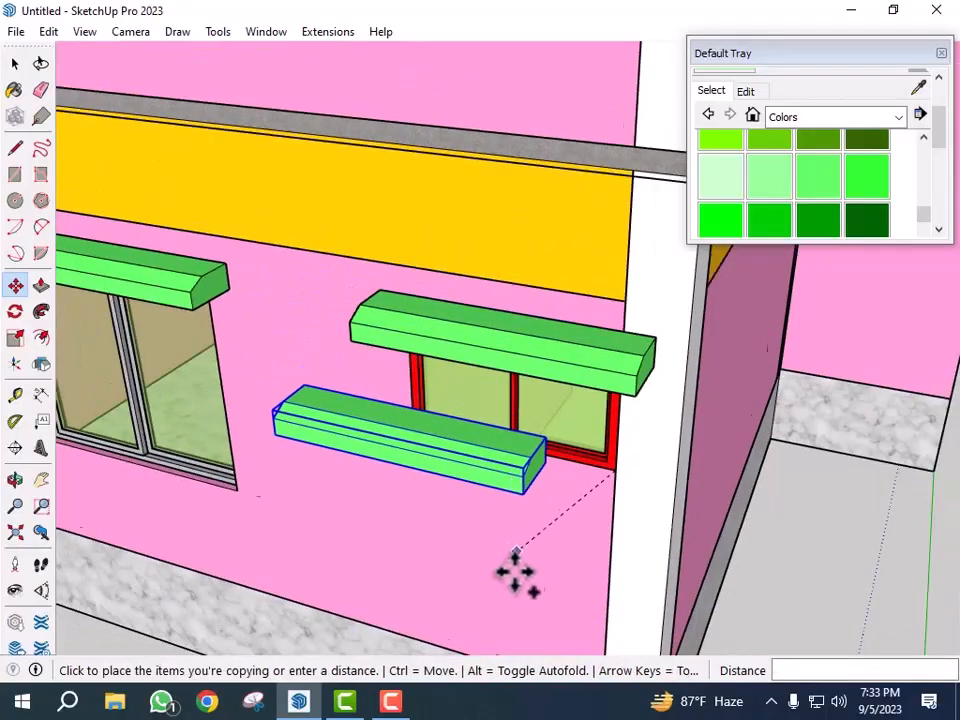
pyautogui.scroll(3, 567, 295)
pyautogui.scroll(2, 565, 300)
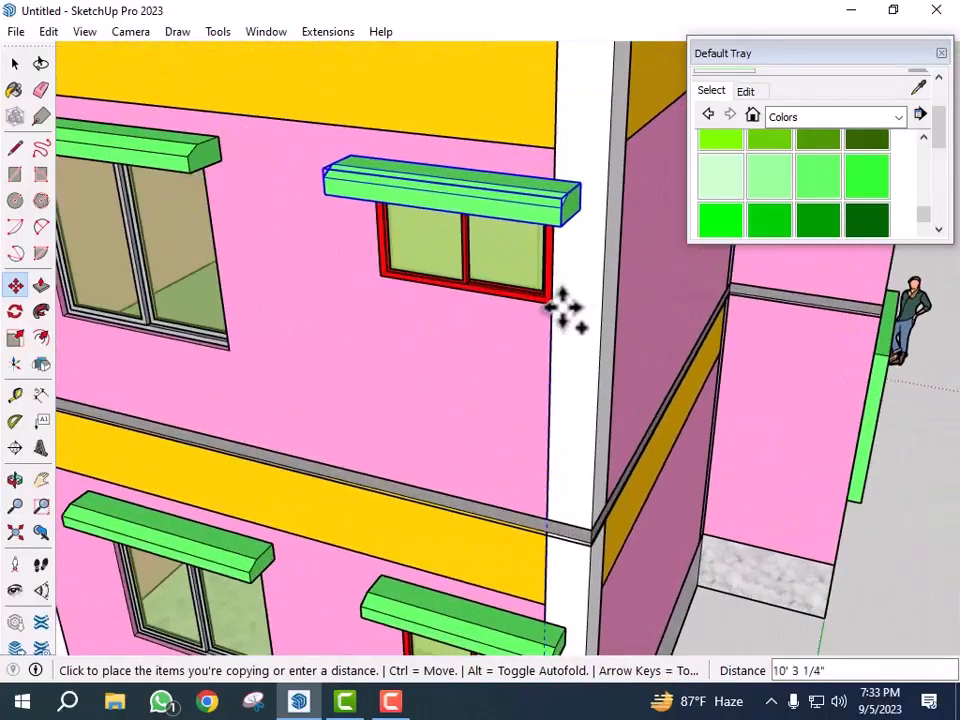
pyautogui.click(553, 303)
# - Copy the lower-floor window's sunshade up onto the upper-floor window directly above it
pyautogui.scroll(-8, 568, 311)
pyautogui.press('space')
pyautogui.scroll(5, 455, 440)
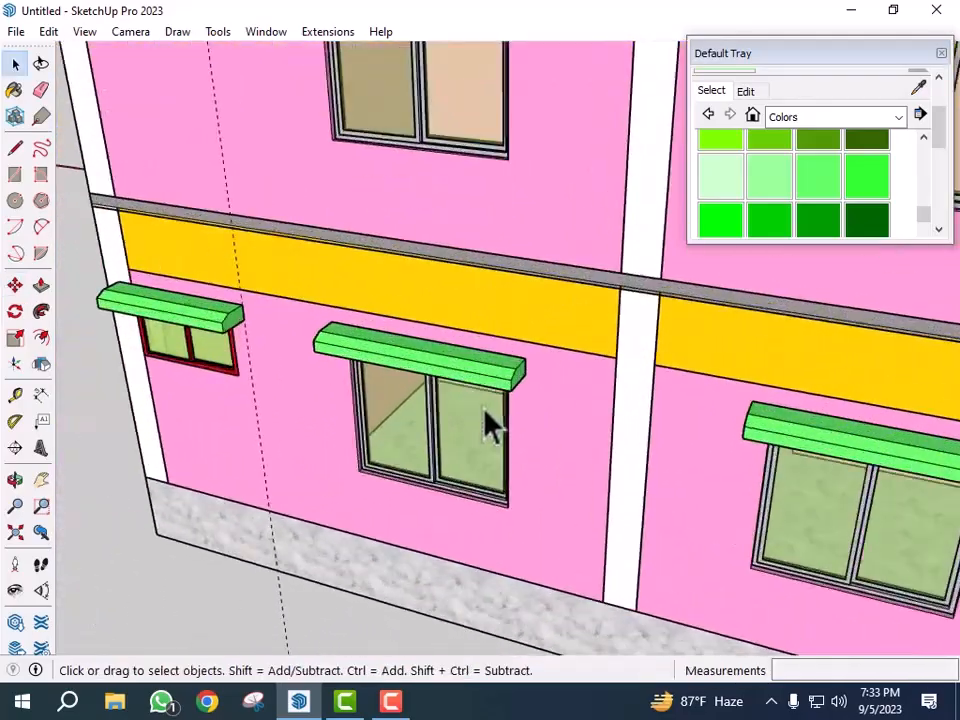
pyautogui.press('m')
pyautogui.scroll(1, 508, 538)
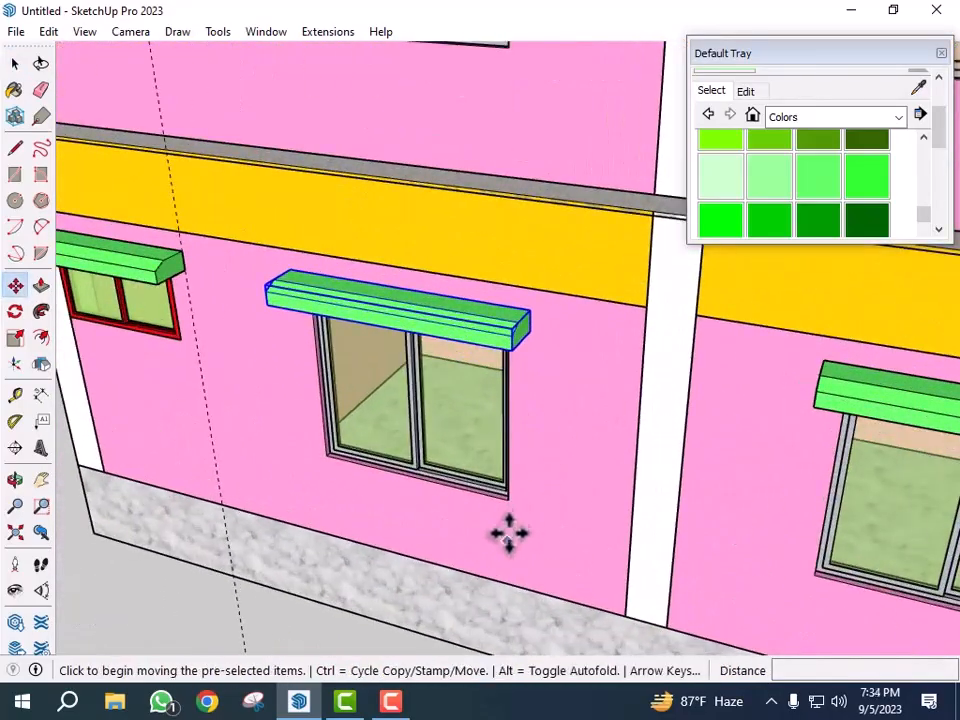
pyautogui.click(509, 498)
pyautogui.press('ctrl')
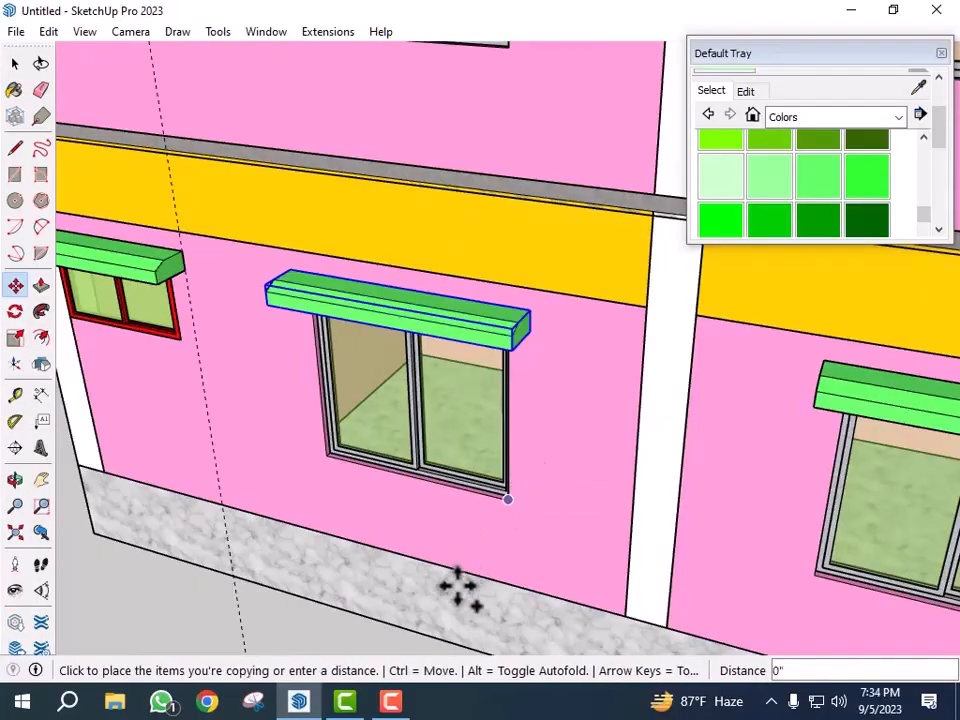
pyautogui.scroll(-5, 461, 578)
pyautogui.scroll(3, 478, 412)
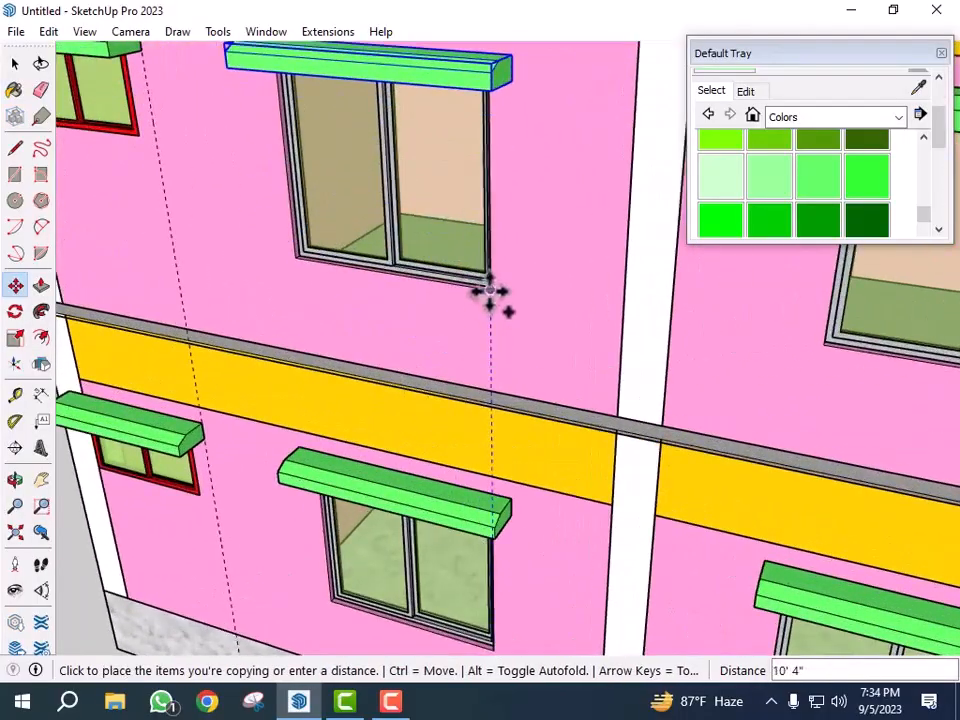
pyautogui.click(489, 285)
pyautogui.press('space')
# - Move the rooftop stair room down about 8" along the vertical axis onto the roof
pyautogui.scroll(-8, 418, 352)
pyautogui.scroll(-2, 415, 326)
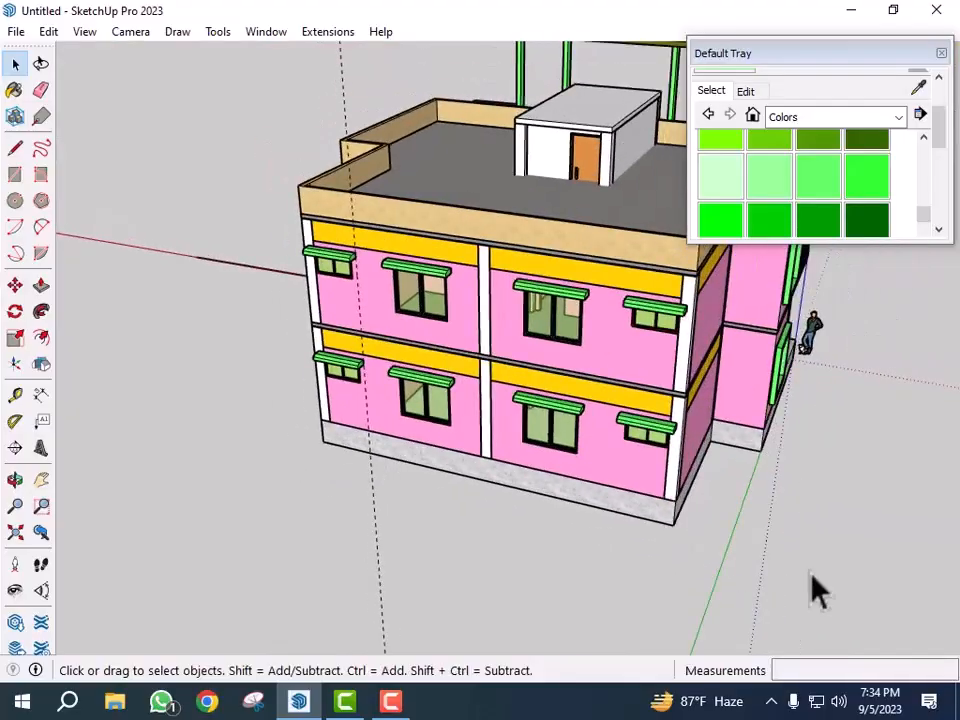
pyautogui.scroll(-2, 529, 560)
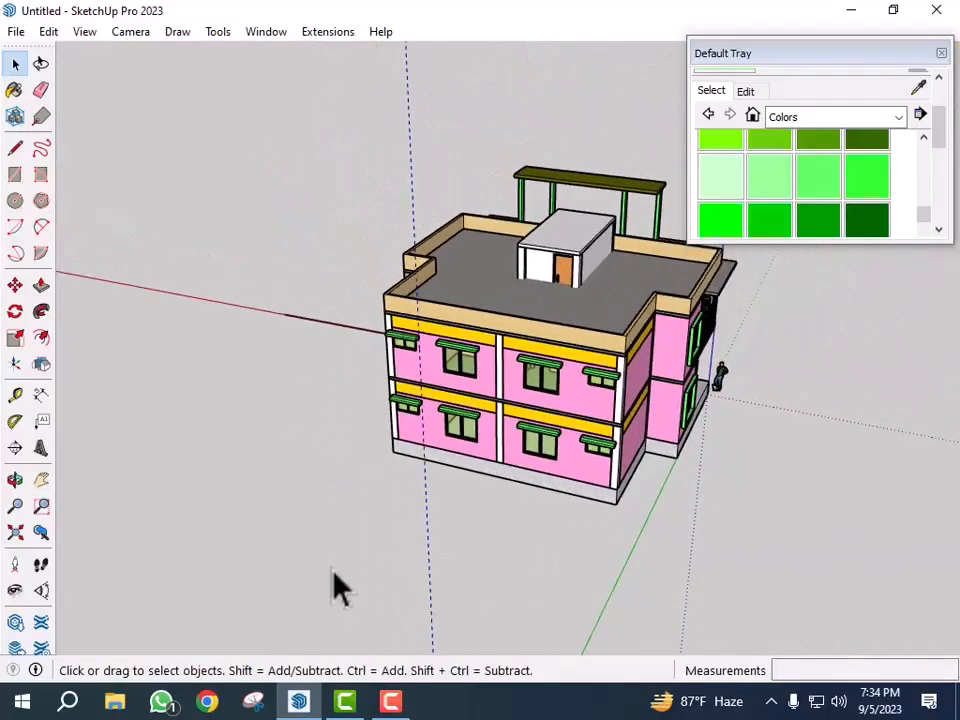
pyautogui.moveTo(347, 583); pyautogui.dragTo(525, 553, button='middle')
pyautogui.scroll(2, 580, 405)
pyautogui.moveTo(580, 405); pyautogui.dragTo(519, 266, button='middle')
pyautogui.scroll(5, 600, 300)
pyautogui.click(592, 314)
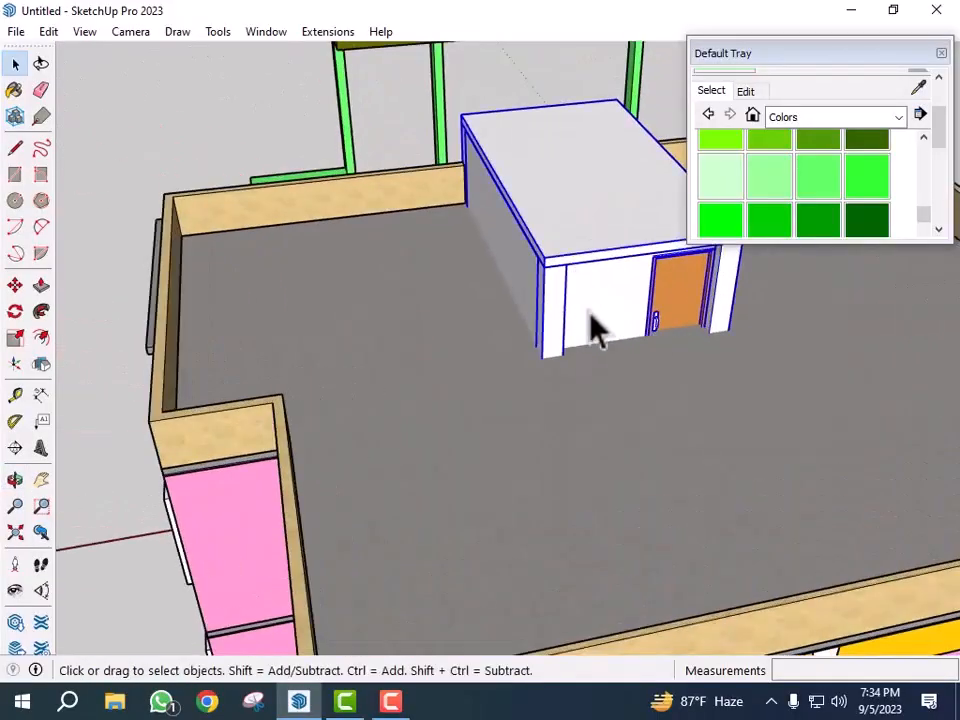
pyautogui.press('m')
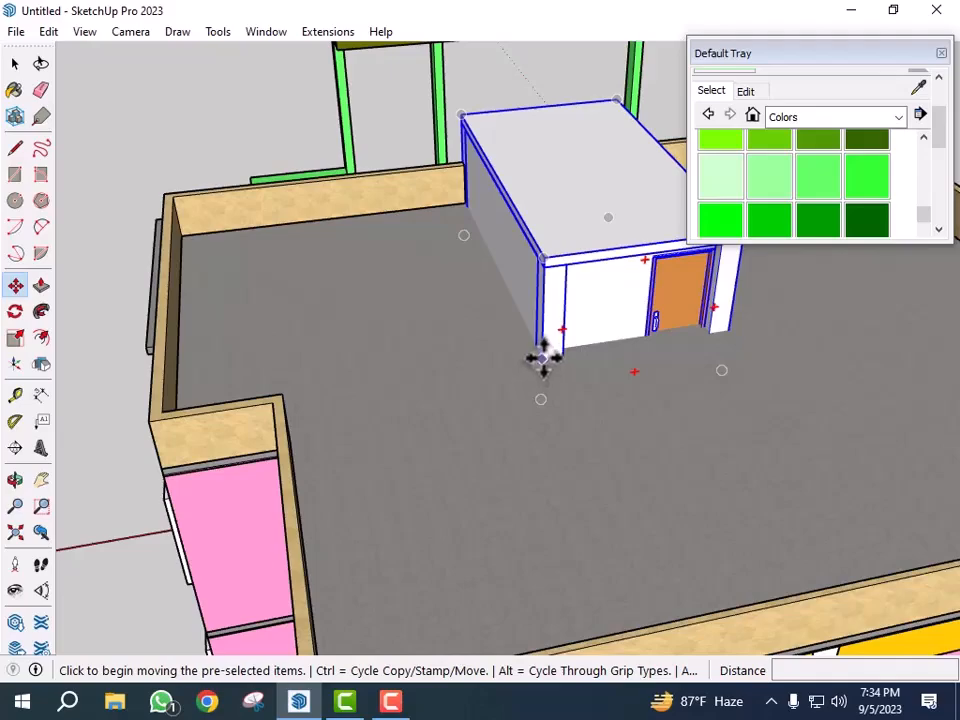
pyautogui.scroll(2, 545, 362)
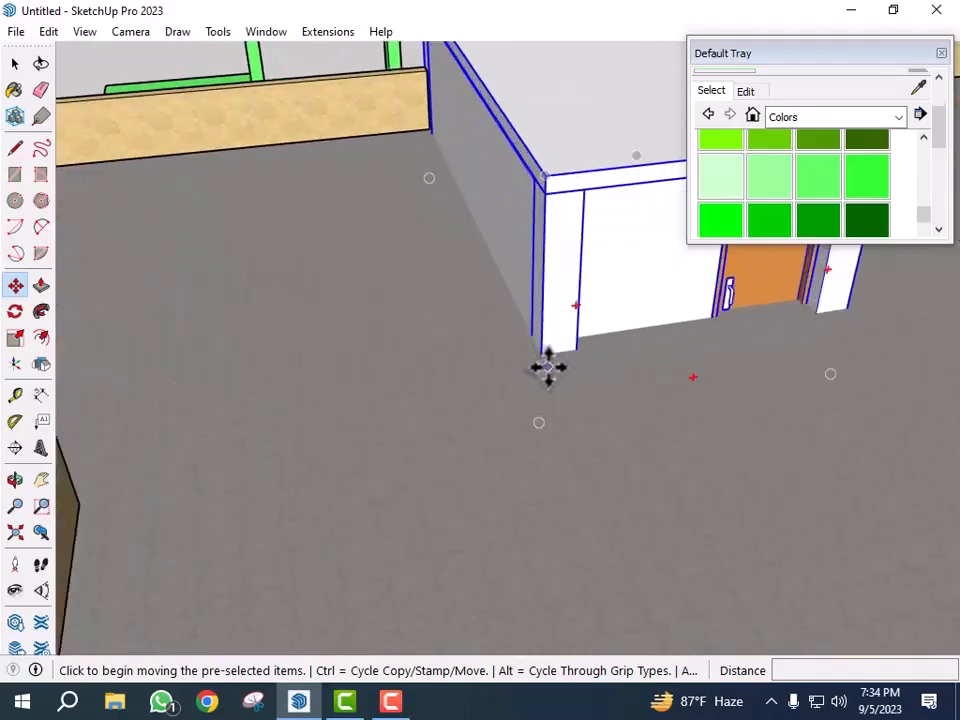
pyautogui.click(543, 352)
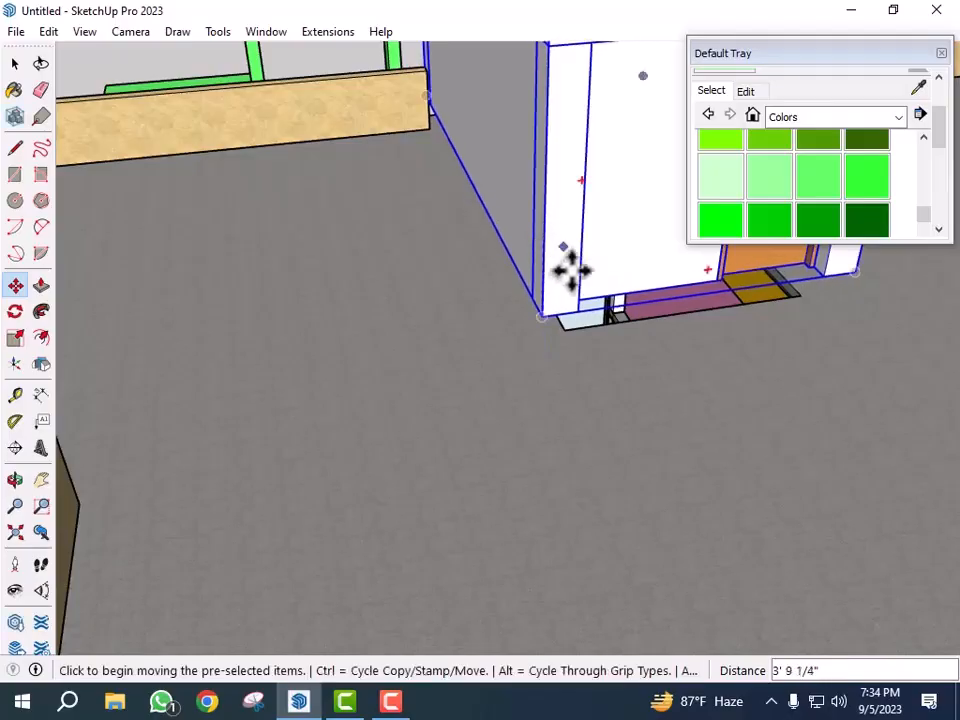
pyautogui.click(545, 327)
pyautogui.click(540, 308)
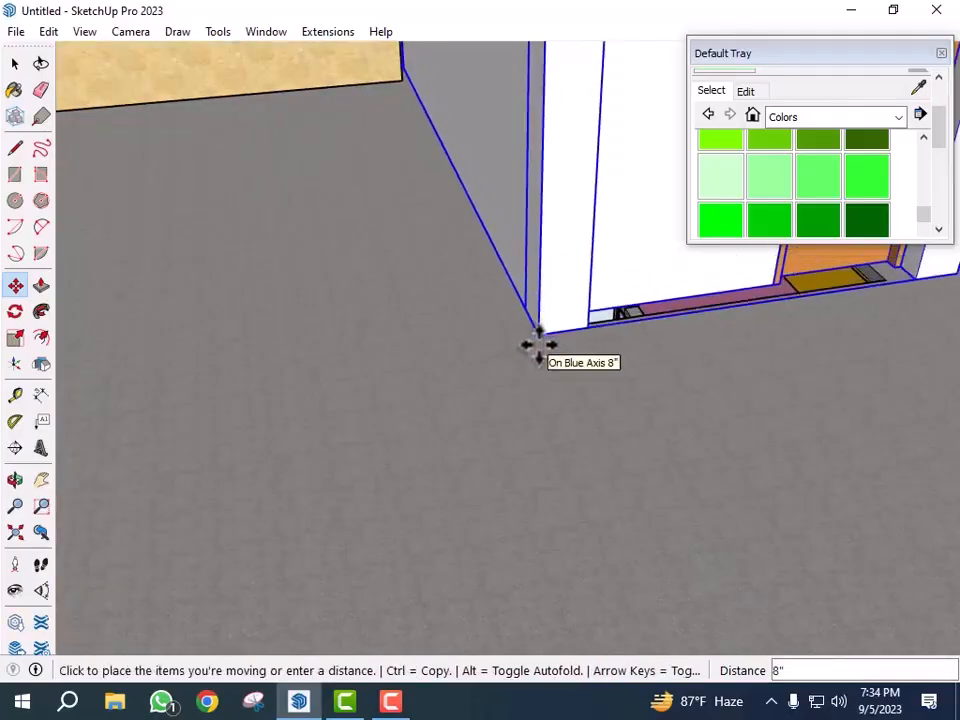
pyautogui.click(538, 353)
# - Orbit around to examine the back and side of the house with the balcony
pyautogui.scroll(-5, 491, 392)
pyautogui.press('space')
pyautogui.scroll(-3, 442, 375)
pyautogui.moveTo(915, 465); pyautogui.dragTo(300, 466, button='middle')
pyautogui.moveTo(700, 480); pyautogui.dragTo(450, 478, button='middle')
pyautogui.scroll(3, 720, 463)
pyautogui.moveTo(720, 463); pyautogui.dragTo(446, 443, button='middle')
pyautogui.scroll(-3, 725, 508)
pyautogui.moveTo(725, 508); pyautogui.dragTo(436, 493, button='middle')
pyautogui.scroll(6, 335, 270)
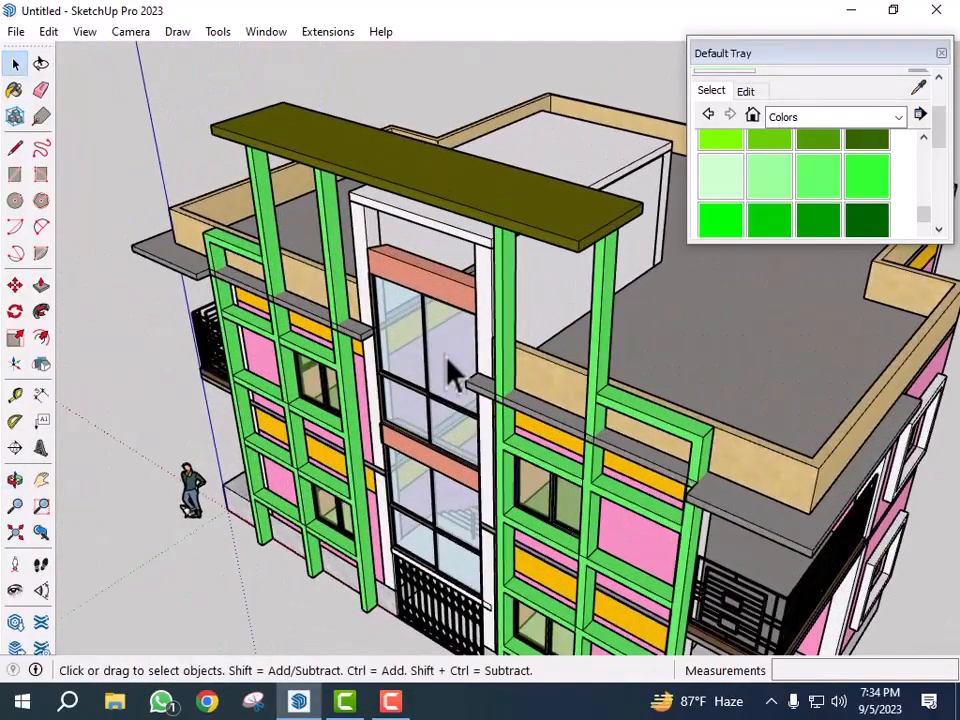
pyautogui.moveTo(478, 390); pyautogui.dragTo(546, 418, button='middle')
pyautogui.scroll(-3, 443, 406)
pyautogui.scroll(3, 546, 418)
pyautogui.moveTo(546, 489); pyautogui.dragTo(650, 428, button='middle')
pyautogui.moveTo(660, 497); pyautogui.dragTo(632, 497, button='middle')
pyautogui.scroll(1, 632, 497)
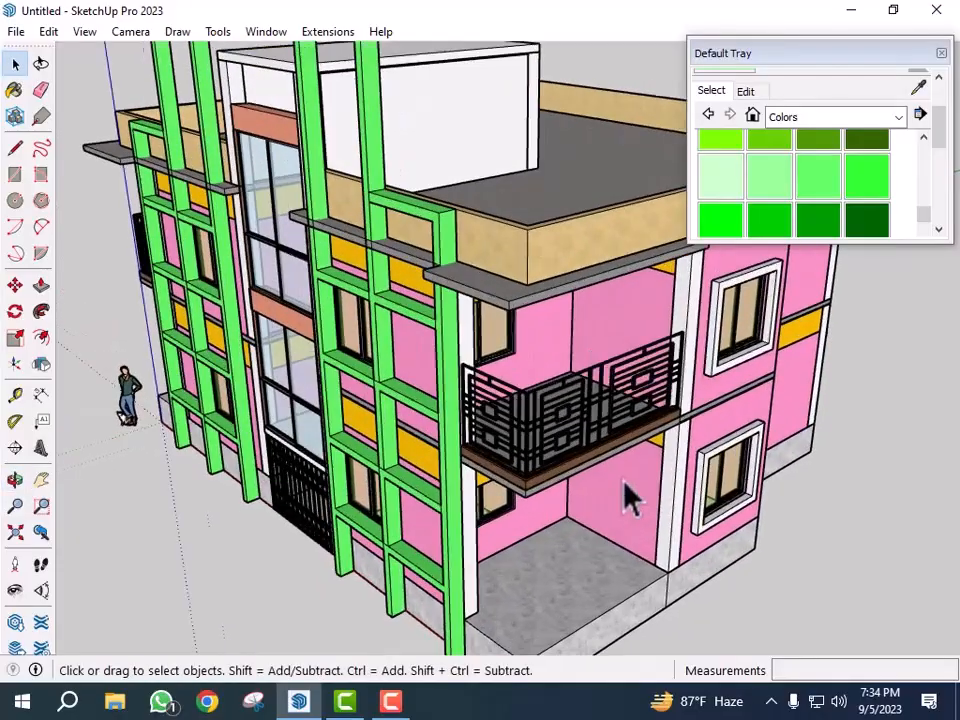
pyautogui.scroll(3, 595, 478)
pyautogui.scroll(2, 640, 460)
pyautogui.moveTo(681, 444); pyautogui.dragTo(677, 454, button='middle')
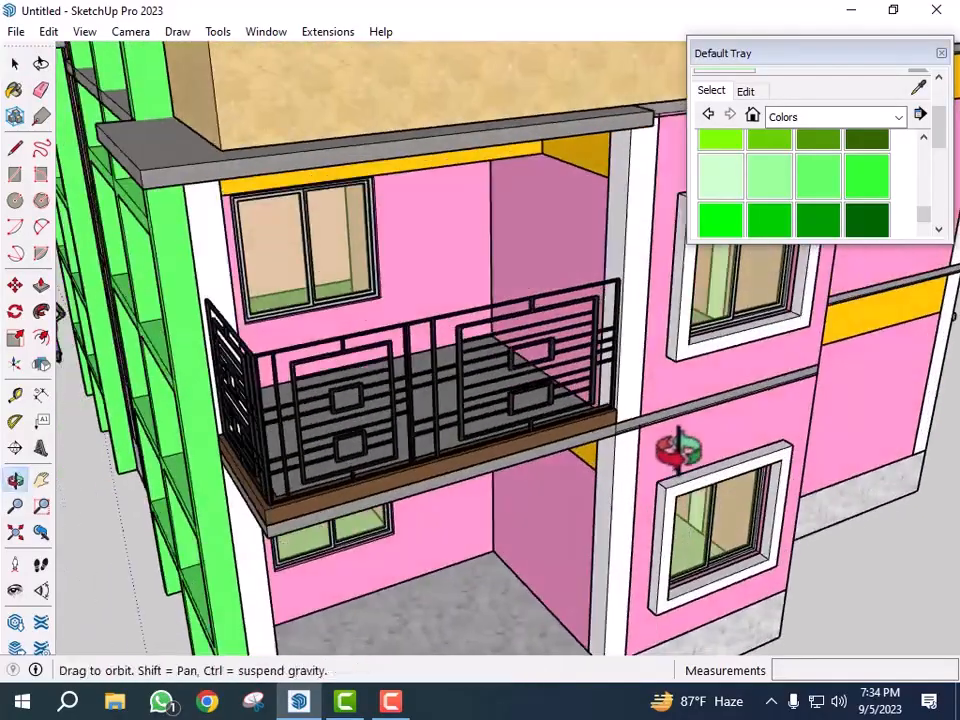
# - Push/Pull the balcony slab's front edge face out by 1'
pyautogui.scroll(2, 510, 435)
pyautogui.moveTo(510, 435); pyautogui.dragTo(550, 450, button='middle')
pyautogui.scroll(-3, 681, 386)
pyautogui.scroll(-3, 534, 439)
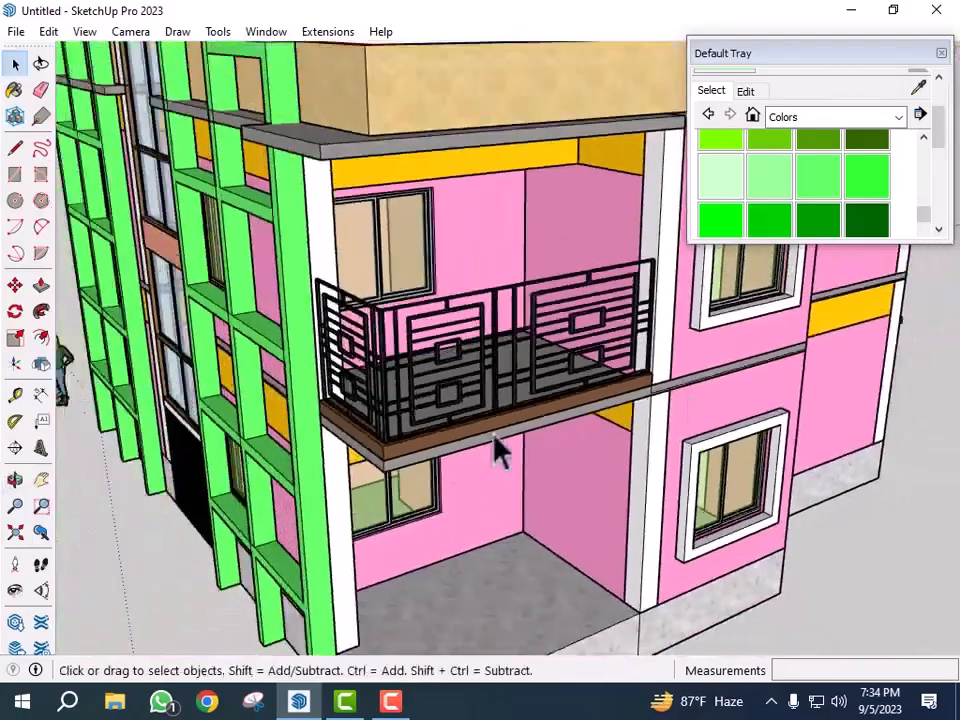
pyautogui.scroll(3, 392, 456)
pyautogui.scroll(2, 418, 490)
pyautogui.doubleClick(418, 490)
pyautogui.doubleClick(419, 490)
pyautogui.click(421, 491)
pyautogui.press('p')
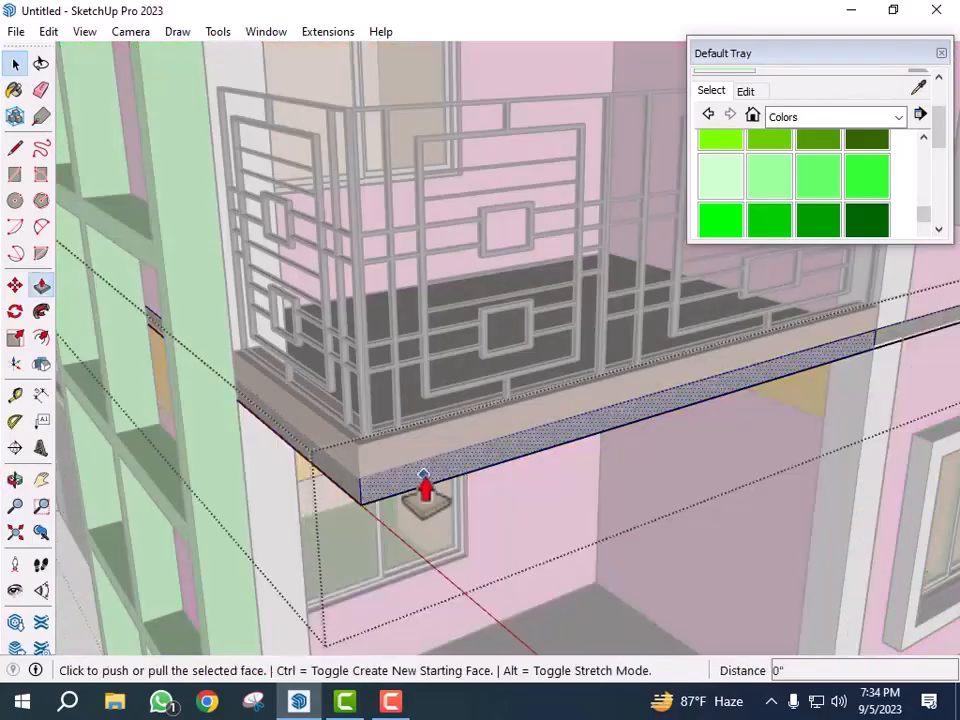
pyautogui.scroll(4, 424, 490)
pyautogui.click(428, 478)
pyautogui.scroll(-6, 484, 525)
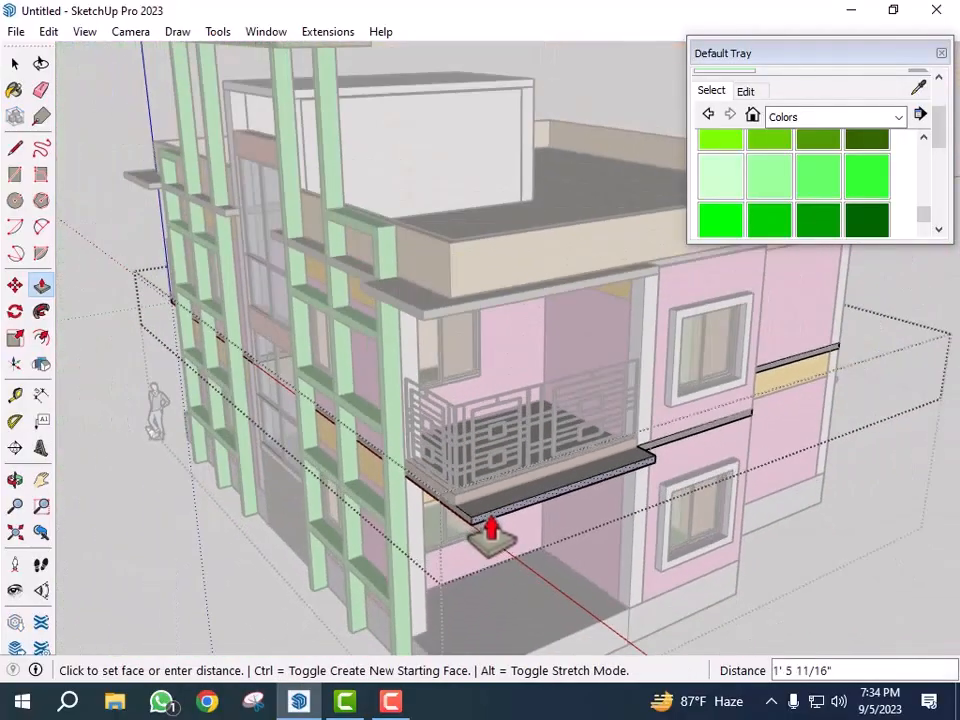
pyautogui.write("1'")
pyautogui.press('Return')
pyautogui.moveTo(520, 475); pyautogui.dragTo(598, 567, button='middle')
pyautogui.scroll(7, 647, 561)
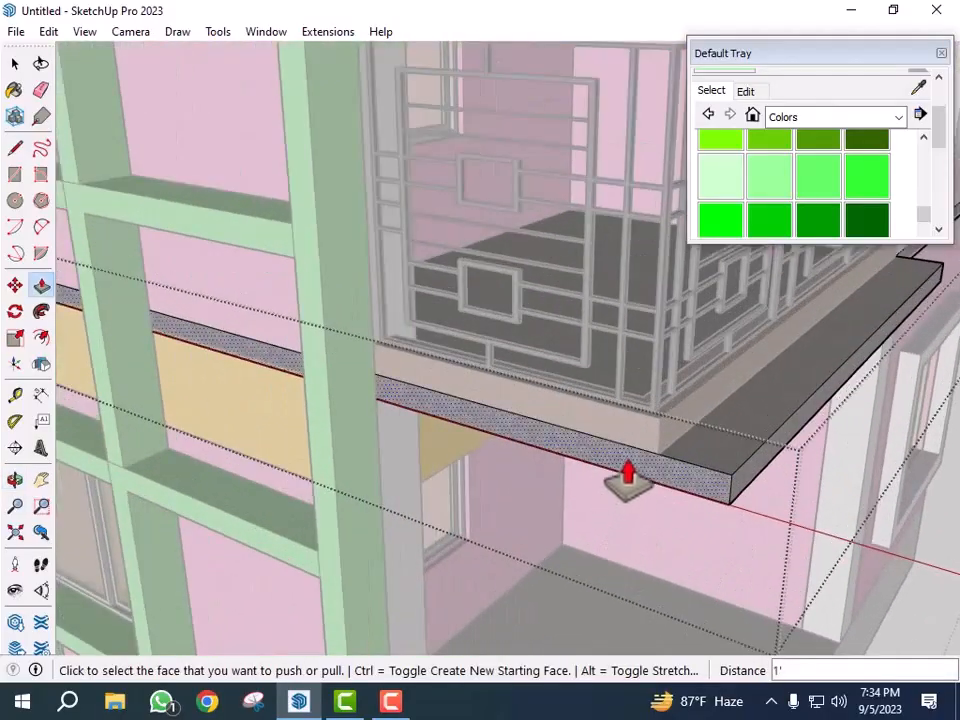
pyautogui.click(628, 478)
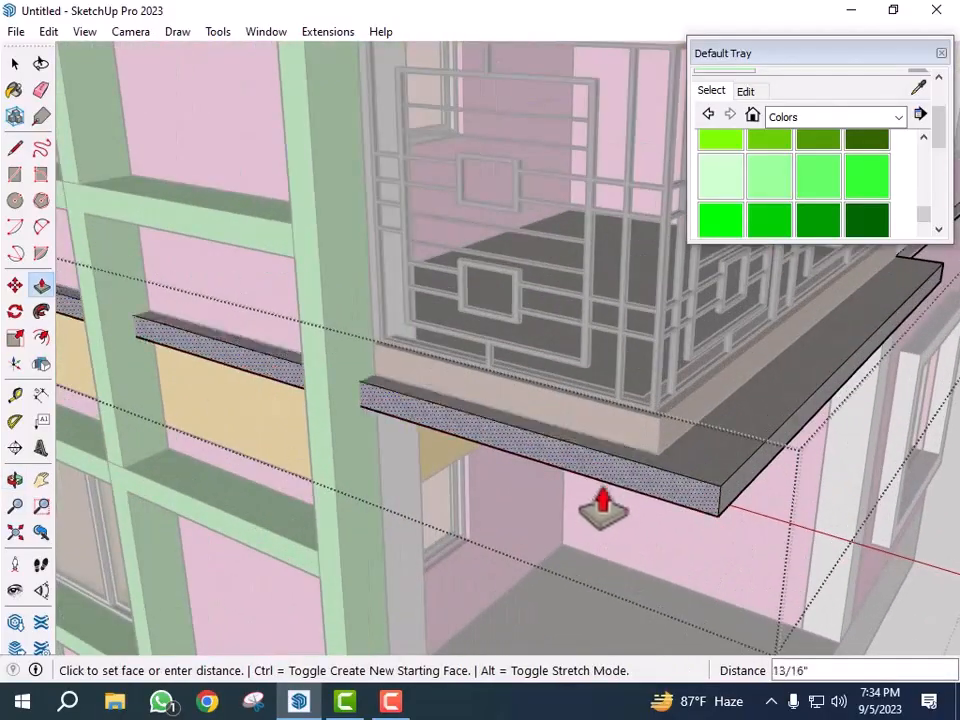
pyautogui.press('Escape')
pyautogui.moveTo(579, 521); pyautogui.dragTo(531, 583, button='middle')
pyautogui.scroll(1, 523, 540)
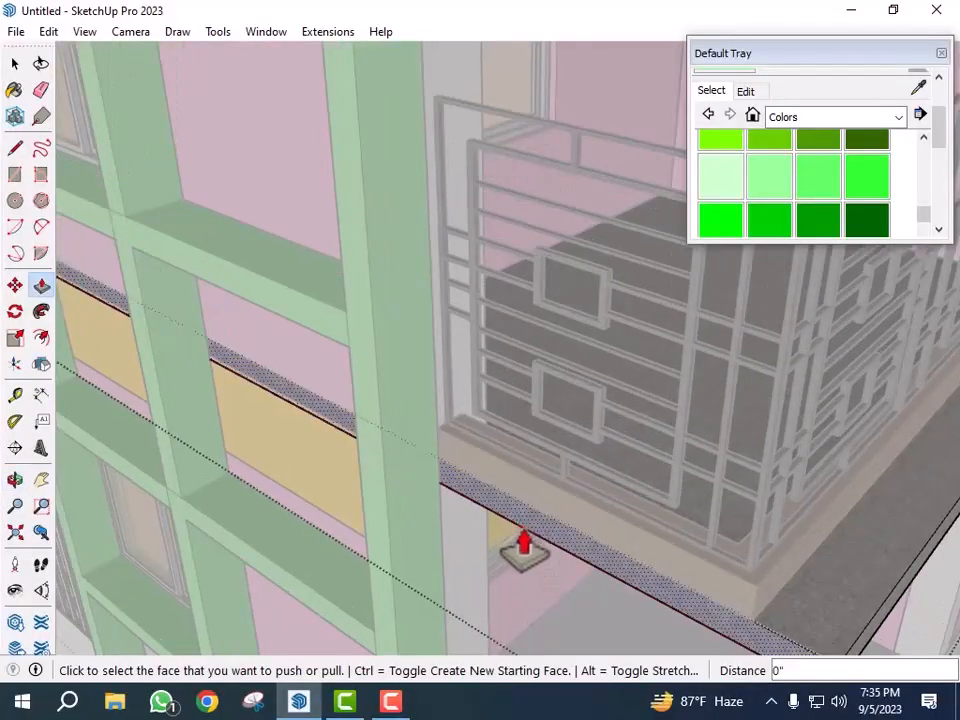
# - Split the balcony slab's edge face at the column with a short line and push/pull the outer segment out 2'
pyautogui.press('l')
pyautogui.scroll(3, 489, 476)
pyautogui.click(424, 437)
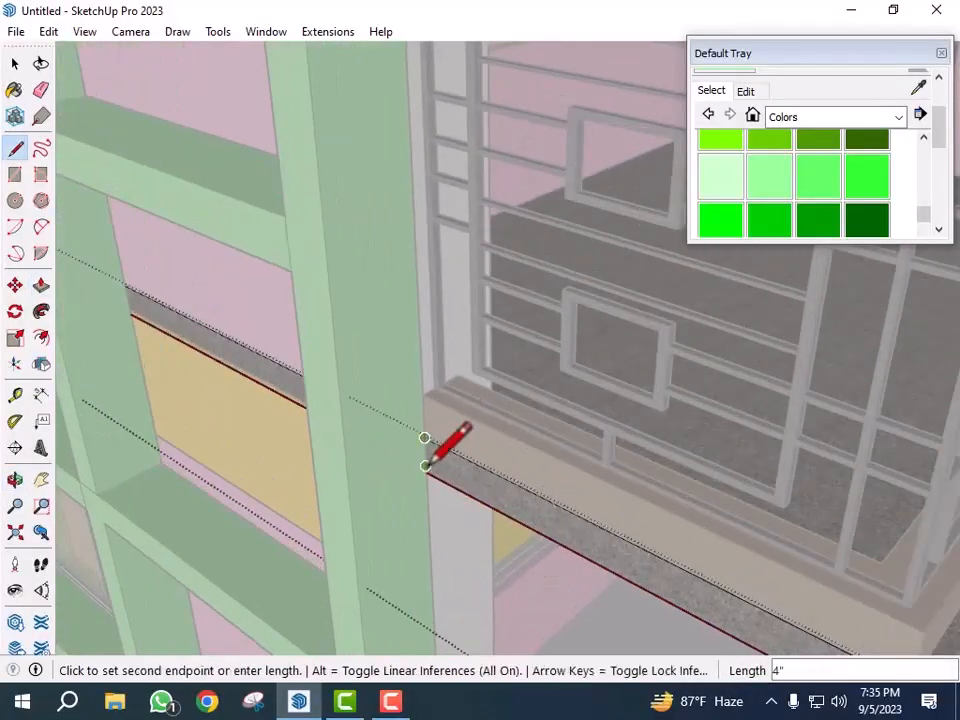
pyautogui.scroll(2, 427, 490)
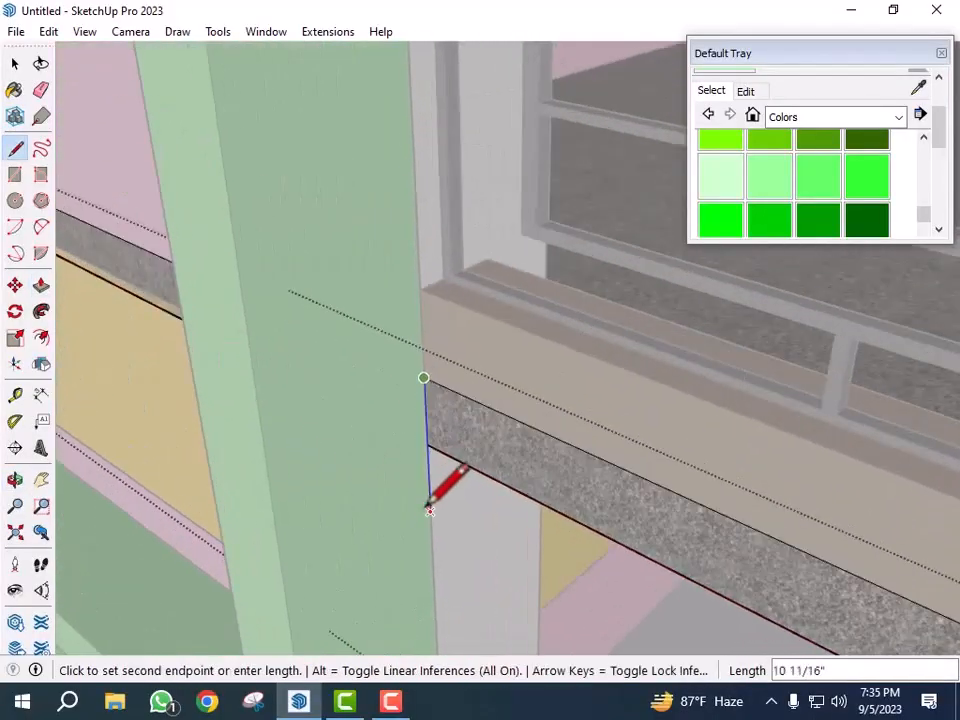
pyautogui.click(428, 444)
pyautogui.scroll(-5, 313, 377)
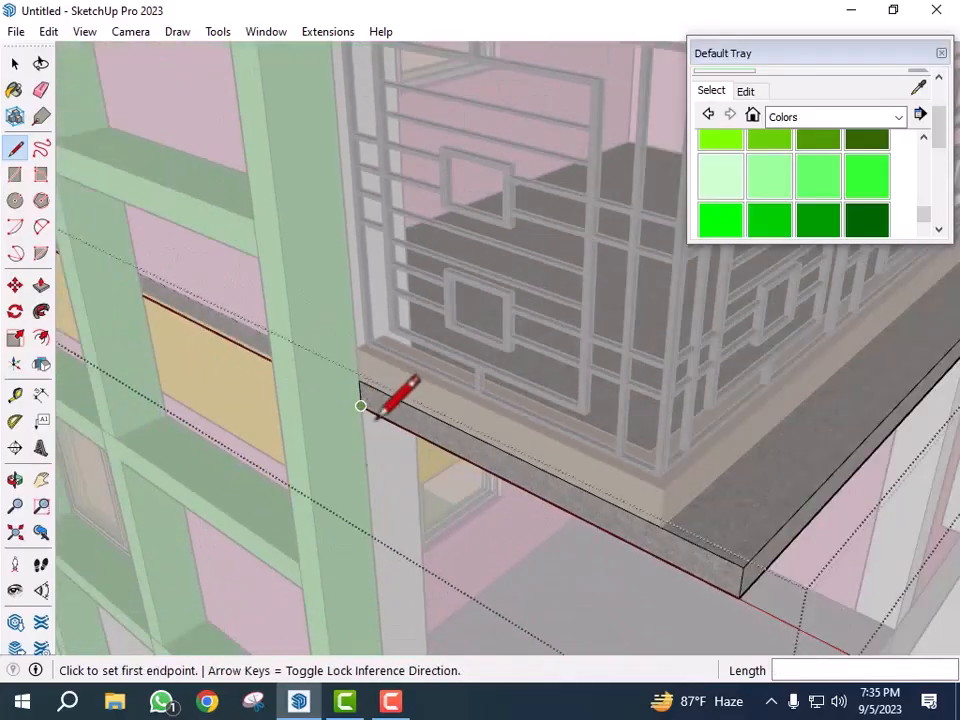
pyautogui.press('p')
pyautogui.click(580, 514)
pyautogui.scroll(-3, 512, 570)
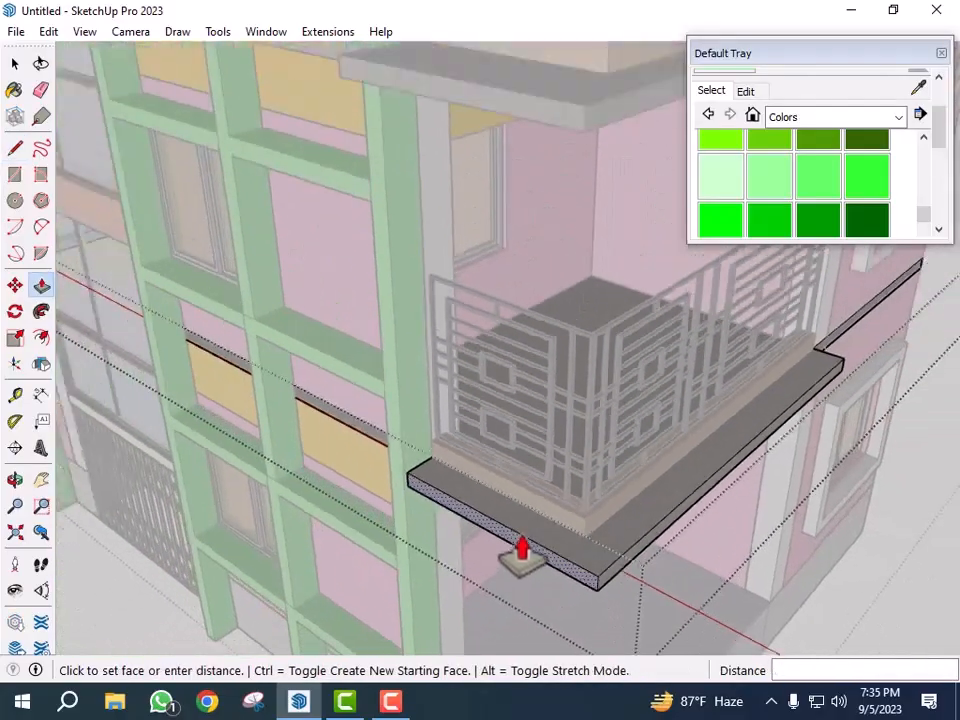
pyautogui.scroll(-3, 523, 552)
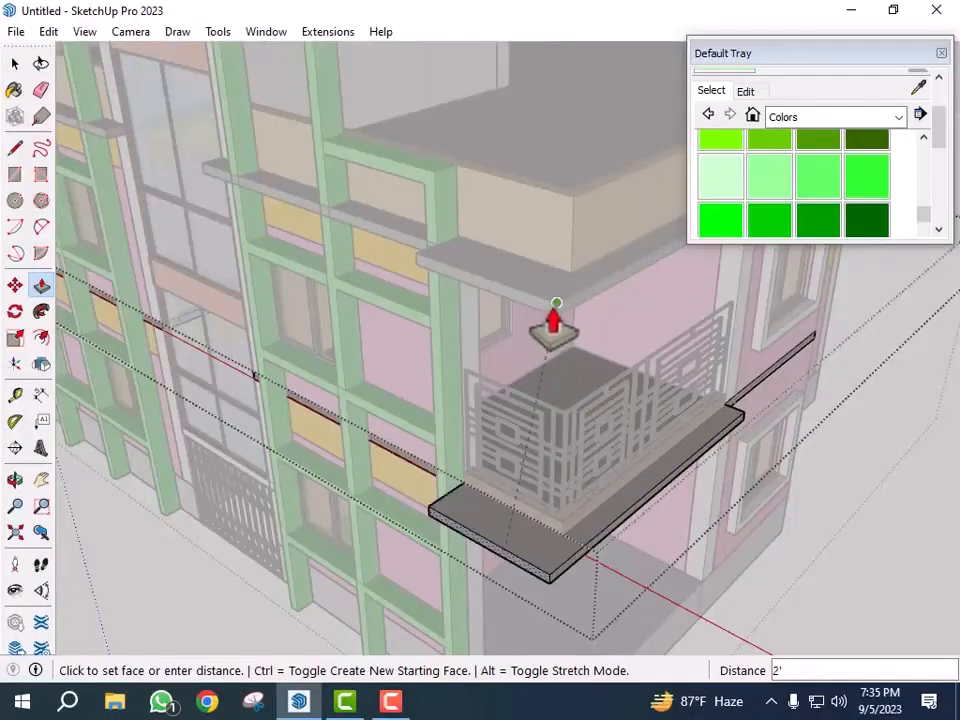
pyautogui.click(554, 320)
pyautogui.moveTo(553, 321); pyautogui.dragTo(655, 485, button='middle')
pyautogui.scroll(-1, 678, 492)
pyautogui.press('space')
pyautogui.click(677, 548)
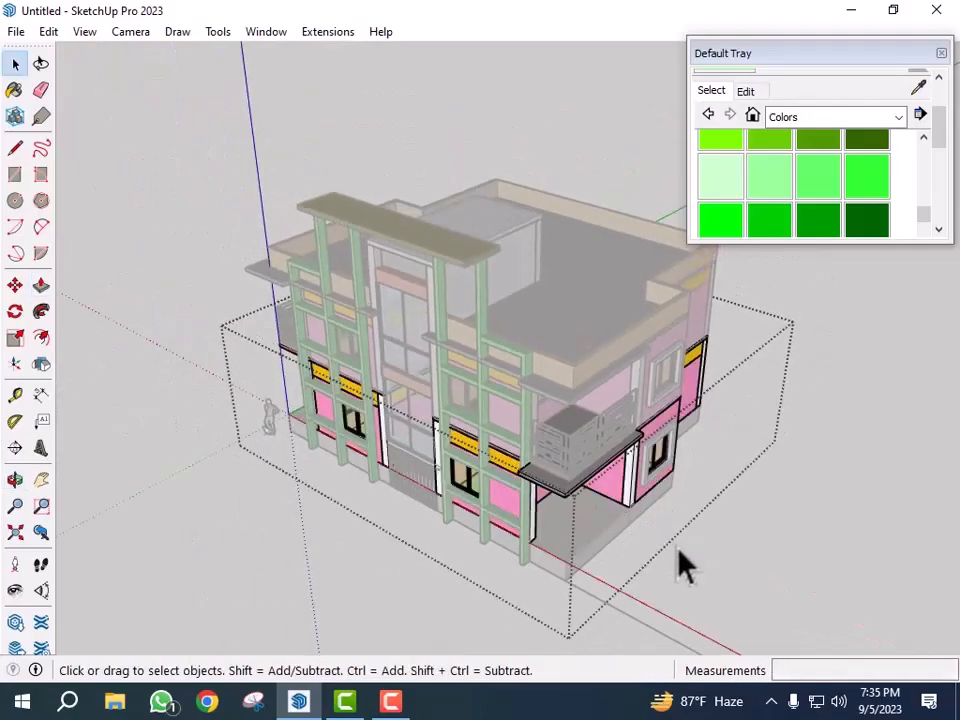
# - Draw a vertical line across the floor slab's edge face at the wall corner beside the balcony
pyautogui.click(688, 548)
pyautogui.moveTo(706, 548); pyautogui.dragTo(739, 548, button='middle')
pyautogui.scroll(-2, 690, 579)
pyautogui.moveTo(690, 579); pyautogui.dragTo(735, 519, button='middle')
pyautogui.scroll(3, 545, 490)
pyautogui.scroll(2, 366, 438)
pyautogui.moveTo(366, 438); pyautogui.dragTo(606, 461, button='middle')
pyautogui.scroll(3, 534, 461)
pyautogui.scroll(4, 549, 439)
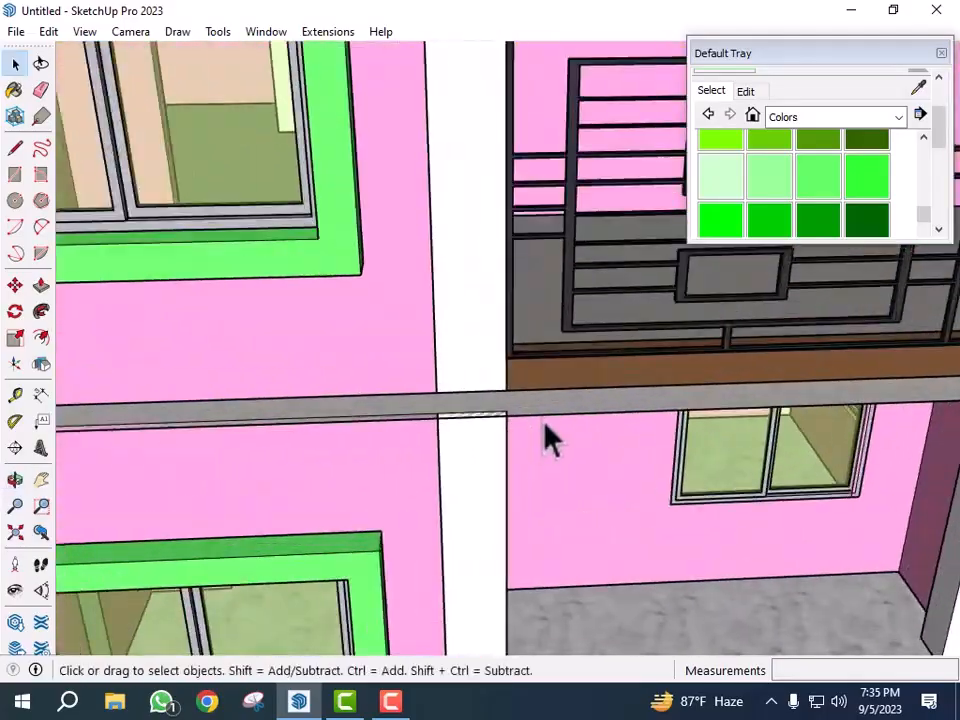
pyautogui.press('l')
pyautogui.scroll(2, 512, 420)
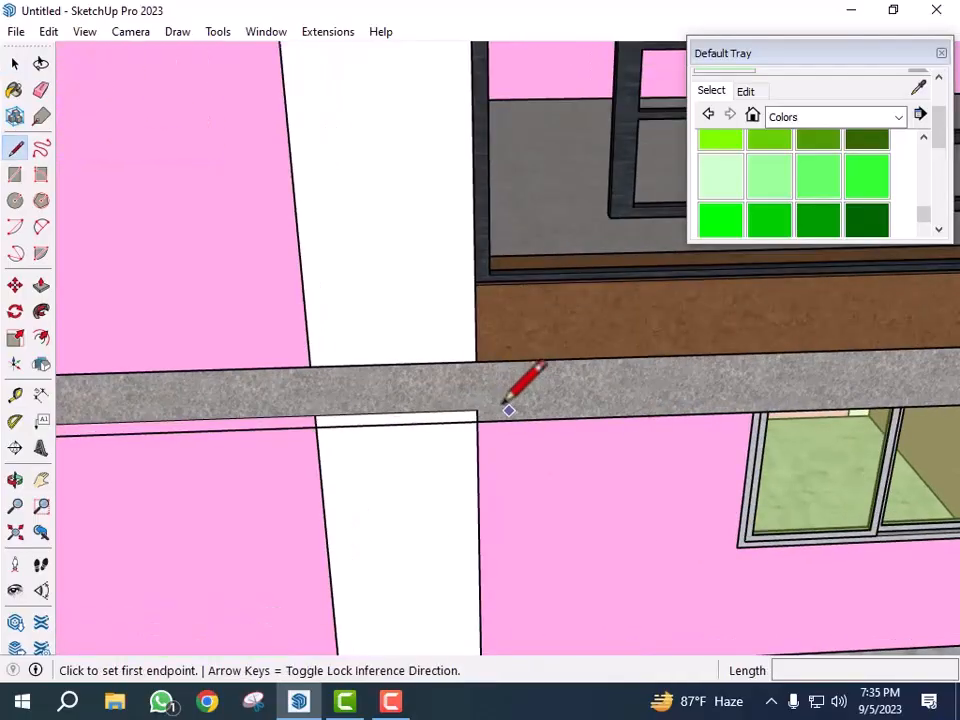
pyautogui.click(476, 362)
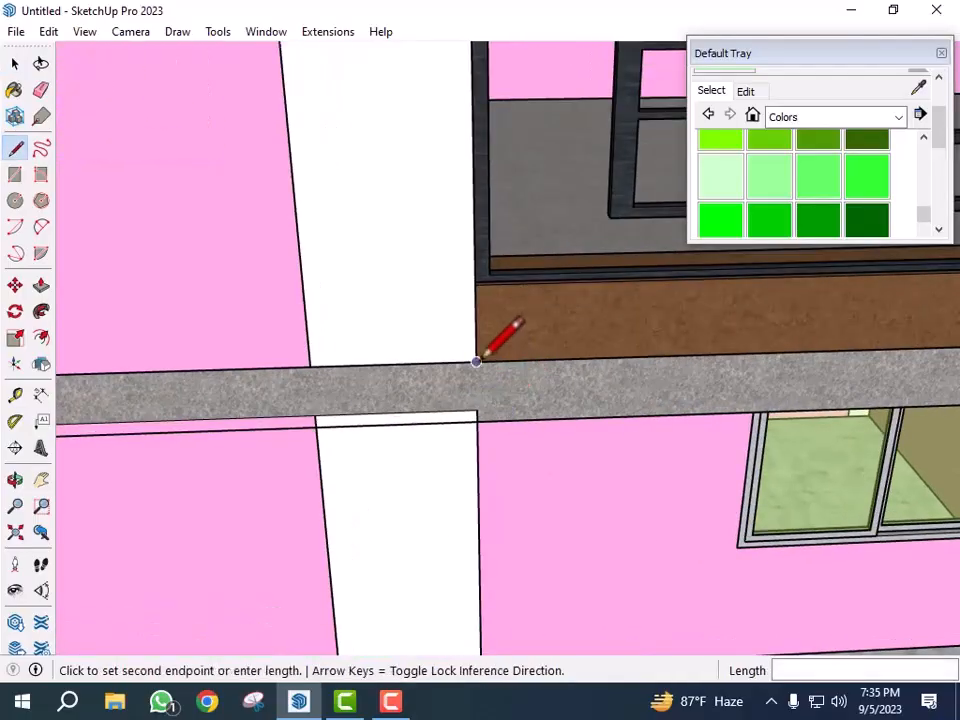
pyautogui.click(477, 421)
pyautogui.scroll(-1, 312, 466)
pyautogui.press('space')
# - Select the slab edge face and draw another dividing line at the column's edge
pyautogui.scroll(1, 508, 405)
pyautogui.doubleClick(508, 405)
pyautogui.doubleClick(507, 404)
pyautogui.click(497, 398)
pyautogui.doubleClick(500, 410)
pyautogui.press('l')
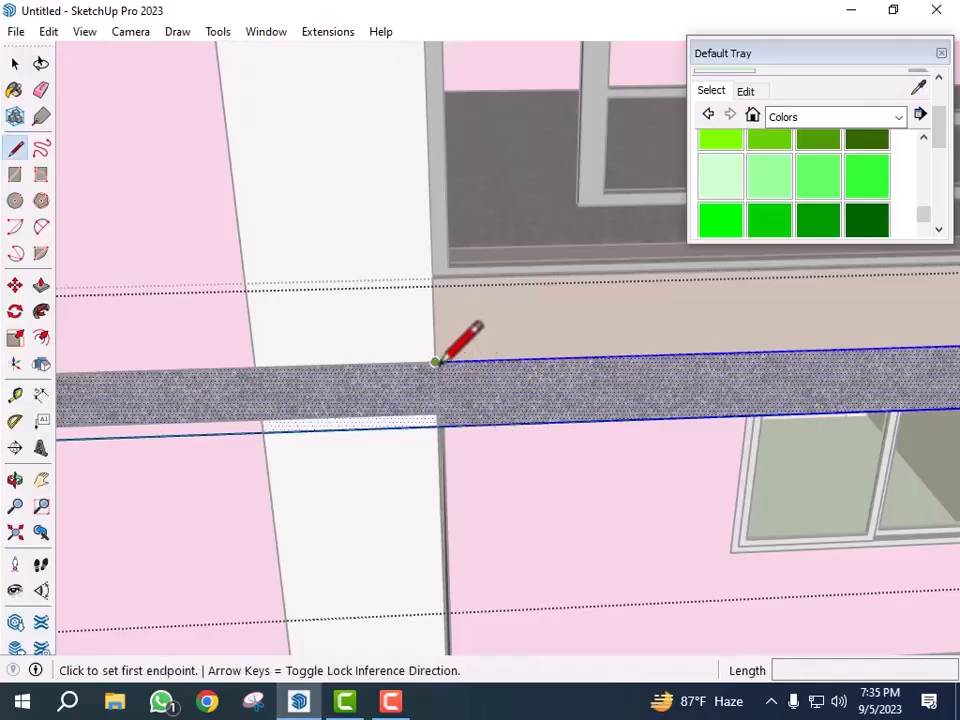
pyautogui.click(435, 361)
pyautogui.click(437, 427)
pyautogui.press('space')
pyautogui.scroll(-2, 351, 435)
pyautogui.click(368, 439)
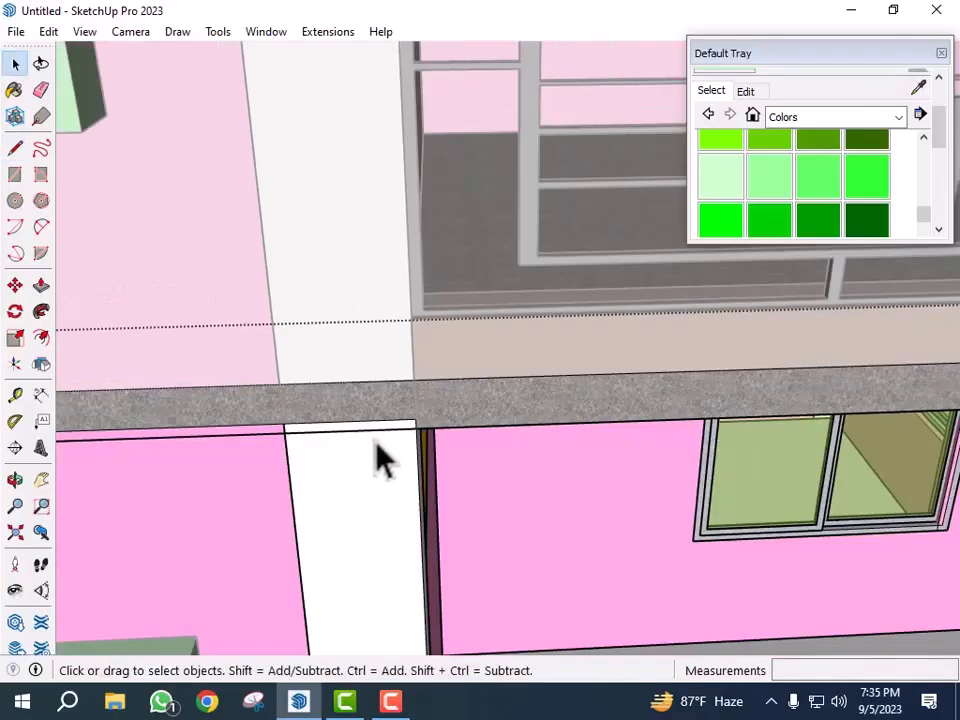
# - Push/Pull the split slab edge segment out 2' to extend the slab
pyautogui.press('p')
pyautogui.press('space')
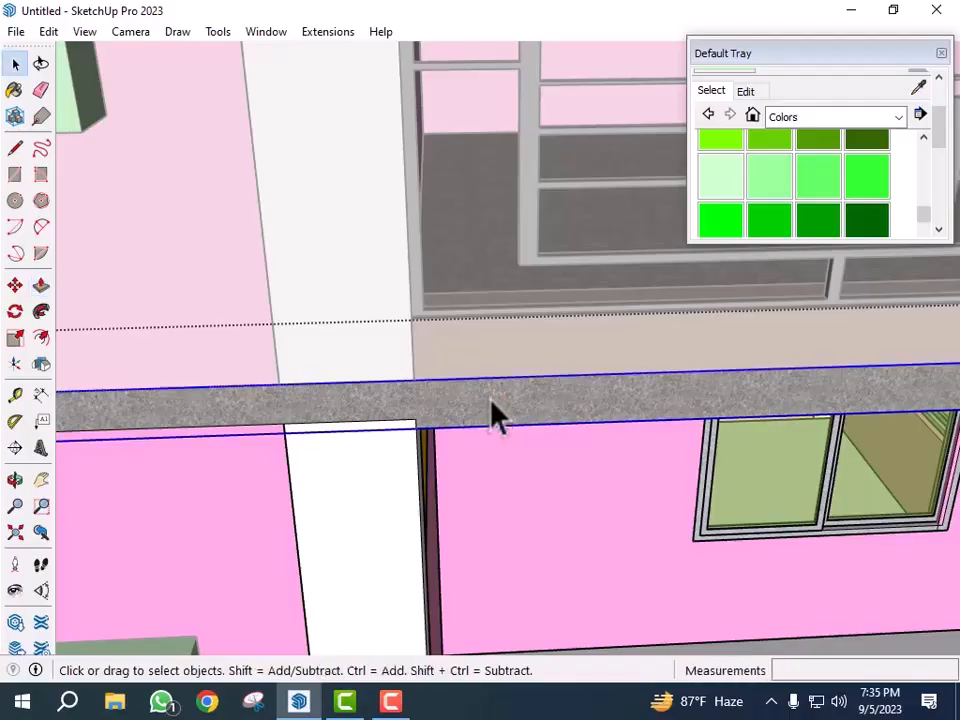
pyautogui.tripleClick(491, 399)
pyautogui.click(487, 405)
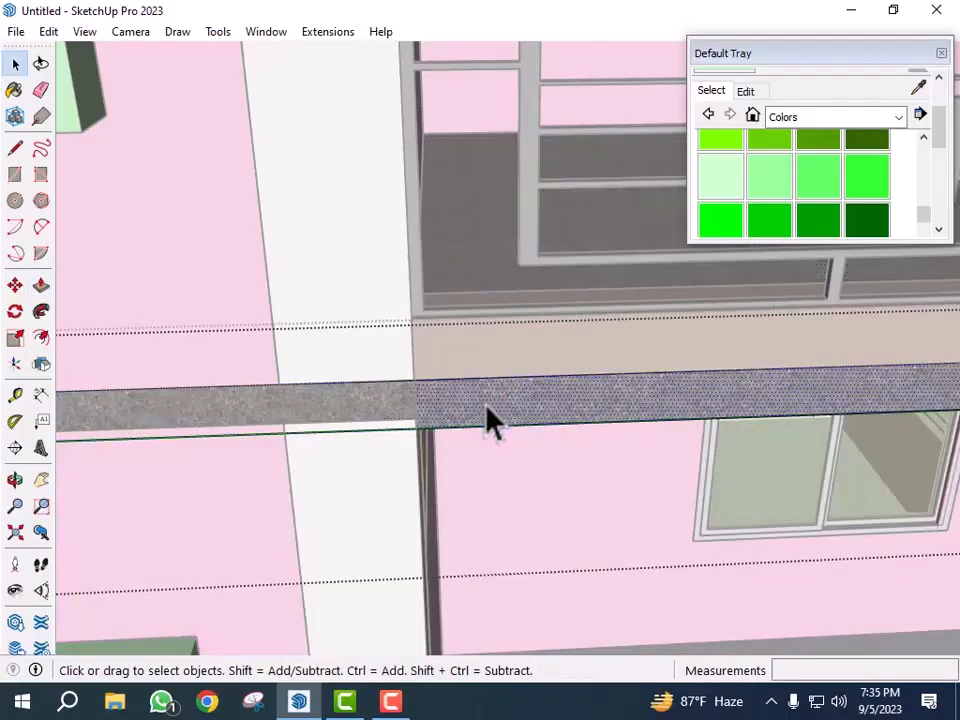
pyautogui.press('p')
pyautogui.click(525, 401)
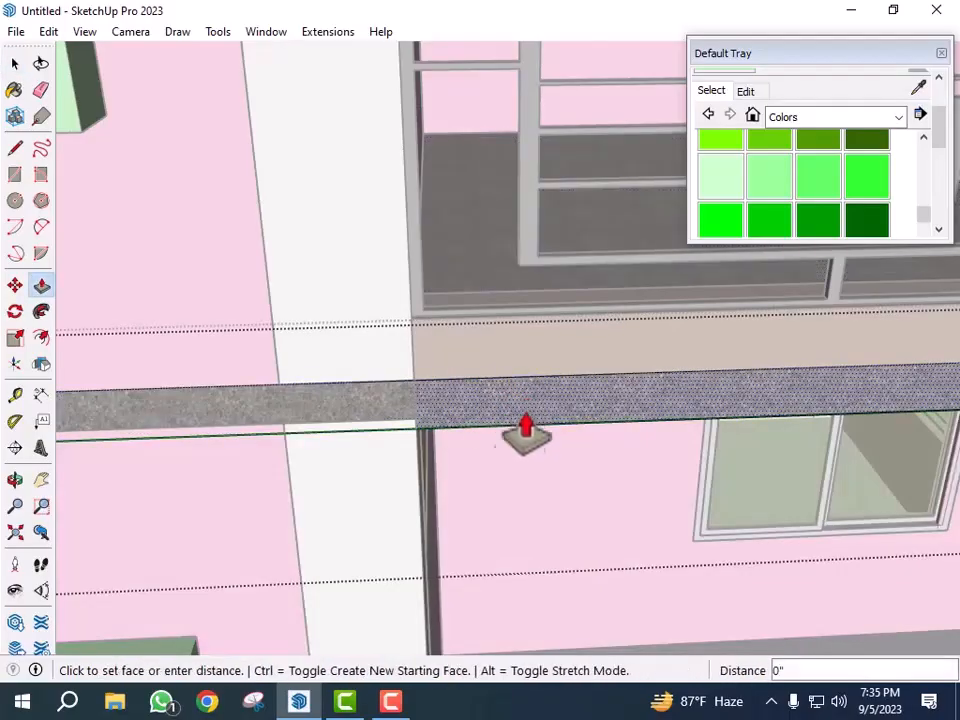
pyautogui.scroll(-7, 478, 481)
pyautogui.scroll(-7, 446, 510)
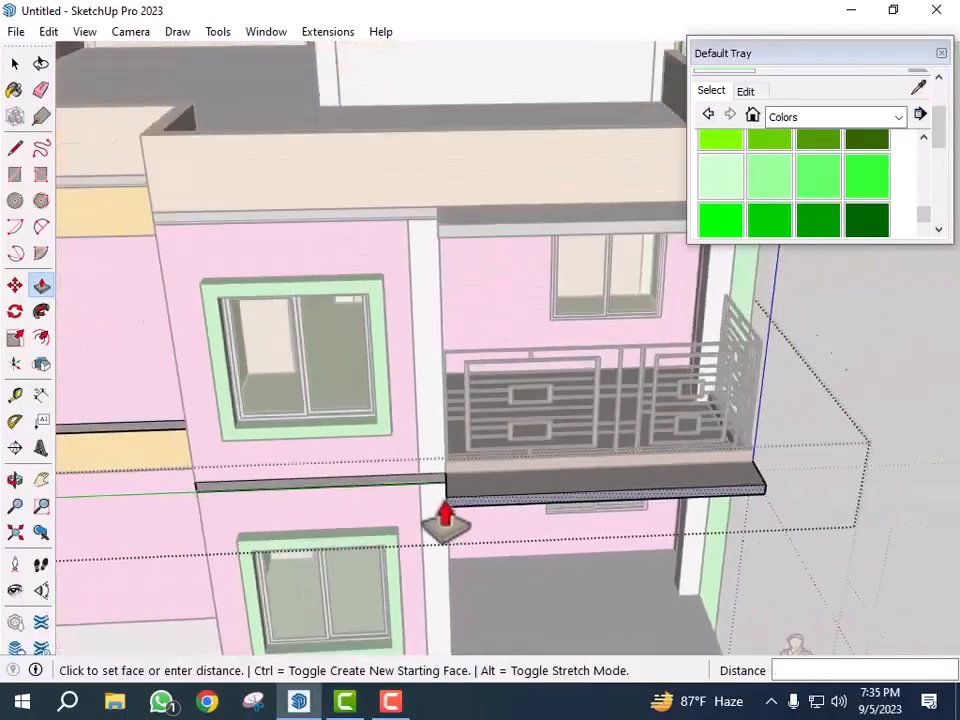
pyautogui.click(470, 302)
pyautogui.scroll(-1, 398, 412)
pyautogui.scroll(-2, 398, 412)
pyautogui.moveTo(665, 470); pyautogui.dragTo(493, 497, button='middle')
pyautogui.scroll(5, 493, 497)
pyautogui.moveTo(590, 498); pyautogui.dragTo(290, 502, button='middle')
pyautogui.scroll(3, 290, 513)
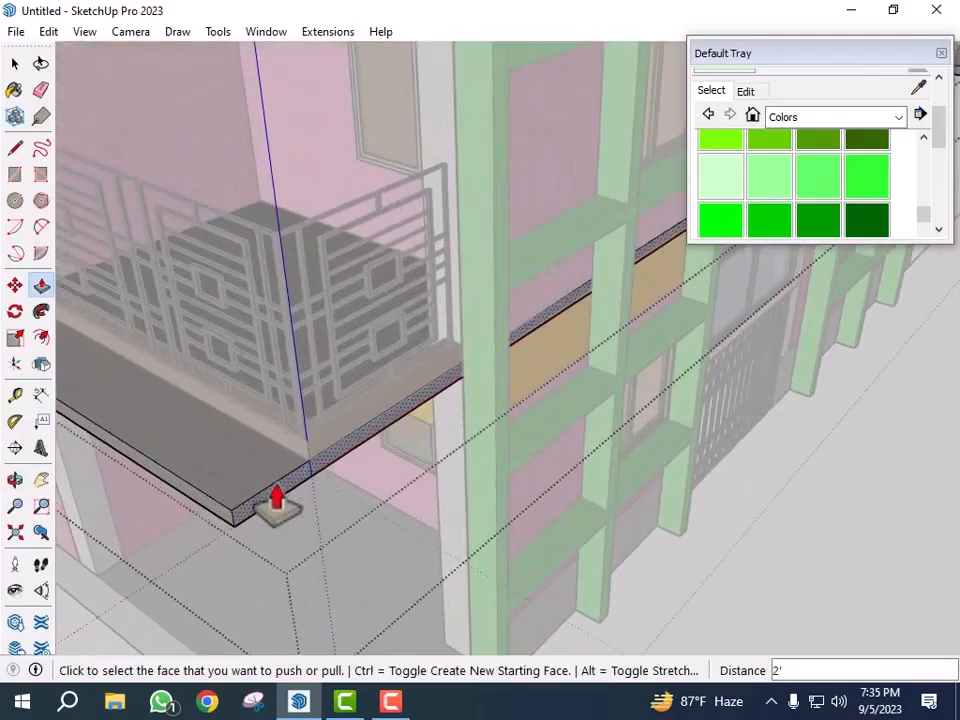
pyautogui.press('space')
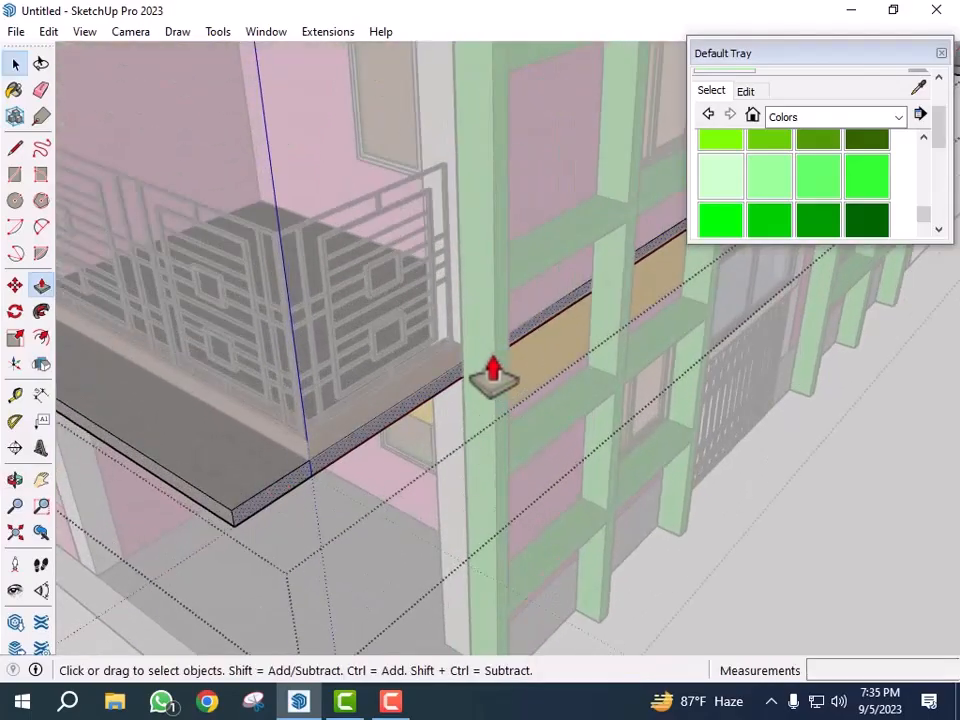
# - Push/Pull the extended slab's front face out another 1'
pyautogui.scroll(3, 492, 360)
pyautogui.scroll(-6, 380, 458)
pyautogui.scroll(1, 369, 505)
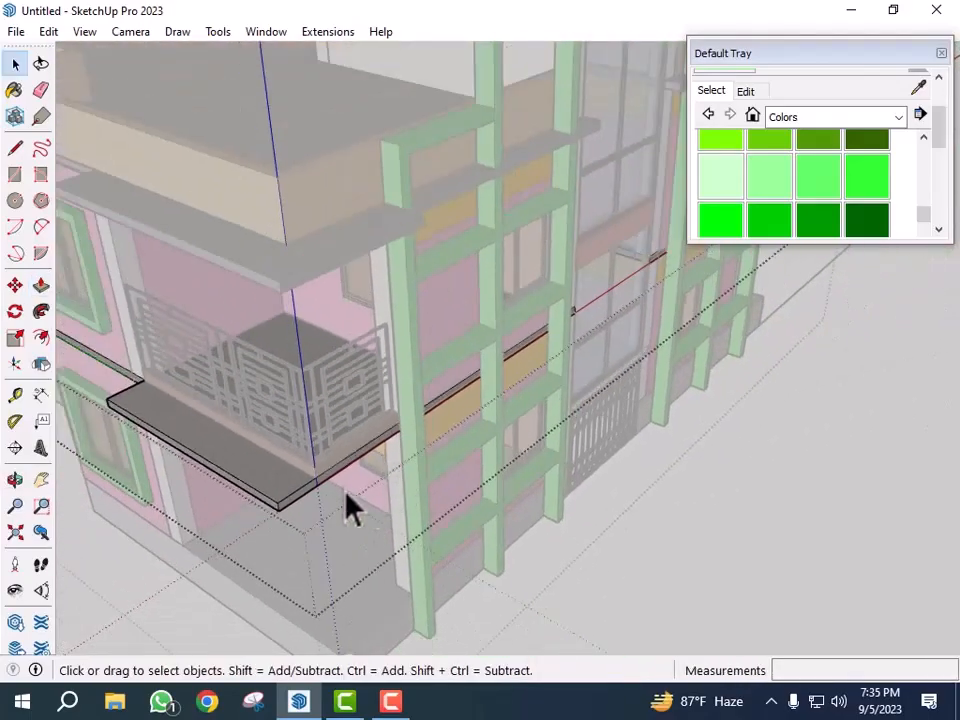
pyautogui.scroll(2, 261, 510)
pyautogui.scroll(2, 283, 529)
pyautogui.press('p')
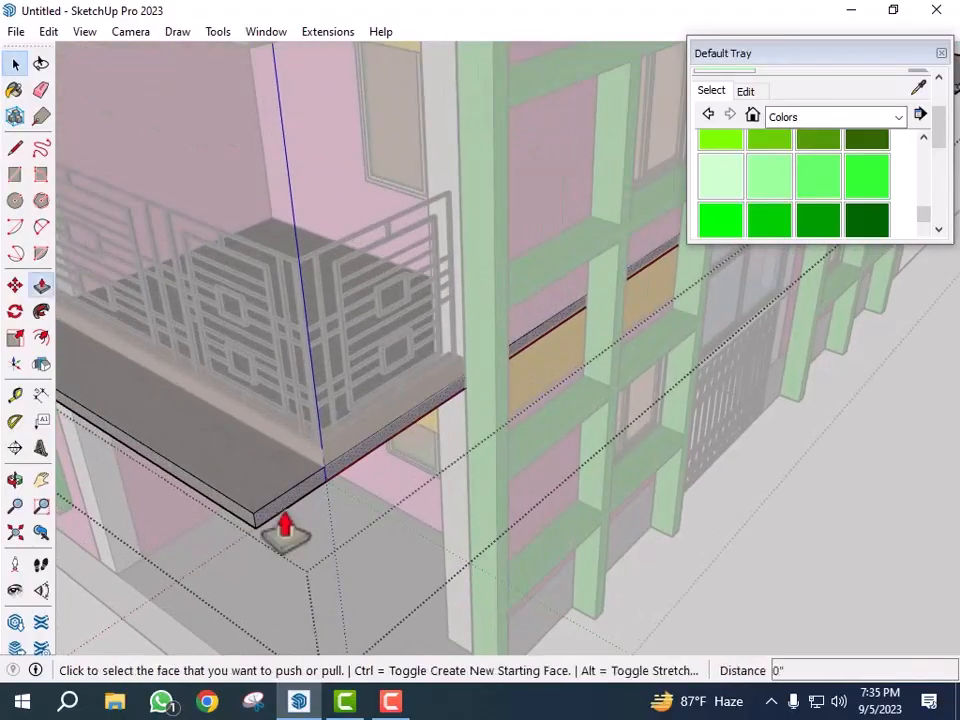
pyautogui.click(279, 523)
pyautogui.write("1'")
pyautogui.press('Return')
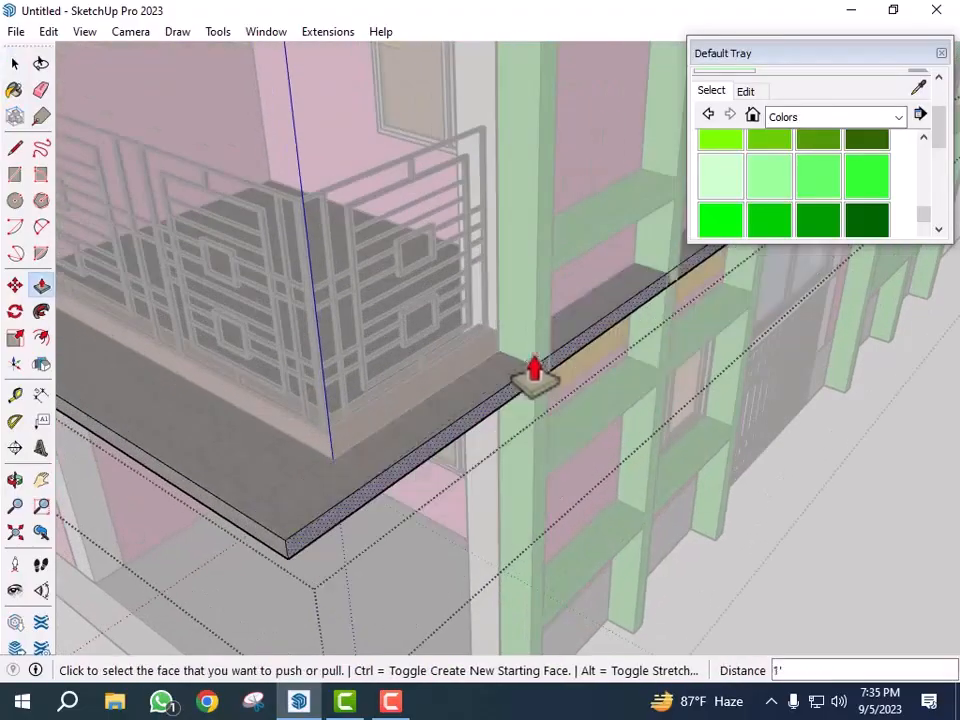
# - Split the slab edge at the green column with a line and push/pull the outer segment out 1'
pyautogui.scroll(-3, 413, 488)
pyautogui.moveTo(520, 510); pyautogui.dragTo(624, 480, button='middle')
pyautogui.scroll(10, 401, 418)
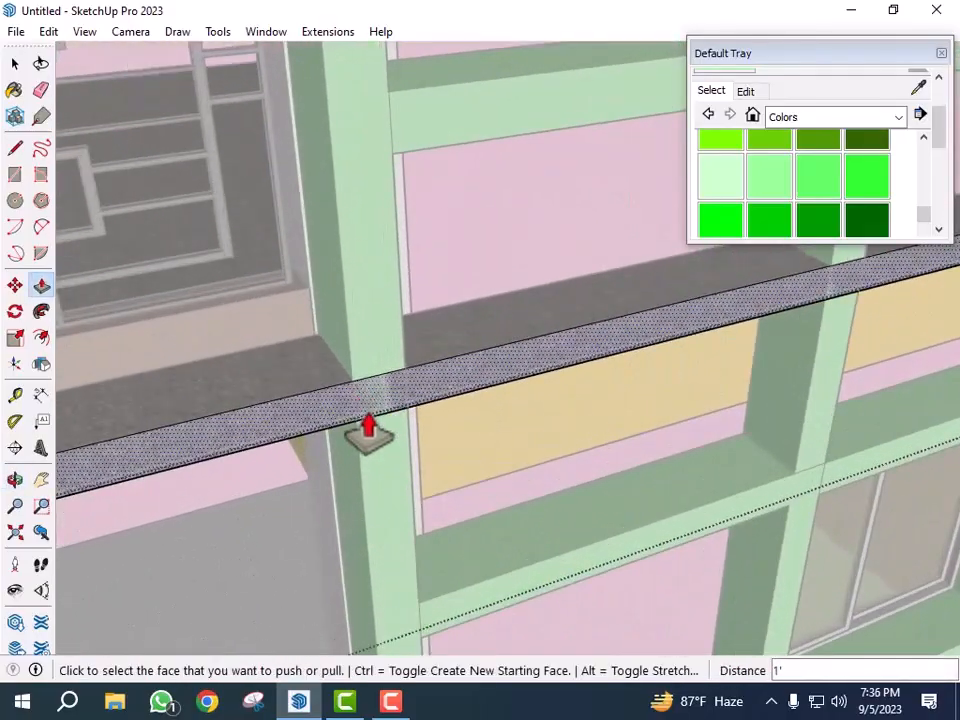
pyautogui.press('l')
pyautogui.click(351, 380)
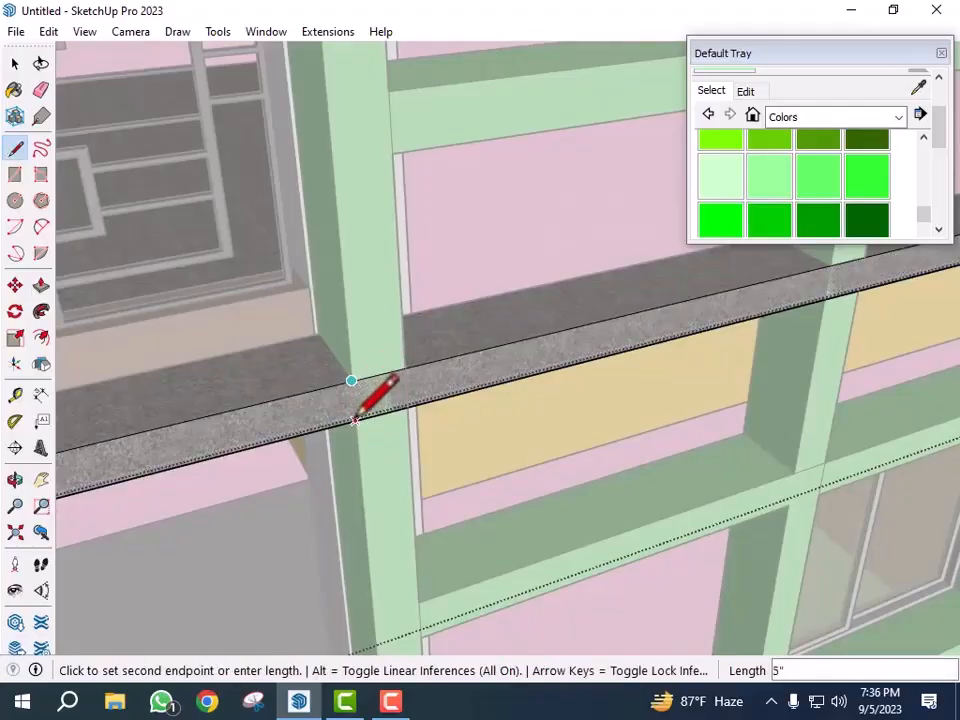
pyautogui.click(355, 421)
pyautogui.scroll(-3, 499, 471)
pyautogui.press('space')
pyautogui.press('p')
pyautogui.click(287, 447)
pyautogui.moveTo(292, 455); pyautogui.dragTo(371, 497)
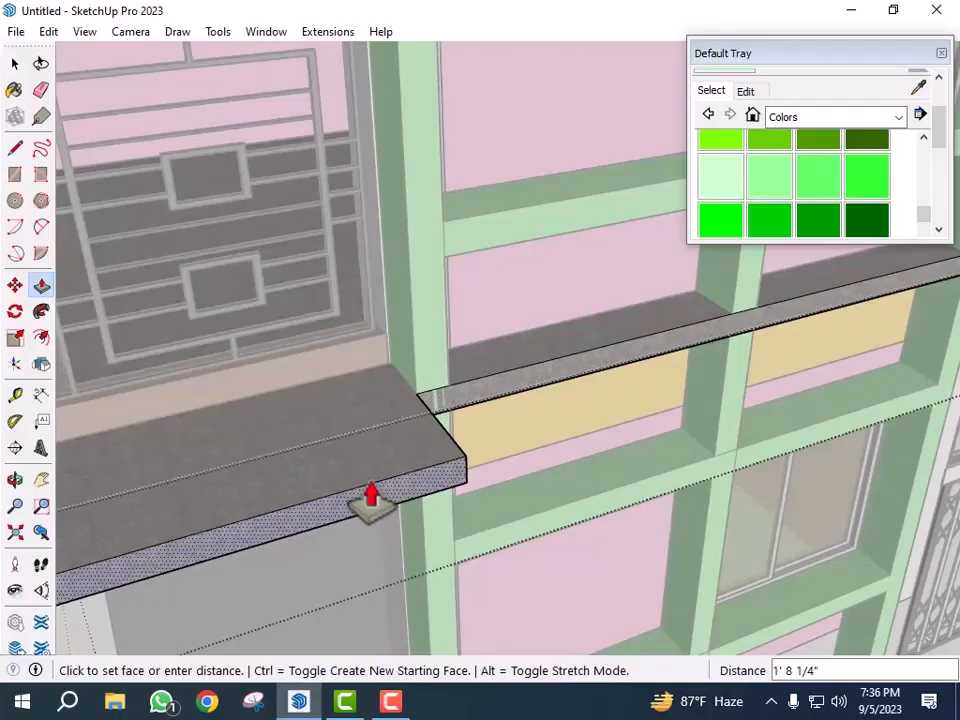
pyautogui.press('Return')
# - Orbit and zoom around the house to examine the extended slabs around the balcony
pyautogui.scroll(-3, 502, 482)
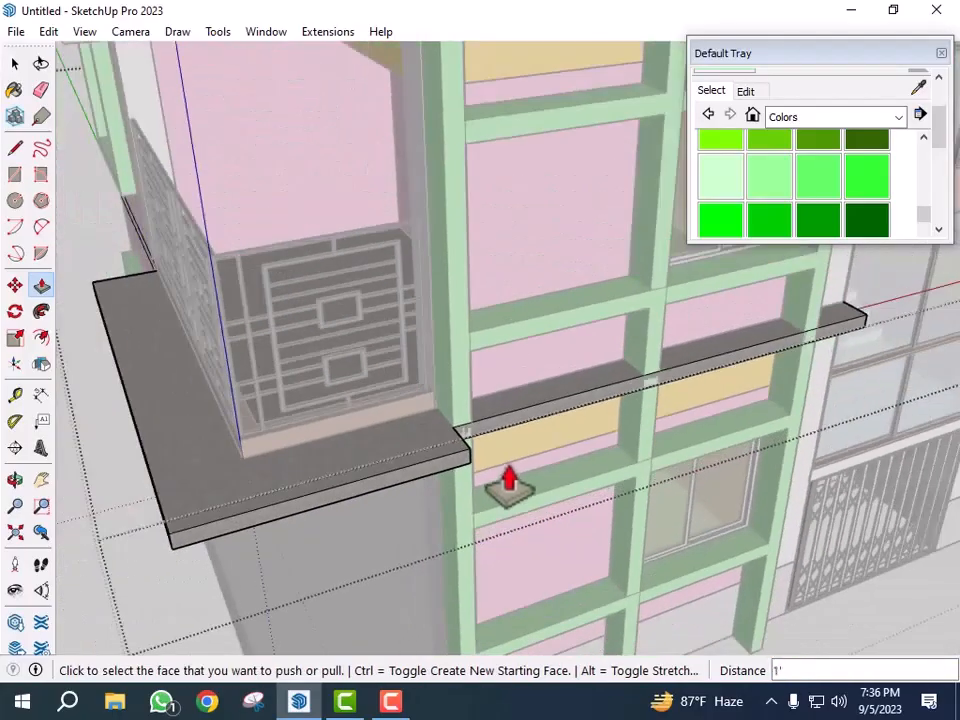
pyautogui.press('space')
pyautogui.scroll(-4, 430, 457)
pyautogui.click(568, 552)
pyautogui.scroll(-3, 660, 585)
pyautogui.moveTo(705, 574); pyautogui.dragTo(711, 542, button='middle')
pyautogui.scroll(3, 523, 585)
pyautogui.moveTo(525, 585); pyautogui.dragTo(557, 561, button='middle')
pyautogui.scroll(3, 557, 561)
pyautogui.moveTo(807, 547); pyautogui.dragTo(643, 542, button='middle')
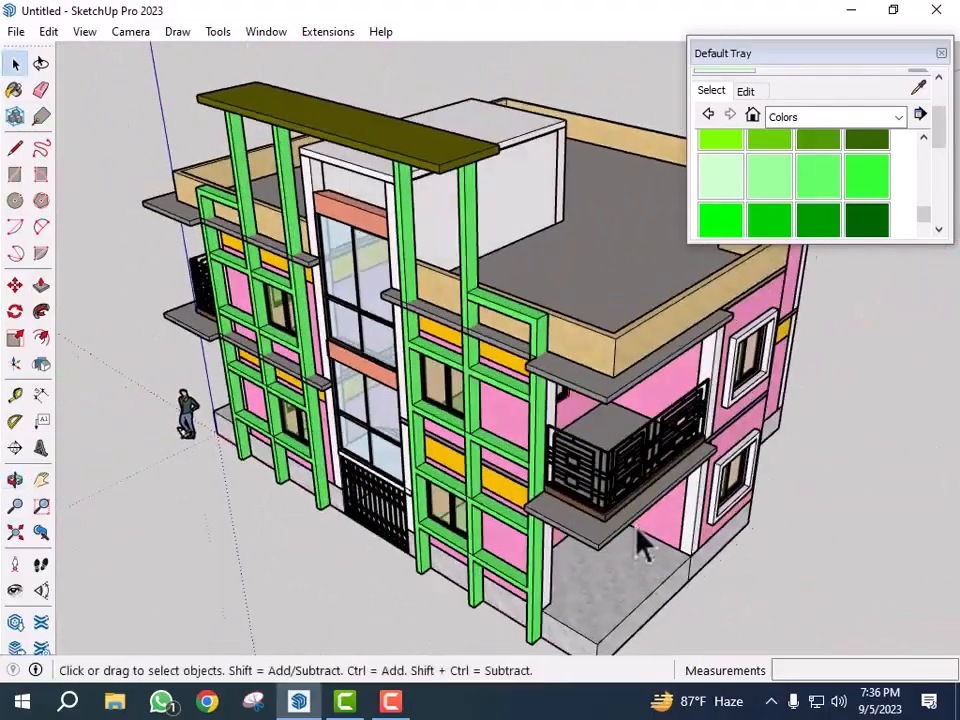
pyautogui.scroll(6, 640, 540)
pyautogui.scroll(-2, 560, 500)
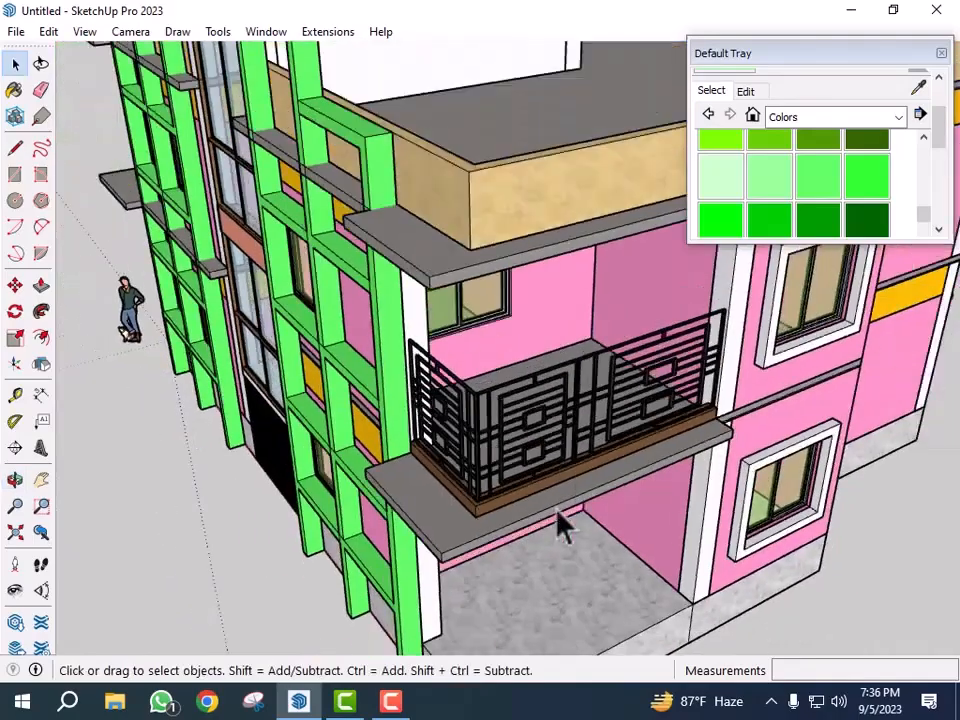
pyautogui.scroll(-1, 524, 365)
pyautogui.moveTo(524, 365); pyautogui.dragTo(467, 364, button='middle')
pyautogui.scroll(-2, 631, 364)
pyautogui.scroll(2, 498, 342)
pyautogui.scroll(-1, 422, 382)
pyautogui.moveTo(425, 395); pyautogui.dragTo(510, 379, button='middle')
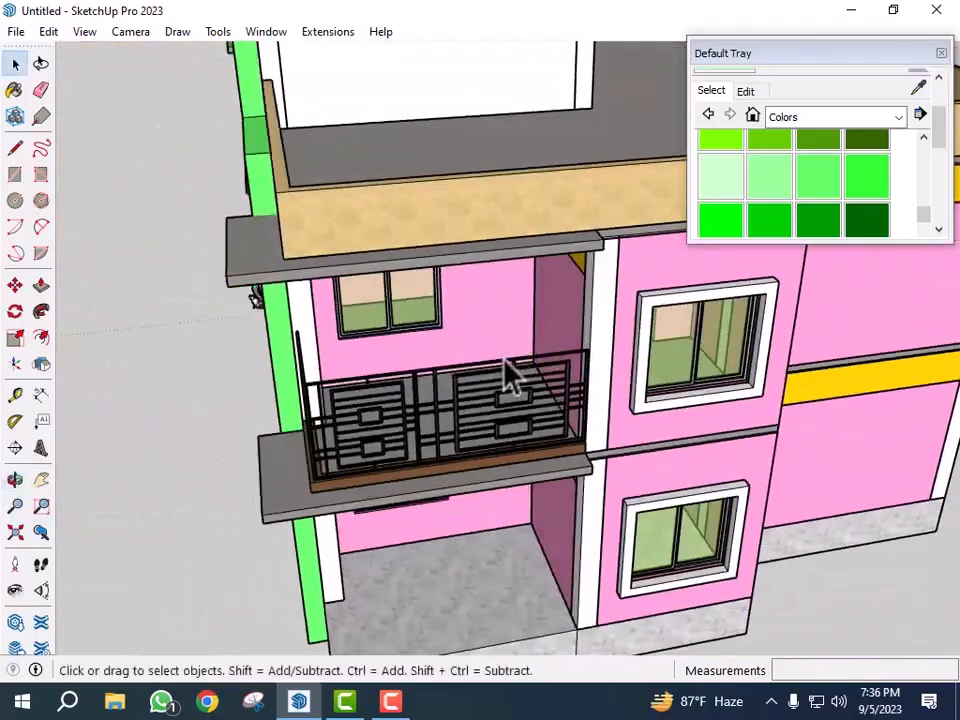
pyautogui.scroll(2, 491, 326)
pyautogui.moveTo(467, 332); pyautogui.dragTo(660, 456, button='middle')
pyautogui.scroll(-2, 446, 302)
pyautogui.scroll(-1, 526, 443)
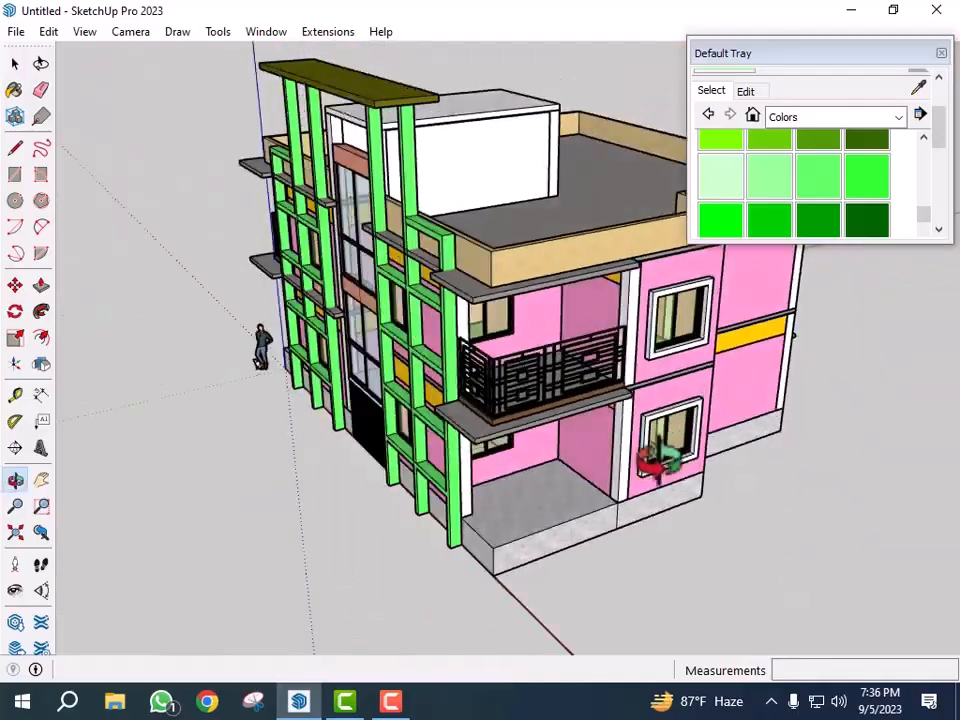
pyautogui.scroll(3, 553, 429)
pyautogui.scroll(-1, 437, 345)
pyautogui.scroll(-1, 437, 345)
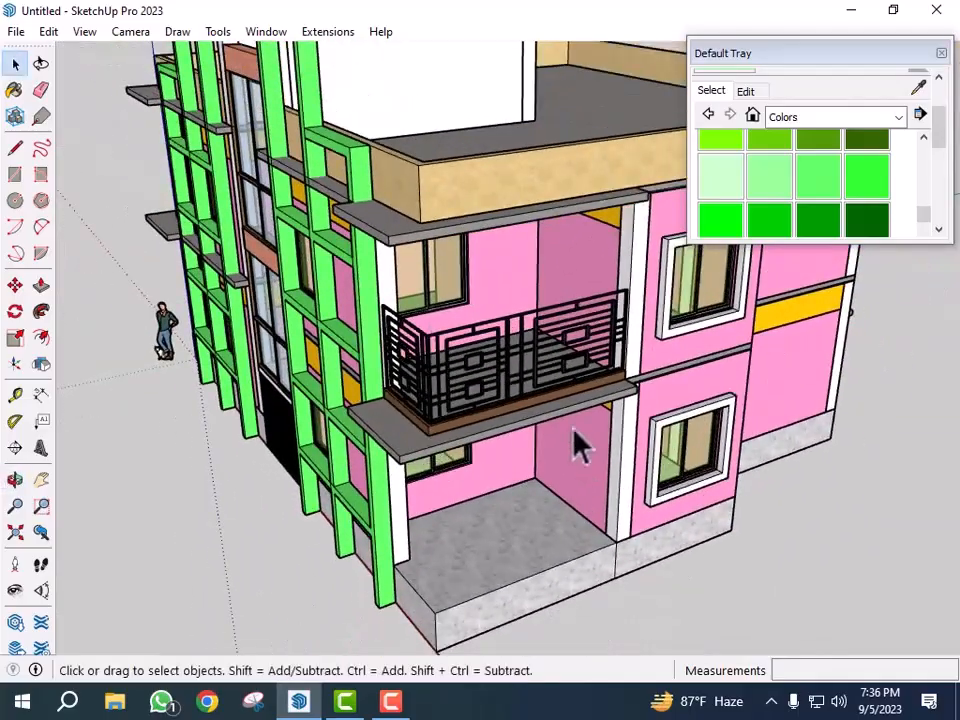
pyautogui.moveTo(521, 418); pyautogui.dragTo(550, 482, button='middle')
pyautogui.scroll(4, 547, 470)
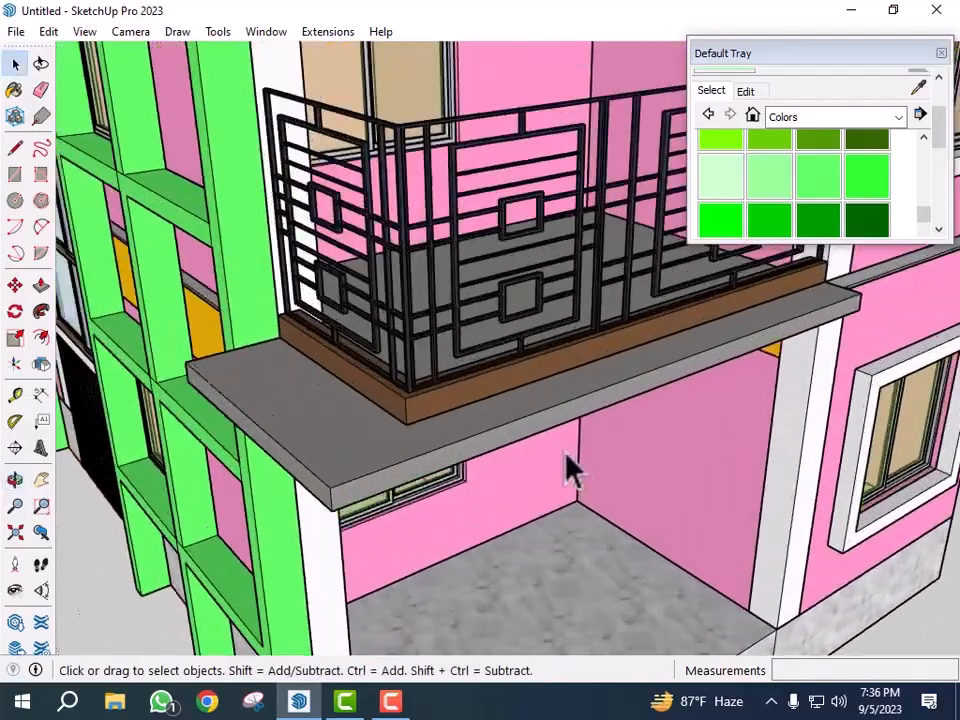
pyautogui.press('t')
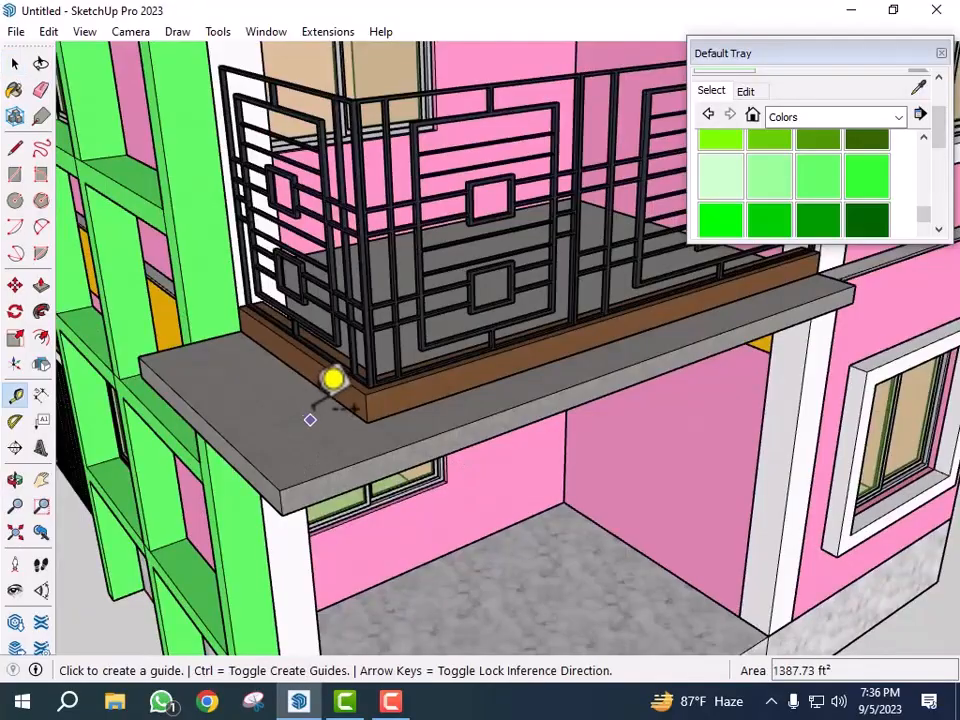
pyautogui.click(334, 399)
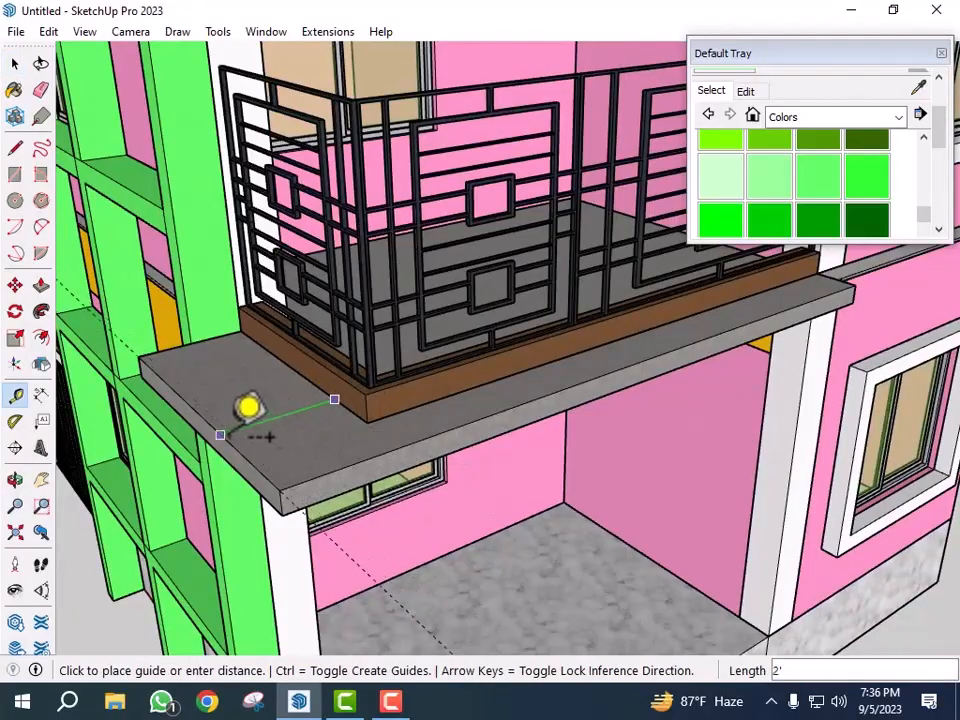
pyautogui.press('space')
pyautogui.scroll(3, 430, 474)
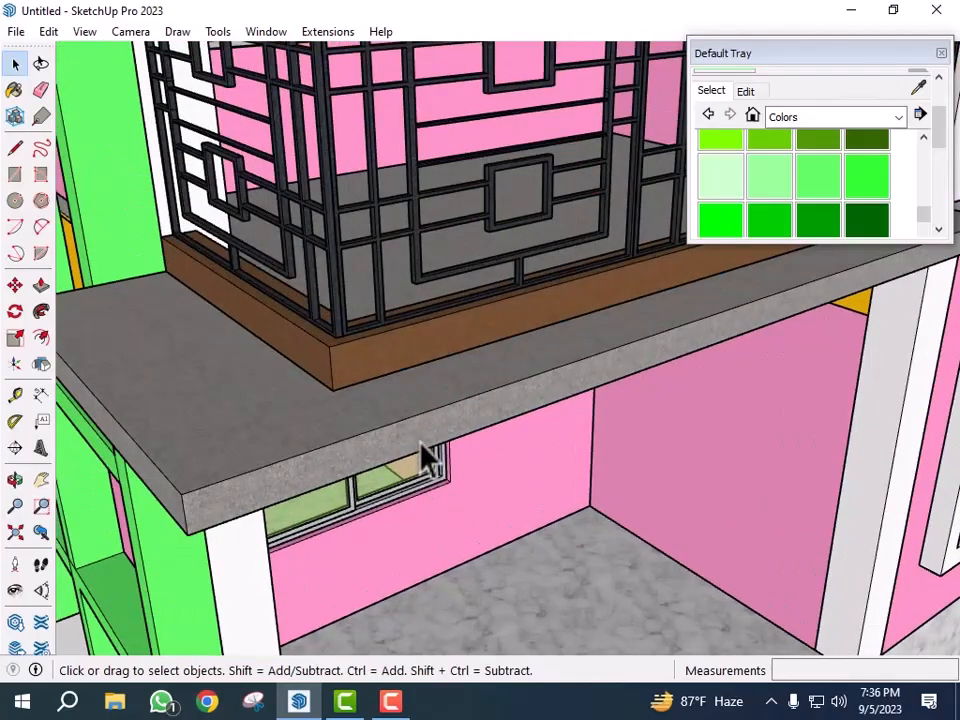
# - Push/Pull the lower slab's front face out 12 inches
pyautogui.doubleClick(420, 441)
pyautogui.doubleClick(430, 428)
pyautogui.tripleClick(430, 428)
pyautogui.click(430, 428)
pyautogui.press('p')
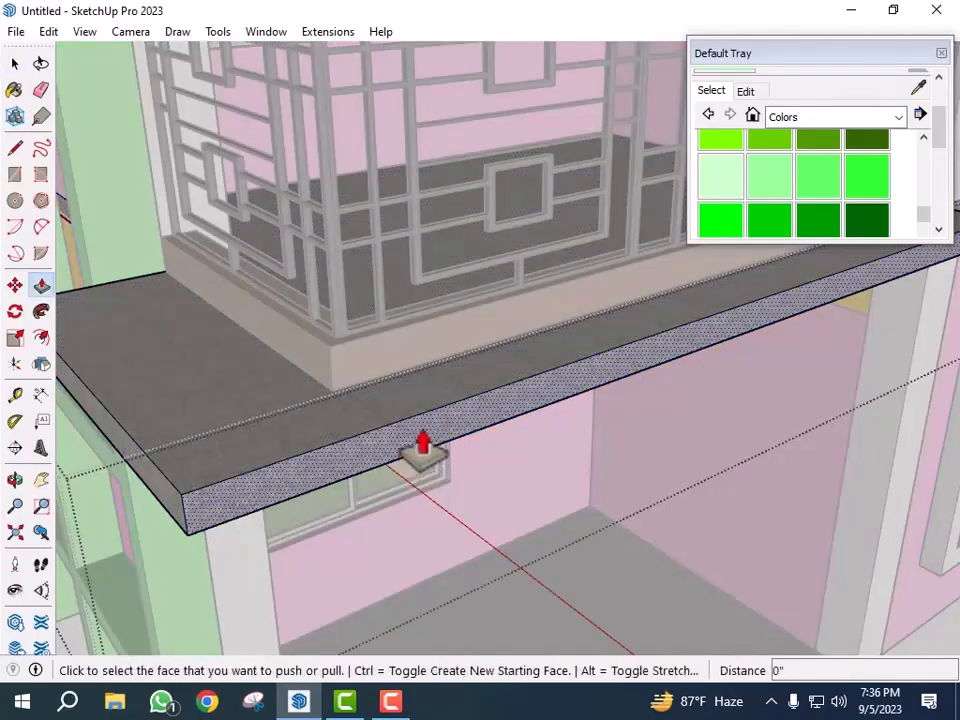
pyautogui.click(432, 445)
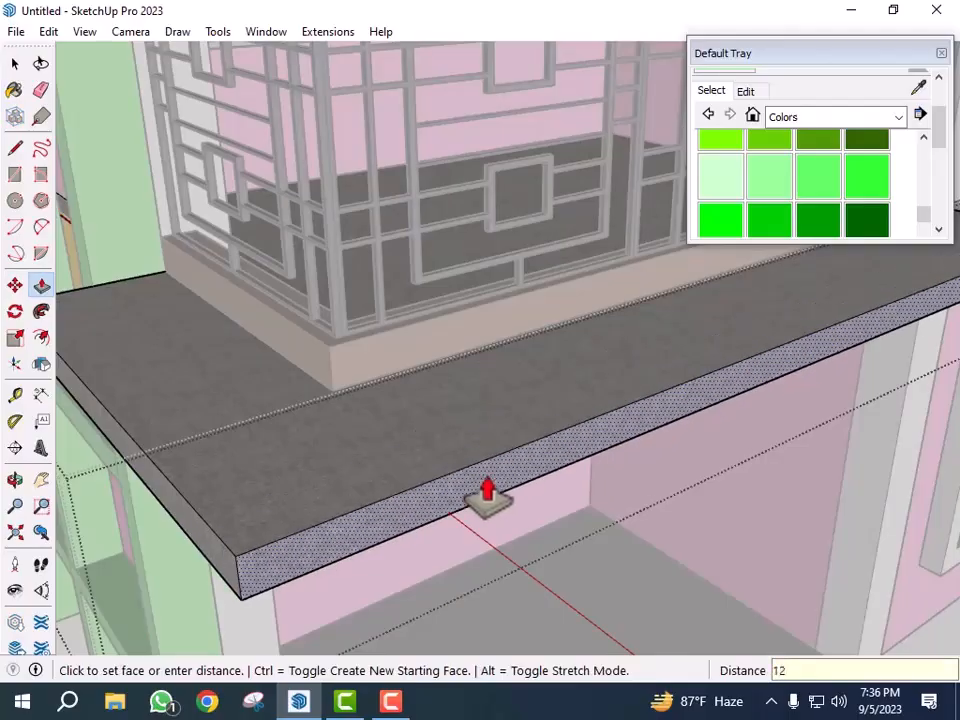
pyautogui.press('Return')
pyautogui.scroll(-4, 493, 446)
pyautogui.press('space')
pyautogui.click(594, 433)
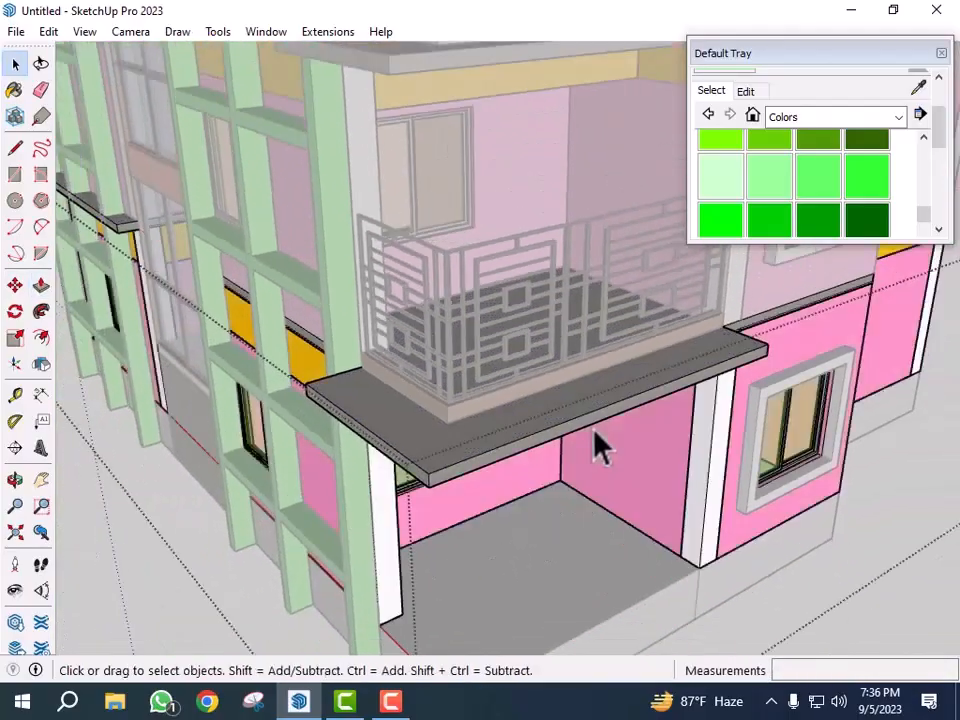
# - Orbit and zoom around the house to examine the balcony slab beside the green column frame
pyautogui.click(604, 445)
pyautogui.scroll(-3, 648, 518)
pyautogui.moveTo(650, 535); pyautogui.dragTo(420, 465, button='middle')
pyautogui.scroll(4, 430, 458)
pyautogui.scroll(-4, 392, 450)
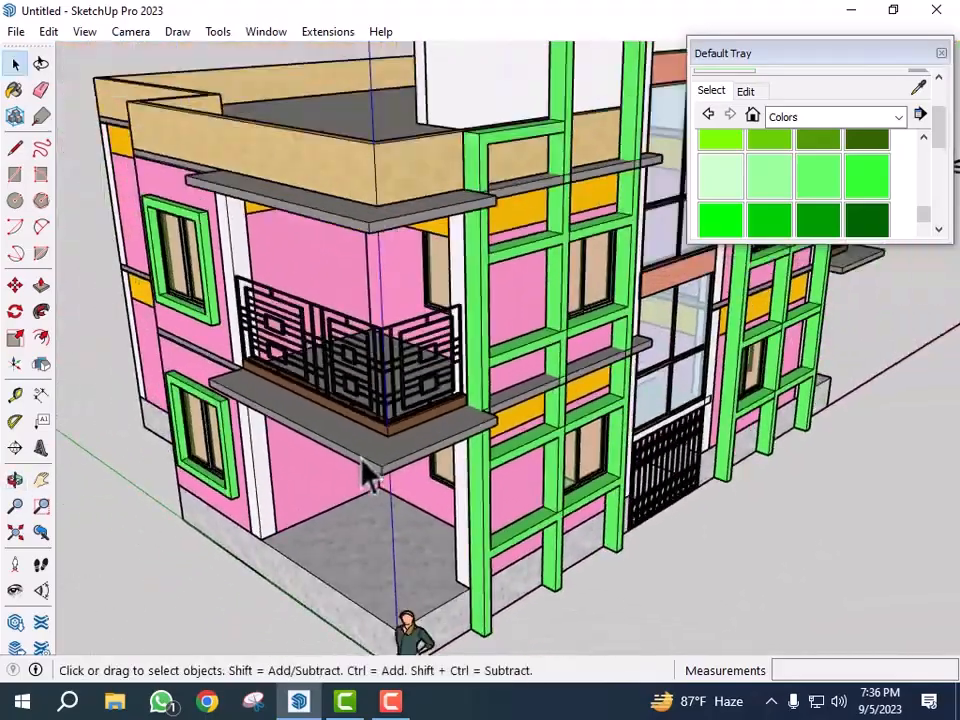
pyautogui.moveTo(697, 487); pyautogui.dragTo(913, 450, button='middle')
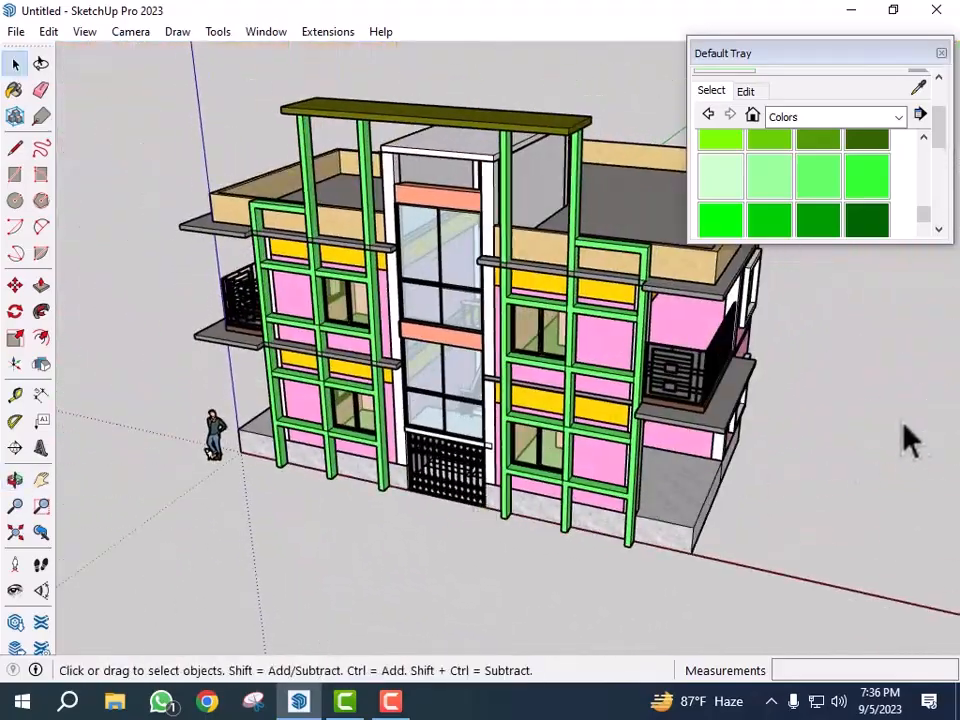
pyautogui.scroll(3, 850, 450)
pyautogui.moveTo(791, 447); pyautogui.dragTo(478, 390, button='middle')
pyautogui.scroll(3, 590, 380)
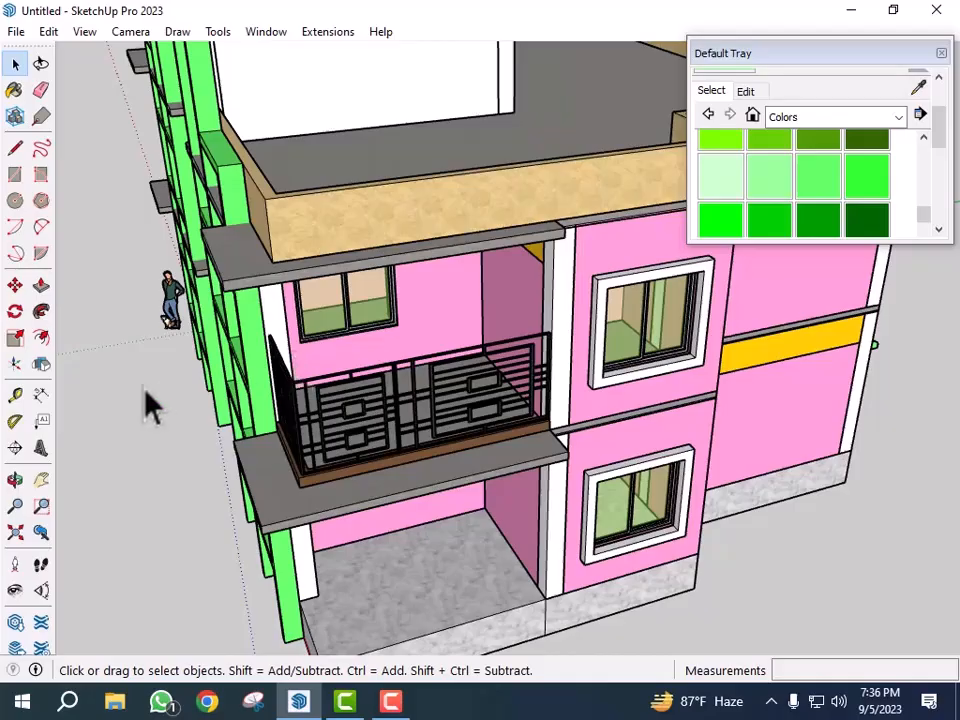
pyautogui.moveTo(183, 545); pyautogui.dragTo(450, 546, button='middle')
pyautogui.scroll(6, 529, 563)
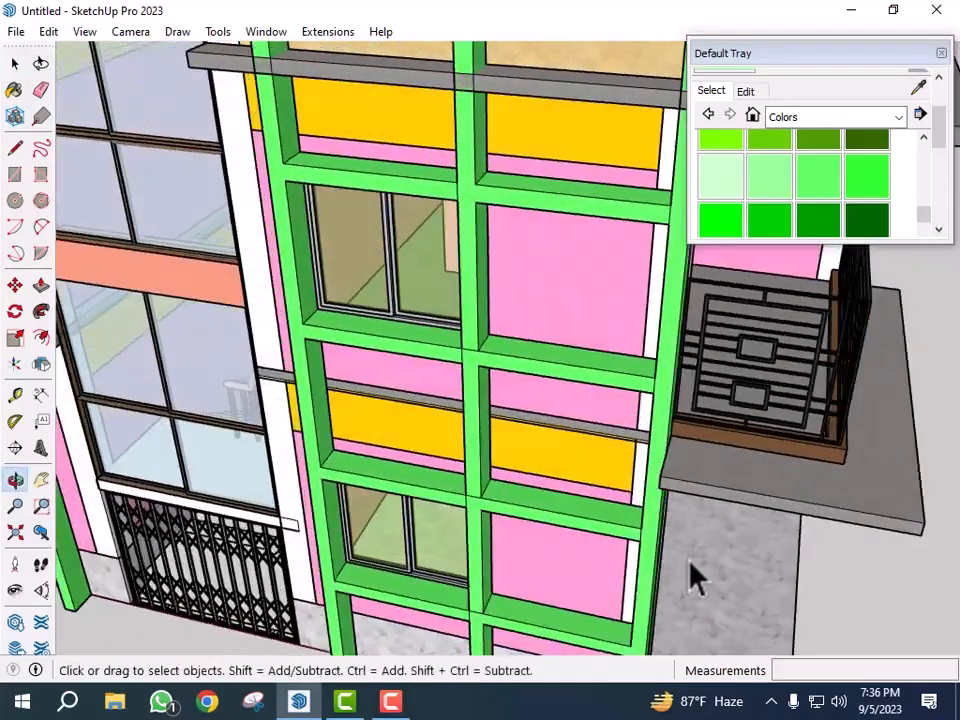
pyautogui.scroll(3, 664, 407)
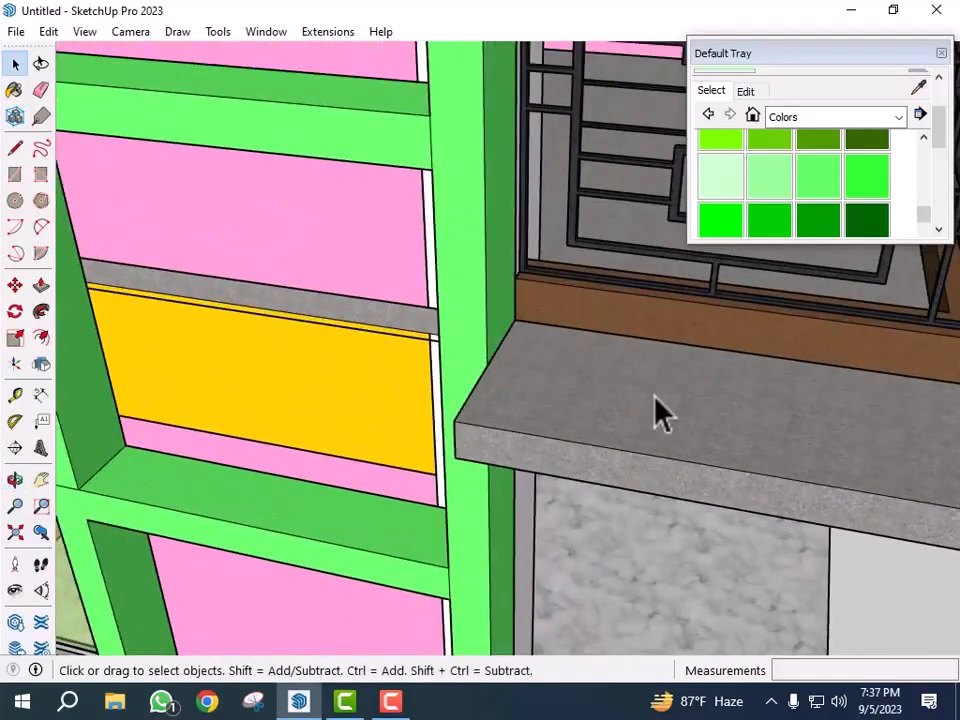
# - Place guides 6 inches in from each outer edge of the balcony slab with the Tape Measure
pyautogui.press('t')
pyautogui.click(487, 364)
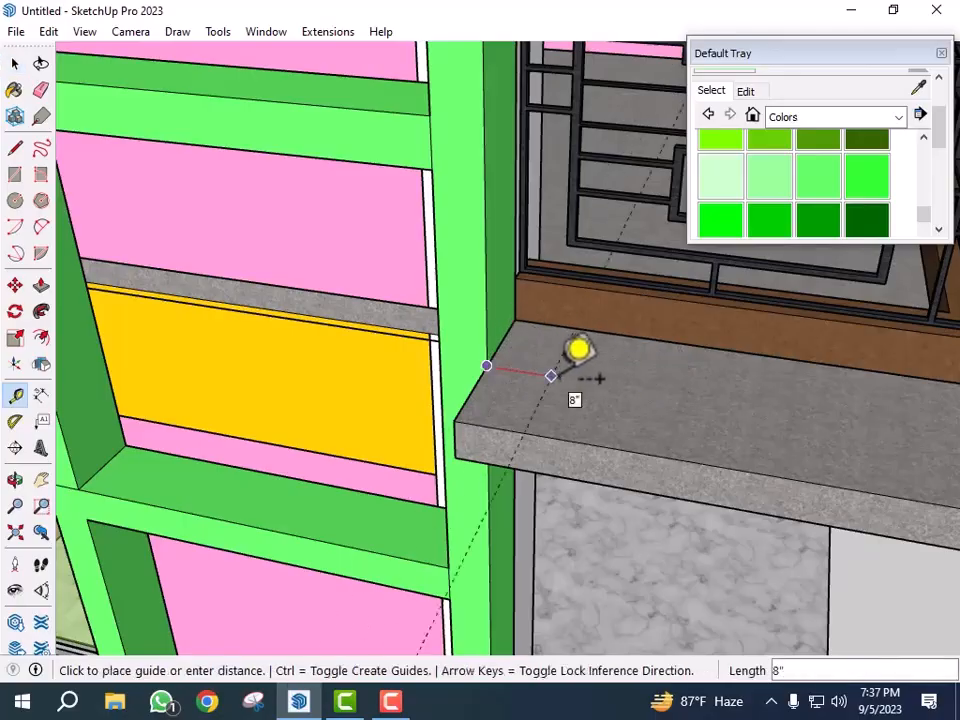
pyautogui.press('Return')
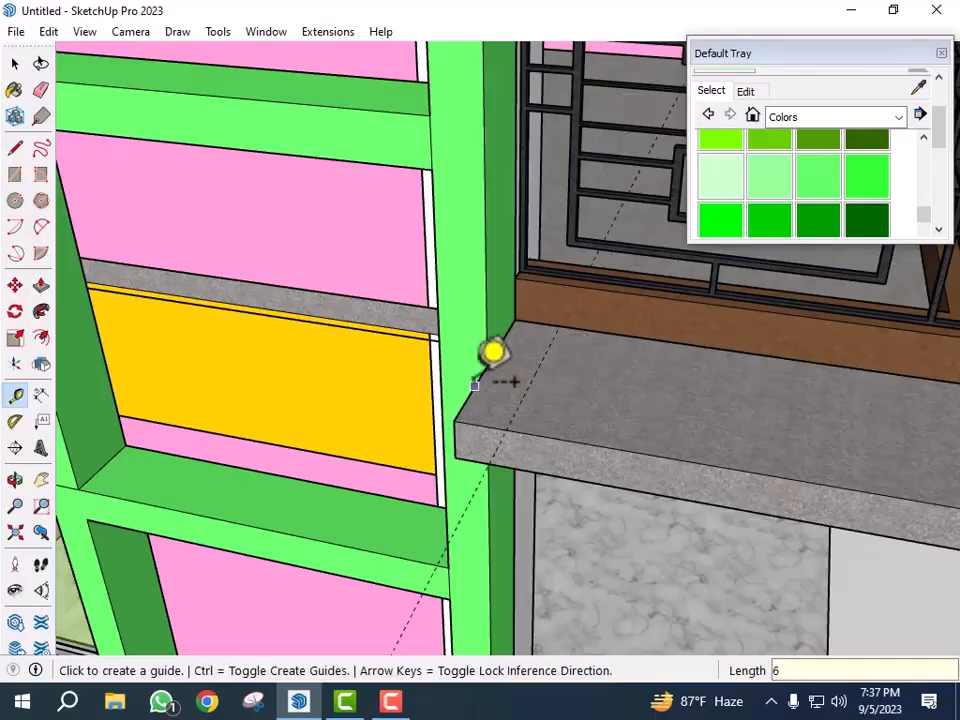
pyautogui.scroll(-3, 475, 385)
pyautogui.moveTo(408, 352); pyautogui.dragTo(515, 490, button='middle')
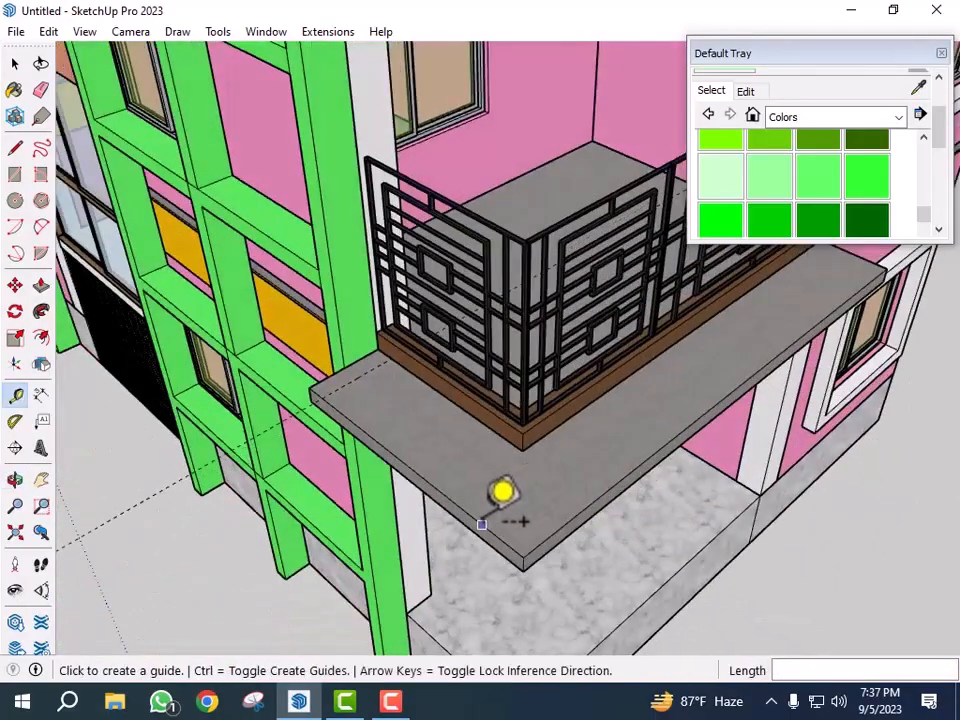
pyautogui.click(482, 524)
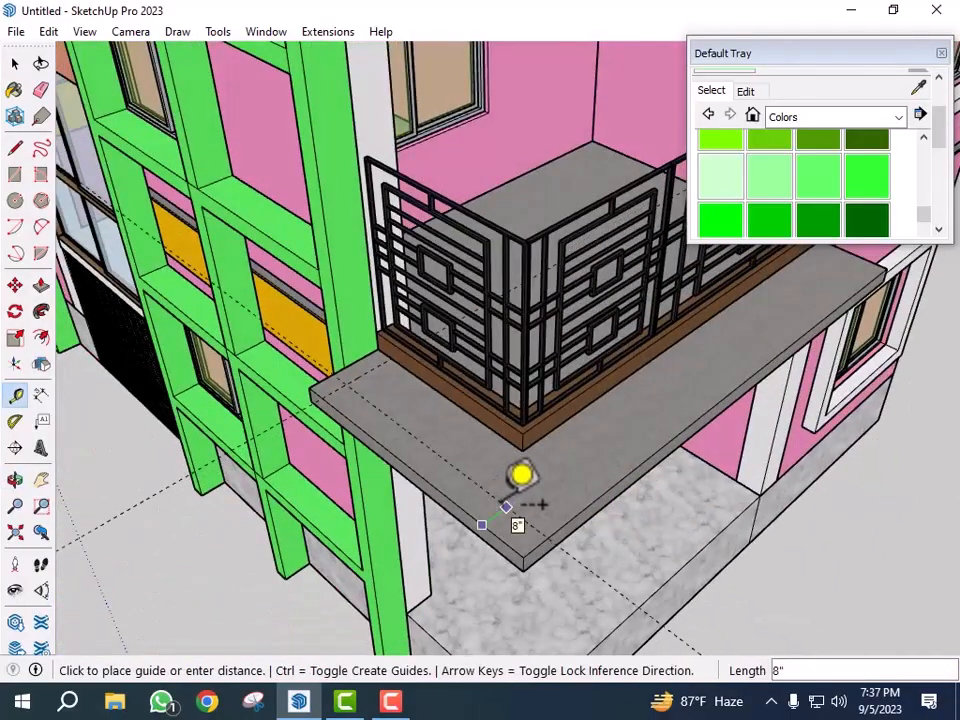
pyautogui.write('6')
pyautogui.press('Return')
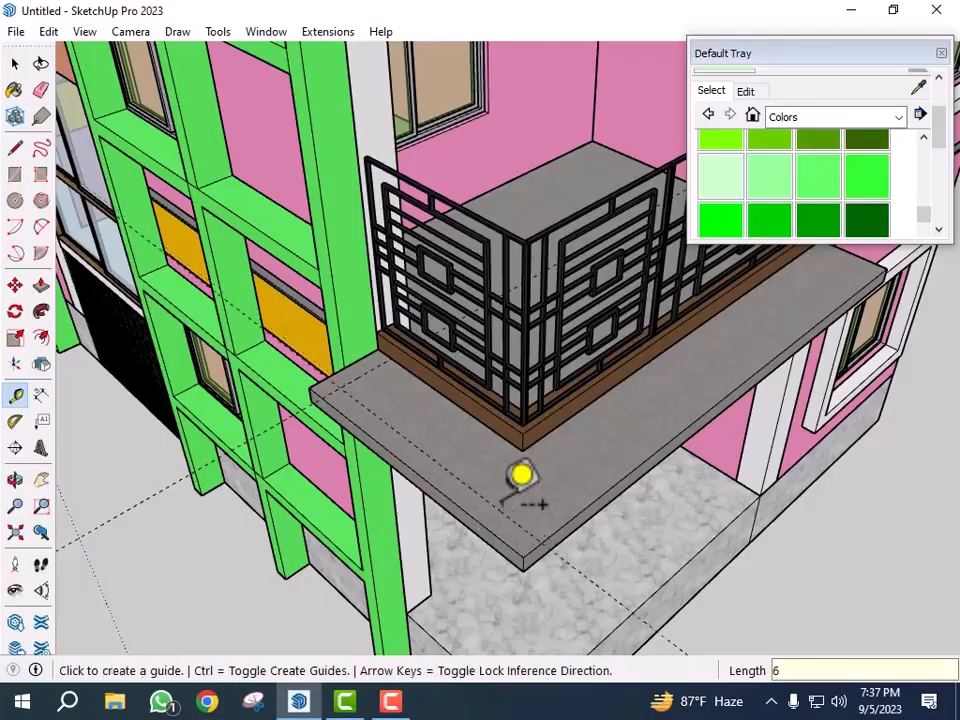
pyautogui.click(601, 493)
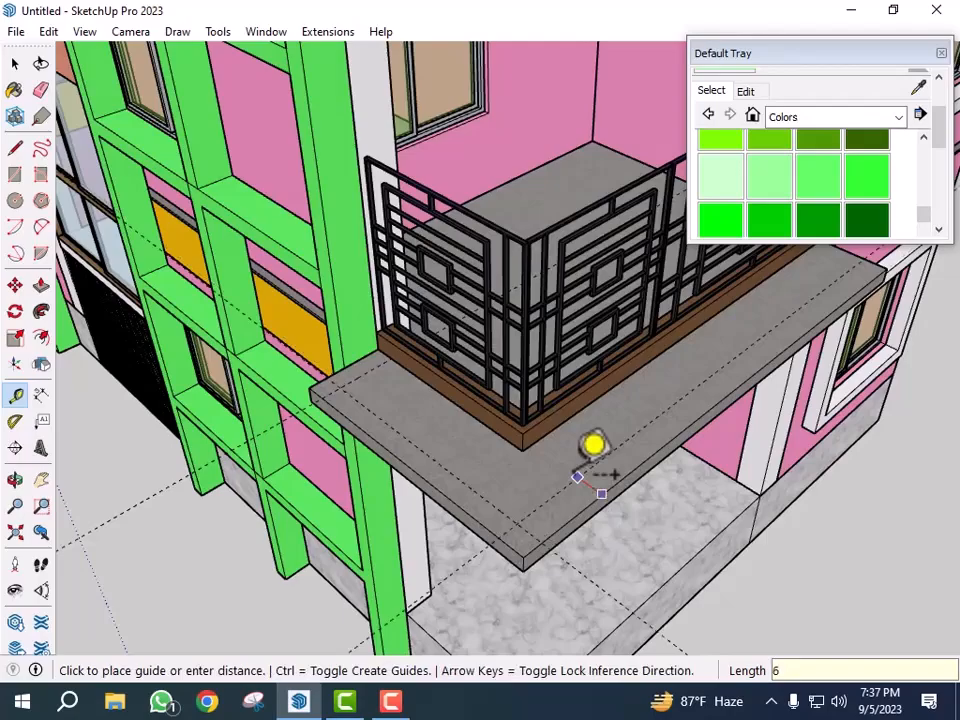
pyautogui.press('Return')
pyautogui.scroll(-3, 497, 528)
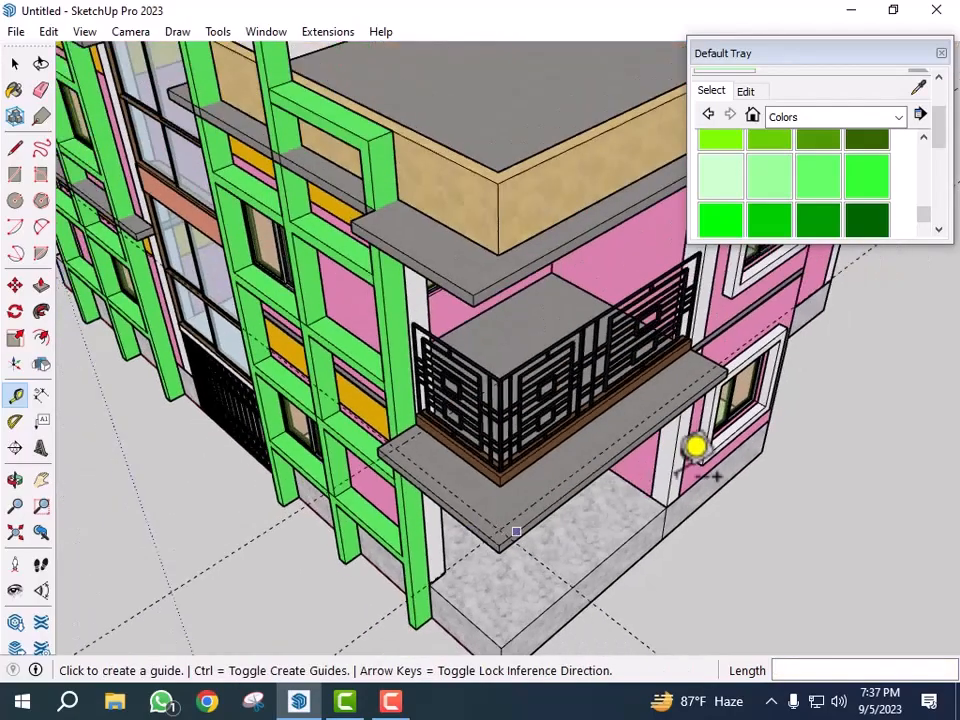
pyautogui.moveTo(652, 476); pyautogui.dragTo(469, 494, button='middle')
pyautogui.scroll(4, 532, 433)
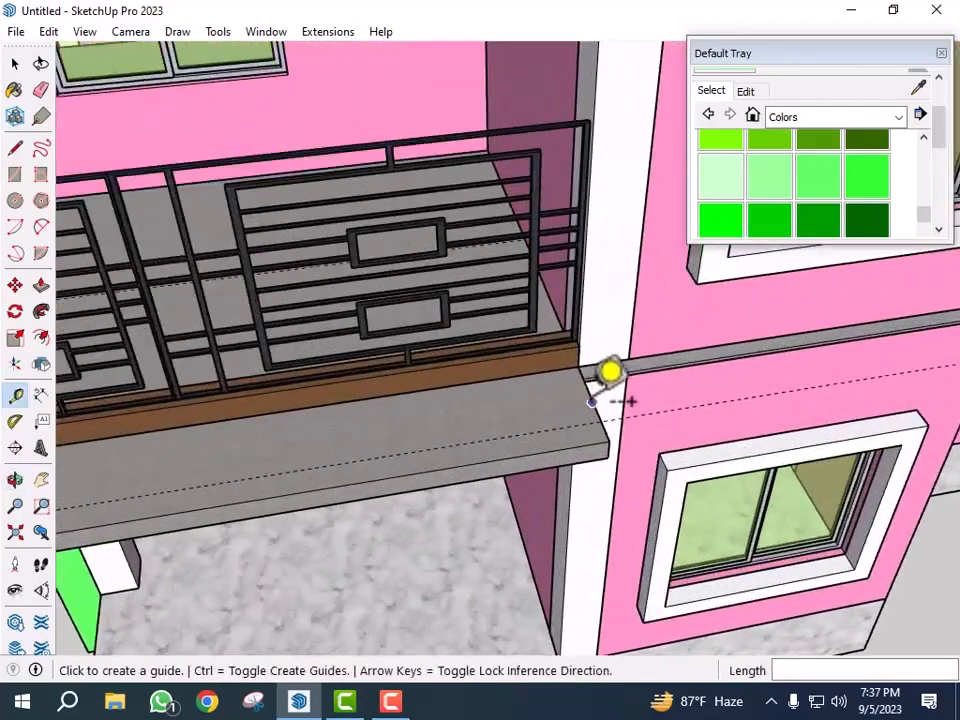
pyautogui.click(598, 374)
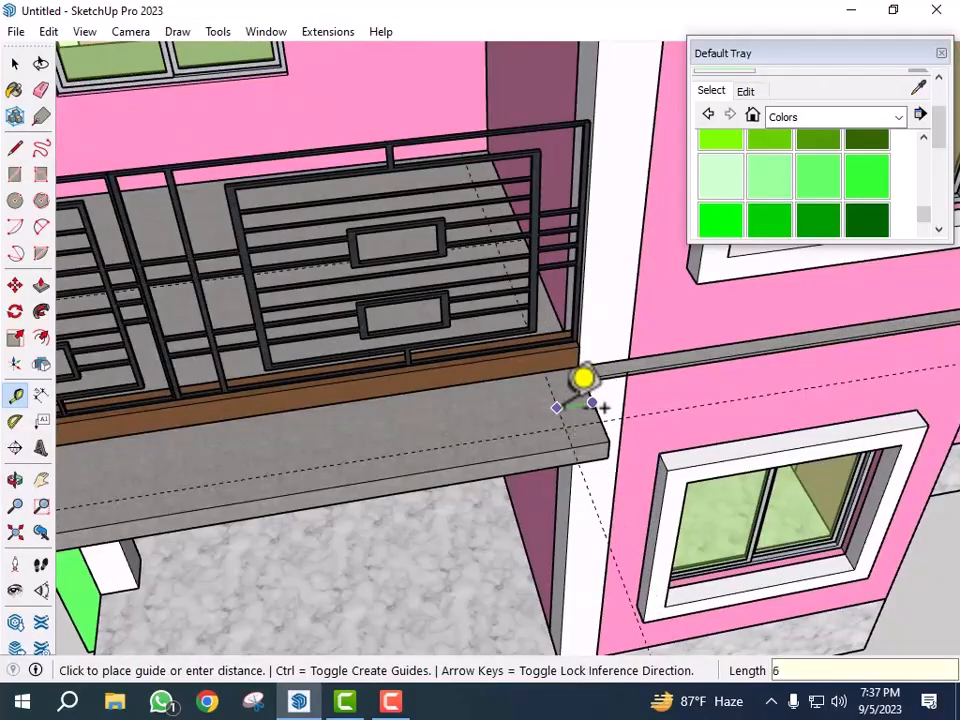
pyautogui.press('Return')
pyautogui.press('space')
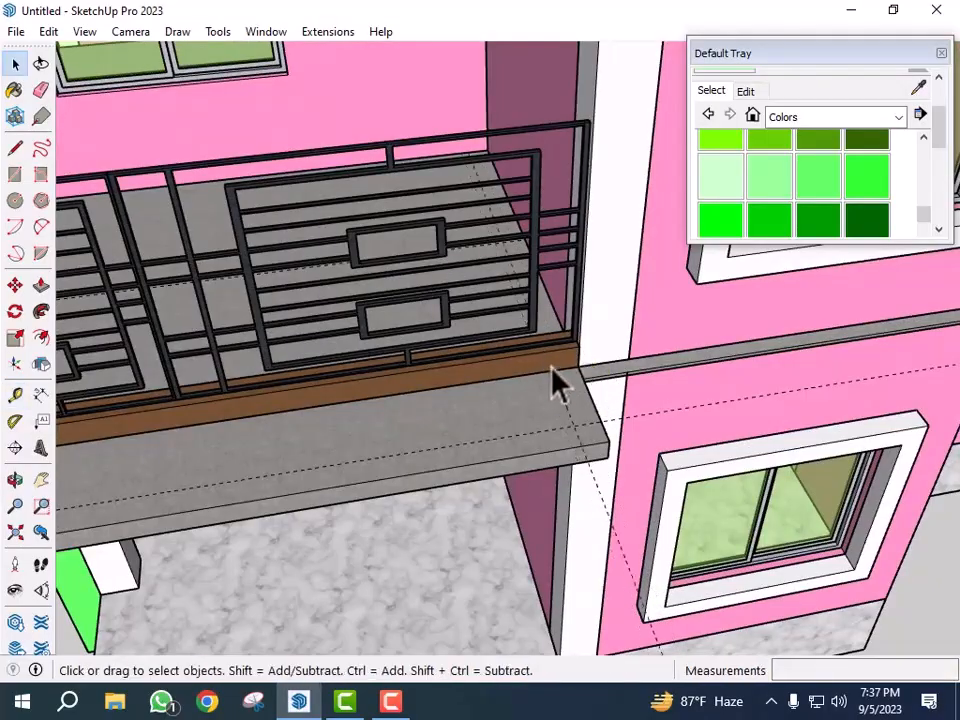
# - Draw lines along the guides to outline a 6-inch border strip around the balcony slab
pyautogui.press('l')
pyautogui.scroll(2, 556, 370)
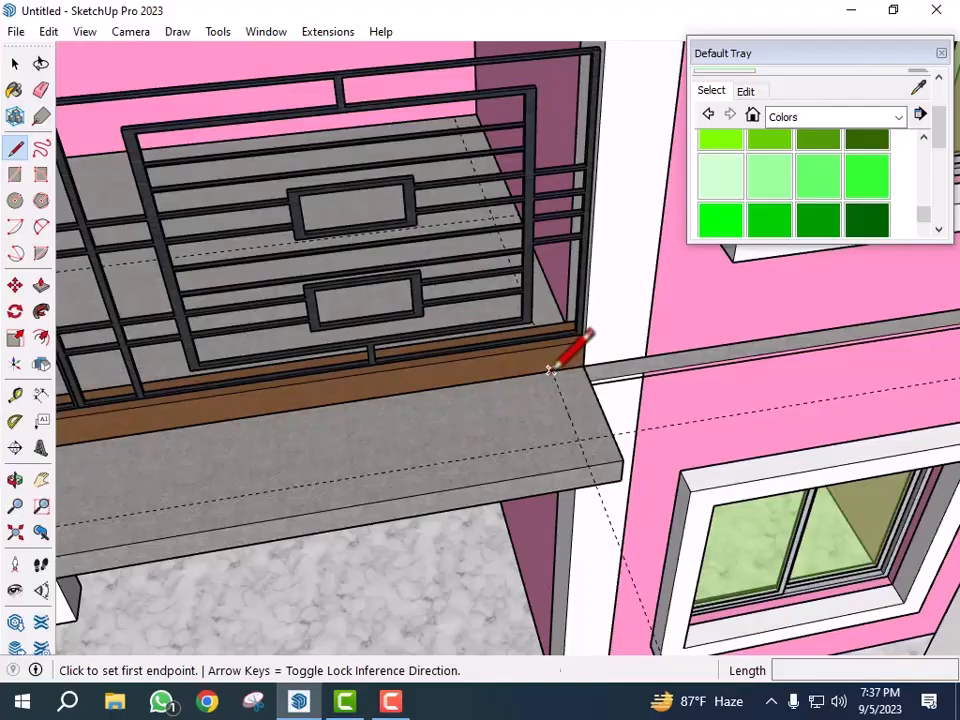
pyautogui.click(549, 370)
pyautogui.scroll(-3, 578, 440)
pyautogui.moveTo(853, 392); pyautogui.dragTo(583, 459, button='middle')
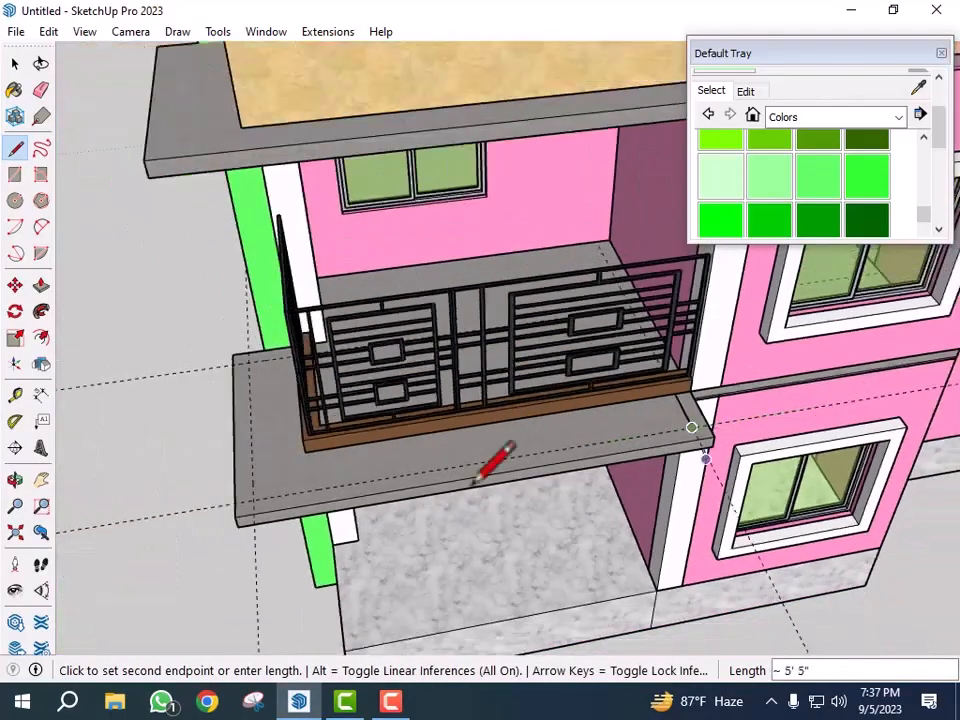
pyautogui.scroll(4, 253, 499)
pyautogui.scroll(-5, 262, 503)
pyautogui.moveTo(557, 516)
pyautogui.mouseDown(button='middle')
pyautogui.moveTo(525, 574)
pyautogui.moveTo(546, 500)
pyautogui.mouseUp(button='middle')
pyautogui.scroll(5, 544, 499)
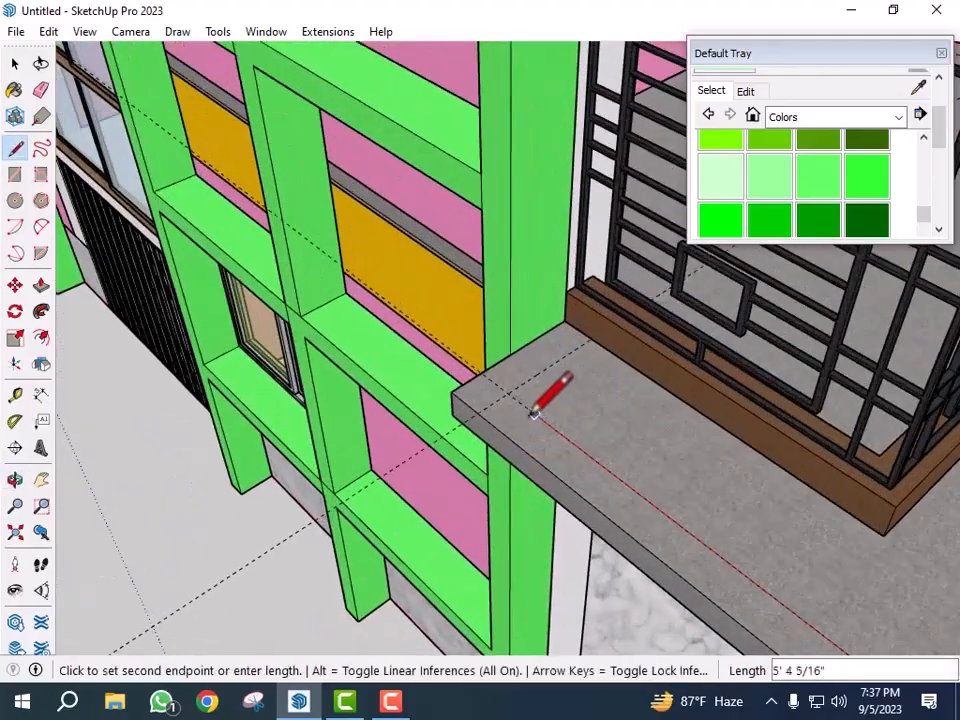
pyautogui.click(507, 394)
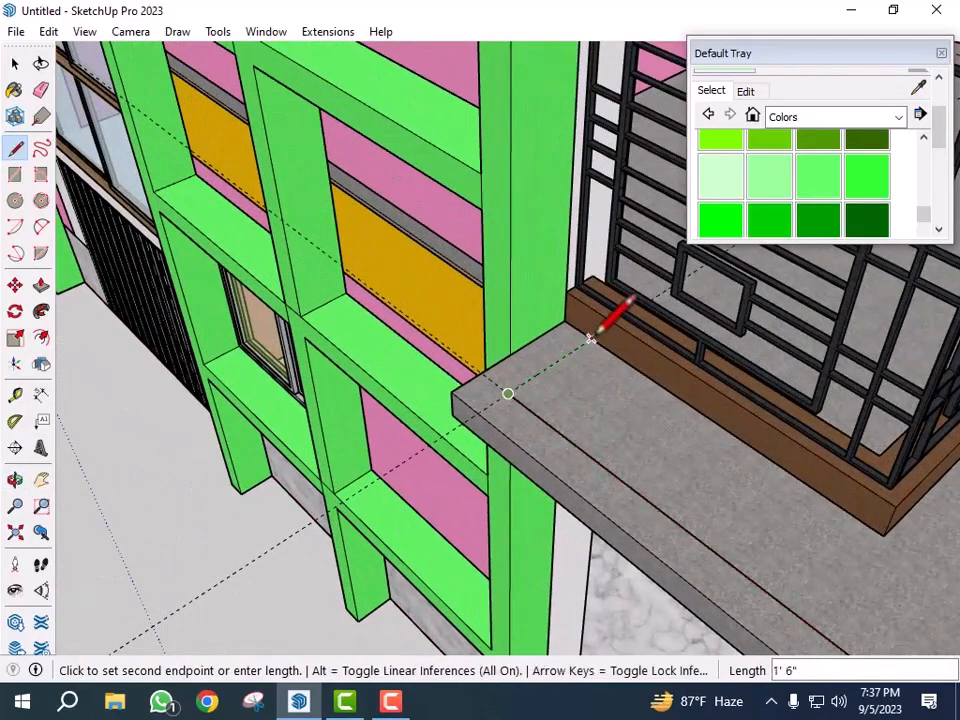
pyautogui.click(451, 391)
pyautogui.moveTo(432, 360); pyautogui.dragTo(500, 468, button='middle')
pyautogui.click(546, 452)
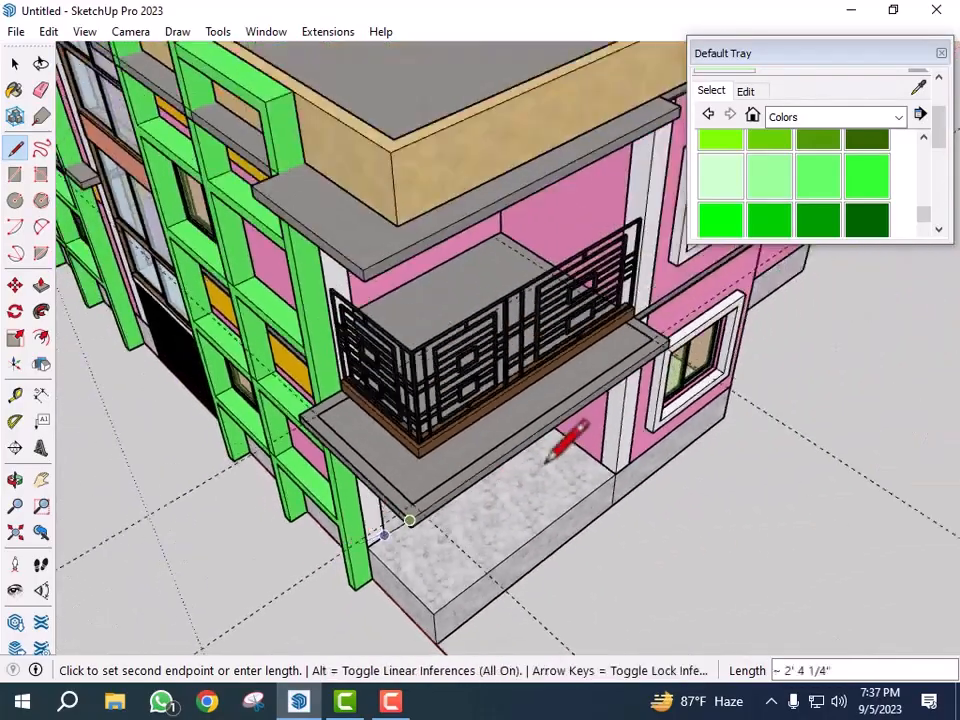
pyautogui.scroll(3, 683, 338)
pyautogui.scroll(4, 683, 340)
pyautogui.moveTo(696, 306)
pyautogui.mouseDown(button='middle')
pyautogui.moveTo(683, 443)
pyautogui.moveTo(403, 446)
pyautogui.mouseUp(button='middle')
pyautogui.scroll(2, 535, 322)
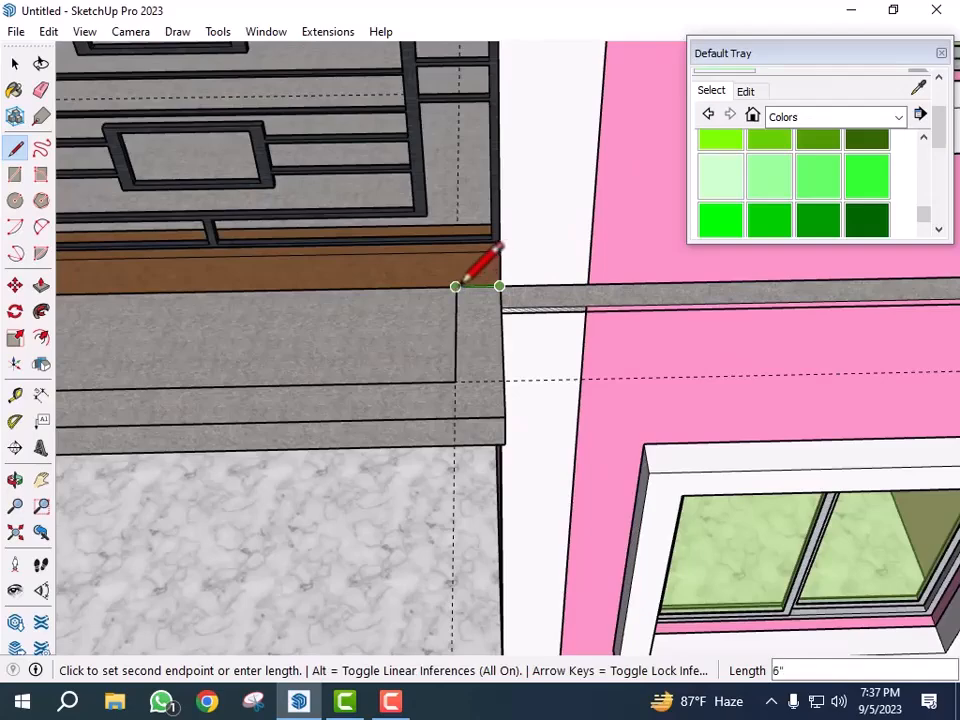
pyautogui.click(499, 286)
pyautogui.press('space')
# - Push/Pull the border strip up 12 inches to form a parapet around the balcony
pyautogui.press('p')
pyautogui.click(486, 390)
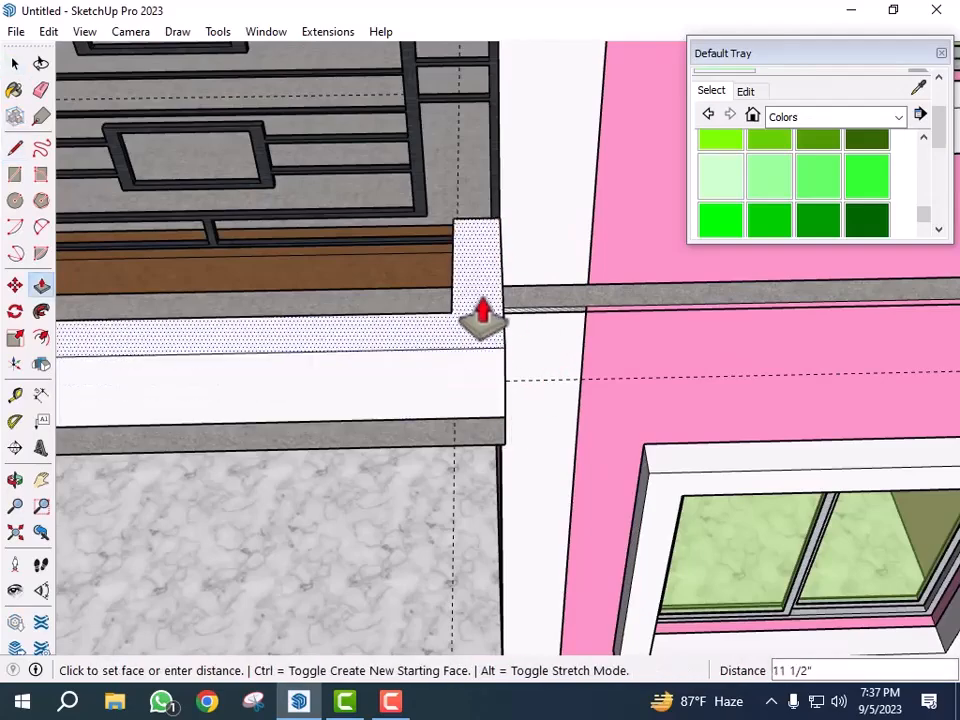
pyautogui.write('12')
pyautogui.press('Return')
pyautogui.press('space')
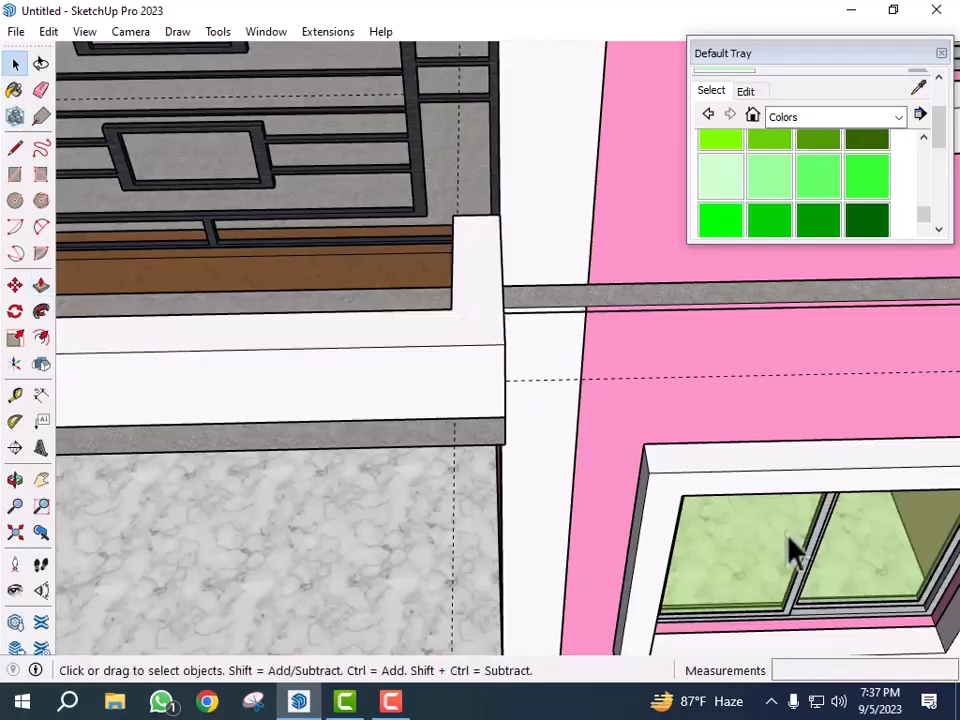
# - Push/Pull the parapet's end segment beside the green column
pyautogui.scroll(-4, 729, 450)
pyautogui.moveTo(729, 450); pyautogui.dragTo(614, 520, button='middle')
pyautogui.moveTo(877, 450); pyautogui.dragTo(446, 336, button='middle')
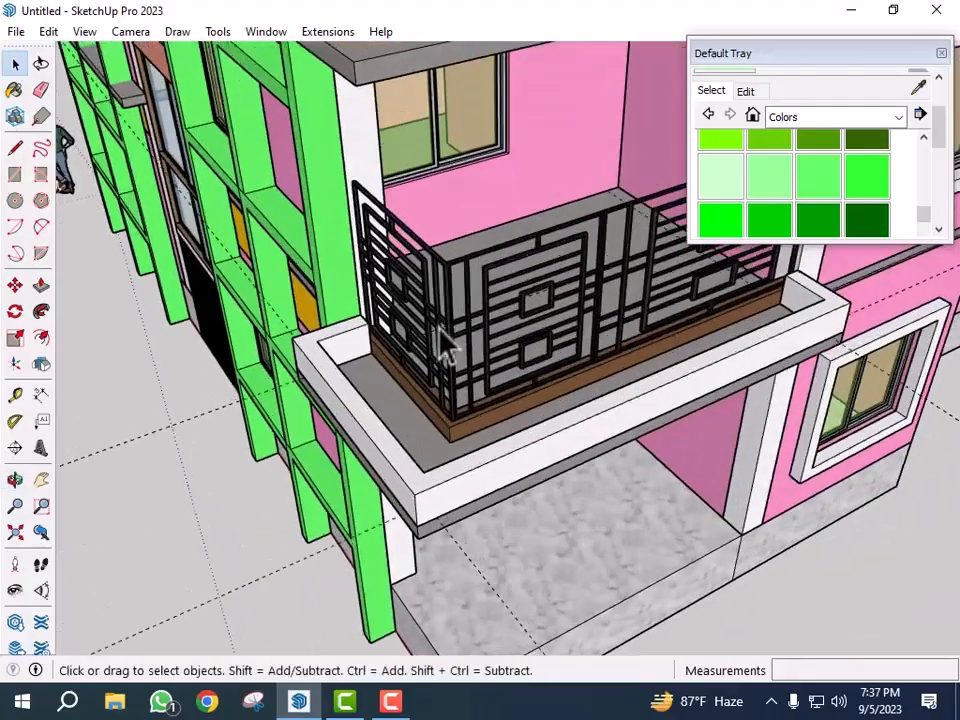
pyautogui.scroll(3, 326, 339)
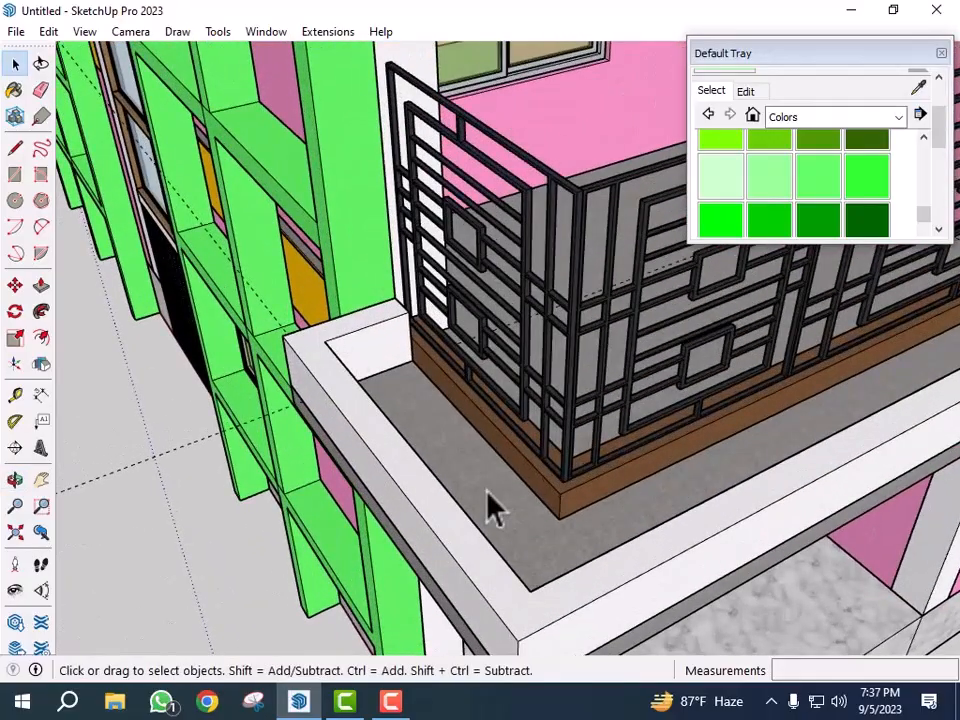
pyautogui.press('p')
pyautogui.scroll(3, 360, 350)
pyautogui.click(364, 350)
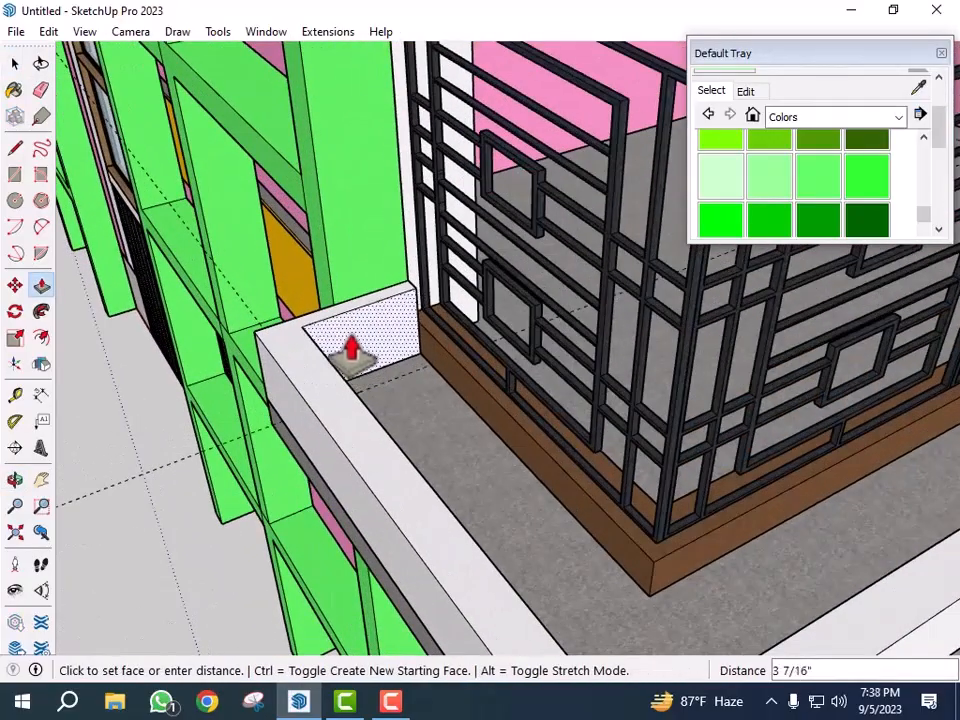
pyautogui.press('Return')
# - Push/Pull the parapet's inner face 3 inches to thicken it
pyautogui.moveTo(521, 485); pyautogui.dragTo(265, 495, button='middle')
pyautogui.click(315, 525)
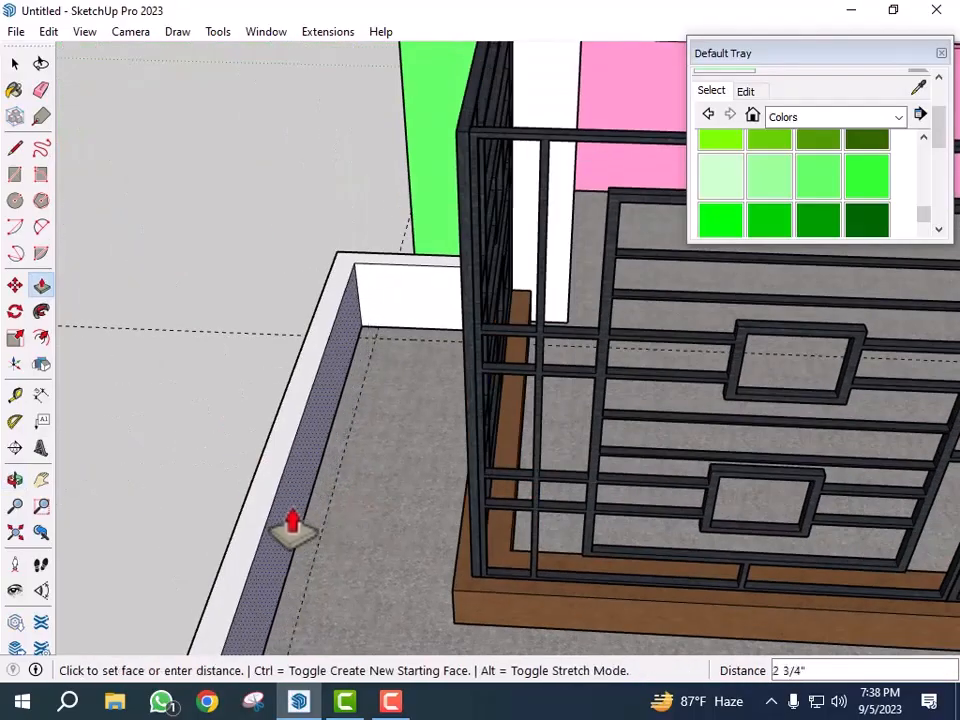
pyautogui.write('3')
pyautogui.press('Return')
# - Push/Pull the parapet's other inner face 3 inches
pyautogui.scroll(-4, 332, 435)
pyautogui.moveTo(570, 612); pyautogui.dragTo(330, 587, button='middle')
pyautogui.moveTo(257, 592); pyautogui.dragTo(395, 560, button='middle')
pyautogui.scroll(4, 305, 622)
pyautogui.moveTo(322, 612); pyautogui.dragTo(282, 600, button='middle')
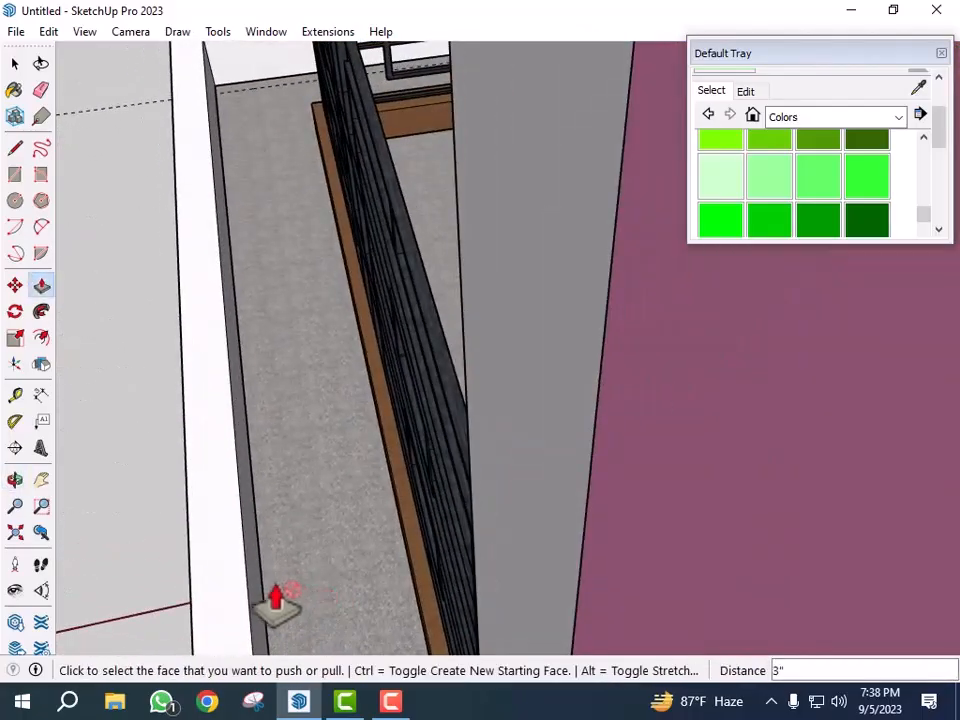
pyautogui.click(259, 598)
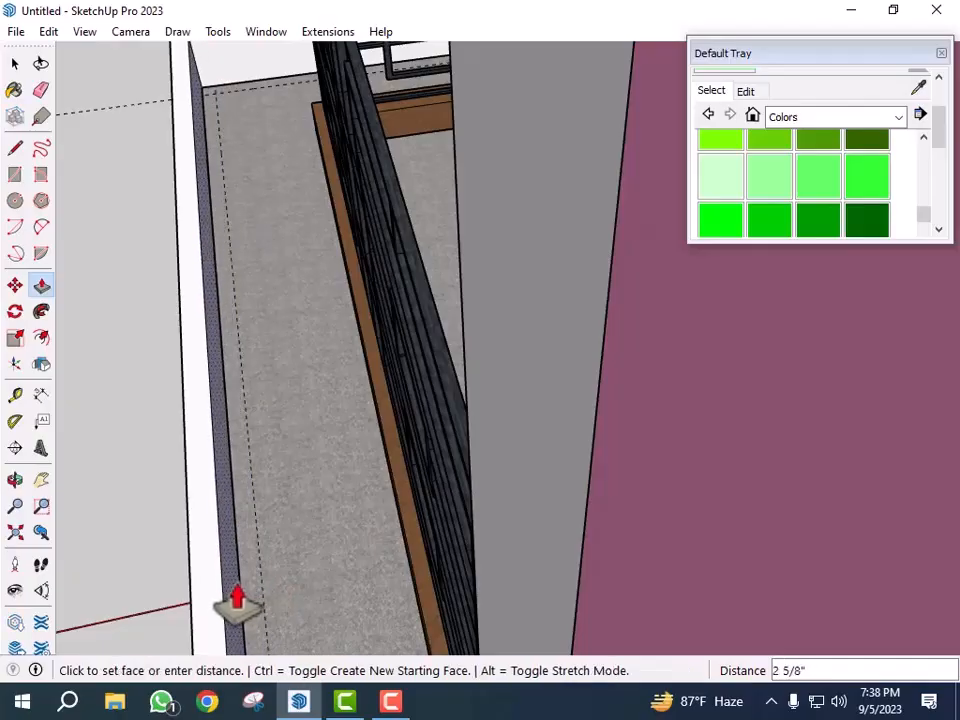
pyautogui.press('Return')
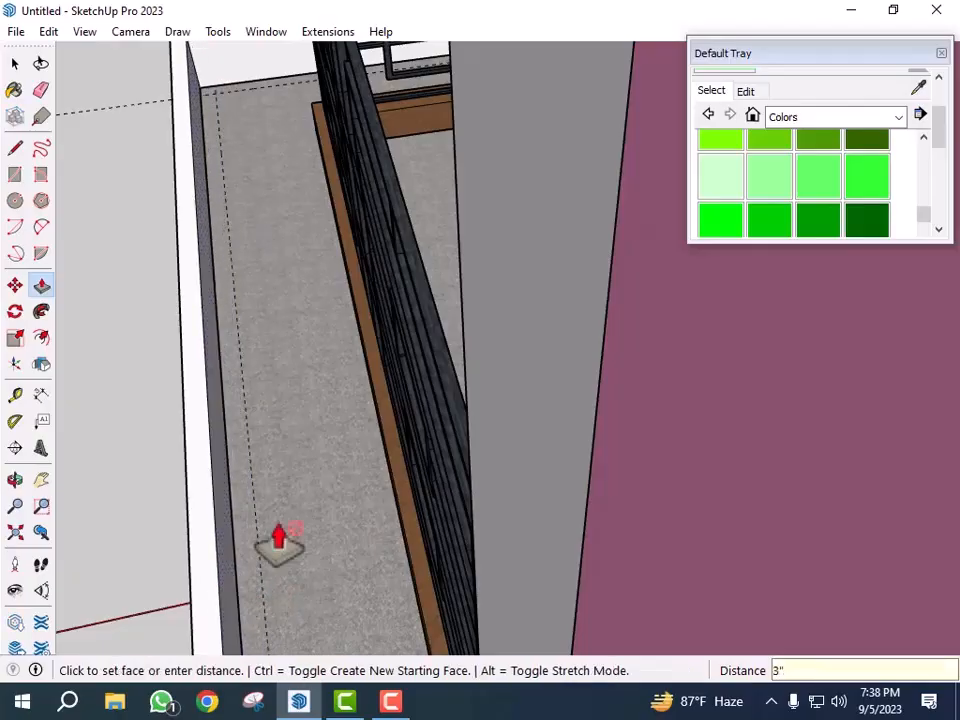
# - Push/Pull the parapet's end segment beside the house wall by the same 3 inches
pyautogui.scroll(-5, 317, 446)
pyautogui.moveTo(257, 546); pyautogui.dragTo(493, 516, button='middle')
pyautogui.scroll(-3, 272, 476)
pyautogui.moveTo(272, 476); pyautogui.dragTo(681, 484, button='middle')
pyautogui.scroll(4, 676, 455)
pyautogui.click(678, 455)
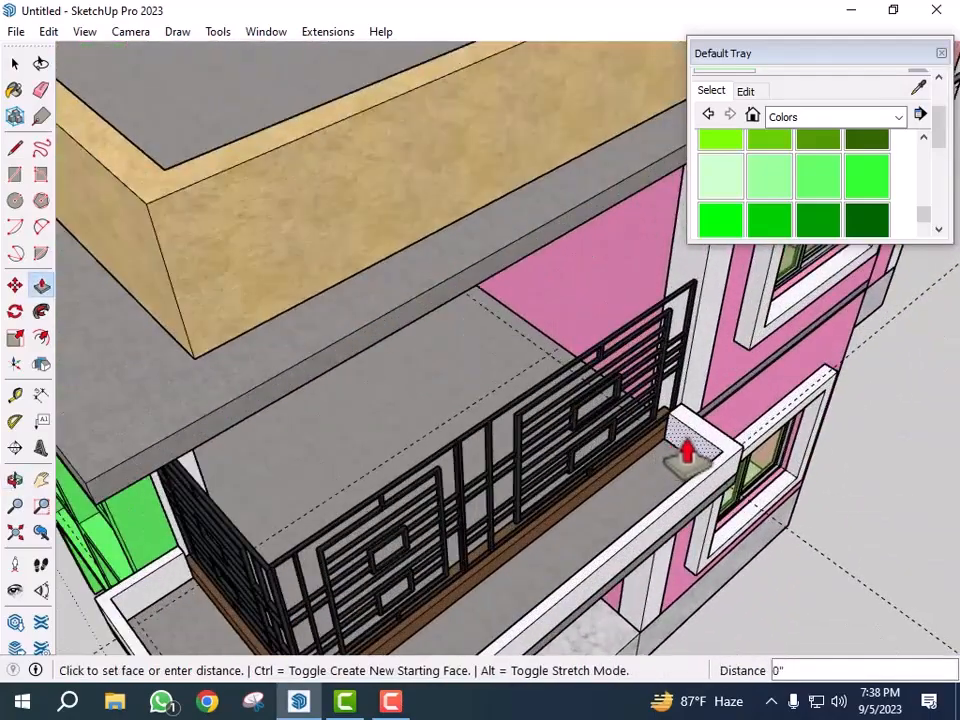
pyautogui.press('Return')
pyautogui.scroll(-5, 745, 385)
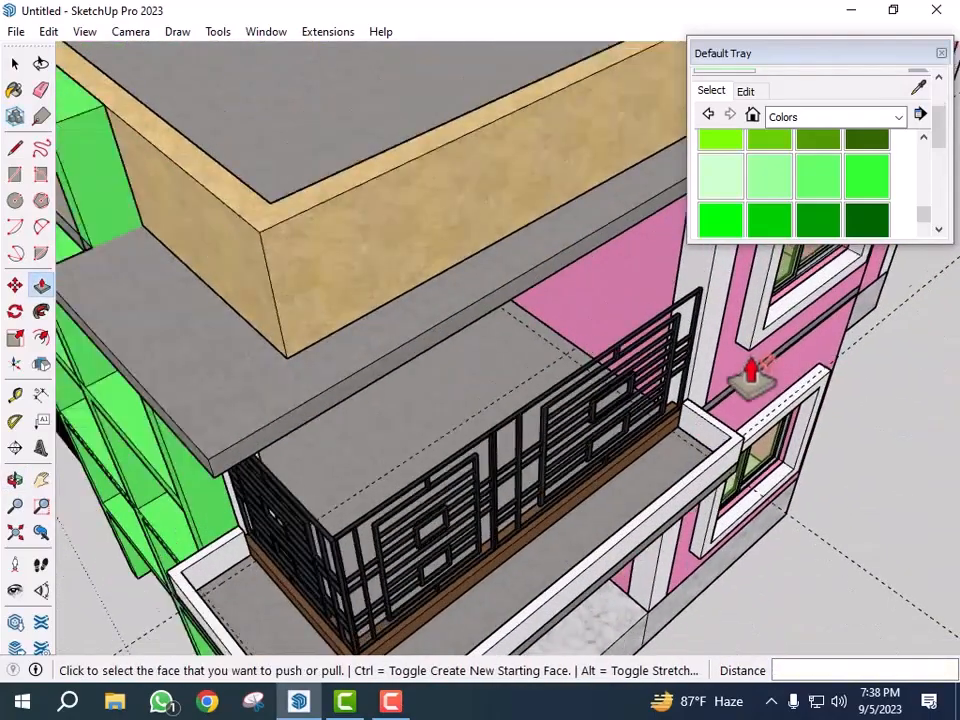
# - Make the balcony's parapet into a group
pyautogui.press('space')
pyautogui.moveTo(730, 538); pyautogui.dragTo(722, 500, button='middle')
pyautogui.scroll(2, 480, 564)
pyautogui.click(511, 568)
pyautogui.doubleClick(510, 567)
pyautogui.rightClick(510, 566)
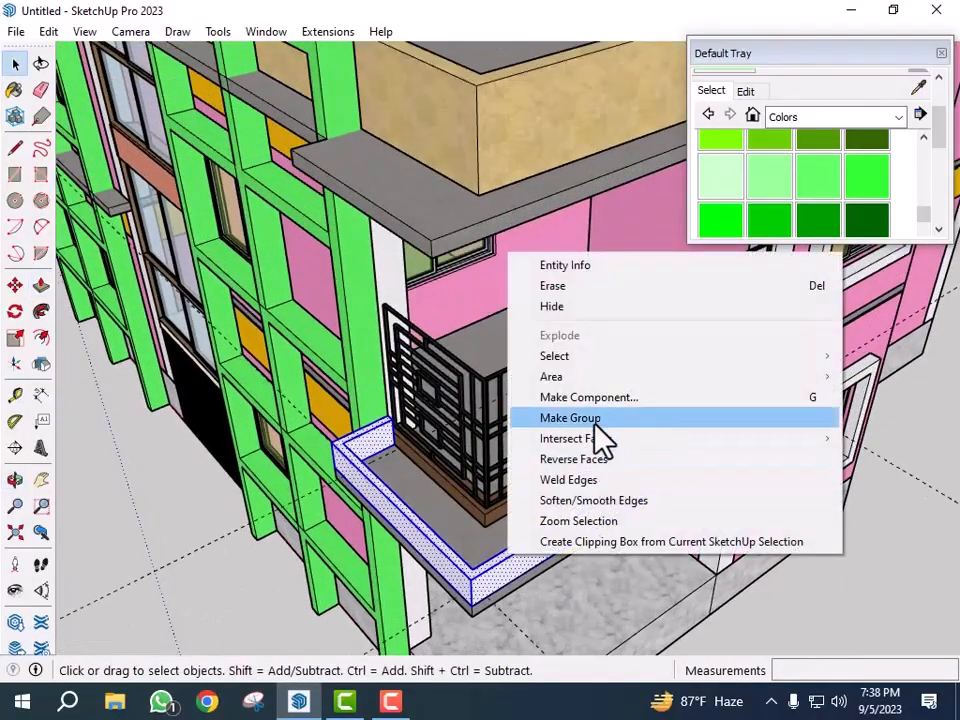
pyautogui.click(600, 415)
# - Copy the parapet group onto the balcony on the opposite side of the house
pyautogui.moveTo(585, 439); pyautogui.dragTo(470, 400, button='middle')
pyautogui.scroll(-3, 480, 400)
pyautogui.moveTo(733, 568); pyautogui.dragTo(530, 497, button='middle')
pyautogui.scroll(2, 524, 479)
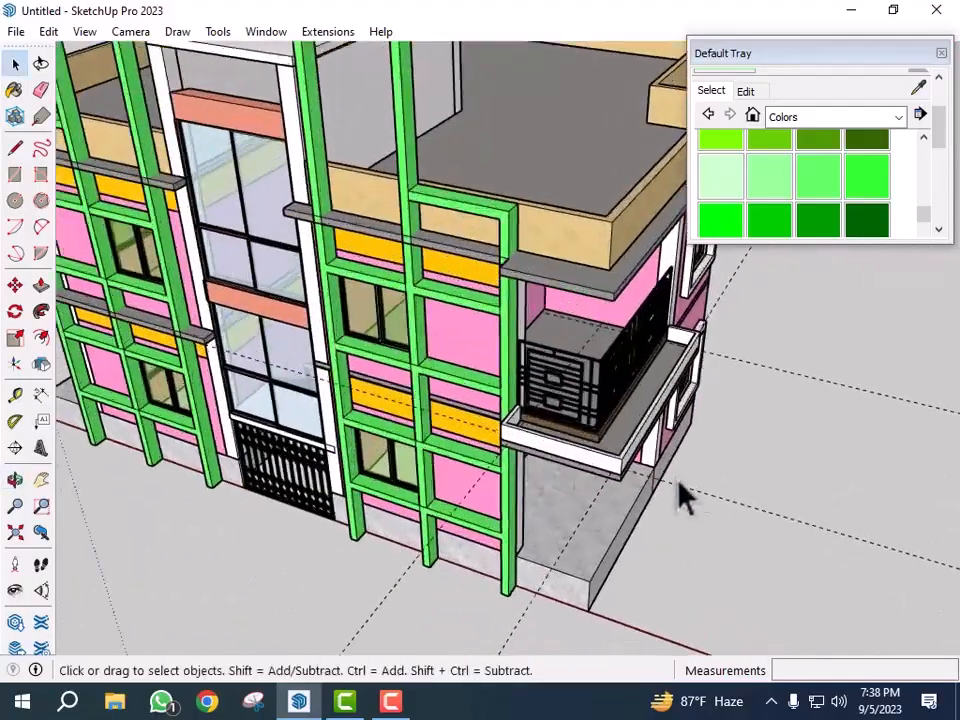
pyautogui.scroll(-3, 712, 474)
pyautogui.moveTo(588, 486); pyautogui.dragTo(708, 453, button='middle')
pyautogui.scroll(5, 712, 474)
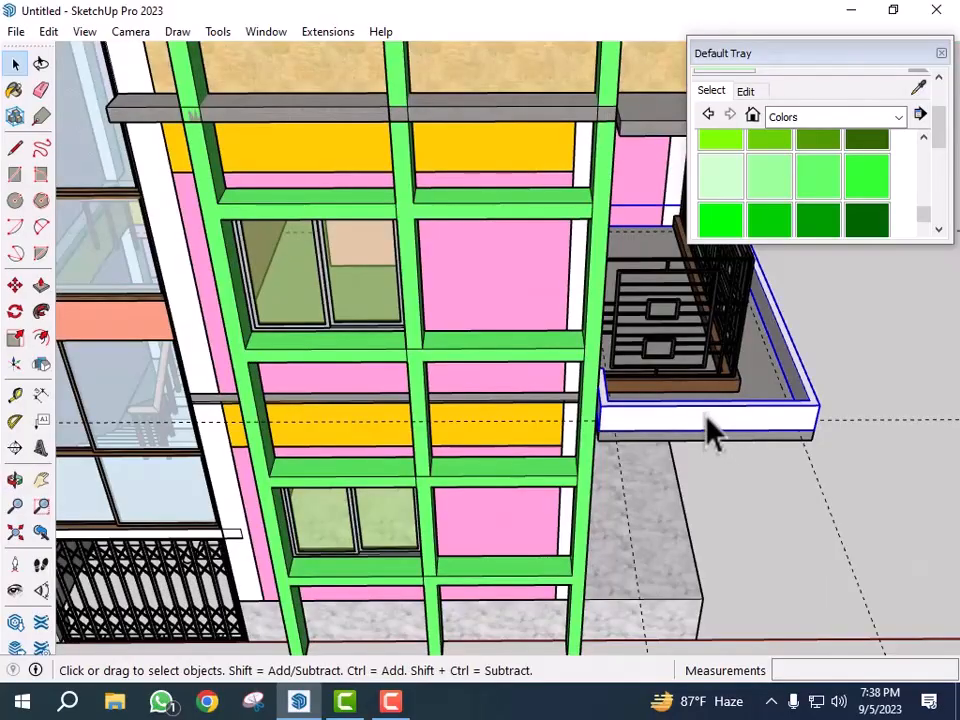
pyautogui.press('m')
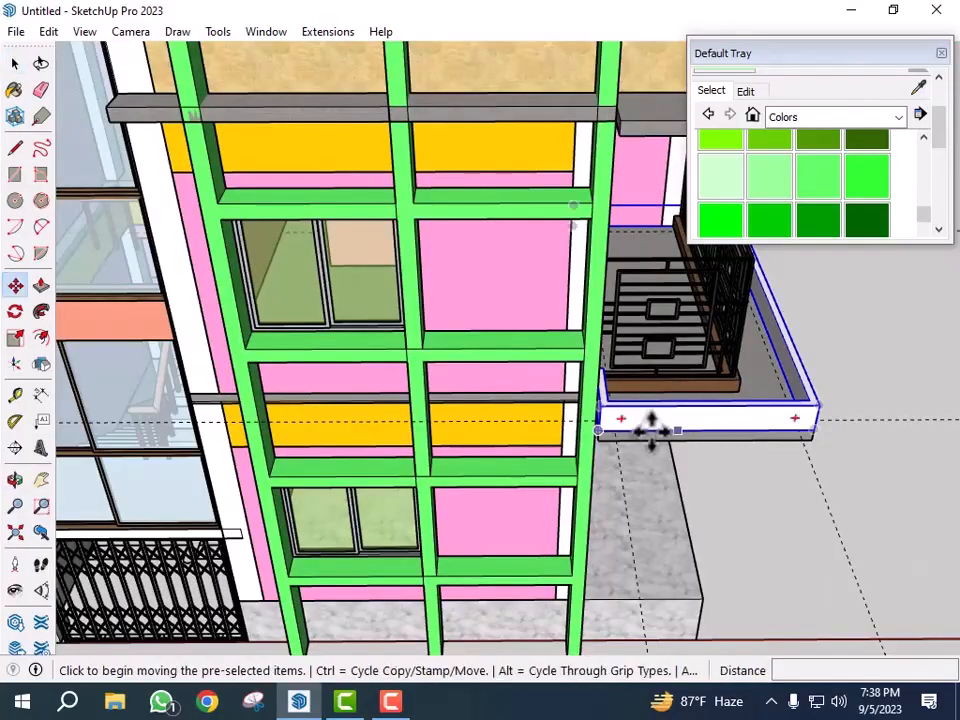
pyautogui.click(597, 441)
pyautogui.press('ctrl')
pyautogui.scroll(-6, 878, 440)
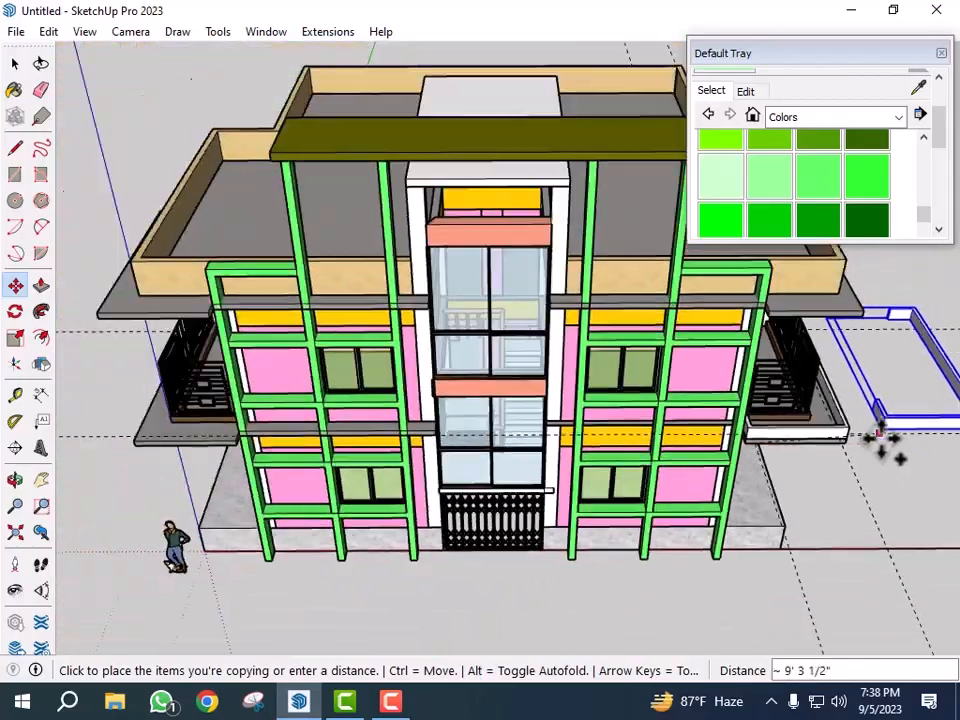
pyautogui.moveTo(238, 524); pyautogui.dragTo(522, 517, button='middle')
pyautogui.scroll(10, 499, 572)
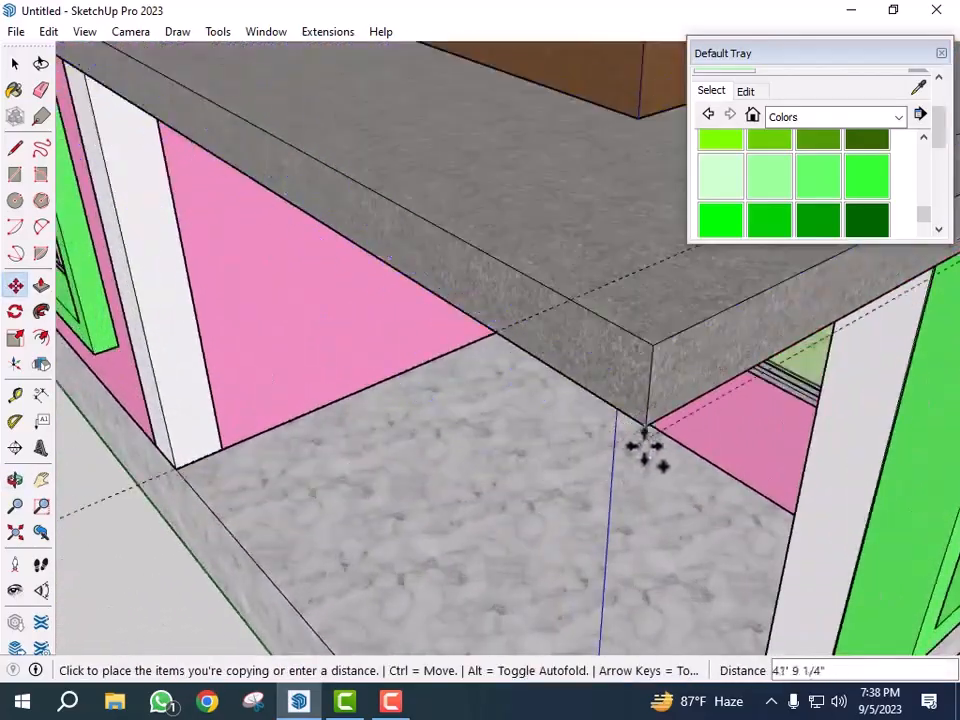
pyautogui.click(643, 430)
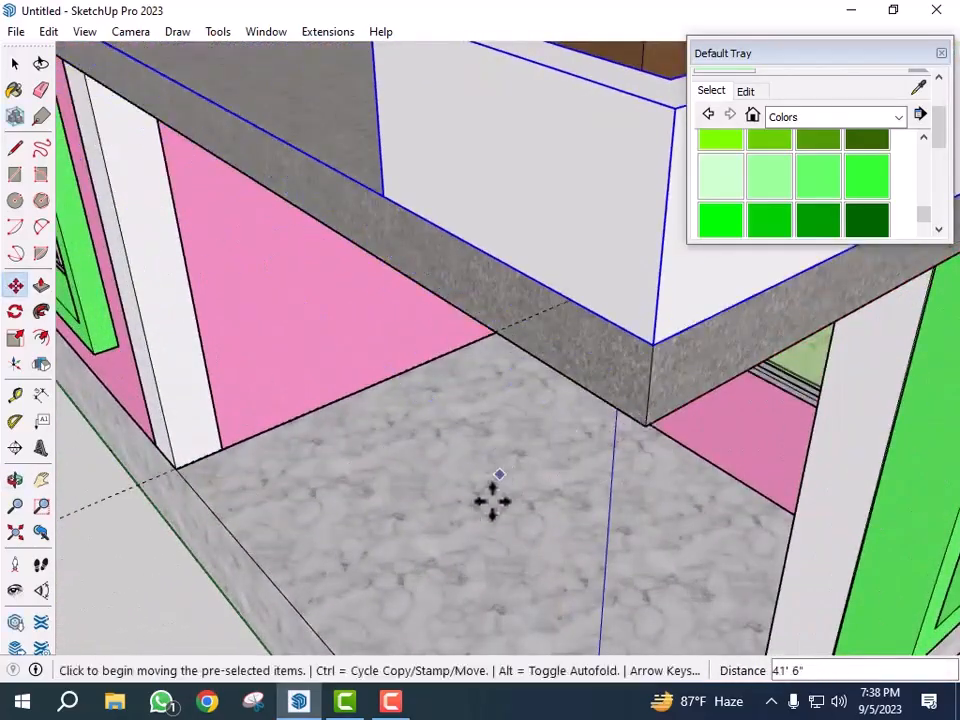
# - Flip the copied parapet along the red axis so it fits the other balcony
pyautogui.scroll(-5, 450, 495)
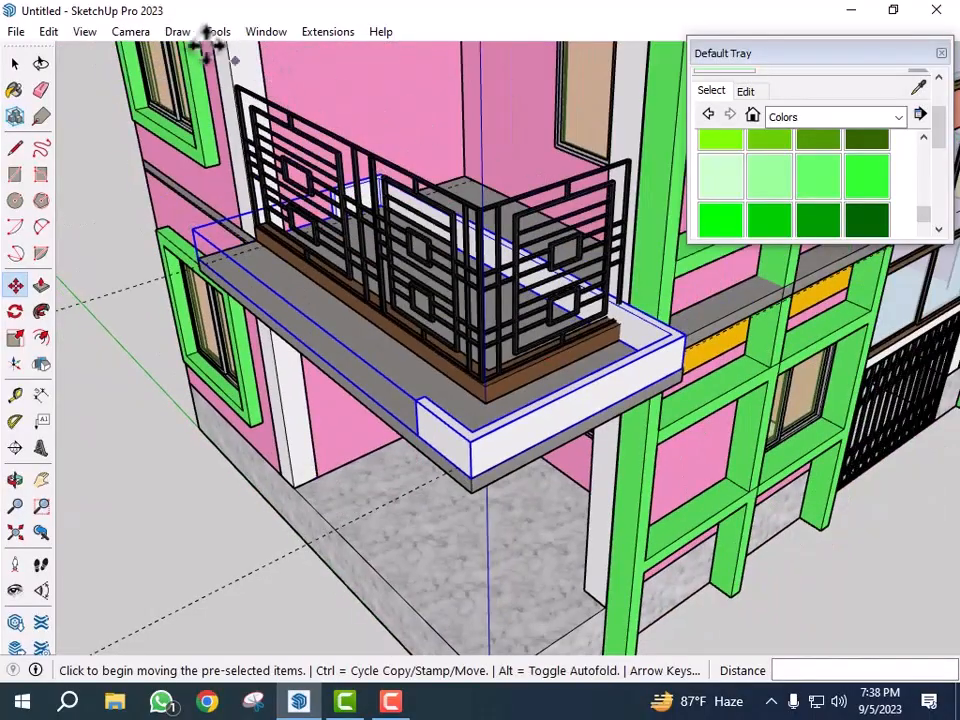
pyautogui.click(178, 38)
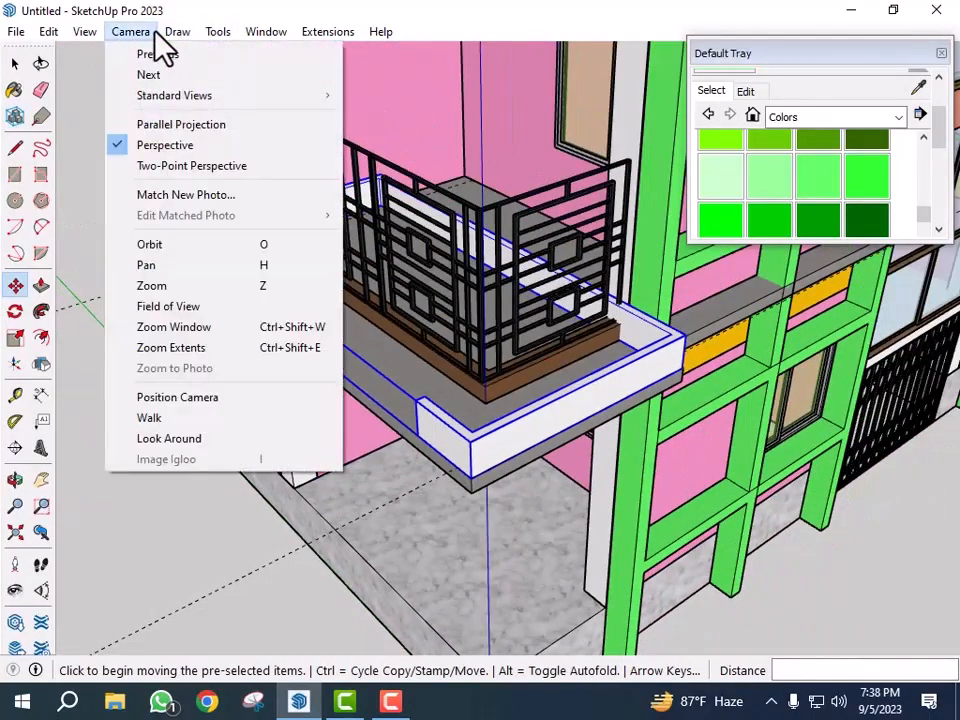
pyautogui.moveTo(204, 44)
pyautogui.click(290, 228)
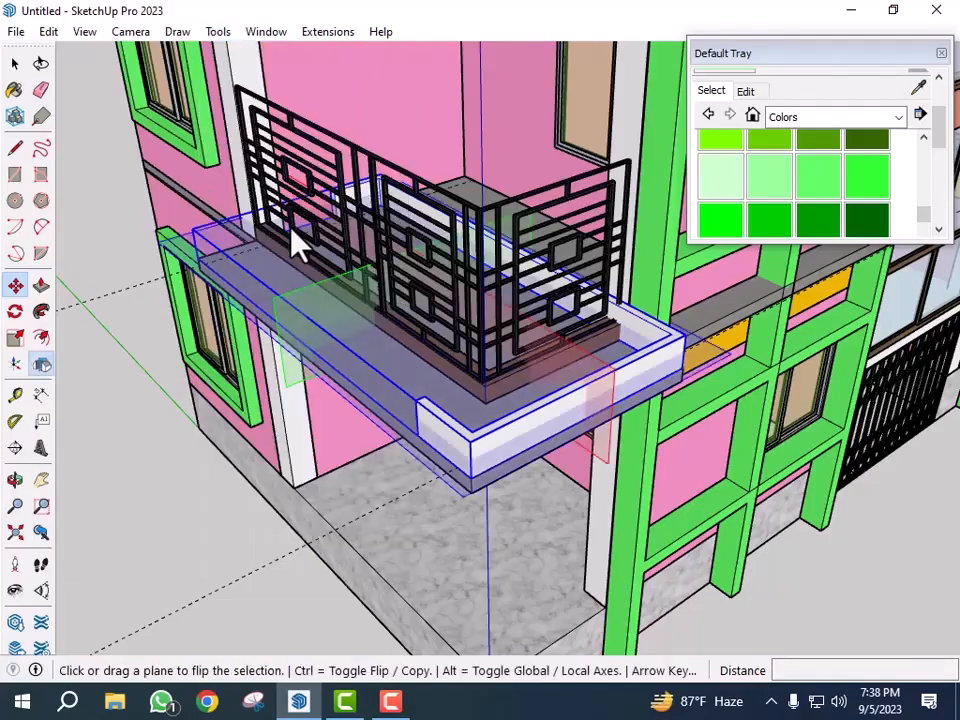
pyautogui.click(600, 360)
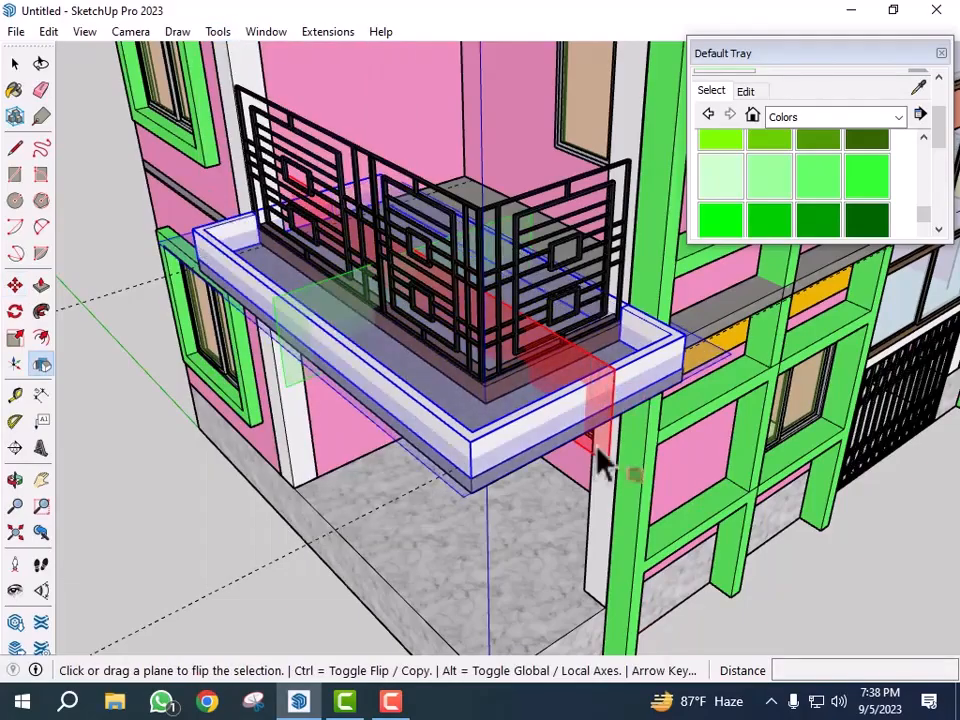
# - Paint one balcony parapet with the magenta colour K04
pyautogui.press('space')
pyautogui.scroll(-3, 376, 443)
pyautogui.moveTo(770, 575); pyautogui.dragTo(433, 565, button='middle')
pyautogui.scroll(5, 776, 579)
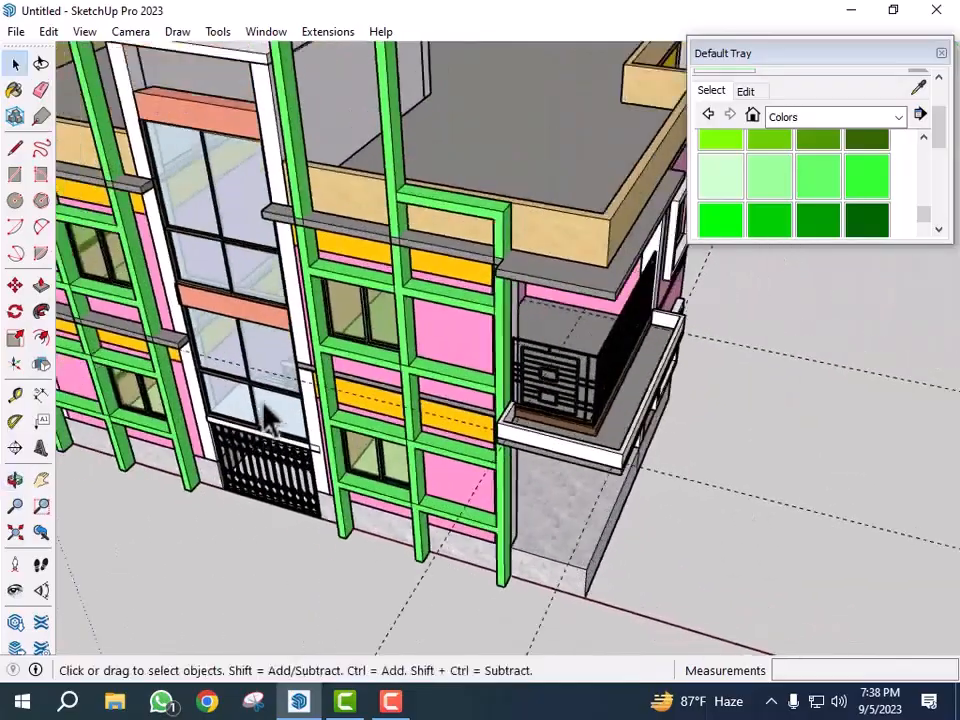
pyautogui.scroll(-5, 257, 411)
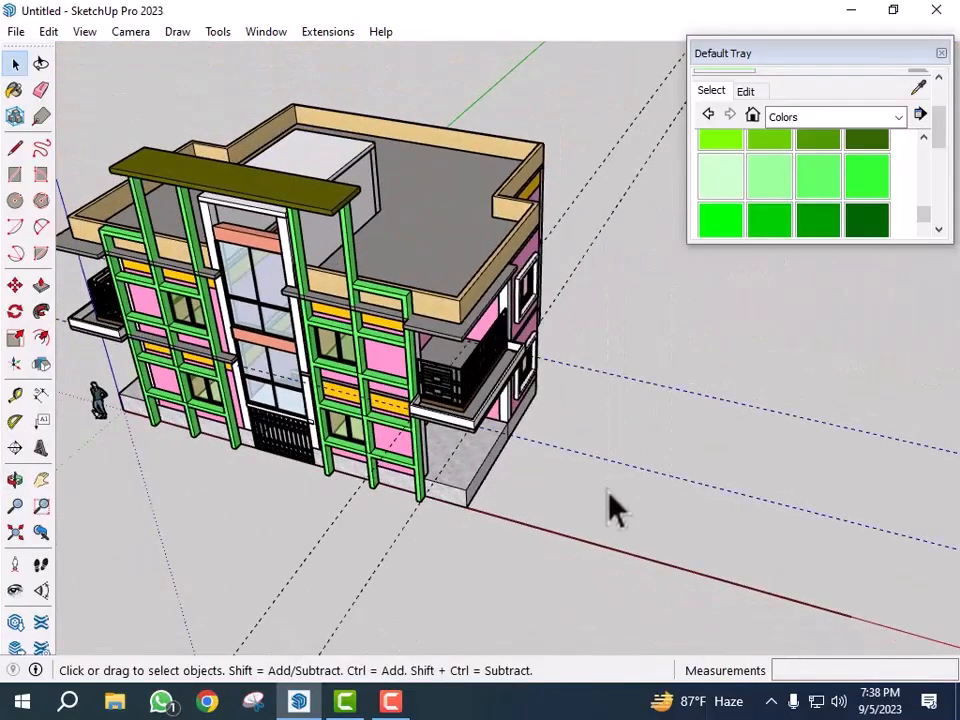
pyautogui.scroll(-4, 612, 506)
pyautogui.moveTo(669, 484)
pyautogui.mouseDown(button='middle')
pyautogui.moveTo(583, 418)
pyautogui.moveTo(670, 300)
pyautogui.mouseUp(button='middle')
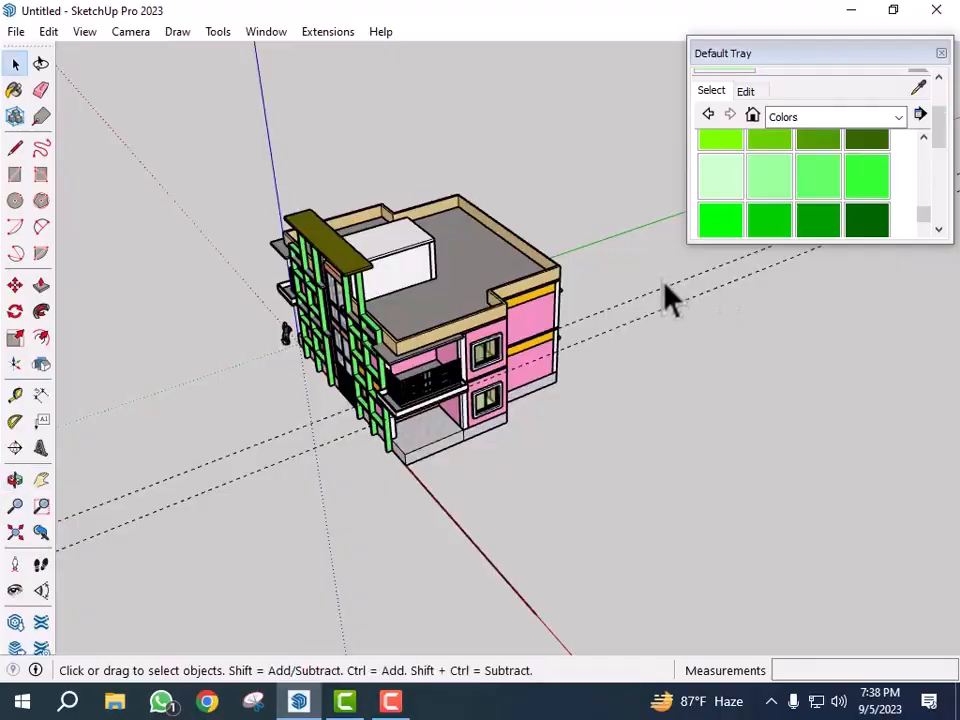
pyautogui.scroll(4, 393, 385)
pyautogui.moveTo(410, 440)
pyautogui.mouseDown(button='middle')
pyautogui.moveTo(446, 508)
pyautogui.moveTo(583, 386)
pyautogui.mouseUp(button='middle')
pyautogui.scroll(4, 590, 393)
pyautogui.scroll(-10, 800, 210)
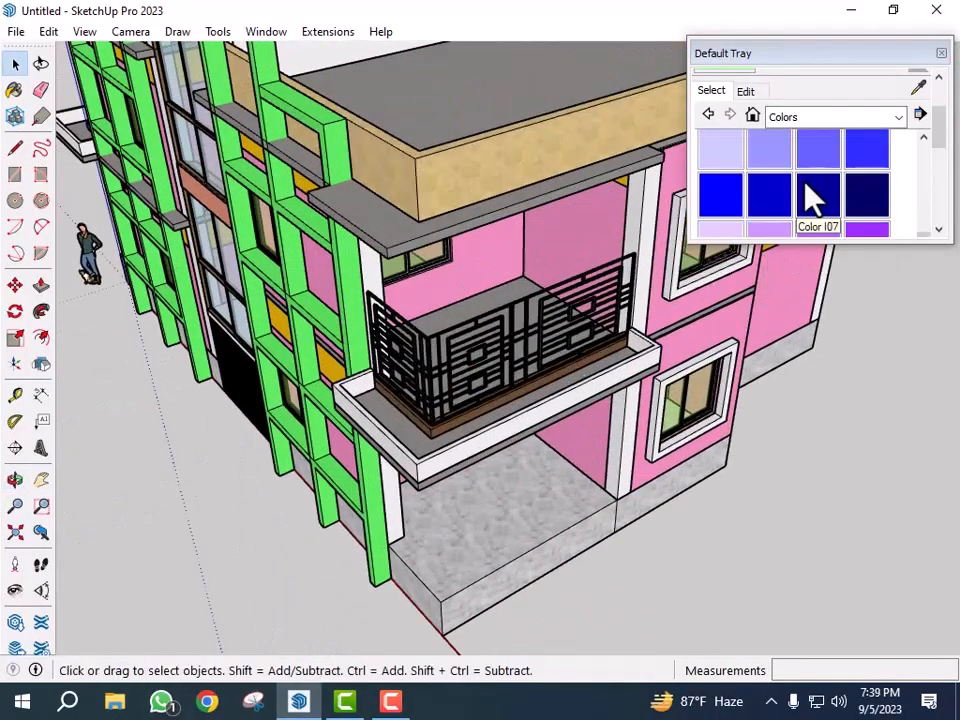
pyautogui.scroll(-3, 859, 205)
pyautogui.scroll(5, 863, 205)
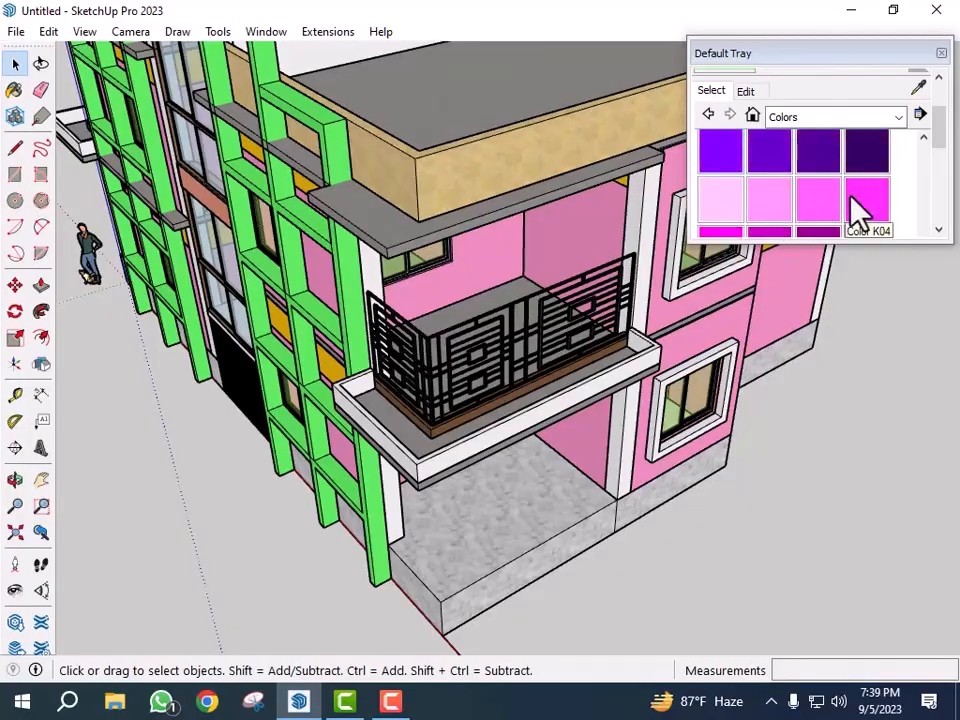
pyautogui.click(864, 205)
pyautogui.scroll(5, 553, 422)
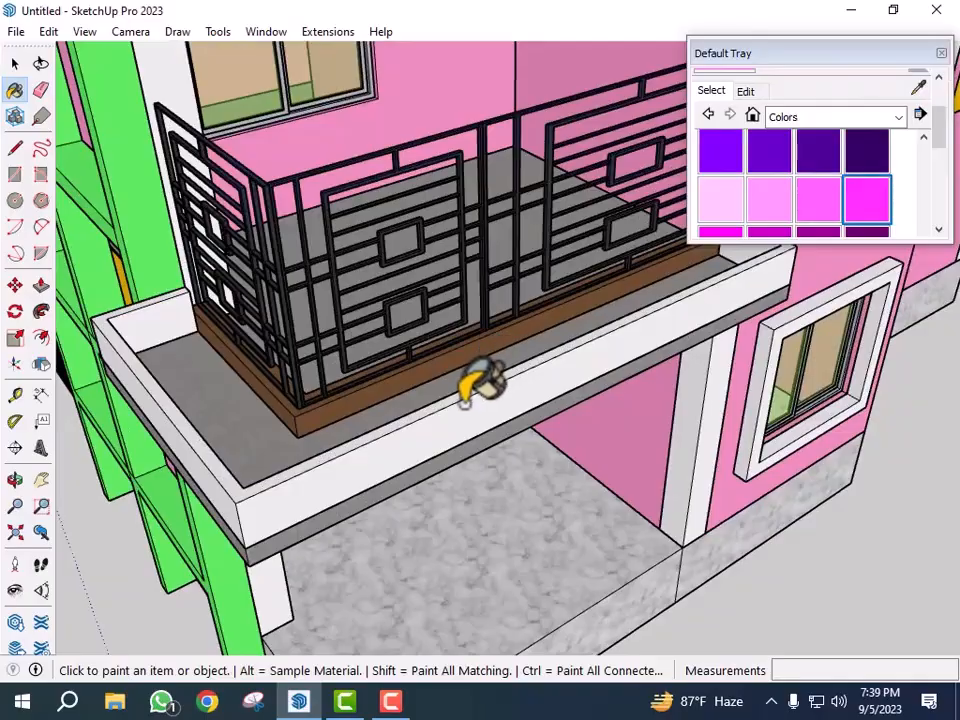
pyautogui.click(510, 398)
# - Paint the other balcony parapet with the same magenta colour
pyautogui.scroll(-5, 620, 415)
pyautogui.moveTo(565, 432); pyautogui.dragTo(793, 429, button='middle')
pyautogui.scroll(6, 274, 461)
pyautogui.click(260, 350)
pyautogui.scroll(-5, 228, 405)
pyautogui.press('space')
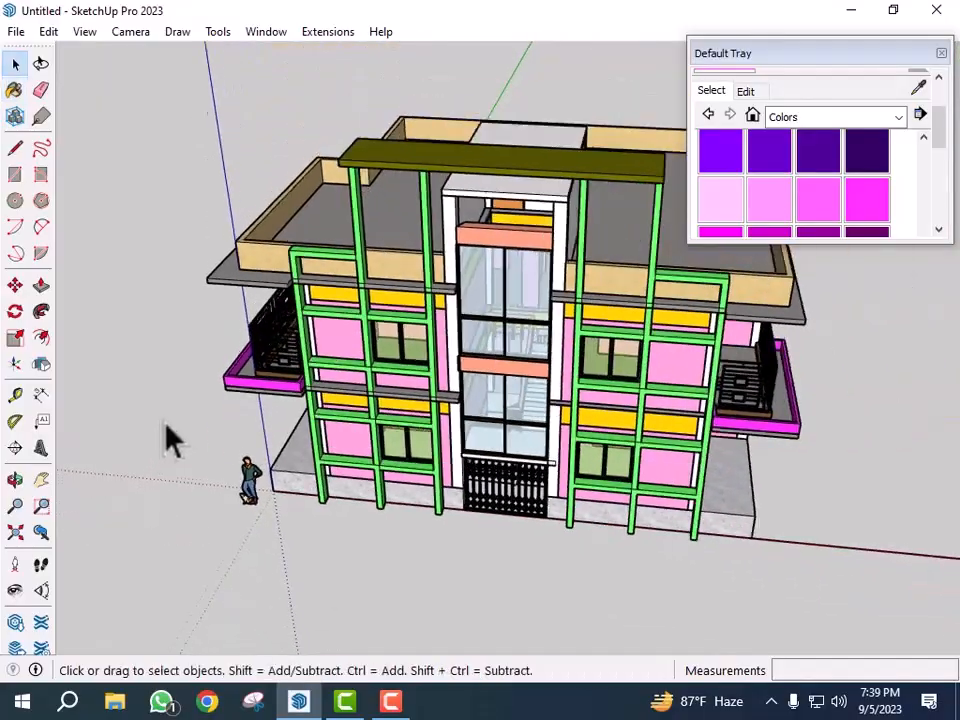
# - Open the roof parapet group and place vertical guides 12 and 8 inches apart from its end on the front face
pyautogui.moveTo(615, 579)
pyautogui.mouseDown(button='middle')
pyautogui.moveTo(729, 606)
pyautogui.moveTo(630, 605)
pyautogui.moveTo(647, 574)
pyautogui.moveTo(654, 596)
pyautogui.moveTo(628, 561)
pyautogui.mouseUp(button='middle')
pyautogui.scroll(3, 553, 381)
pyautogui.scroll(3, 628, 392)
pyautogui.scroll(3, 470, 330)
pyautogui.scroll(1, 466, 320)
pyautogui.moveTo(500, 366); pyautogui.dragTo(425, 385, button='middle')
pyautogui.scroll(-2, 700, 422)
pyautogui.moveTo(700, 425); pyautogui.dragTo(592, 435, button='middle')
pyautogui.scroll(3, 312, 308)
pyautogui.moveTo(332, 354); pyautogui.dragTo(426, 375, button='middle')
pyautogui.scroll(2, 425, 373)
pyautogui.click(425, 373)
pyautogui.doubleClick(425, 373)
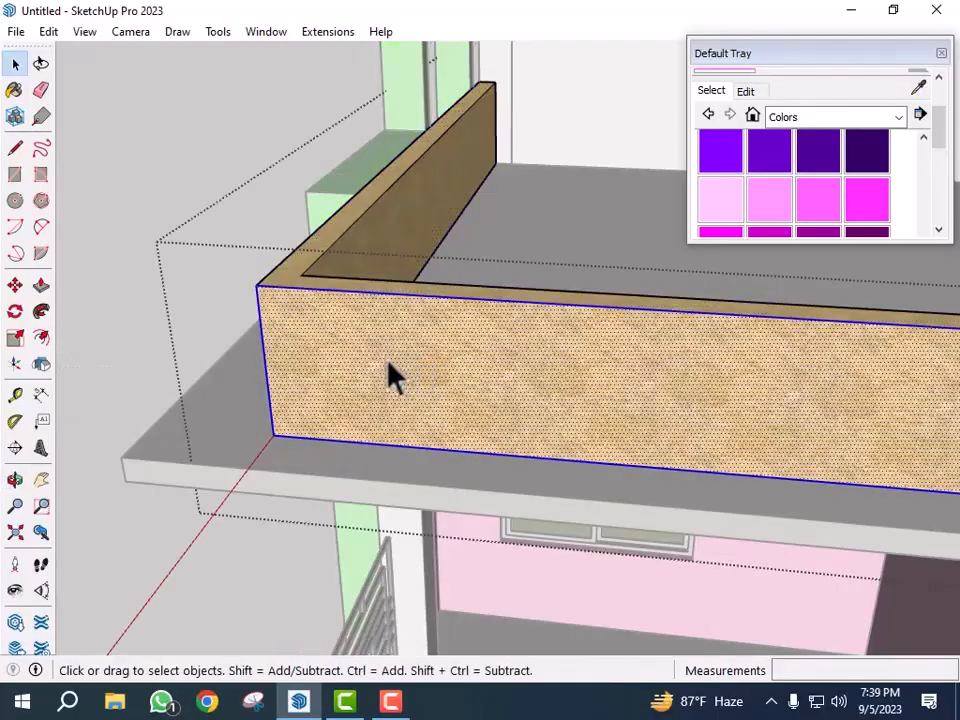
pyautogui.press('t')
pyautogui.click(262, 345)
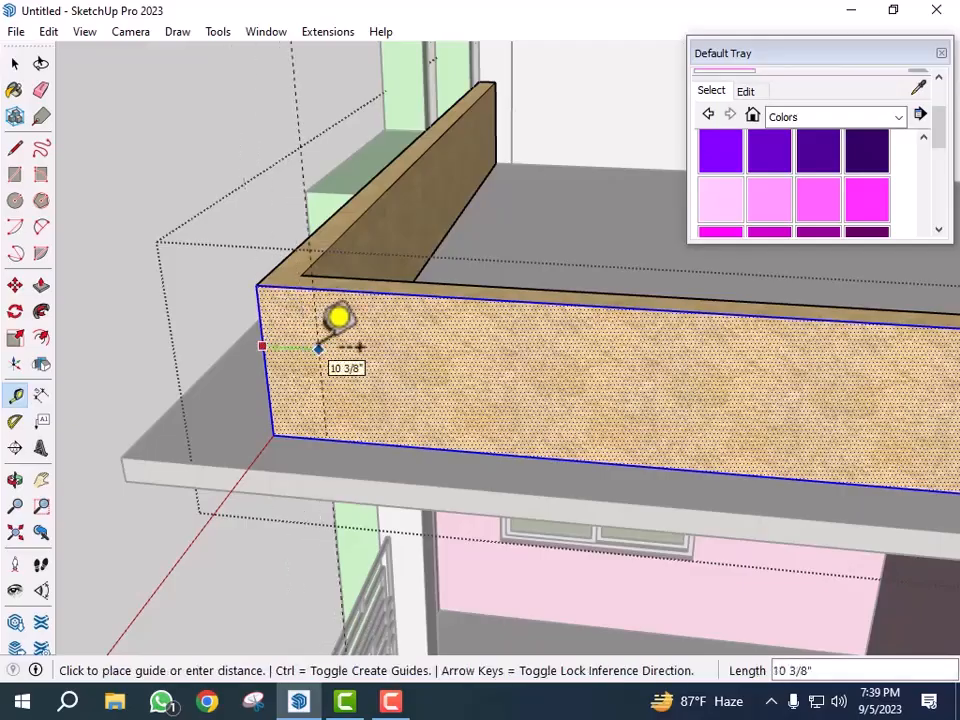
pyautogui.write('12')
pyautogui.press('Return')
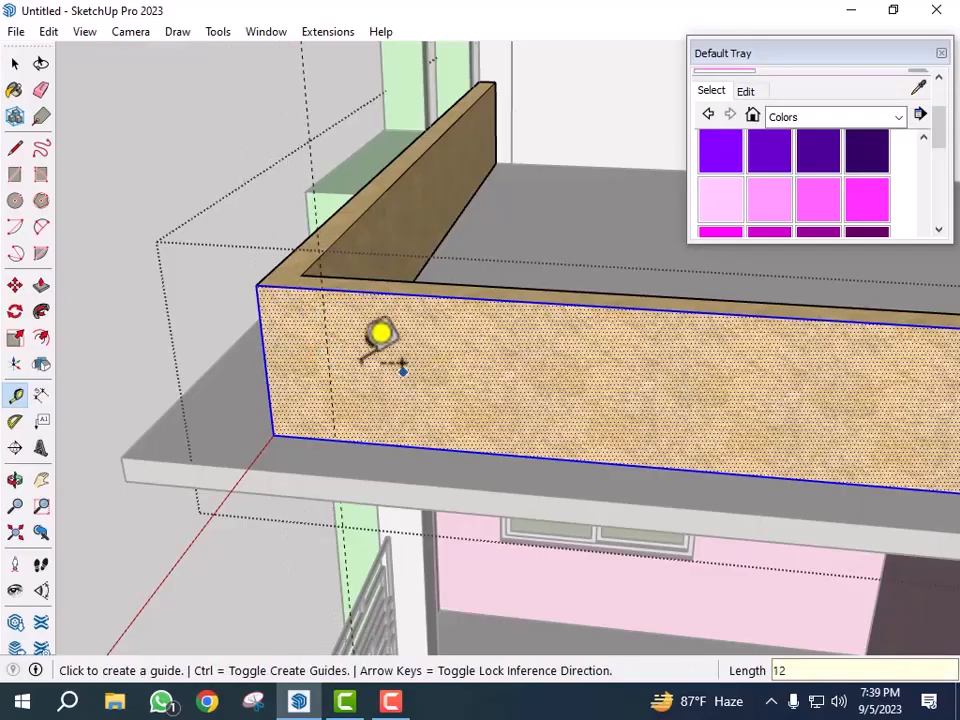
pyautogui.click(328, 355)
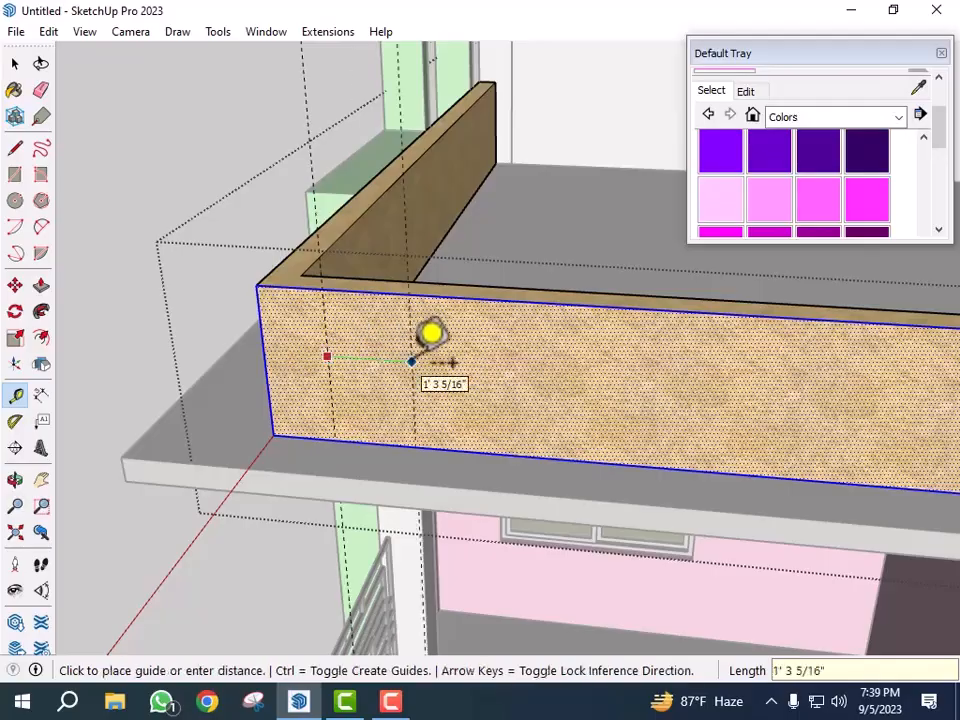
pyautogui.write('8')
pyautogui.press('Return')
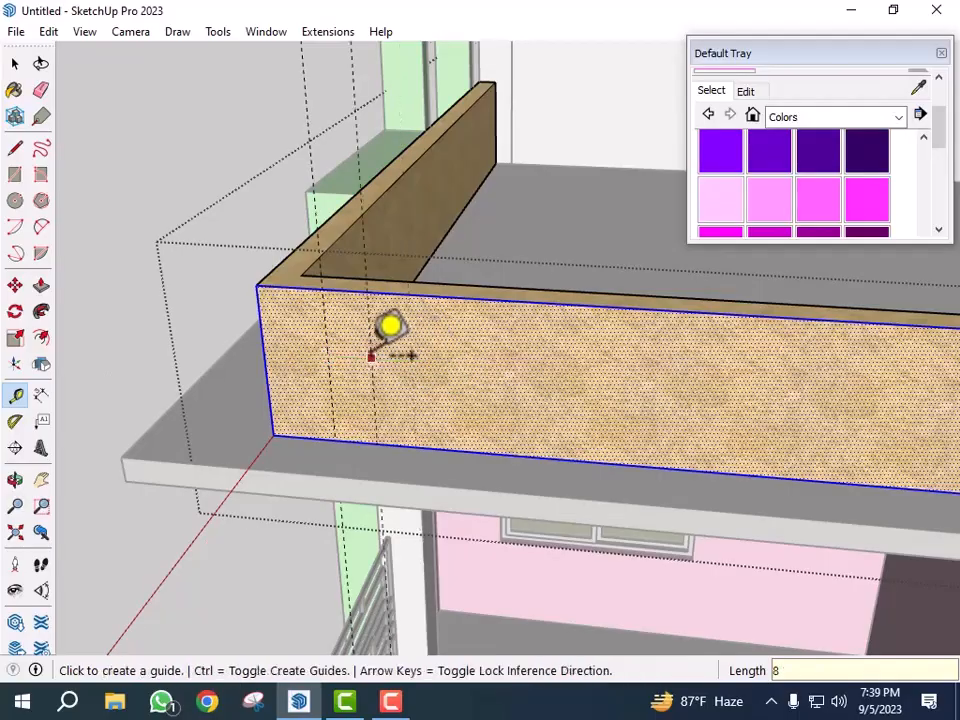
# - Continue adding vertical guides along the roof parapet's front face at alternating 12 and 8 inch spacing
pyautogui.click(372, 357)
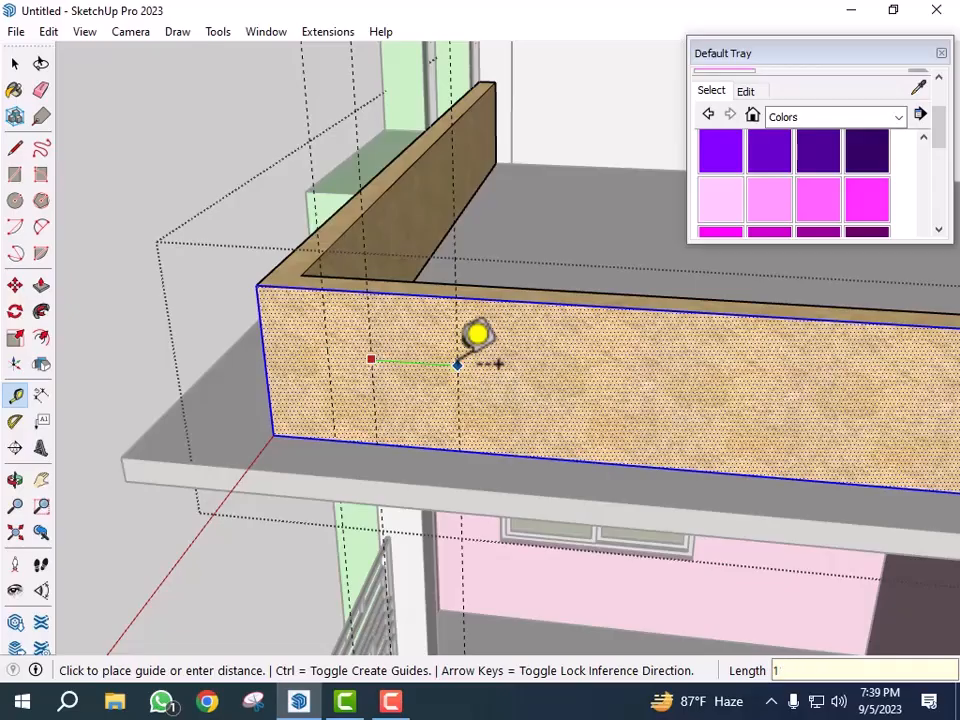
pyautogui.press('Return')
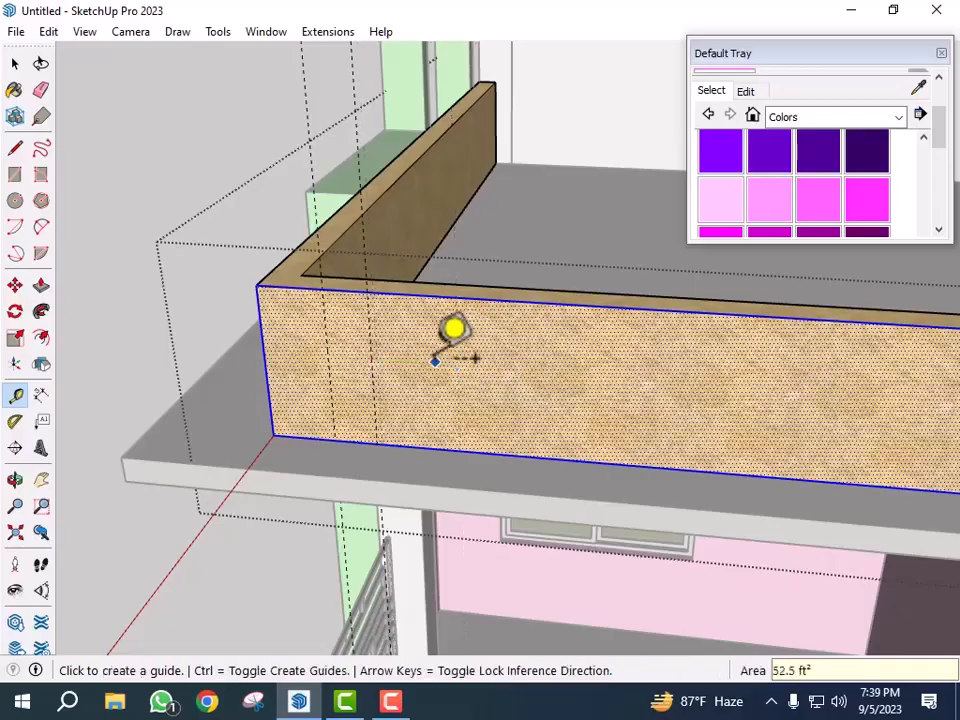
pyautogui.click(371, 360)
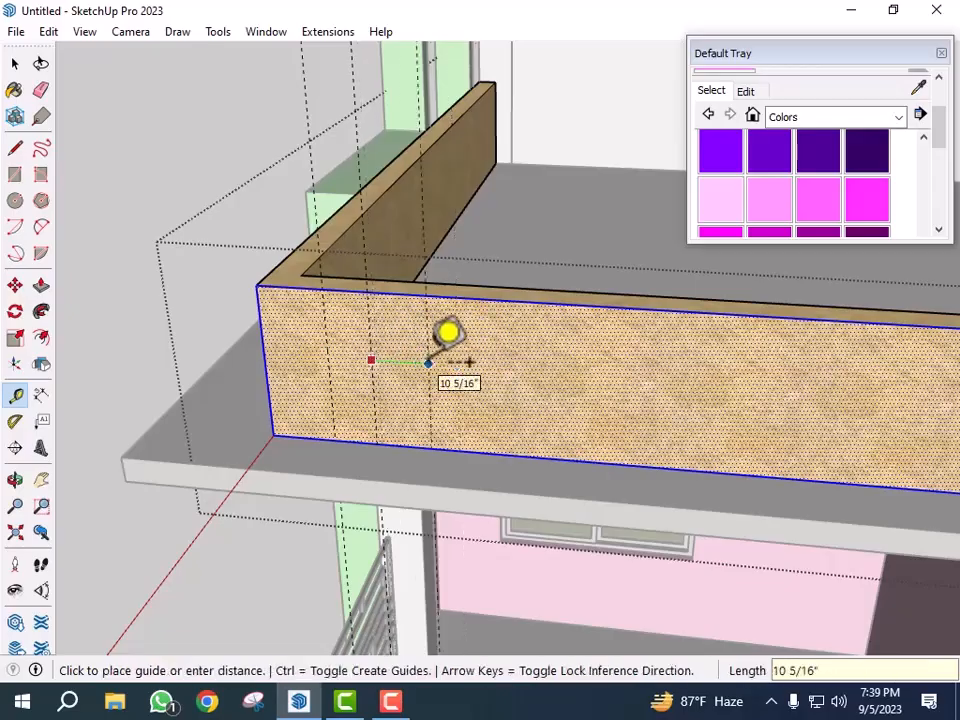
pyautogui.write('12')
pyautogui.press('Return')
pyautogui.click(437, 359)
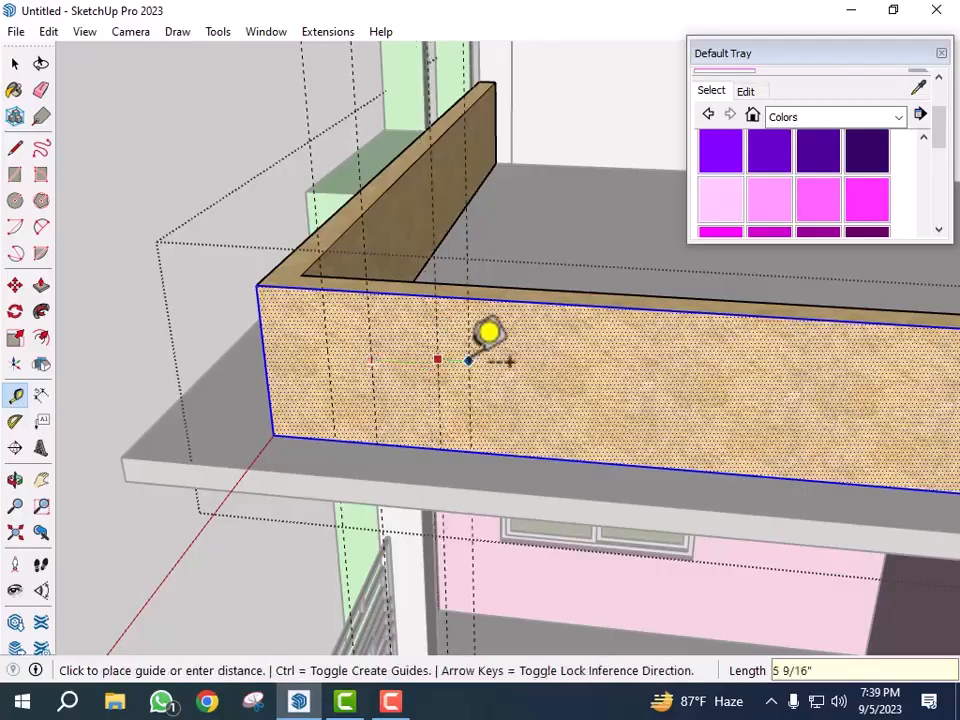
pyautogui.write('8')
pyautogui.press('Return')
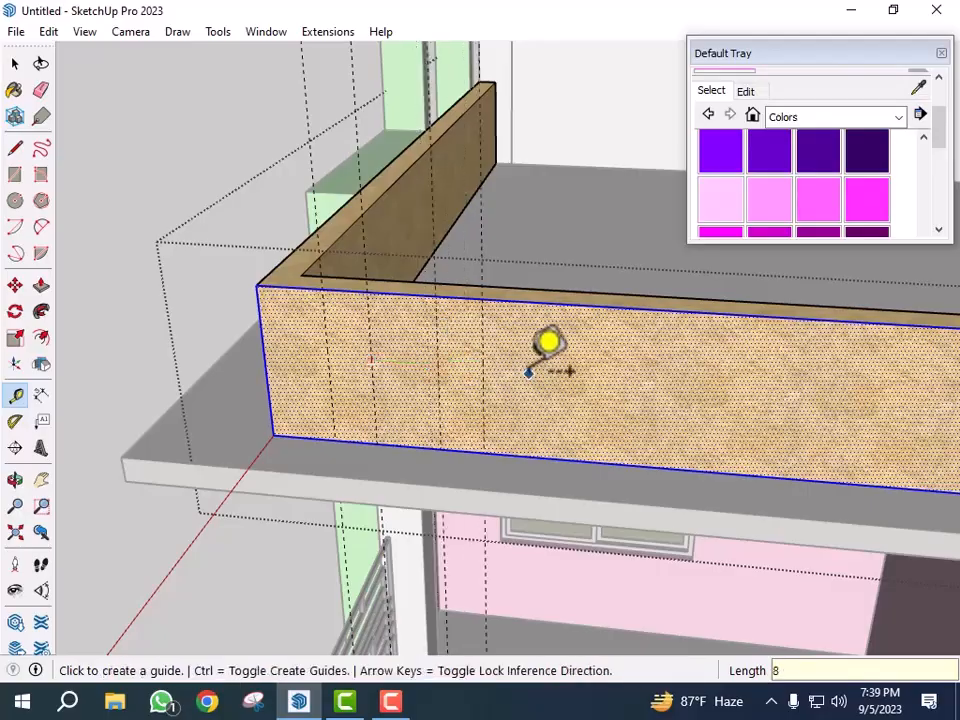
pyautogui.click(482, 373)
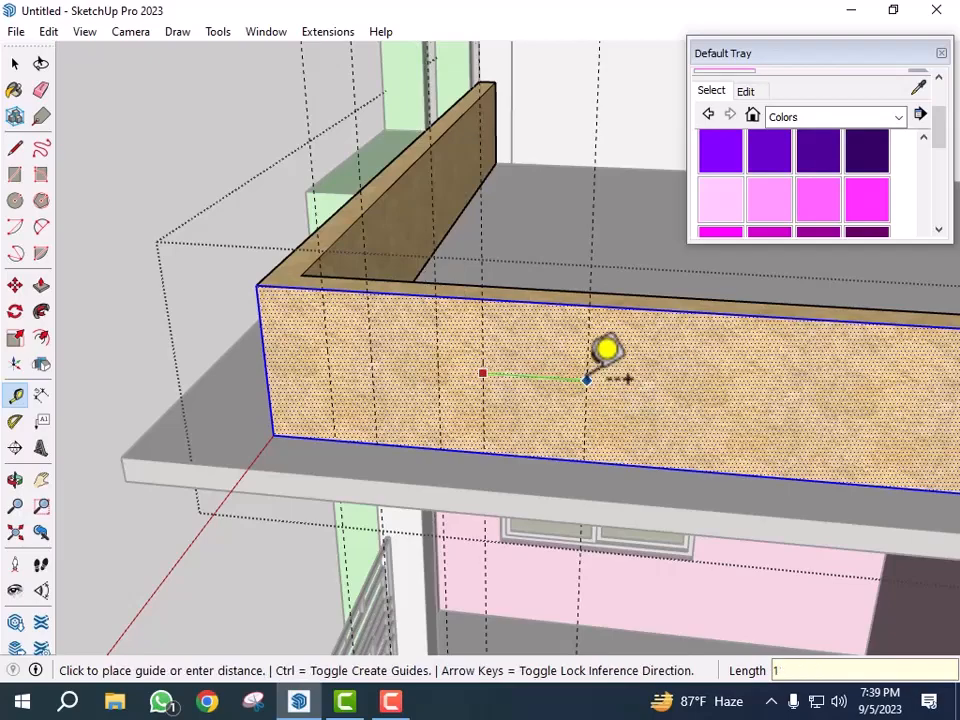
pyautogui.press('Return')
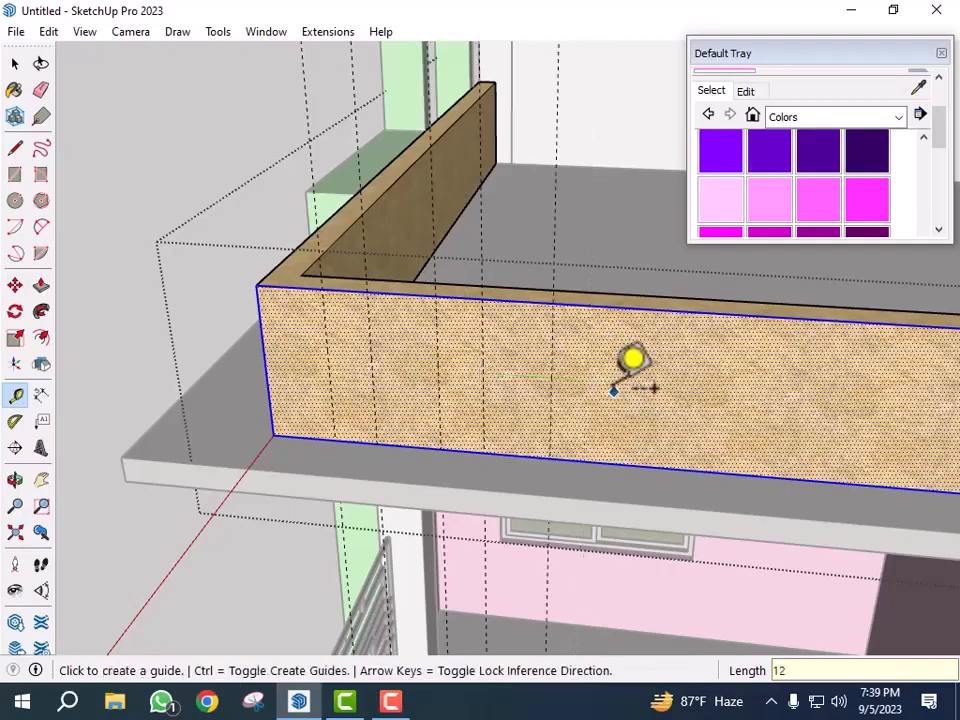
pyautogui.click(552, 381)
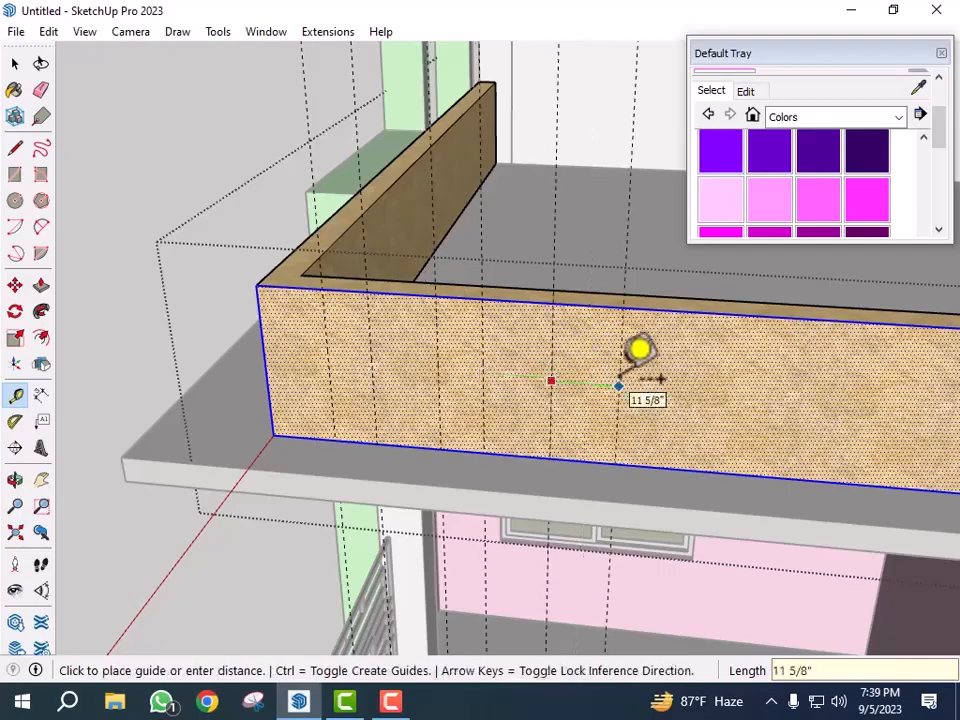
pyautogui.press('Return')
pyautogui.press('space')
pyautogui.press('Escape')
pyautogui.moveTo(619, 403); pyautogui.dragTo(621, 401, button='middle')
pyautogui.scroll(1, 619, 396)
pyautogui.scroll(-2, 609, 348)
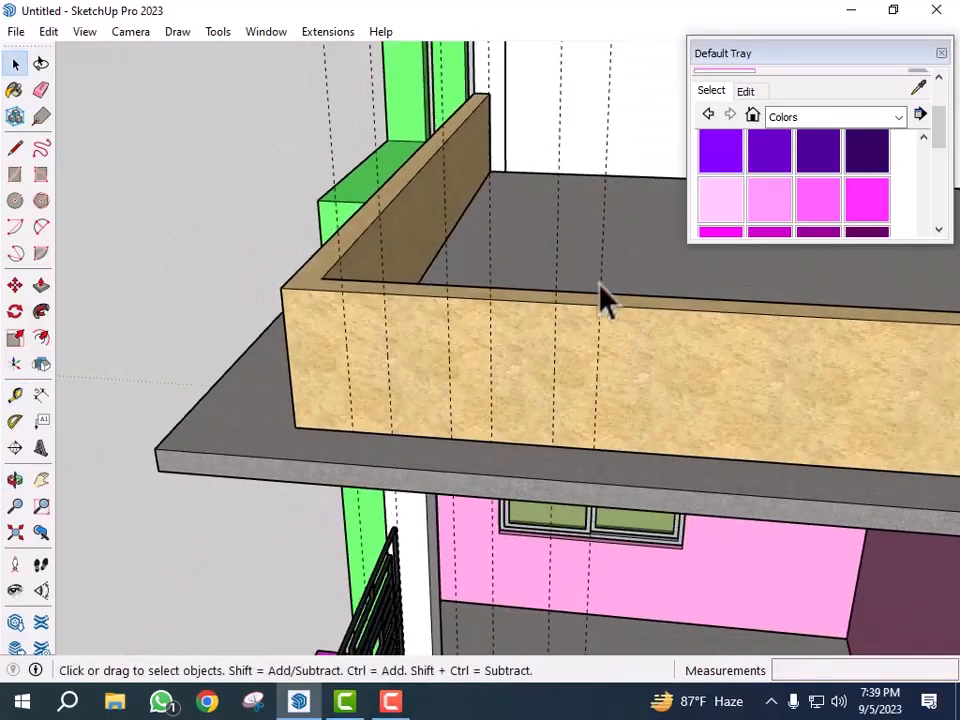
# - Add a horizontal guide 3 inches above the parapet face's bottom edge, then start another guide from its top edge
pyautogui.click(552, 270)
pyautogui.click(251, 240)
pyautogui.moveTo(251, 240); pyautogui.dragTo(484, 422, button='middle')
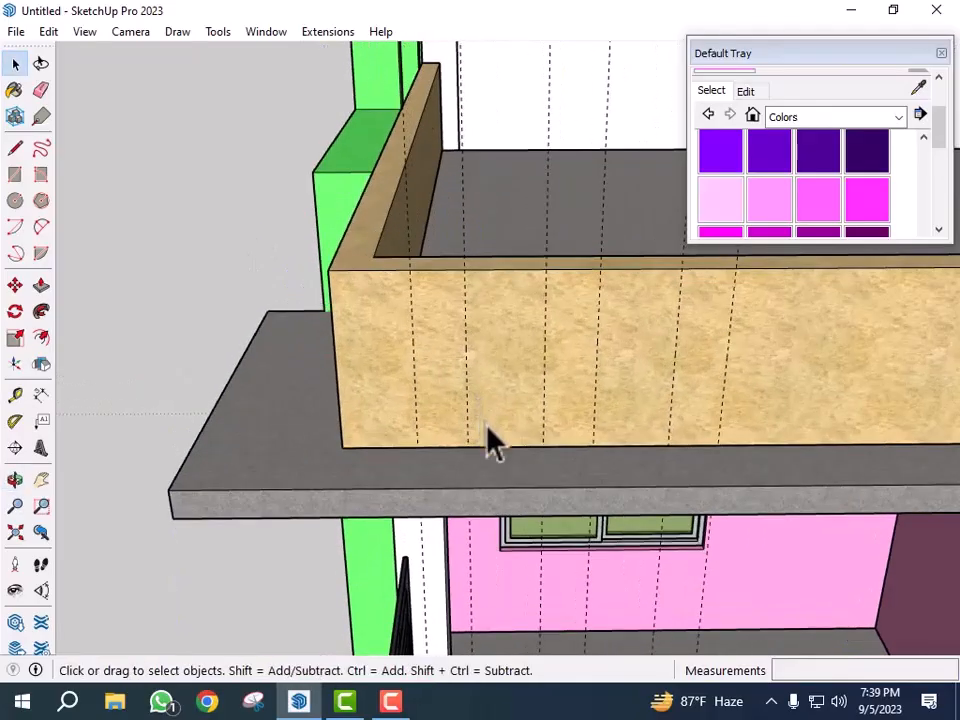
pyautogui.press('t')
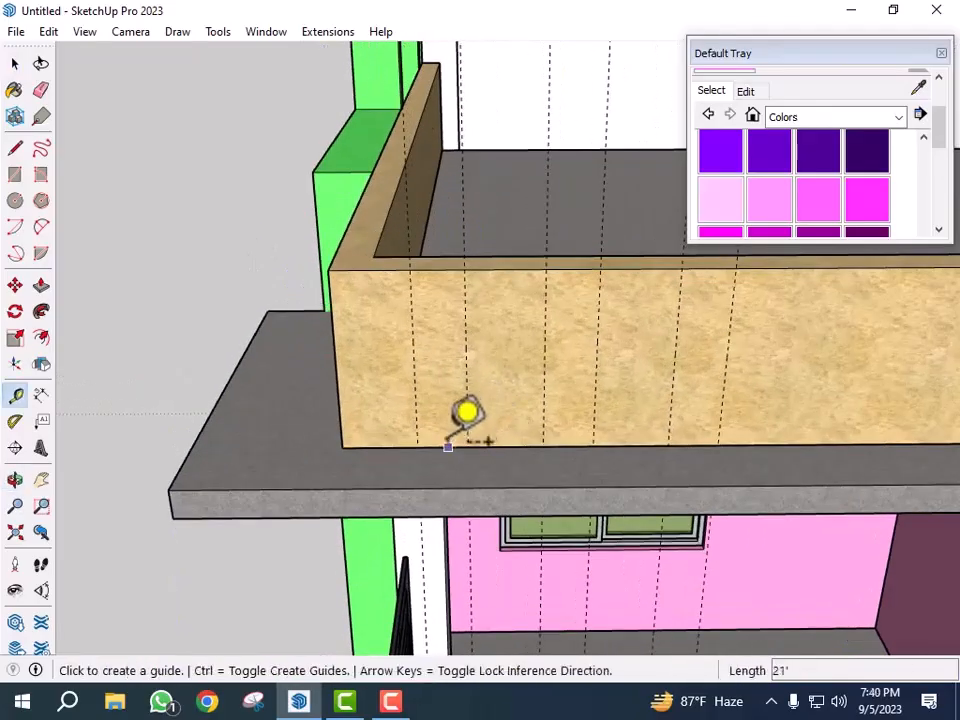
pyautogui.click(446, 447)
pyautogui.scroll(1, 446, 386)
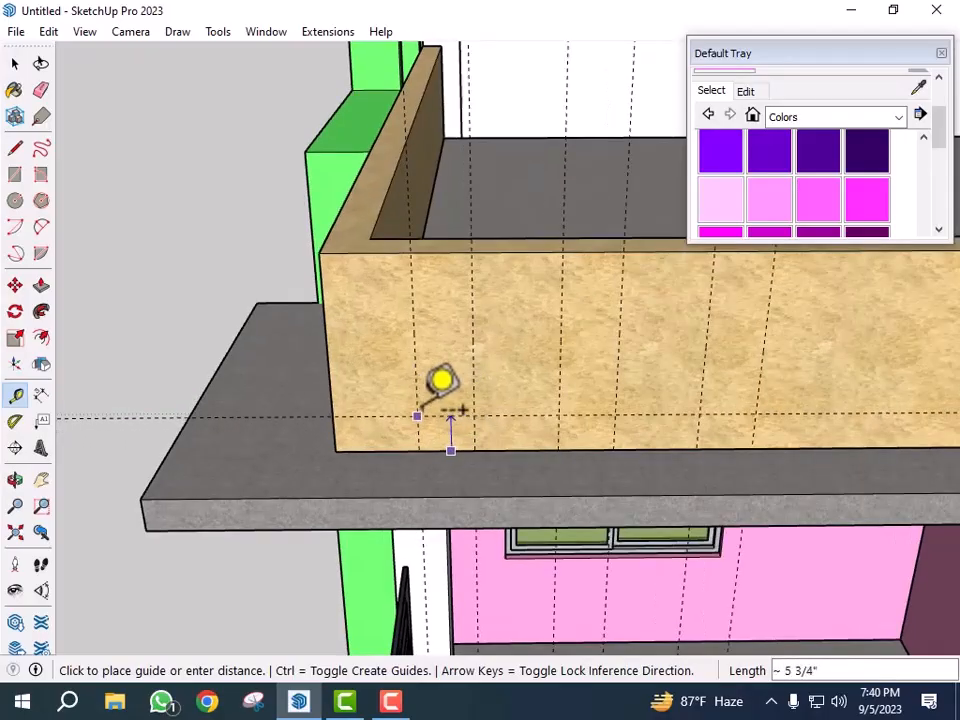
pyautogui.press('Return')
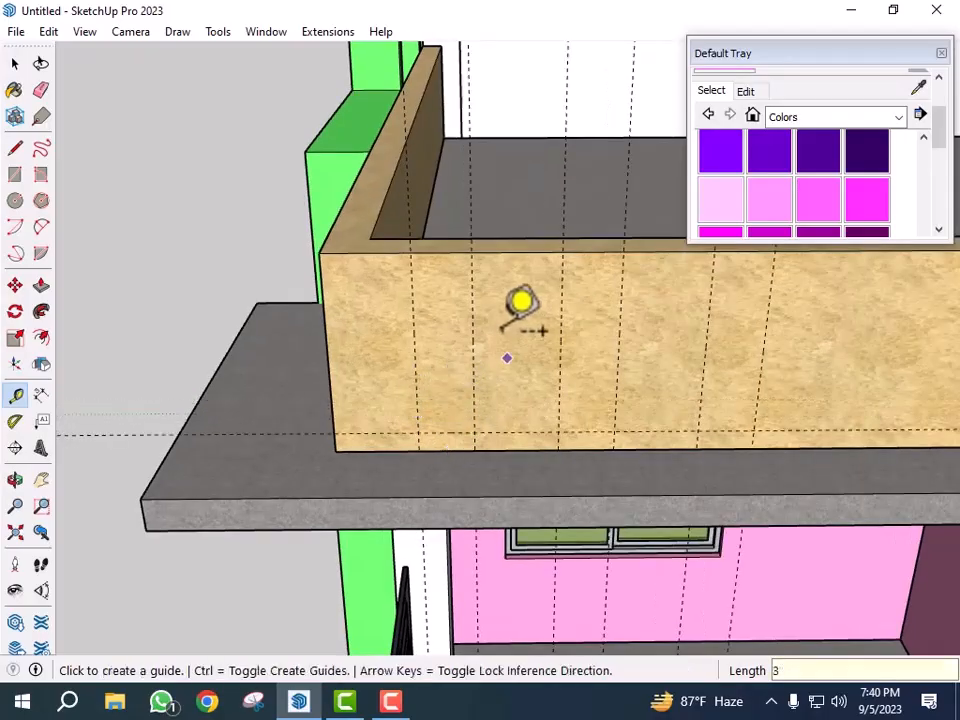
pyautogui.click(440, 252)
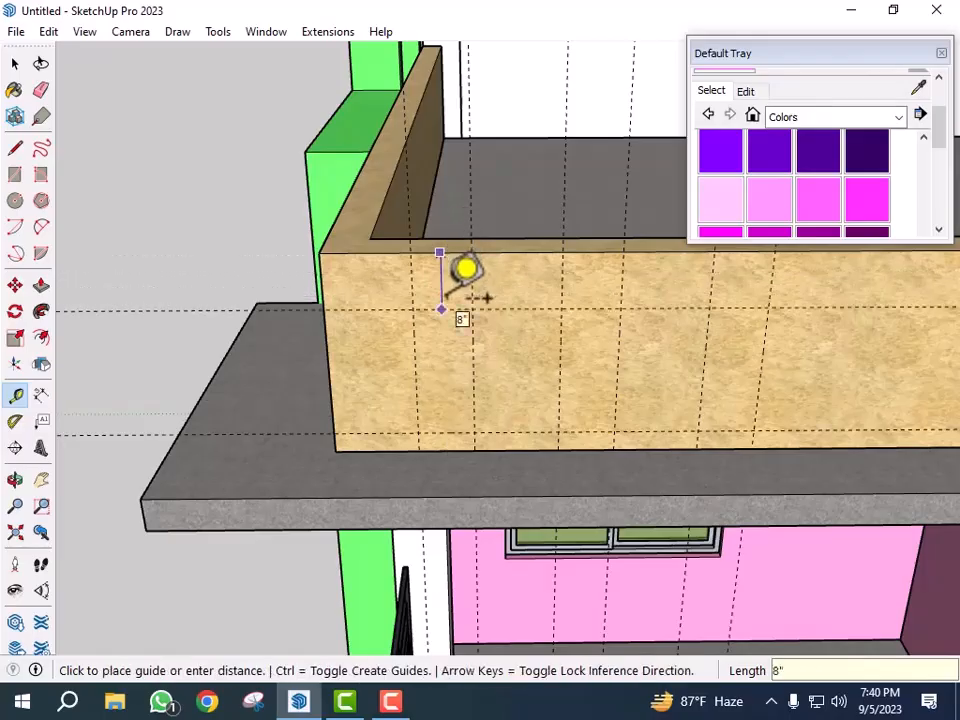
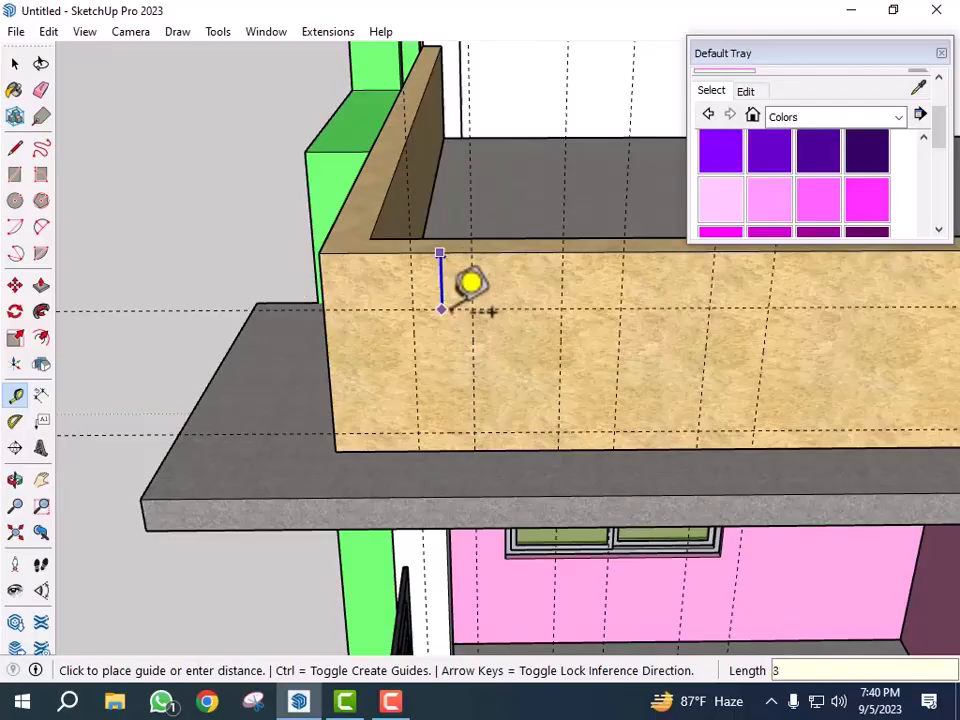
# - Place the horizontal guide 3 inches below the top edge of the roof parapet's front face
pyautogui.press('Return')
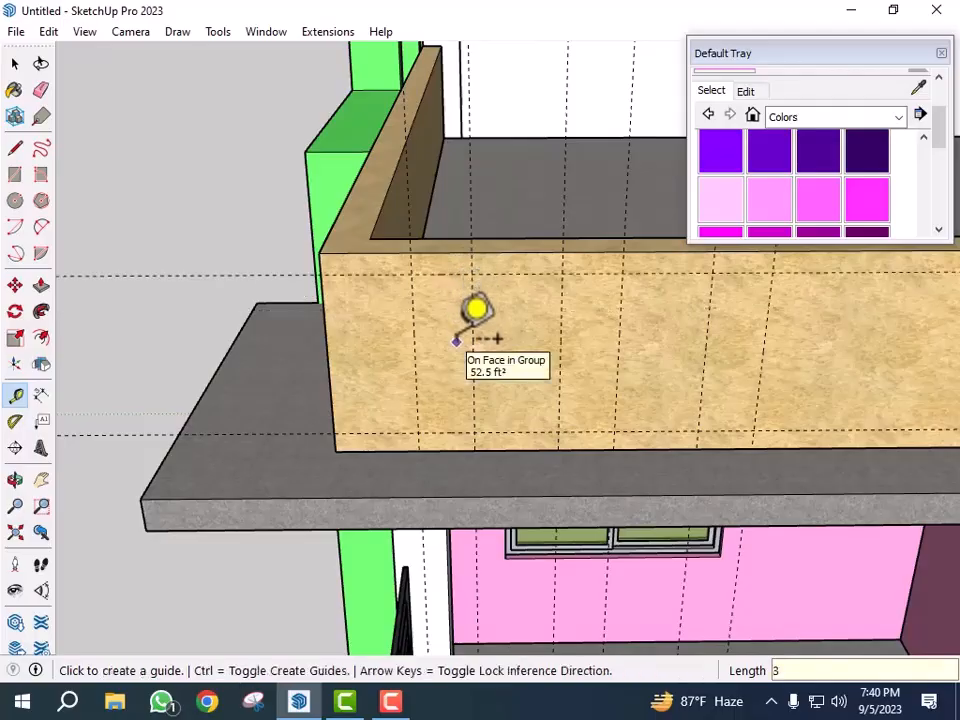
pyautogui.press('space')
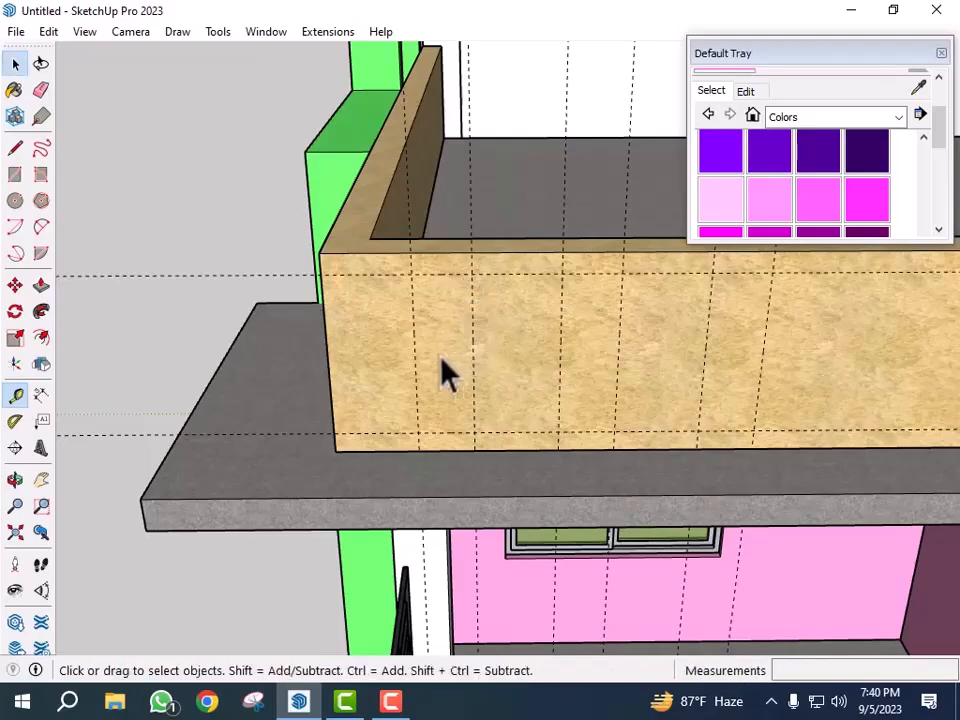
# - Draw a rectangle on the parapet's front face filling the first 8-inch guide gap between the horizontal guides
pyautogui.click(435, 360)
pyautogui.doubleClick(442, 355)
pyautogui.tripleClick(436, 338)
pyautogui.doubleClick(451, 325)
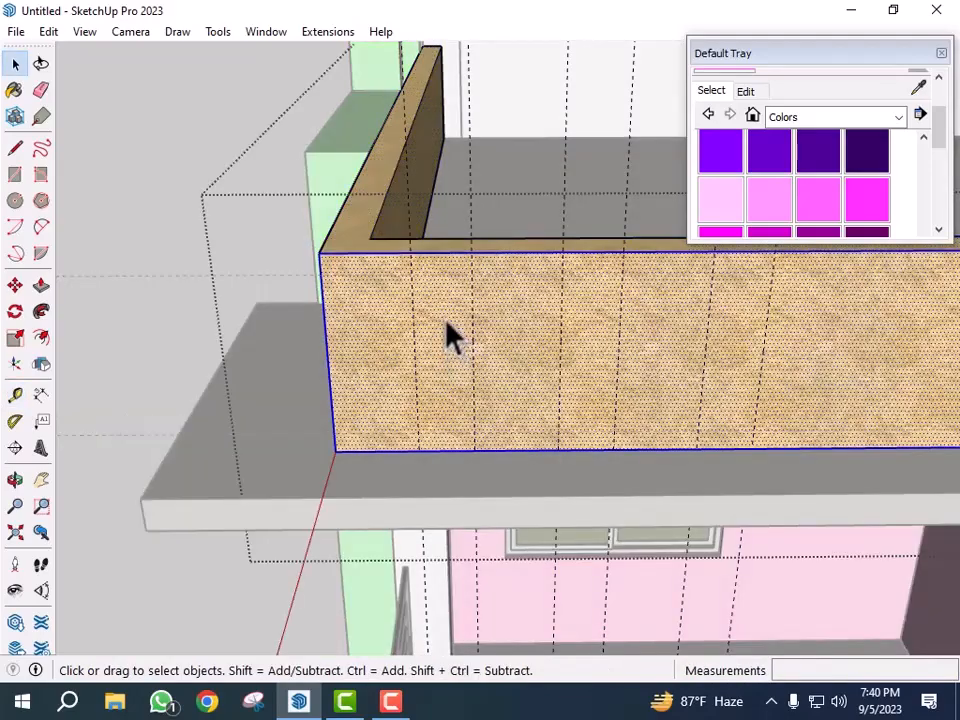
pyautogui.press('r')
pyautogui.click(412, 274)
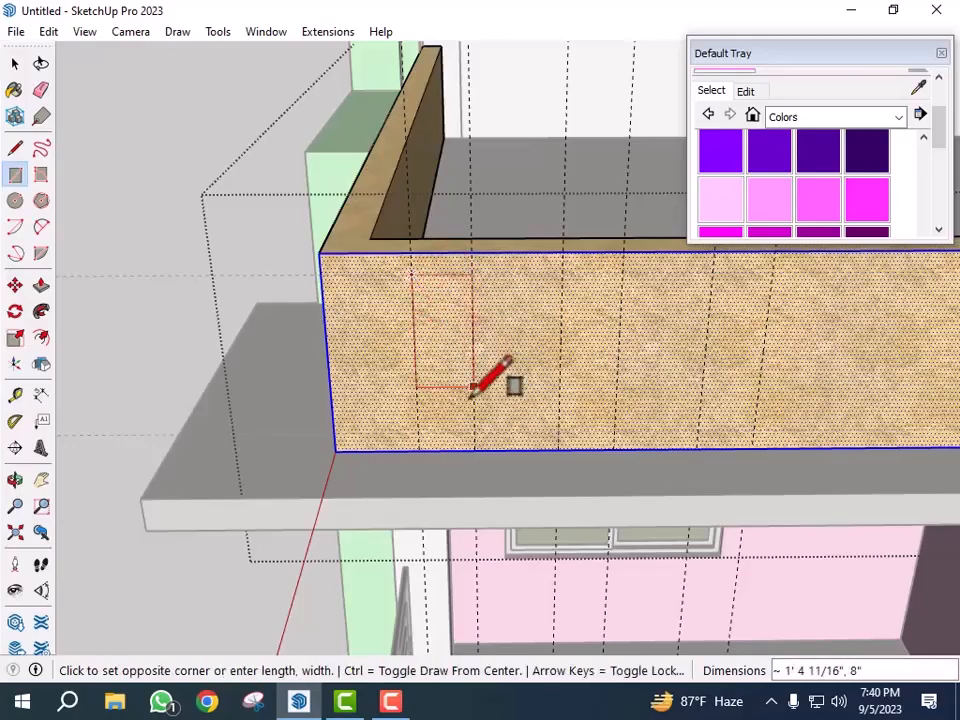
pyautogui.click(472, 433)
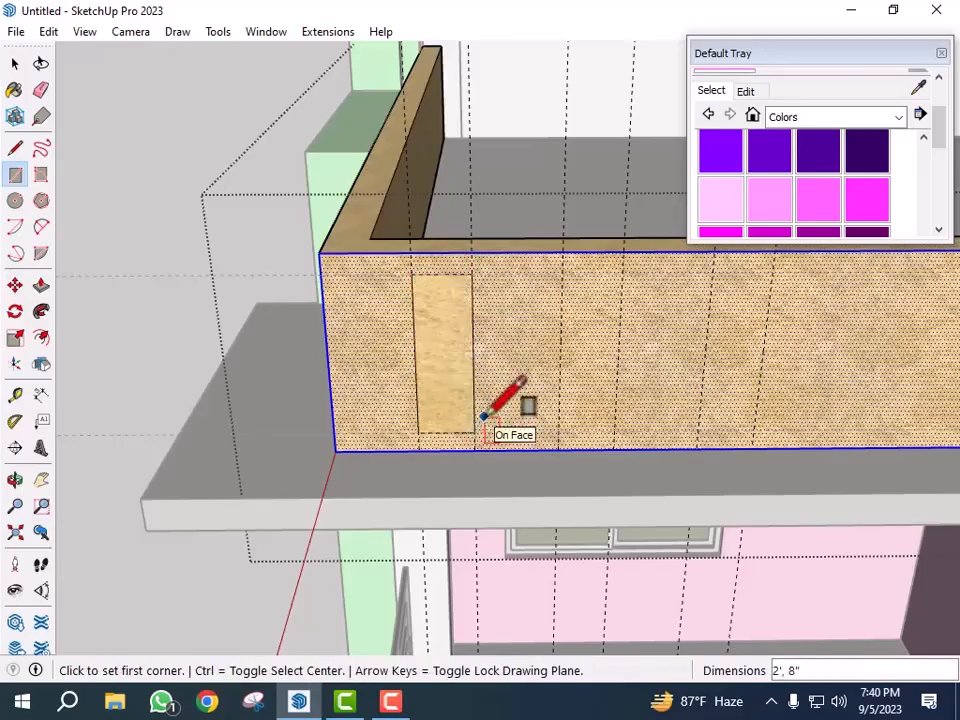
# - Push the rectangle 6 inches into the parapet to form a recessed slot
pyautogui.press('p')
pyautogui.press('Escape')
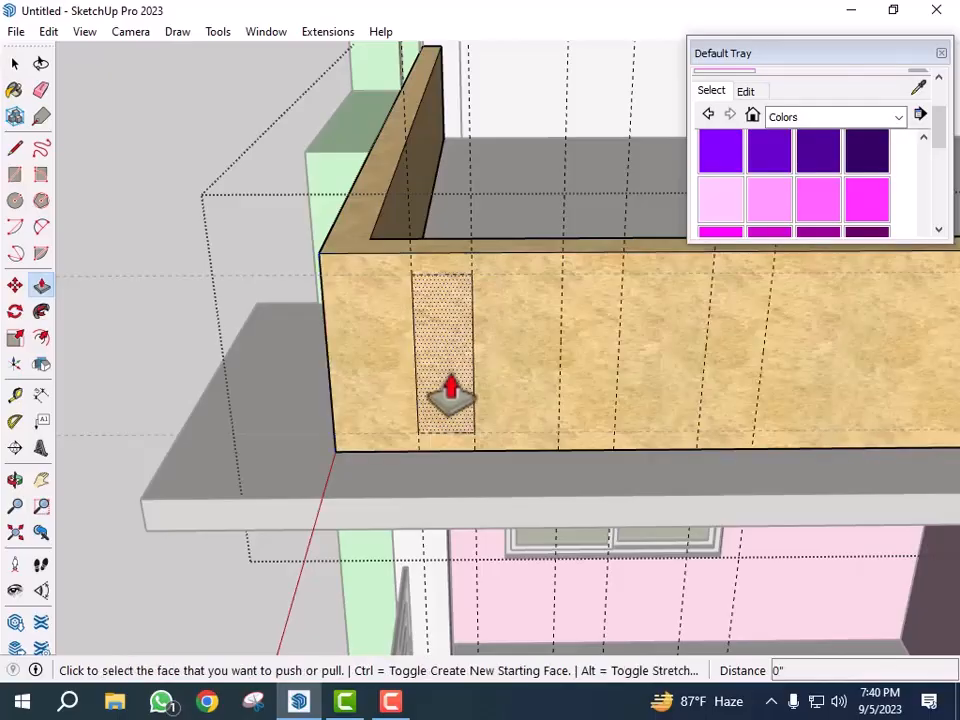
pyautogui.click(450, 392)
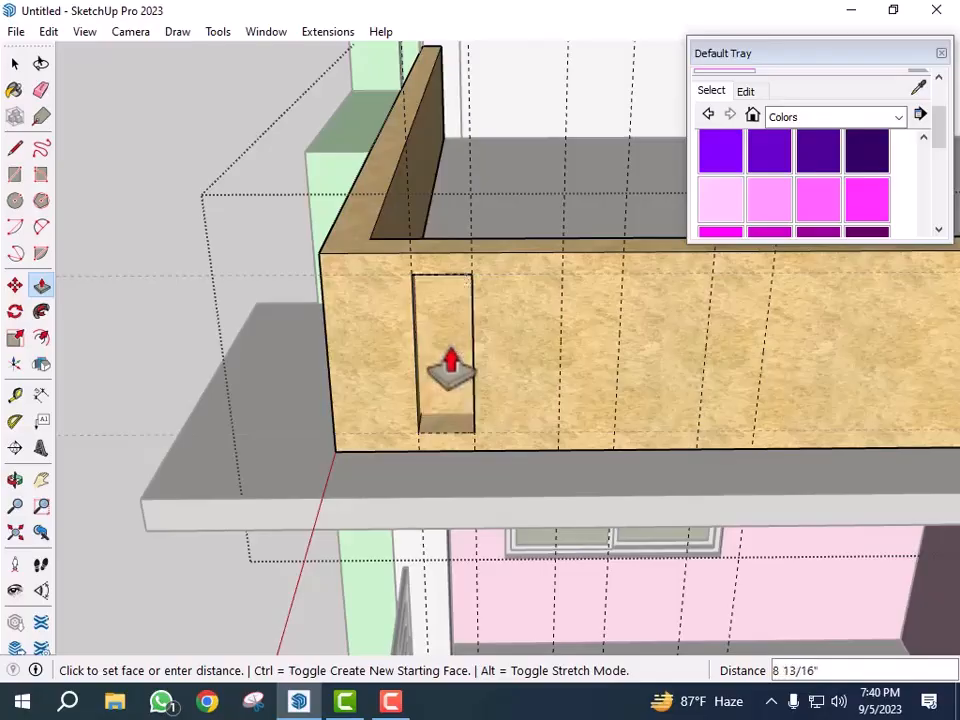
pyautogui.write('6')
pyautogui.press('Return')
pyautogui.moveTo(493, 381); pyautogui.dragTo(500, 428, button='middle')
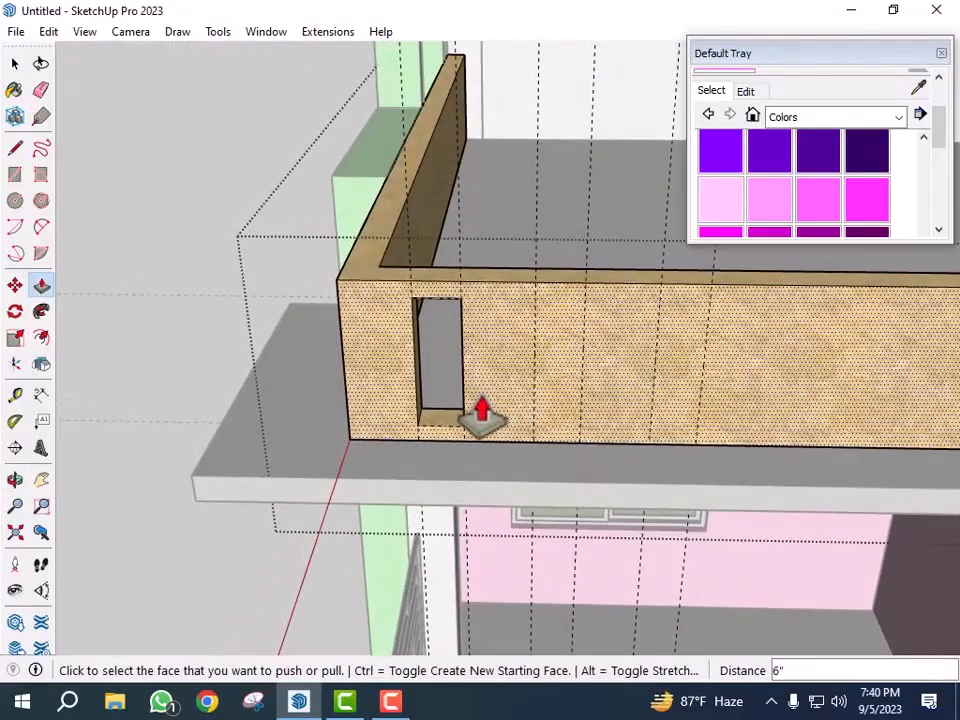
# - Select the slot's outline and move it 1' 8" along the parapet to the next guide gap
pyautogui.press('space')
pyautogui.click(496, 401)
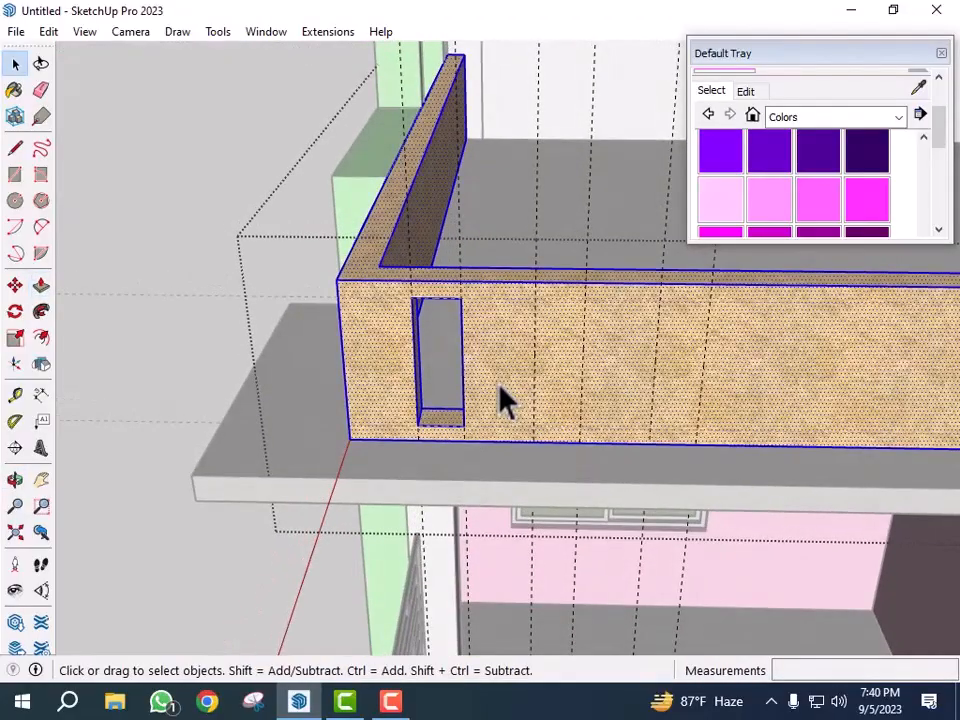
pyautogui.click(469, 372)
pyautogui.click(463, 368)
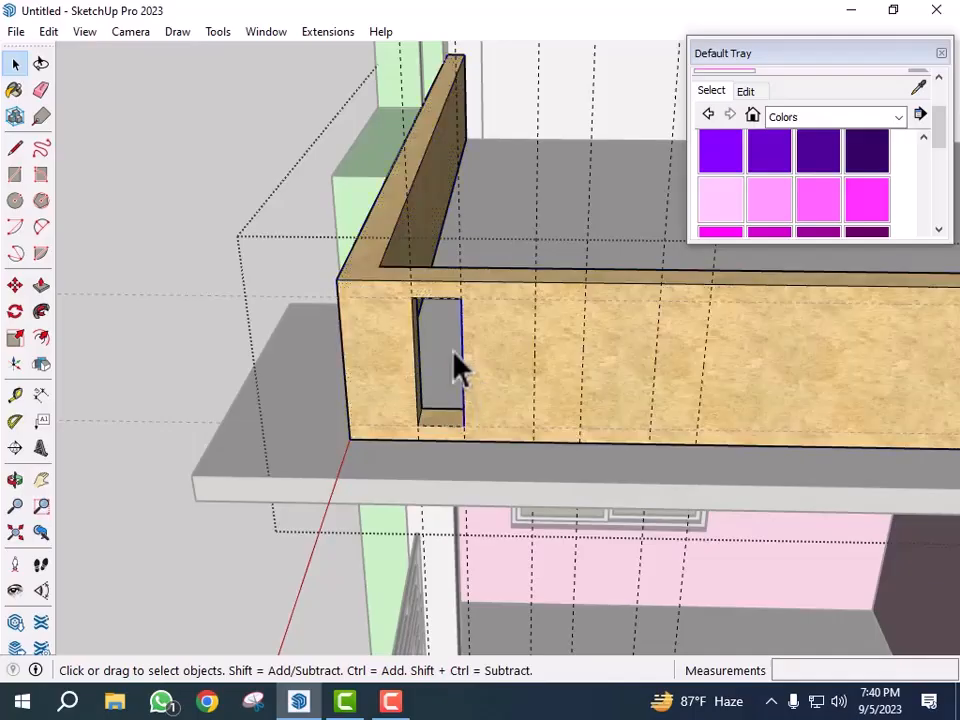
pyautogui.keyDown('ctrl'); pyautogui.click(446, 301); pyautogui.keyUp('ctrl')
pyautogui.keyDown('ctrl'); pyautogui.click(415, 328); pyautogui.keyUp('ctrl')
pyautogui.keyDown('ctrl'); pyautogui.click(445, 431); pyautogui.keyUp('ctrl')
pyautogui.press('m')
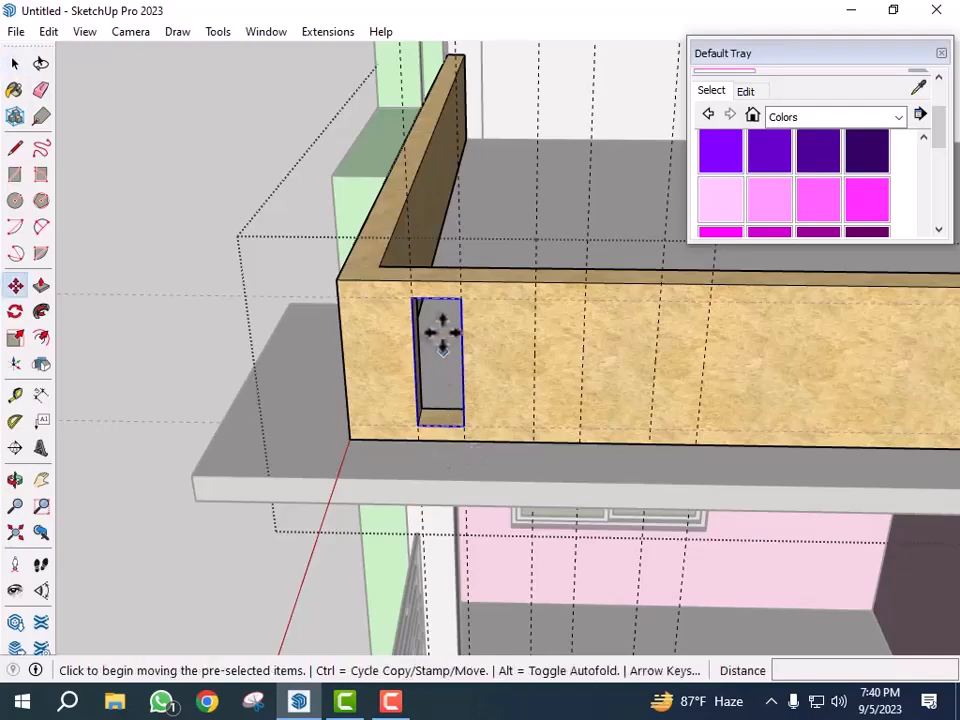
pyautogui.click(411, 300)
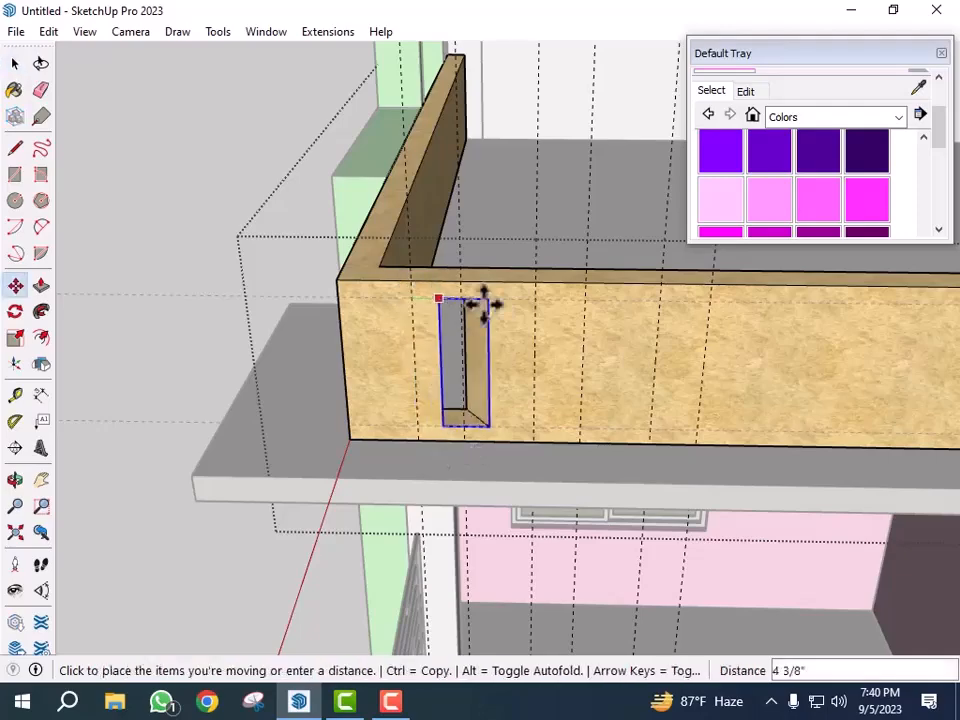
pyautogui.click(537, 300)
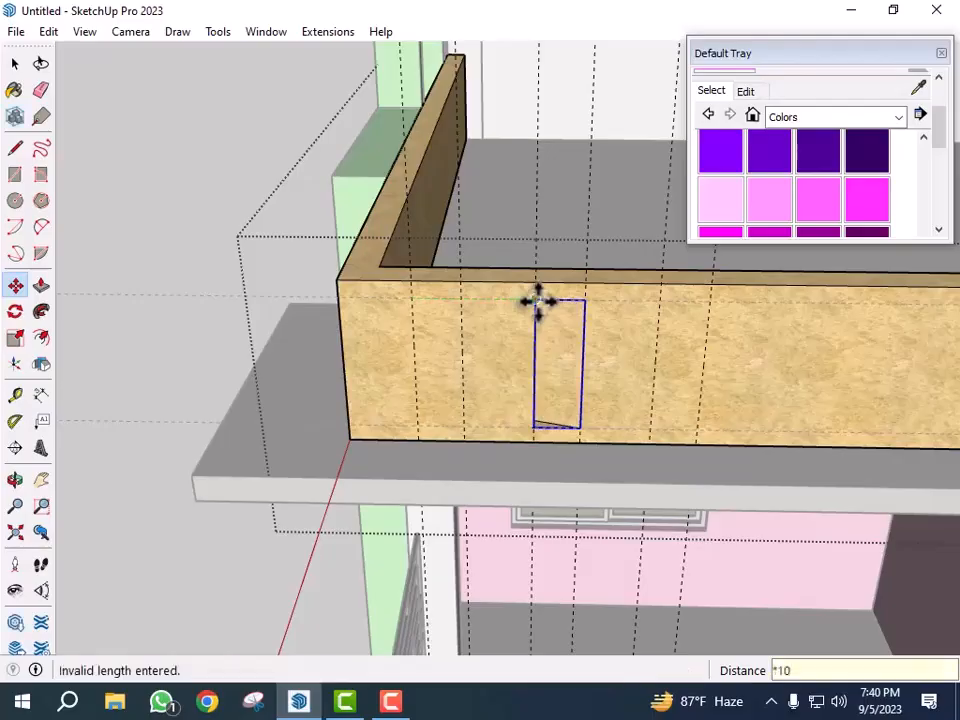
# - Copy the slot rectangle to the following guide gap and array it as 10 copies along the parapet
pyautogui.scroll(-4, 484, 340)
pyautogui.moveTo(655, 424); pyautogui.dragTo(568, 438, button='middle')
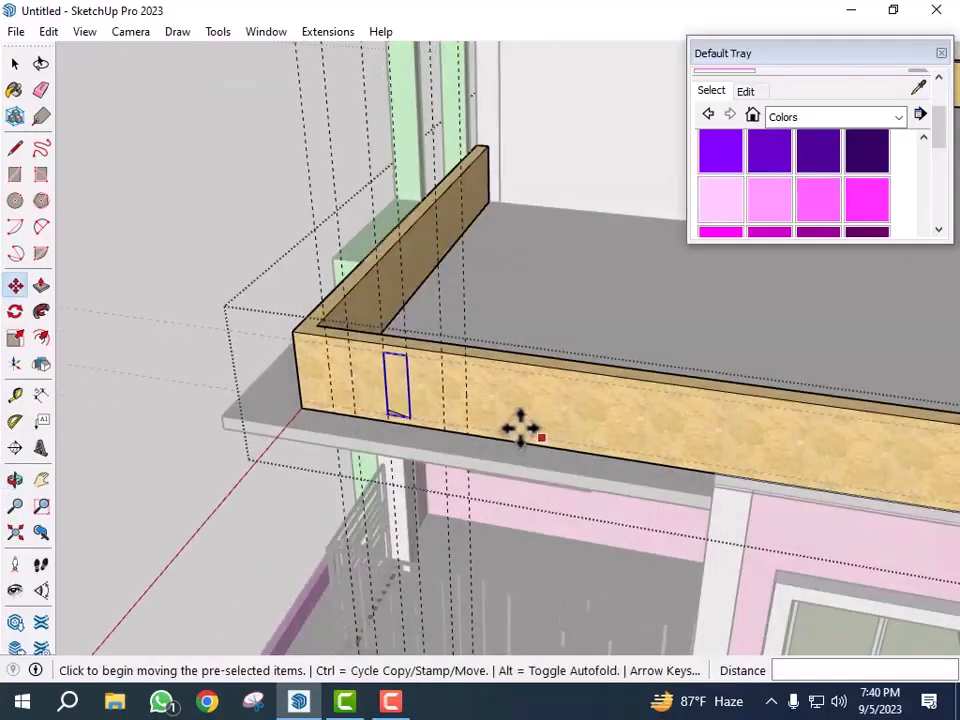
pyautogui.scroll(5, 414, 400)
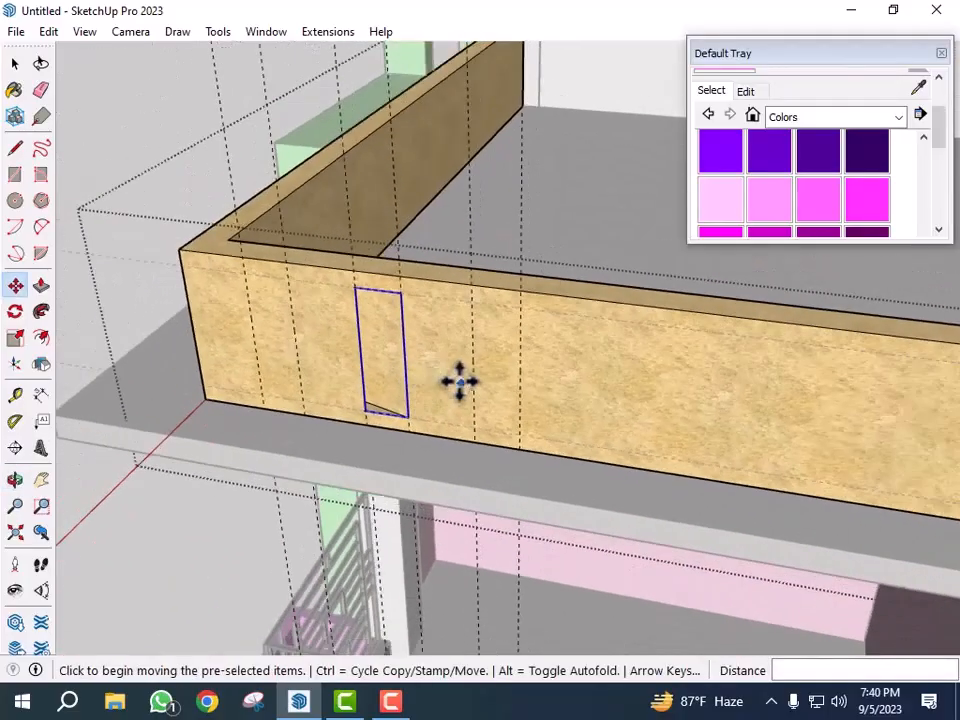
pyautogui.scroll(-3, 470, 378)
pyautogui.moveTo(482, 375); pyautogui.dragTo(586, 395, button='middle')
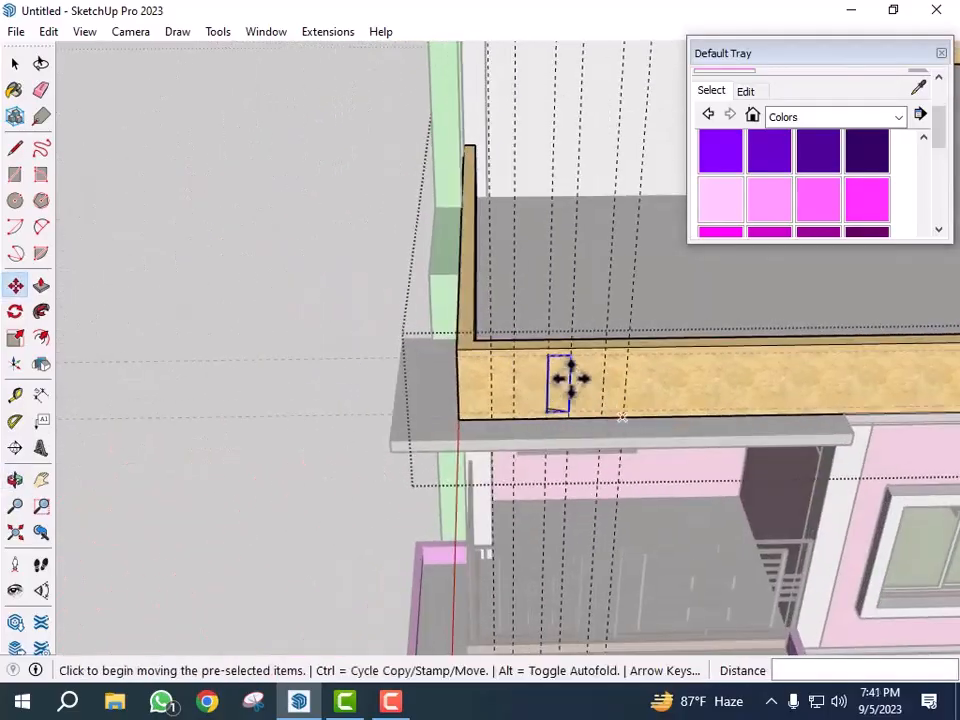
pyautogui.scroll(5, 585, 393)
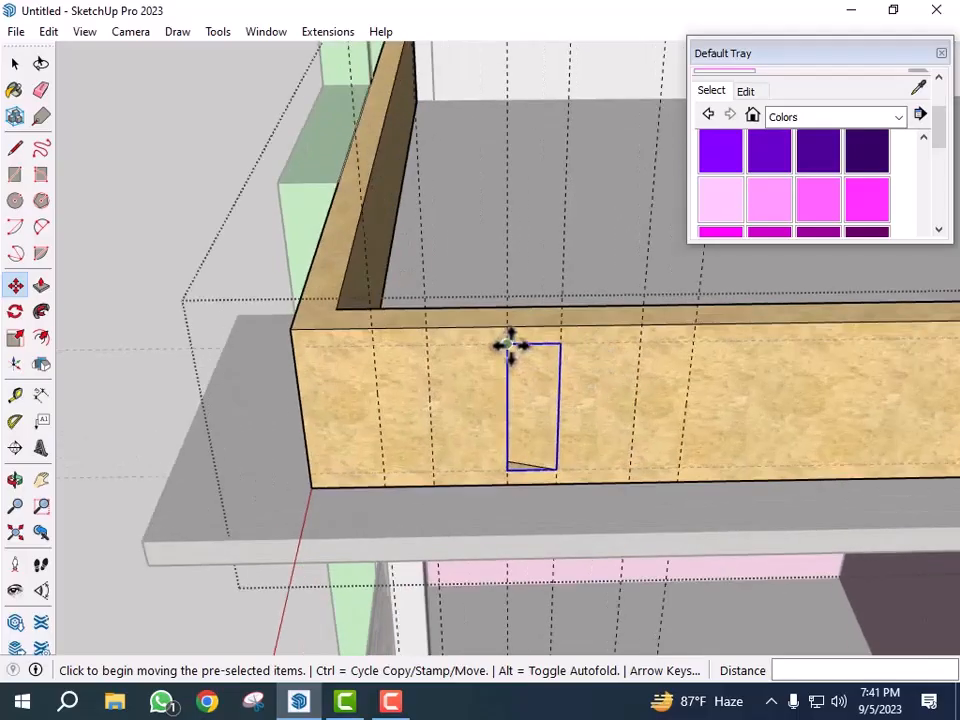
pyautogui.click(510, 345)
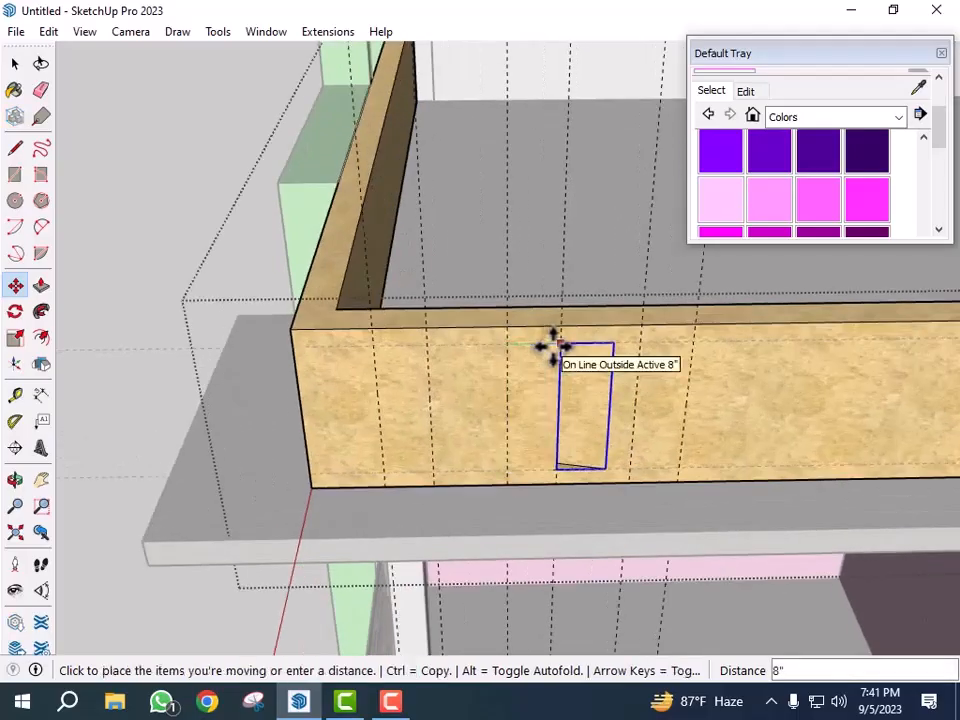
pyautogui.press('ctrl')
pyautogui.click(641, 344)
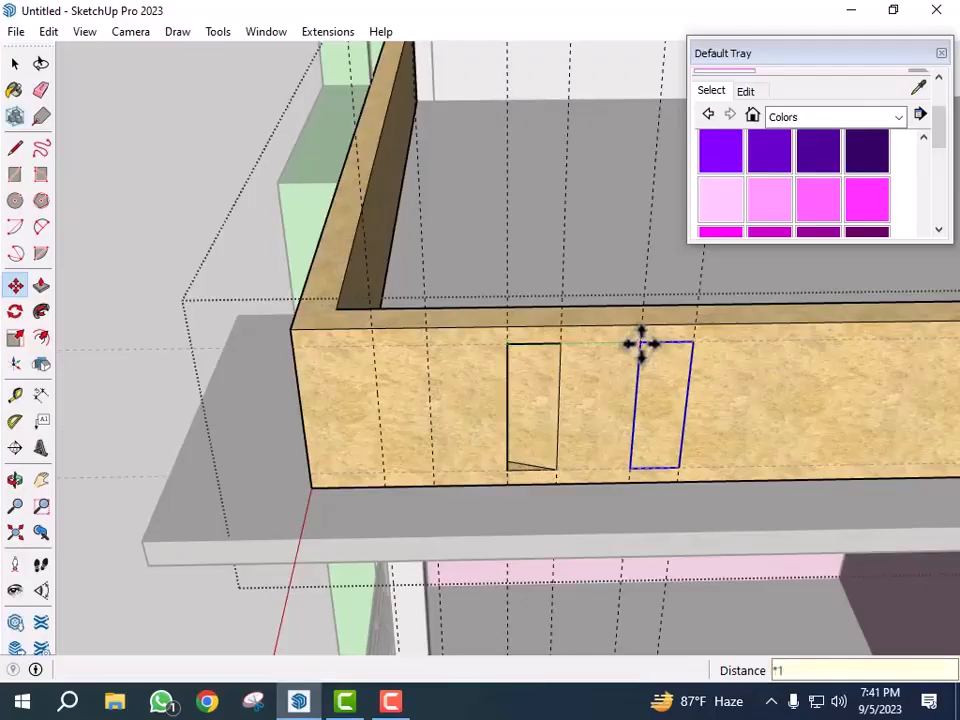
pyautogui.write('*10')
pyautogui.press('Return')
# - Push the first copied rectangles into the parapet to the same depth as the first slot
pyautogui.scroll(-6, 554, 344)
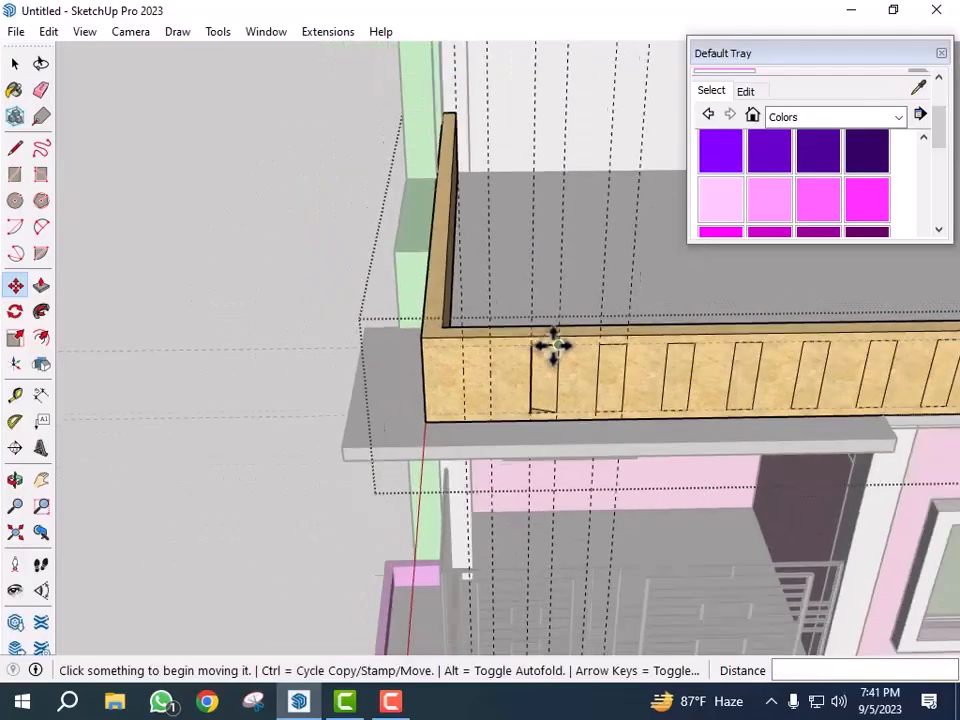
pyautogui.scroll(-1, 554, 344)
pyautogui.moveTo(735, 444); pyautogui.dragTo(420, 392, button='middle')
pyautogui.scroll(5, 420, 392)
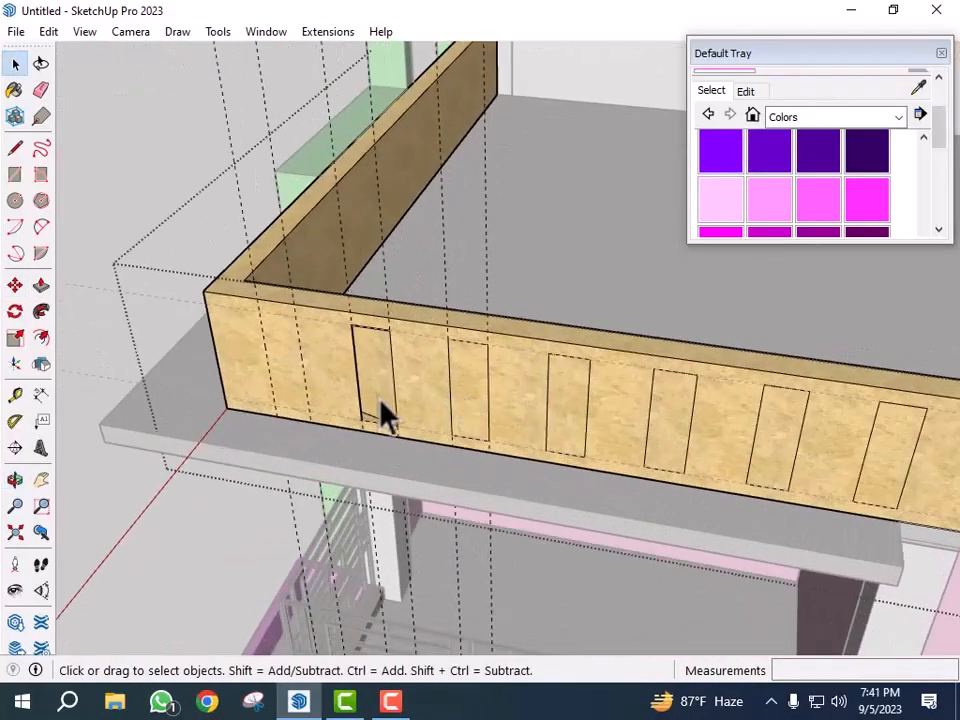
pyautogui.scroll(1, 368, 370)
pyautogui.moveTo(386, 395); pyautogui.dragTo(456, 396, button='middle')
pyautogui.scroll(-3, 460, 405)
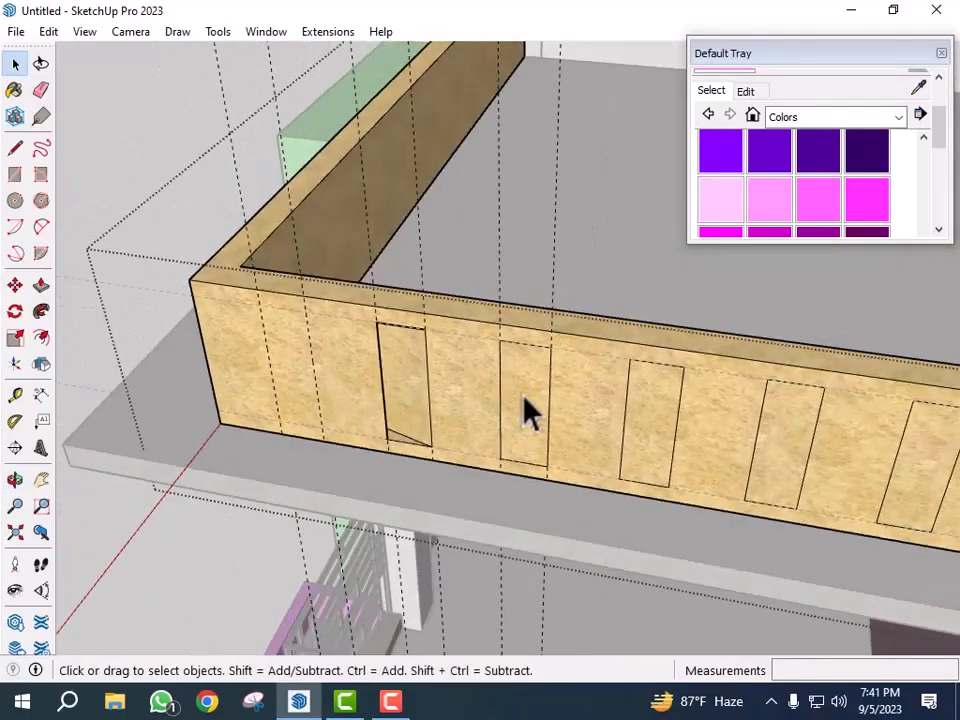
pyautogui.click(524, 402)
pyautogui.press('p')
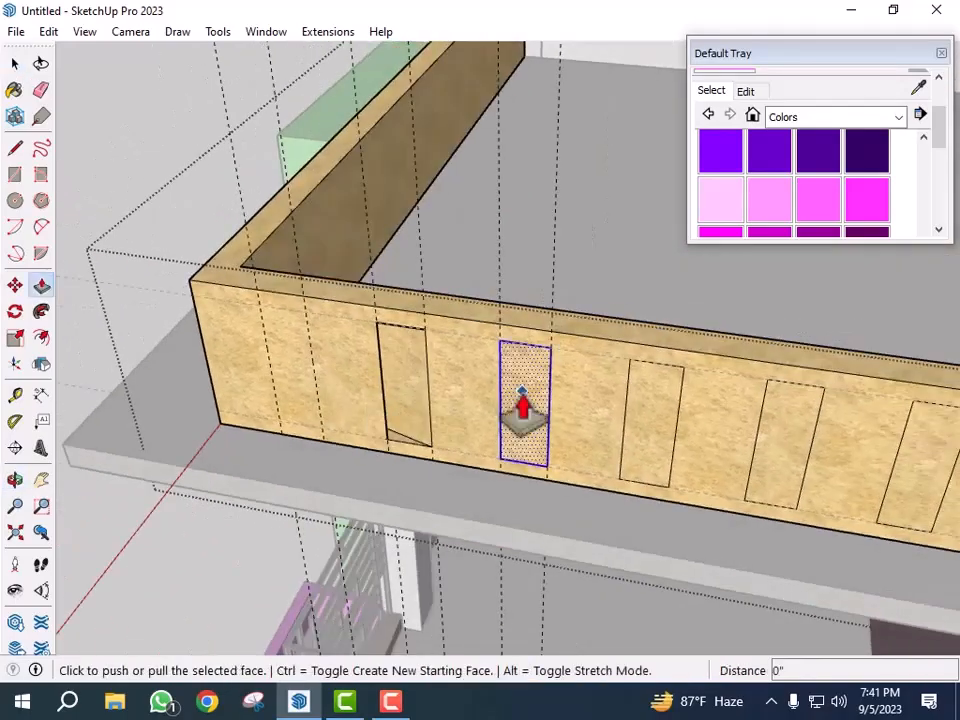
pyautogui.click(518, 406)
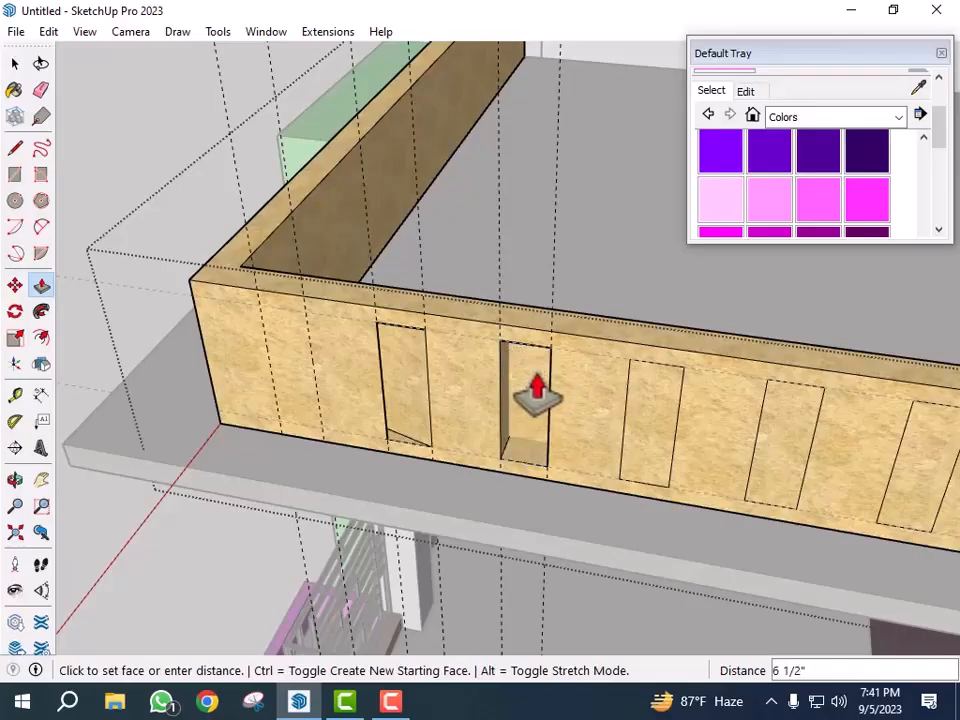
pyautogui.click(537, 392)
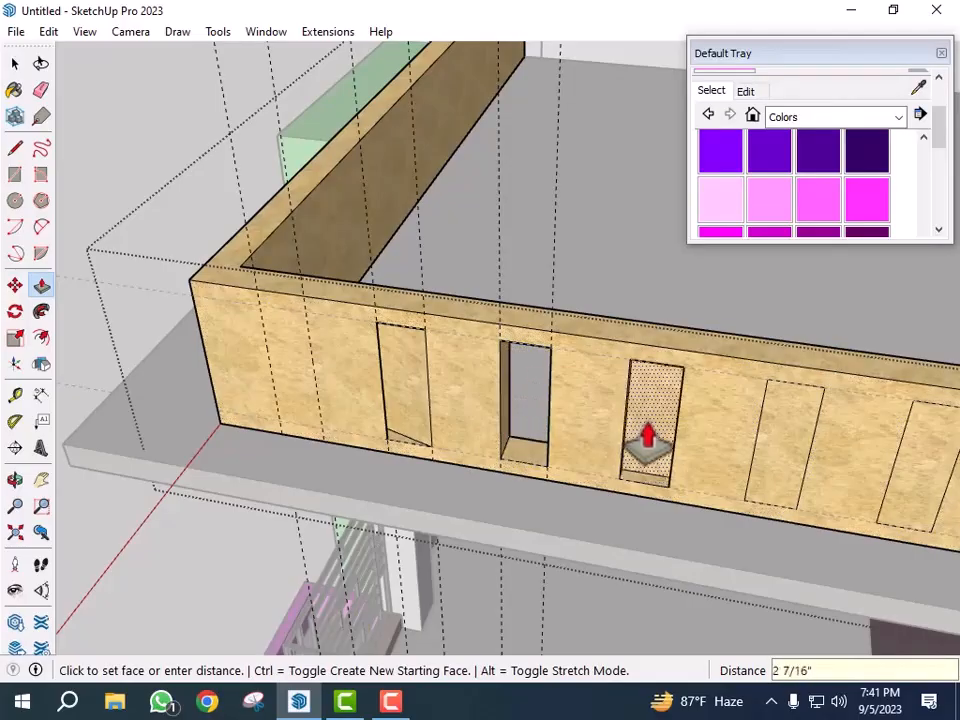
pyautogui.doubleClick(650, 440)
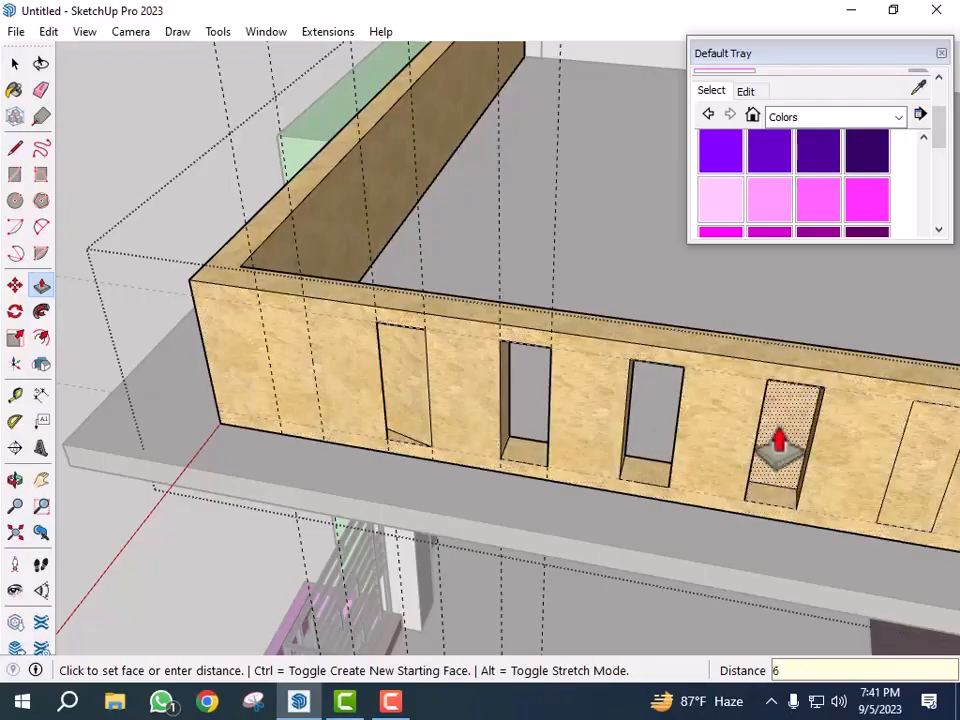
# - Continue pushing the next copied rectangles along the parapet into matching recessed slots
pyautogui.scroll(-3, 415, 515)
pyautogui.scroll(3, 748, 450)
pyautogui.click(745, 455)
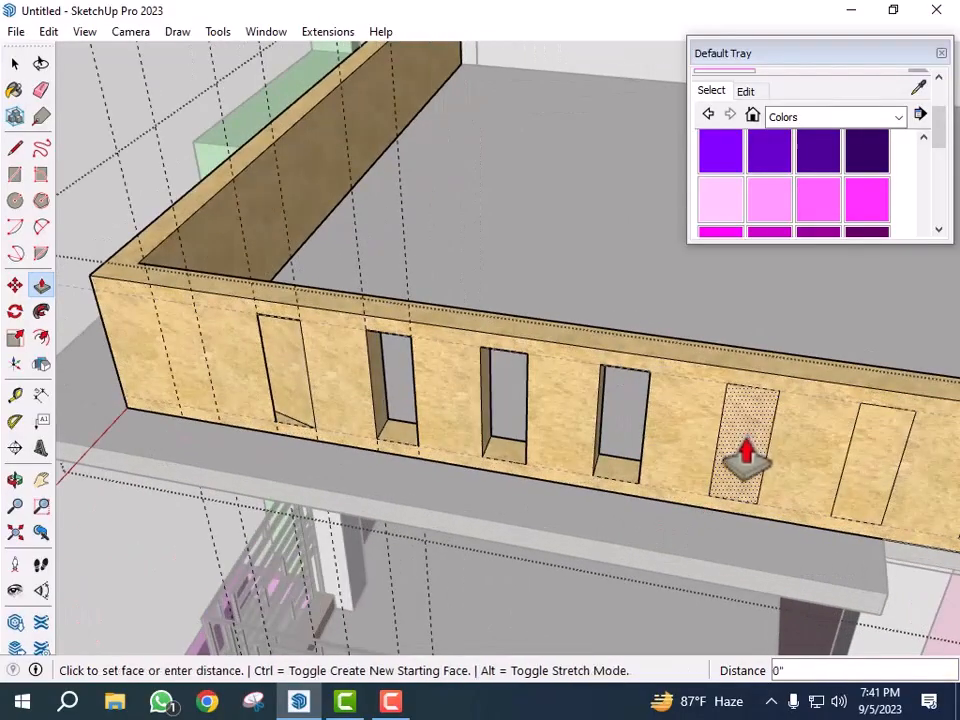
pyautogui.click(748, 440)
pyautogui.scroll(-3, 594, 456)
pyautogui.scroll(4, 645, 491)
pyautogui.click(672, 470)
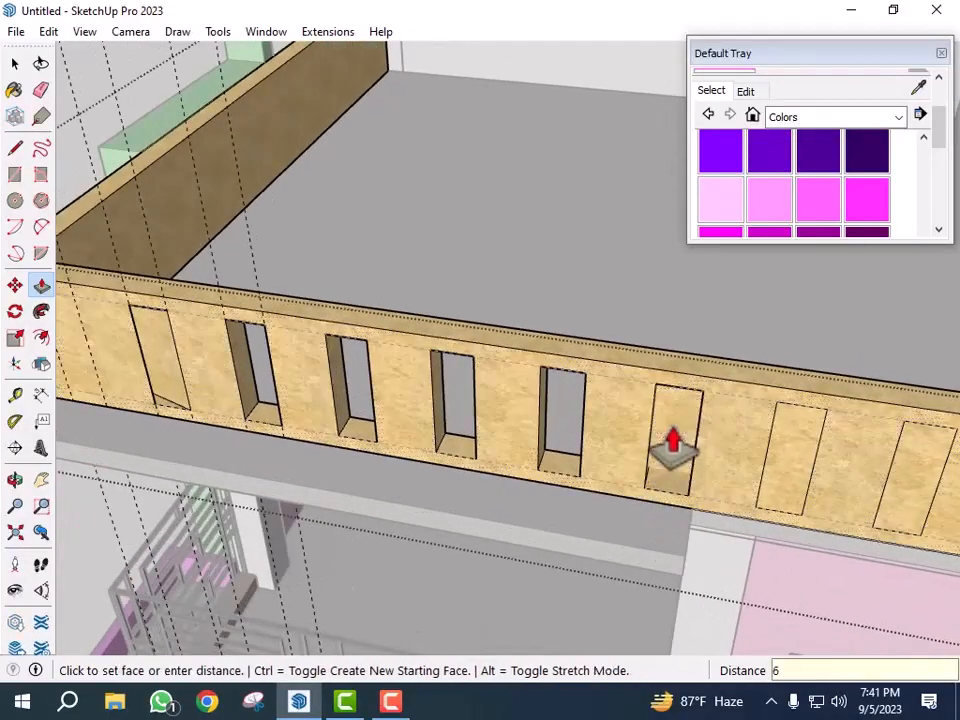
pyautogui.click(545, 450)
pyautogui.scroll(-3, 654, 514)
pyautogui.scroll(3, 709, 482)
pyautogui.click(713, 470)
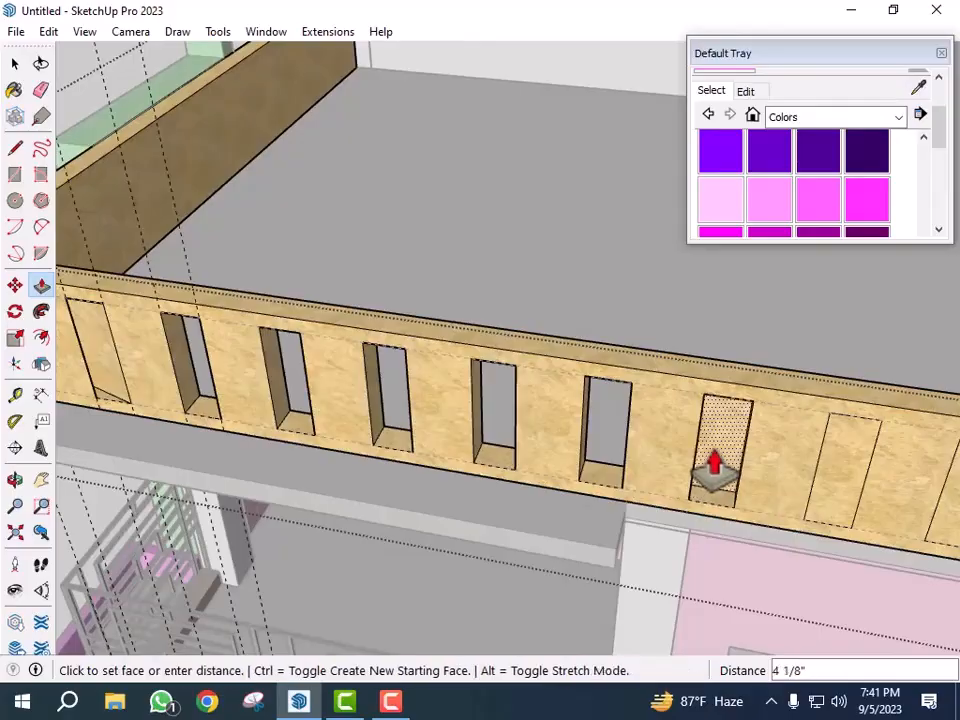
pyautogui.click(714, 468)
pyautogui.scroll(-3, 600, 505)
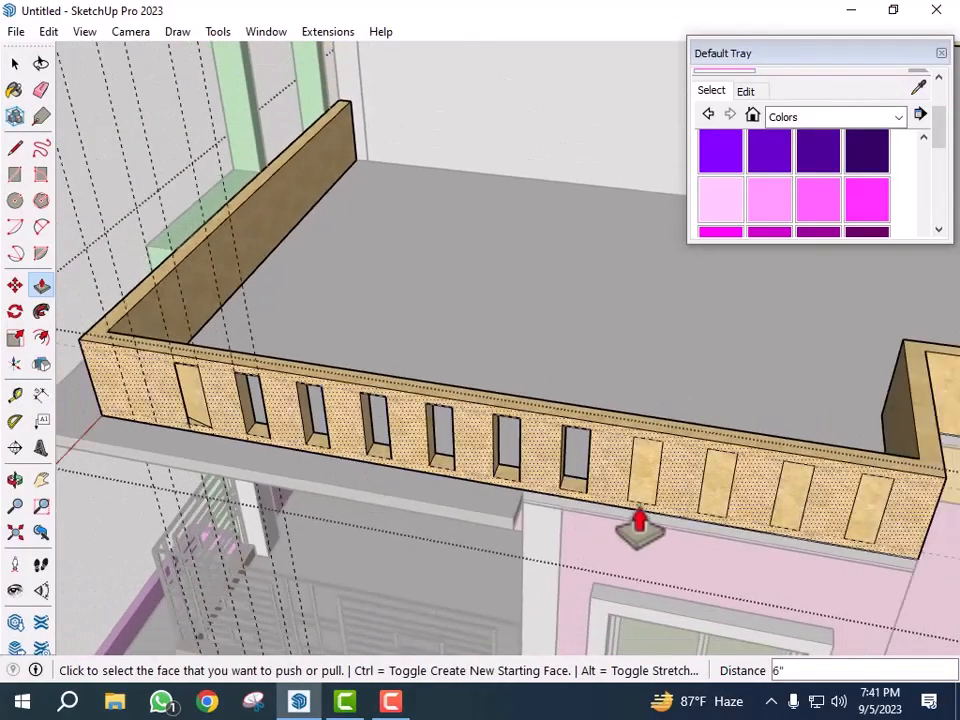
pyautogui.scroll(4, 639, 500)
# - Push the remaining copied rectangles at the parapet's far end into matching recessed slots
pyautogui.click(648, 482)
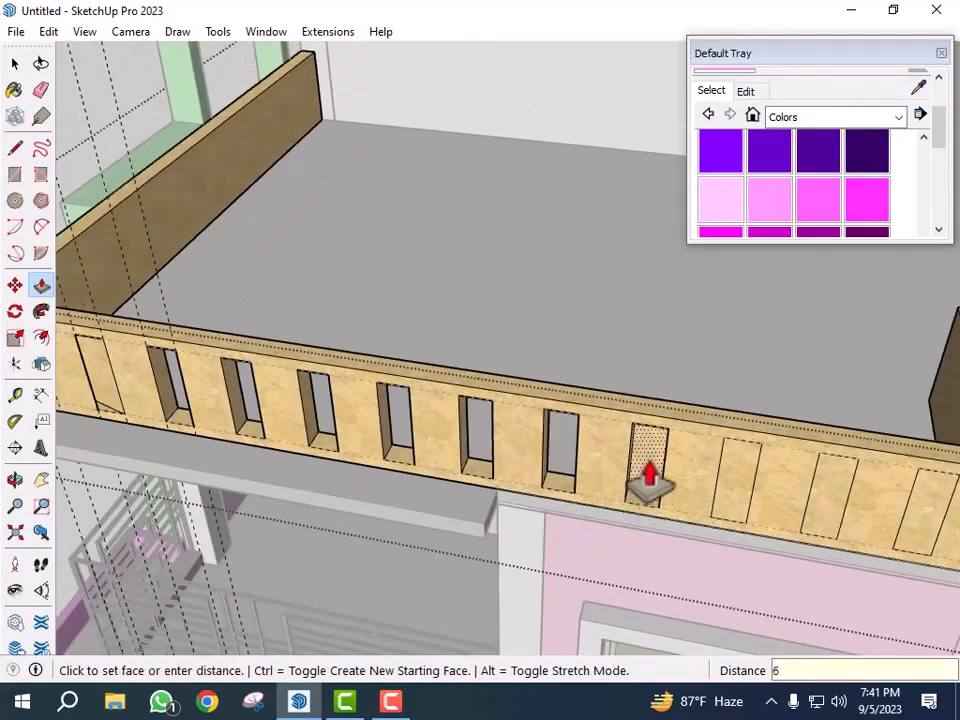
pyautogui.click(372, 500)
pyautogui.scroll(-3, 634, 508)
pyautogui.scroll(3, 660, 500)
pyautogui.click(672, 488)
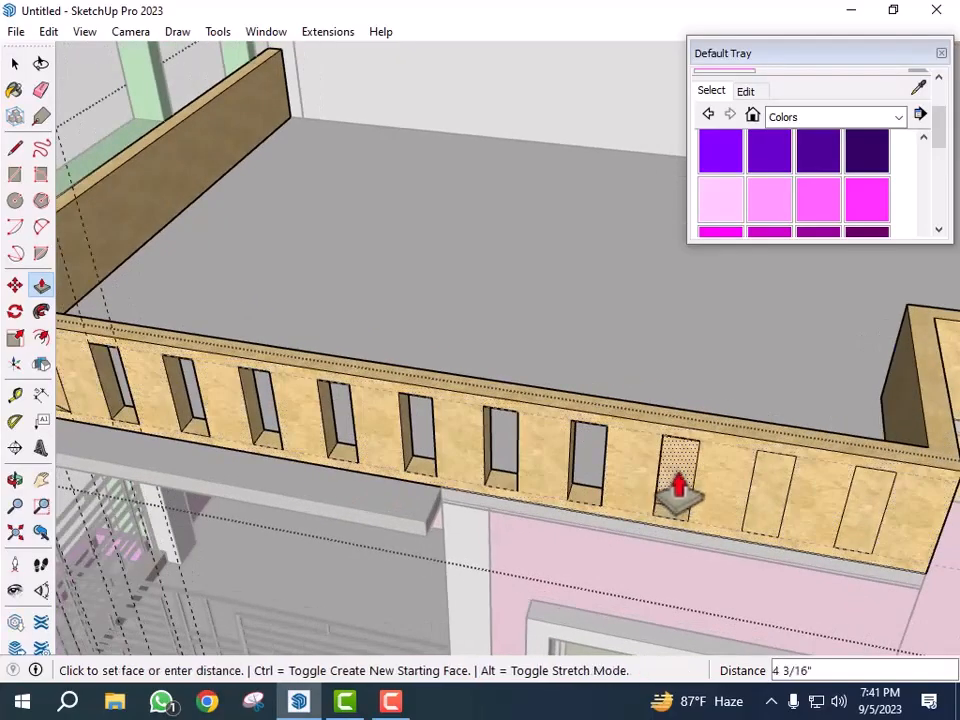
pyautogui.click(679, 487)
pyautogui.scroll(-3, 551, 497)
pyautogui.scroll(3, 728, 508)
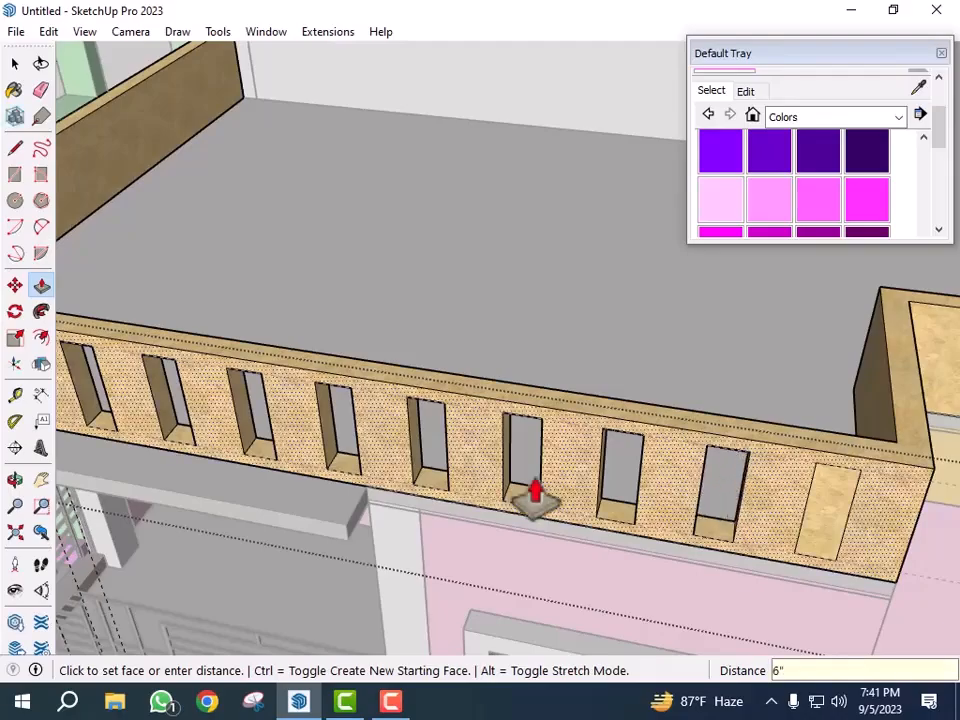
pyautogui.scroll(-3, 660, 505)
pyautogui.scroll(3, 754, 514)
pyautogui.click(773, 522)
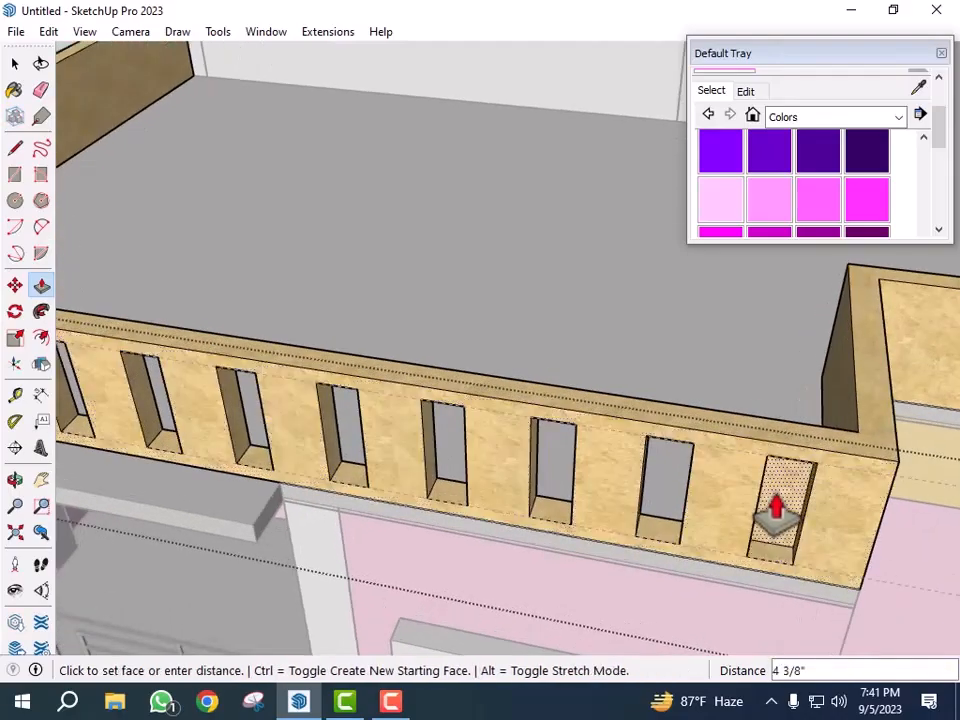
pyautogui.click(775, 512)
pyautogui.scroll(-3, 718, 500)
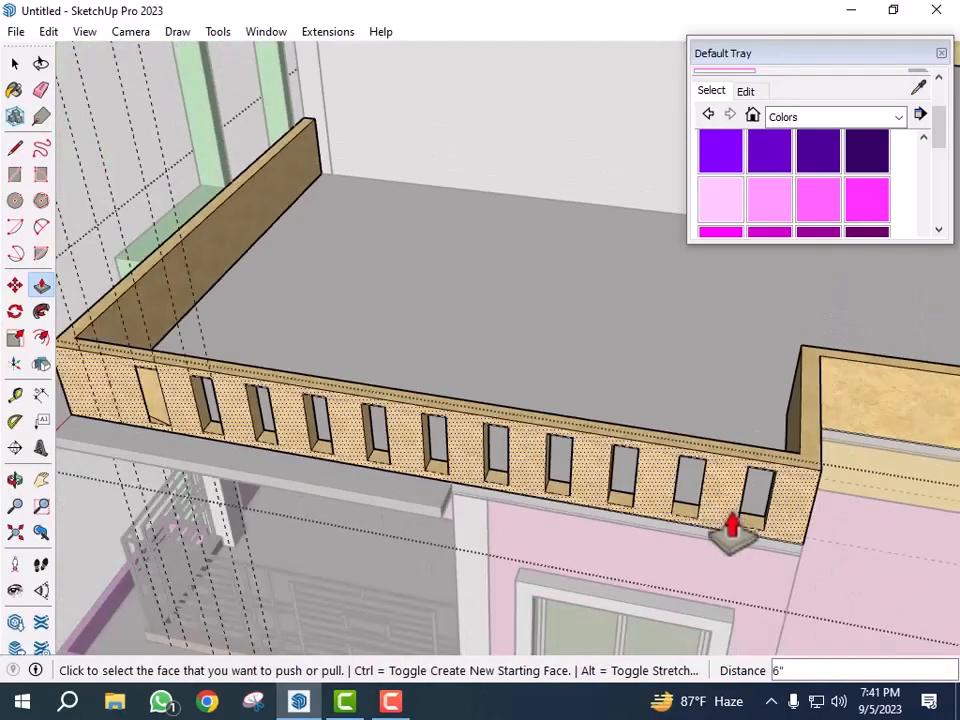
# - Delete the faulty unpushed rectangle face at the first slot position of the roof parapet
pyautogui.scroll(3, 168, 400)
pyautogui.scroll(2, 168, 400)
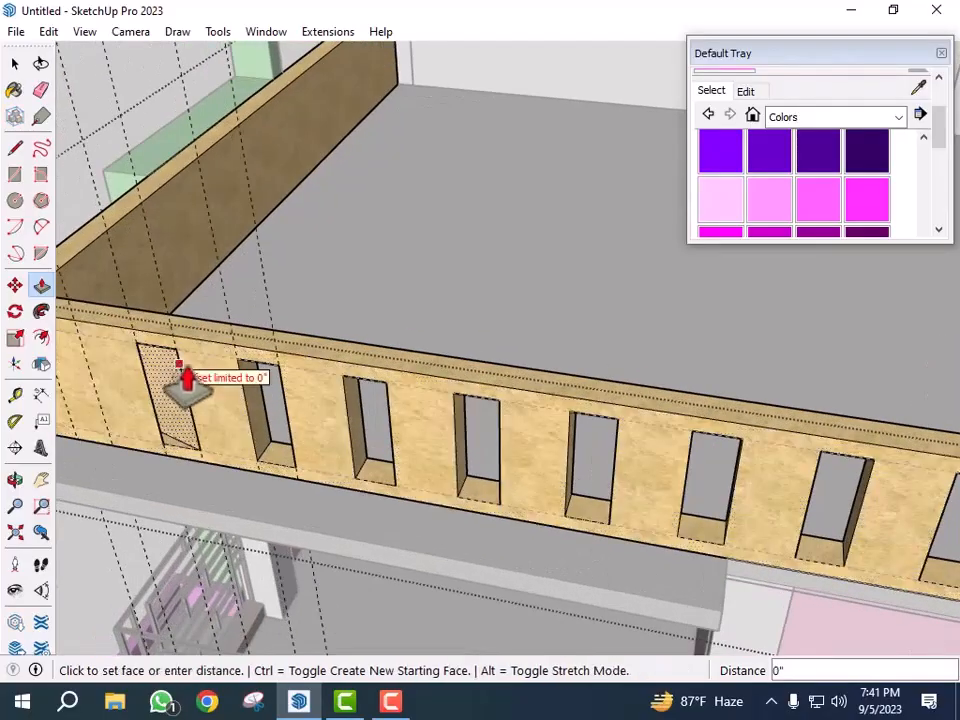
pyautogui.click(259, 391)
pyautogui.moveTo(216, 440); pyautogui.dragTo(566, 400, button='middle')
pyautogui.scroll(3, 510, 438)
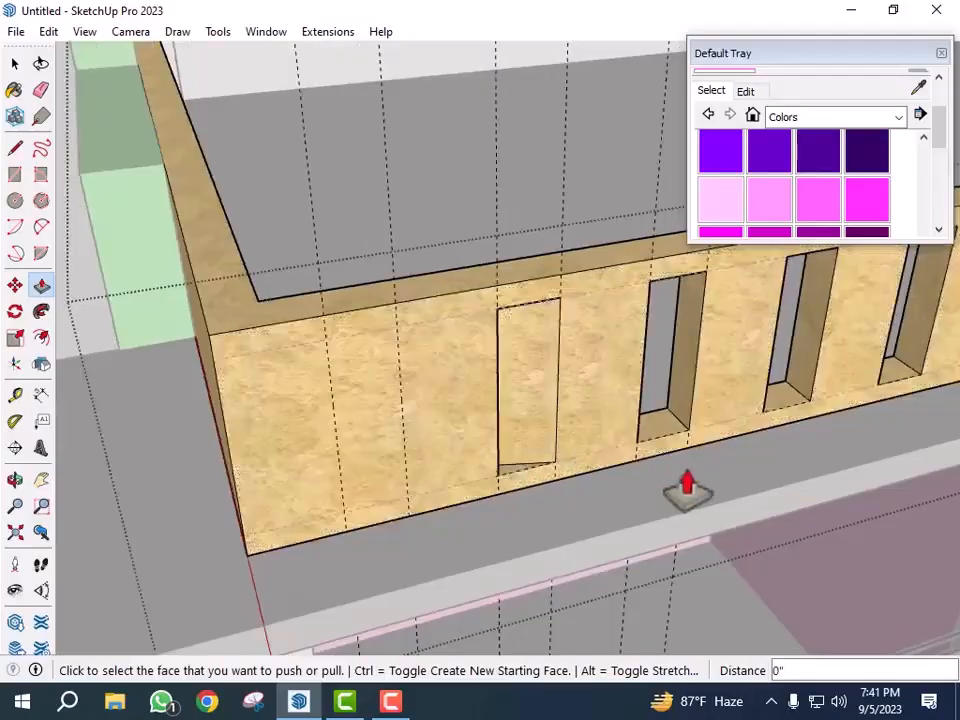
pyautogui.moveTo(686, 478); pyautogui.dragTo(600, 484, button='middle')
pyautogui.press('space')
pyautogui.doubleClick(498, 395)
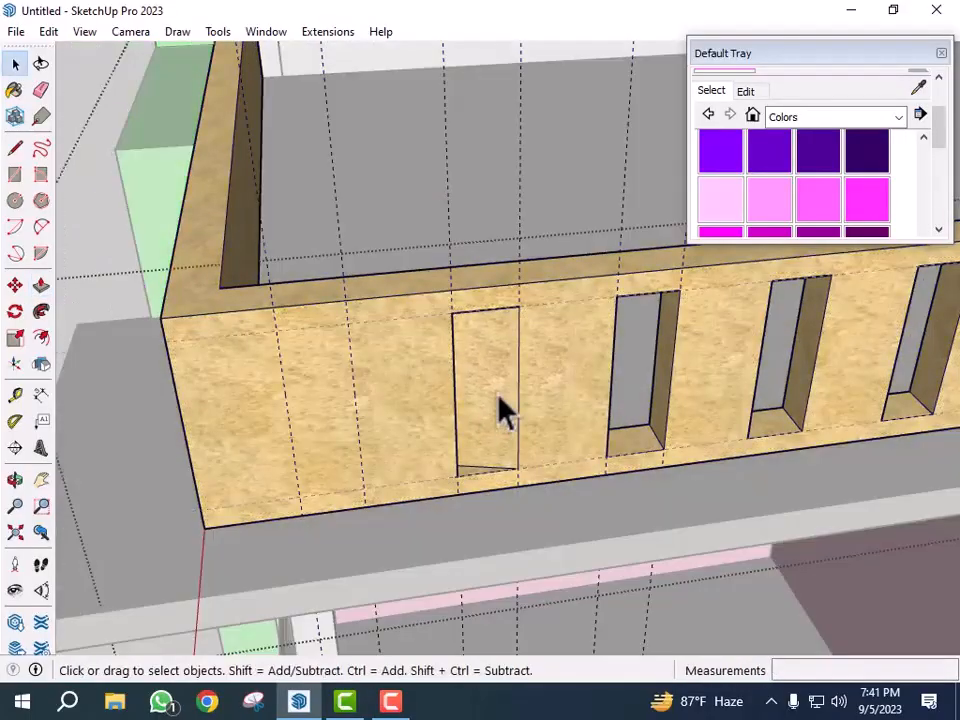
pyautogui.click(480, 381)
pyautogui.doubleClick(480, 381)
pyautogui.press('Delete')
# - Redraw the slot rectangle in the parapet's first gap and push it 6" into the parapet
pyautogui.moveTo(583, 463); pyautogui.dragTo(482, 452, button='middle')
pyautogui.click(407, 387)
pyautogui.tripleClick(406, 384)
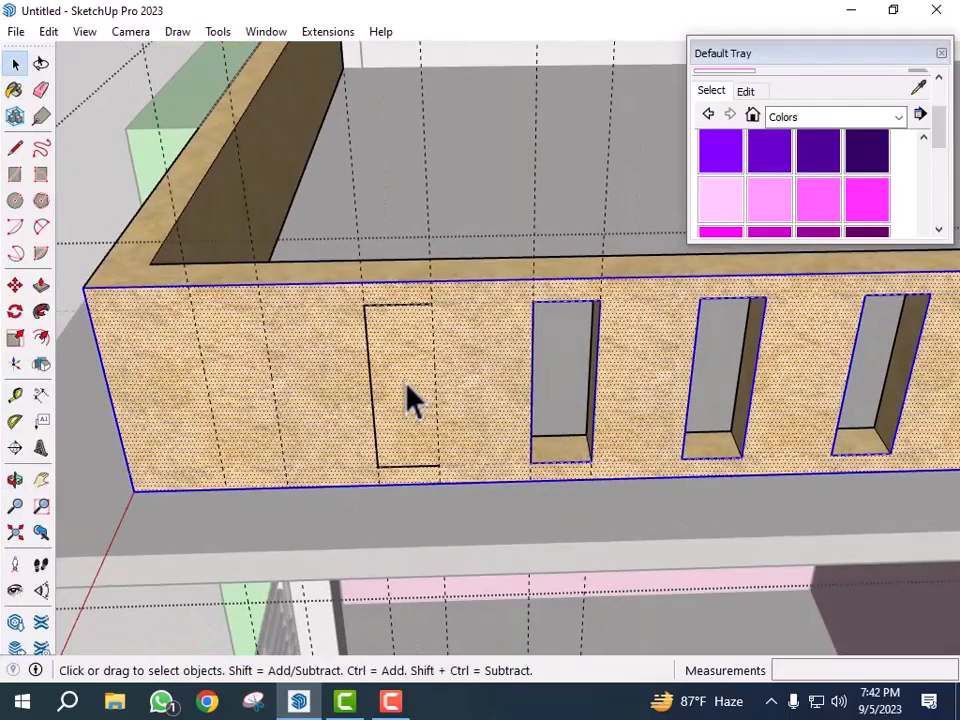
pyautogui.tripleClick(398, 362)
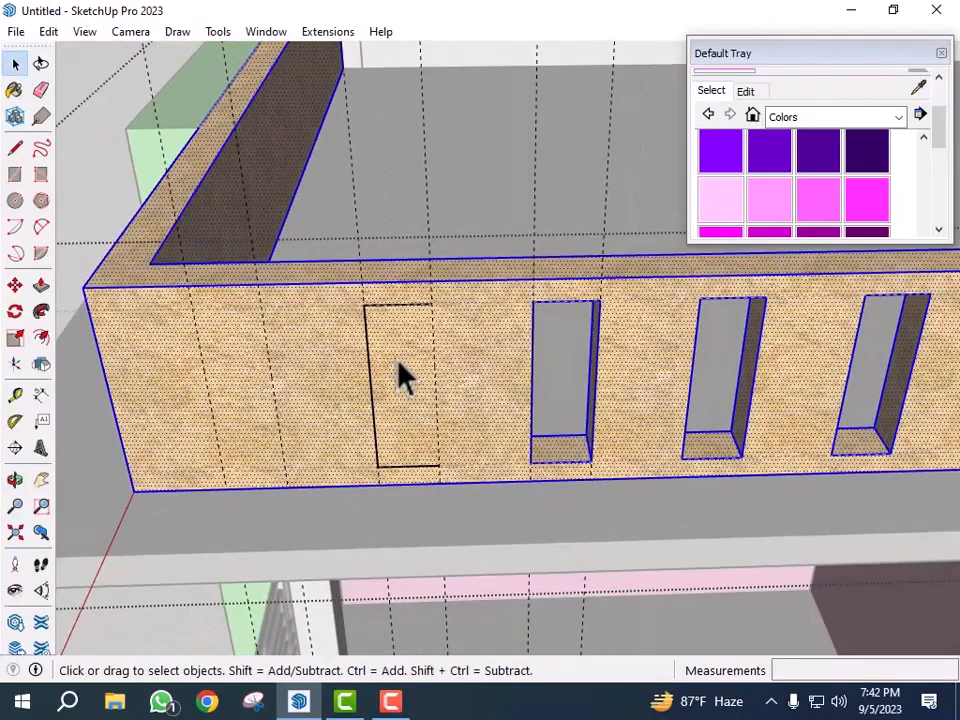
pyautogui.press('r')
pyautogui.click(363, 304)
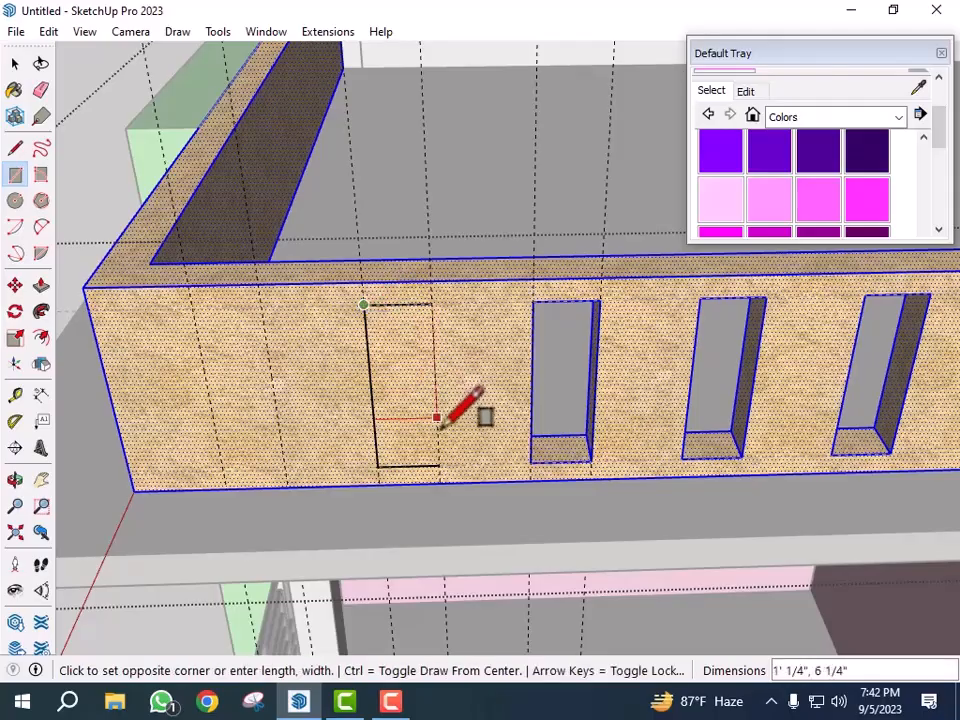
pyautogui.click(438, 465)
pyautogui.press('p')
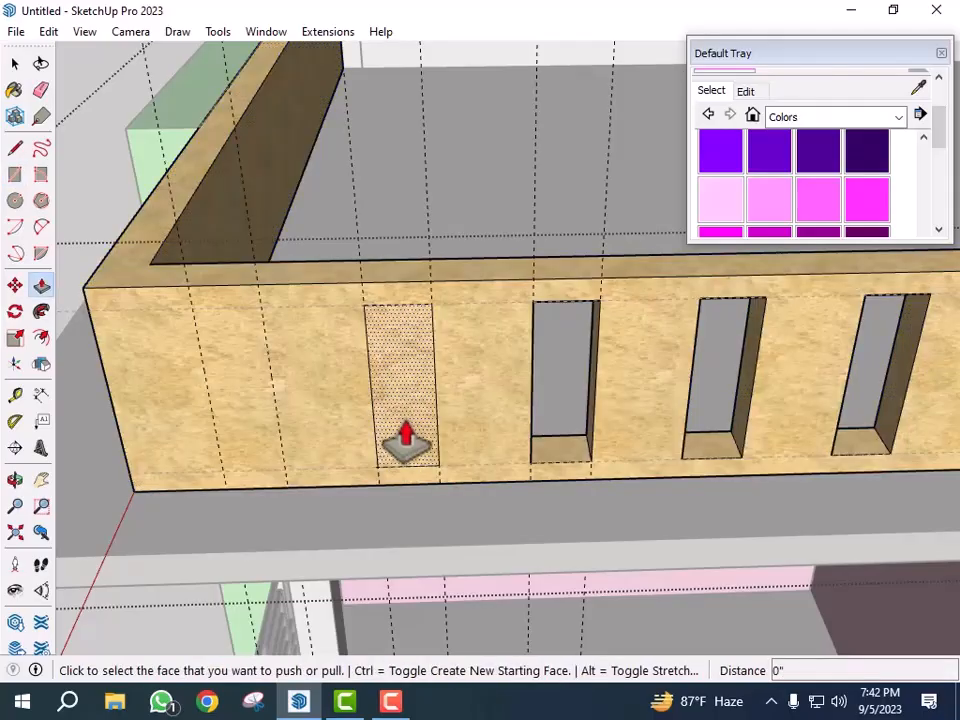
pyautogui.click(403, 439)
pyautogui.write('6')
pyautogui.press('Return')
# - Select all the construction guide lines around the house and delete them
pyautogui.scroll(-4, 590, 394)
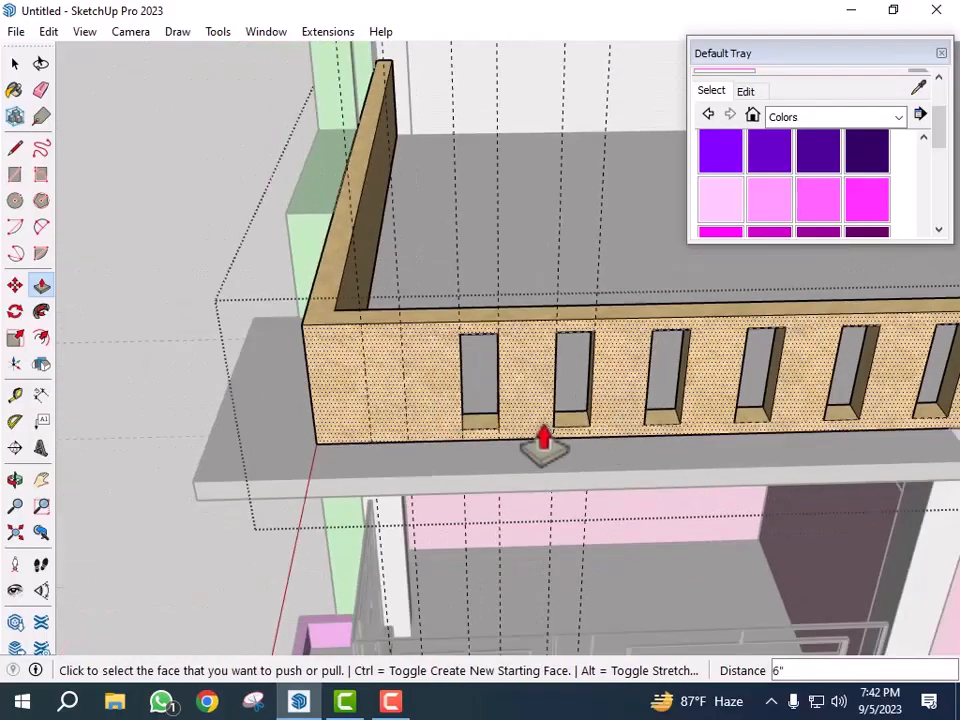
pyautogui.scroll(2, 352, 365)
pyautogui.press('space')
pyautogui.scroll(1, 467, 403)
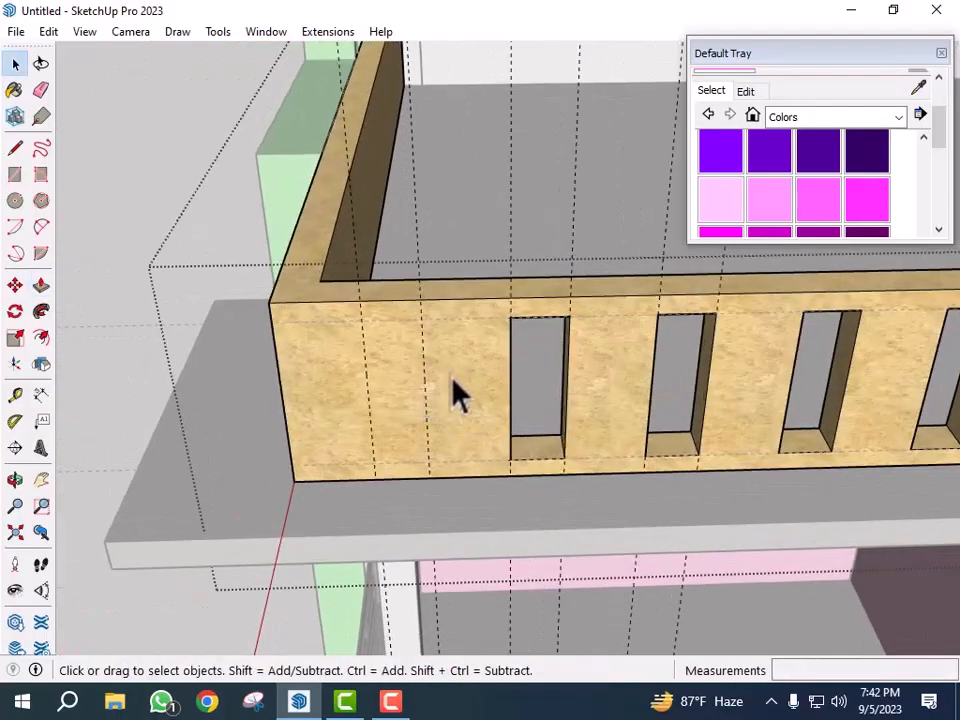
pyautogui.scroll(-4, 420, 390)
pyautogui.scroll(-3, 410, 330)
pyautogui.scroll(-2, 480, 470)
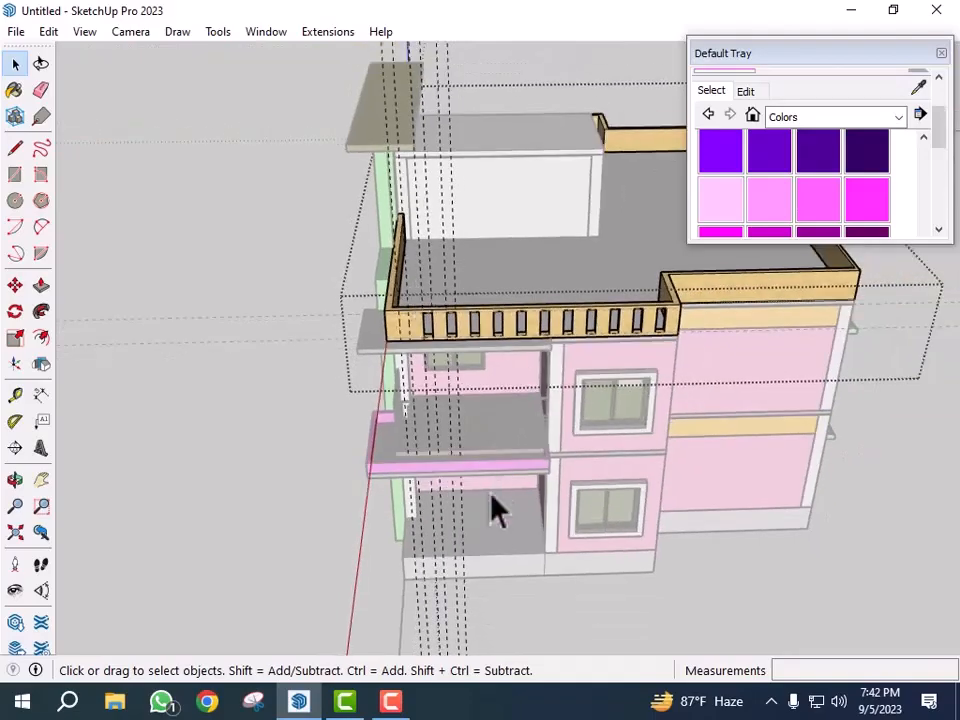
pyautogui.scroll(-3, 520, 470)
pyautogui.moveTo(364, 611); pyautogui.dragTo(366, 611)
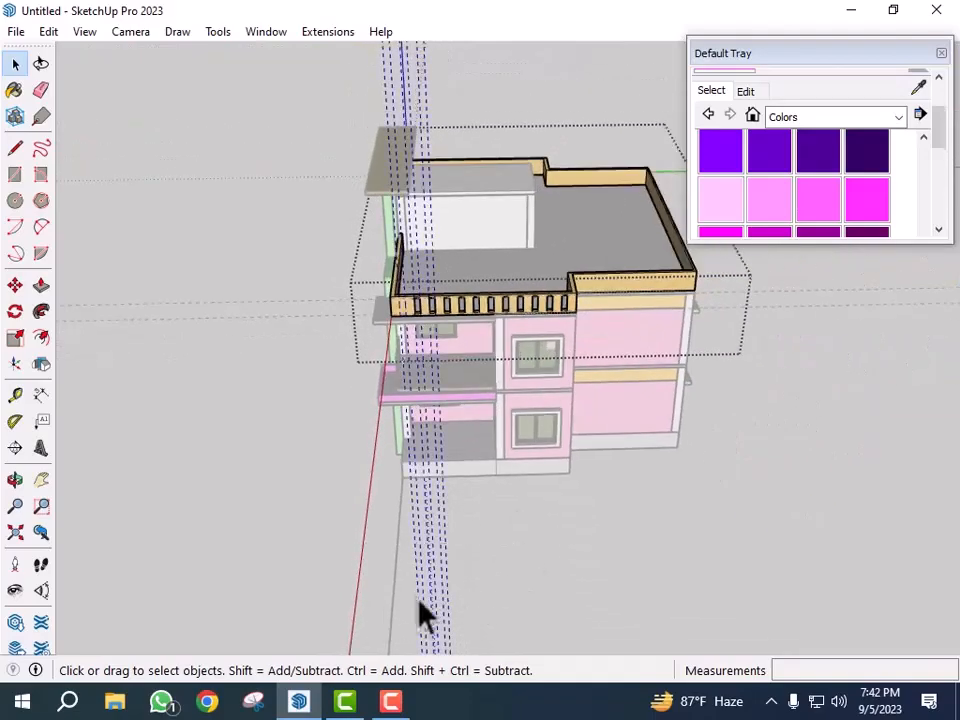
pyautogui.press('Delete')
pyautogui.click(550, 597)
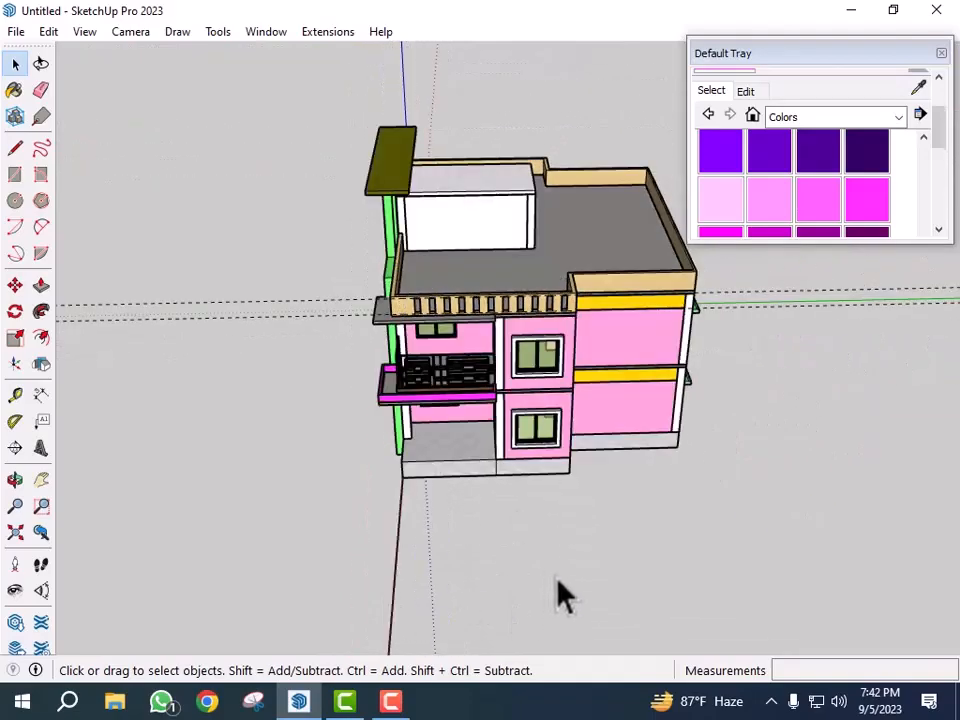
# - Orbit and zoom around the house to inspect the finished model from all sides
pyautogui.moveTo(557, 594); pyautogui.dragTo(692, 579, button='middle')
pyautogui.scroll(2, 240, 390)
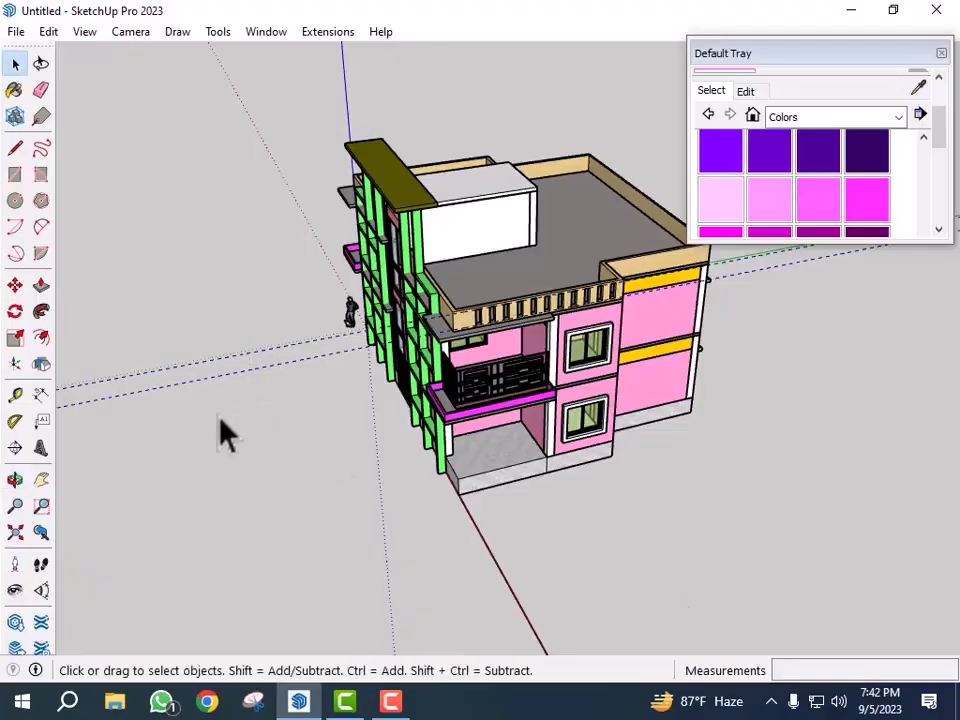
pyautogui.scroll(3, 242, 422)
pyautogui.scroll(-5, 600, 334)
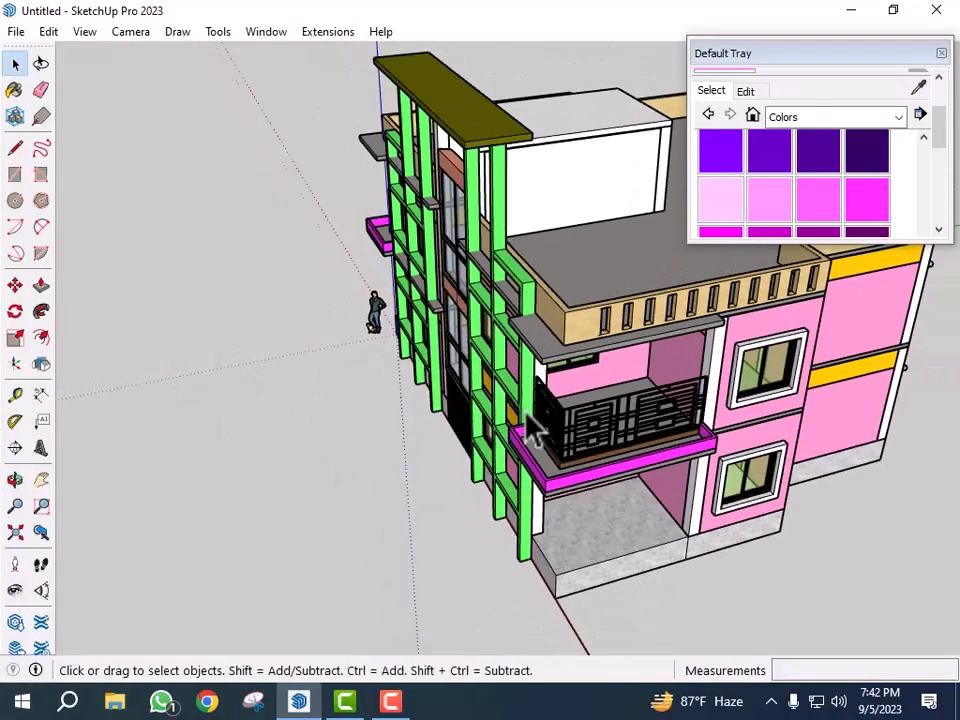
pyautogui.moveTo(745, 407)
pyautogui.mouseDown(button='middle')
pyautogui.moveTo(660, 405)
pyautogui.moveTo(744, 429)
pyautogui.mouseUp(button='middle')
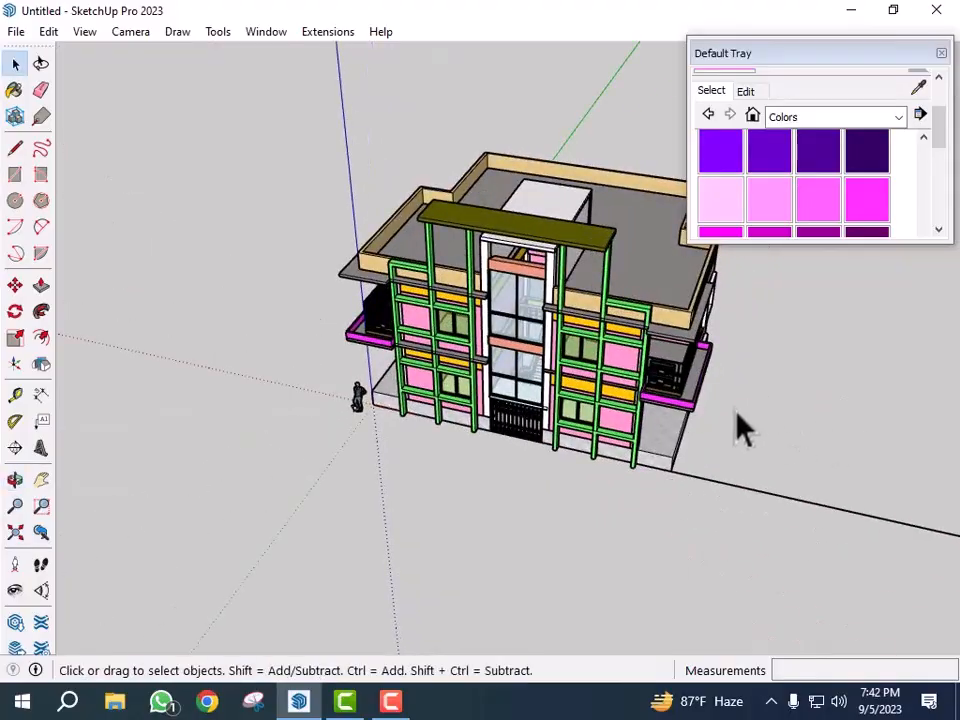
pyautogui.scroll(4, 750, 400)
pyautogui.moveTo(767, 354); pyautogui.dragTo(512, 304, button='middle')
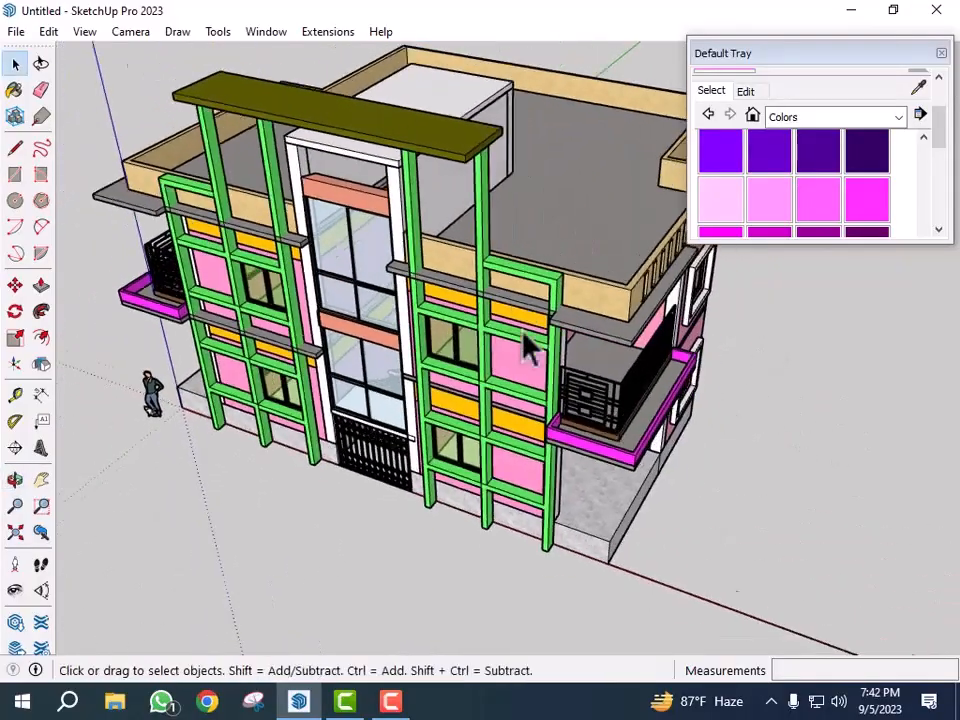
pyautogui.scroll(-3, 514, 304)
pyautogui.moveTo(632, 375); pyautogui.dragTo(520, 355, button='middle')
pyautogui.scroll(4, 452, 230)
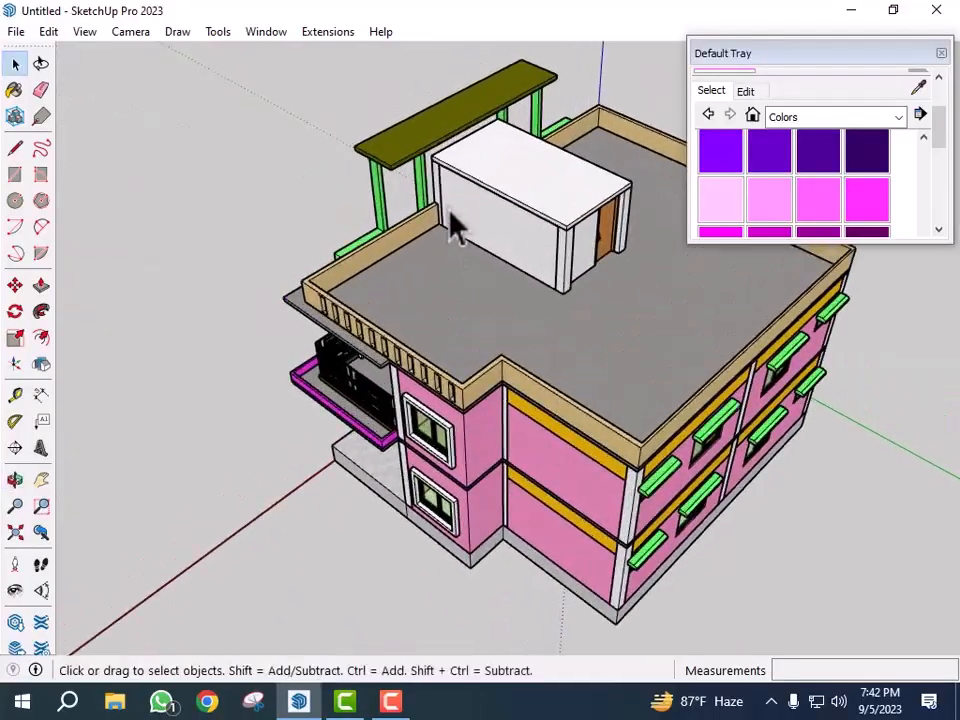
pyautogui.moveTo(458, 248); pyautogui.dragTo(340, 300, button='middle')
pyautogui.scroll(-4, 345, 298)
pyautogui.moveTo(545, 300); pyautogui.dragTo(240, 325, button='middle')
pyautogui.moveTo(640, 240); pyautogui.dragTo(350, 240, button='middle')
pyautogui.scroll(3, 497, 237)
pyautogui.scroll(2, 500, 255)
pyautogui.scroll(-5, 411, 336)
pyautogui.moveTo(429, 343); pyautogui.dragTo(422, 405, button='middle')
pyautogui.scroll(2, 568, 375)
pyautogui.moveTo(568, 375); pyautogui.dragTo(300, 407, button='middle')
pyautogui.scroll(4, 525, 274)
pyautogui.scroll(-3, 300, 407)
pyautogui.moveTo(437, 449); pyautogui.dragTo(294, 366, button='middle')
pyautogui.scroll(3, 363, 387)
pyautogui.scroll(-3, 339, 340)
pyautogui.scroll(3, 334, 332)
pyautogui.scroll(3, 290, 388)
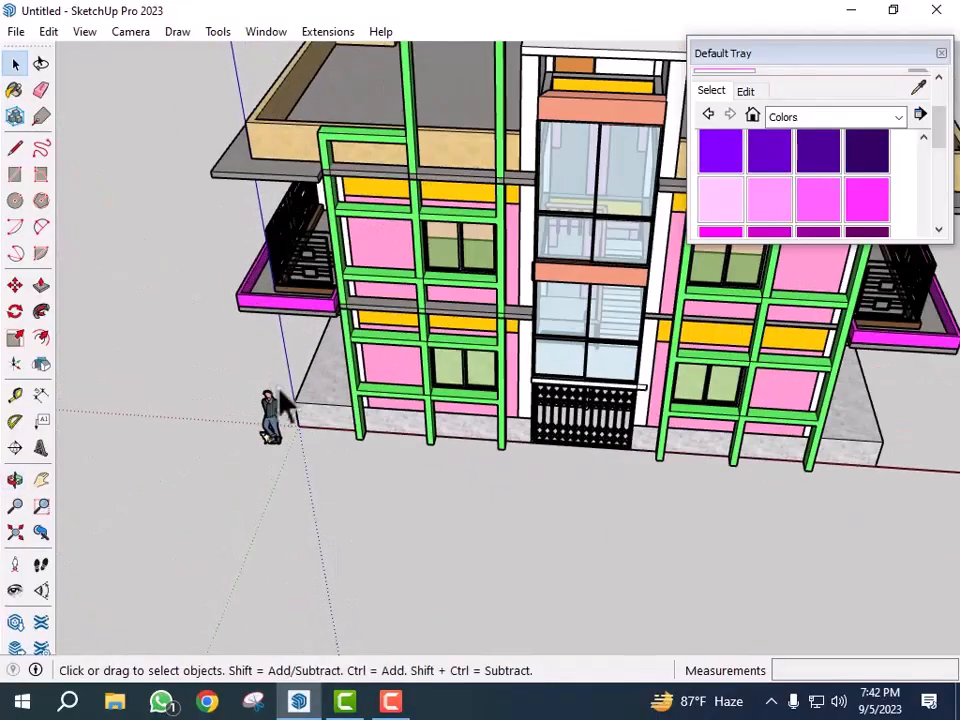
pyautogui.click(258, 446)
pyautogui.scroll(-4, 253, 461)
pyautogui.moveTo(311, 424); pyautogui.dragTo(505, 495, button='middle')
pyautogui.scroll(2, 587, 467)
pyautogui.scroll(-2, 376, 395)
# - Draw a ground rectangle about 88 ft by 21 ft starting at the house's front corner
pyautogui.press('r')
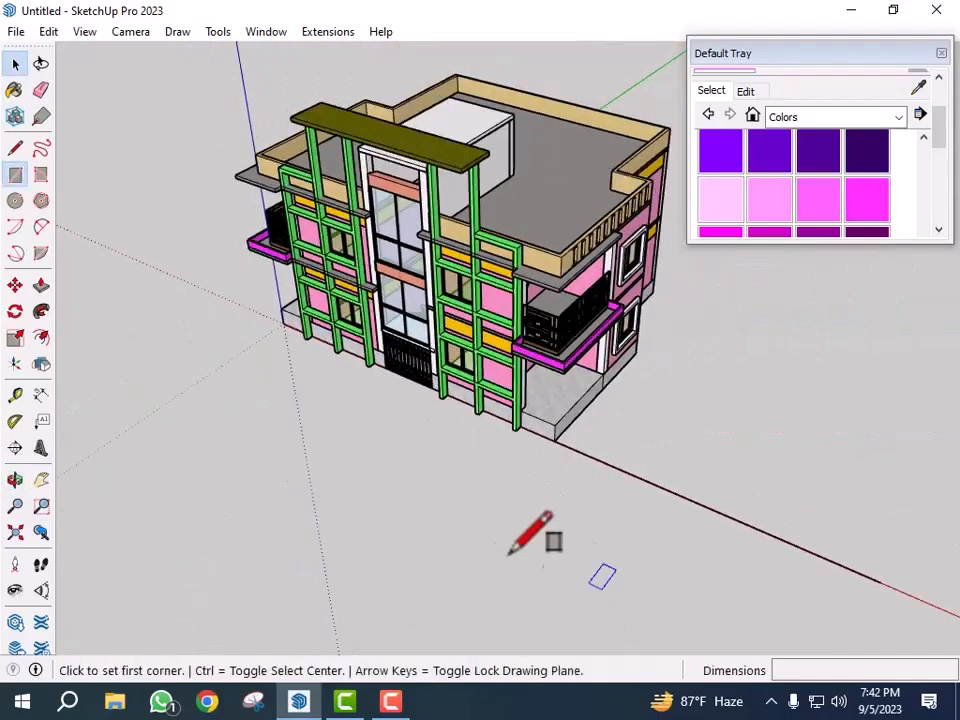
pyautogui.scroll(4, 300, 321)
pyautogui.click(286, 312)
pyautogui.scroll(-5, 330, 330)
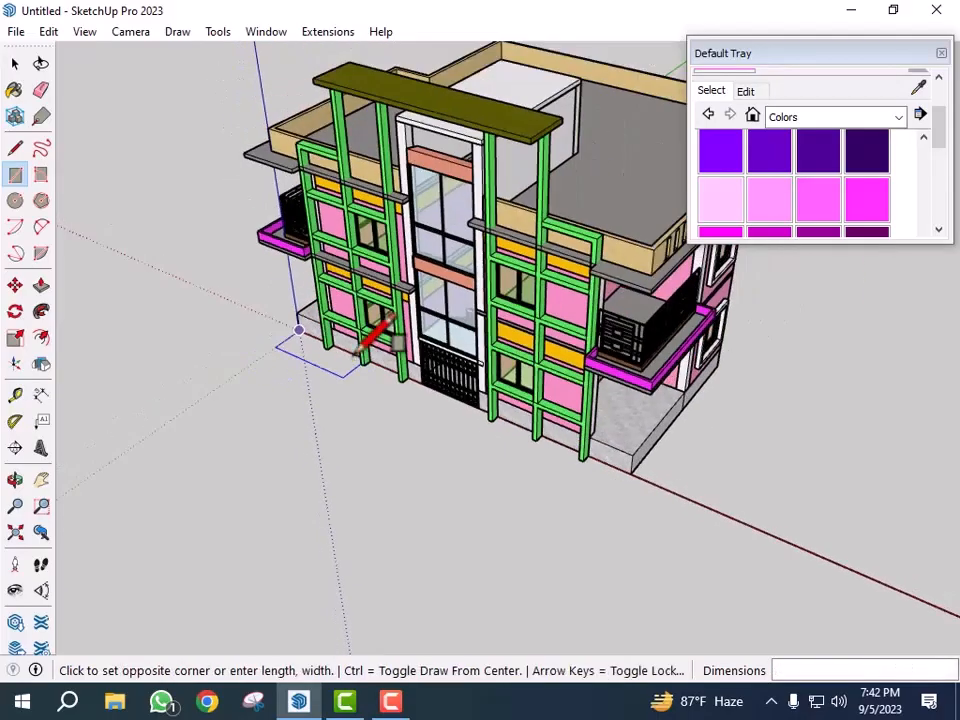
pyautogui.scroll(-3, 292, 322)
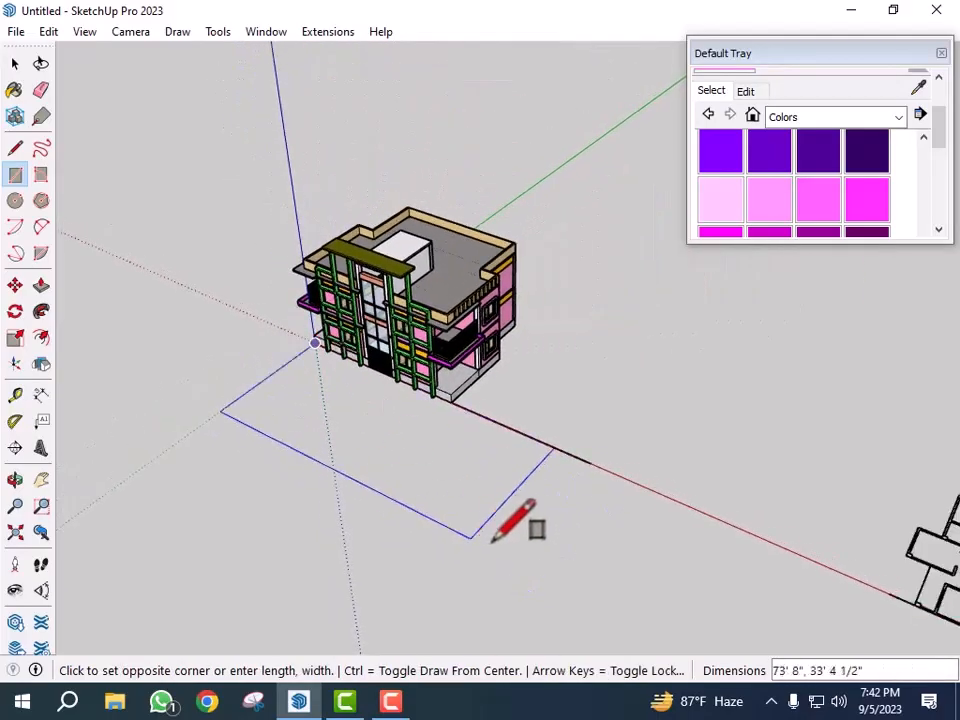
pyautogui.click(562, 530)
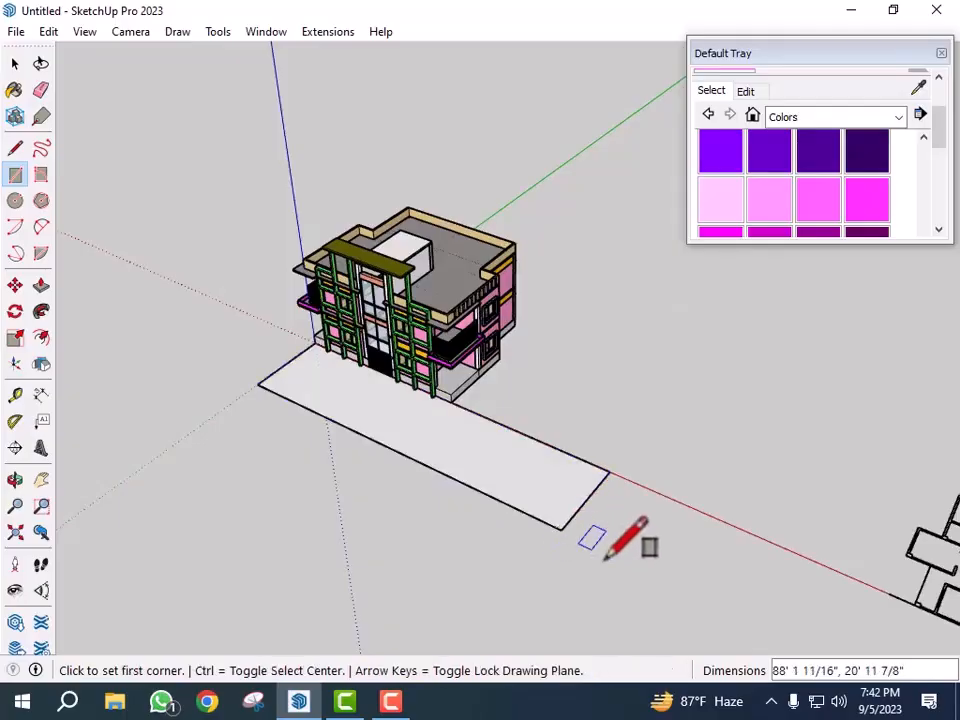
pyautogui.press('space')
pyautogui.scroll(2, 578, 535)
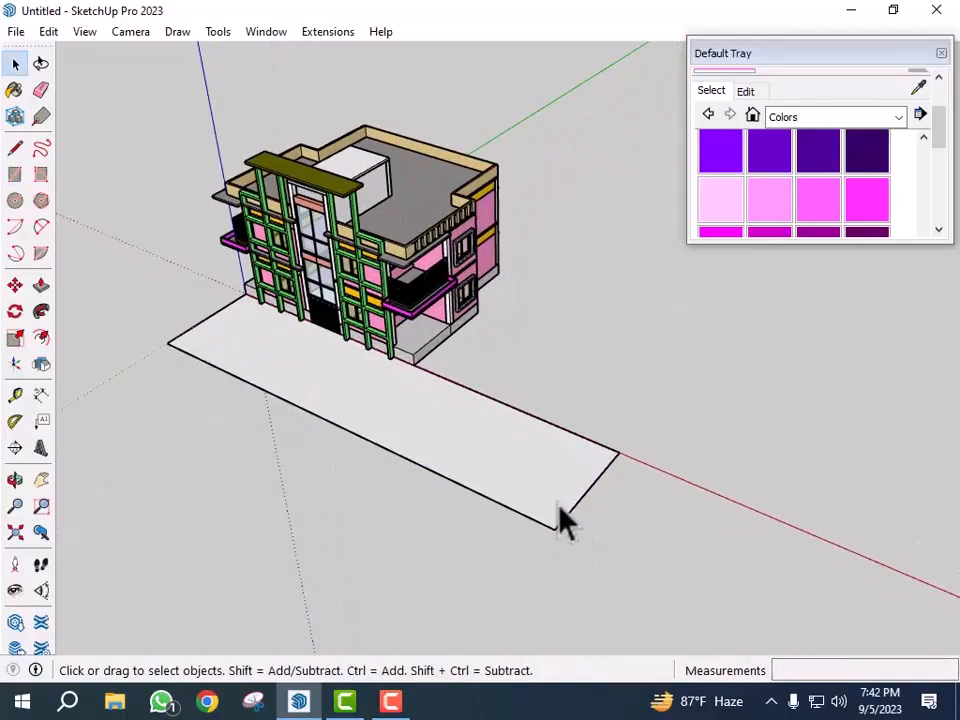
# - Push the ground rectangle up into a 2" thick slab
pyautogui.press('p')
pyautogui.click(537, 497)
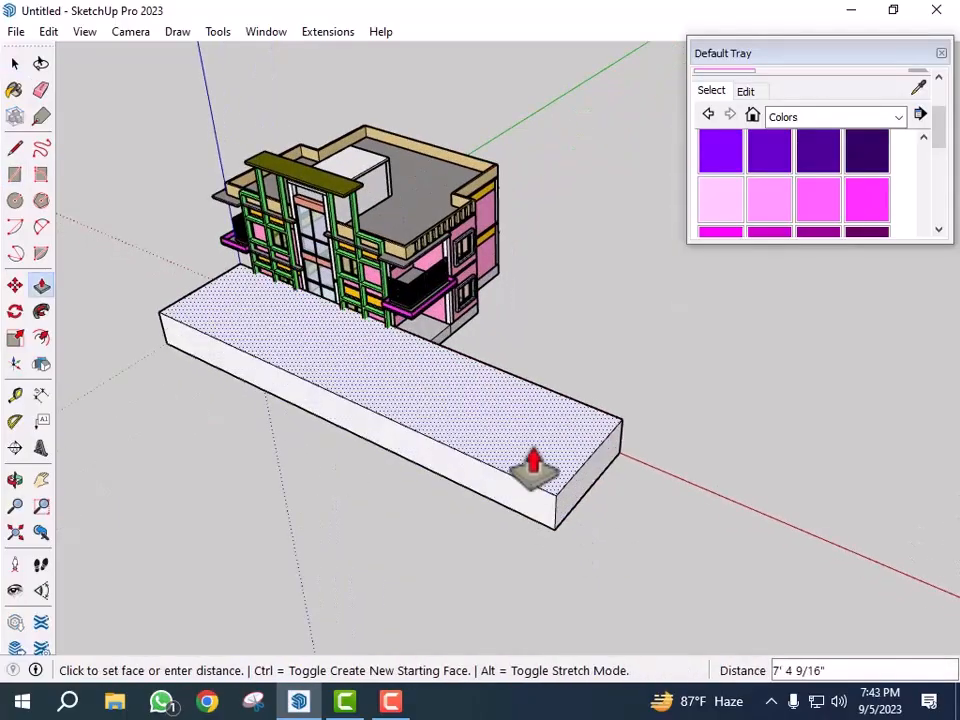
pyautogui.press('Return')
pyautogui.scroll(5, 600, 545)
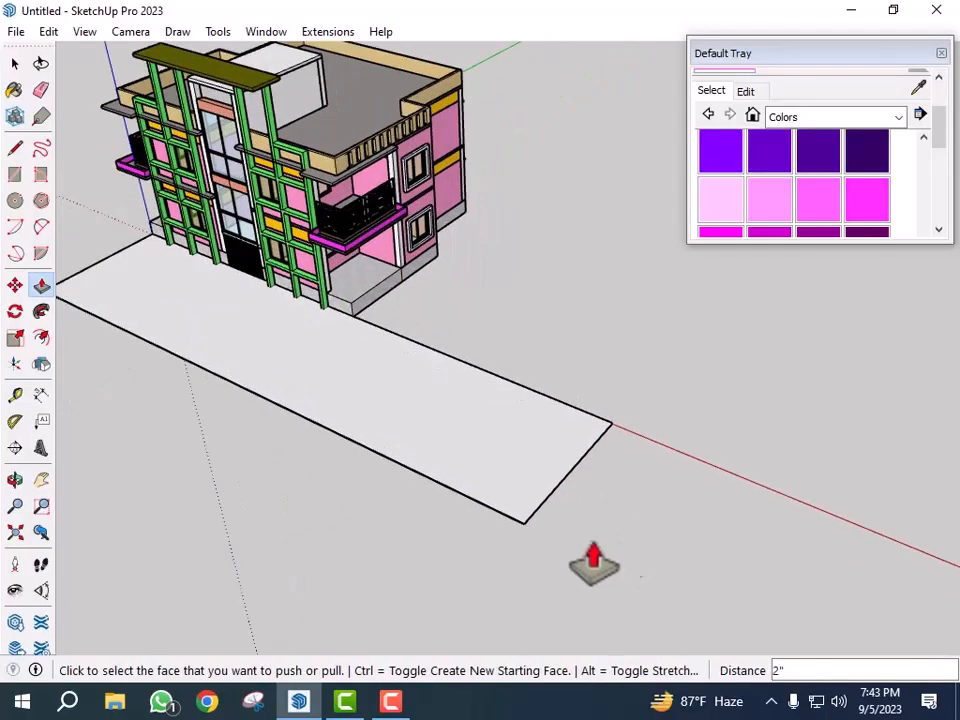
pyautogui.scroll(2, 500, 552)
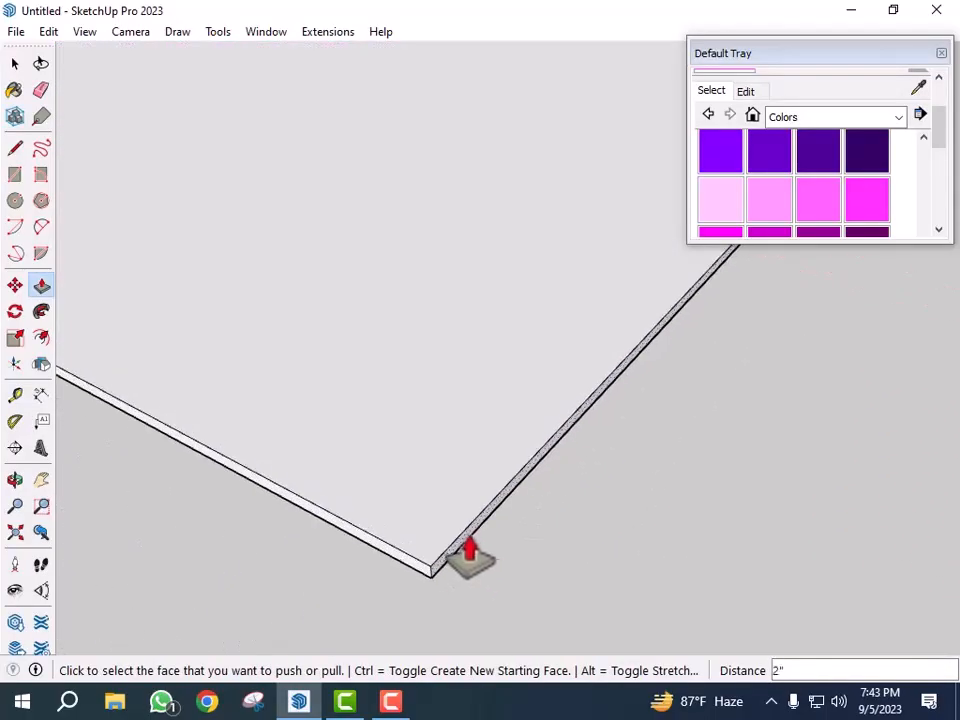
# - Try to push/pull the ground slab's face again
pyautogui.click(482, 558)
pyautogui.scroll(-5, 395, 437)
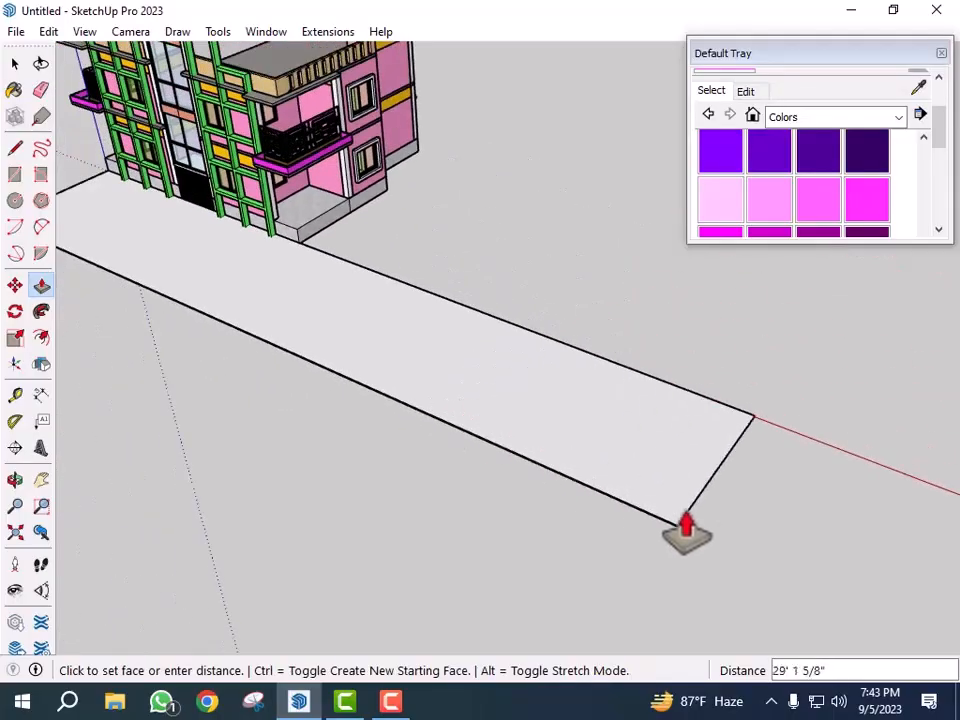
pyautogui.scroll(-4, 686, 533)
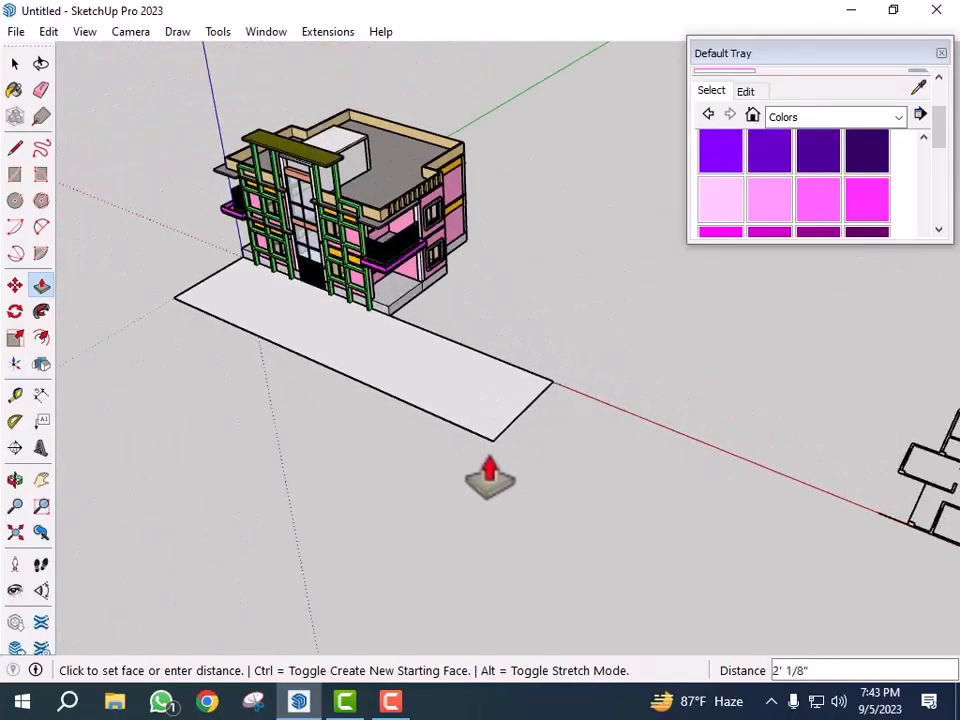
pyautogui.click(489, 478)
pyautogui.moveTo(525, 497); pyautogui.dragTo(251, 456, button='middle')
pyautogui.scroll(2, 290, 458)
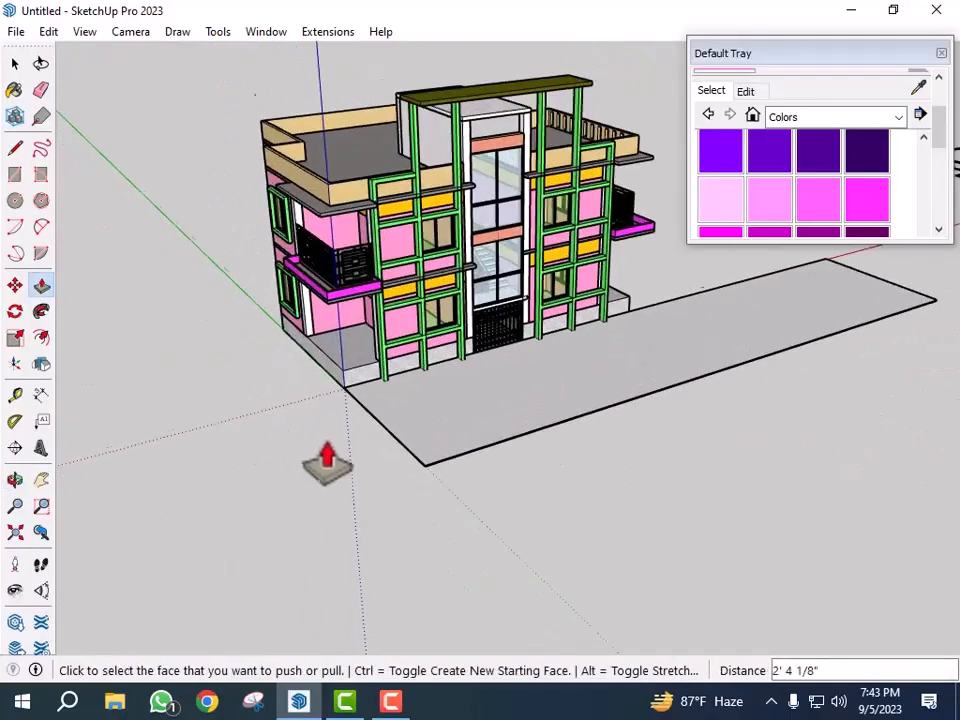
pyautogui.scroll(8, 420, 450)
pyautogui.scroll(2, 440, 490)
pyautogui.scroll(-8, 464, 490)
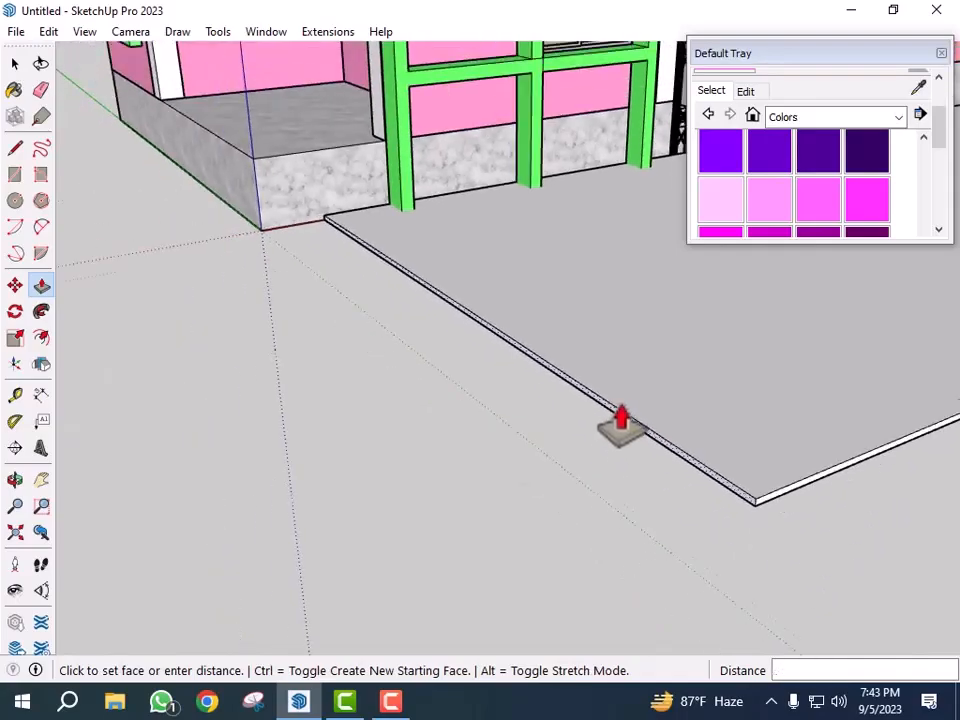
pyautogui.scroll(-5, 660, 412)
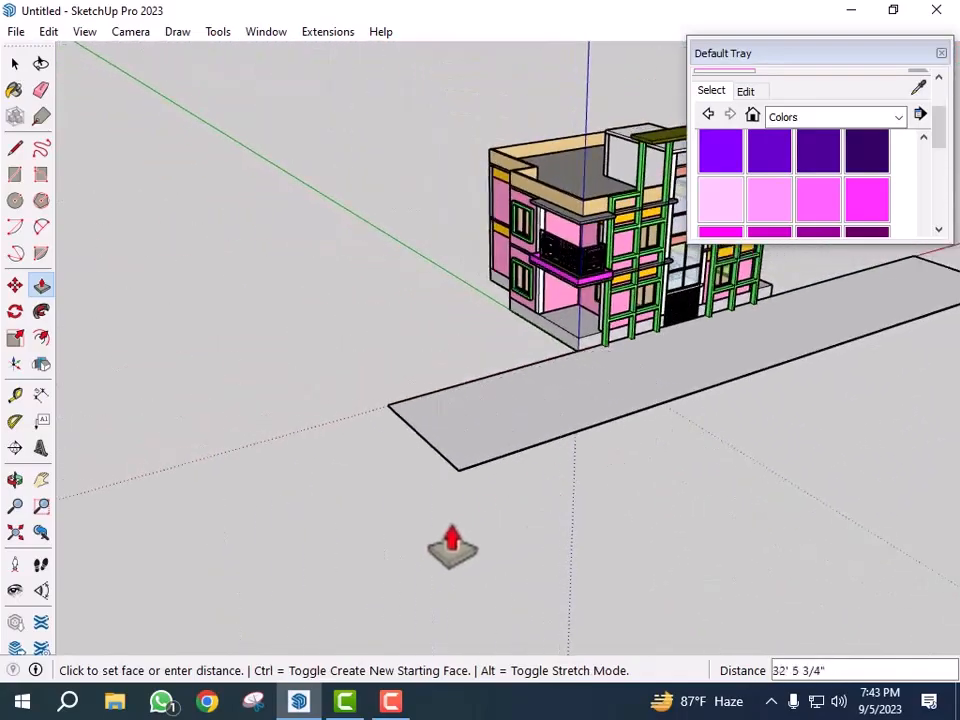
pyautogui.click(277, 562)
pyautogui.scroll(-4, 236, 543)
pyautogui.moveTo(366, 543); pyautogui.dragTo(236, 626, button='middle')
pyautogui.press('space')
# - Select the whole ground slab and move it from its front corner to a new position
pyautogui.scroll(4, 761, 590)
pyautogui.click(674, 410)
pyautogui.rightClick(675, 420)
pyautogui.click(711, 251)
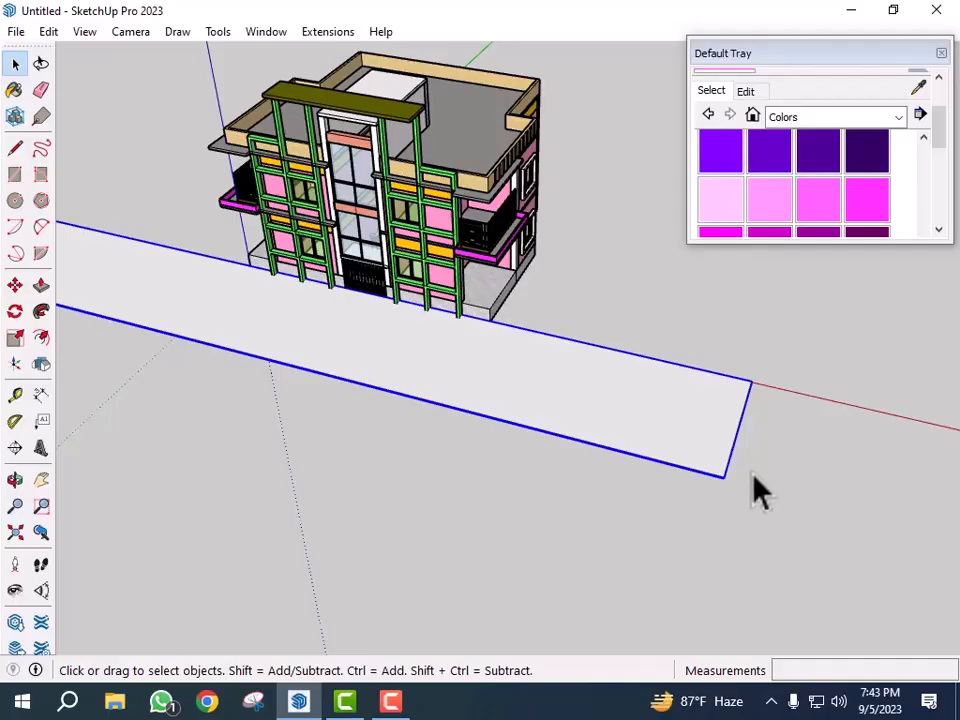
pyautogui.press('m')
pyautogui.scroll(4, 744, 515)
pyautogui.click(708, 458)
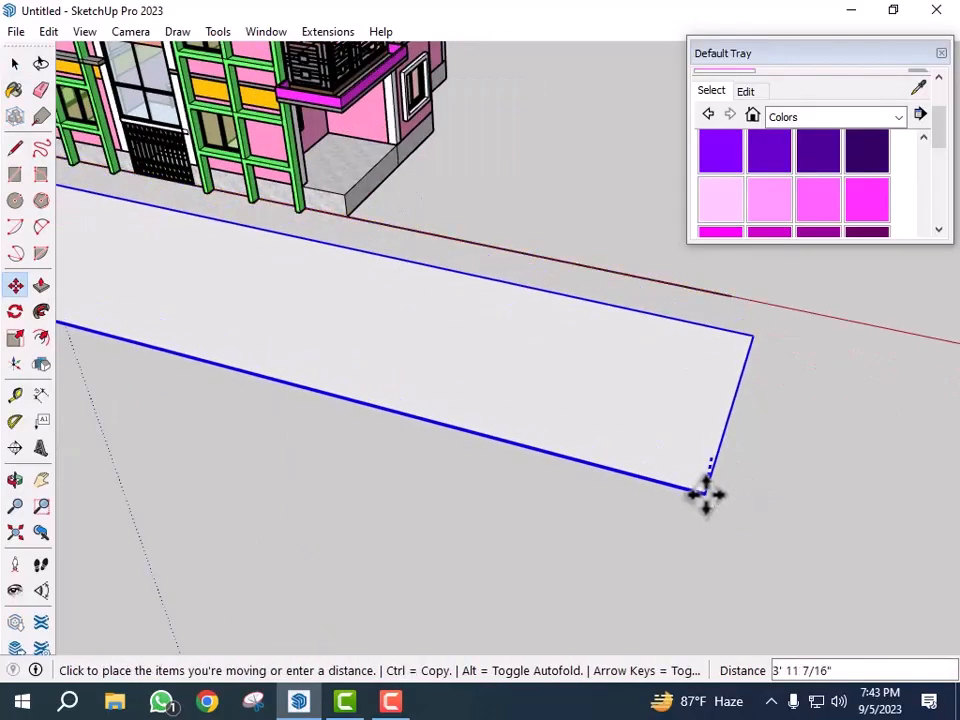
pyautogui.press('Return')
pyautogui.scroll(-2, 714, 489)
pyautogui.press('space')
pyautogui.click(807, 510)
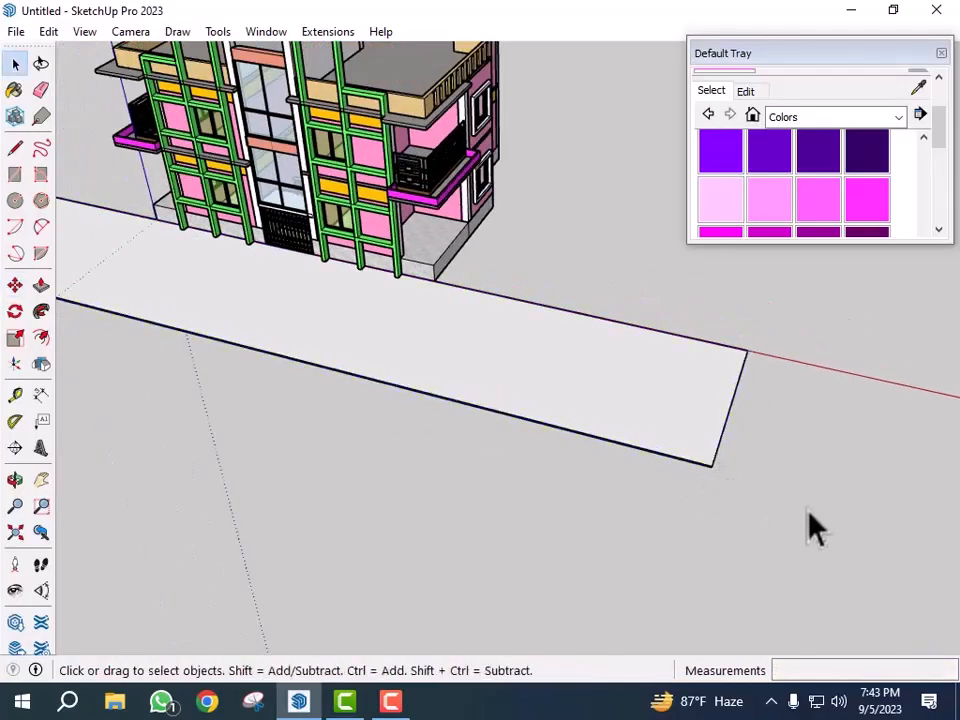
pyautogui.scroll(-2, 645, 485)
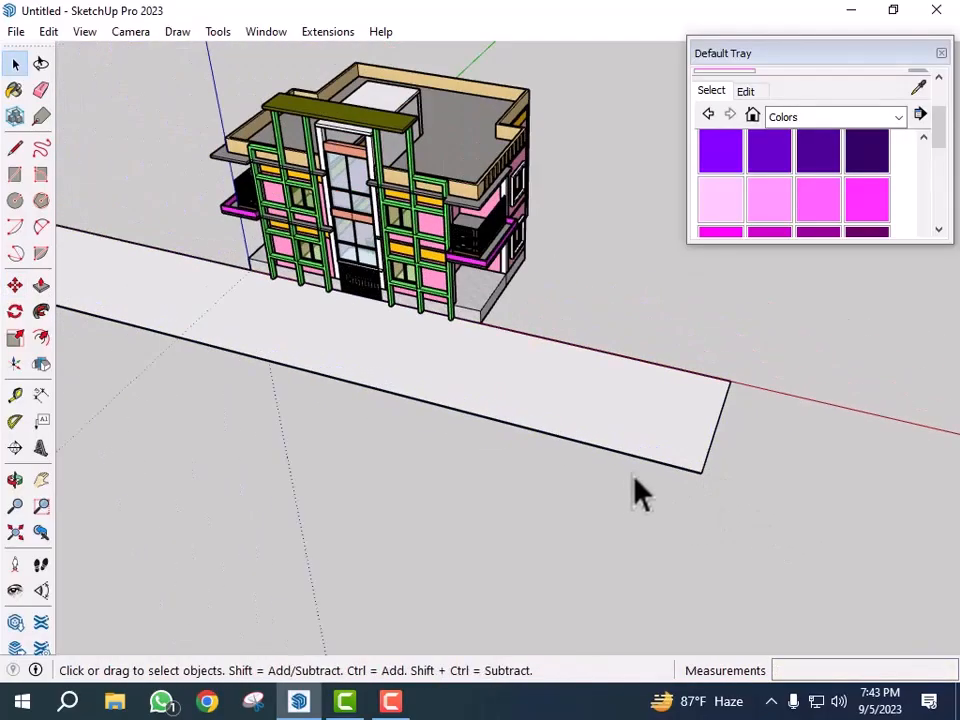
# - Paint the ground slab with a herringbone paver material from the Landscaping, Fencing and Ground Cover library
pyautogui.click(898, 117)
pyautogui.click(880, 222)
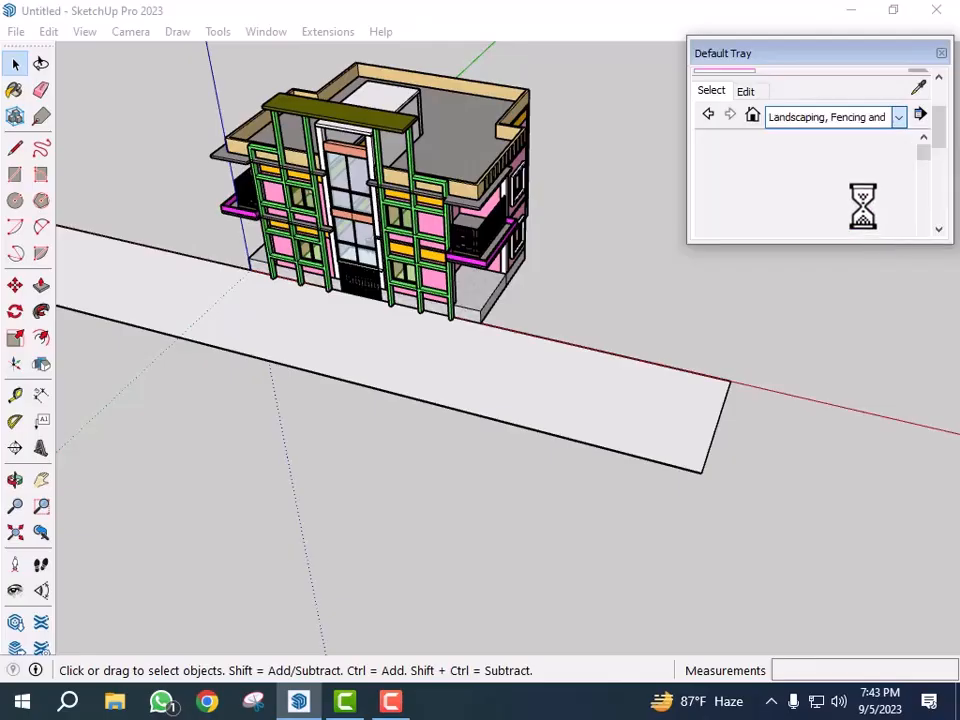
pyautogui.scroll(-6, 858, 187)
pyautogui.click(856, 158)
pyautogui.scroll(5, 818, 208)
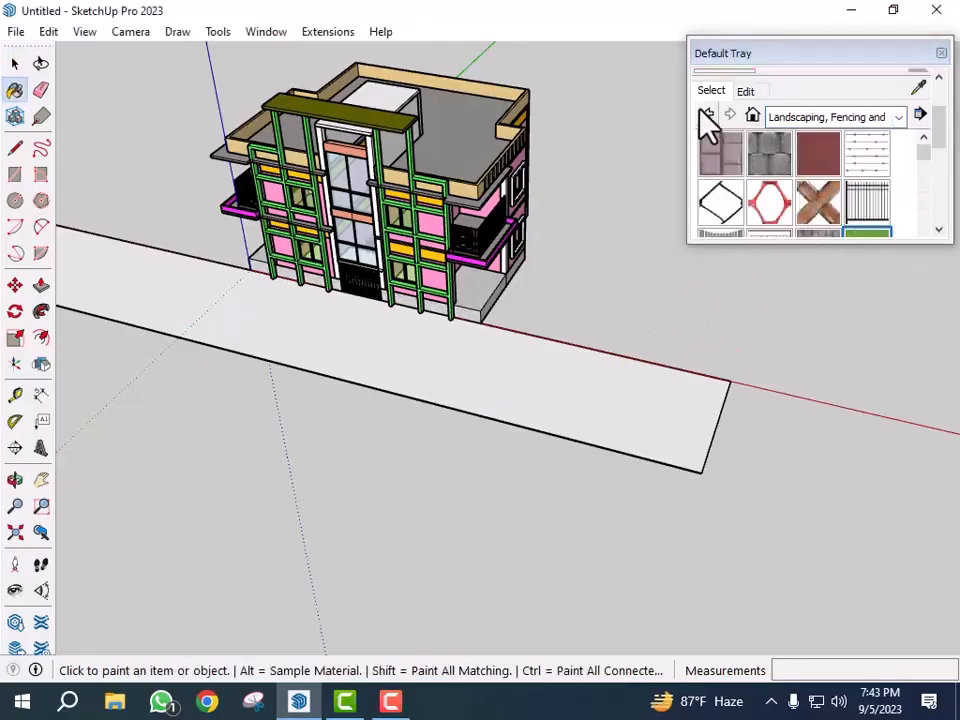
pyautogui.scroll(-8, 832, 175)
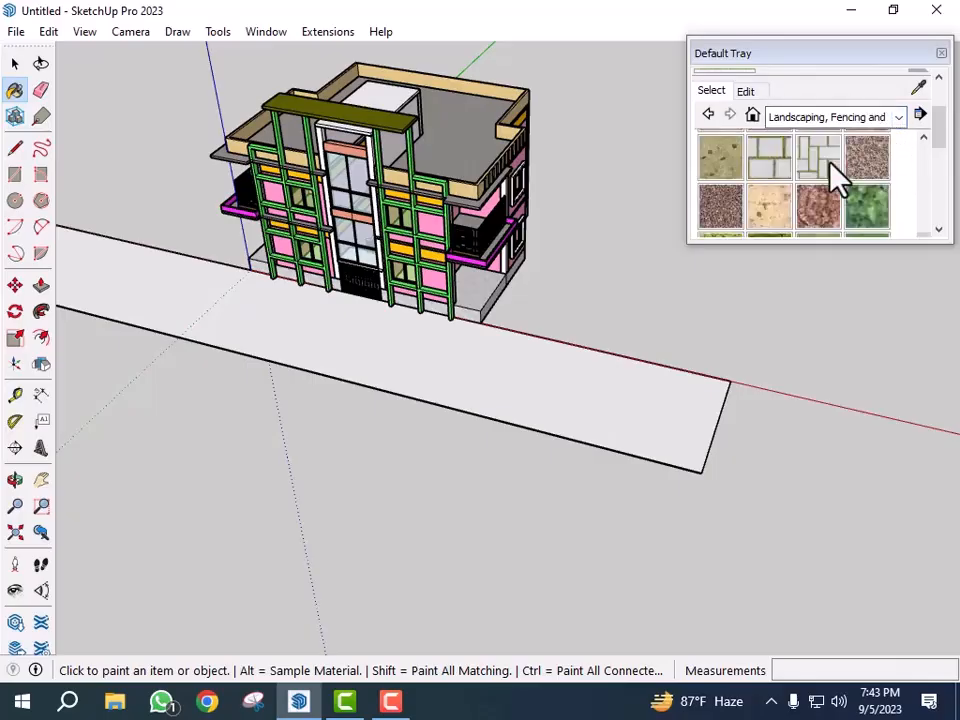
pyautogui.scroll(3, 836, 178)
pyautogui.click(831, 184)
pyautogui.click(634, 410)
pyautogui.press('space')
# - Add guides 6 inches in from the side and front edges of the ground-floor porch floor
pyautogui.moveTo(784, 525)
pyautogui.mouseDown(button='middle')
pyautogui.moveTo(615, 499)
pyautogui.moveTo(589, 536)
pyautogui.moveTo(600, 525)
pyautogui.mouseUp(button='middle')
pyautogui.moveTo(712, 404); pyautogui.dragTo(574, 392, button='middle')
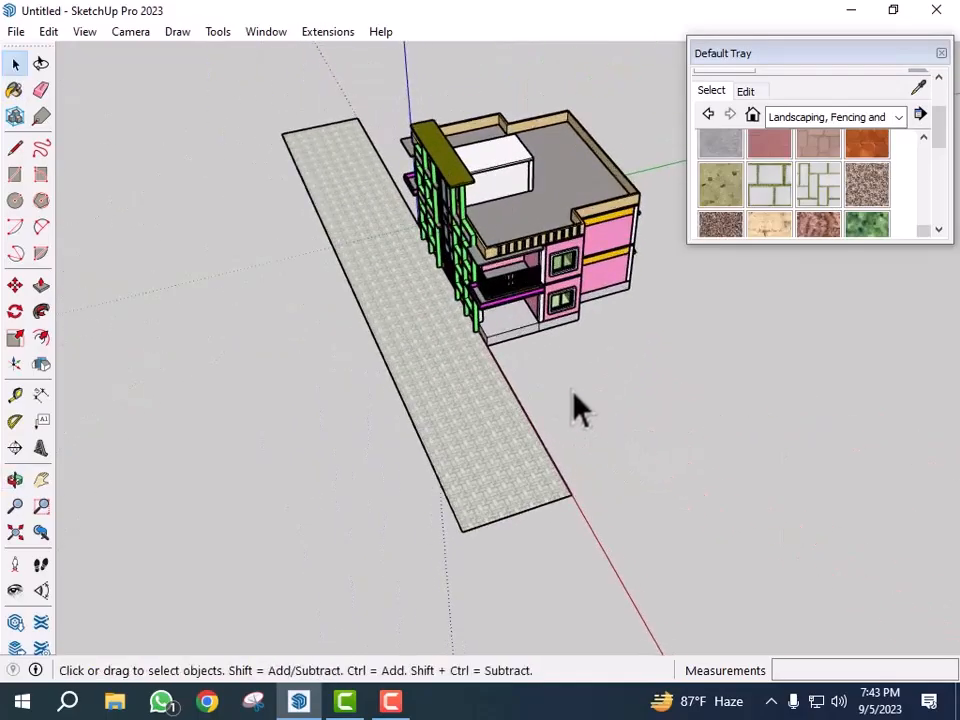
pyautogui.scroll(5, 561, 360)
pyautogui.scroll(3, 434, 327)
pyautogui.scroll(-4, 411, 360)
pyautogui.moveTo(570, 395); pyautogui.dragTo(553, 422, button='middle')
pyautogui.scroll(5, 493, 330)
pyautogui.moveTo(493, 330); pyautogui.dragTo(619, 296, button='middle')
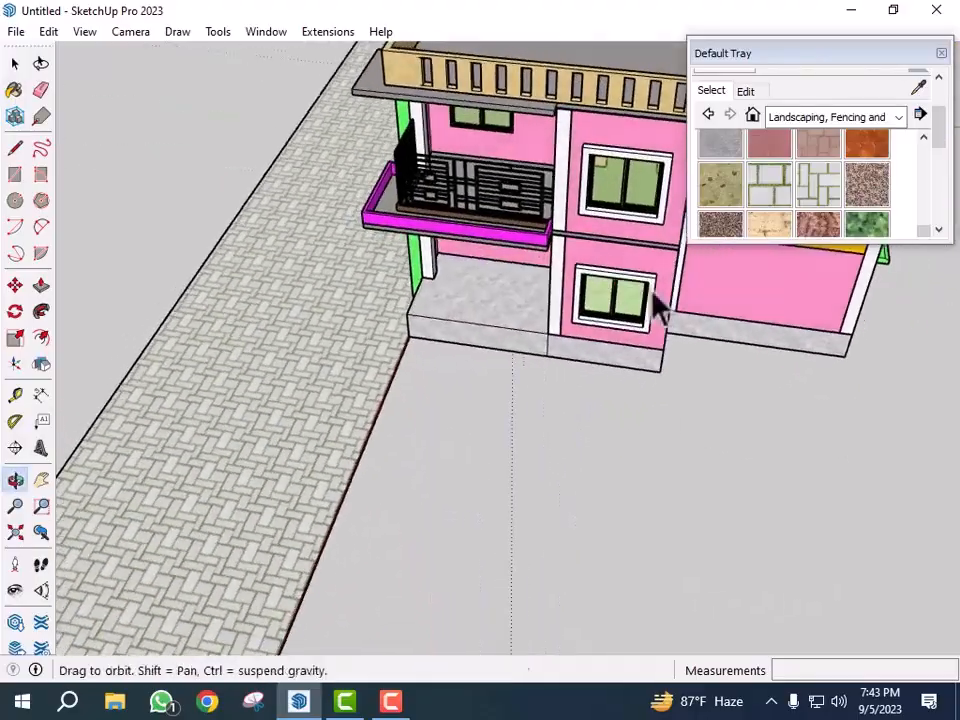
pyautogui.scroll(5, 450, 300)
pyautogui.moveTo(450, 299); pyautogui.dragTo(547, 292, button='middle')
pyautogui.scroll(6, 351, 354)
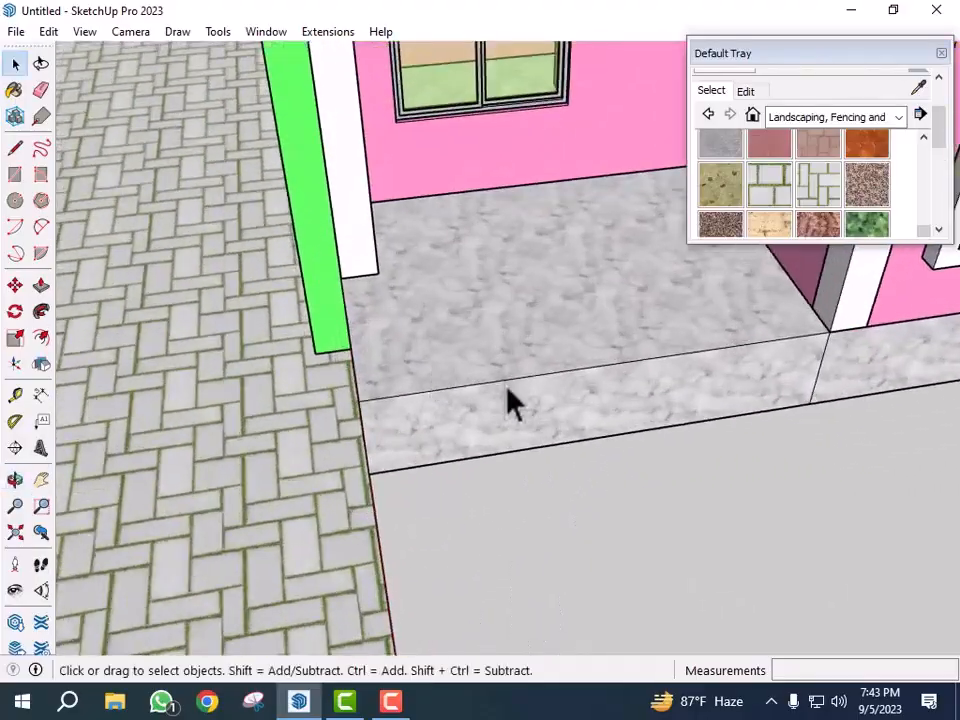
pyautogui.scroll(1, 403, 399)
pyautogui.press('t')
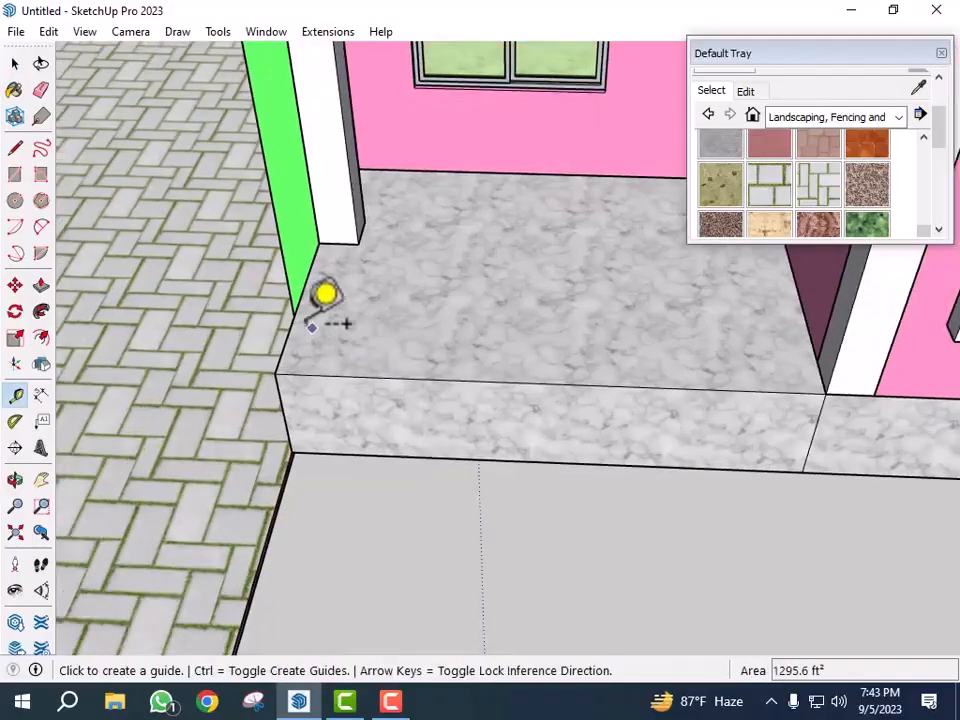
pyautogui.click(291, 325)
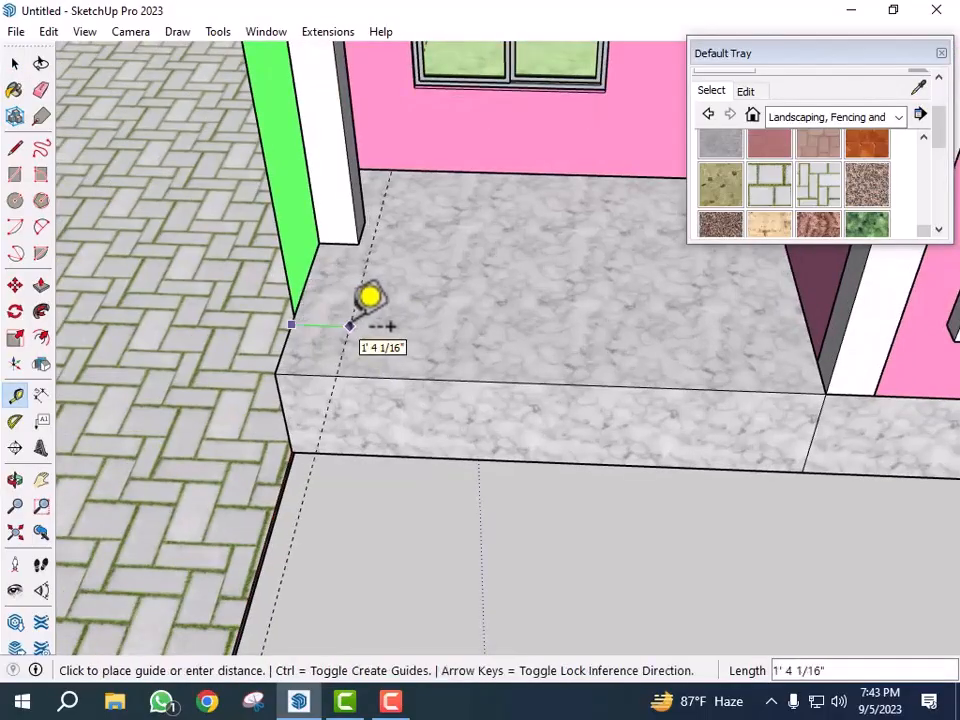
pyautogui.write('6')
pyautogui.press('Return')
pyautogui.scroll(-1, 328, 317)
pyautogui.scroll(2, 395, 358)
pyautogui.click(417, 377)
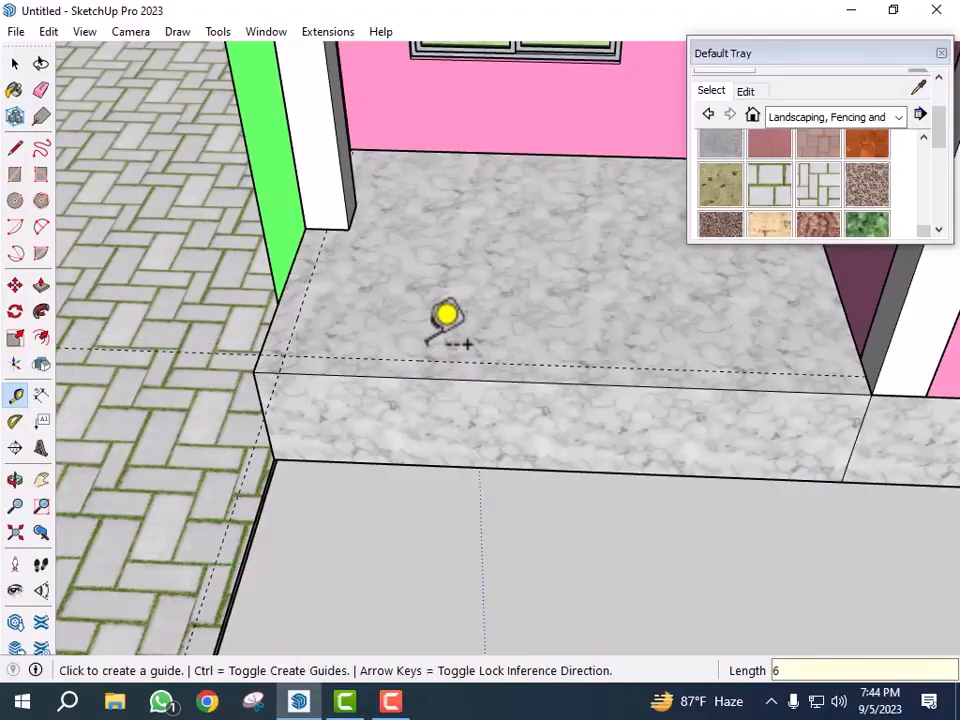
# - Draw lines along the guides to outline a 6-inch strip around the porch floor's open edges
pyautogui.press('l')
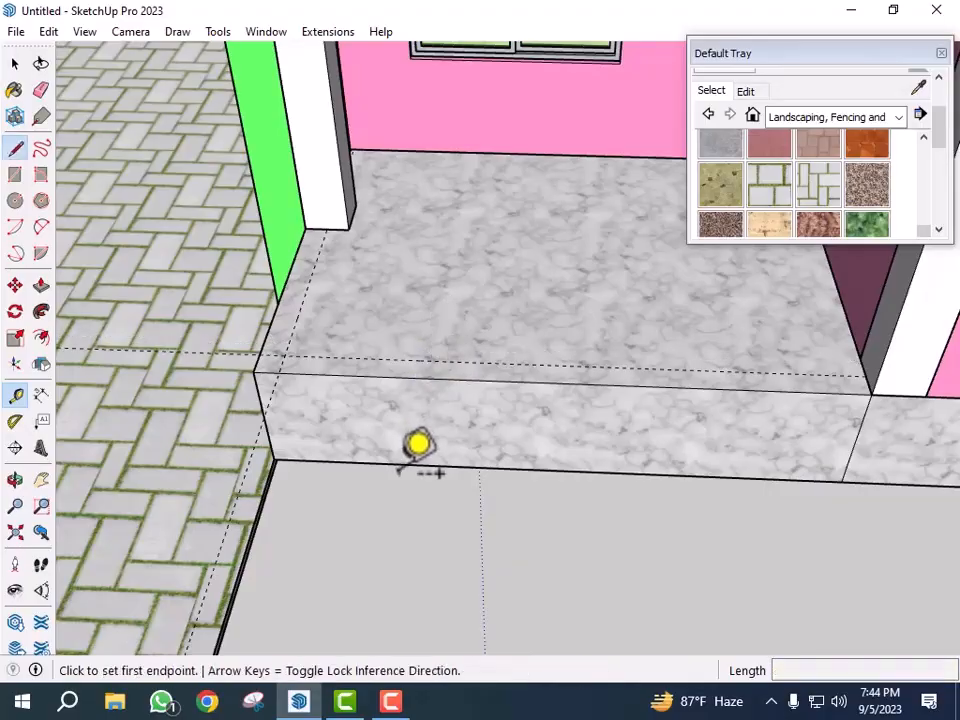
pyautogui.scroll(3, 264, 204)
pyautogui.click(375, 230)
pyautogui.scroll(-3, 375, 230)
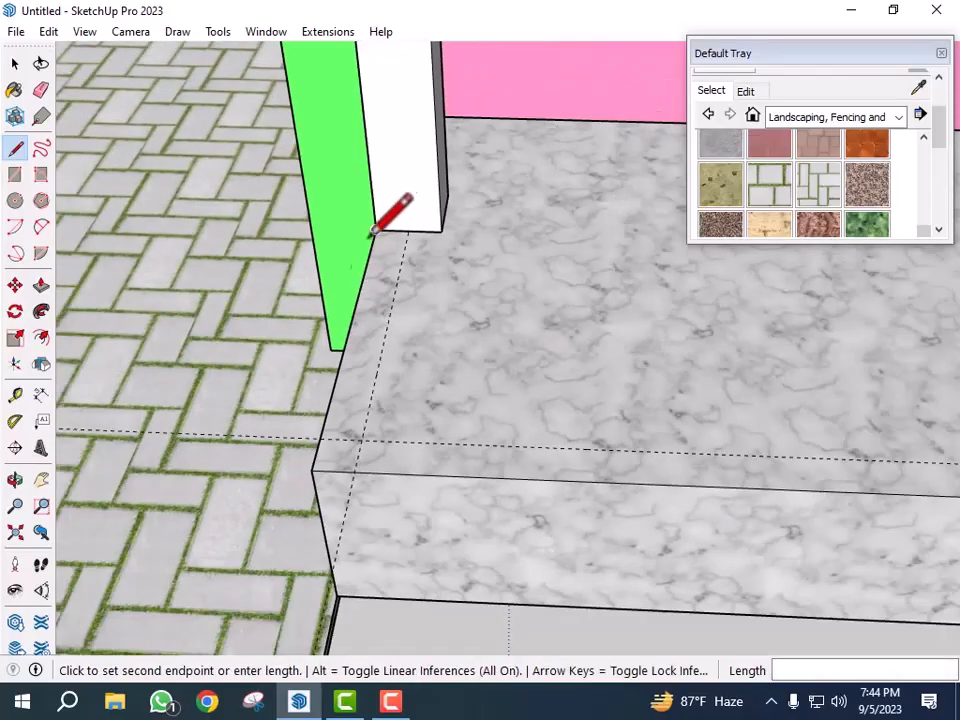
pyautogui.click(311, 470)
pyautogui.scroll(-3, 229, 416)
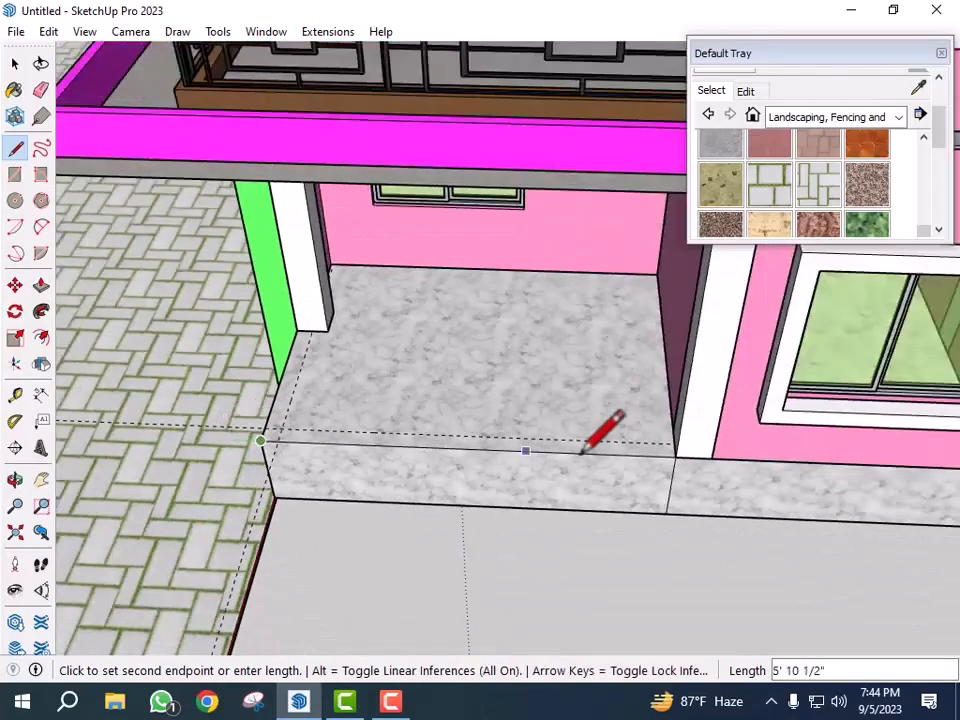
pyautogui.scroll(2, 575, 453)
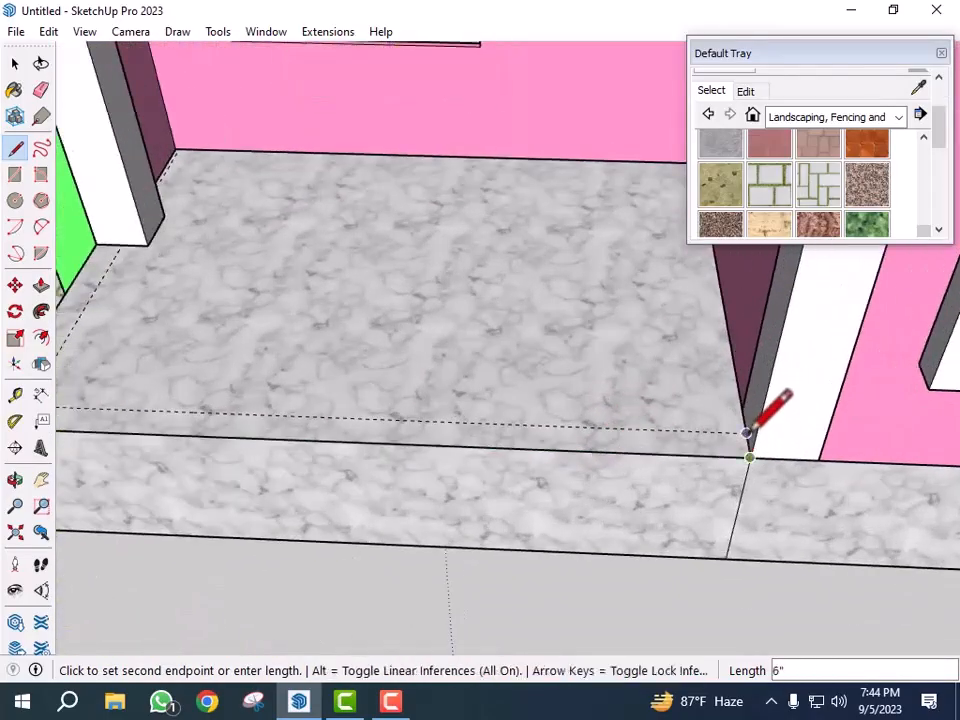
pyautogui.scroll(-3, 748, 432)
pyautogui.scroll(2, 335, 408)
pyautogui.click(264, 427)
pyautogui.click(290, 278)
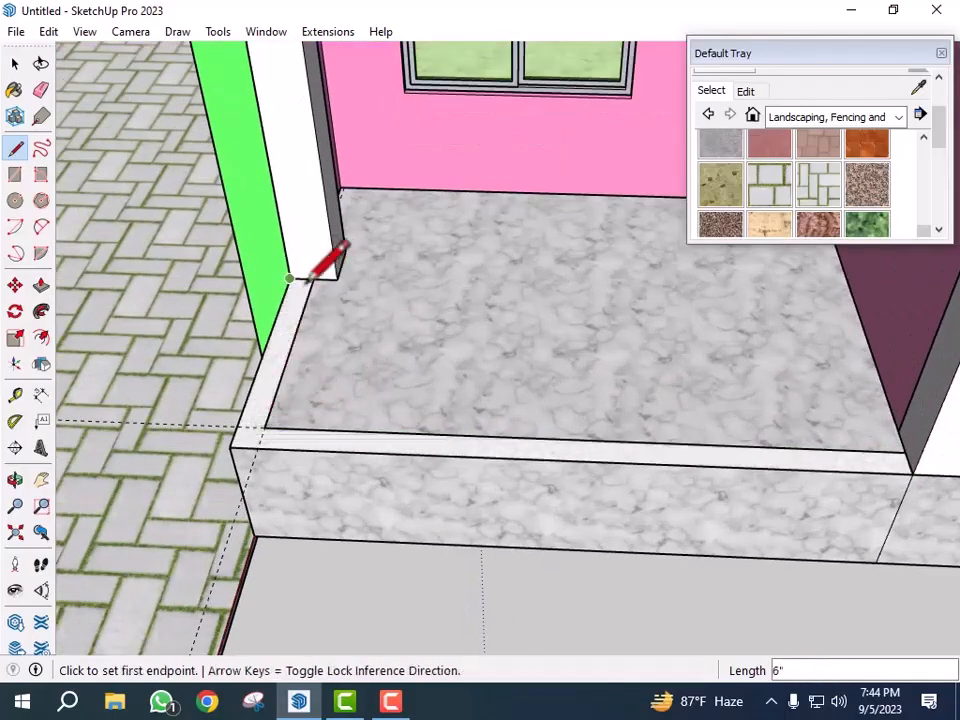
pyautogui.press('space')
# - Push the outlined strip up about 11 inches into a low porch parapet
pyautogui.scroll(-2, 365, 395)
pyautogui.press('p')
pyautogui.scroll(3, 293, 392)
pyautogui.click(281, 401)
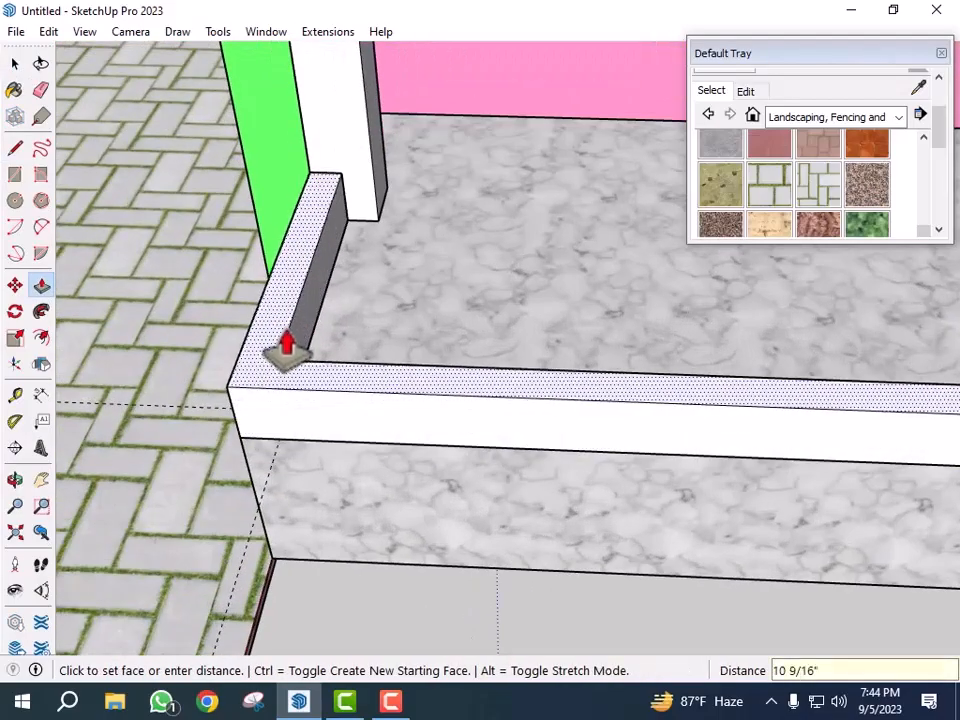
pyautogui.click(285, 343)
pyautogui.scroll(-4, 439, 317)
pyautogui.press('space')
pyautogui.scroll(-3, 495, 290)
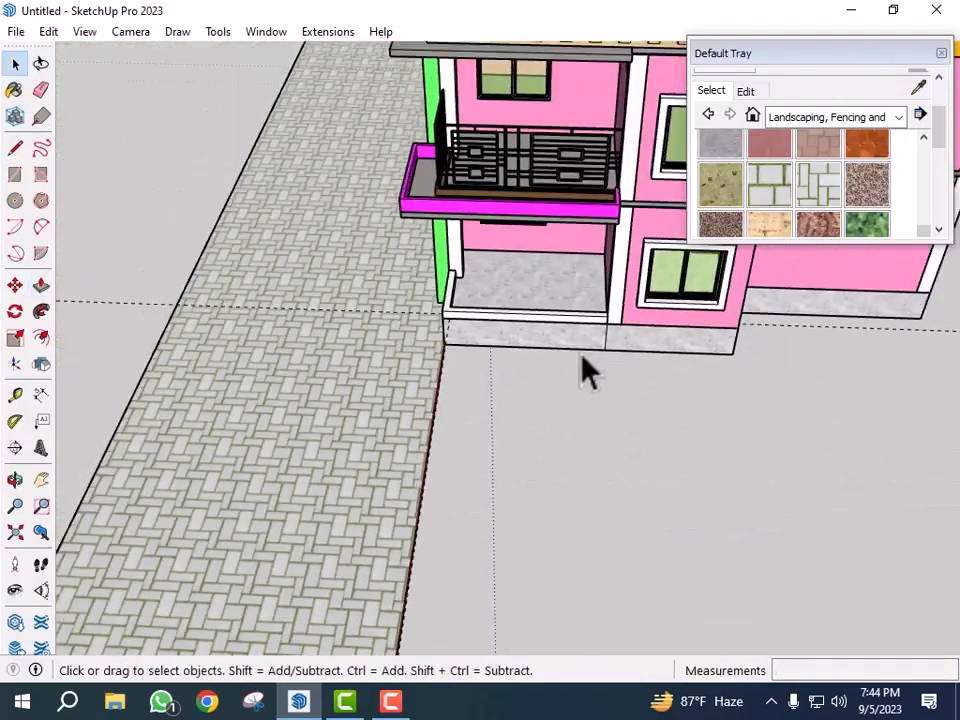
# - Select the porch parapet's faces and edges and make them a group
pyautogui.scroll(2, 258, 300)
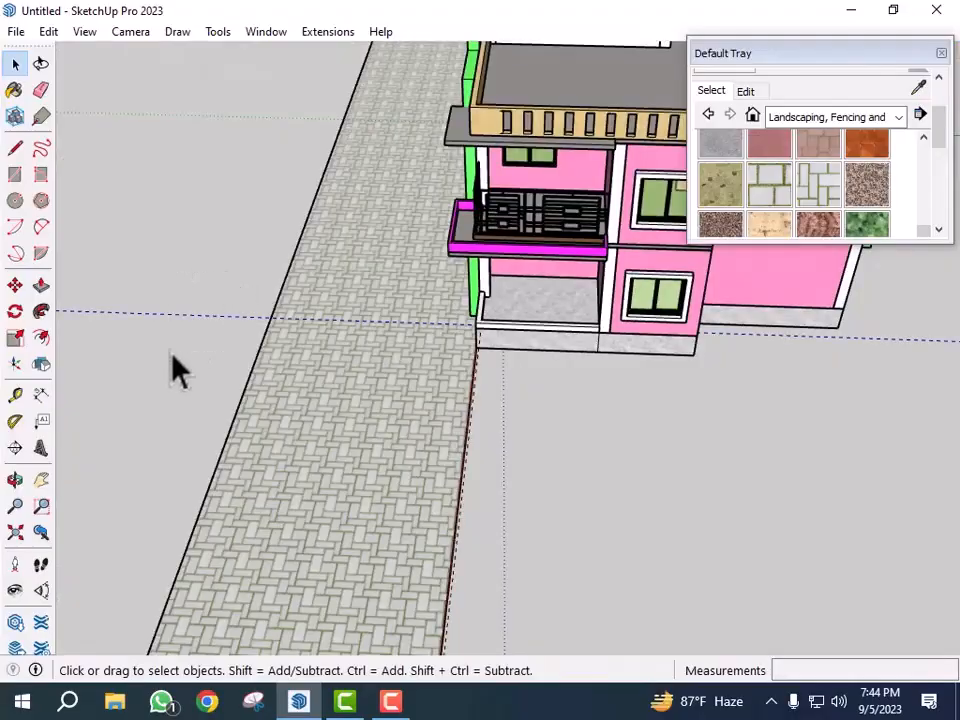
pyautogui.scroll(3, 476, 490)
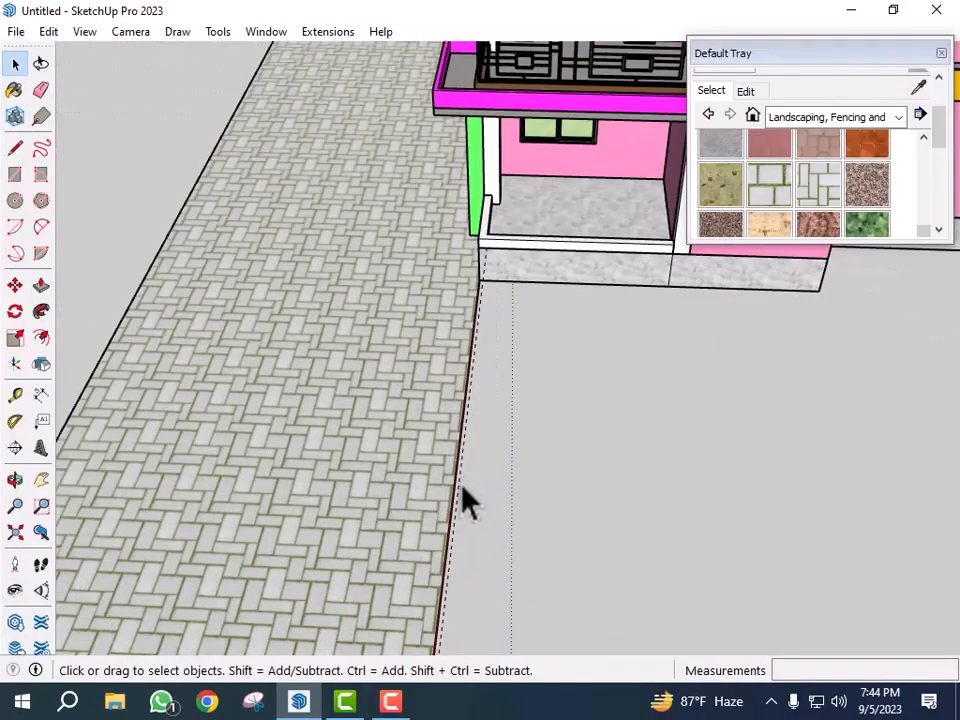
pyautogui.scroll(-2, 501, 294)
pyautogui.scroll(2, 592, 272)
pyautogui.scroll(1, 592, 272)
pyautogui.doubleClick(596, 342)
pyautogui.rightClick(598, 336)
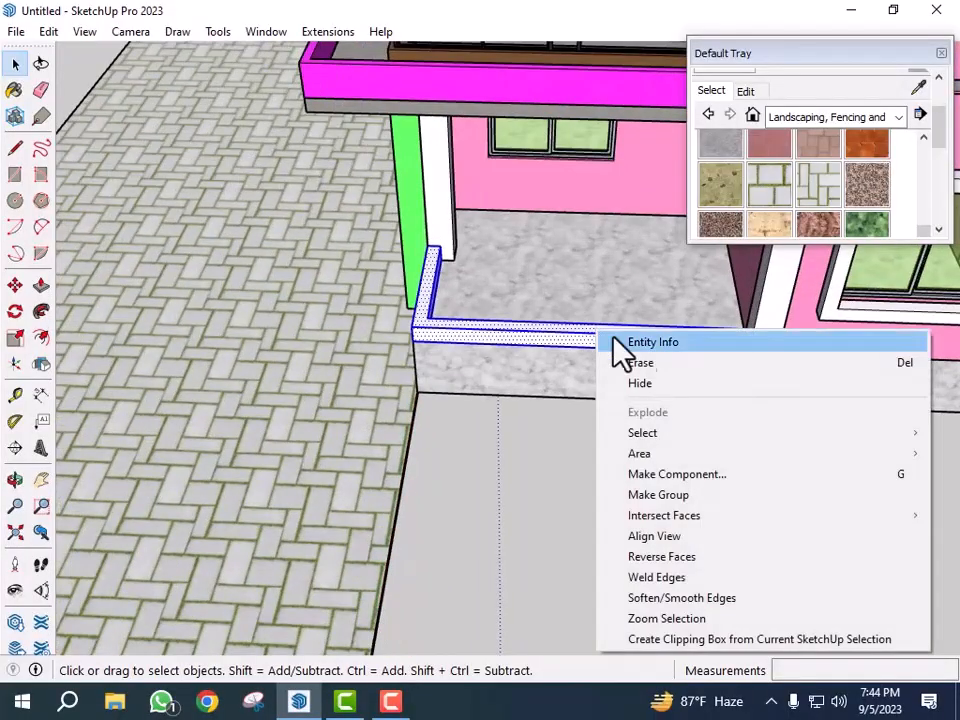
pyautogui.click(694, 496)
# - Paint the porch parapet group with a stone paving material
pyautogui.click(736, 184)
pyautogui.scroll(3, 669, 326)
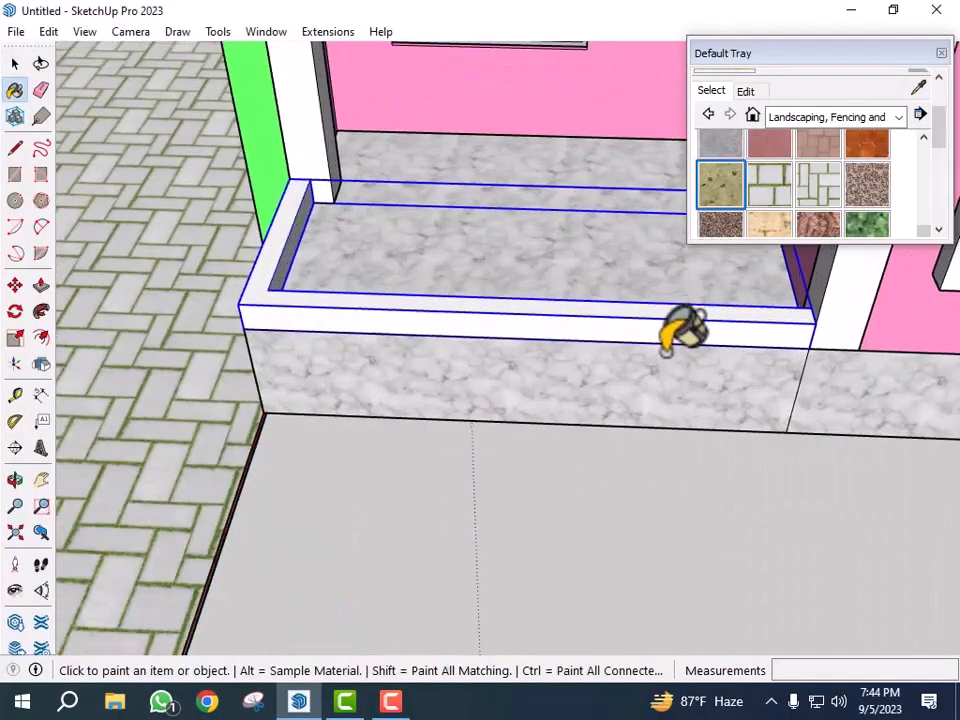
pyautogui.click(672, 330)
pyautogui.scroll(-1, 620, 345)
pyautogui.scroll(-6, 600, 355)
pyautogui.press('space')
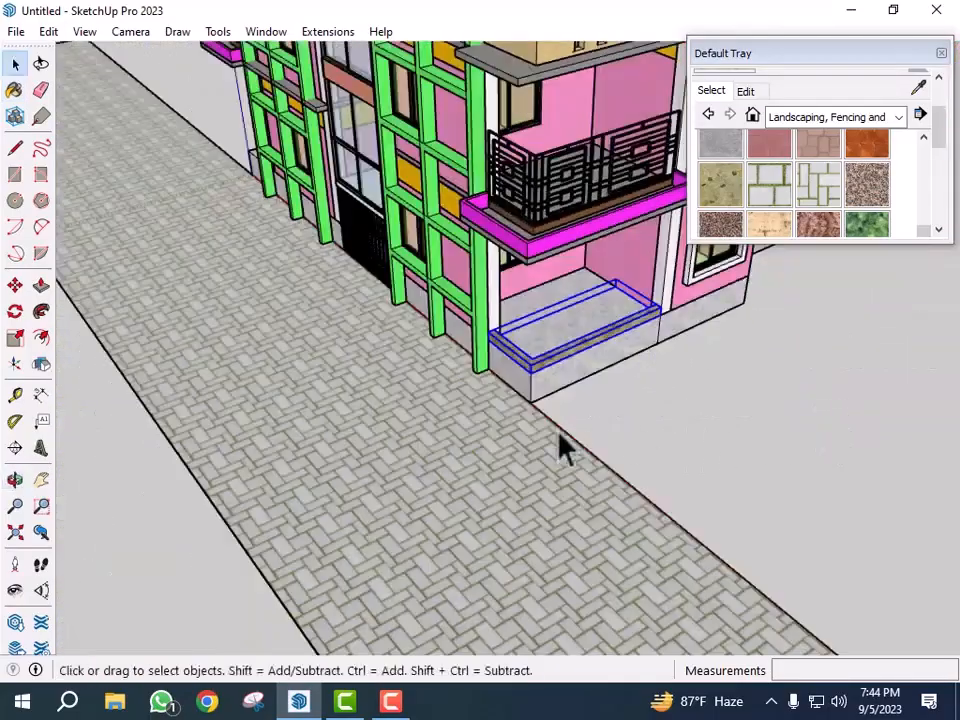
# - Copy the porch parapet about 39' 6" along the front to the porch at the house's other end
pyautogui.moveTo(560, 450); pyautogui.dragTo(643, 422, button='middle')
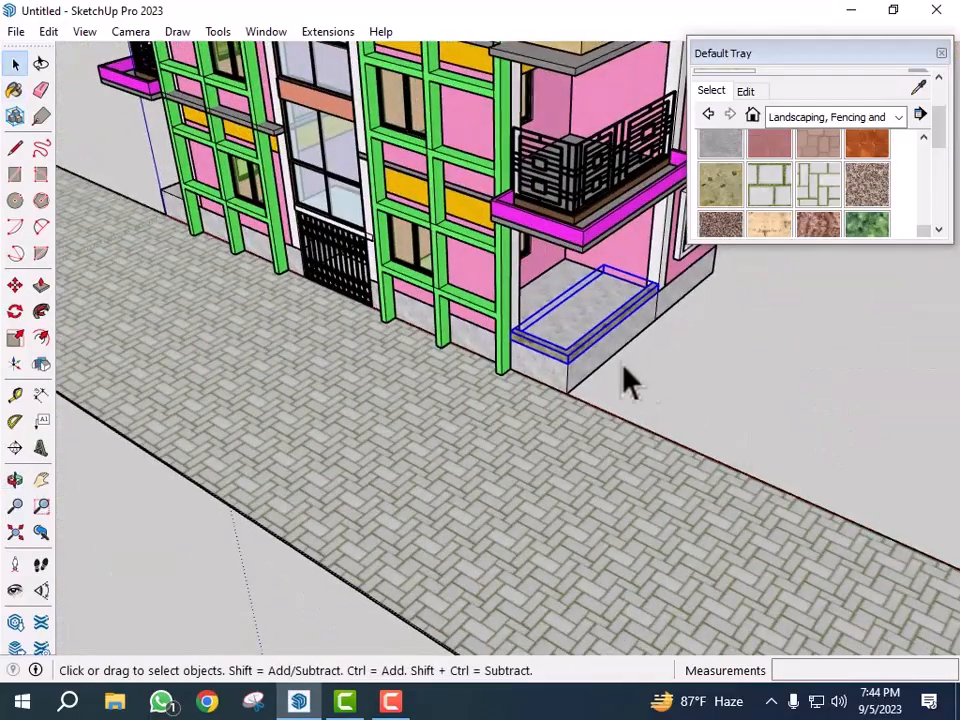
pyautogui.scroll(1, 806, 437)
pyautogui.scroll(3, 500, 355)
pyautogui.click(580, 364)
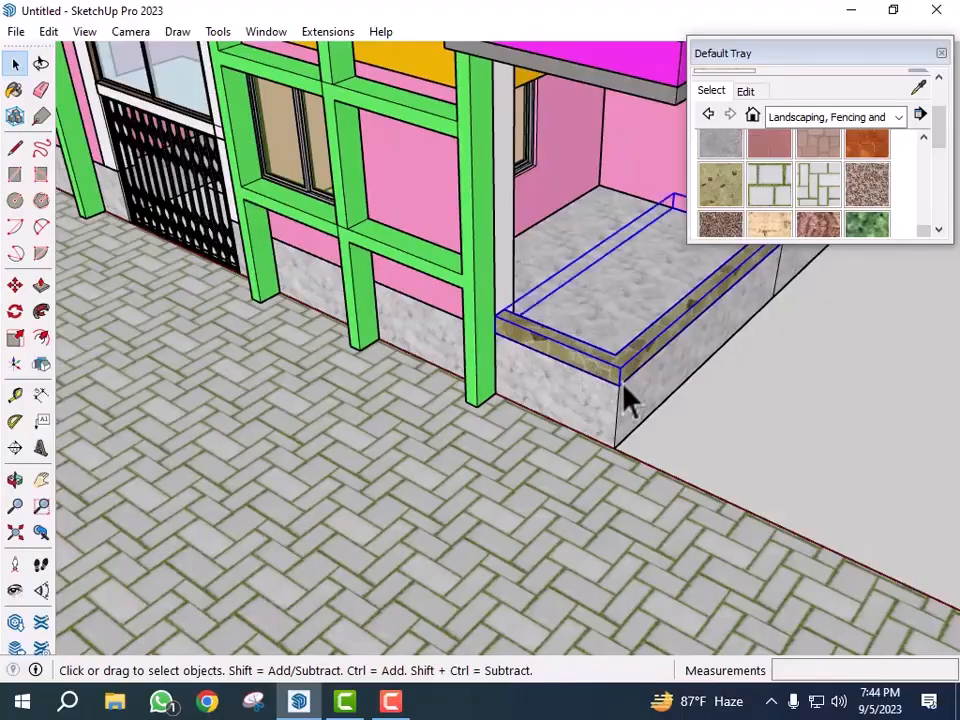
pyautogui.press('m')
pyautogui.scroll(2, 490, 347)
pyautogui.scroll(1, 490, 347)
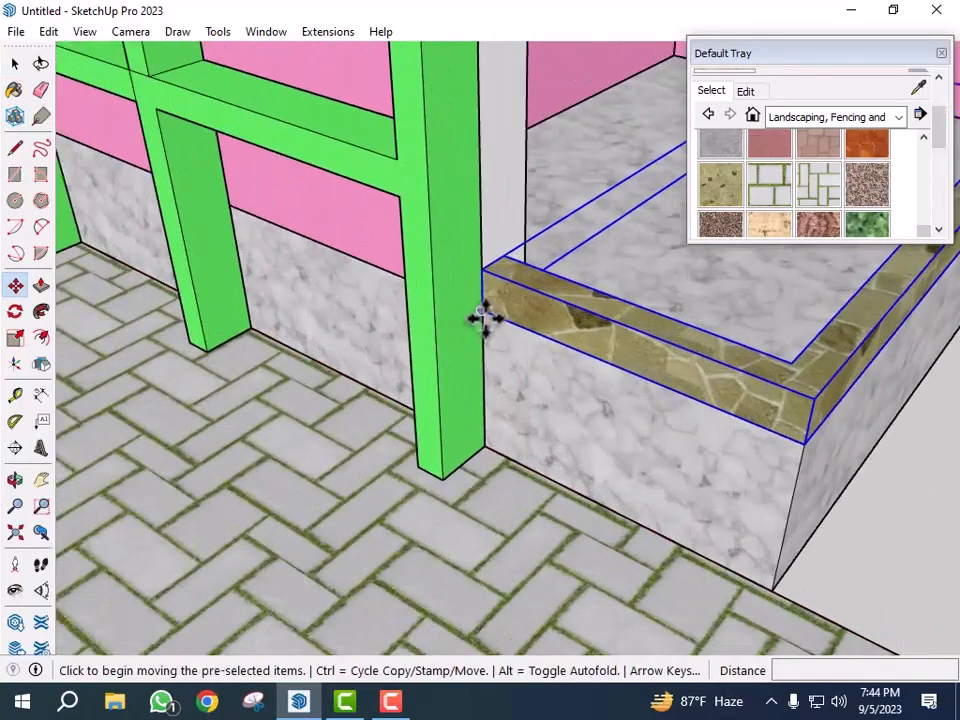
pyautogui.click(483, 313)
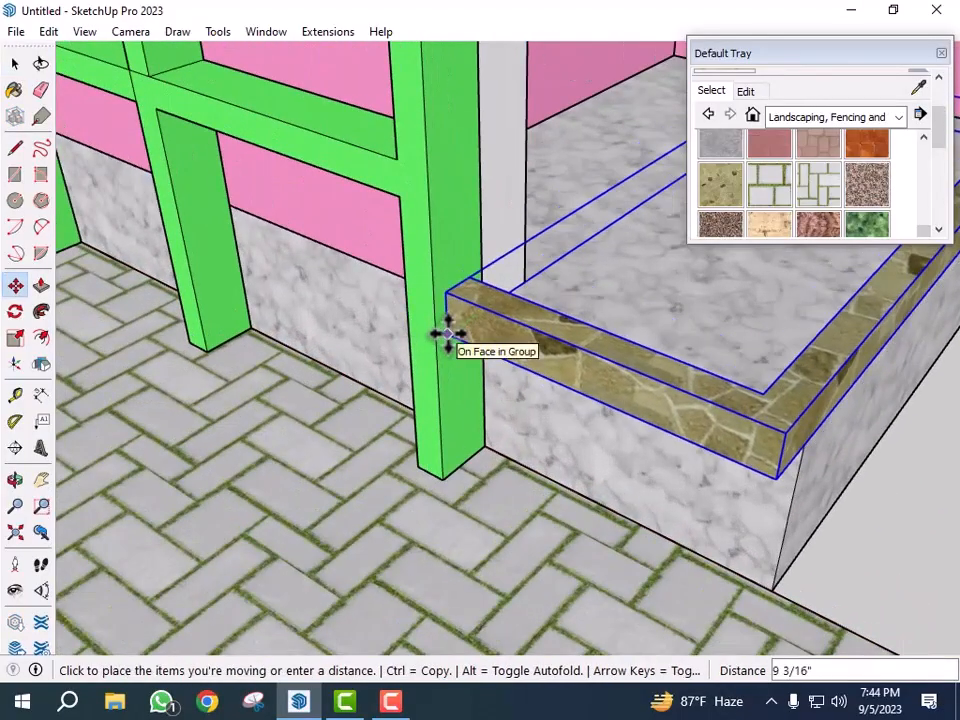
pyautogui.press('ctrl')
pyautogui.scroll(-1, 763, 387)
pyautogui.scroll(-5, 763, 387)
pyautogui.moveTo(429, 354); pyautogui.dragTo(778, 335, button='middle')
pyautogui.scroll(-2, 778, 335)
pyautogui.scroll(-1, 778, 335)
pyautogui.scroll(5, 240, 308)
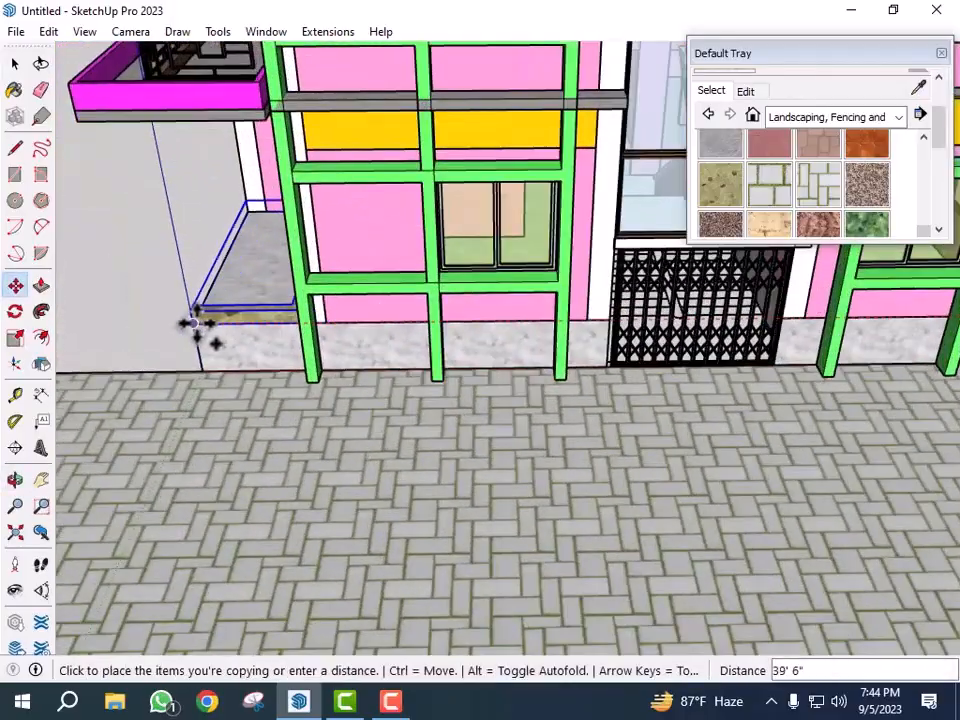
pyautogui.click(197, 324)
pyautogui.scroll(3, 197, 324)
pyautogui.press('space')
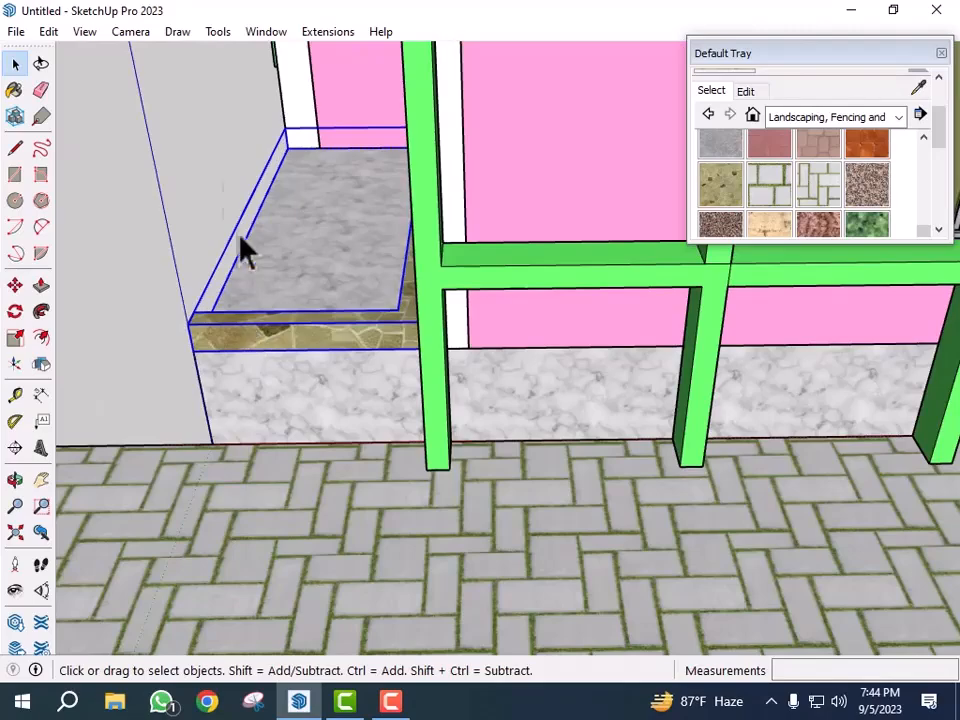
# - Apply the Flip tool to the copied porch parapet to mirror it
pyautogui.click(186, 34)
pyautogui.moveTo(216, 30)
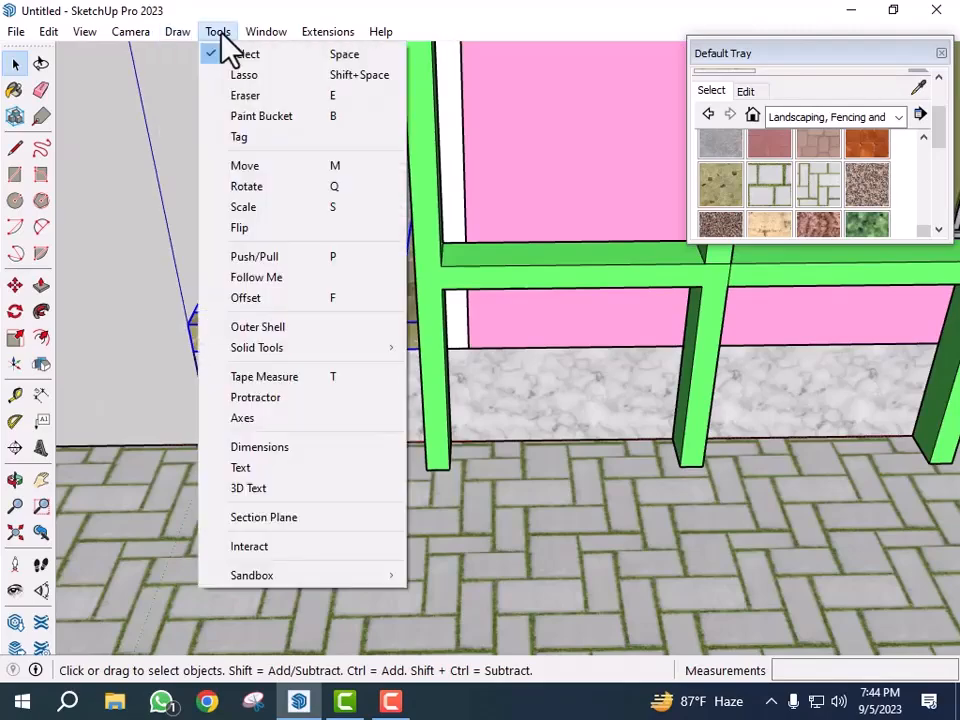
pyautogui.click(266, 228)
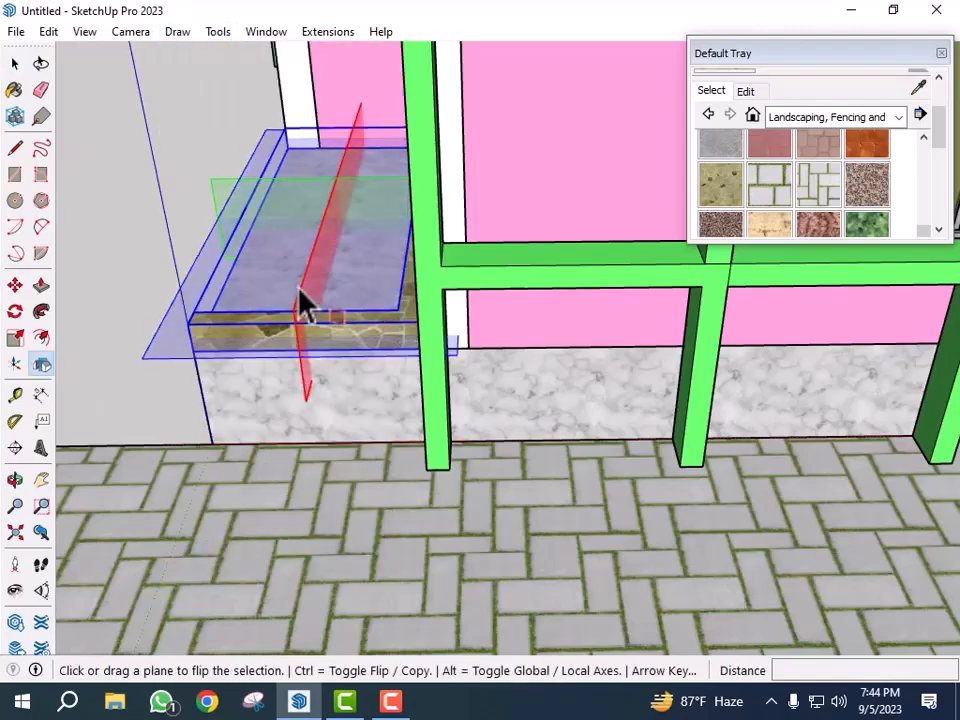
pyautogui.press('space')
# - Place guides on the balcony's back wall: 6" from the corner, another 3' beyond it, and one 7' above the floor
pyautogui.moveTo(486, 386); pyautogui.dragTo(228, 315, button='middle')
pyautogui.moveTo(308, 356); pyautogui.dragTo(785, 420, button='middle')
pyautogui.scroll(-3, 682, 386)
pyautogui.scroll(3, 521, 282)
pyautogui.moveTo(527, 298); pyautogui.dragTo(568, 304, button='middle')
pyautogui.scroll(-3, 497, 321)
pyautogui.moveTo(497, 321)
pyautogui.mouseDown(button='middle')
pyautogui.moveTo(525, 343)
pyautogui.moveTo(462, 327)
pyautogui.moveTo(401, 373)
pyautogui.moveTo(372, 365)
pyautogui.mouseUp(button='middle')
pyautogui.scroll(-2, 462, 327)
pyautogui.scroll(-3, 458, 312)
pyautogui.scroll(3, 741, 328)
pyautogui.moveTo(741, 328); pyautogui.dragTo(294, 365, button='middle')
pyautogui.scroll(-1, 430, 382)
pyautogui.scroll(4, 694, 348)
pyautogui.moveTo(631, 348); pyautogui.dragTo(567, 328, button='middle')
pyautogui.scroll(3, 499, 266)
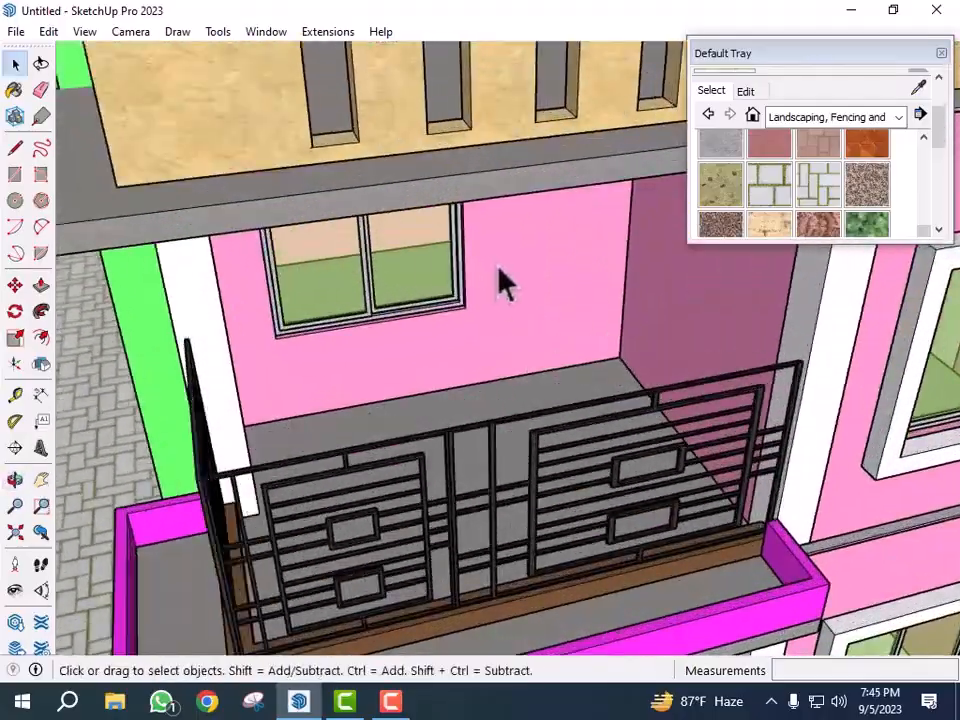
pyautogui.moveTo(505, 285); pyautogui.dragTo(551, 291, button='middle')
pyautogui.scroll(-2, 521, 388)
pyautogui.moveTo(521, 388)
pyautogui.mouseDown(button='middle')
pyautogui.moveTo(542, 349)
pyautogui.moveTo(540, 325)
pyautogui.mouseUp(button='middle')
pyautogui.scroll(4, 471, 214)
pyautogui.moveTo(486, 281); pyautogui.dragTo(484, 266, button='middle')
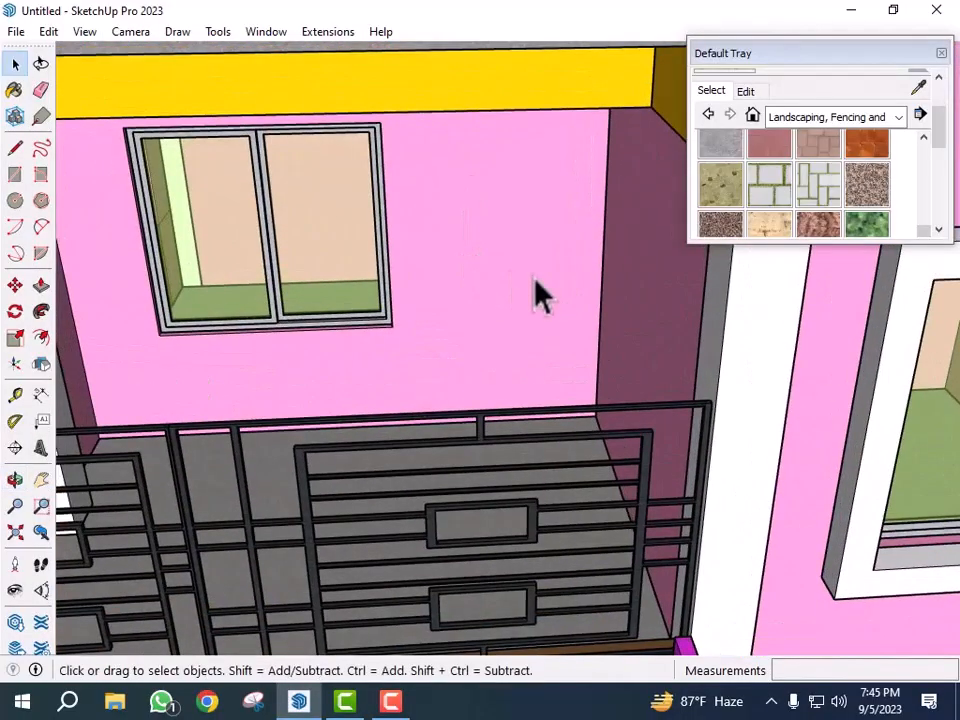
pyautogui.press('t')
pyautogui.scroll(2, 579, 251)
pyautogui.click(612, 267)
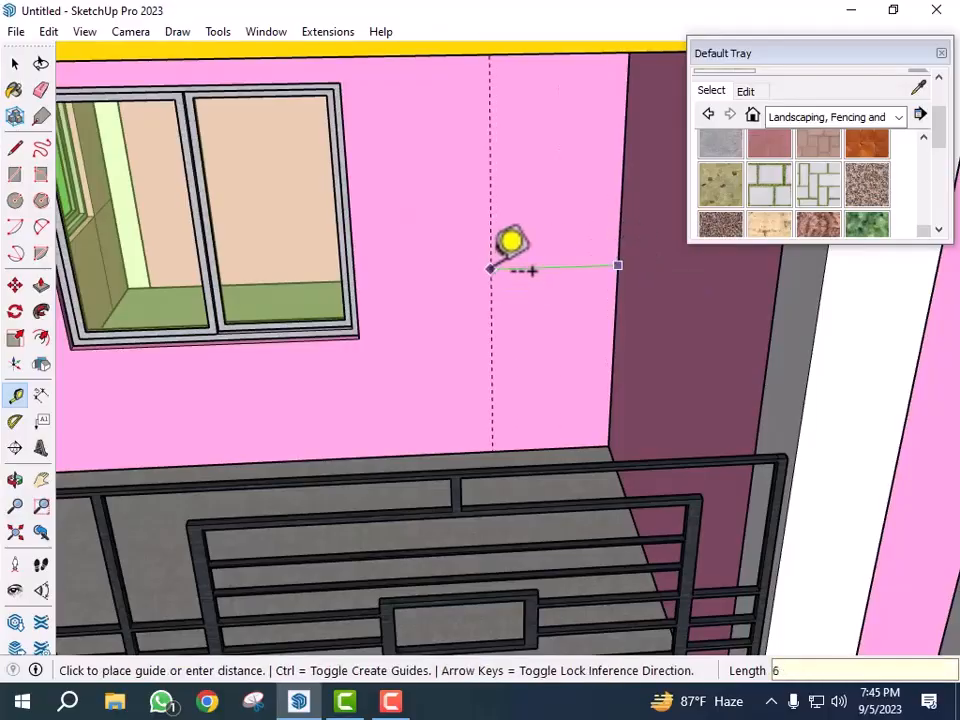
pyautogui.press('Return')
pyautogui.click(590, 254)
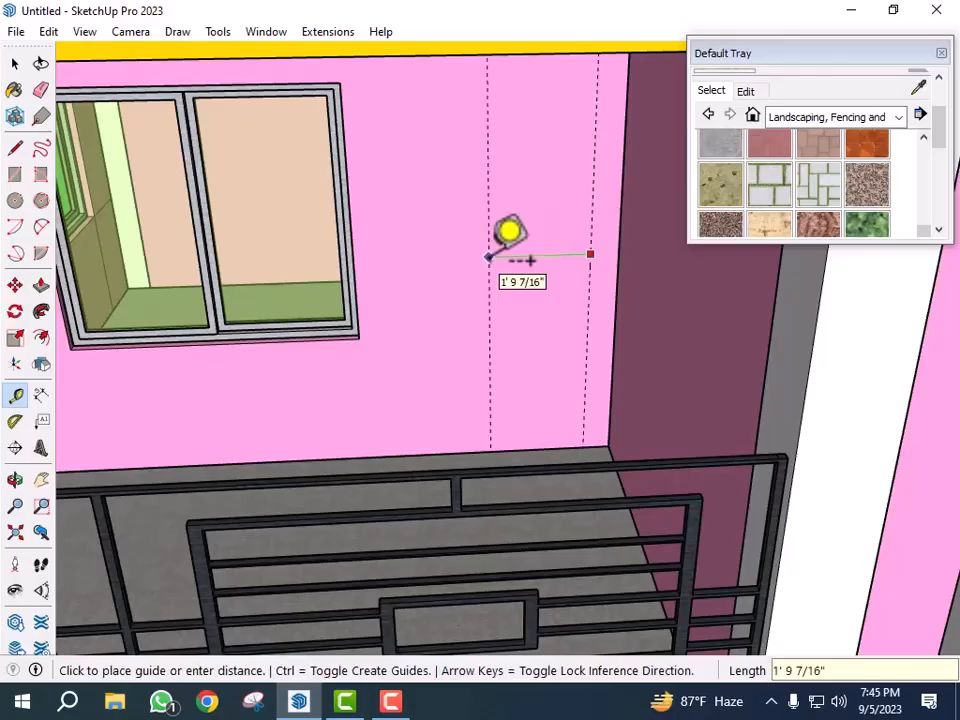
pyautogui.press('Return')
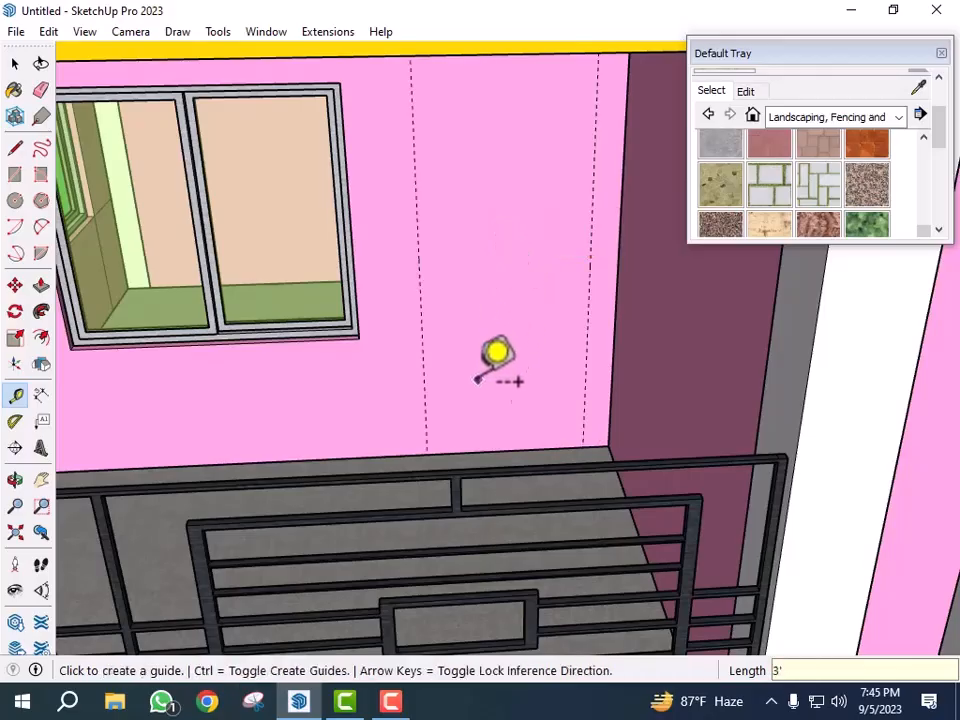
pyautogui.click(489, 452)
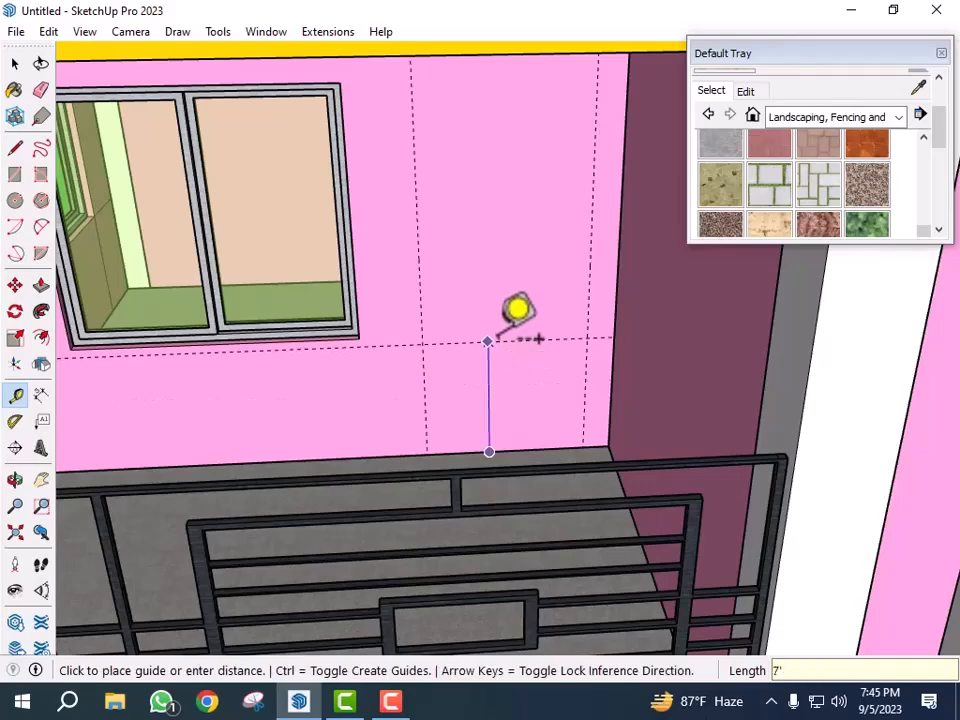
pyautogui.press('Return')
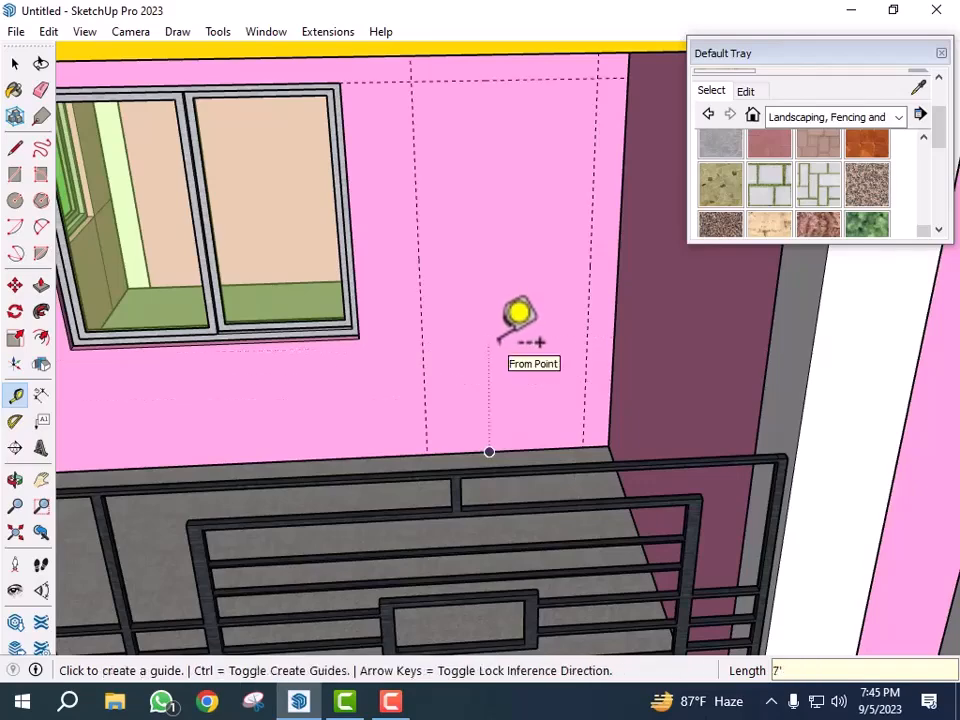
pyautogui.press('r')
pyautogui.click(411, 80)
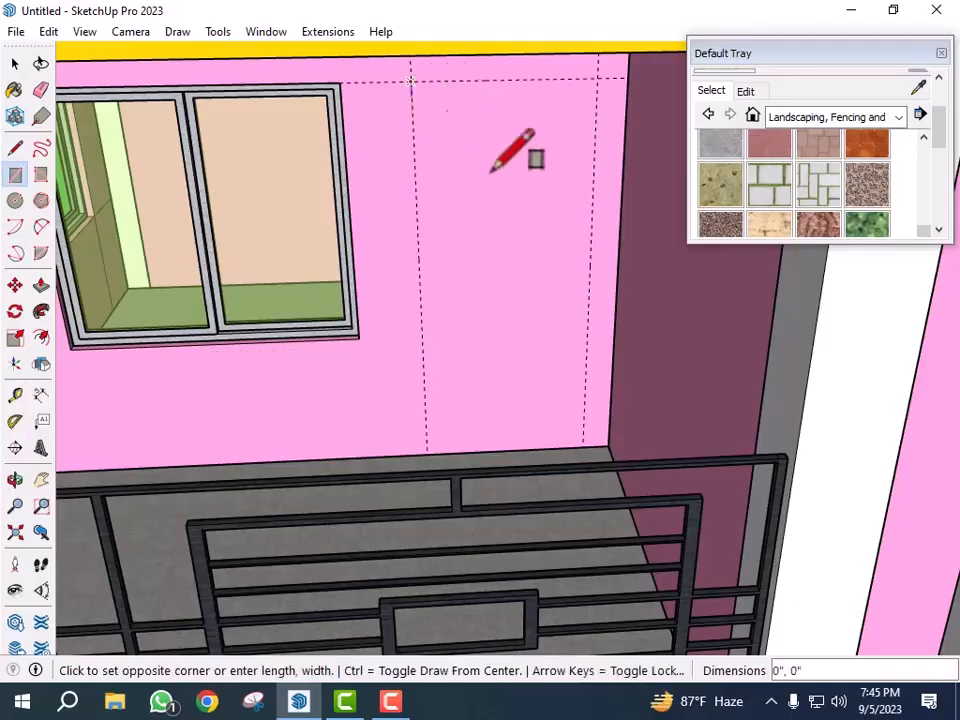
pyautogui.click(584, 447)
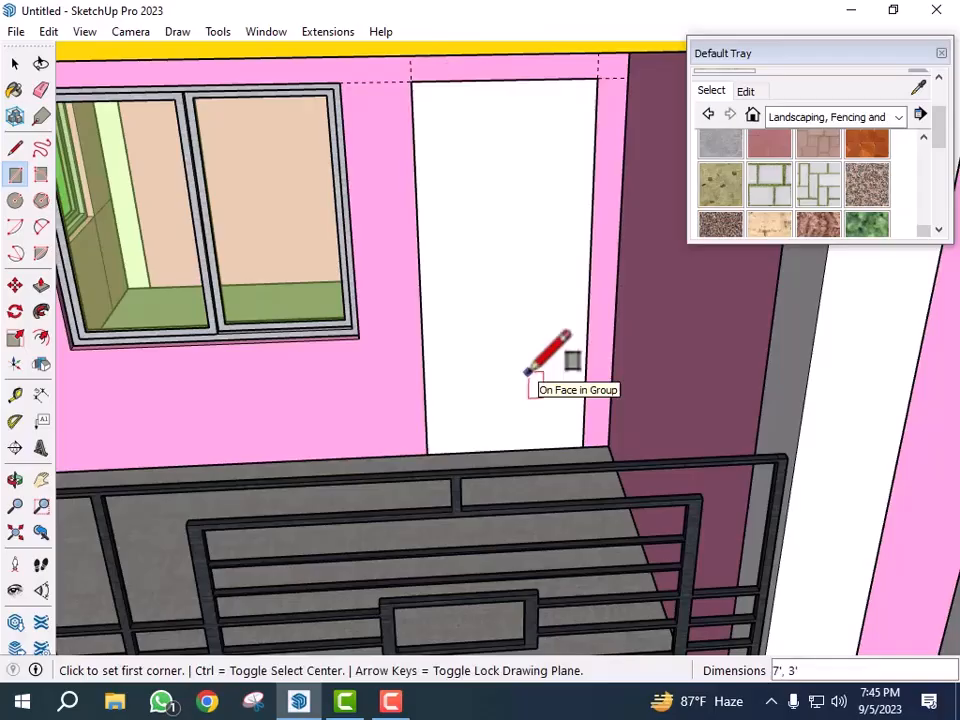
pyautogui.hotkey('ctrl', 'z')
pyautogui.press('space')
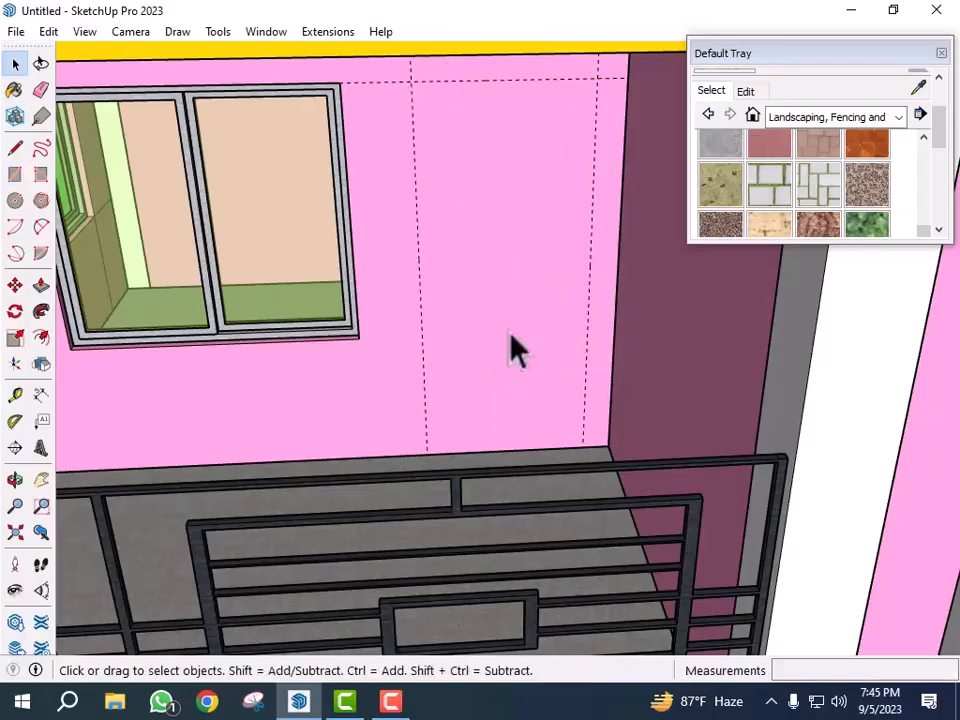
# - Open the wall group and draw a 3' by 7' door rectangle between the guides
pyautogui.doubleClick(512, 350)
pyautogui.doubleClick(508, 285)
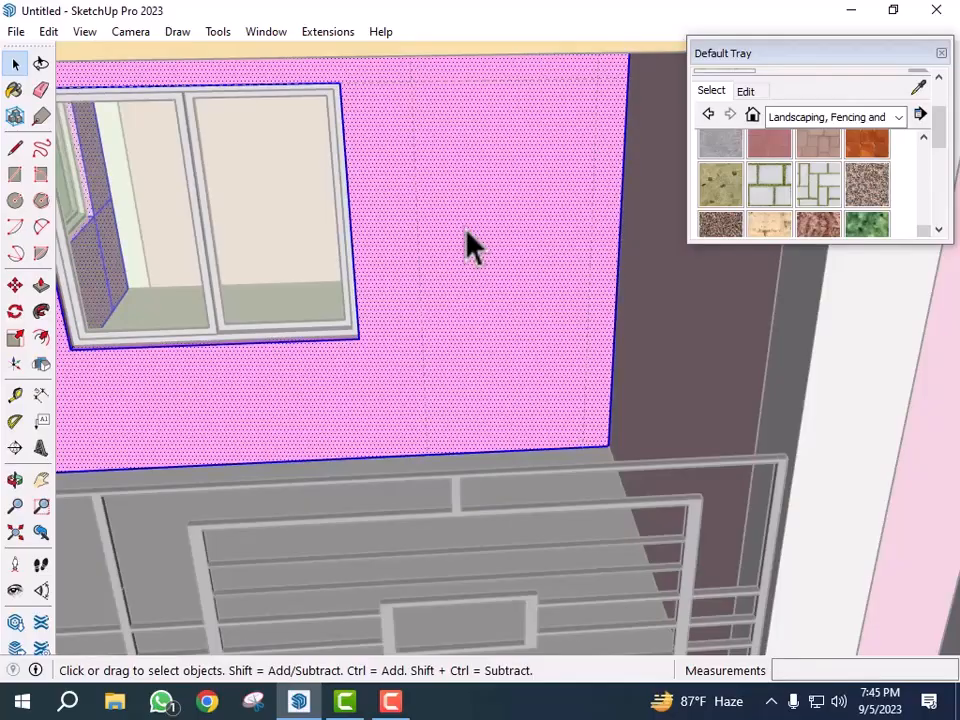
pyautogui.press('r')
pyautogui.click(412, 84)
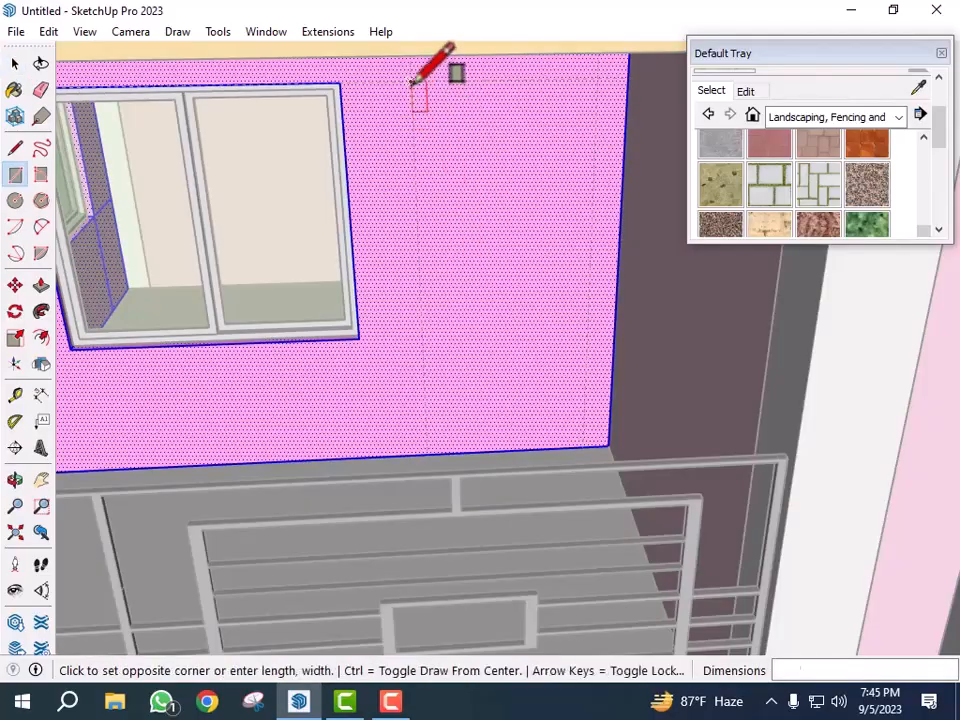
pyautogui.click(584, 444)
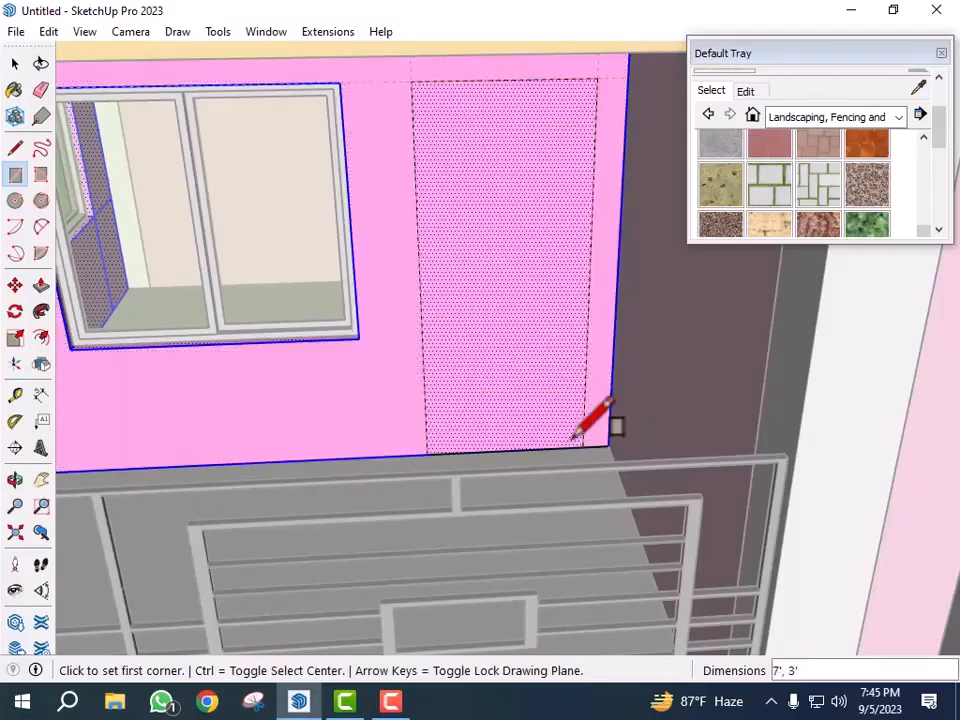
# - Push the door rectangle 5" into the wall to cut an opening through it
pyautogui.press('p')
pyautogui.click(514, 372)
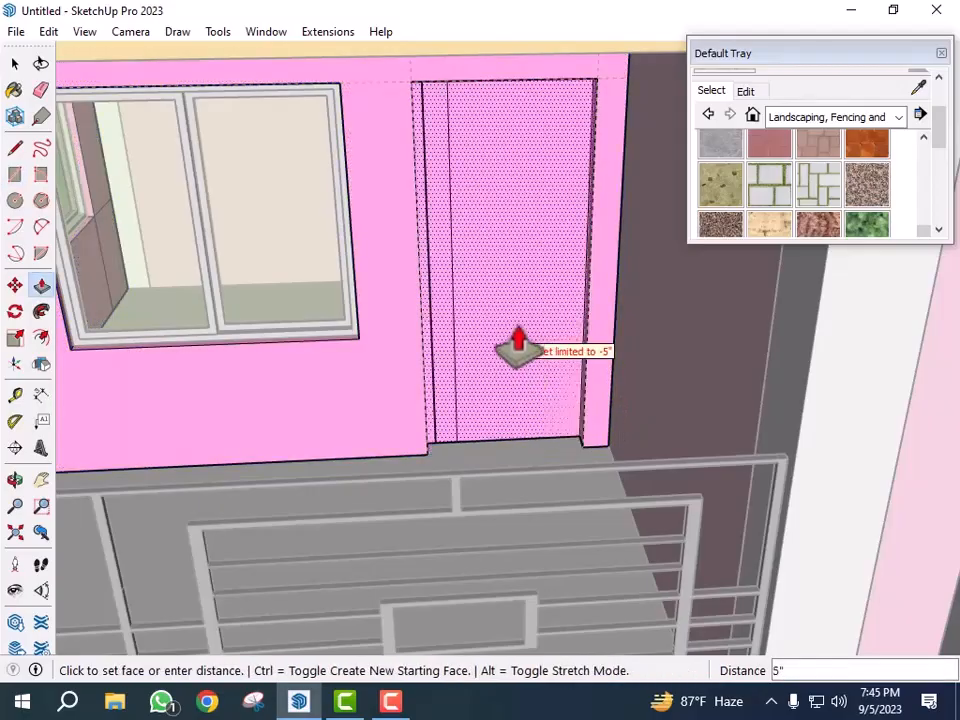
pyautogui.click(514, 318)
pyautogui.click(516, 300)
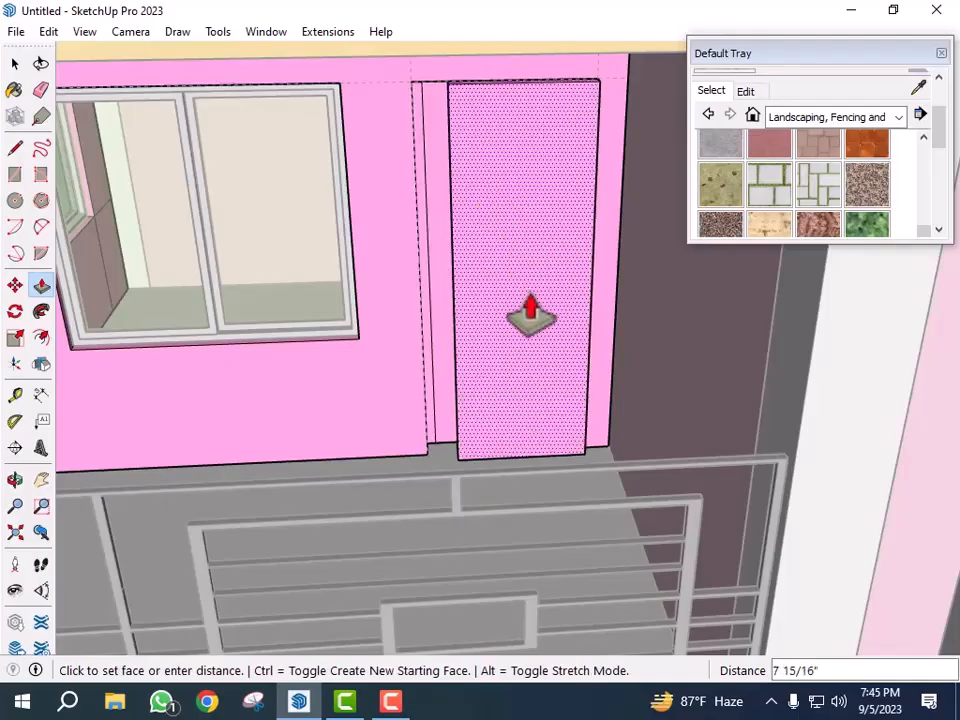
pyautogui.click(540, 330)
pyautogui.click(542, 345)
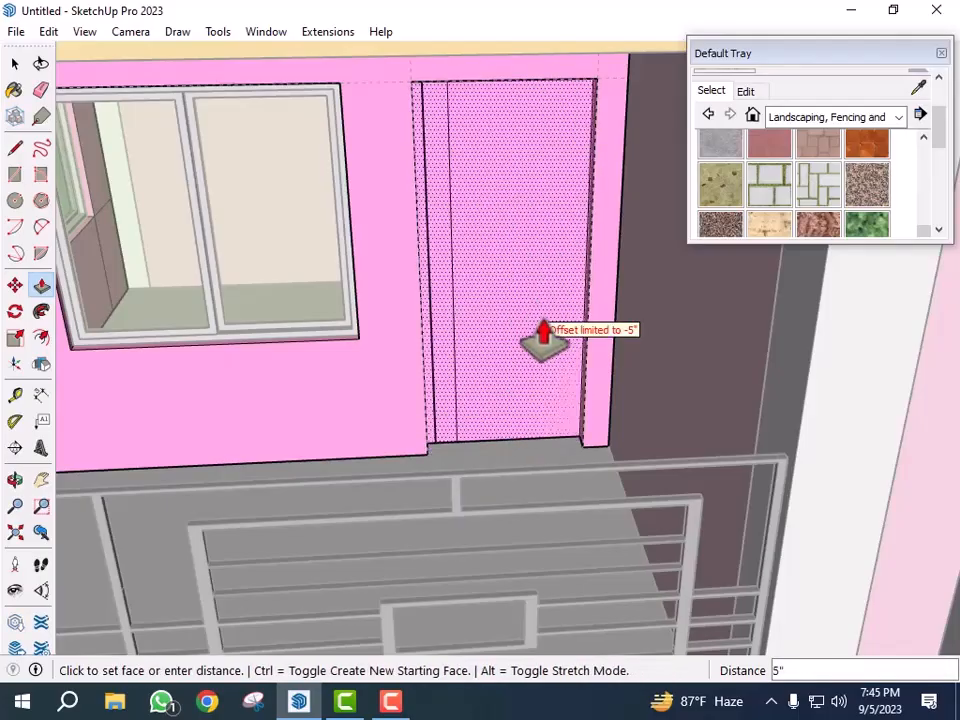
pyautogui.click(545, 343)
# - Delete the leftover face and edge inside the new door opening
pyautogui.scroll(-2, 545, 343)
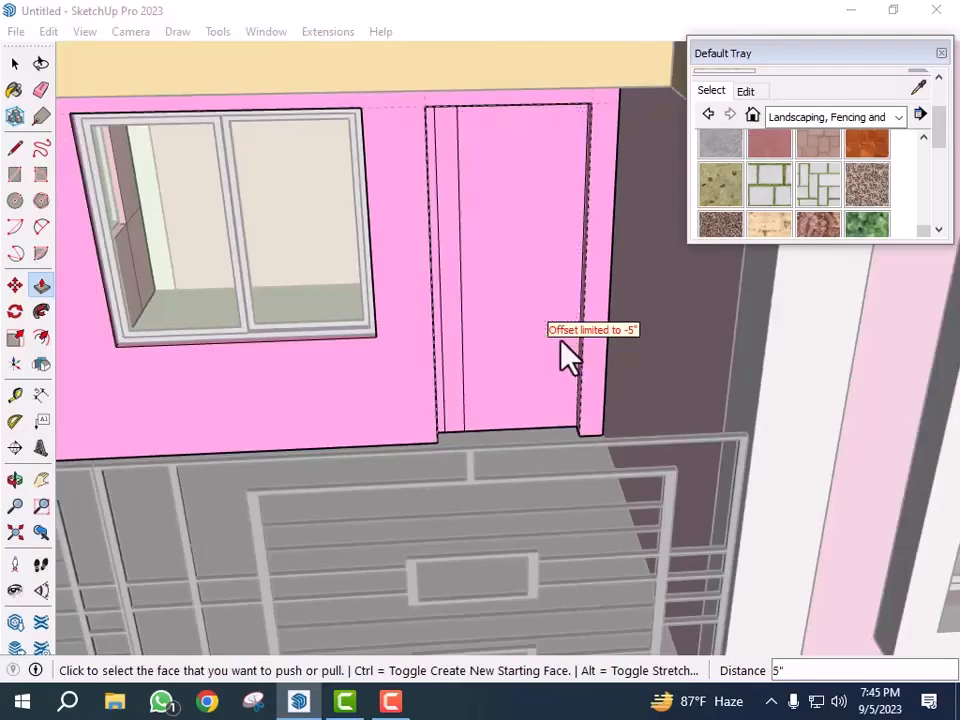
pyautogui.moveTo(514, 375); pyautogui.dragTo(664, 360, button='middle')
pyautogui.scroll(-7, 700, 345)
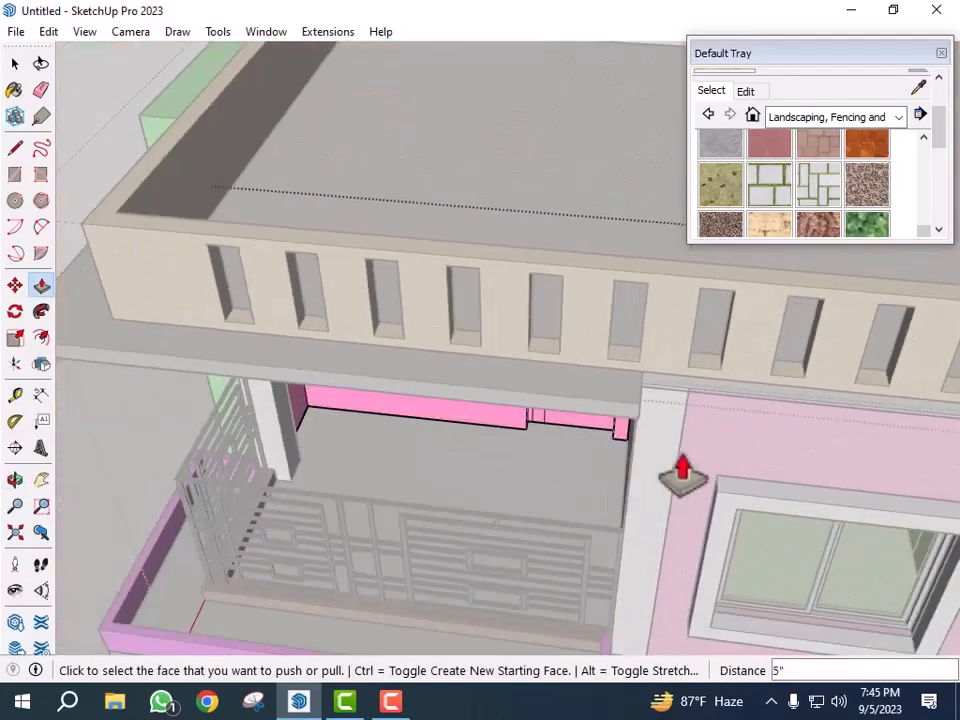
pyautogui.moveTo(718, 439); pyautogui.dragTo(708, 437, button='middle')
pyautogui.scroll(10, 551, 403)
pyautogui.press('space')
pyautogui.click(585, 418)
pyautogui.press('Delete')
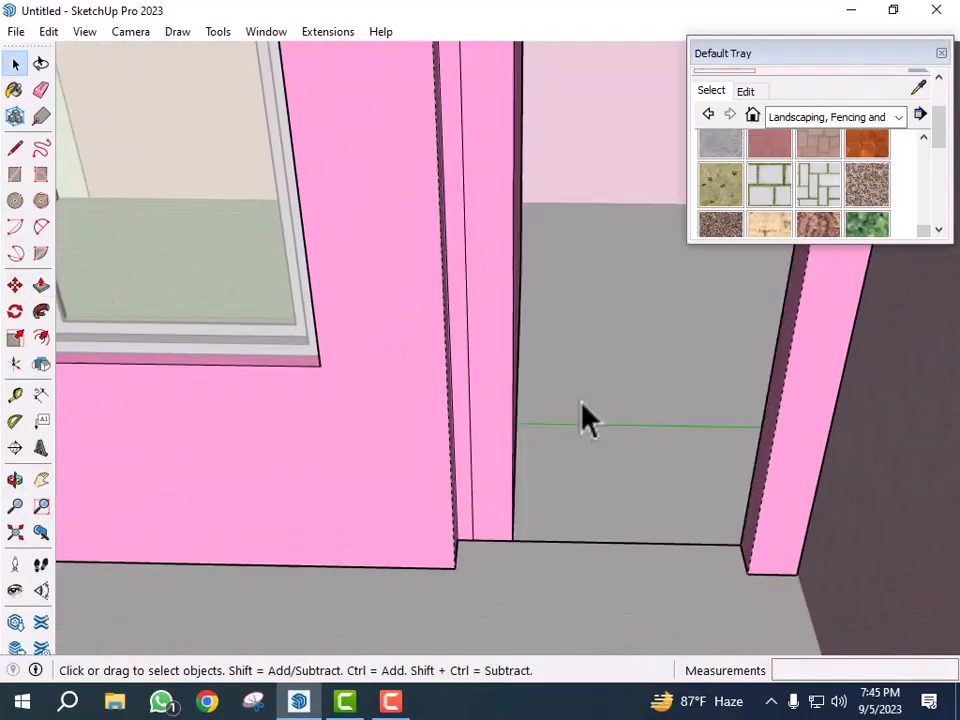
pyautogui.click(489, 414)
pyautogui.press('Delete')
# - Delete another leftover face in the door opening from the balcony side
pyautogui.moveTo(540, 429)
pyautogui.mouseDown(button='middle')
pyautogui.moveTo(476, 437)
pyautogui.moveTo(592, 452)
pyautogui.mouseUp(button='middle')
pyautogui.scroll(5, 575, 451)
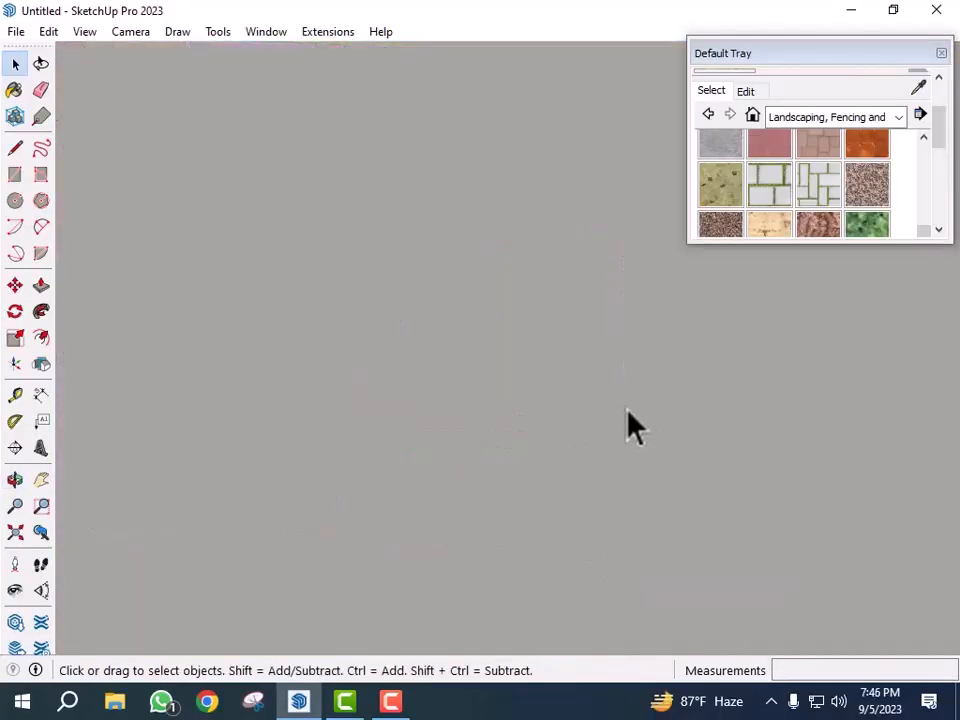
pyautogui.scroll(-3, 590, 438)
pyautogui.scroll(-2, 556, 470)
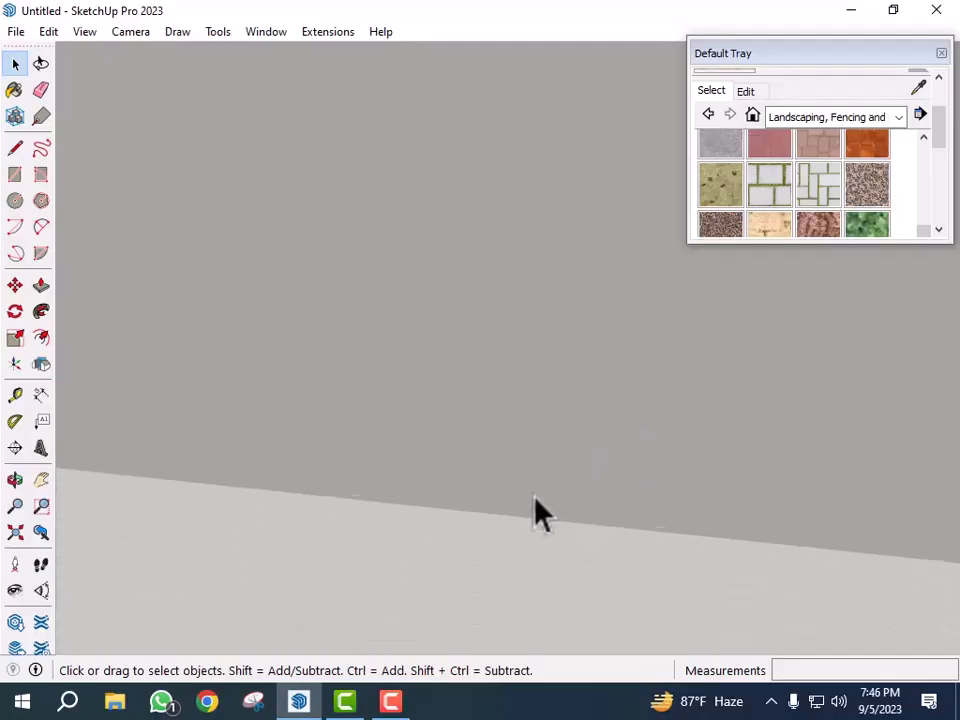
pyautogui.scroll(-2, 532, 516)
pyautogui.scroll(-6, 515, 527)
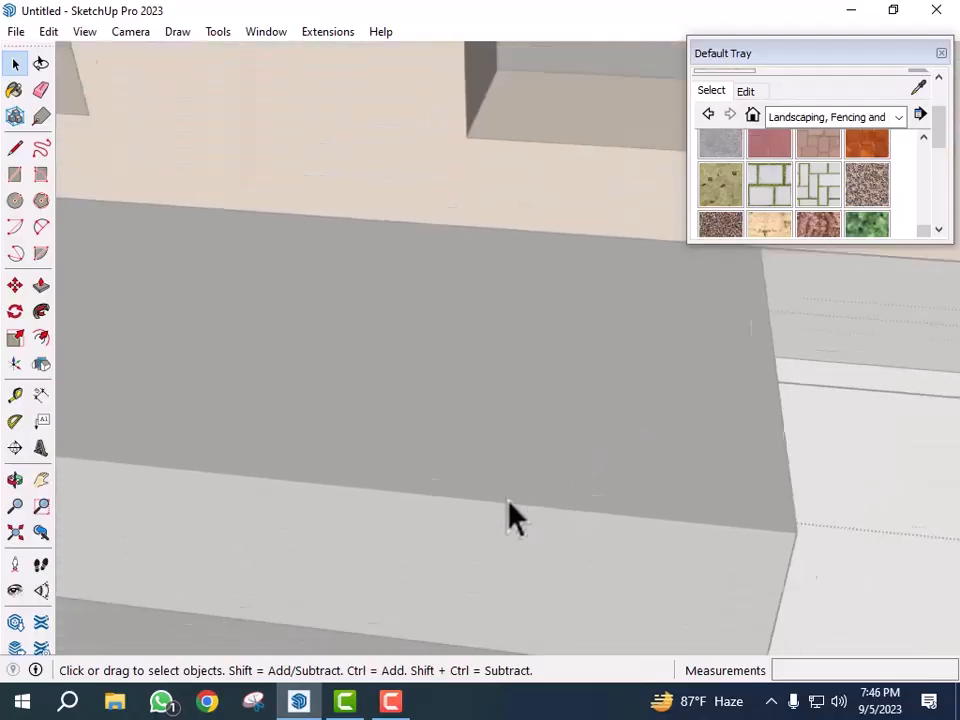
pyautogui.scroll(-4, 560, 490)
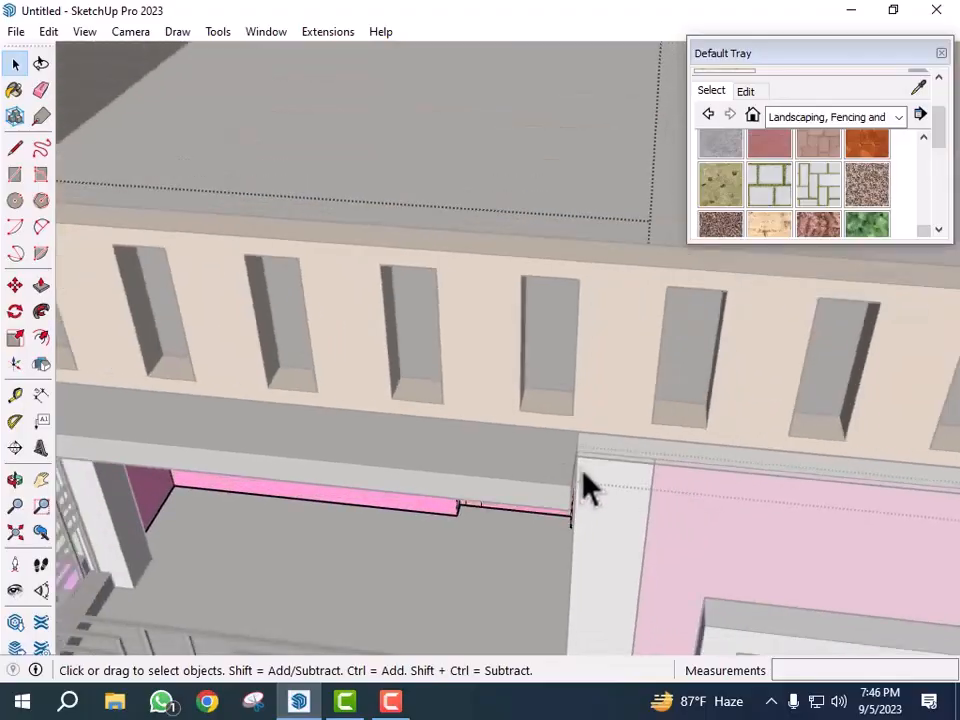
pyautogui.moveTo(538, 523); pyautogui.dragTo(610, 505, button='middle')
pyautogui.scroll(2, 612, 460)
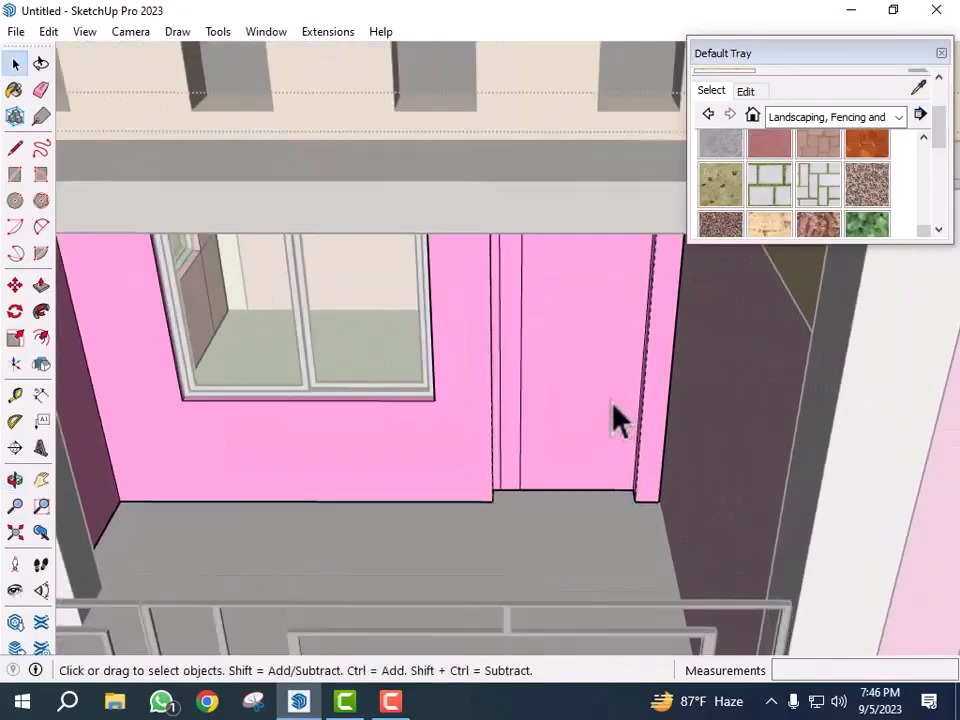
pyautogui.click(607, 412)
pyautogui.press('Delete')
pyautogui.moveTo(643, 450); pyautogui.dragTo(589, 437, button='middle')
pyautogui.scroll(-3, 610, 462)
pyautogui.scroll(3, 589, 437)
pyautogui.scroll(3, 590, 455)
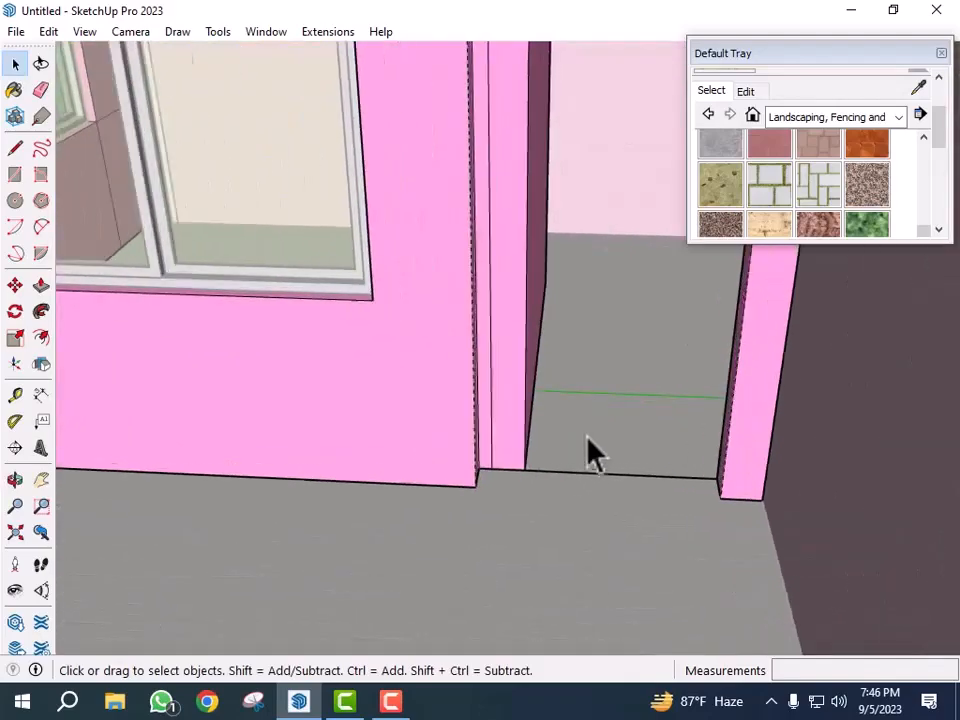
pyautogui.press('t')
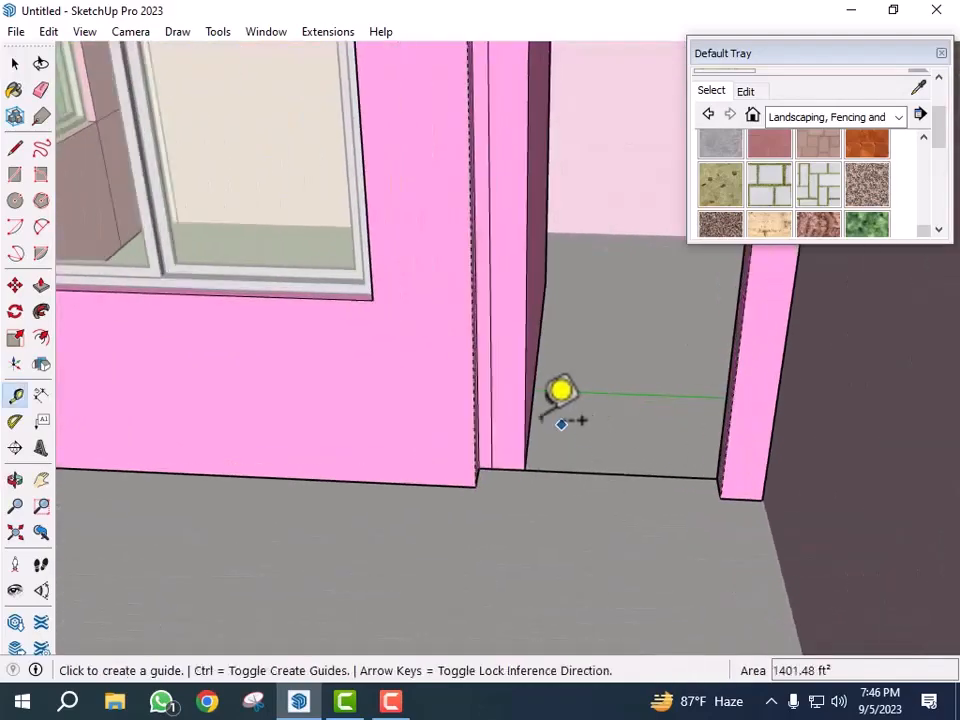
pyautogui.click(525, 418)
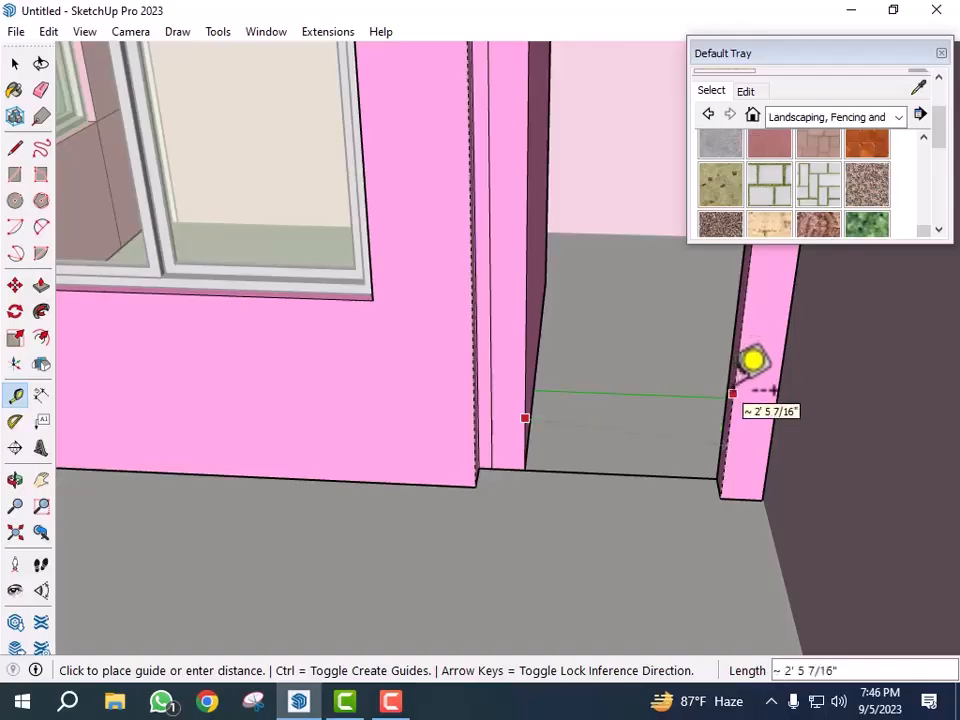
pyautogui.press('space')
pyautogui.scroll(-4, 636, 500)
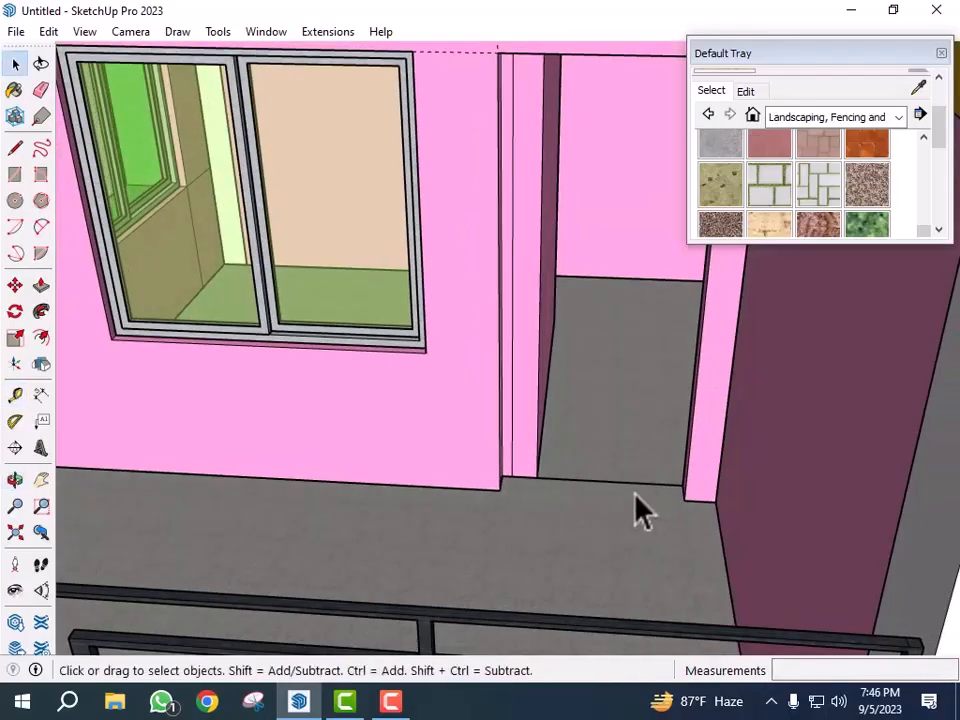
# - Undo the last four door-opening operations
pyautogui.hotkey('ctrl', 'z')
pyautogui.hotkey('ctrl', 'z')
pyautogui.hotkey('ctrl', 'z')
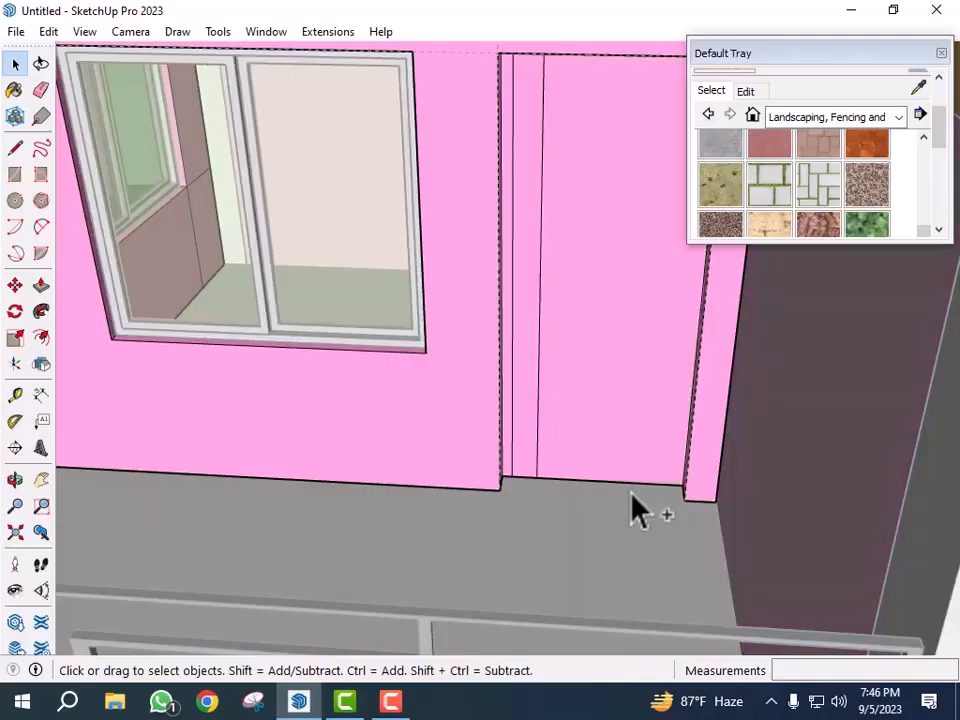
pyautogui.hotkey('ctrl', 'z')
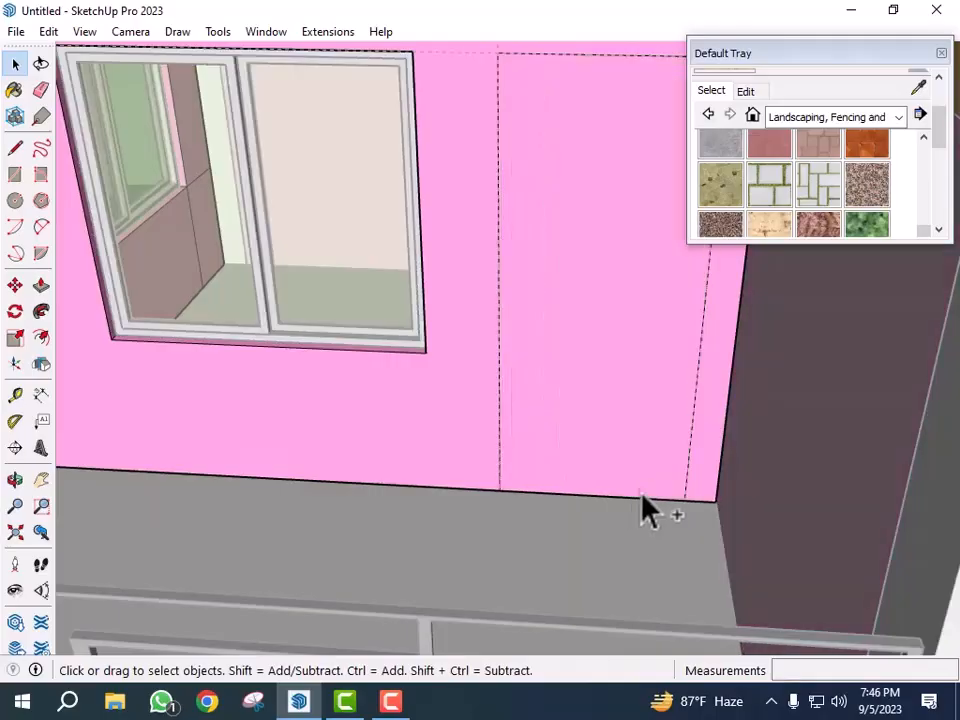
# - Delete the two vertical edges of the door rectangle from the wall
pyautogui.click(691, 430)
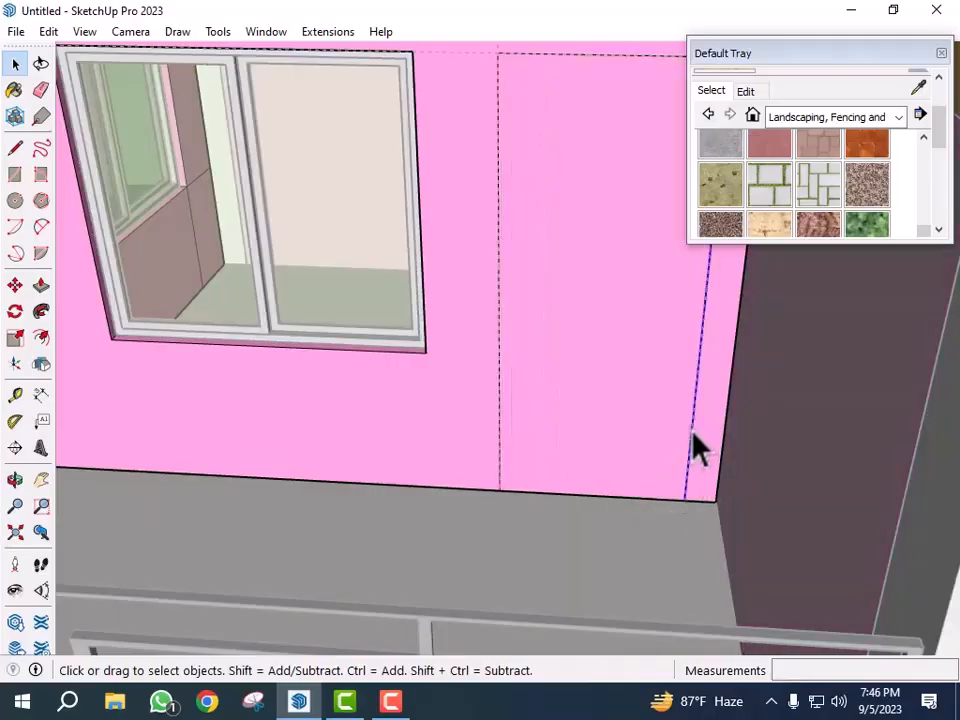
pyautogui.press('Delete')
pyautogui.click(503, 418)
pyautogui.press('Delete')
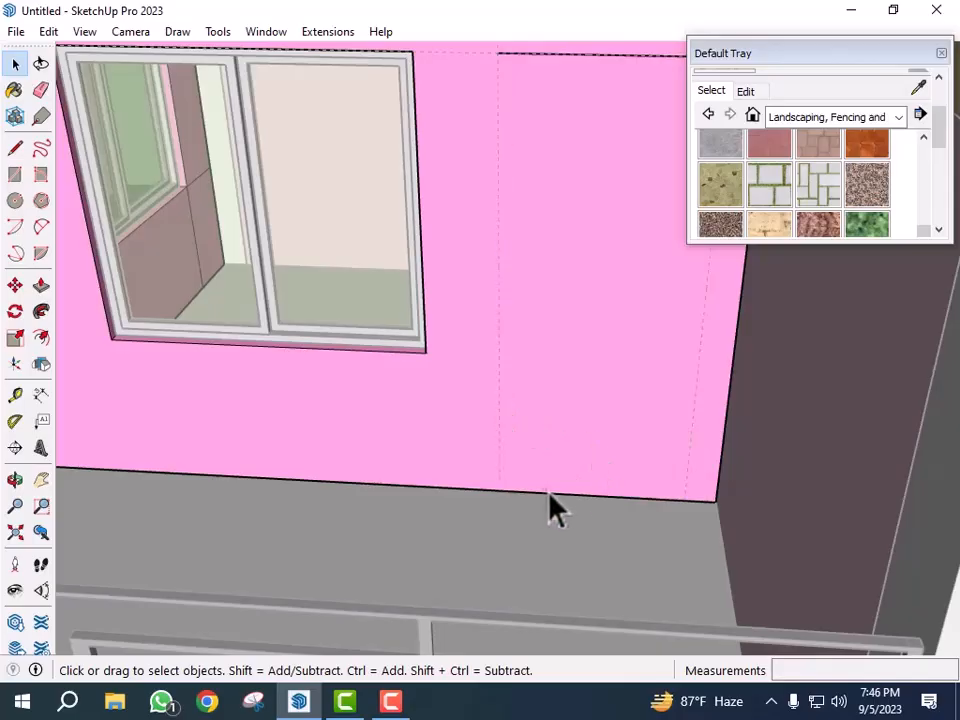
# - Place a guide 2'6" in from the wall's outer corner
pyautogui.press('t')
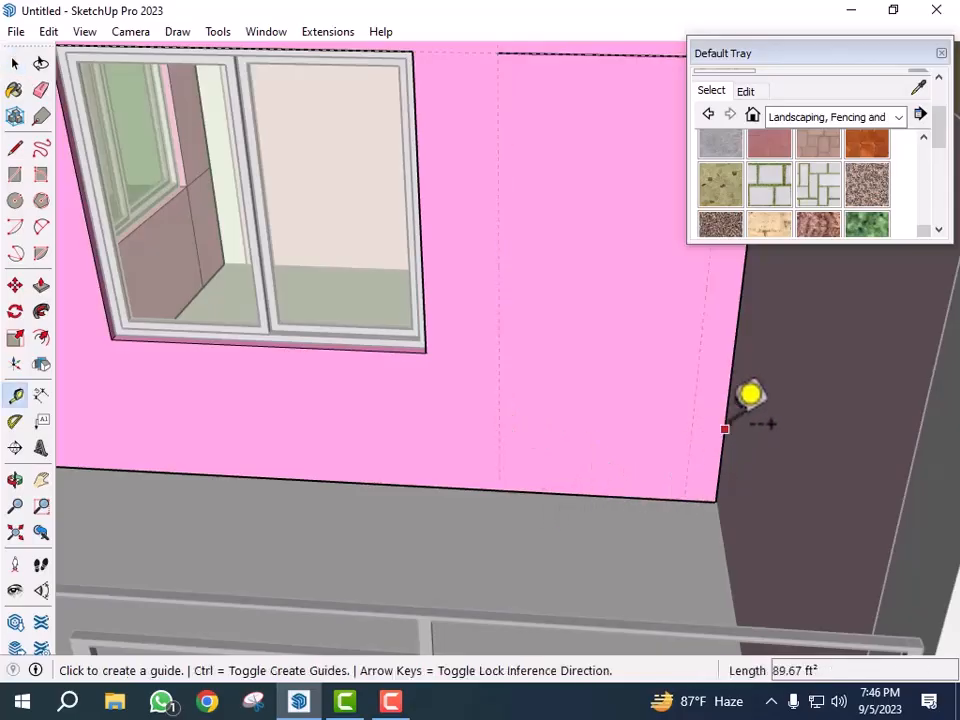
pyautogui.click(722, 419)
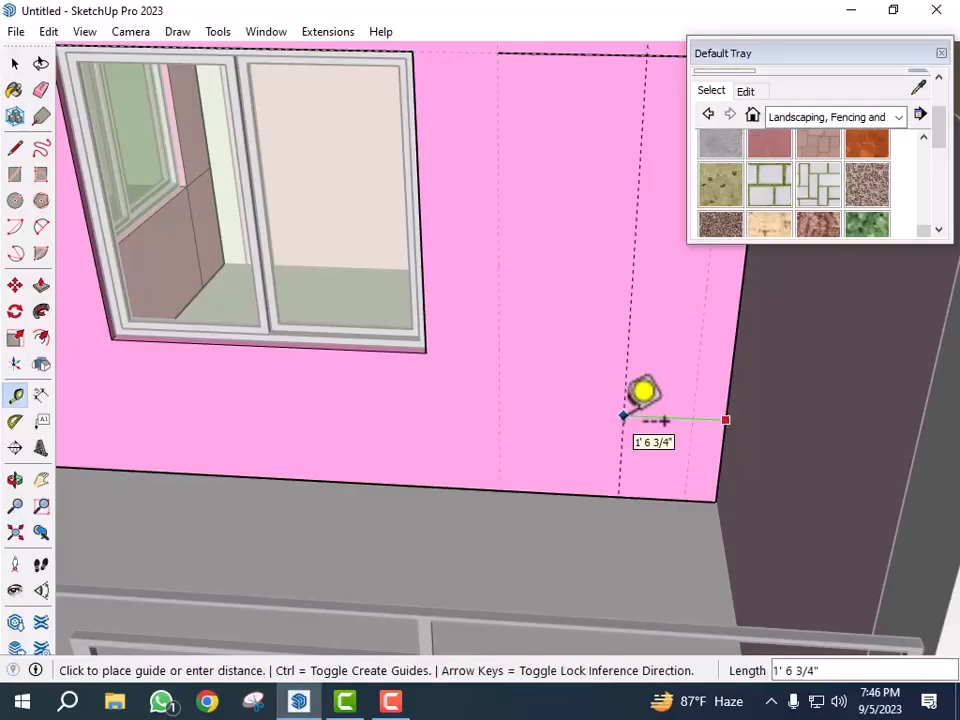
pyautogui.press('Return')
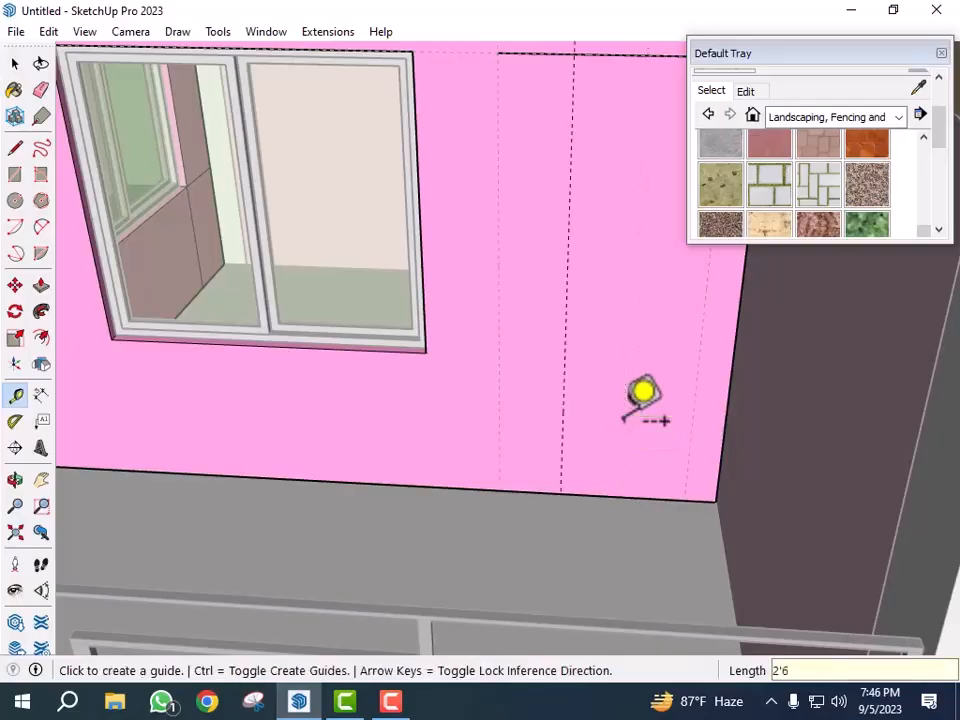
# - Delete the two vertical guides on the wall beside the window
pyautogui.scroll(-3, 480, 510)
pyautogui.moveTo(555, 493); pyautogui.dragTo(554, 462, button='middle')
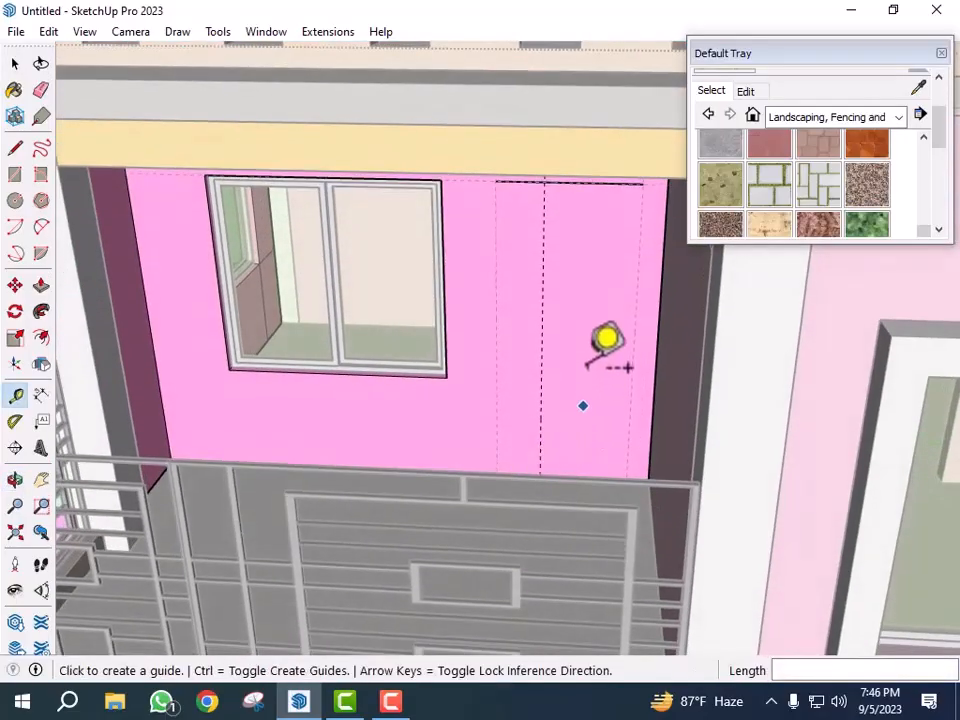
pyautogui.scroll(1, 589, 250)
pyautogui.scroll(3, 538, 180)
pyautogui.scroll(2, 520, 206)
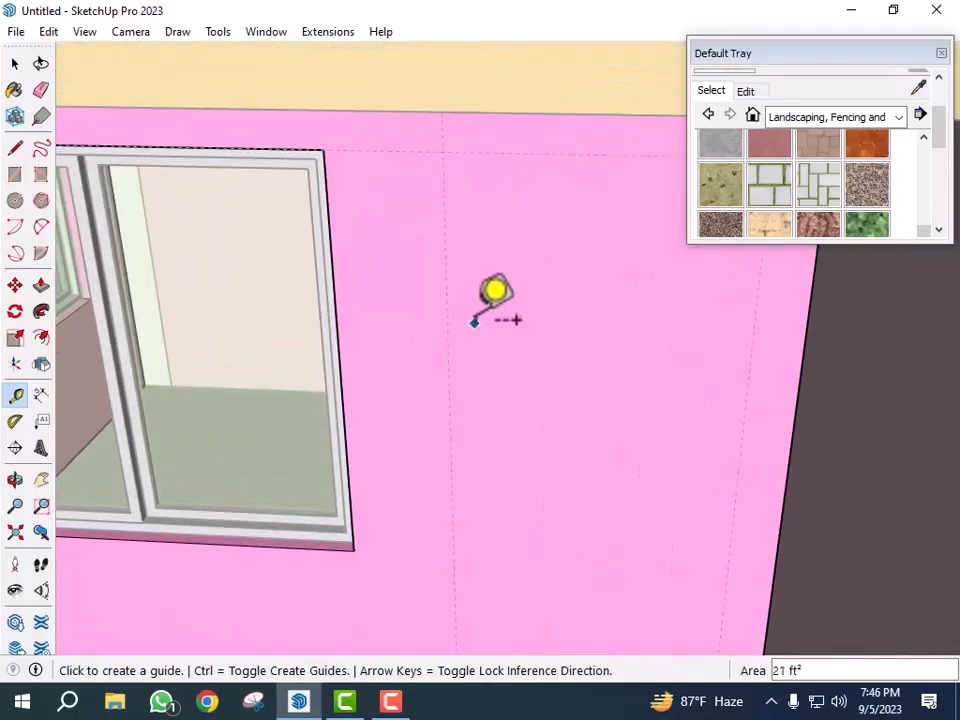
pyautogui.scroll(-1, 467, 304)
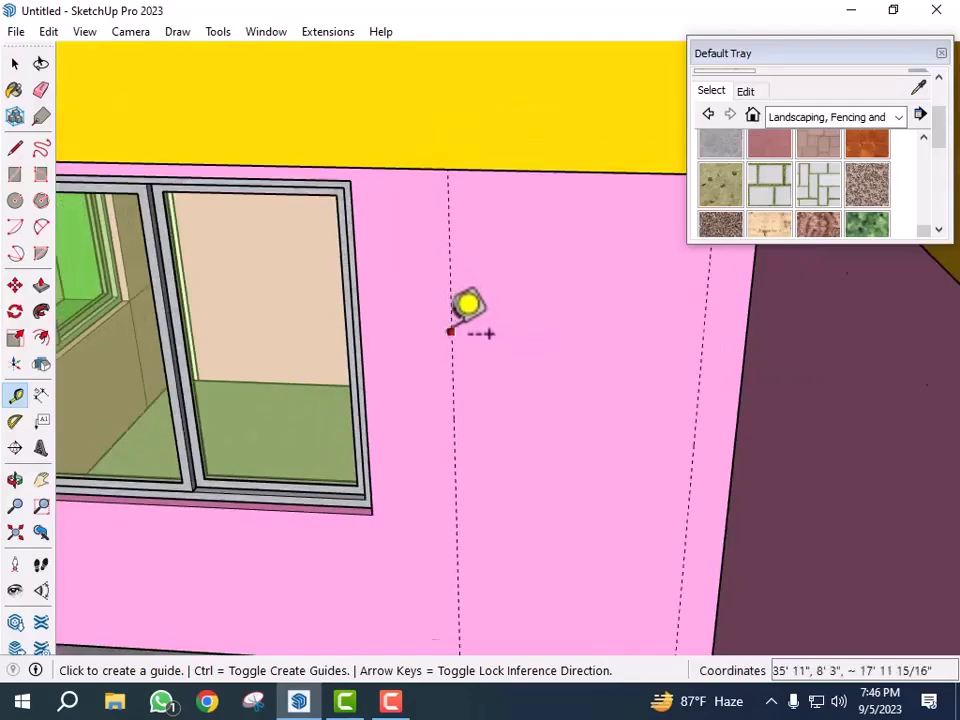
pyautogui.scroll(-1, 579, 407)
pyautogui.scroll(1, 476, 429)
pyautogui.press('space')
pyautogui.click(455, 460)
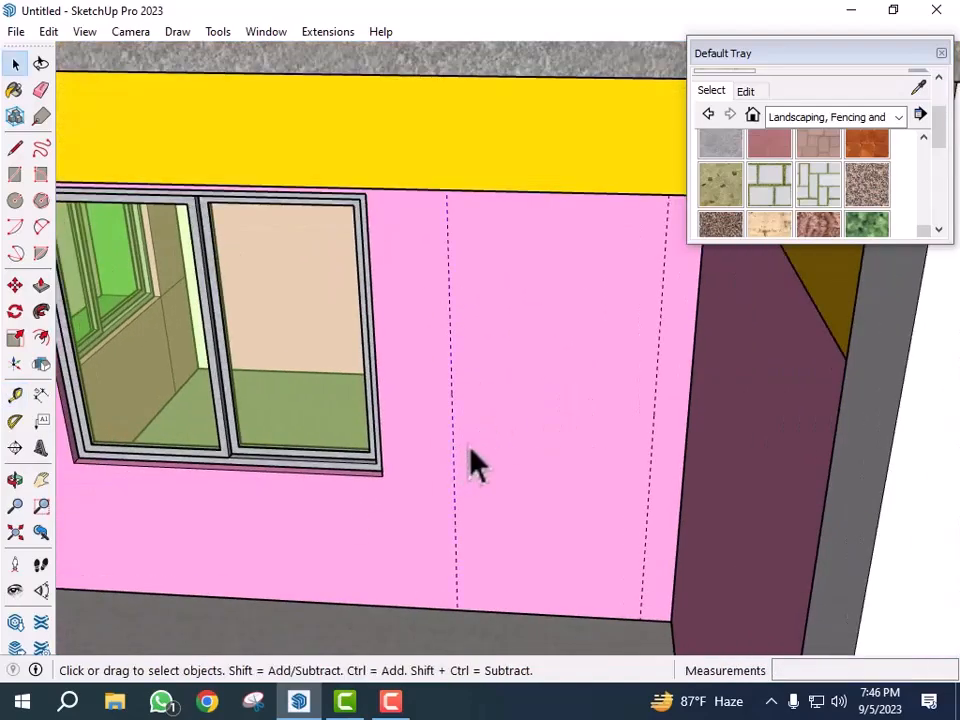
pyautogui.press('Delete')
pyautogui.click(655, 453)
pyautogui.press('Delete')
# - Place guides 2'6" in from the wall's side edge and 7' up from its base
pyautogui.press('t')
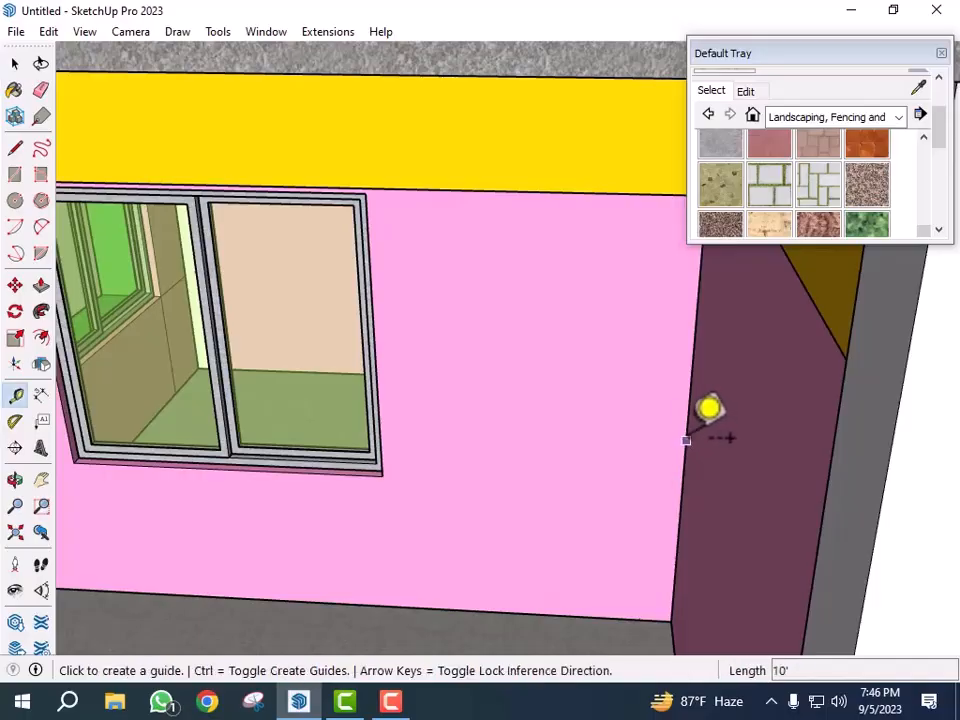
pyautogui.click(686, 440)
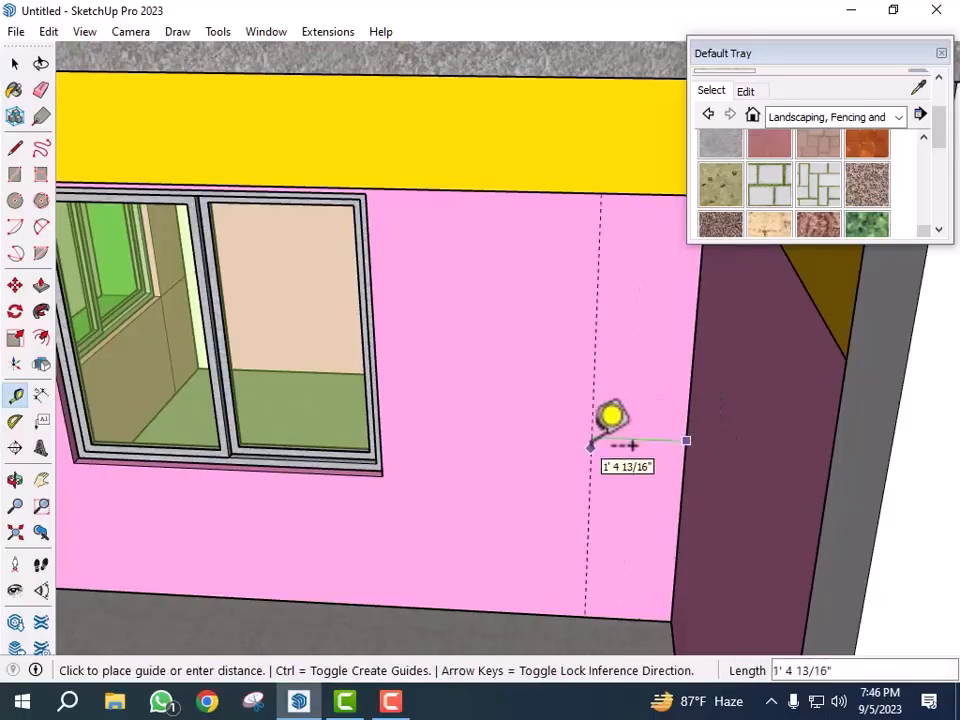
pyautogui.press('Return')
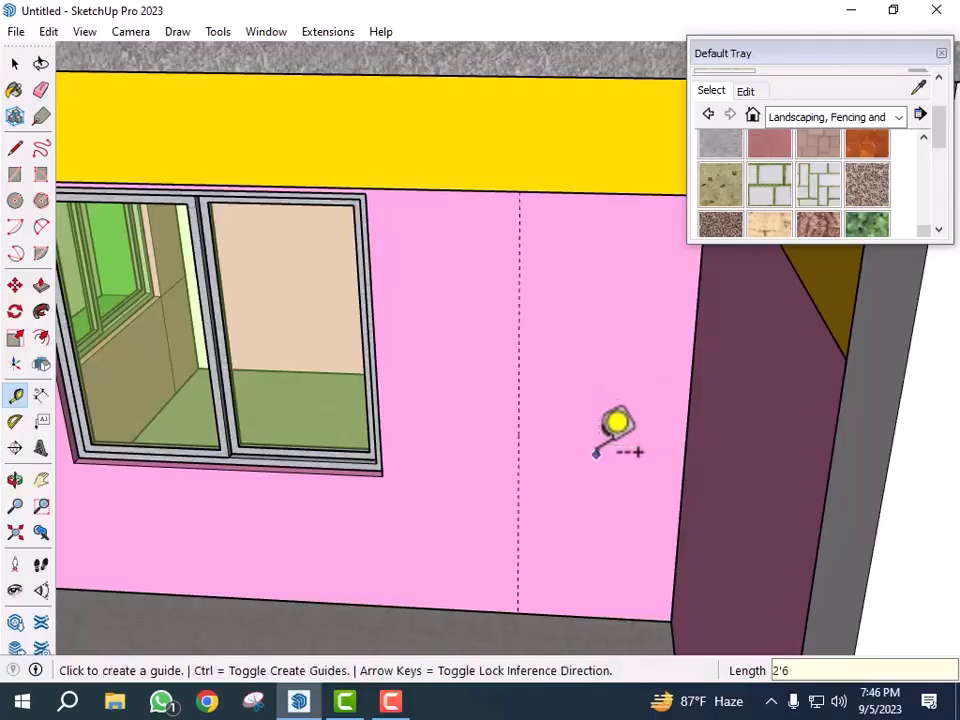
pyautogui.click(593, 617)
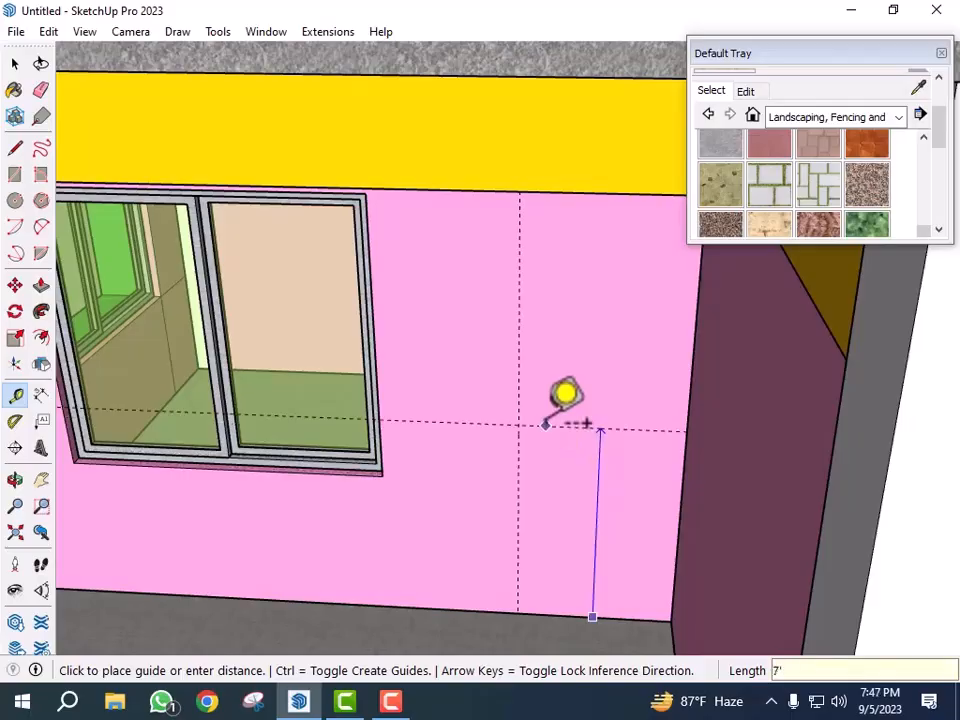
pyautogui.press('Return')
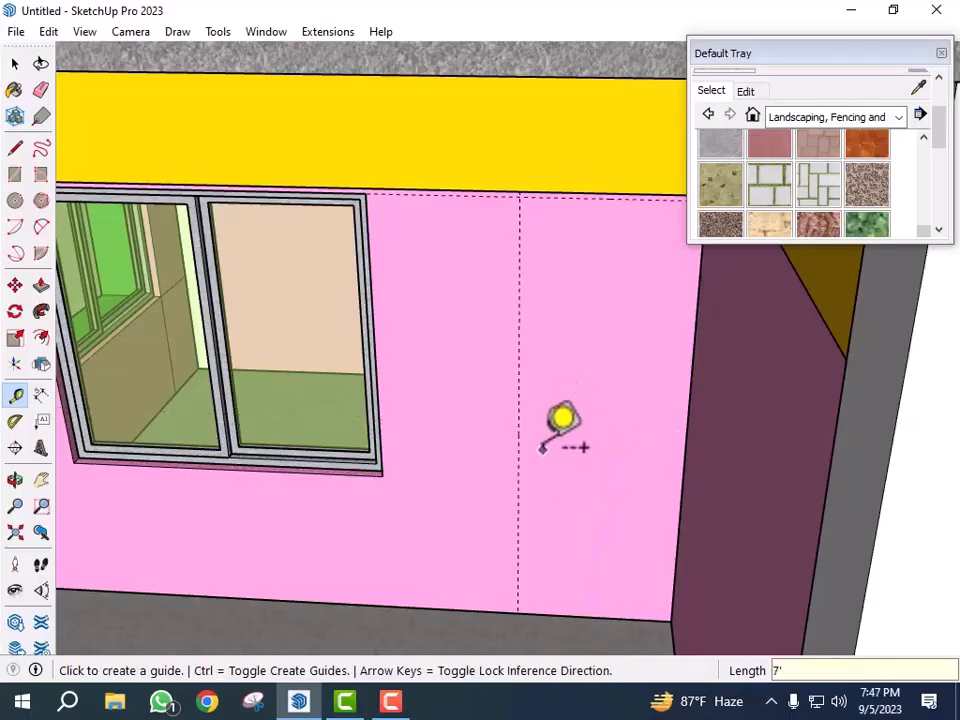
# - Select the wall and draw a 2'6" by 7' door rectangle at the guide intersection down to the wall's bottom corner
pyautogui.press('r')
pyautogui.press('space')
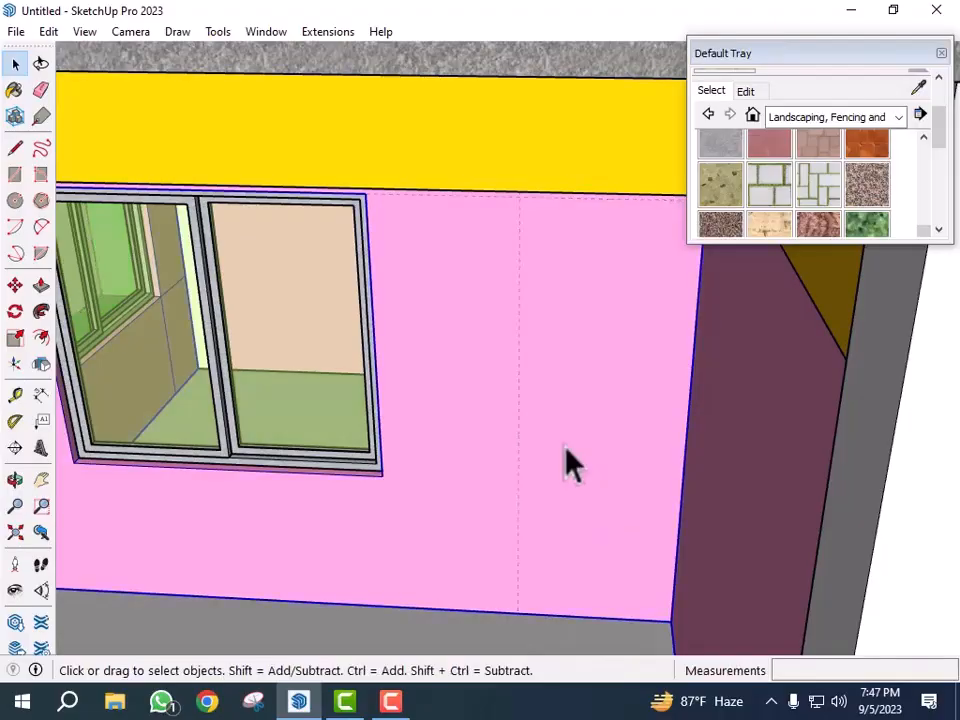
pyautogui.doubleClick(565, 446)
pyautogui.tripleClick(565, 446)
pyautogui.click(591, 382)
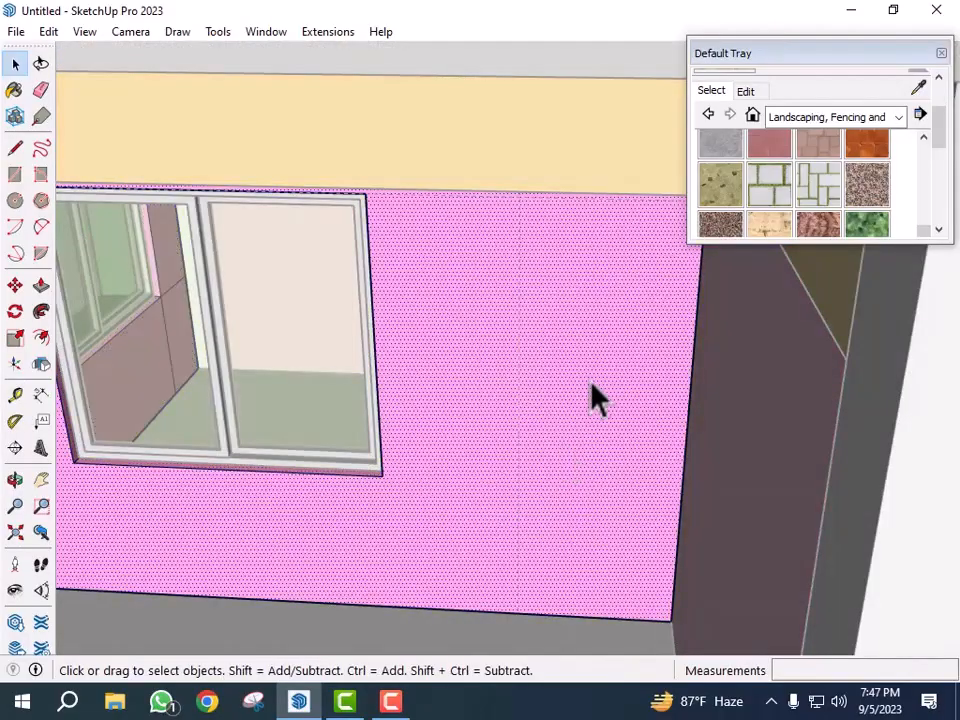
pyautogui.press('r')
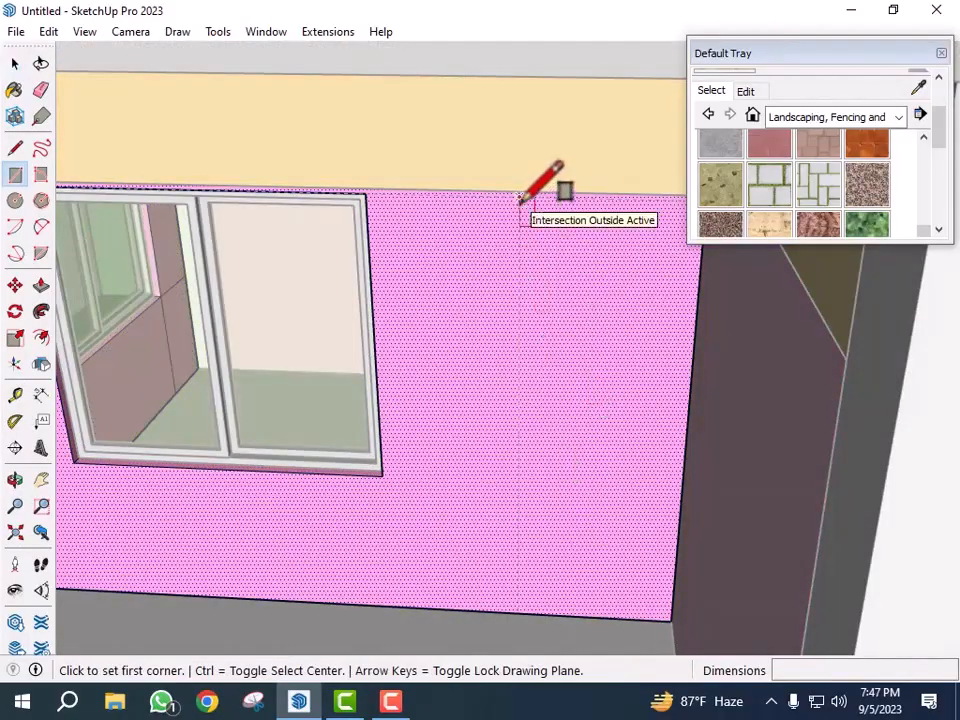
pyautogui.click(519, 197)
pyautogui.click(670, 620)
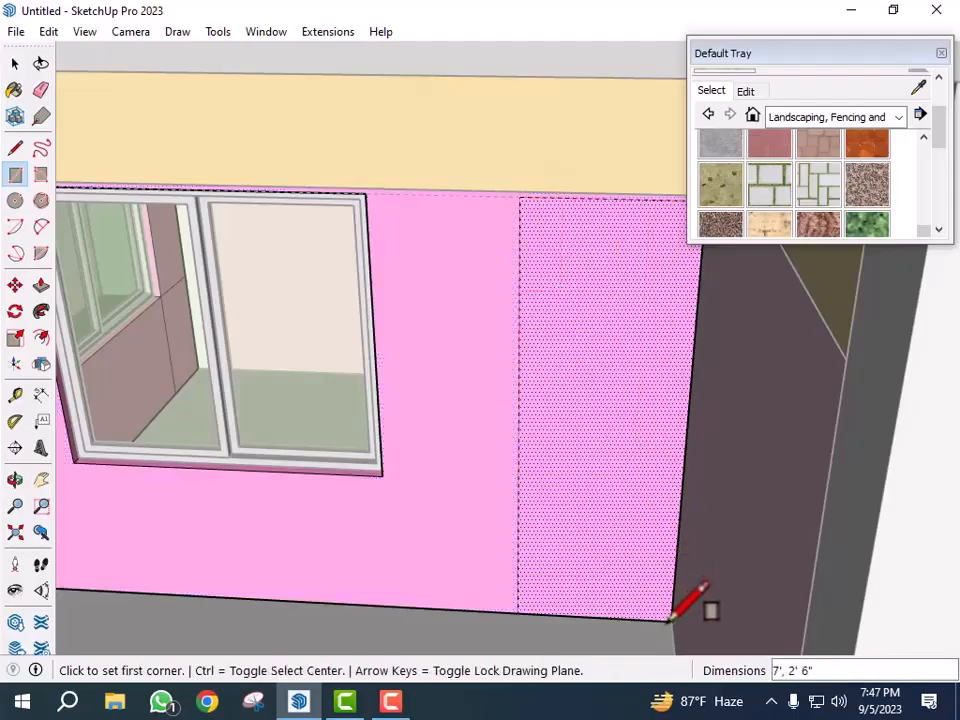
# - Push the door rectangle 5" through the wall to open the doorway
pyautogui.press('p')
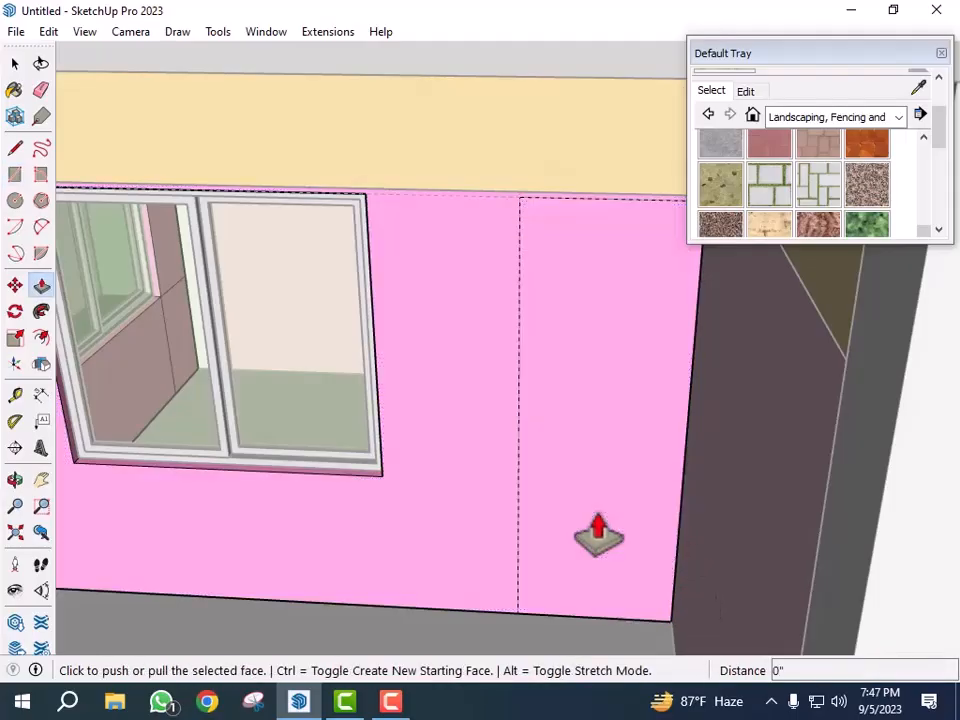
pyautogui.click(598, 535)
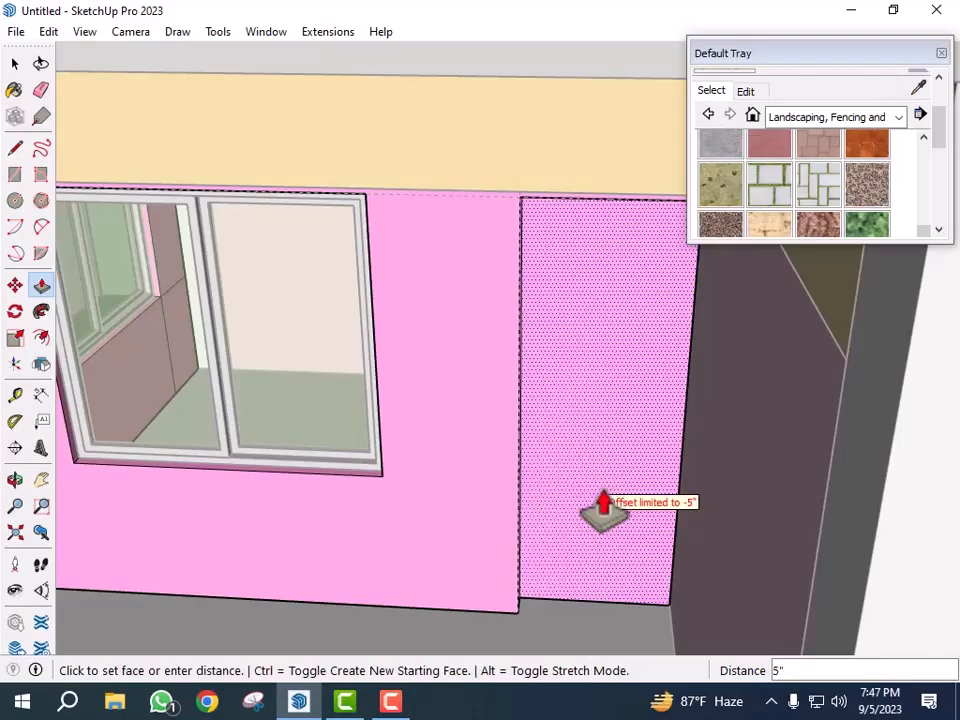
pyautogui.press('Return')
pyautogui.scroll(-3, 588, 425)
pyautogui.press('space')
pyautogui.moveTo(649, 450); pyautogui.dragTo(563, 477, button='middle')
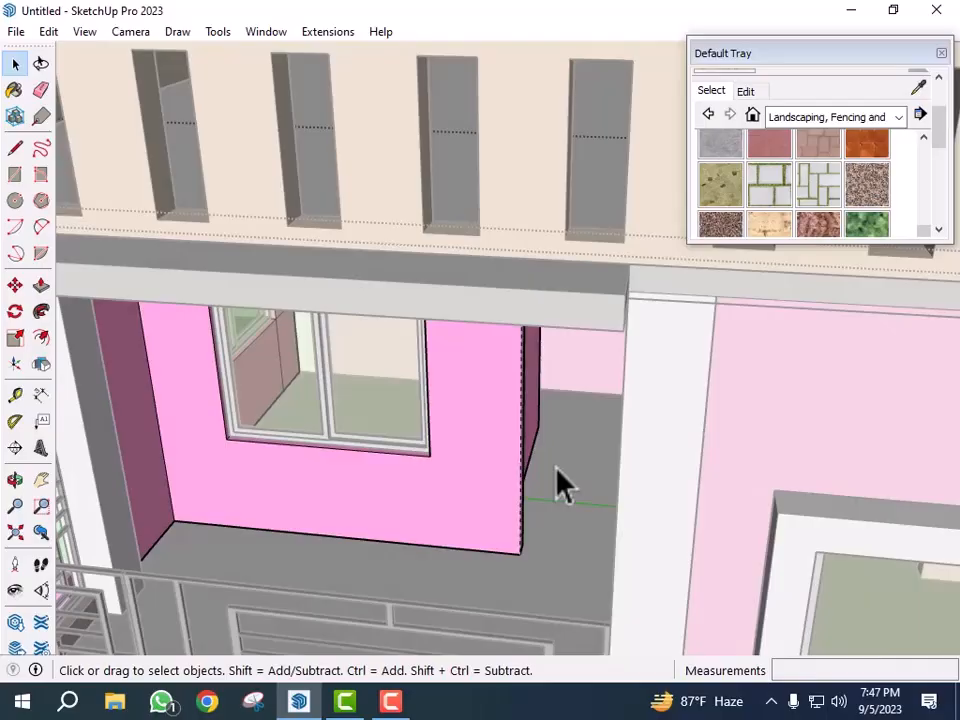
pyautogui.scroll(-5, 546, 505)
pyautogui.scroll(-3, 500, 458)
# - Open the Experiment 23.08.2023 model from the EXTERIOR DESIGN SKETCHUP folder on drive G:
pyautogui.click(851, 12)
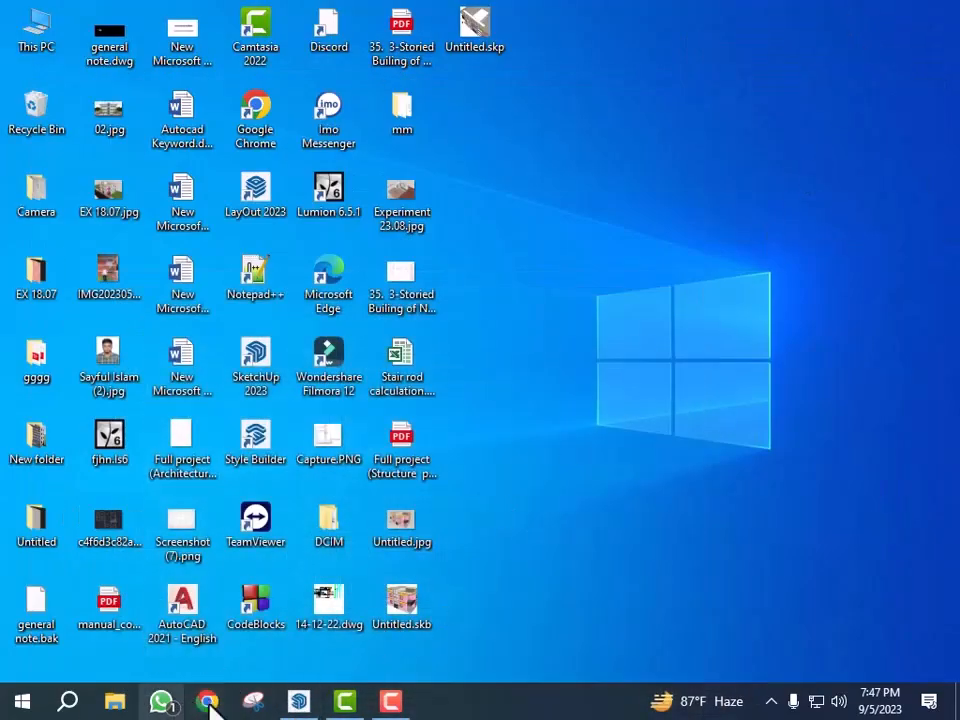
pyautogui.click(120, 702)
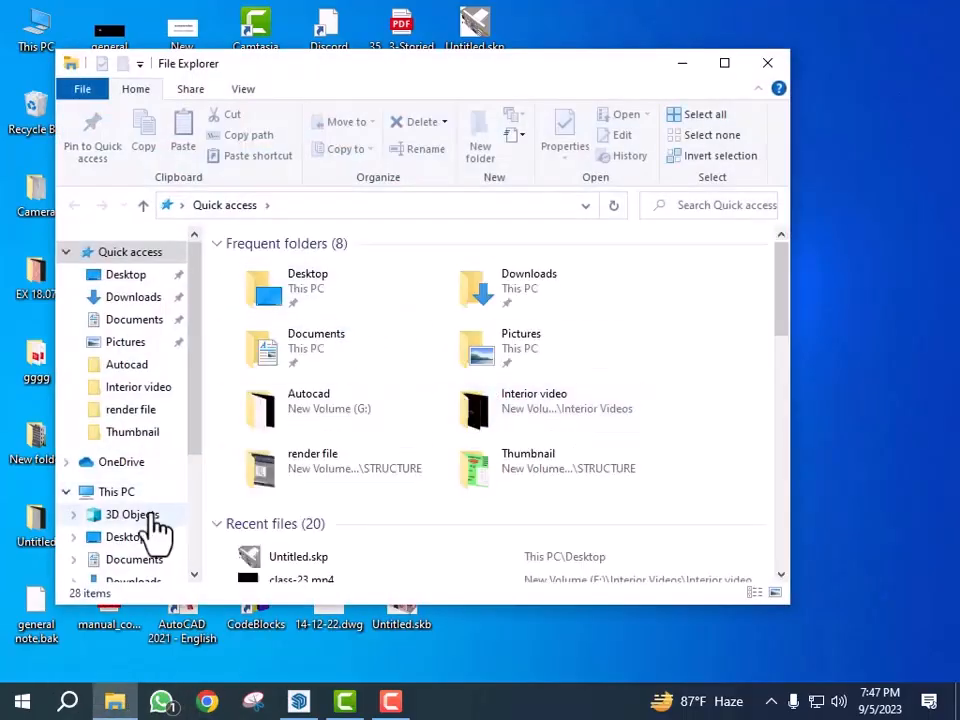
pyautogui.click(141, 490)
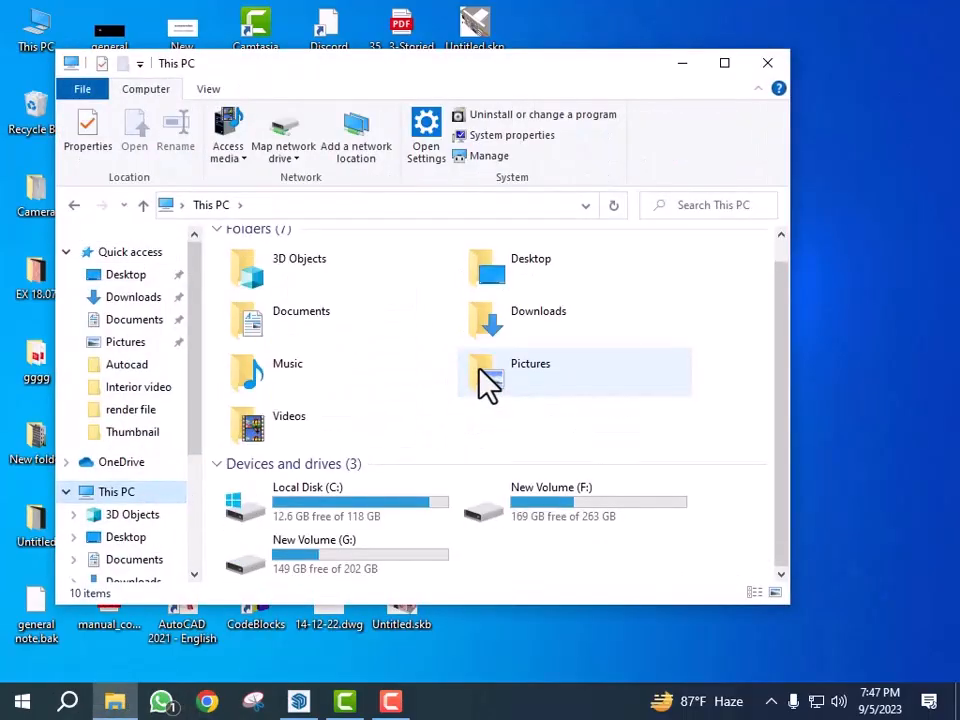
pyautogui.doubleClick(369, 572)
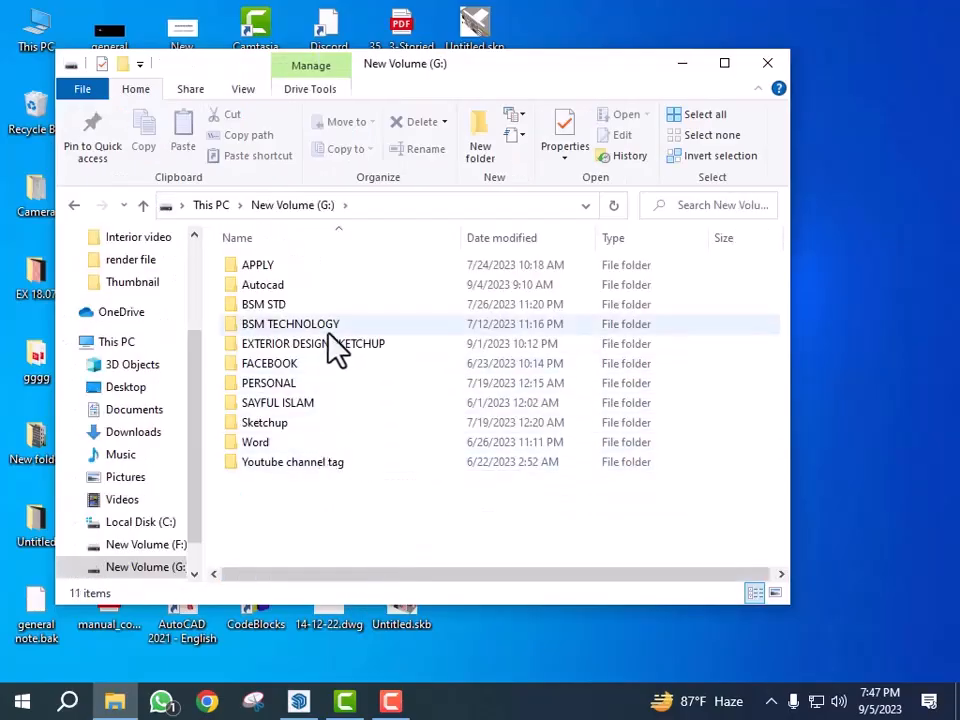
pyautogui.doubleClick(345, 343)
pyautogui.click(330, 428)
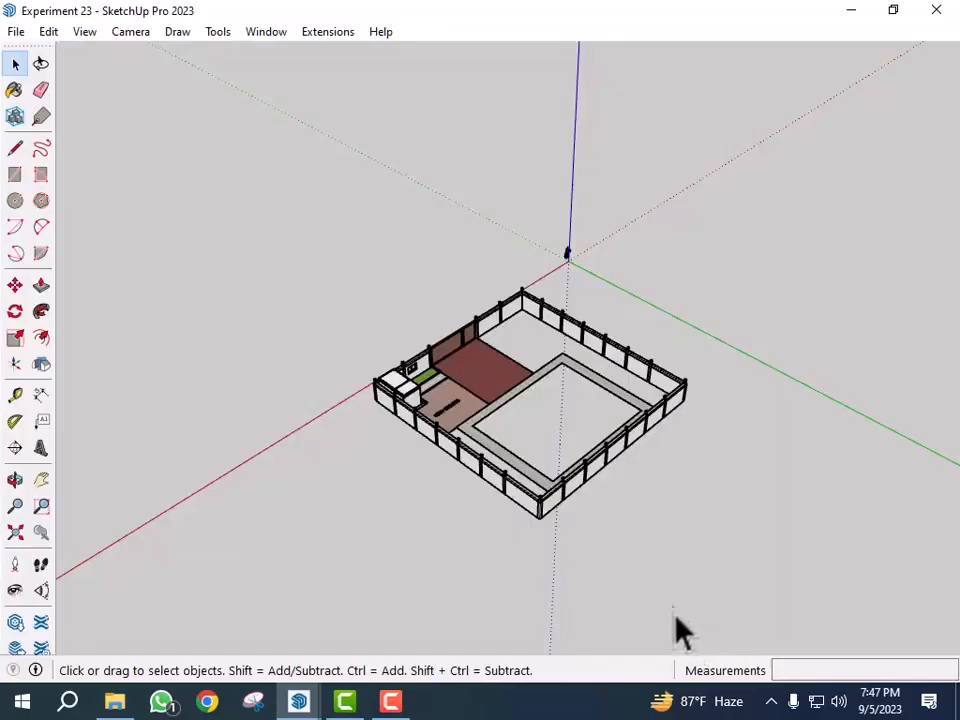
# - Close the Experiment 23 model and open the EX 18 model from the SKETCHUP FILE folder
pyautogui.scroll(2, 540, 425)
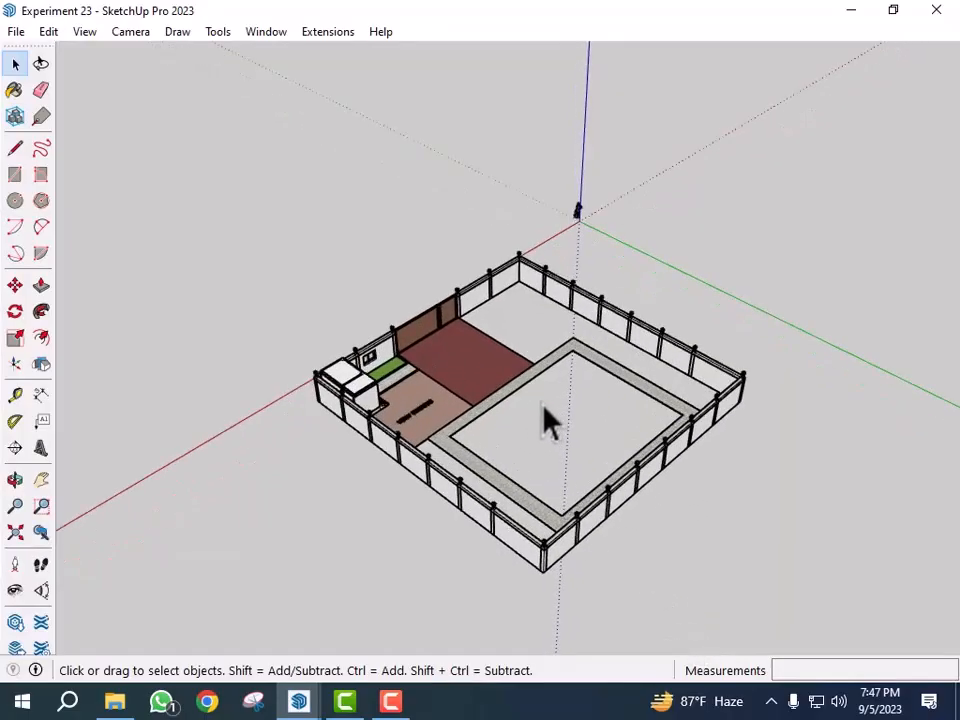
pyautogui.click(952, 14)
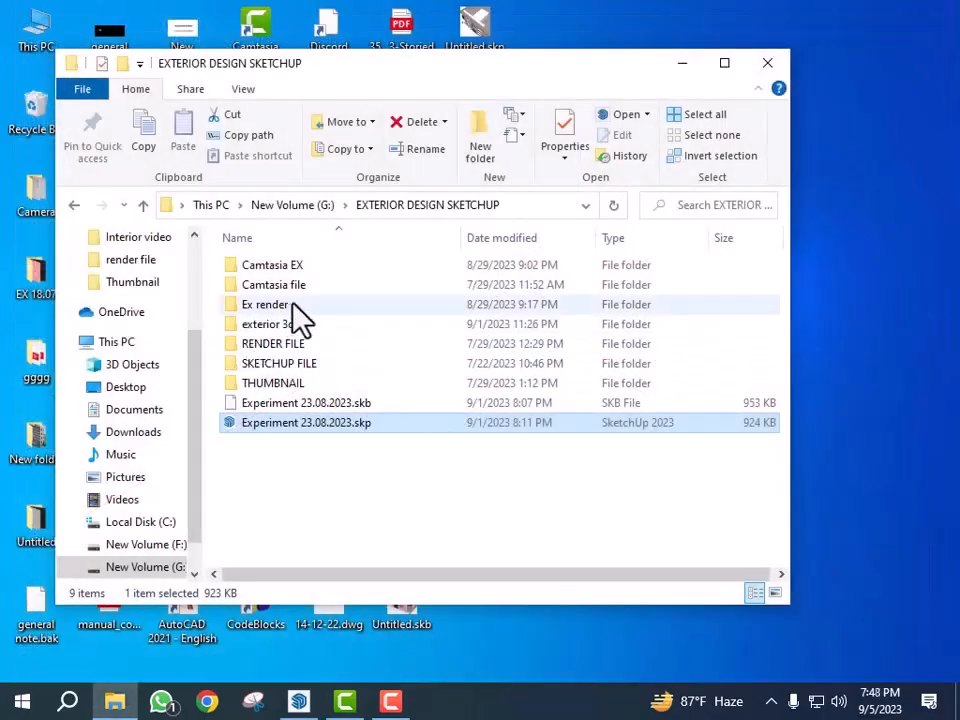
pyautogui.doubleClick(321, 364)
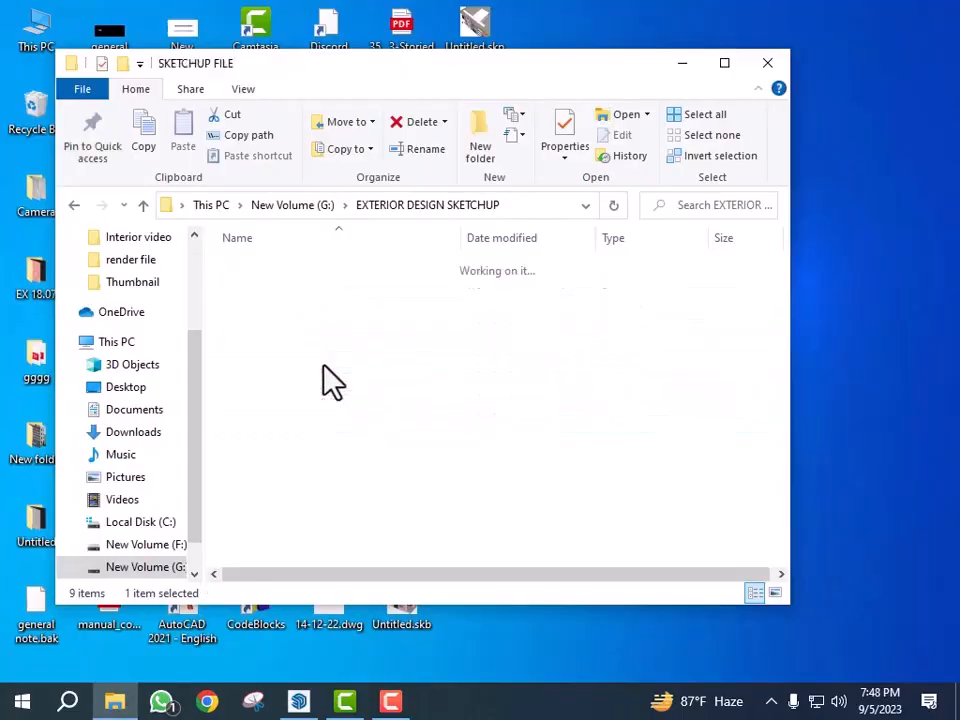
pyautogui.doubleClick(298, 288)
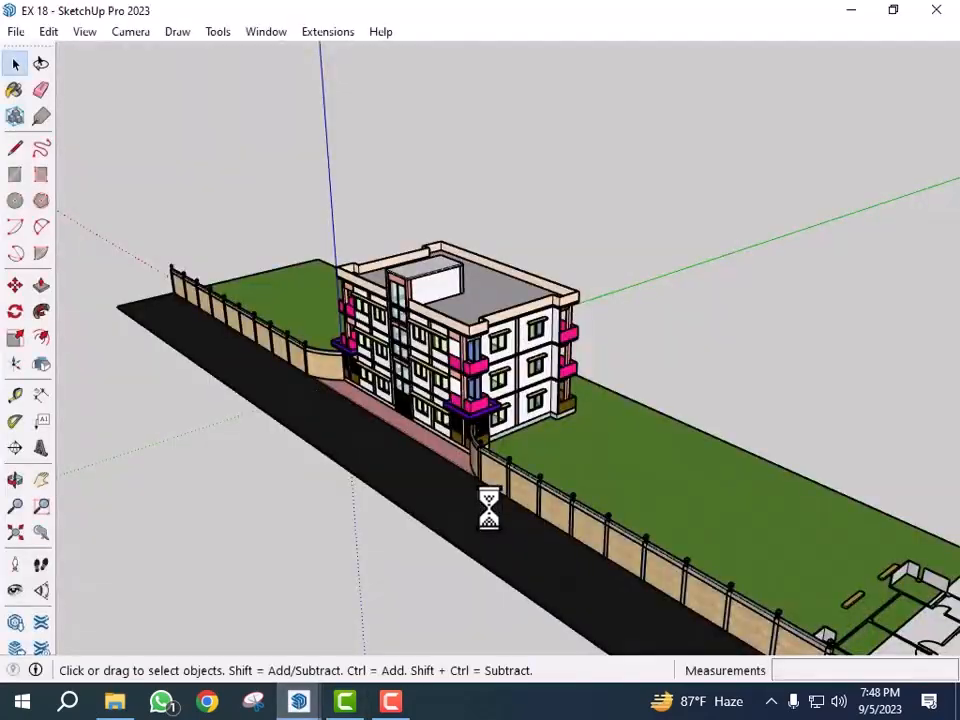
# - Inspect the balconies and door openings of the EX 18 building model
pyautogui.moveTo(489, 508); pyautogui.dragTo(562, 508, button='middle')
pyautogui.scroll(2, 438, 338)
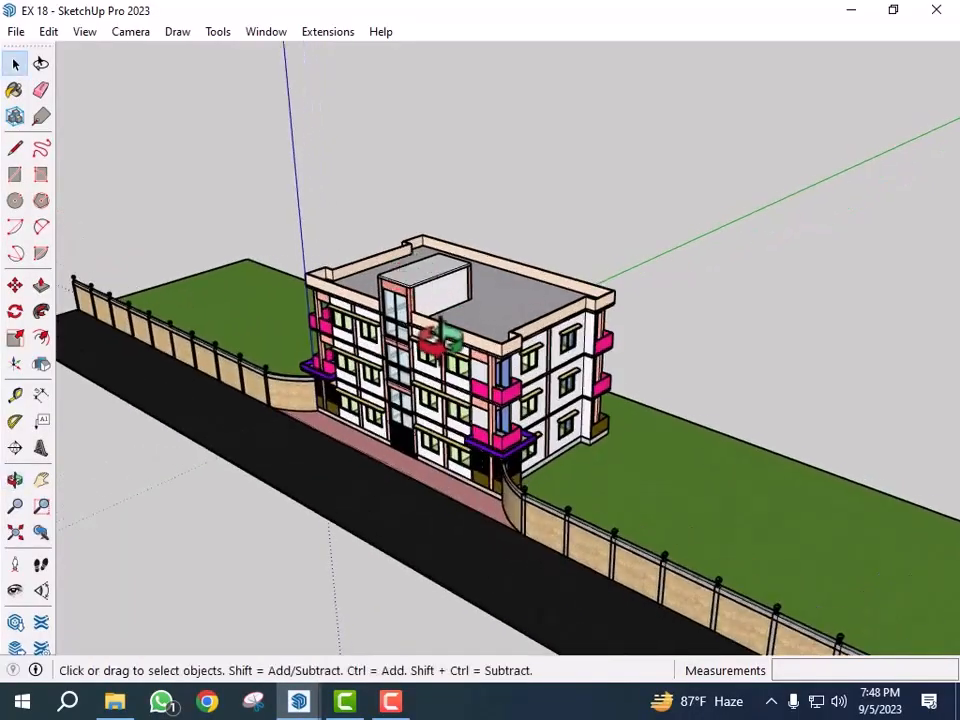
pyautogui.scroll(6, 438, 338)
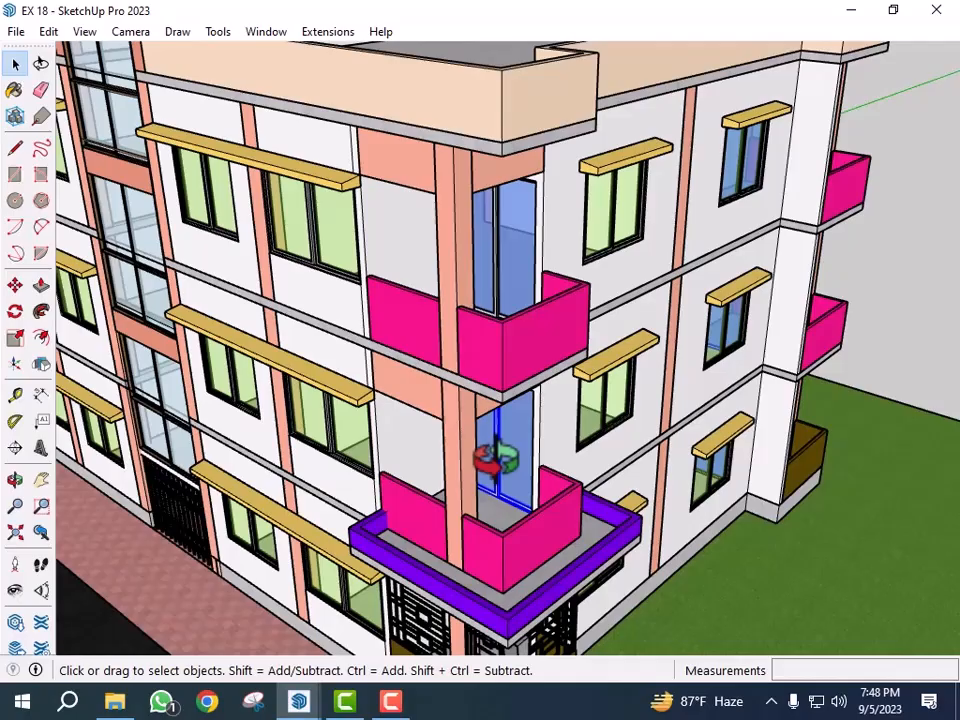
pyautogui.scroll(-6, 496, 458)
pyautogui.moveTo(497, 480); pyautogui.dragTo(598, 491, button='middle')
pyautogui.scroll(2, 598, 491)
pyautogui.moveTo(829, 436); pyautogui.dragTo(424, 489, button='middle')
pyautogui.moveTo(520, 493); pyautogui.dragTo(868, 490, button='middle')
pyautogui.moveTo(561, 482); pyautogui.dragTo(890, 480, button='middle')
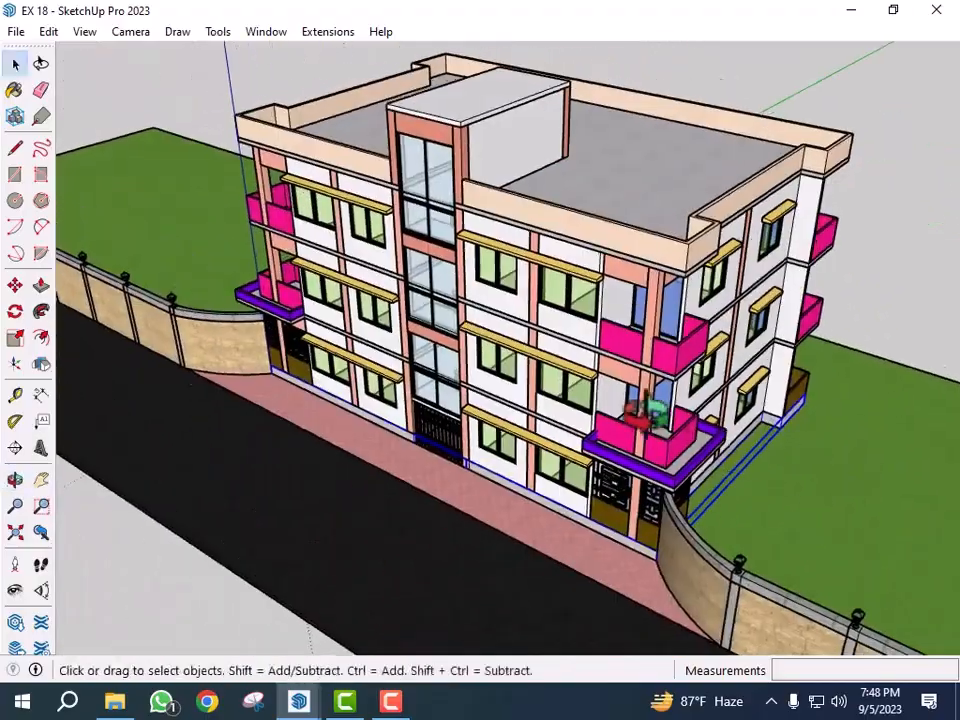
pyautogui.scroll(5, 648, 412)
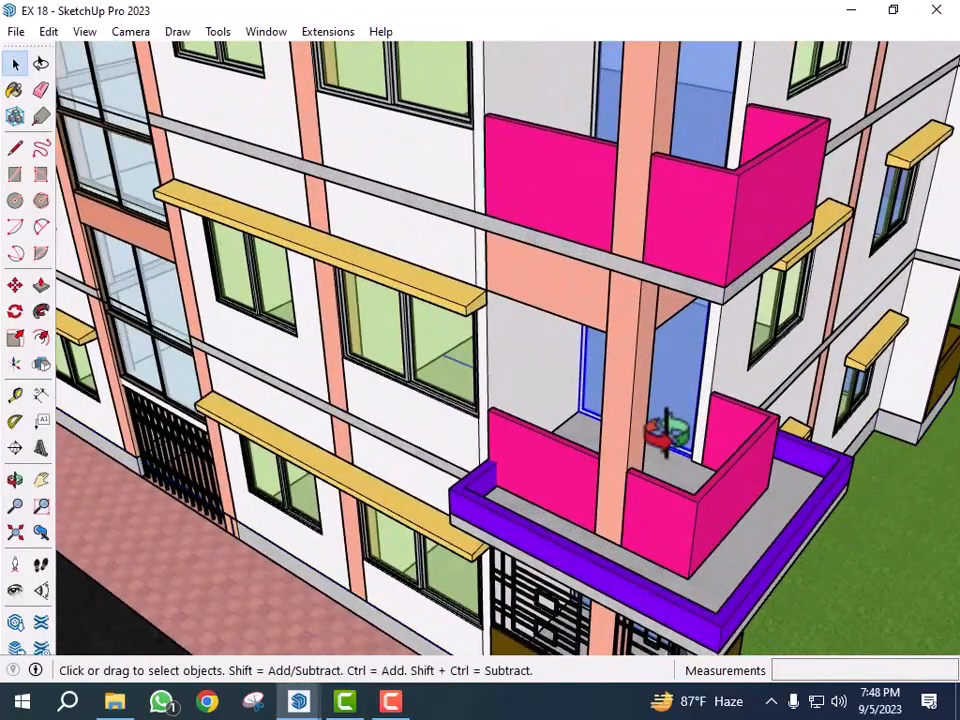
pyautogui.moveTo(578, 437); pyautogui.dragTo(410, 522, button='middle')
# - Switch back to the Untitled house model
pyautogui.moveTo(300, 701)
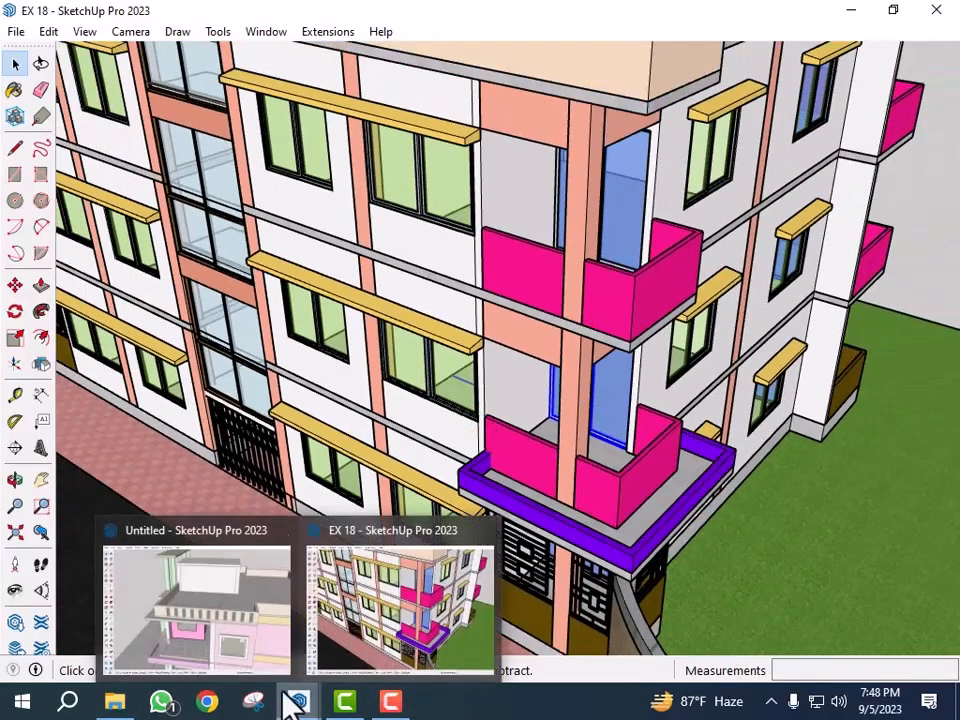
pyautogui.click(210, 620)
pyautogui.scroll(1, 368, 555)
pyautogui.press('Escape')
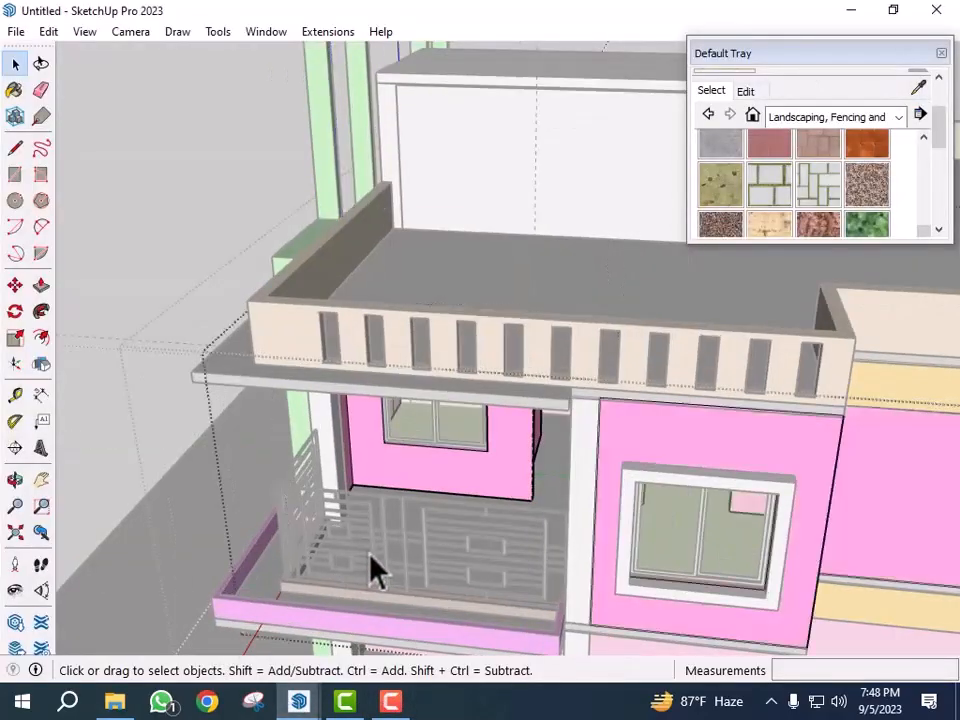
# - Paste the clipboard contents and place them beside the house model
pyautogui.scroll(-3, 507, 540)
pyautogui.press('Escape')
pyautogui.press('Escape')
pyautogui.moveTo(537, 540); pyautogui.dragTo(542, 514, button='middle')
pyautogui.scroll(5, 654, 499)
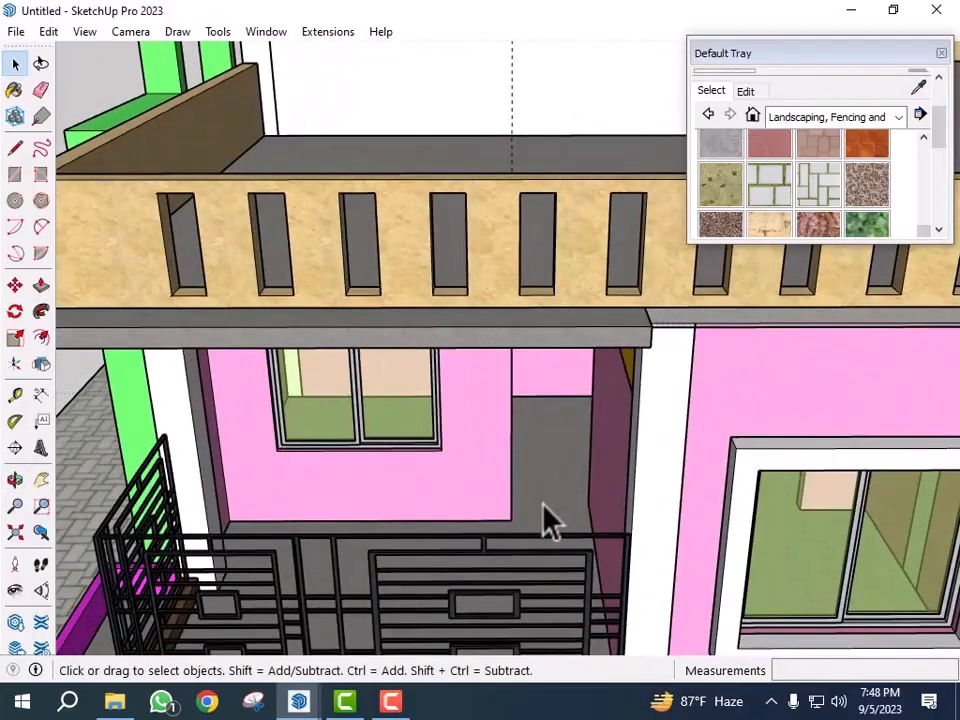
pyautogui.hotkey('ctrl', 'v')
pyautogui.scroll(-5, 545, 505)
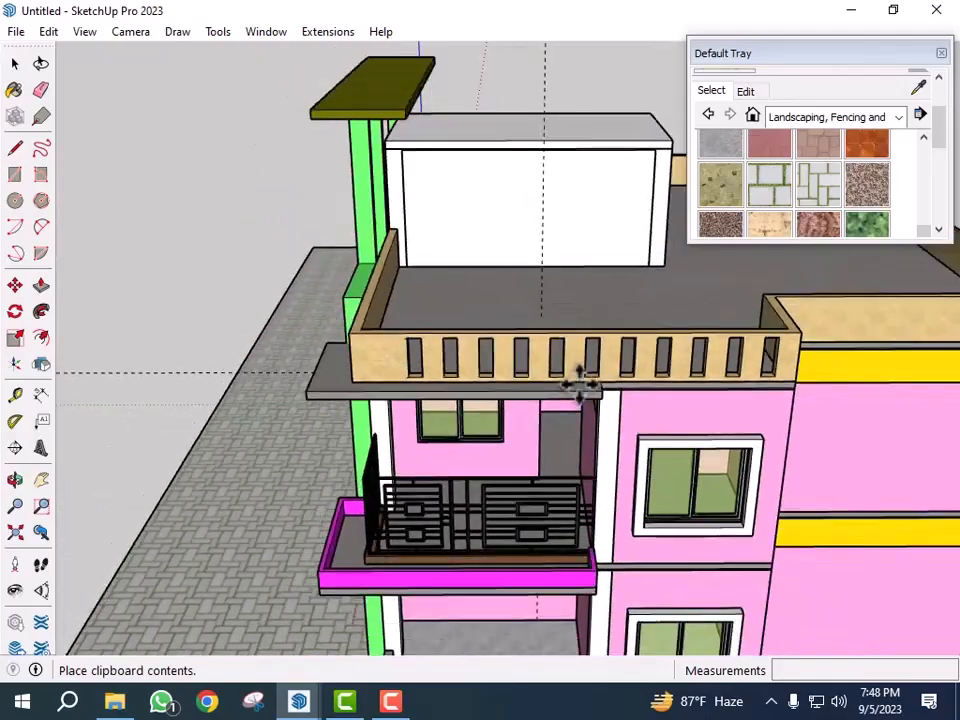
pyautogui.scroll(-8, 580, 388)
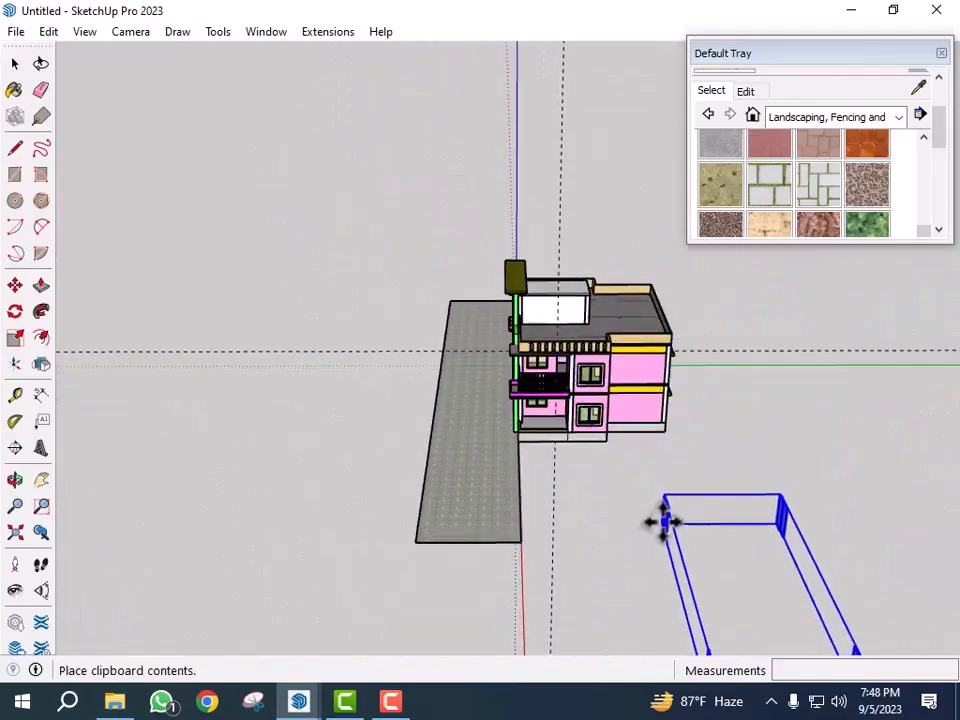
pyautogui.click(663, 522)
pyautogui.scroll(-3, 500, 342)
pyautogui.press('space')
pyautogui.scroll(2, 626, 556)
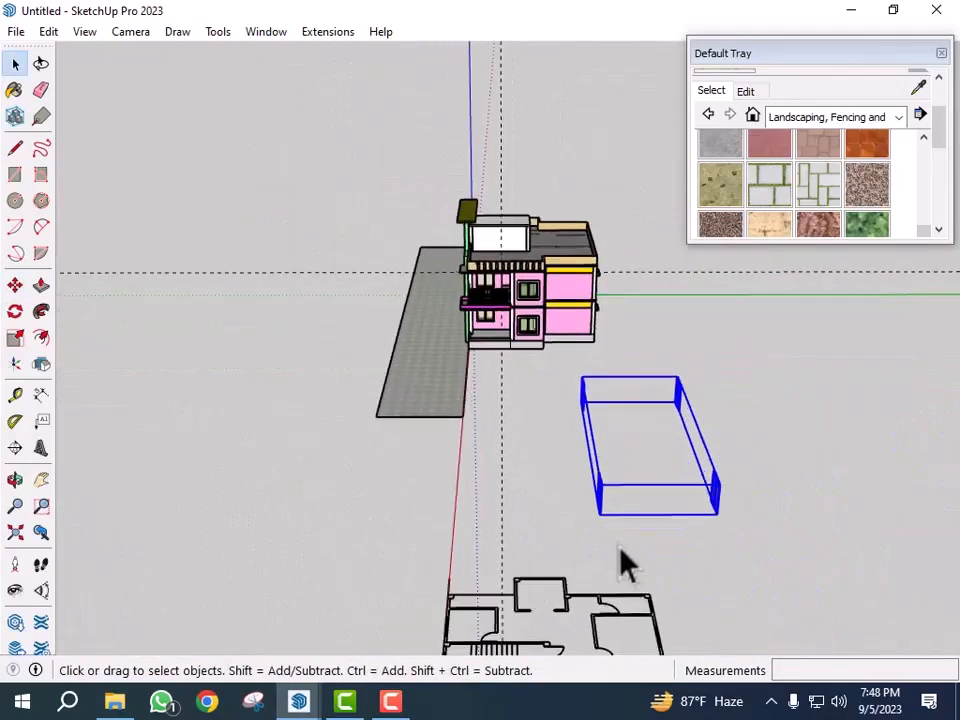
# - Explode the pasted group and delete all of the door pieces except one
pyautogui.moveTo(640, 563); pyautogui.dragTo(776, 476, button='middle')
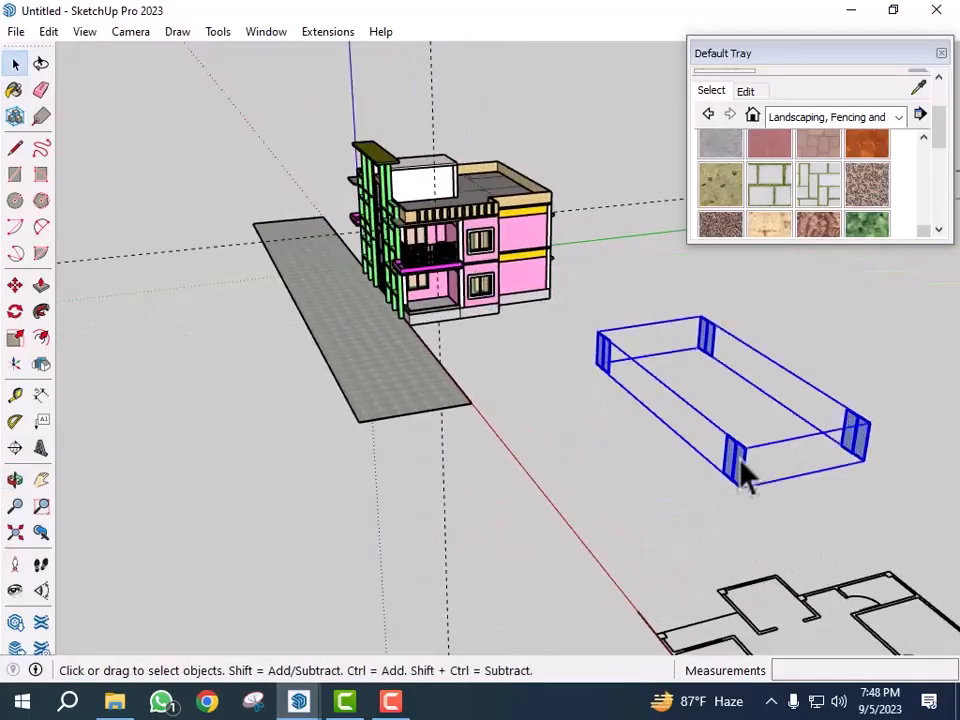
pyautogui.rightClick(741, 467)
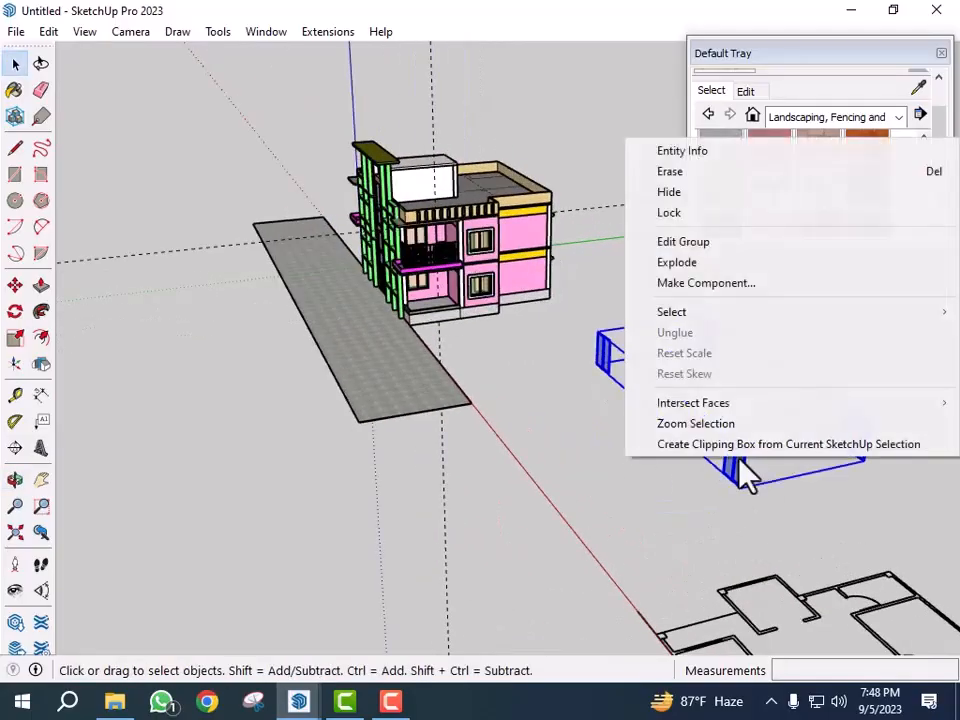
pyautogui.click(700, 264)
pyautogui.moveTo(602, 461); pyautogui.dragTo(797, 432, button='middle')
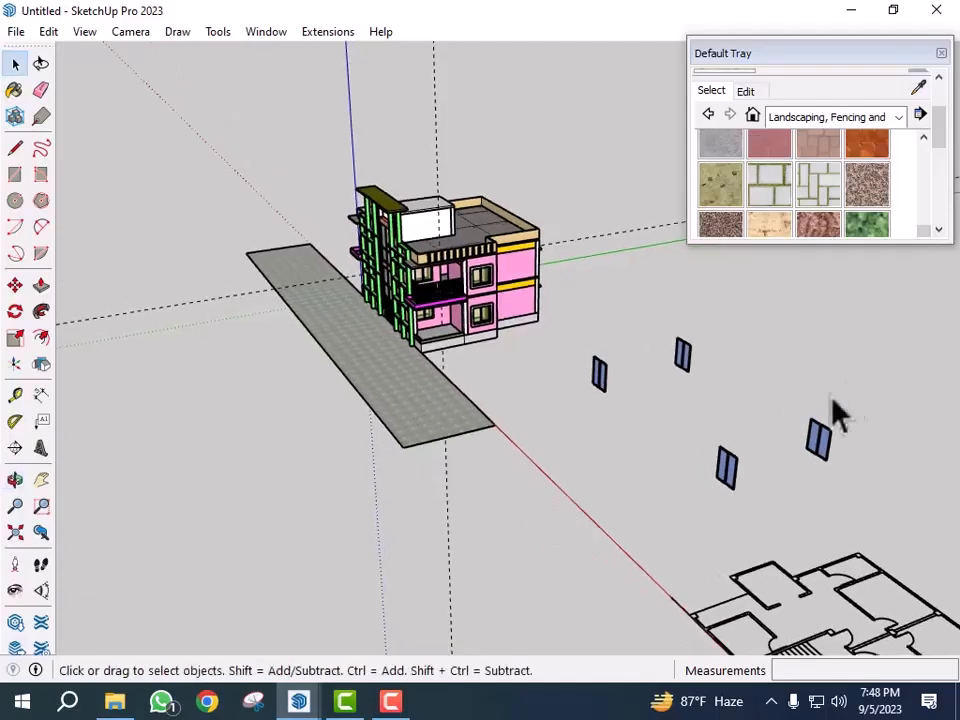
pyautogui.moveTo(686, 516); pyautogui.dragTo(686, 514)
pyautogui.press('Delete')
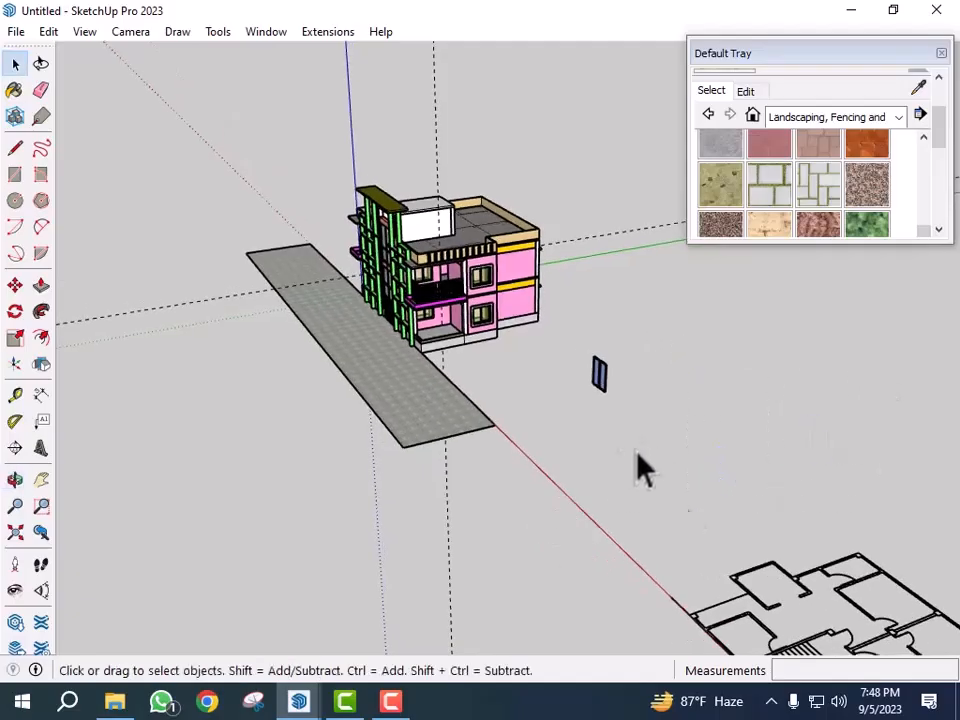
# - Explode the remaining double door and delete one of its two leaves
pyautogui.scroll(3, 600, 380)
pyautogui.moveTo(598, 367); pyautogui.dragTo(643, 407, button='middle')
pyautogui.scroll(6, 650, 410)
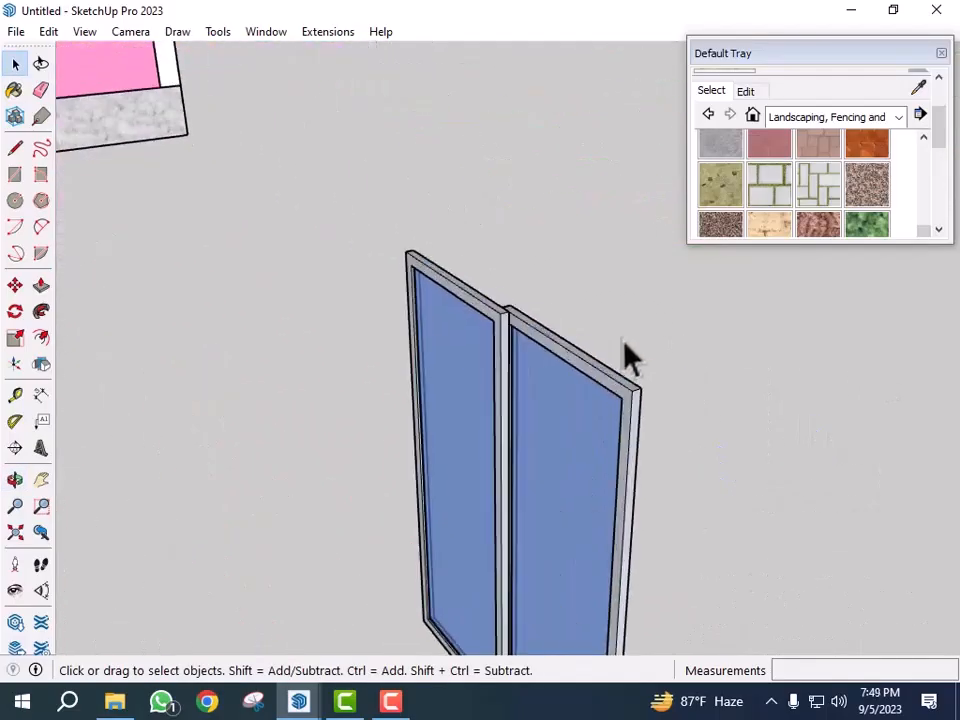
pyautogui.click(619, 402)
pyautogui.rightClick(597, 400)
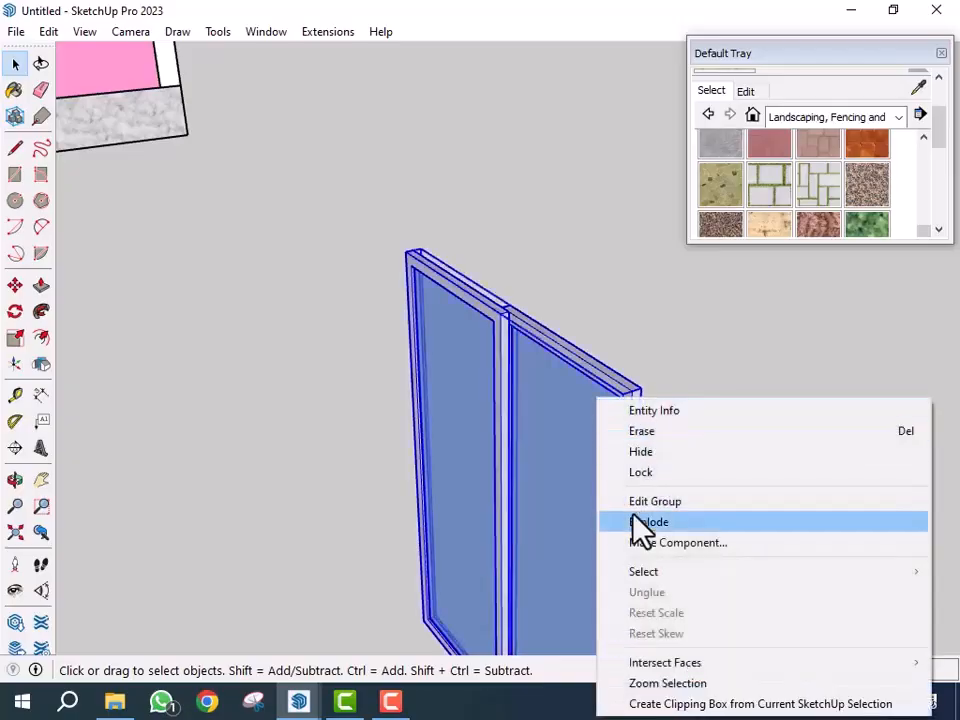
pyautogui.click(652, 521)
pyautogui.click(638, 476)
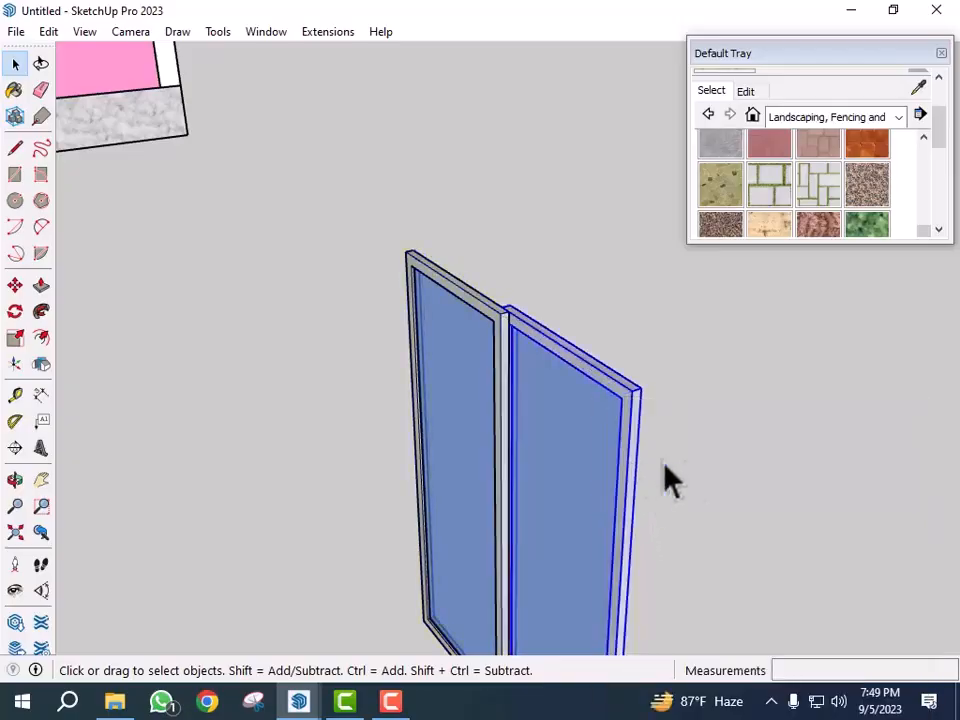
pyautogui.press('Delete')
pyautogui.scroll(-4, 660, 450)
pyautogui.scroll(3, 615, 508)
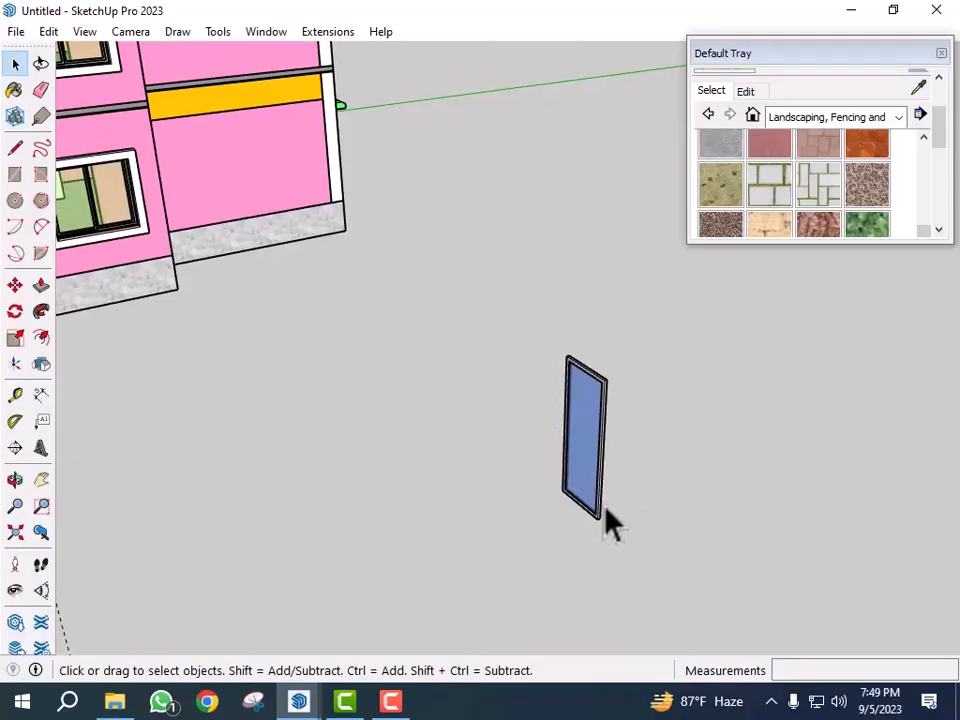
# - Rotate the single door leaf 90 degrees about its bottom corner
pyautogui.click(605, 514)
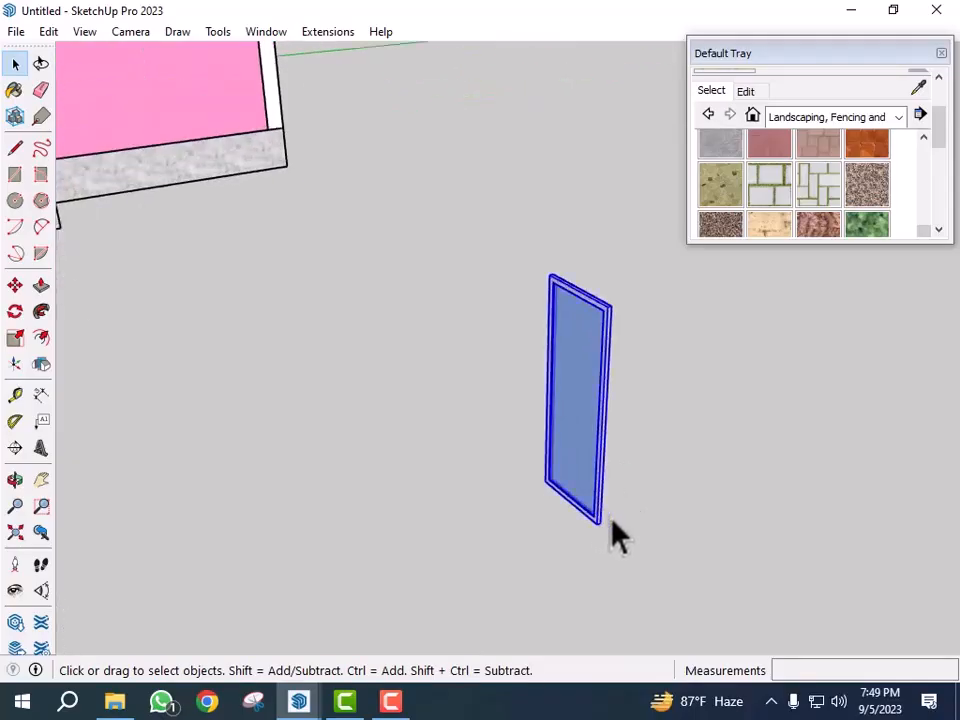
pyautogui.scroll(2, 615, 531)
pyautogui.press('q')
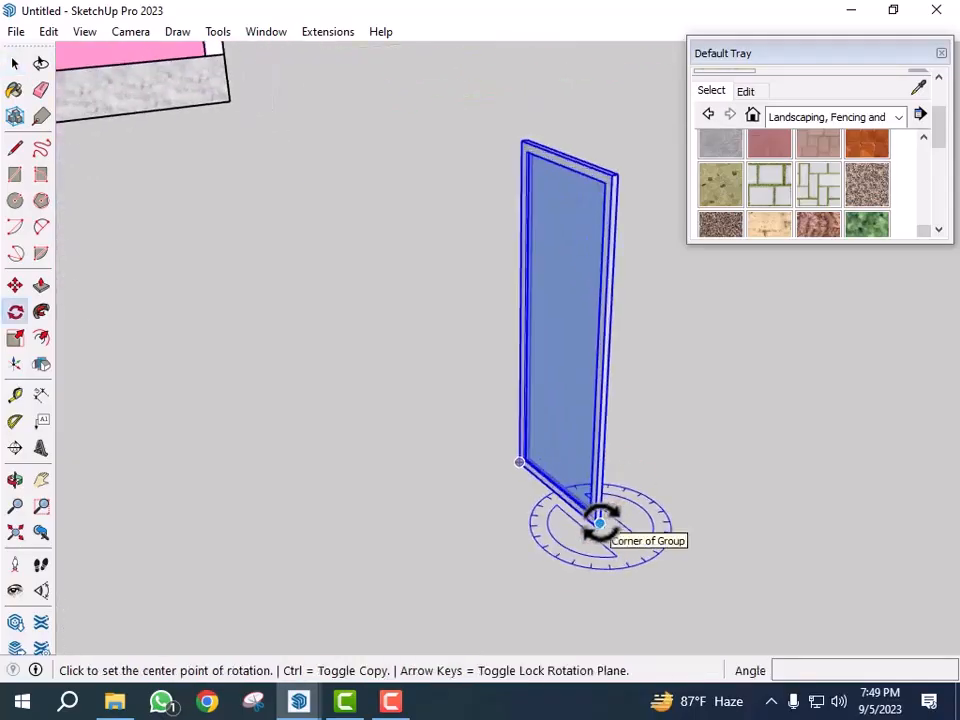
pyautogui.click(600, 524)
pyautogui.click(650, 583)
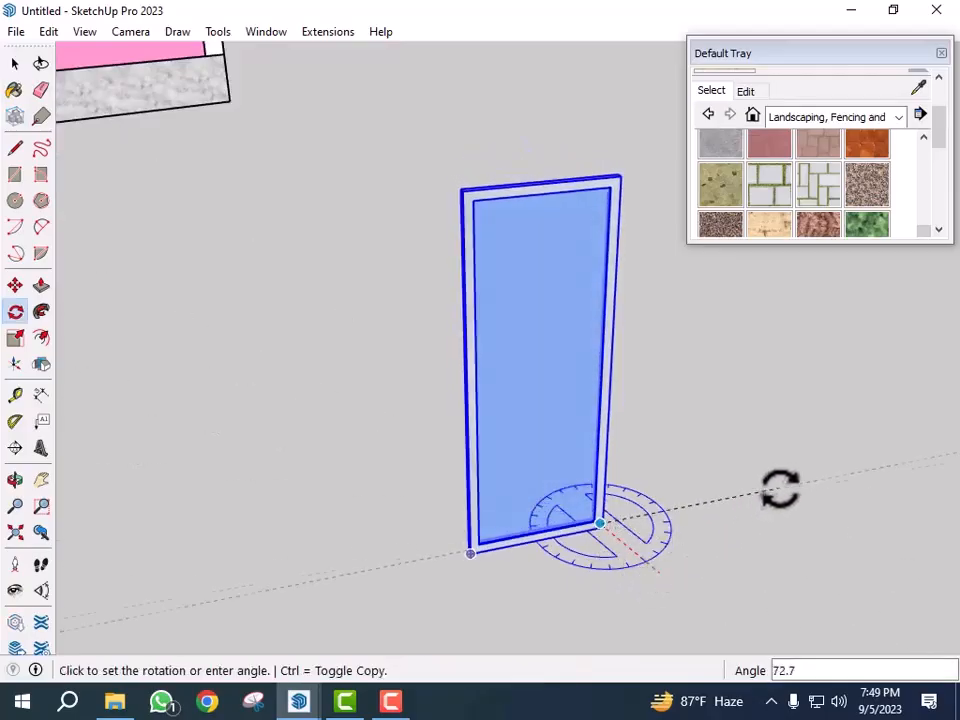
pyautogui.click(789, 448)
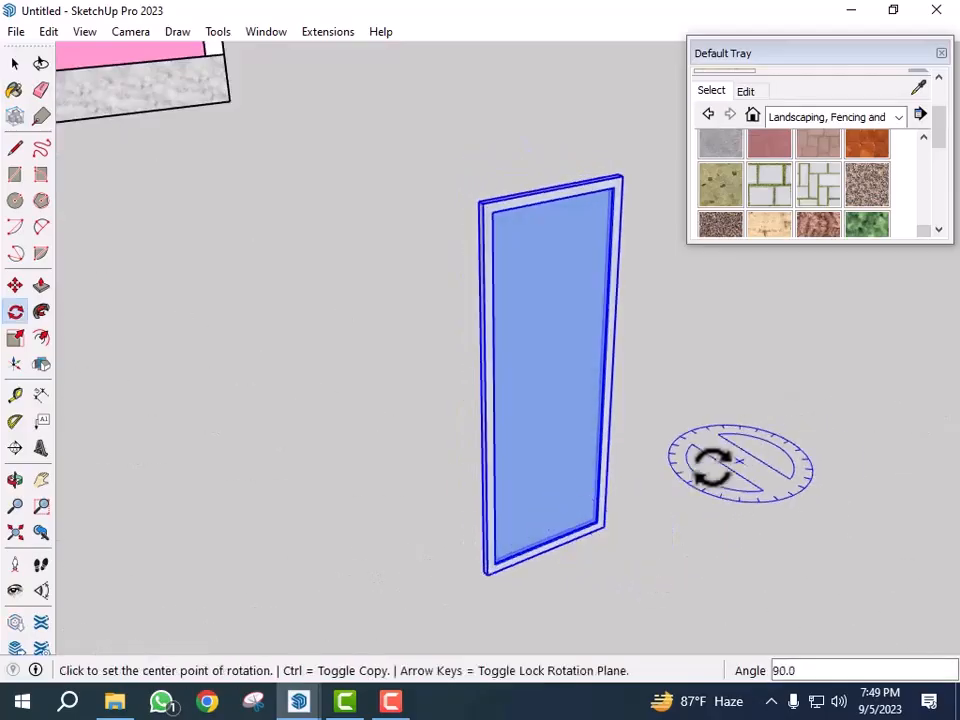
# - Move the door leaf into the back wall of the upper-floor balcony
pyautogui.moveTo(778, 452); pyautogui.dragTo(643, 497, button='middle')
pyautogui.press('space')
pyautogui.press('m')
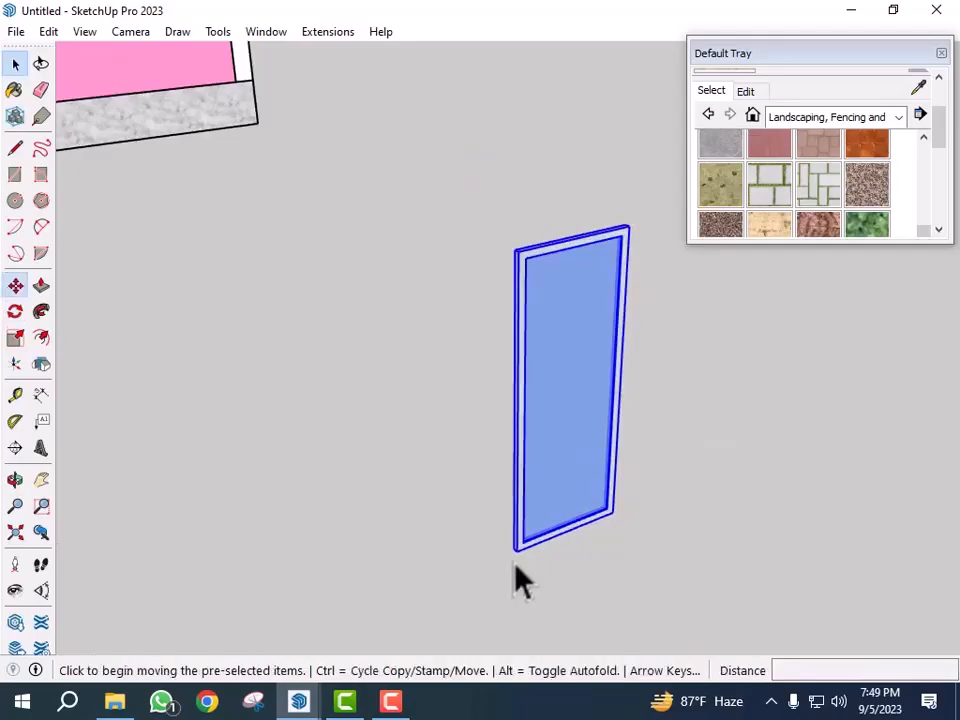
pyautogui.scroll(4, 514, 562)
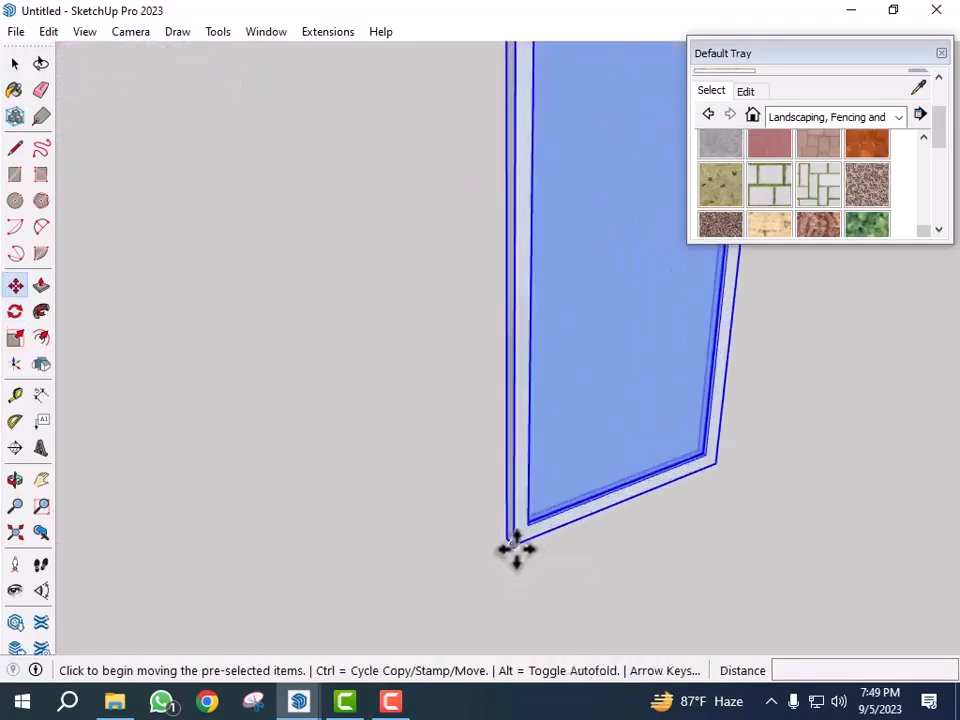
pyautogui.click(514, 548)
pyautogui.scroll(-6, 585, 551)
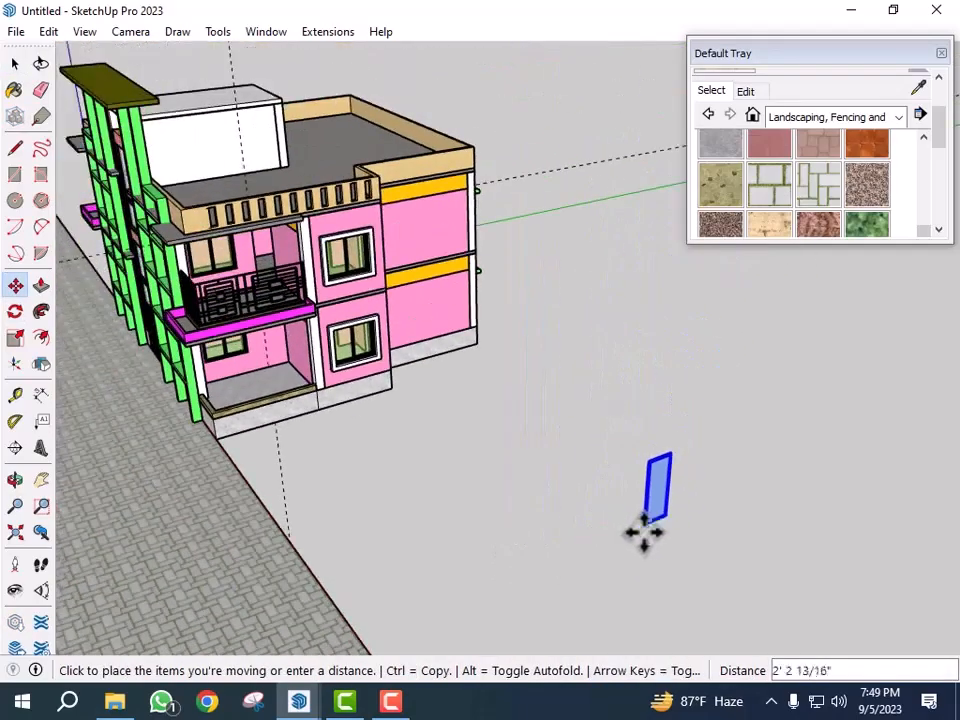
pyautogui.scroll(6, 274, 259)
pyautogui.scroll(5, 265, 362)
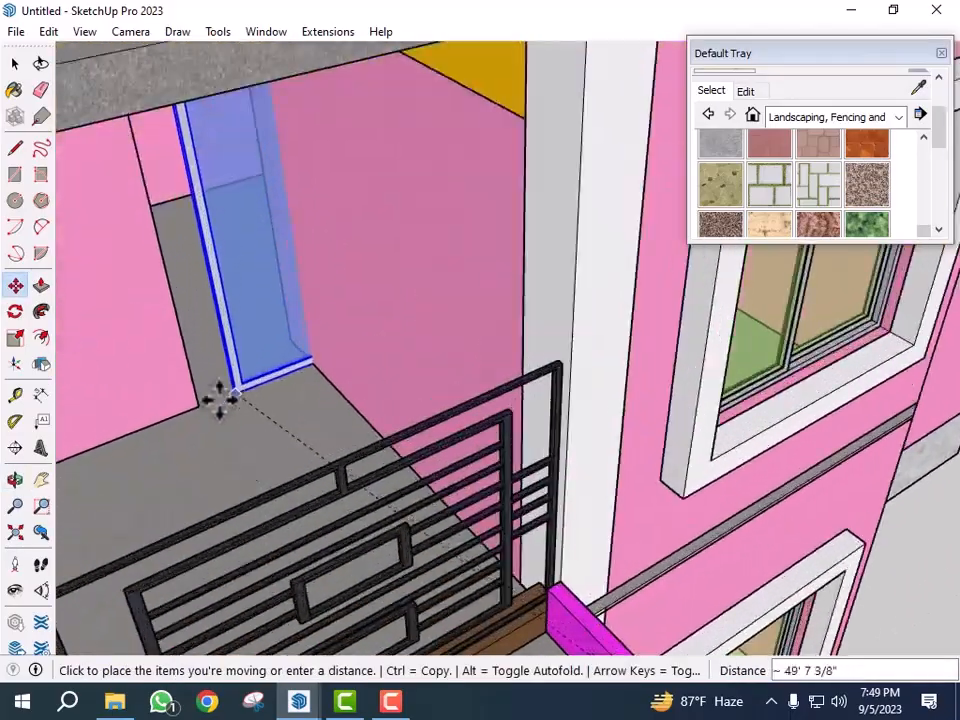
pyautogui.click(155, 438)
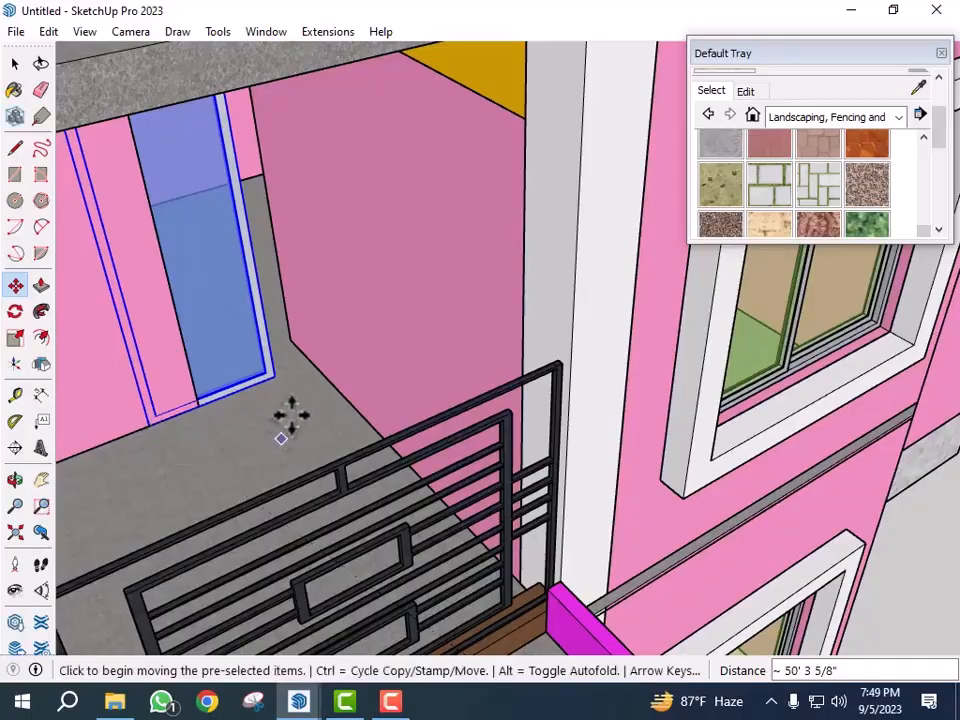
pyautogui.scroll(2, 285, 425)
pyautogui.click(267, 381)
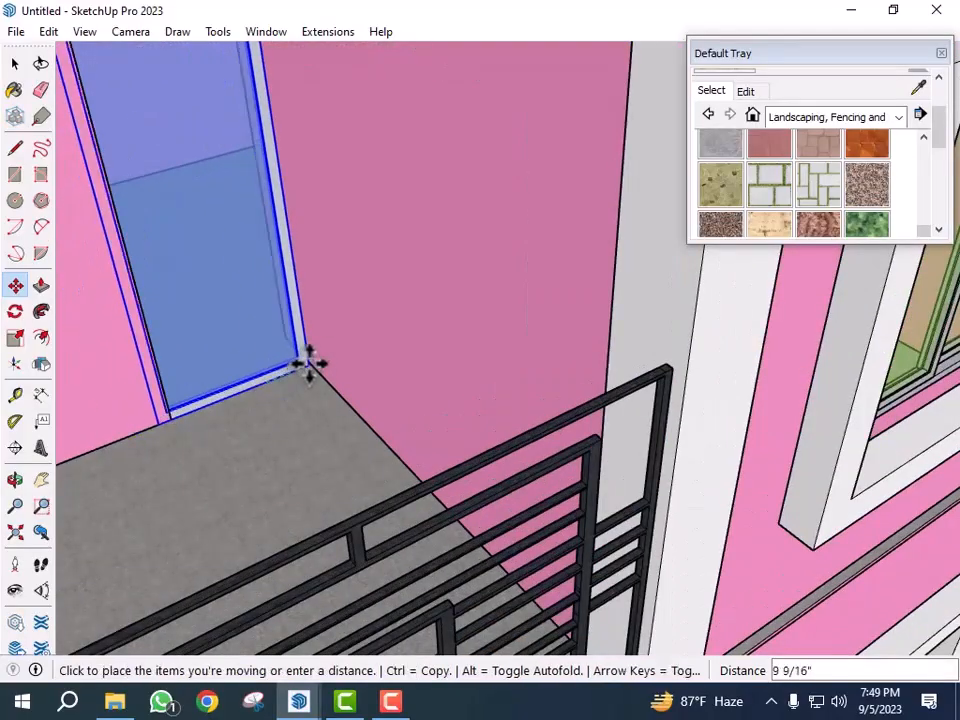
pyautogui.moveTo(311, 369); pyautogui.dragTo(296, 422, button='middle')
pyautogui.scroll(-3, 368, 452)
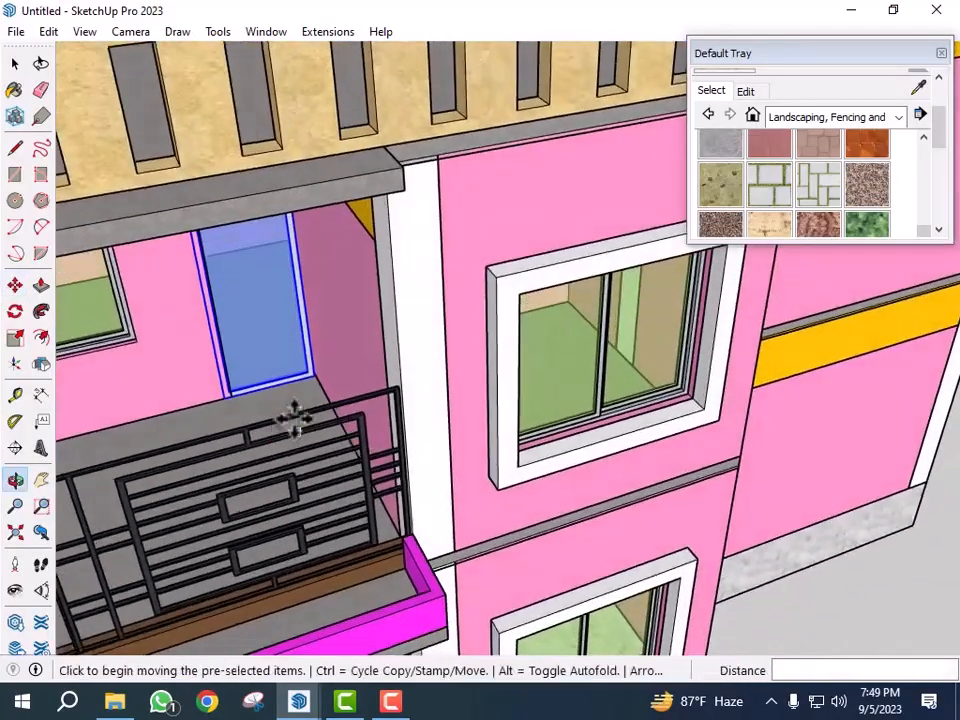
pyautogui.scroll(3, 226, 281)
pyautogui.moveTo(279, 330); pyautogui.dragTo(273, 272, button='middle')
pyautogui.scroll(2, 154, 154)
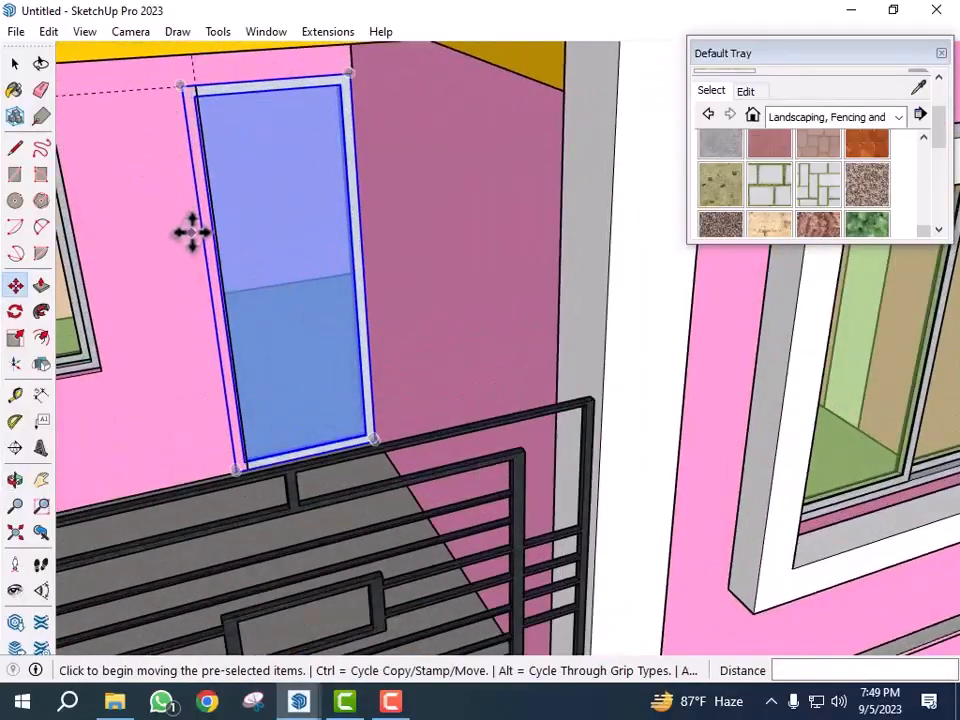
# - Scale the door leaf's width down to about 0.92 so it fits the wall
pyautogui.press('s')
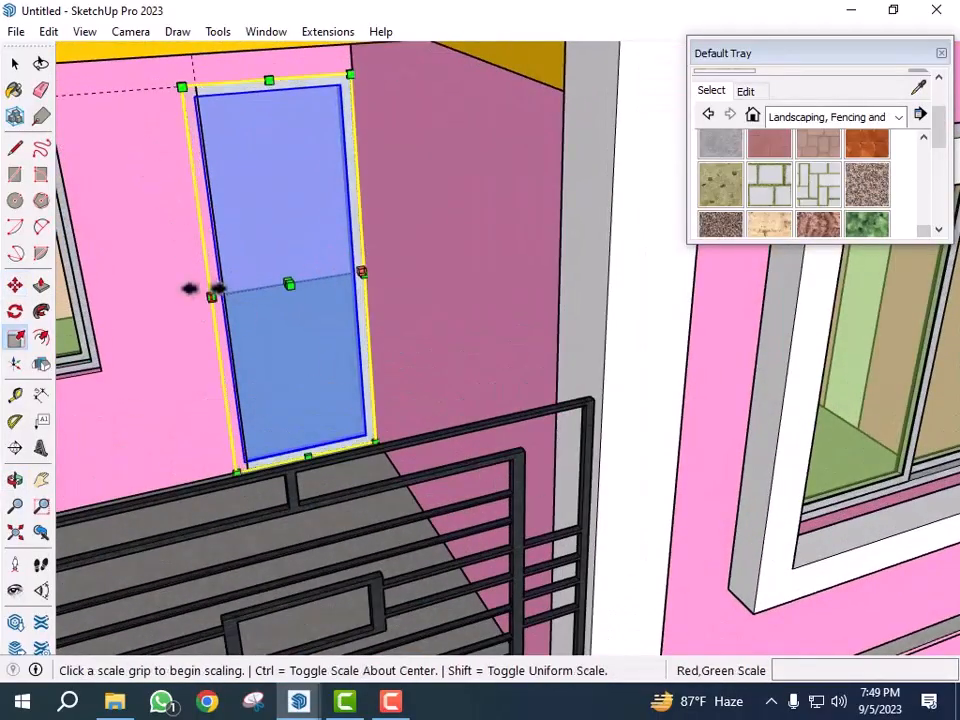
pyautogui.click(211, 292)
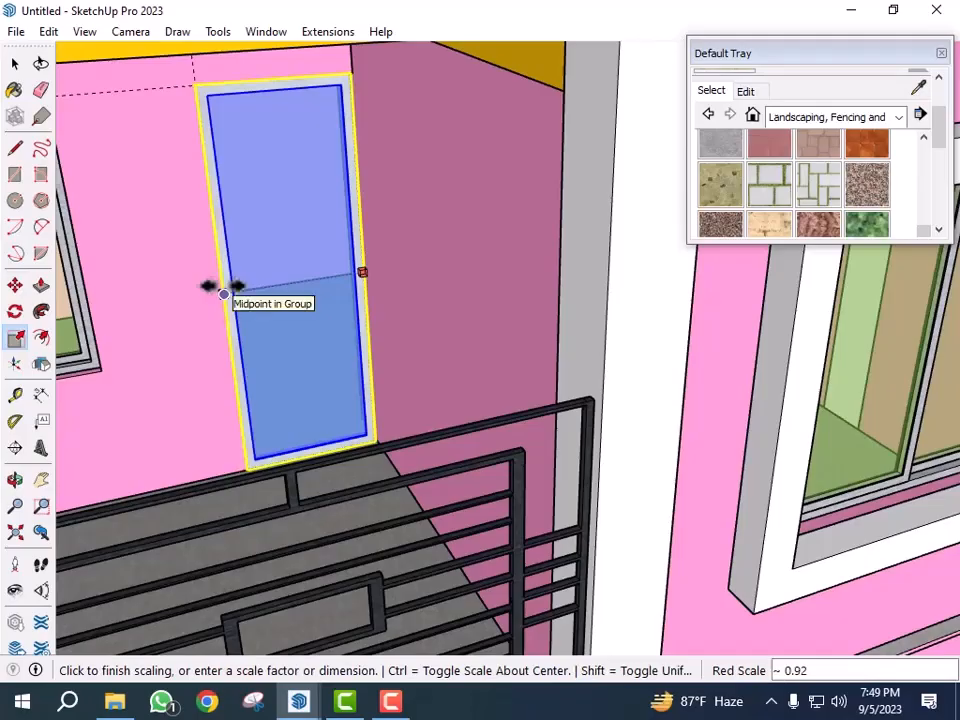
pyautogui.click(223, 293)
pyautogui.press('space')
# - Paste another door leaf and place it on the balcony floor beside the window wall
pyautogui.scroll(-8, 330, 295)
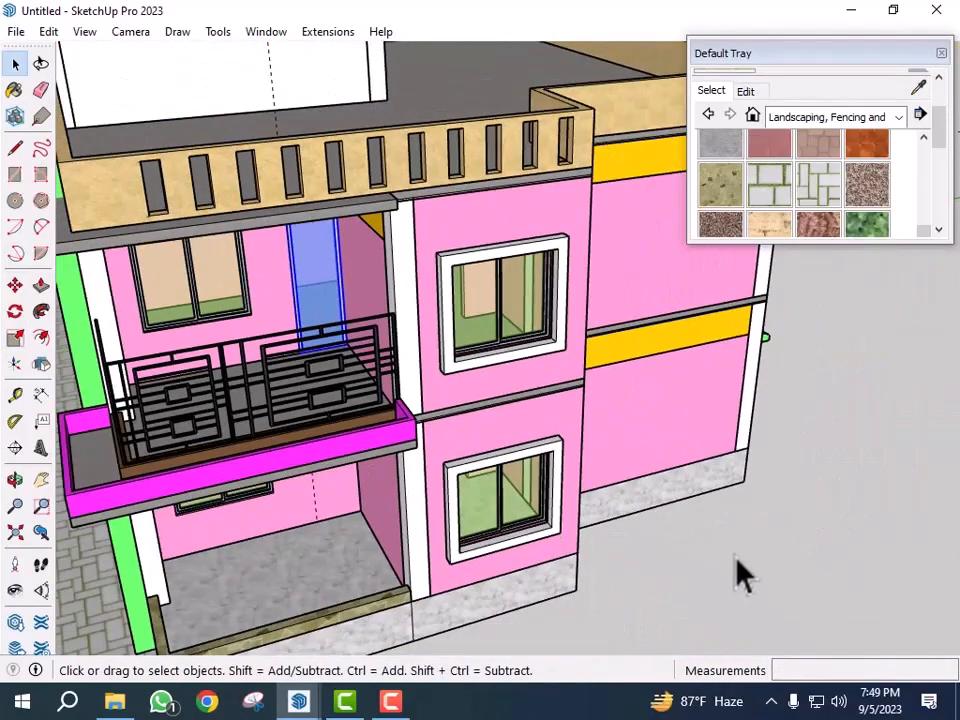
pyautogui.moveTo(740, 575); pyautogui.dragTo(703, 553, button='middle')
pyautogui.scroll(-5, 660, 540)
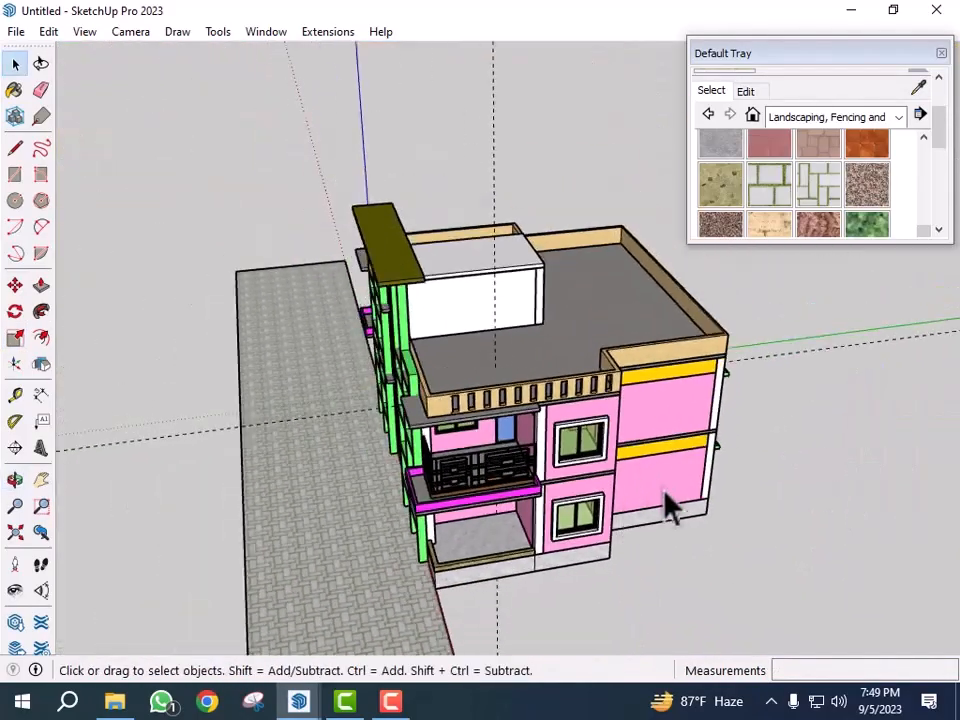
pyautogui.moveTo(665, 497); pyautogui.dragTo(575, 305, button='middle')
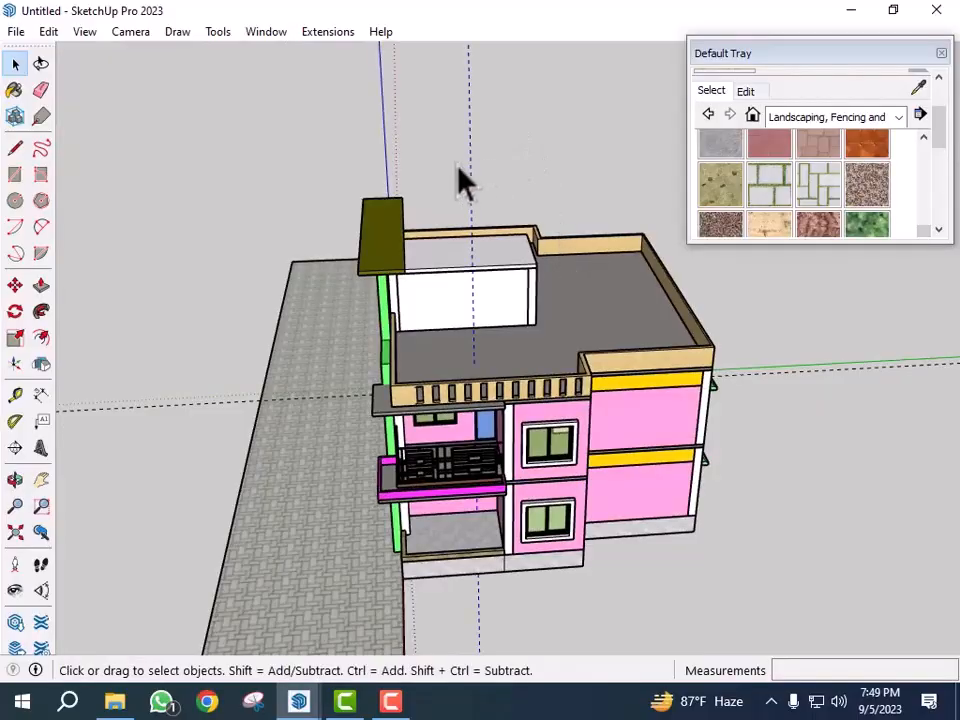
pyautogui.moveTo(176, 446); pyautogui.dragTo(450, 460, button='middle')
pyautogui.scroll(5, 550, 470)
pyautogui.scroll(6, 550, 468)
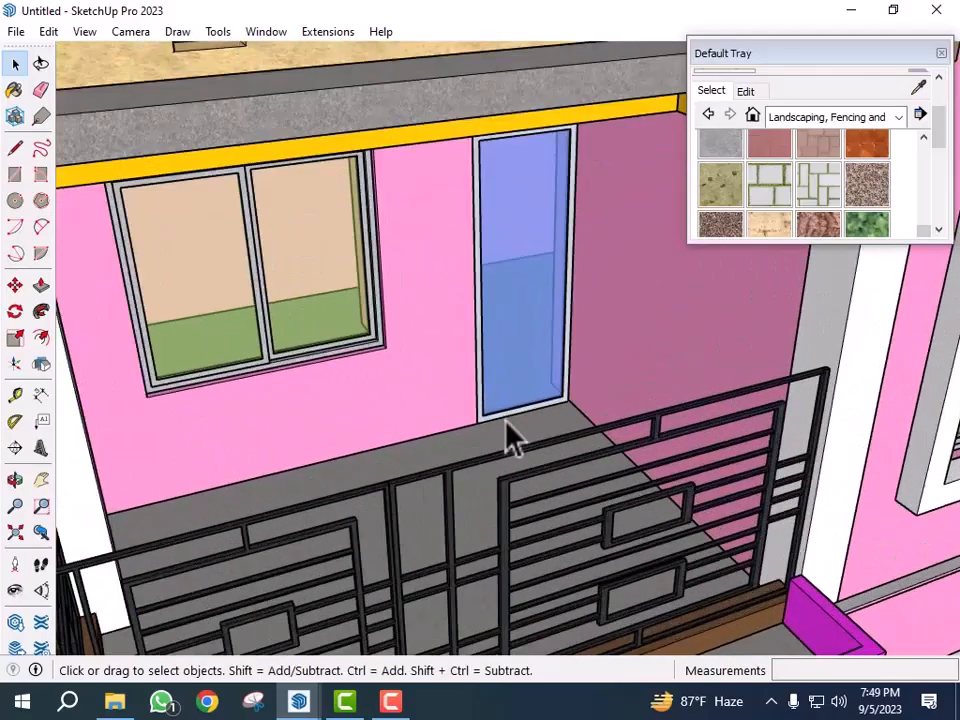
pyautogui.click(506, 420)
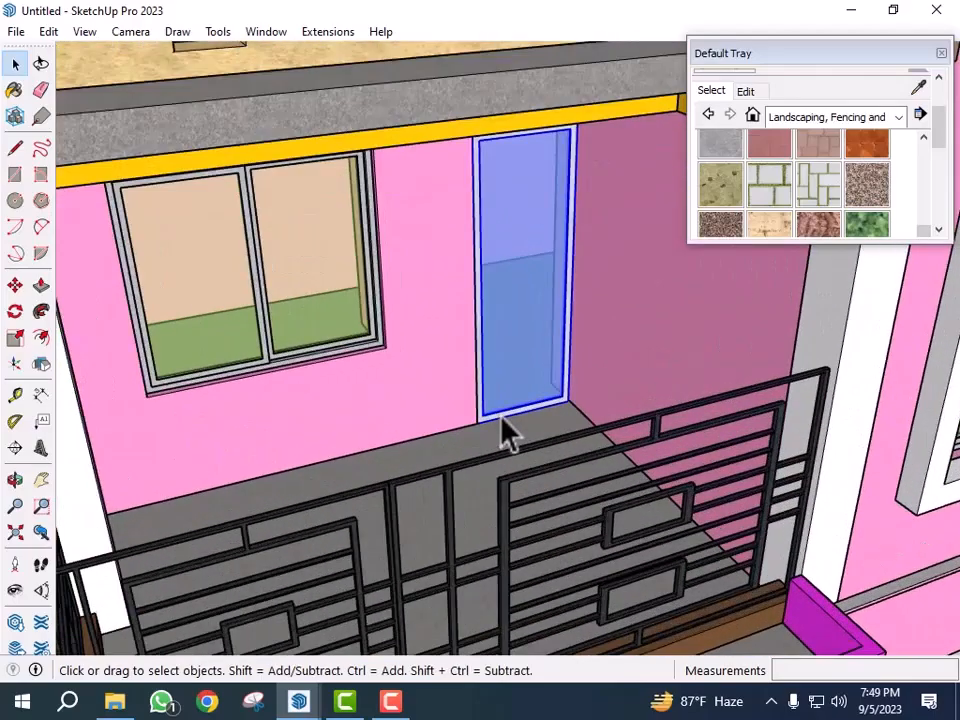
pyautogui.scroll(-5, 620, 490)
pyautogui.scroll(-5, 630, 490)
pyautogui.moveTo(520, 345); pyautogui.dragTo(396, 390, button='middle')
pyautogui.scroll(8, 396, 392)
pyautogui.scroll(-2, 652, 322)
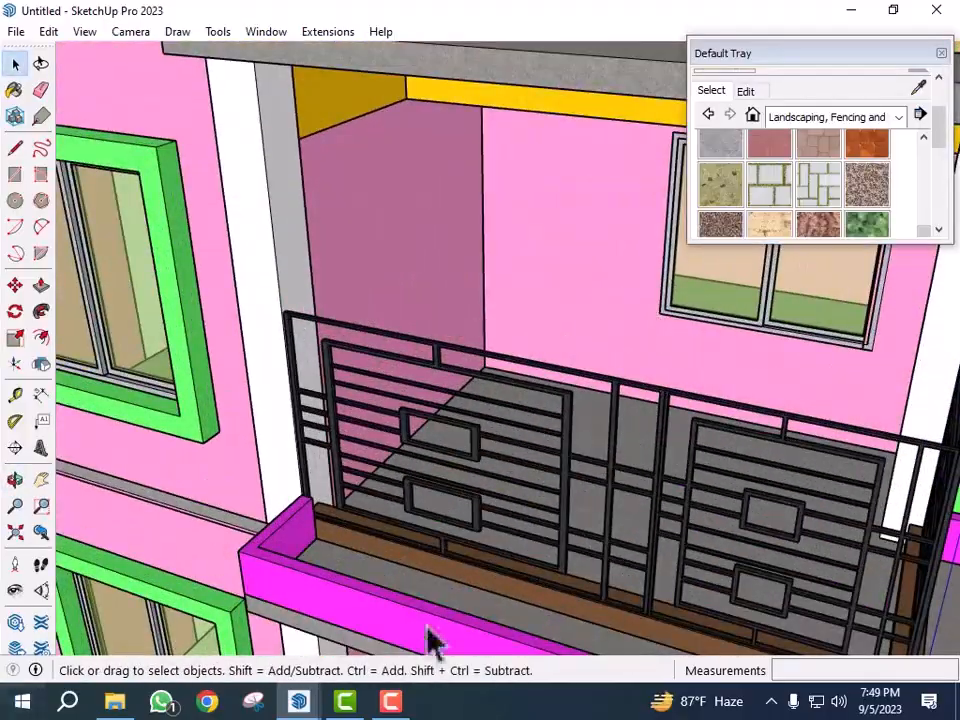
pyautogui.scroll(-3, 551, 407)
pyautogui.scroll(8, 632, 381)
pyautogui.hotkey('ctrl', 'v')
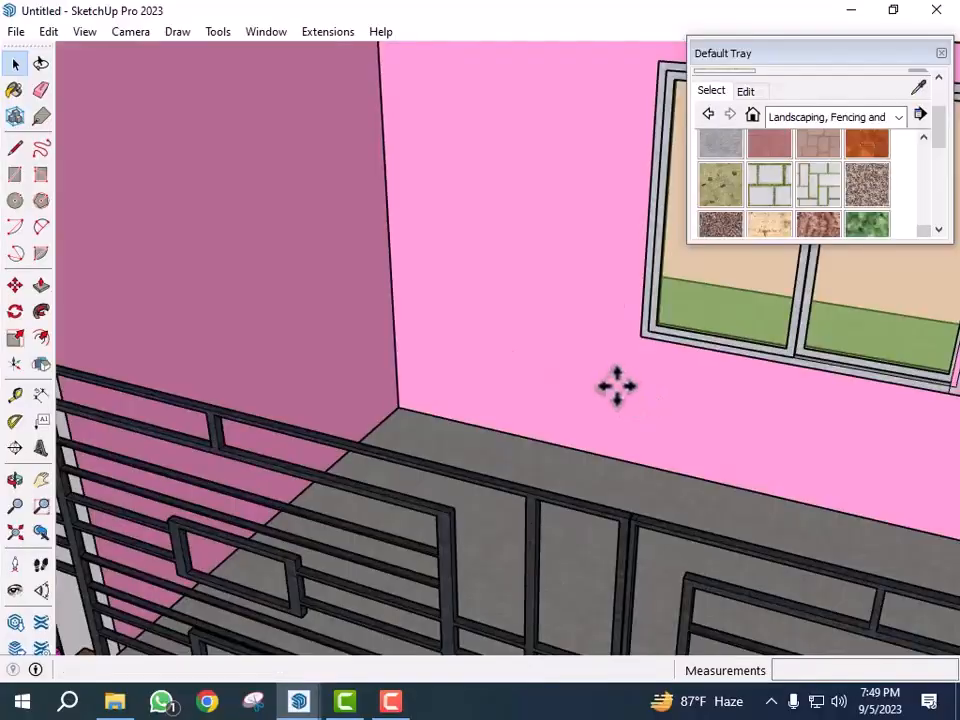
pyautogui.click(694, 505)
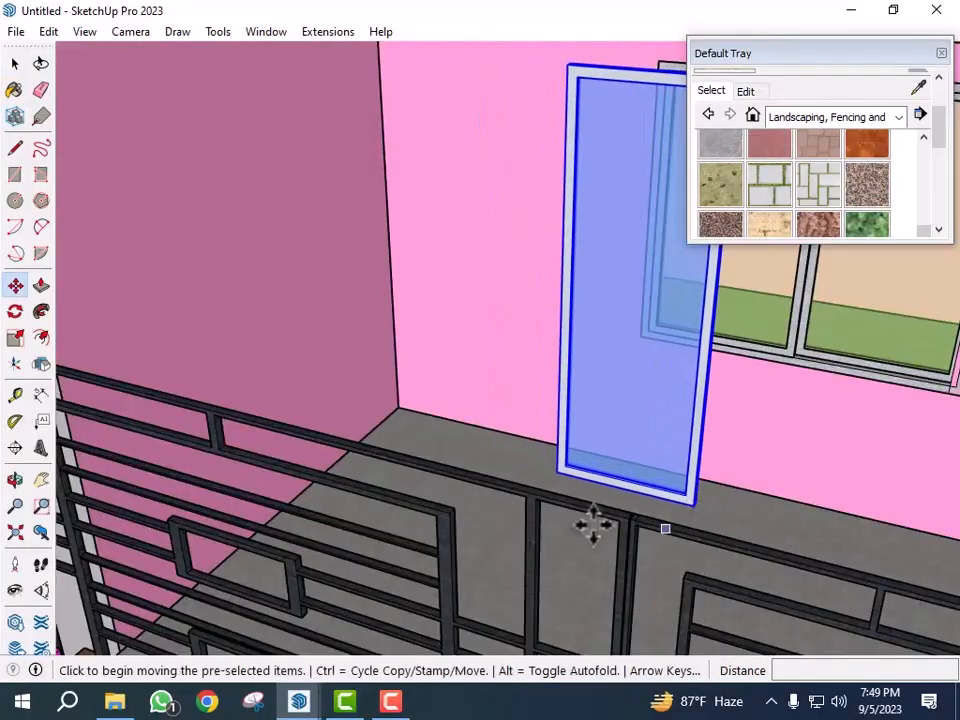
pyautogui.press('space')
# - Open the balcony's side wall for editing
pyautogui.scroll(-4, 480, 545)
pyautogui.scroll(2, 460, 380)
pyautogui.moveTo(450, 326); pyautogui.dragTo(454, 364, button='middle')
pyautogui.scroll(-2, 372, 240)
pyautogui.scroll(3, 369, 265)
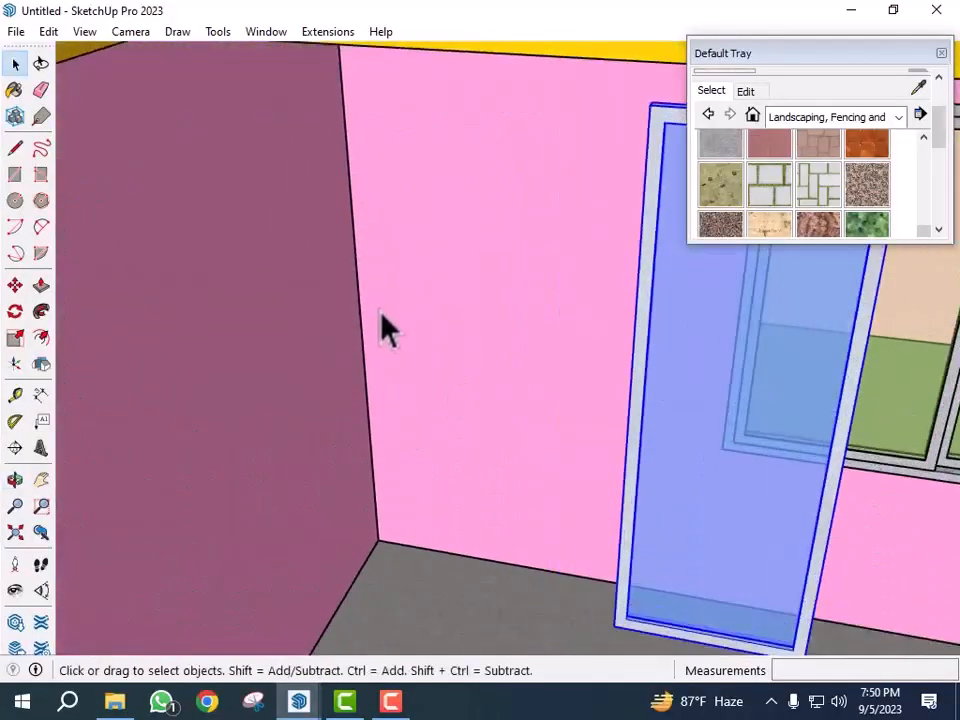
pyautogui.doubleClick(383, 314)
pyautogui.doubleClick(383, 314)
pyautogui.doubleClick(383, 314)
pyautogui.doubleClick(428, 325)
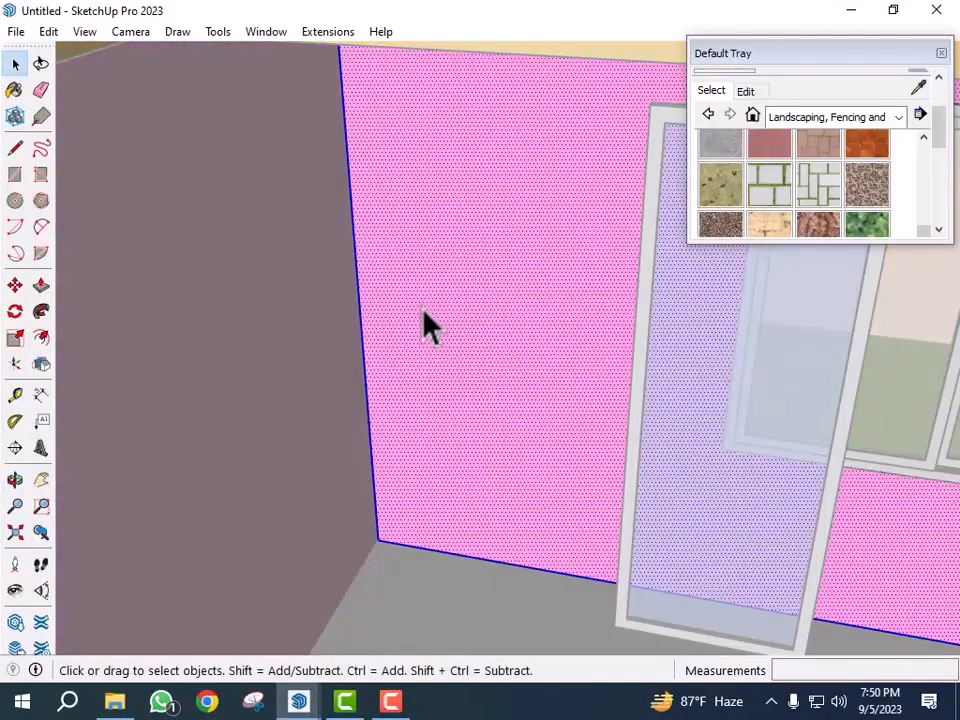
# - Add Tape Measure guides on the wall 2'6" from its corner edge and 7' above the floor
pyautogui.press('t')
pyautogui.click(358, 301)
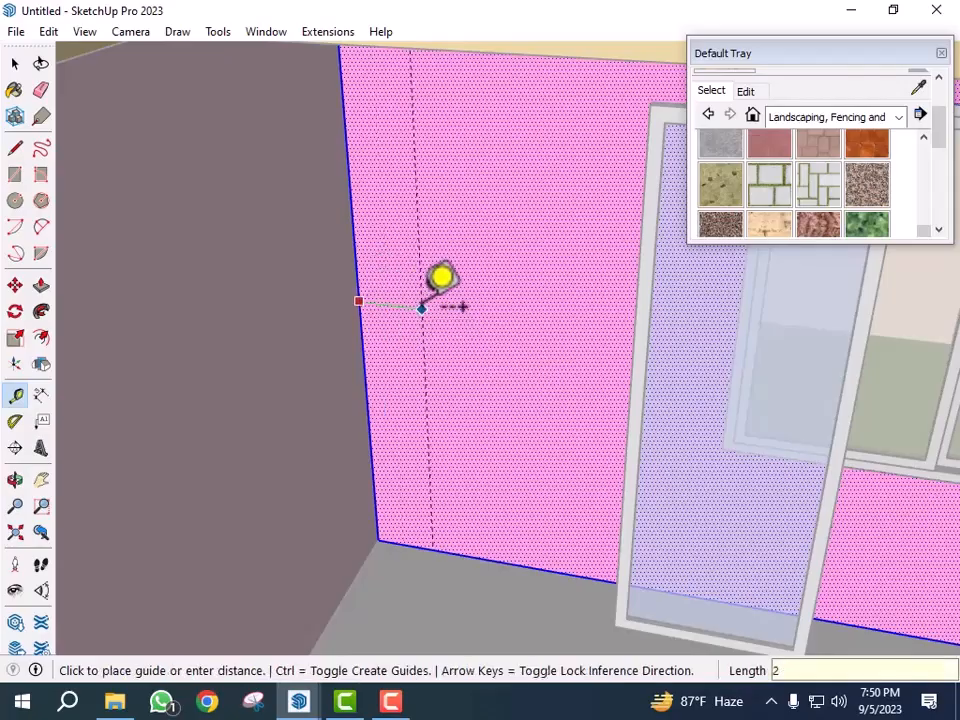
pyautogui.press('Return')
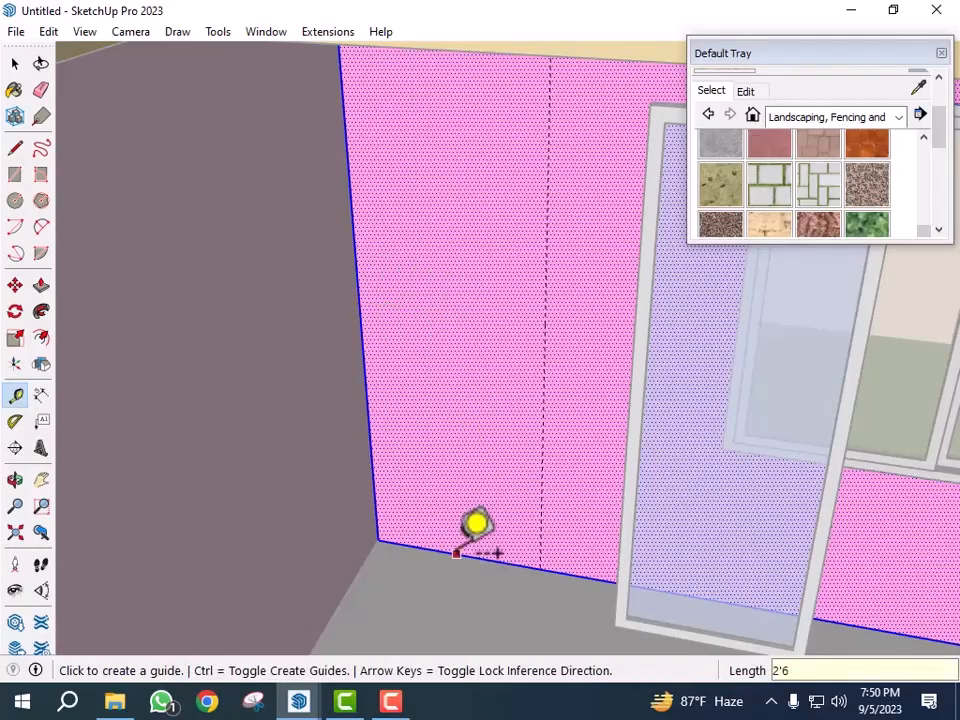
pyautogui.click(456, 553)
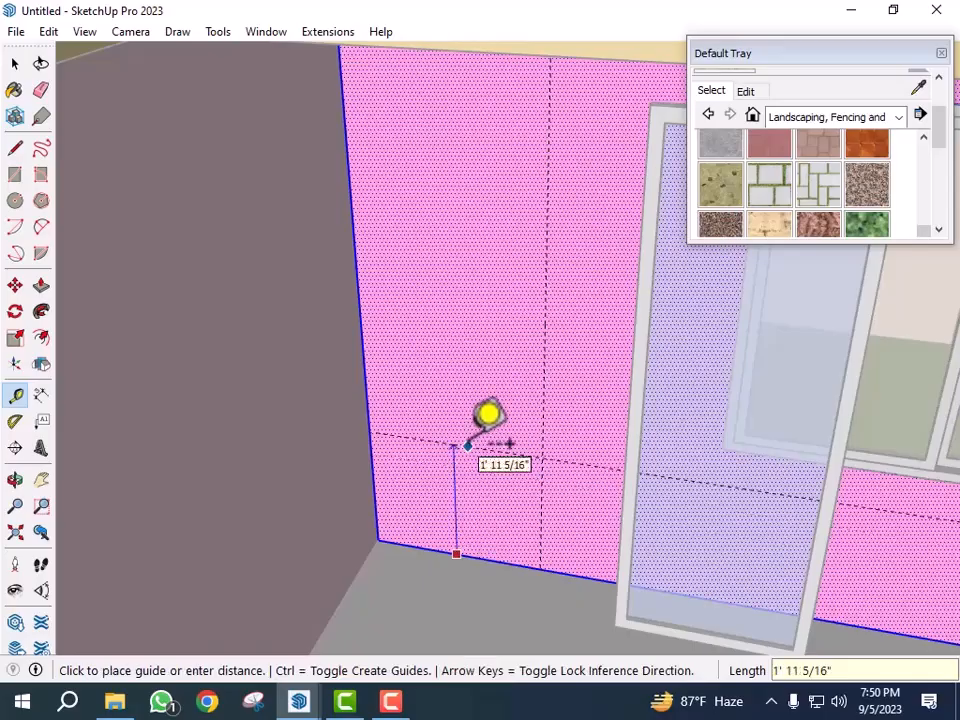
pyautogui.press('Return')
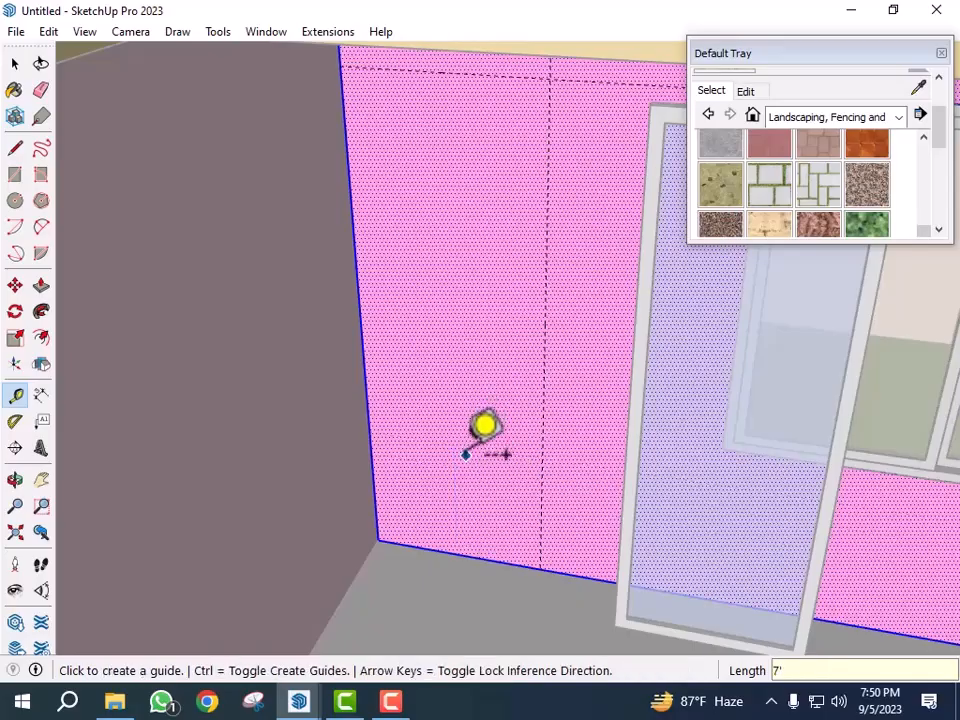
# - Draw a 2'6" by 7' rectangle on the balcony side wall from its corner to the guide intersection
pyautogui.press('r')
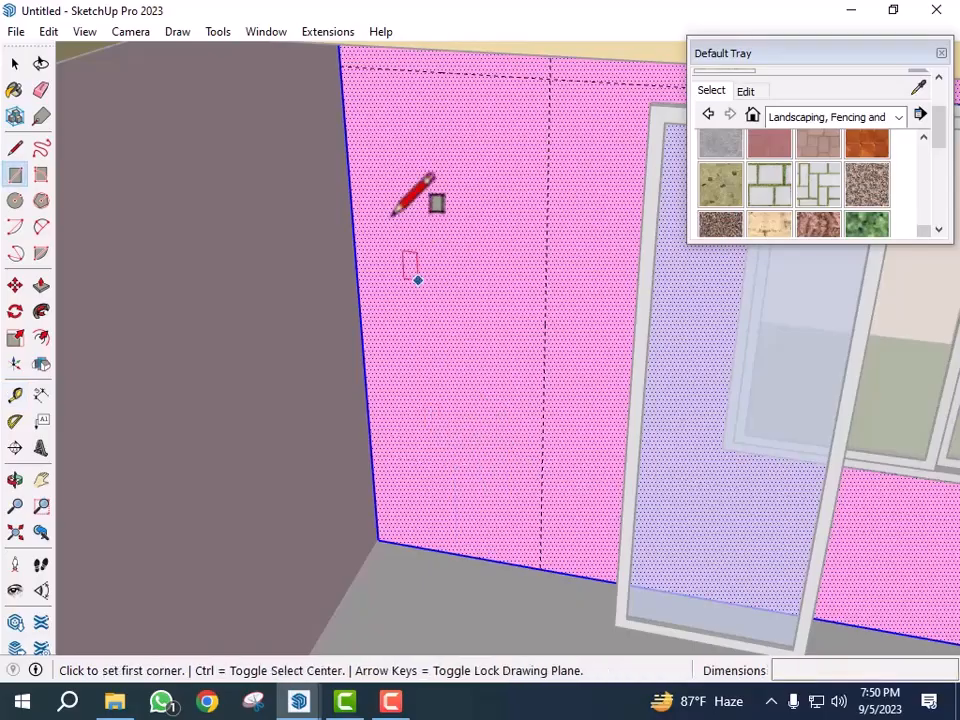
pyautogui.click(340, 65)
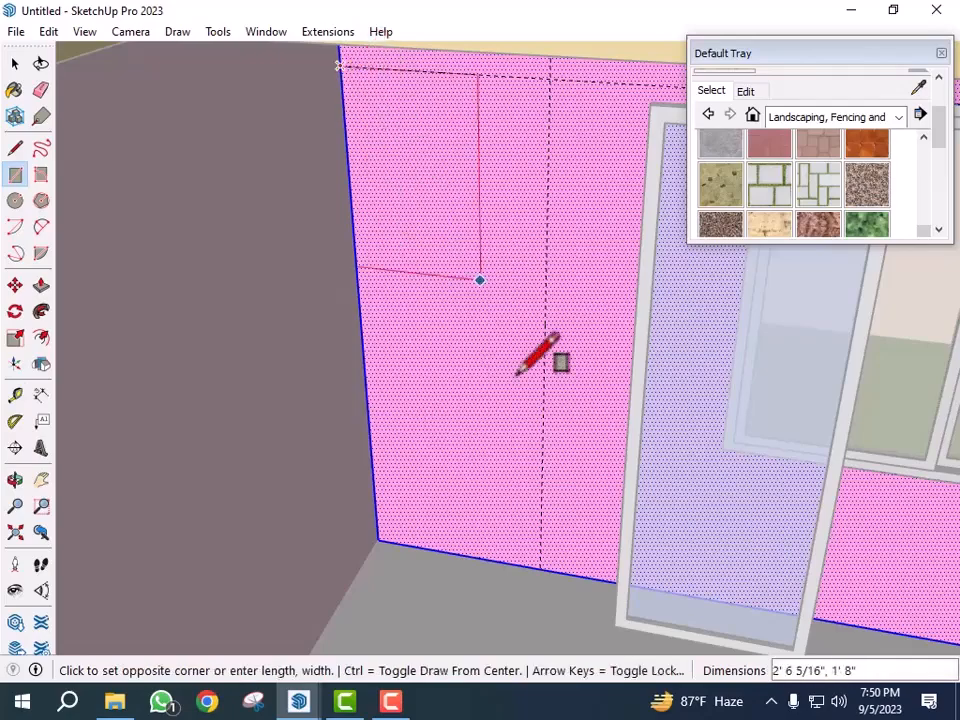
pyautogui.click(540, 567)
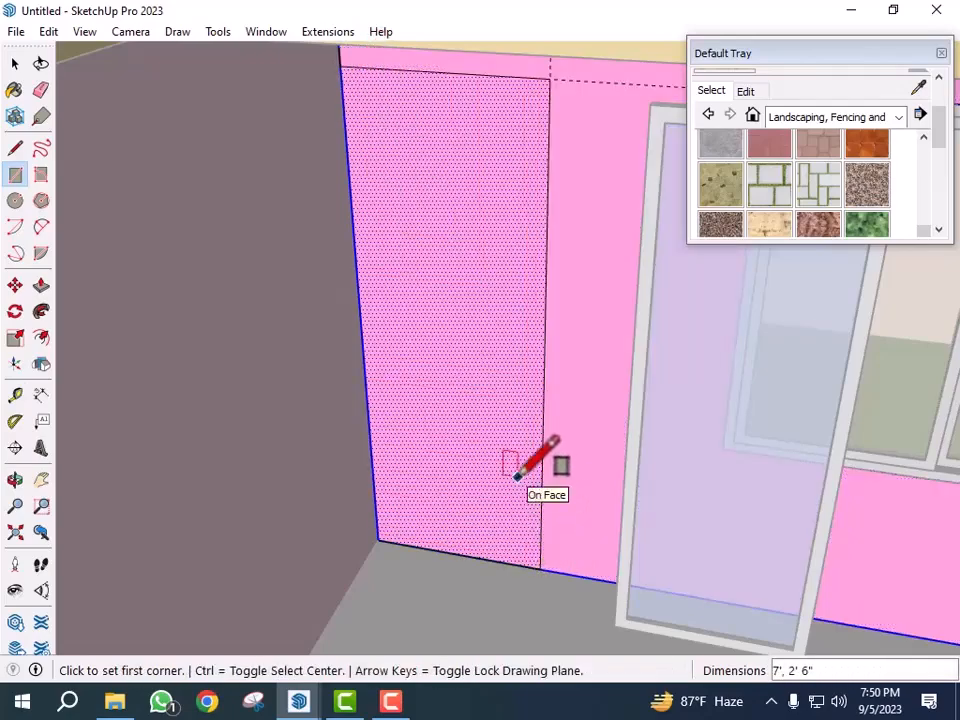
# - Push the rectangle 5" through the wall to cut the door opening
pyautogui.press('p')
pyautogui.click(476, 455)
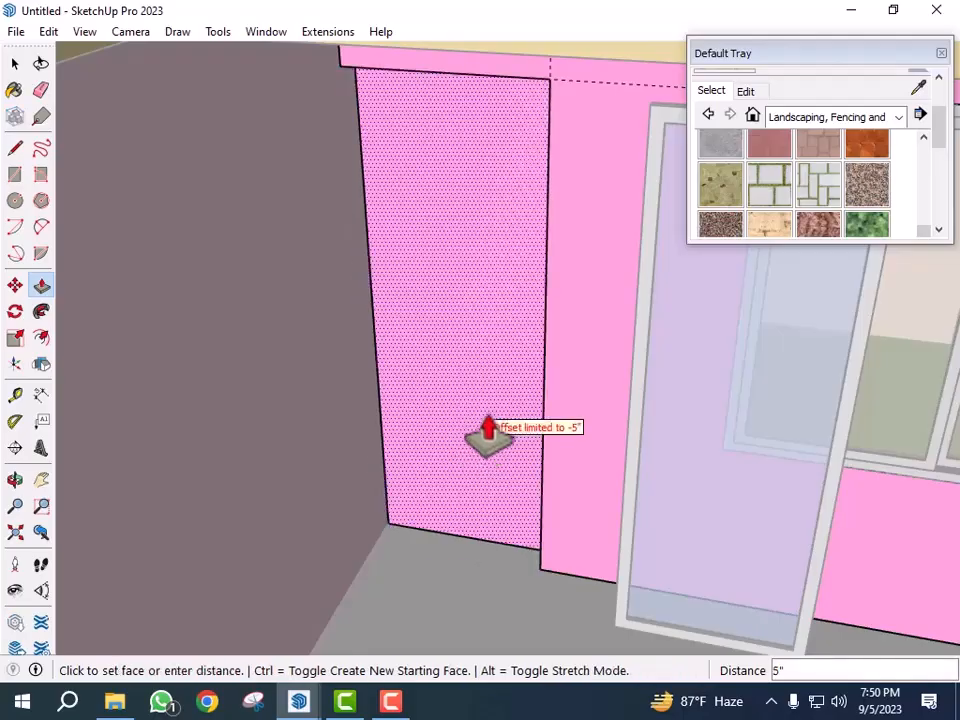
pyautogui.press('Return')
pyautogui.scroll(-2, 489, 432)
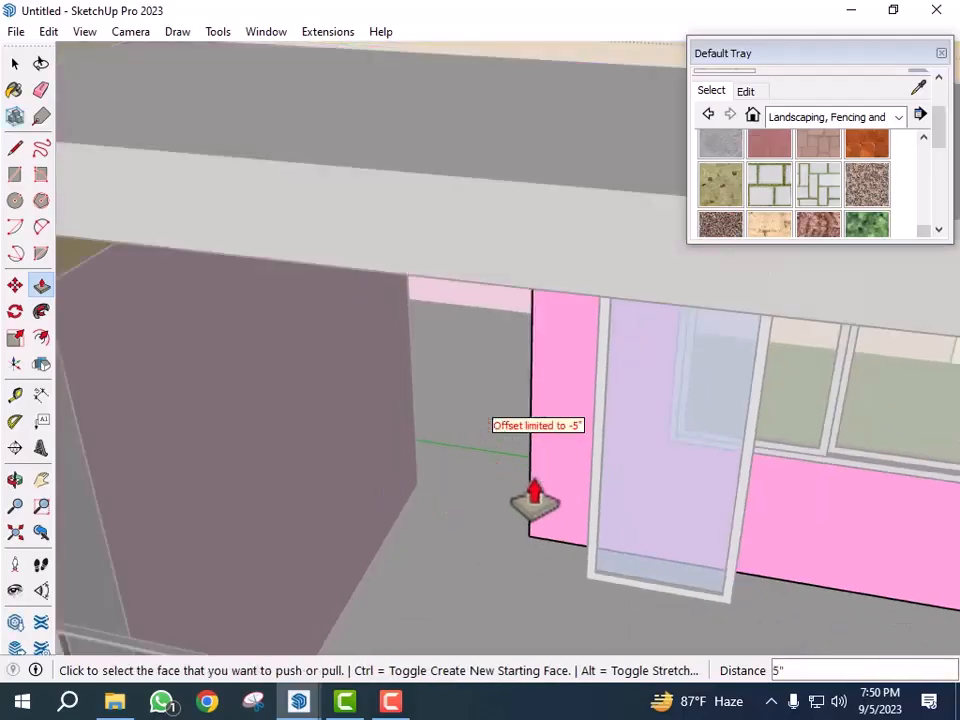
pyautogui.press('space')
# - Move the door leaf into the new opening, snapping its bottom corner to the opening's corner
pyautogui.click(547, 540)
pyautogui.click(556, 560)
pyautogui.click(567, 583)
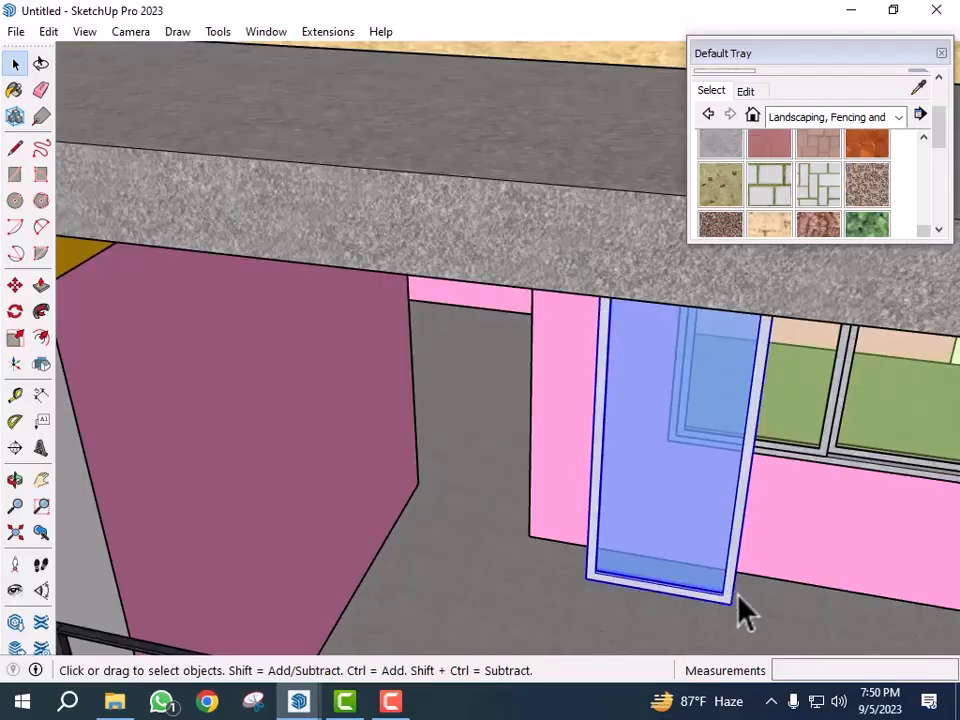
pyautogui.press('m')
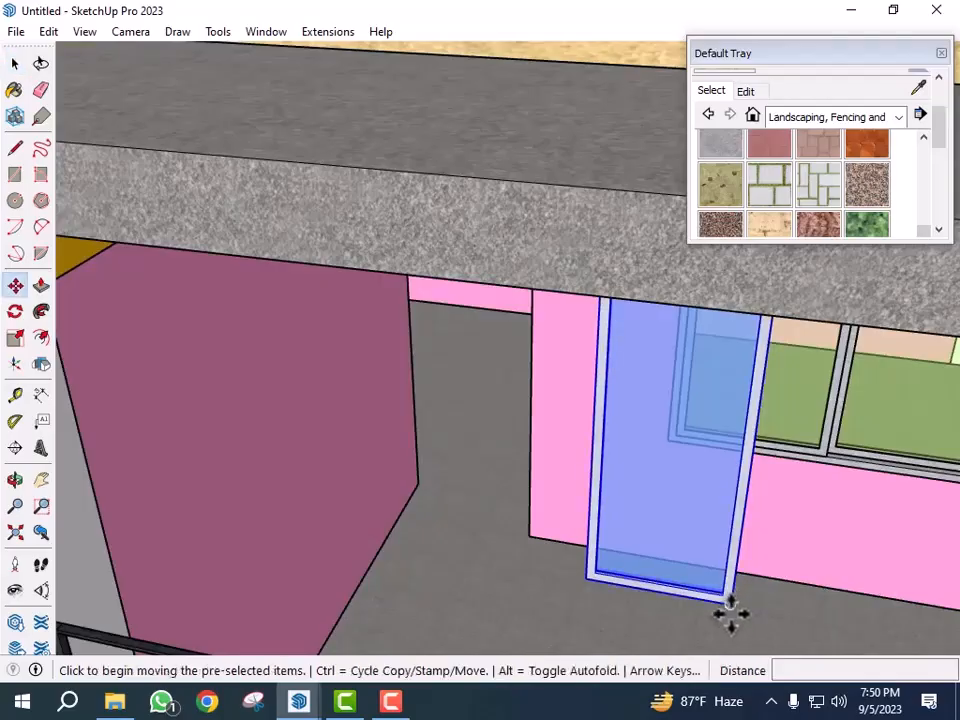
pyautogui.scroll(2, 730, 615)
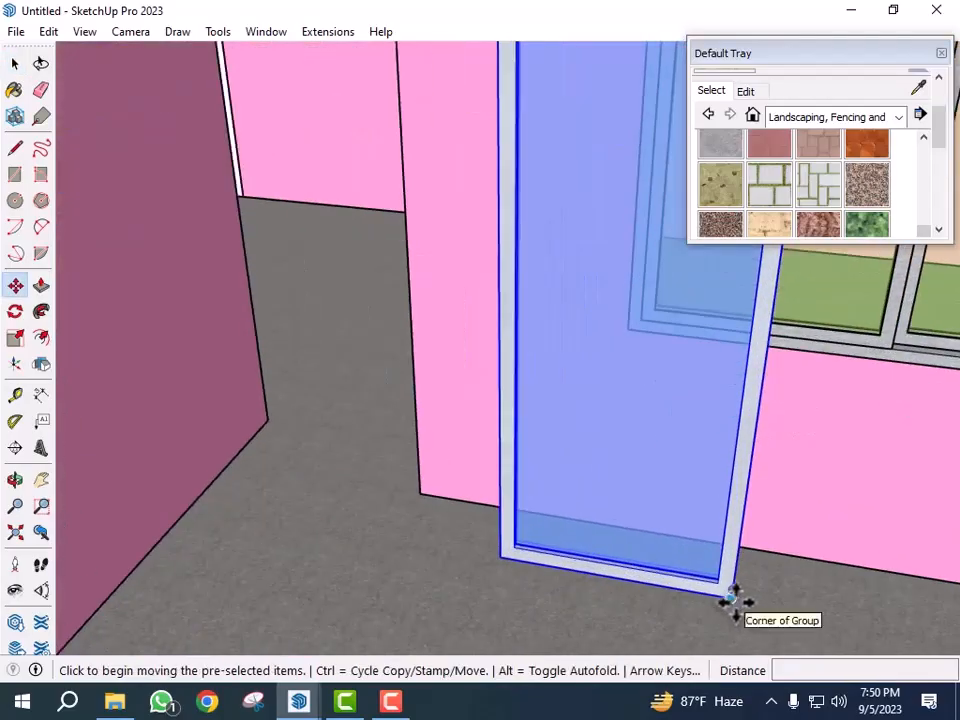
pyautogui.scroll(5, 731, 612)
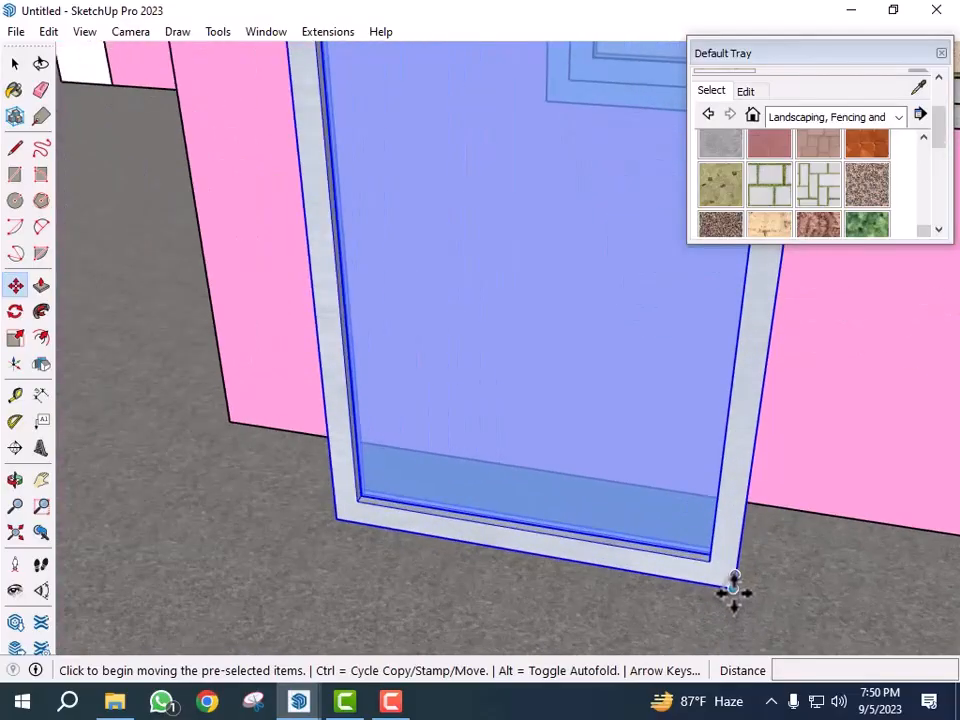
pyautogui.click(733, 590)
pyautogui.scroll(-2, 632, 604)
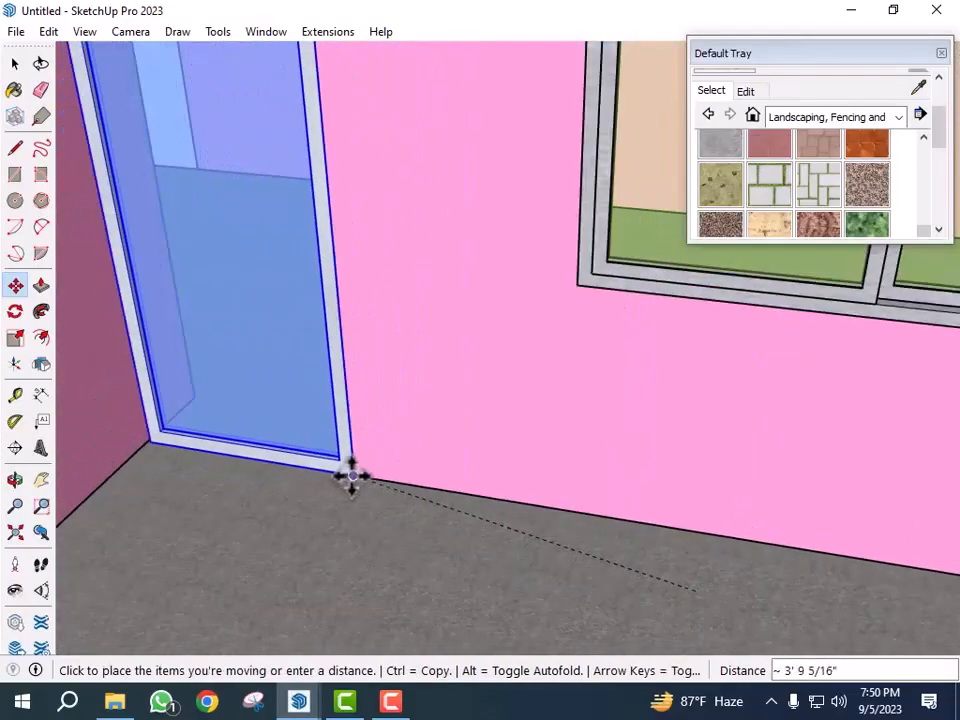
pyautogui.click(354, 477)
pyautogui.press('space')
pyautogui.scroll(-6, 403, 396)
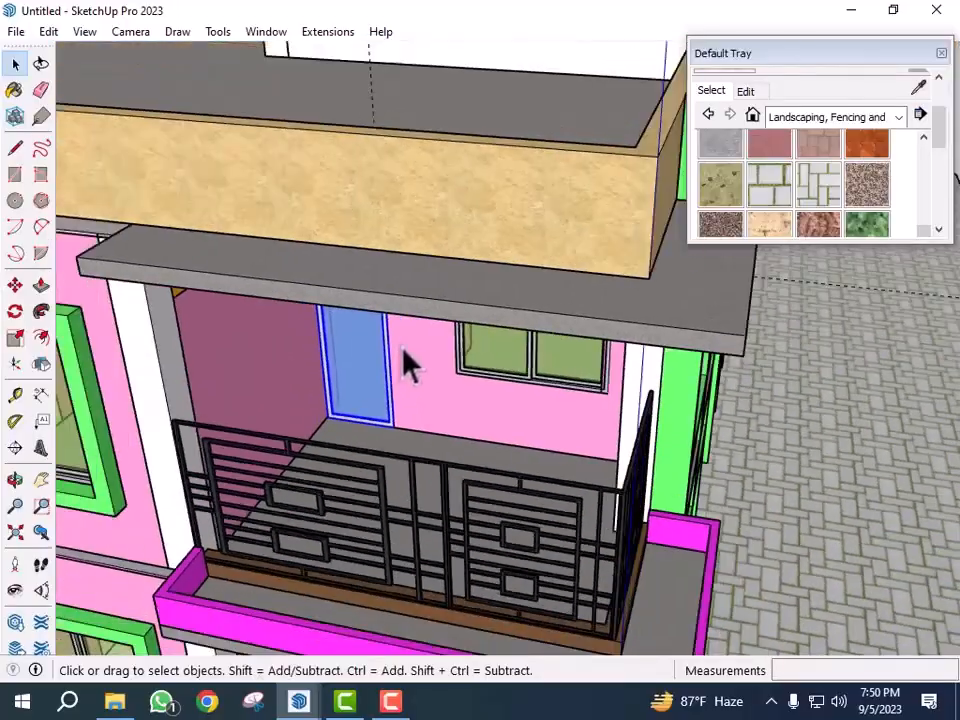
pyautogui.scroll(-7, 800, 555)
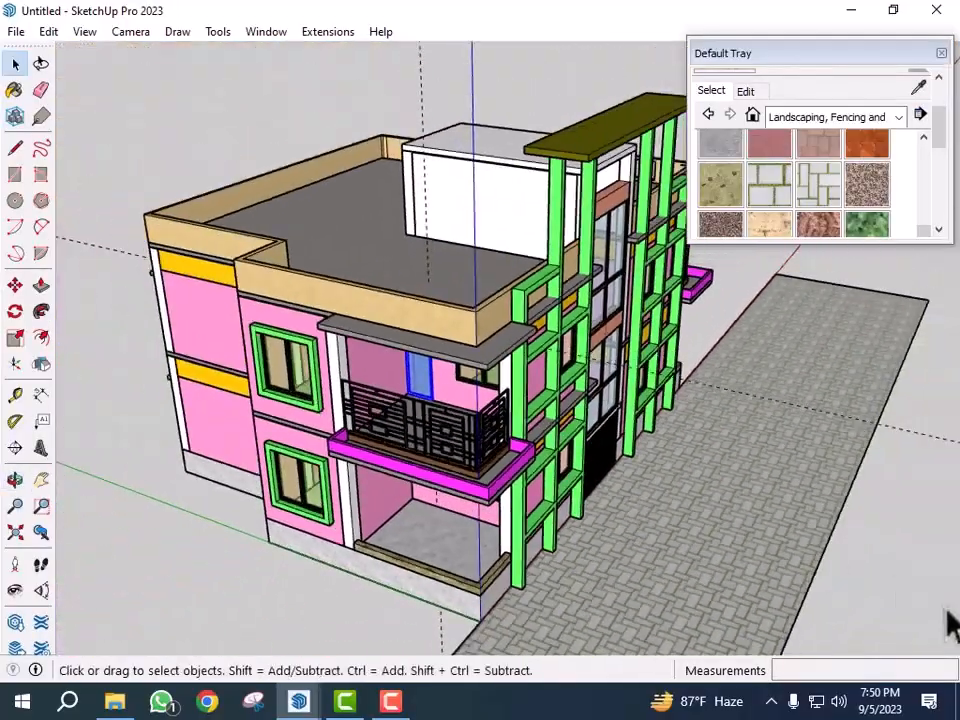
pyautogui.moveTo(905, 618); pyautogui.dragTo(754, 497, button='middle')
pyautogui.scroll(-5, 677, 523)
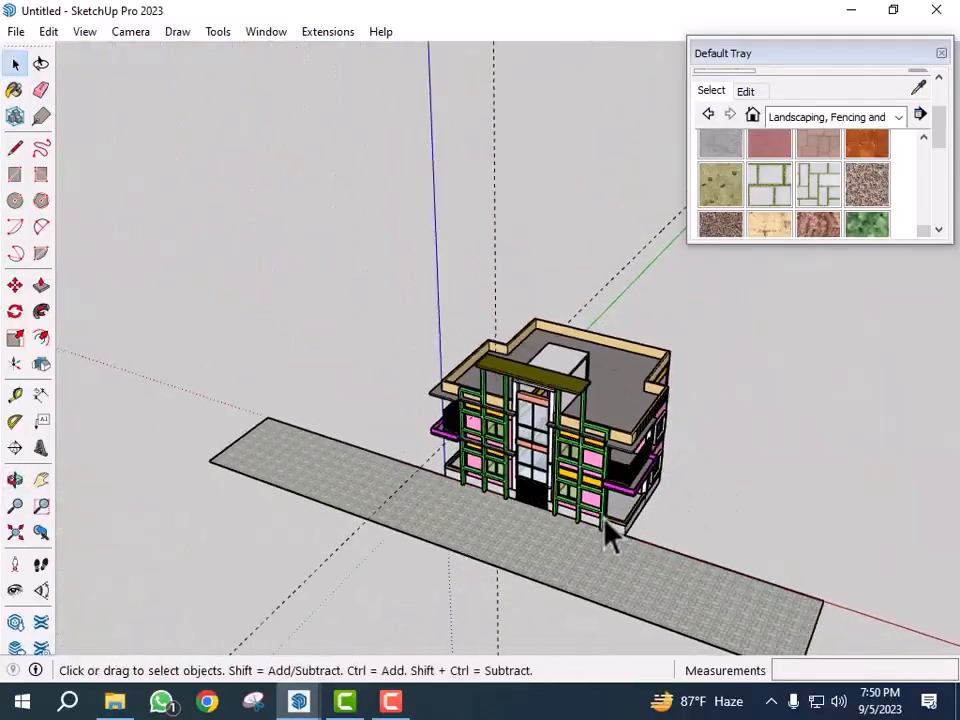
pyautogui.moveTo(494, 268); pyautogui.dragTo(489, 274)
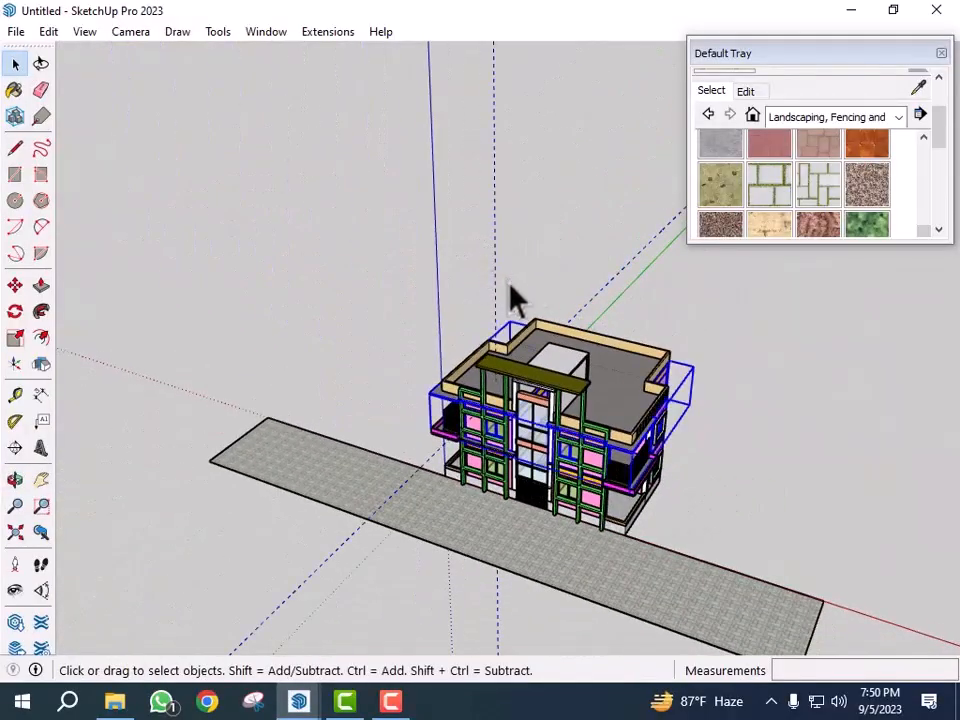
pyautogui.hotkey('ctrl', 'z')
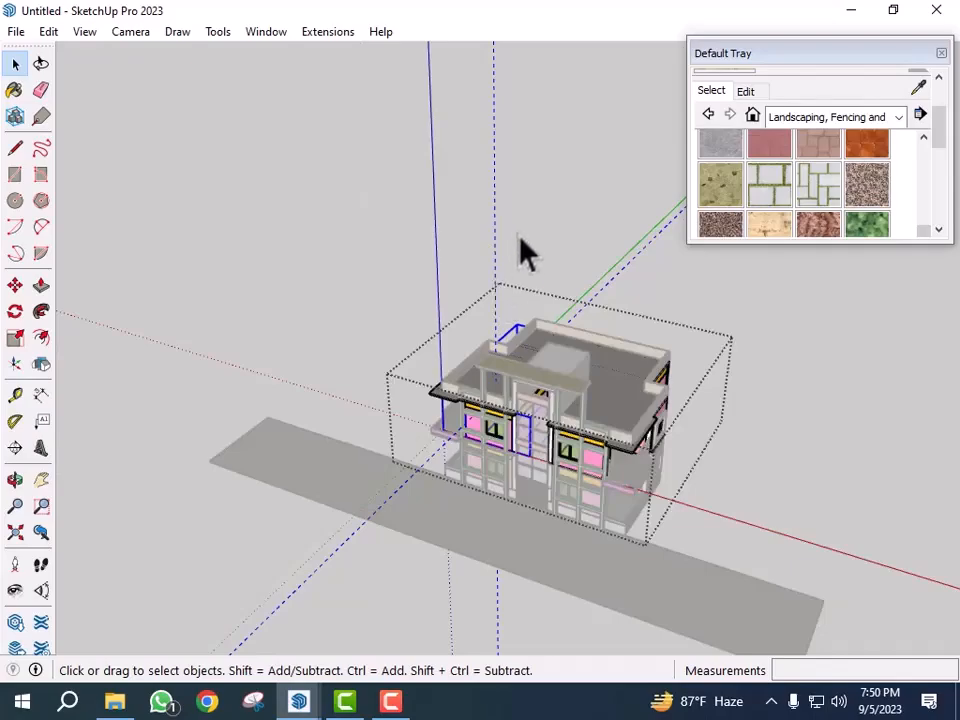
pyautogui.hotkey('ctrl', 'z')
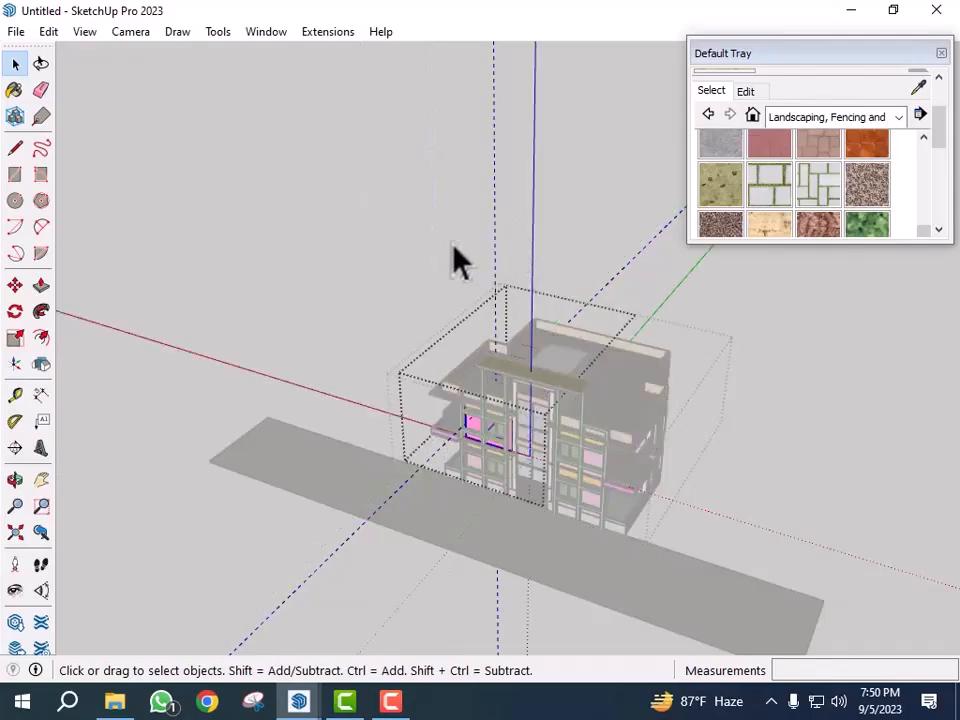
pyautogui.scroll(3, 454, 375)
pyautogui.moveTo(480, 490); pyautogui.dragTo(586, 481, button='middle')
pyautogui.click(641, 540)
pyautogui.click(358, 439)
pyautogui.click(396, 439)
pyautogui.moveTo(396, 439); pyautogui.dragTo(480, 455, button='middle')
pyautogui.scroll(10, 485, 452)
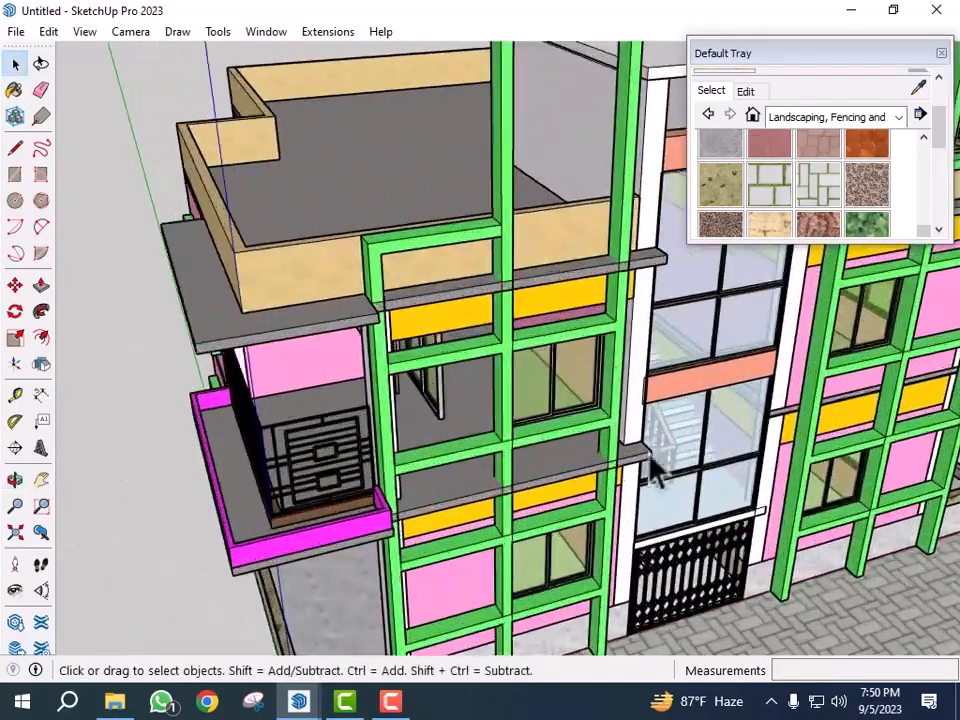
pyautogui.hotkey('ctrl', 'z')
pyautogui.hotkey('ctrl', 'z')
pyautogui.hotkey('ctrl', 'z')
pyautogui.hotkey('ctrl', 'z')
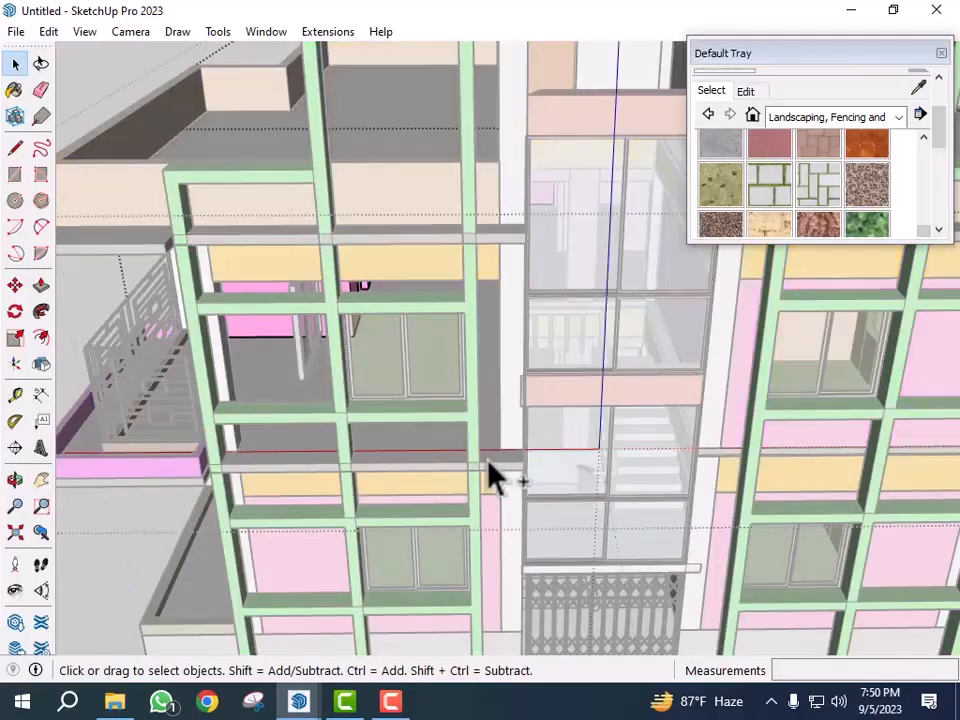
# - Exit the open groups and delete the leftover guide lines
pyautogui.click(490, 480)
pyautogui.scroll(-10, 420, 460)
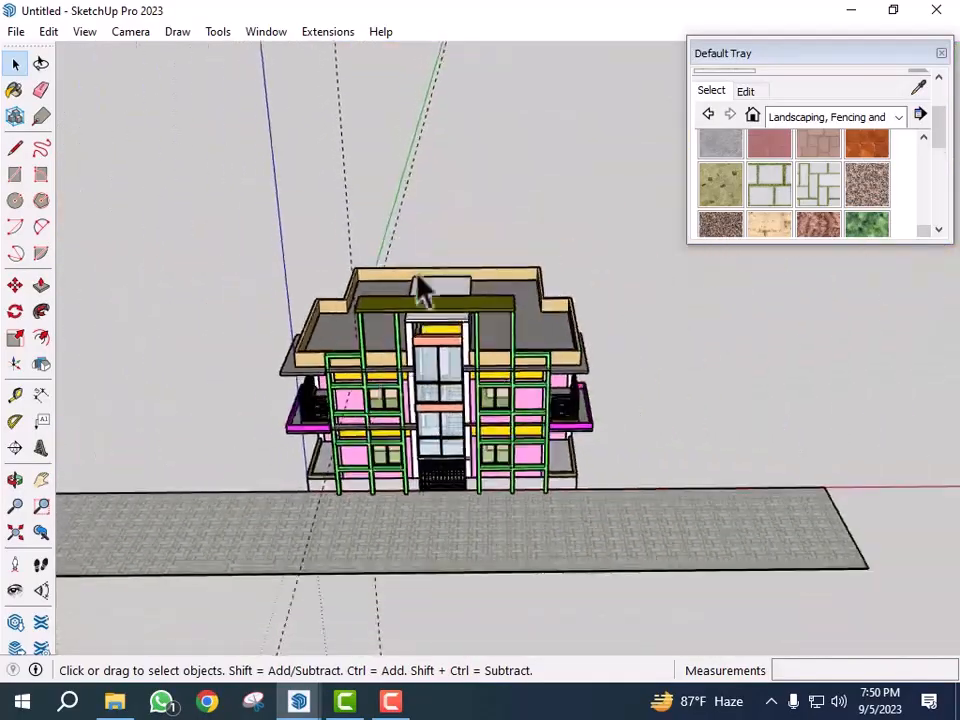
pyautogui.click(422, 290)
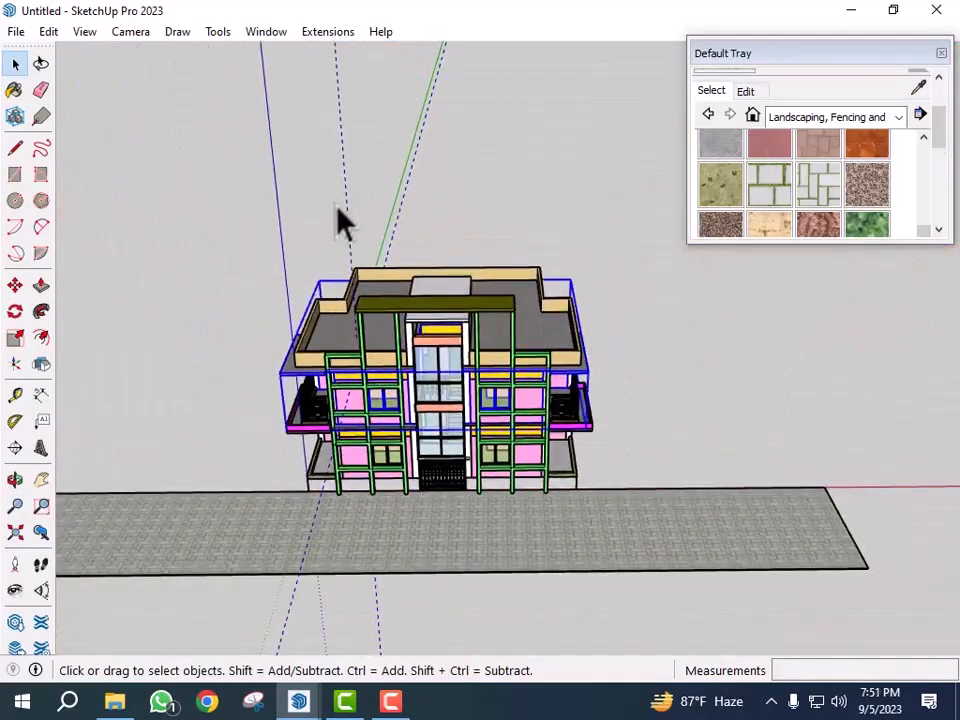
pyautogui.scroll(4, 360, 420)
pyautogui.doubleClick(358, 422)
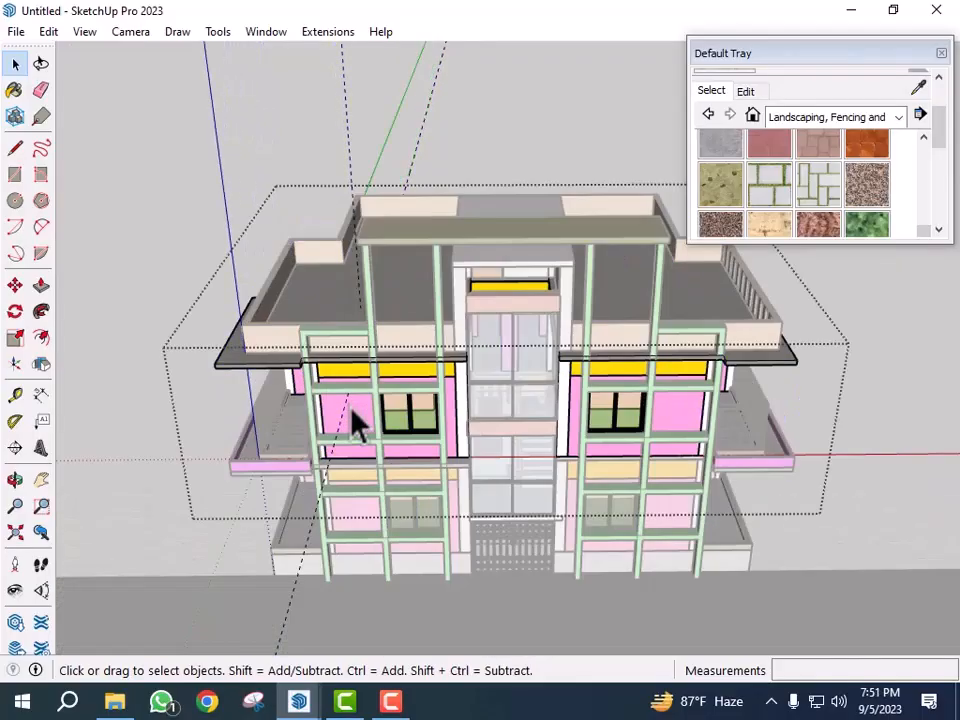
pyautogui.doubleClick(358, 422)
pyautogui.click(358, 420)
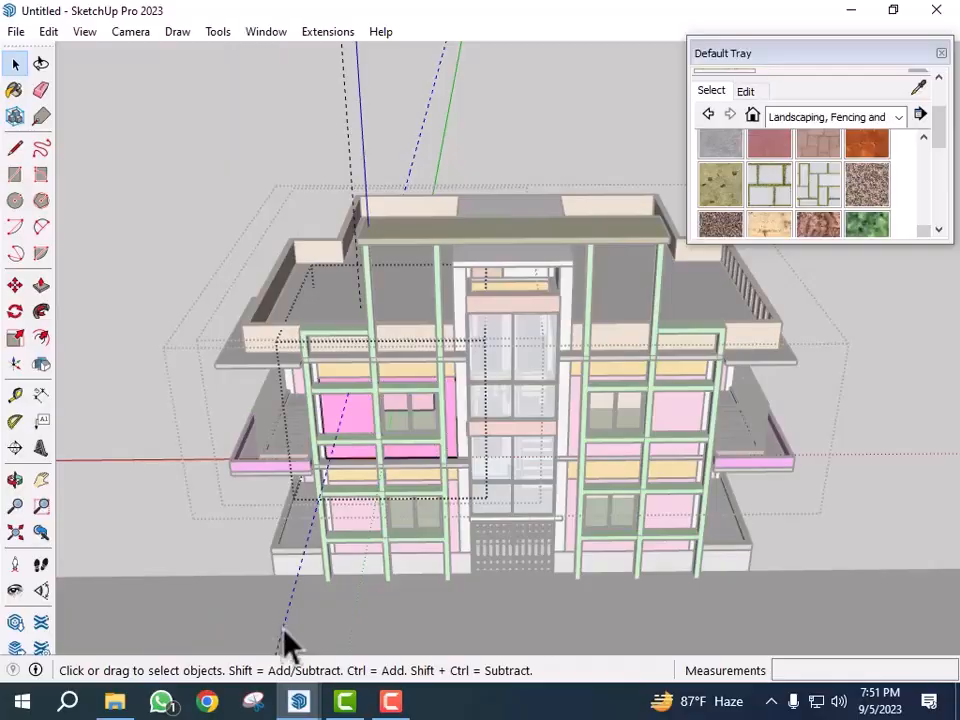
pyautogui.scroll(-3, 287, 643)
pyautogui.click(338, 224)
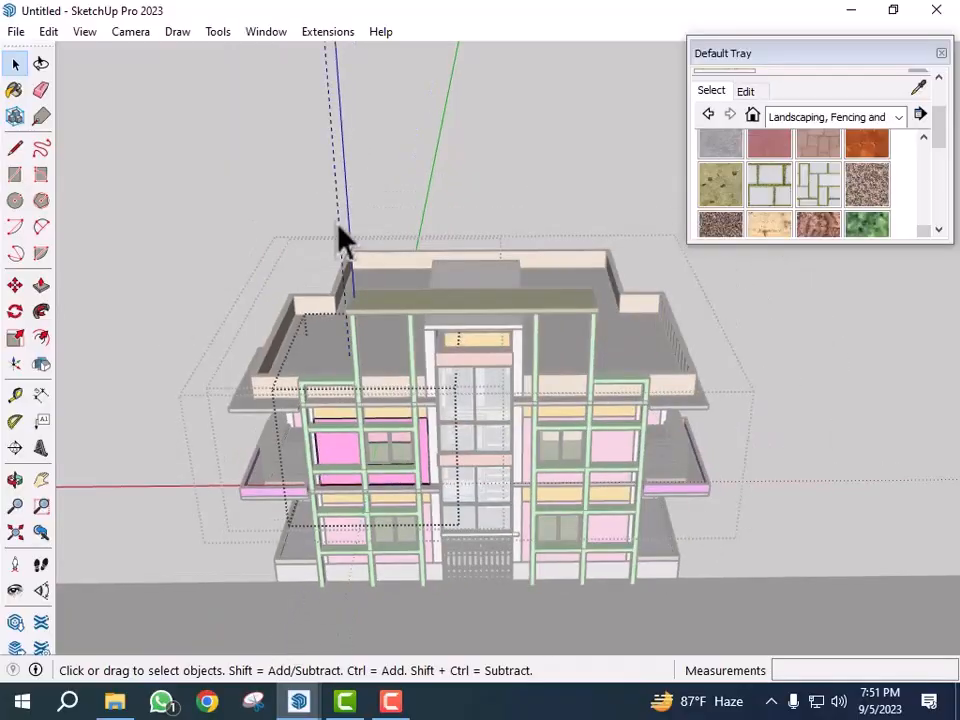
pyautogui.press('Delete')
pyautogui.click(599, 494)
pyautogui.scroll(-3, 560, 500)
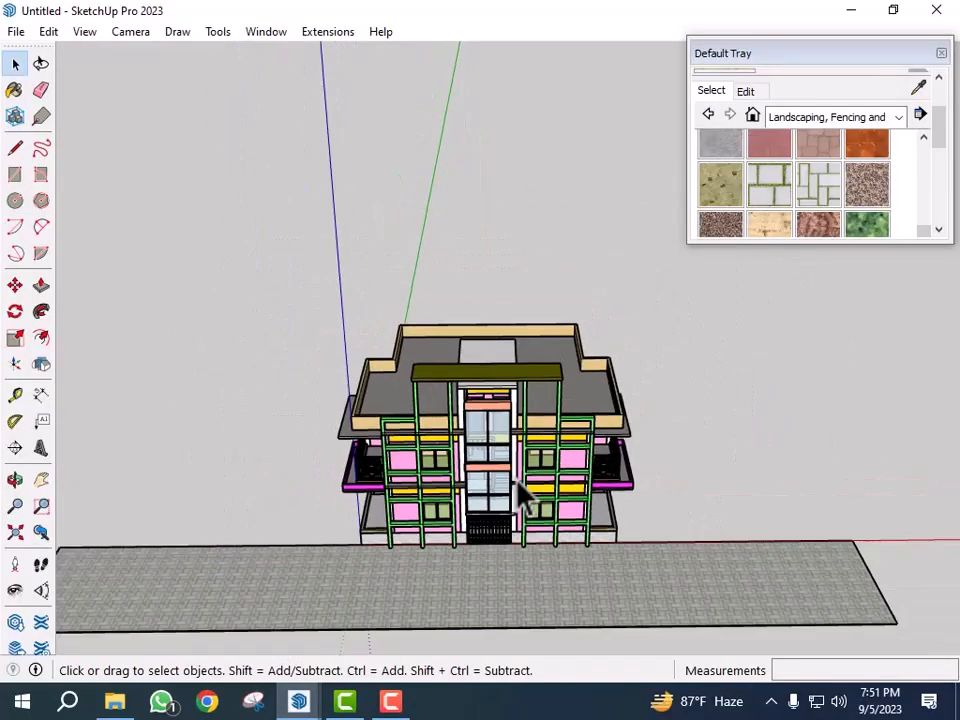
# - Close the Default Tray and orbit around the house to review the model
pyautogui.moveTo(814, 471); pyautogui.dragTo(724, 568, button='middle')
pyautogui.scroll(2, 507, 548)
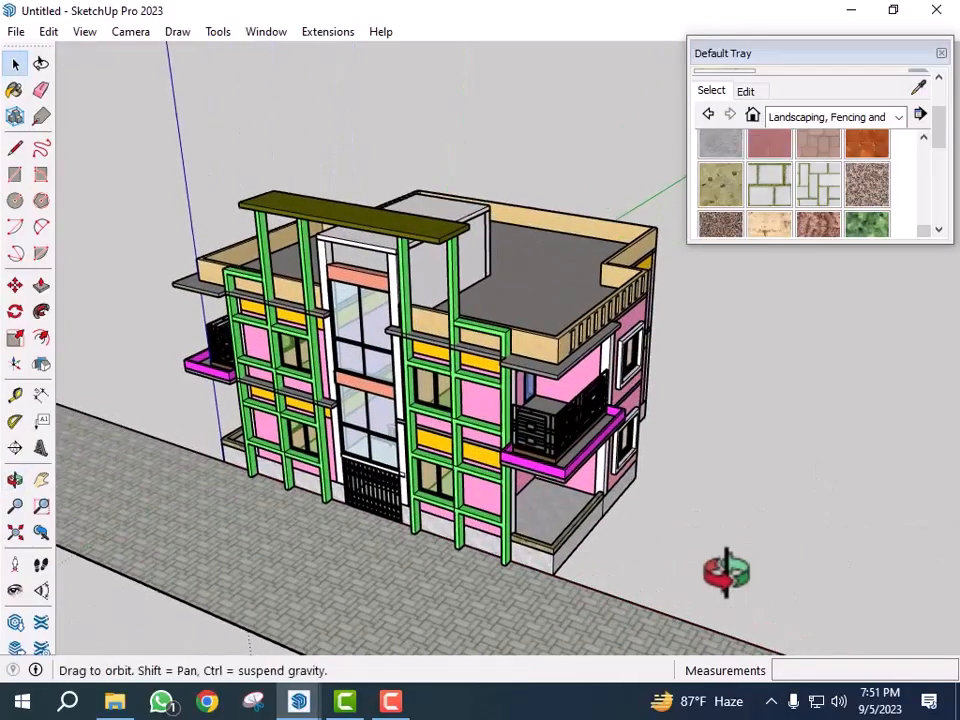
pyautogui.click(940, 54)
pyautogui.scroll(2, 615, 520)
pyautogui.scroll(-5, 718, 505)
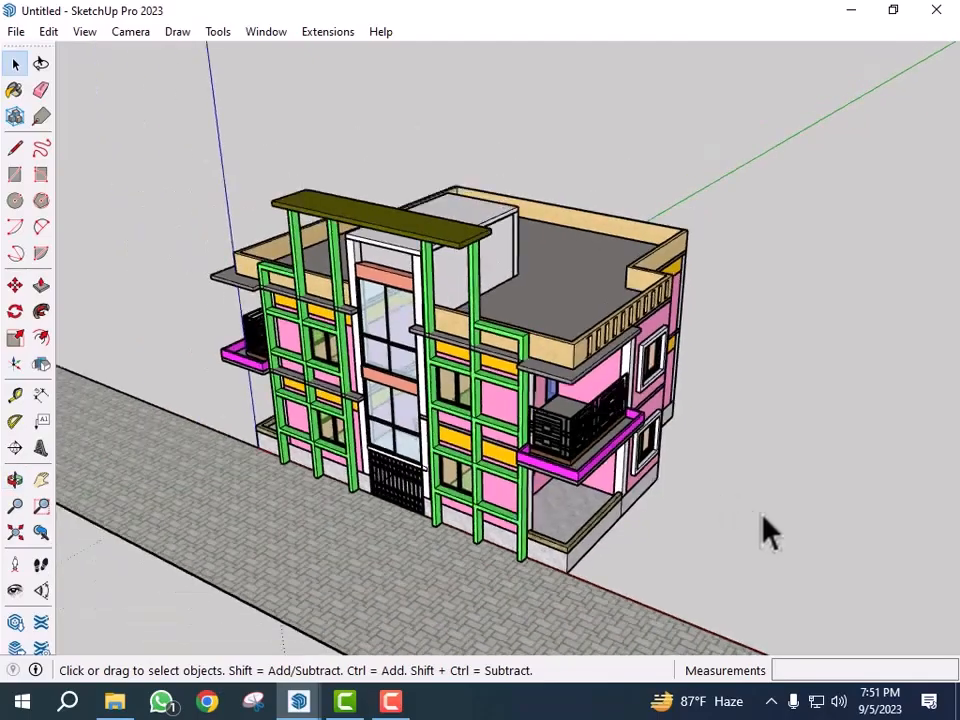
pyautogui.moveTo(819, 336); pyautogui.dragTo(739, 424, button='middle')
pyautogui.scroll(4, 716, 445)
pyautogui.scroll(2, 711, 432)
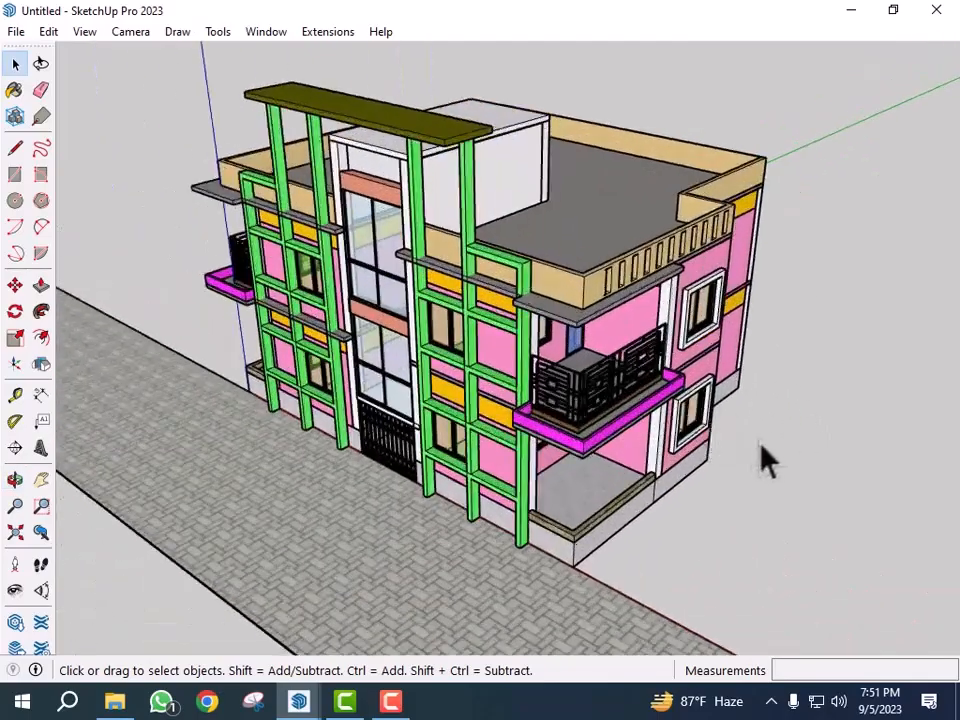
pyautogui.moveTo(540, 435); pyautogui.dragTo(553, 375, button='middle')
pyautogui.scroll(2, 458, 472)
pyautogui.scroll(2, 501, 495)
pyautogui.scroll(4, 669, 289)
pyautogui.scroll(-4, 745, 370)
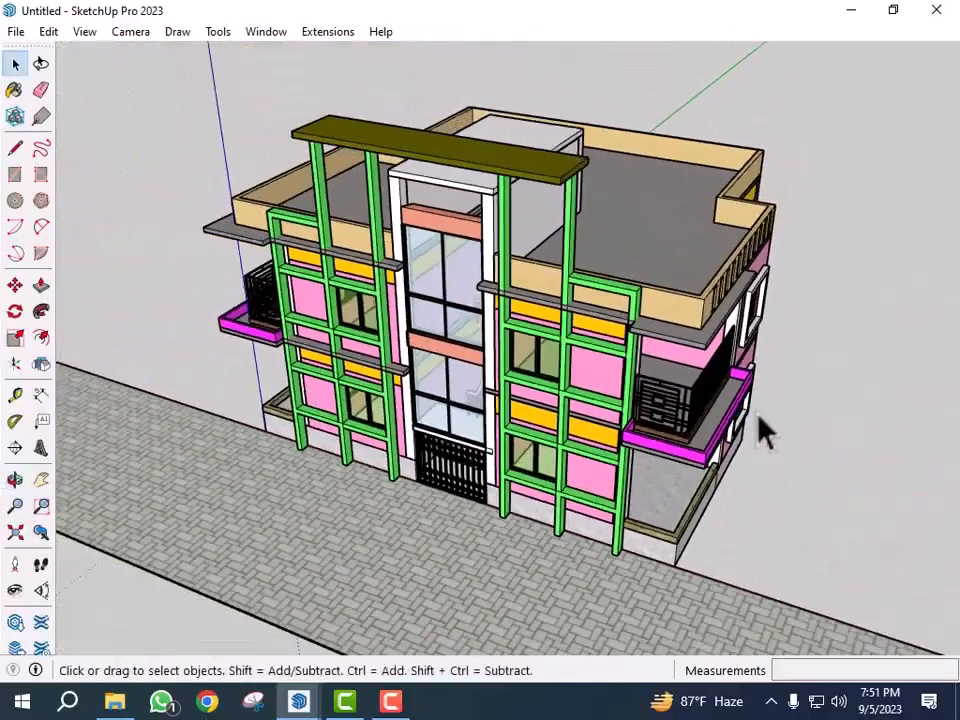
pyautogui.scroll(3, 690, 470)
pyautogui.moveTo(715, 513); pyautogui.dragTo(730, 531, button='middle')
pyautogui.scroll(-2, 743, 532)
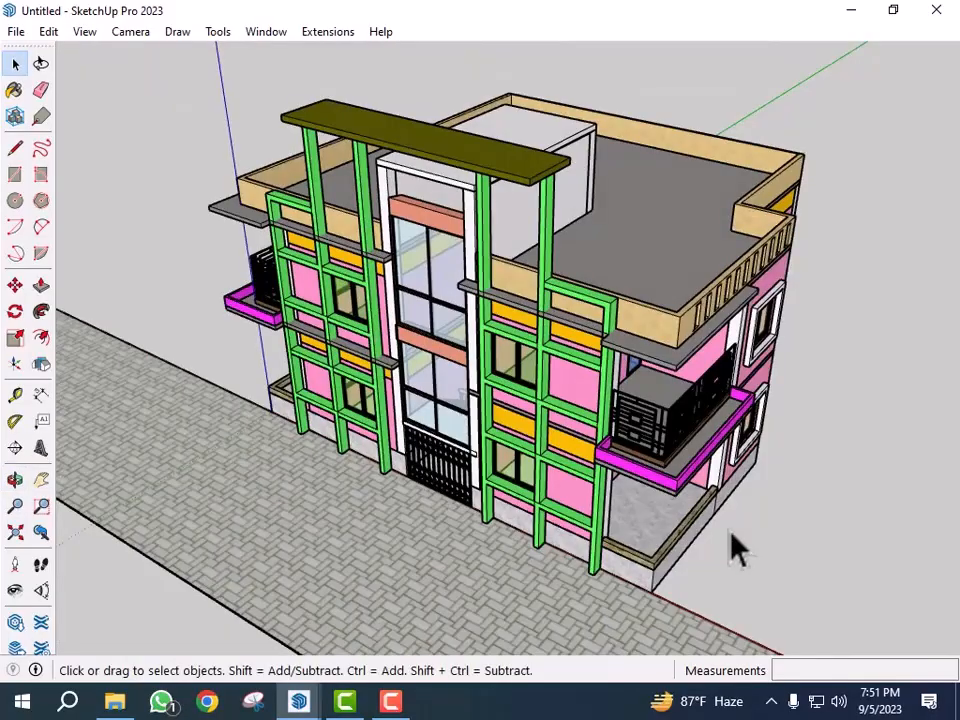
# - Draw a rectangle about 23'6" by 1' spanning the tops of the front green frame columns
pyautogui.click(392, 703)
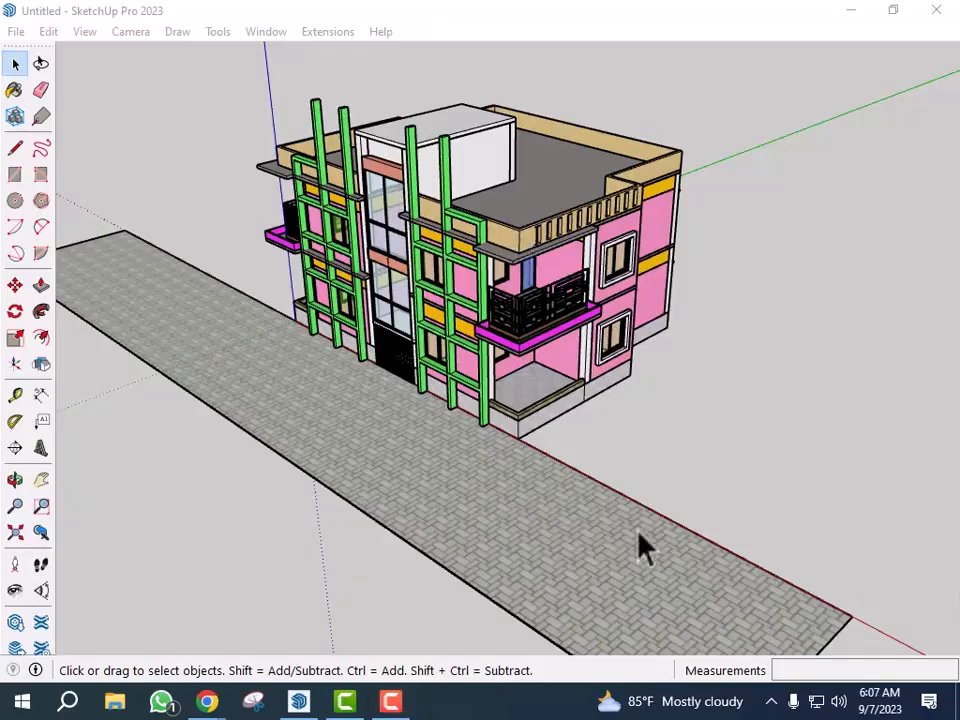
pyautogui.moveTo(636, 546); pyautogui.dragTo(597, 471, button='middle')
pyautogui.scroll(3, 318, 170)
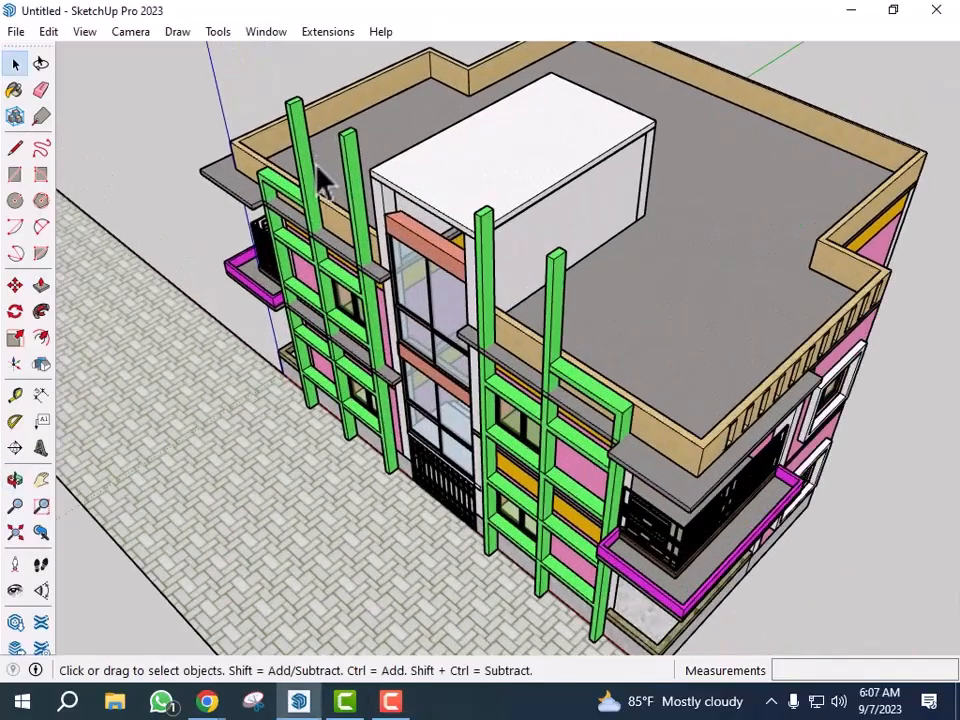
pyautogui.press('r')
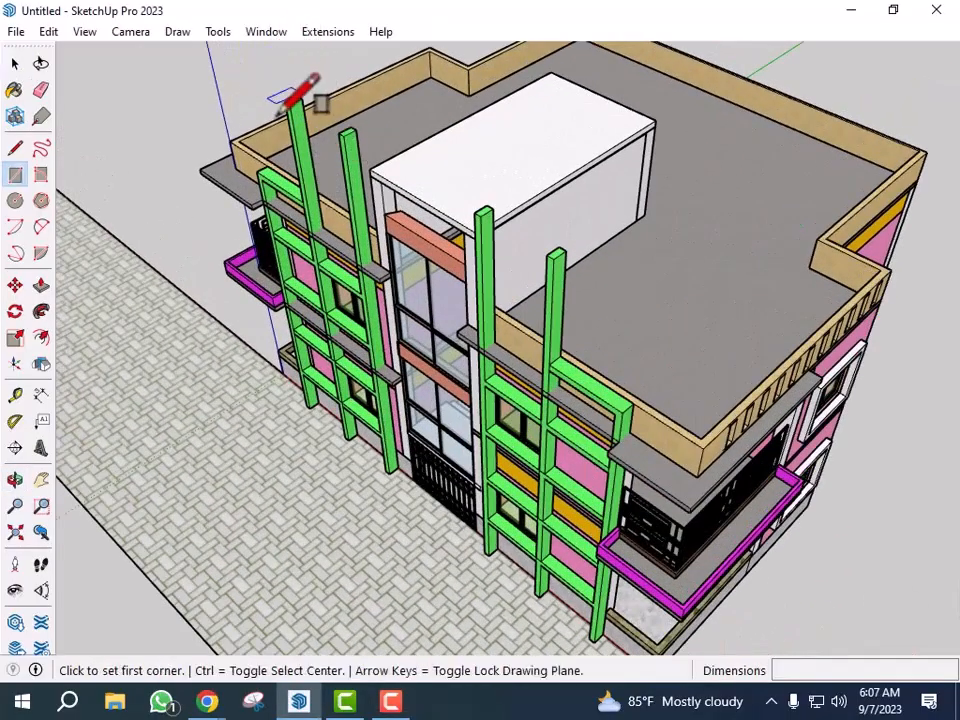
pyautogui.scroll(4, 289, 102)
pyautogui.click(286, 102)
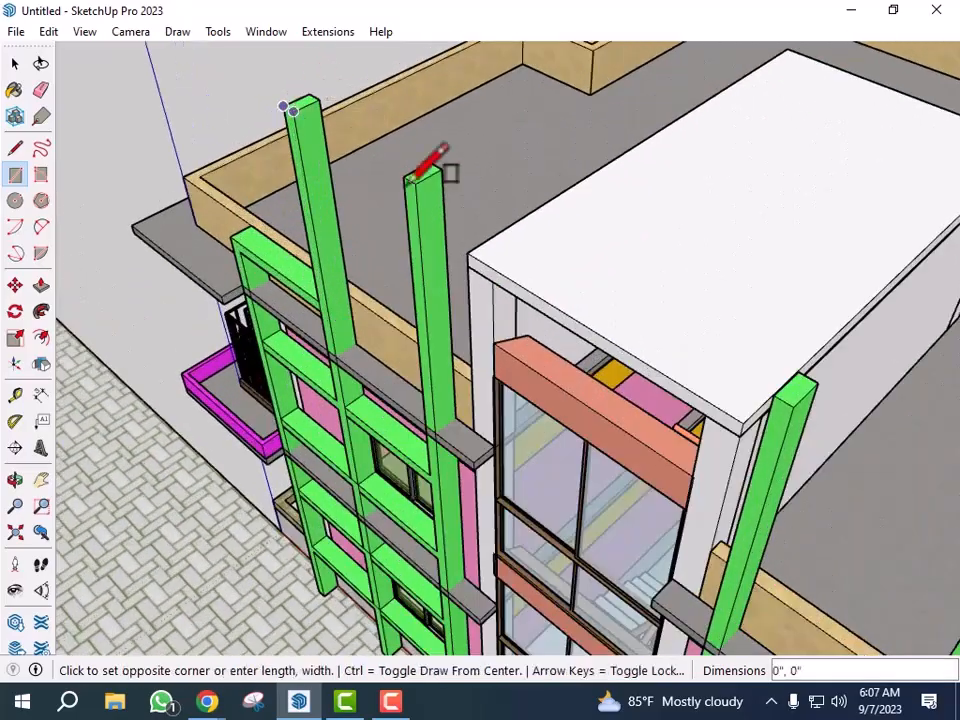
pyautogui.scroll(2, 396, 146)
pyautogui.scroll(-3, 343, 212)
pyautogui.scroll(3, 685, 366)
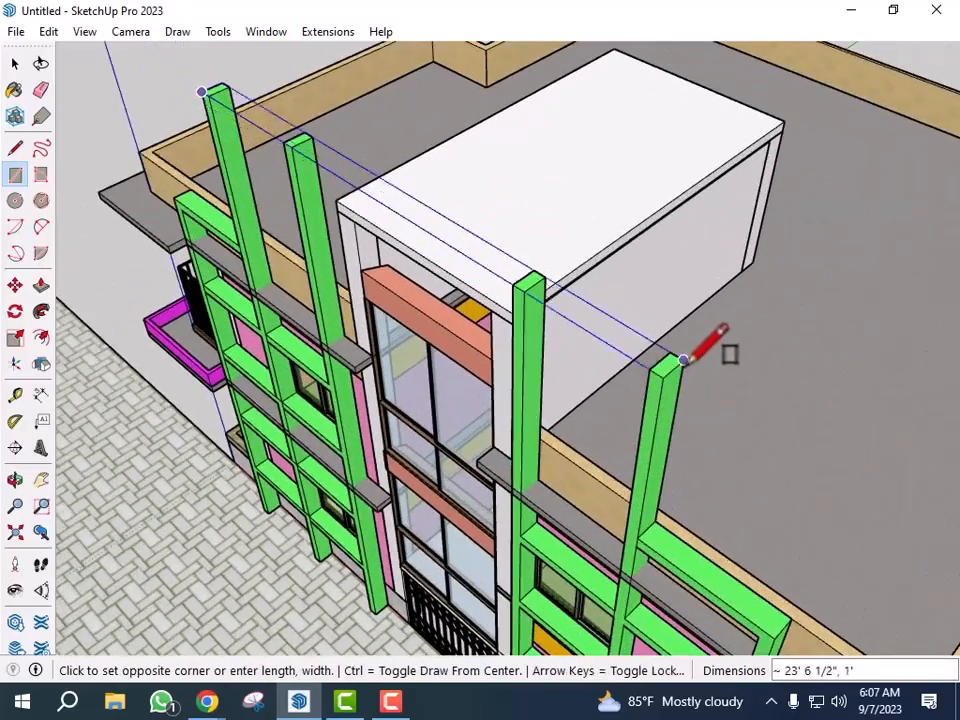
pyautogui.click(682, 359)
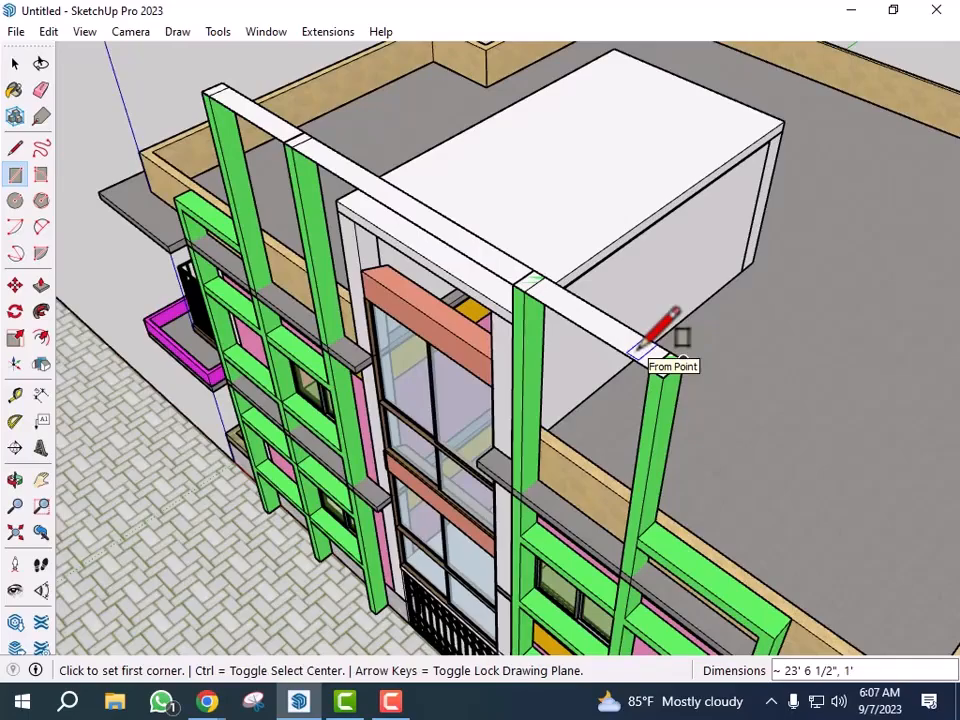
pyautogui.press('p')
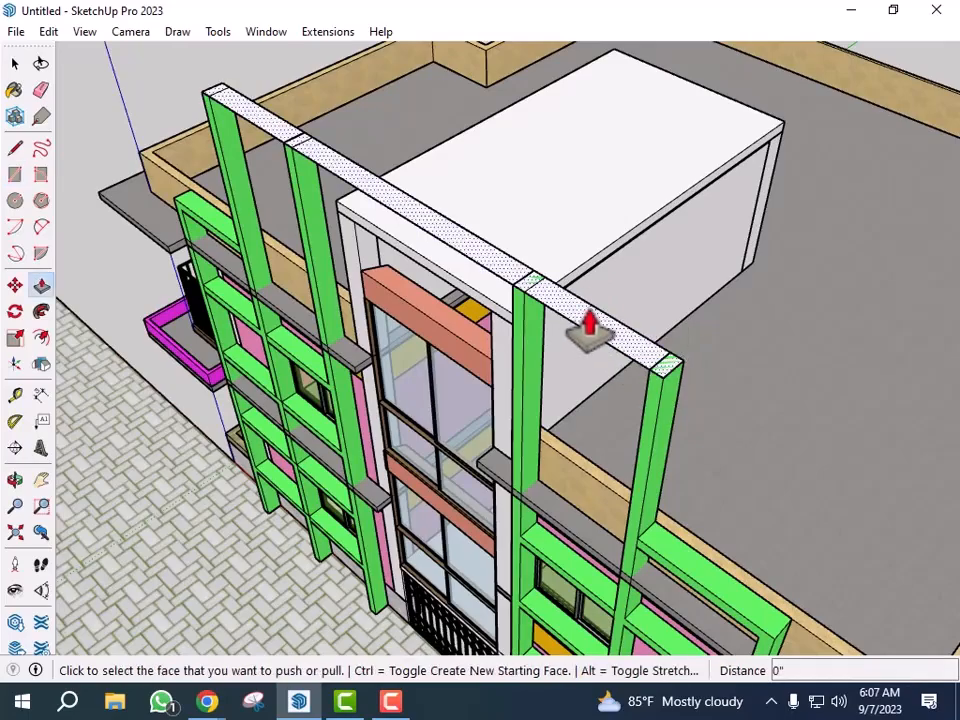
pyautogui.click(583, 326)
pyautogui.click(586, 270)
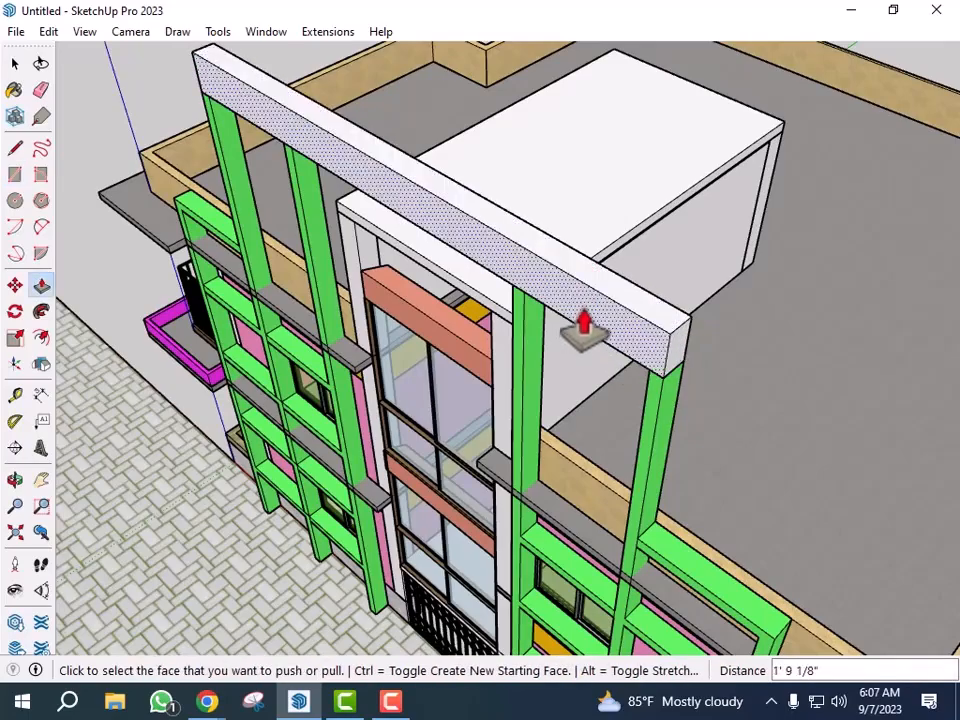
pyautogui.hotkey('ctrl', 'z')
# - Push/pull the rectangle up 5" to form the top beam over the front frame
pyautogui.click(596, 311)
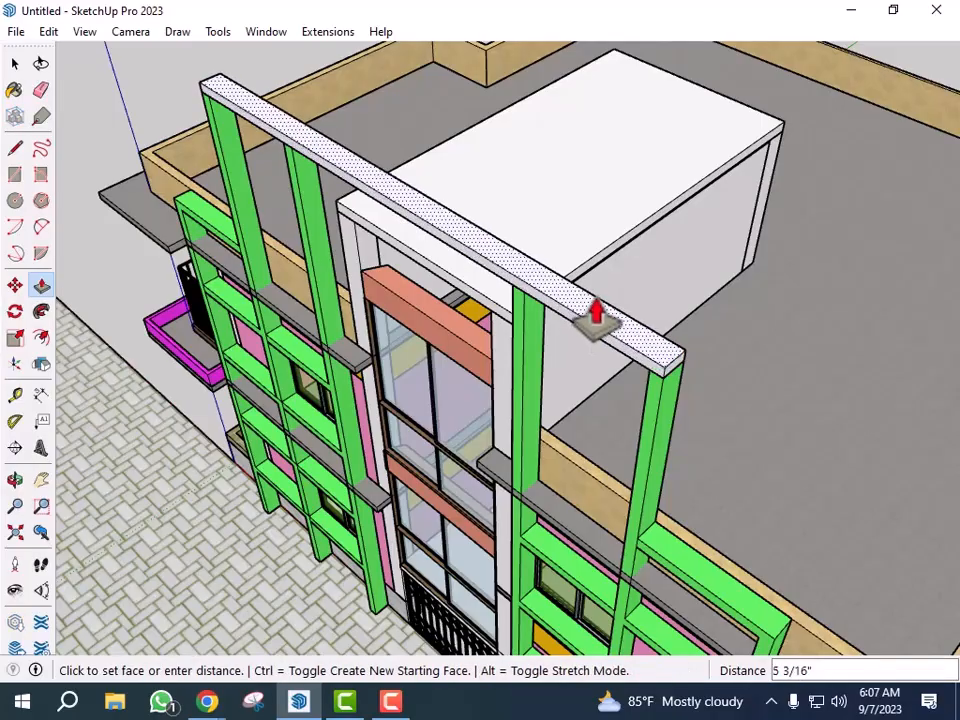
pyautogui.press('Return')
# - Pull the beam's front face outward about 2'6" to widen it
pyautogui.scroll(1, 594, 330)
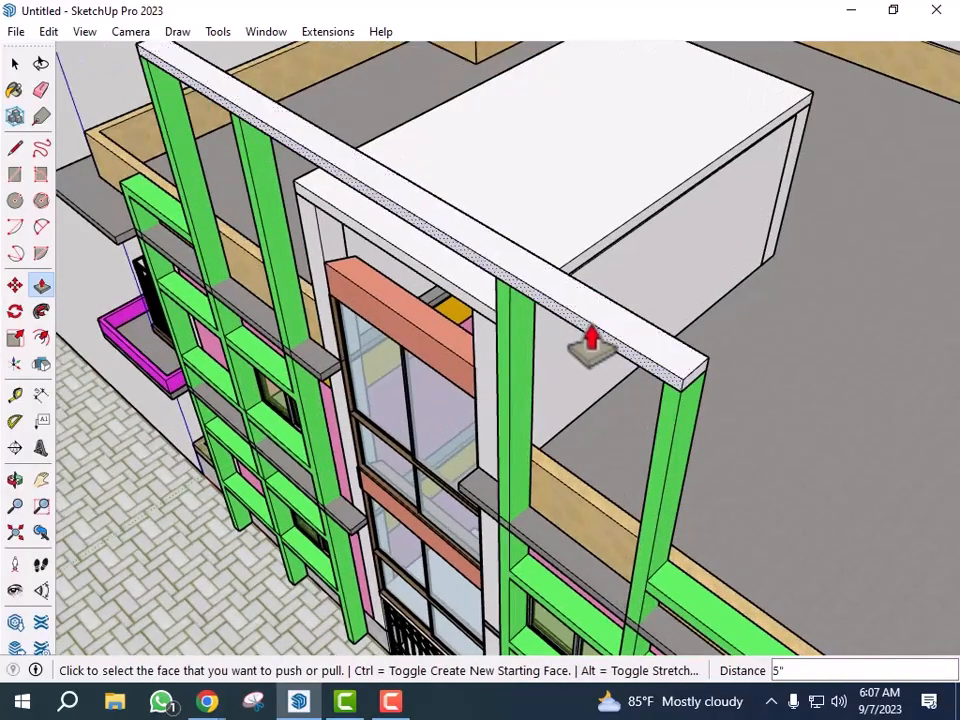
pyautogui.click(597, 339)
pyautogui.click(549, 306)
pyautogui.scroll(-2, 549, 306)
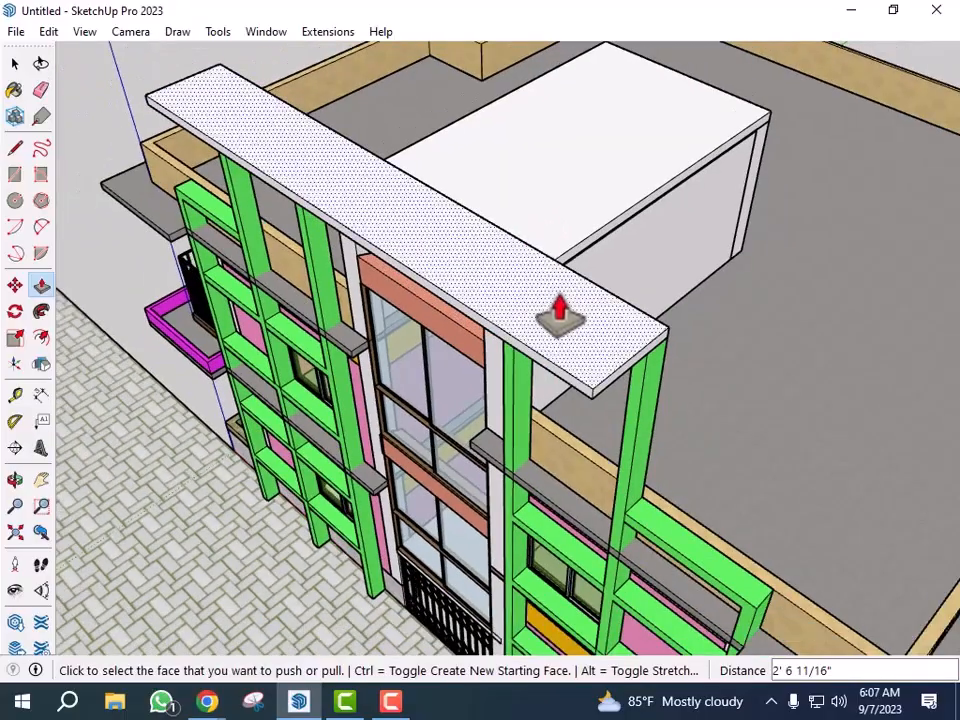
# - Select all of the beam's geometry and make it a group
pyautogui.press('space')
pyautogui.click(578, 348)
pyautogui.tripleClick(572, 332)
pyautogui.rightClick(572, 330)
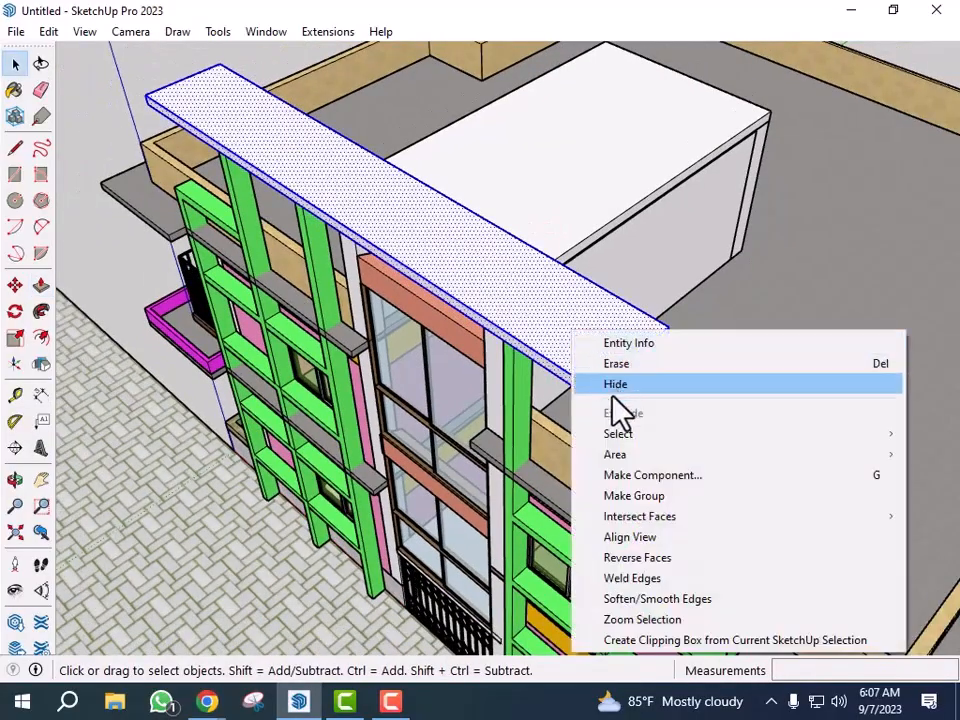
pyautogui.click(651, 492)
pyautogui.scroll(-5, 531, 407)
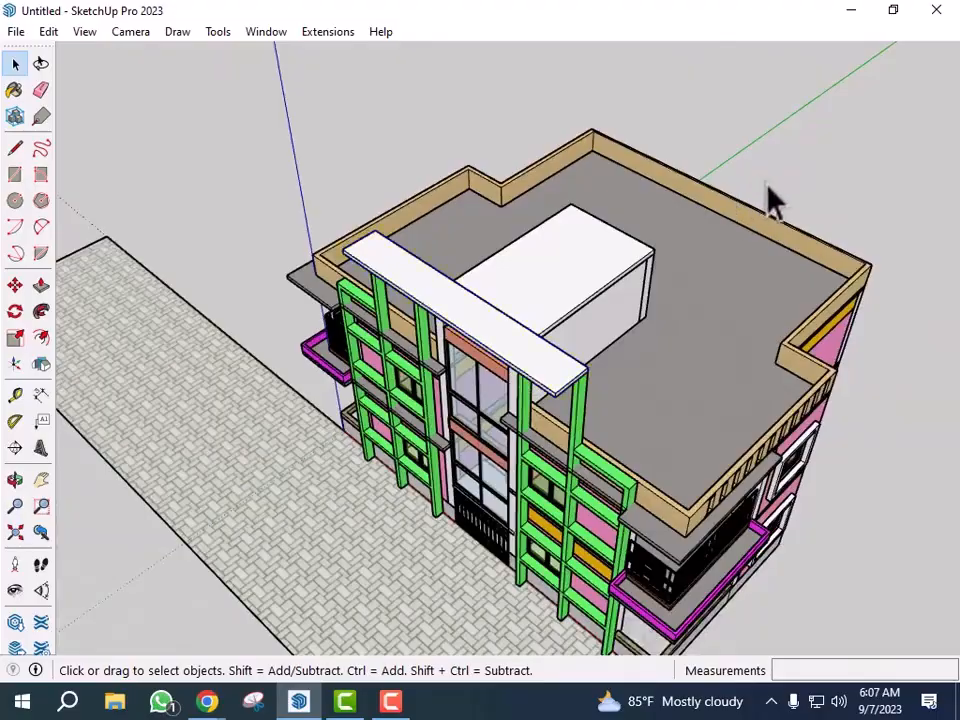
pyautogui.moveTo(770, 200); pyautogui.dragTo(770, 505, button='middle')
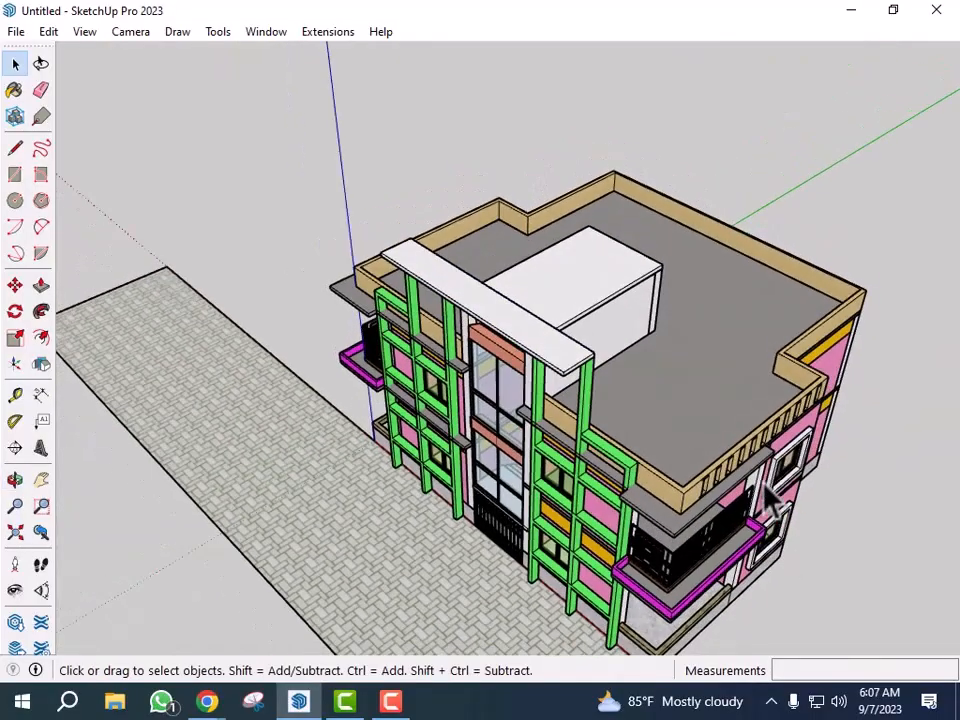
pyautogui.moveTo(686, 456); pyautogui.dragTo(778, 515, button='middle')
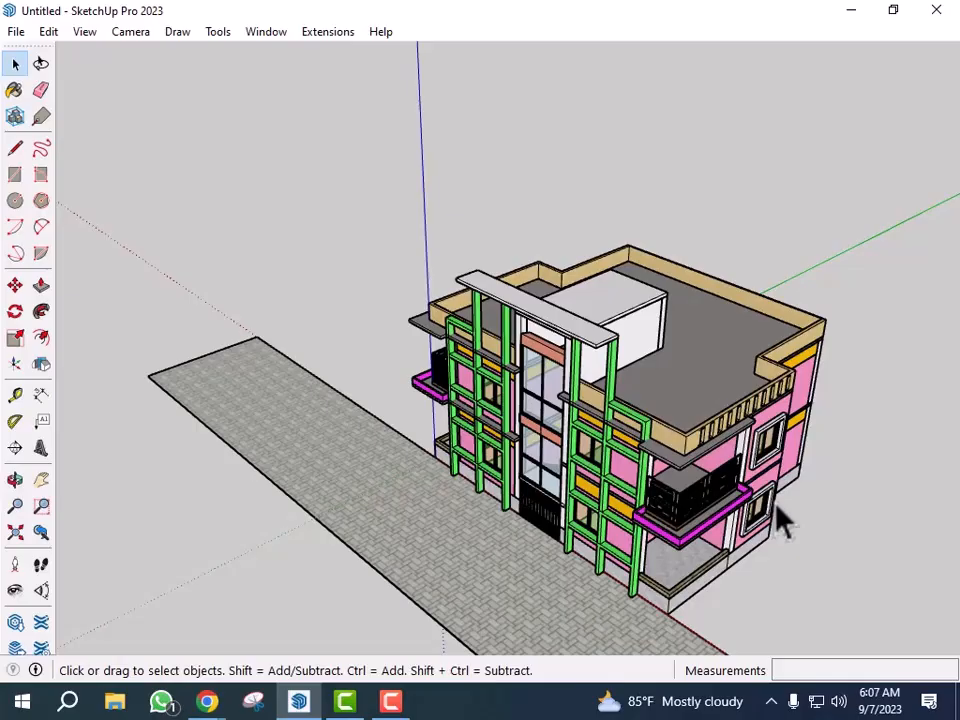
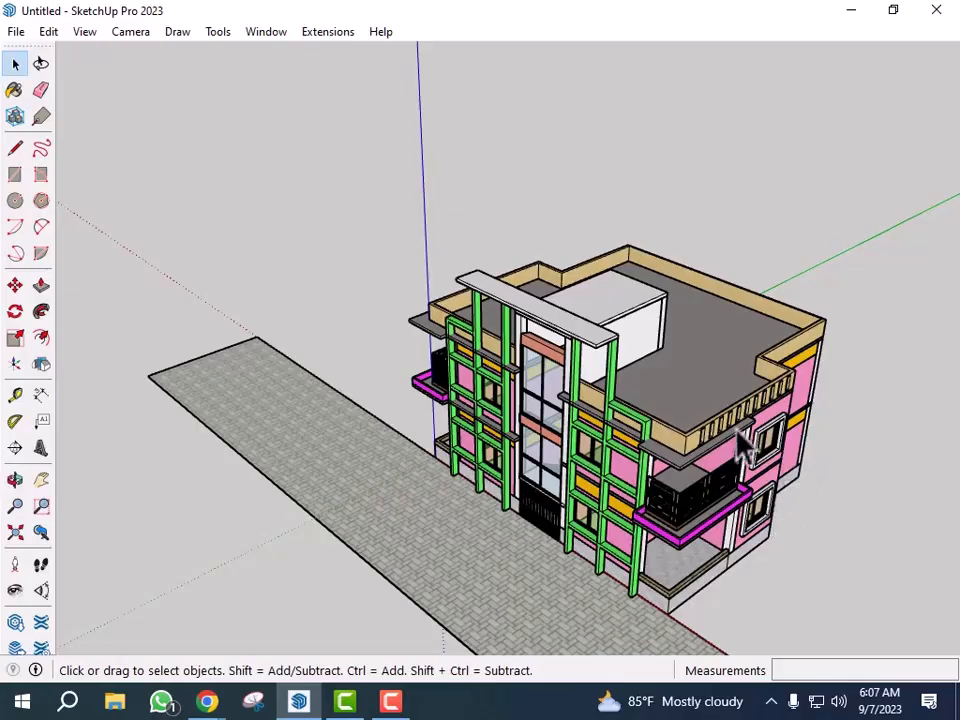
# - Orbit and zoom around the house to inspect the front green frames and the new top beam
pyautogui.scroll(-4, 321, 257)
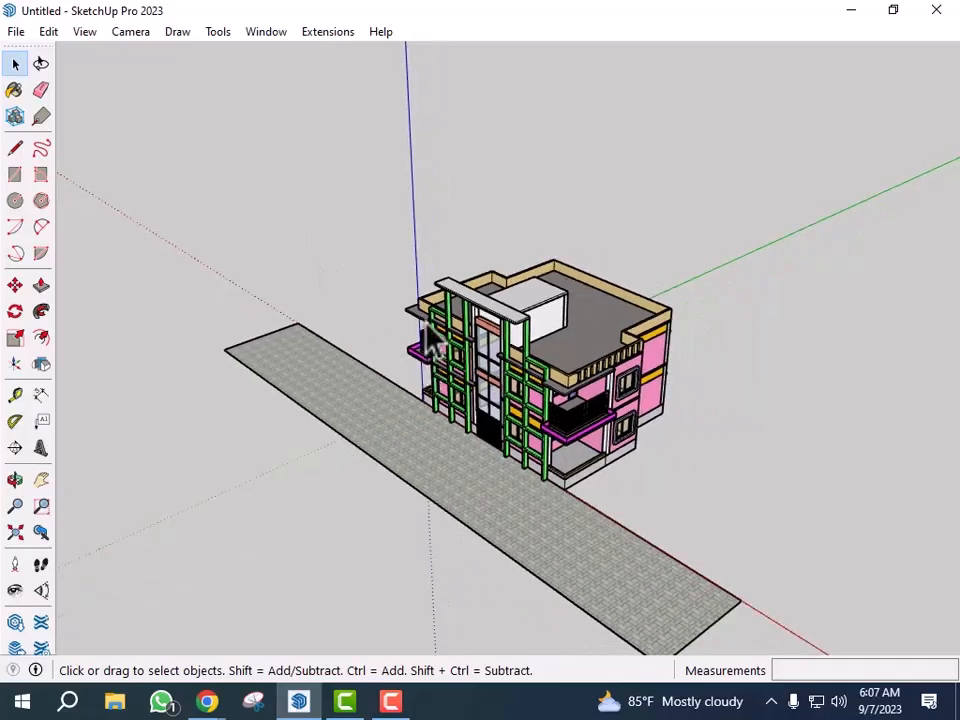
pyautogui.scroll(-2, 392, 364)
pyautogui.moveTo(392, 364); pyautogui.dragTo(634, 444, button='middle')
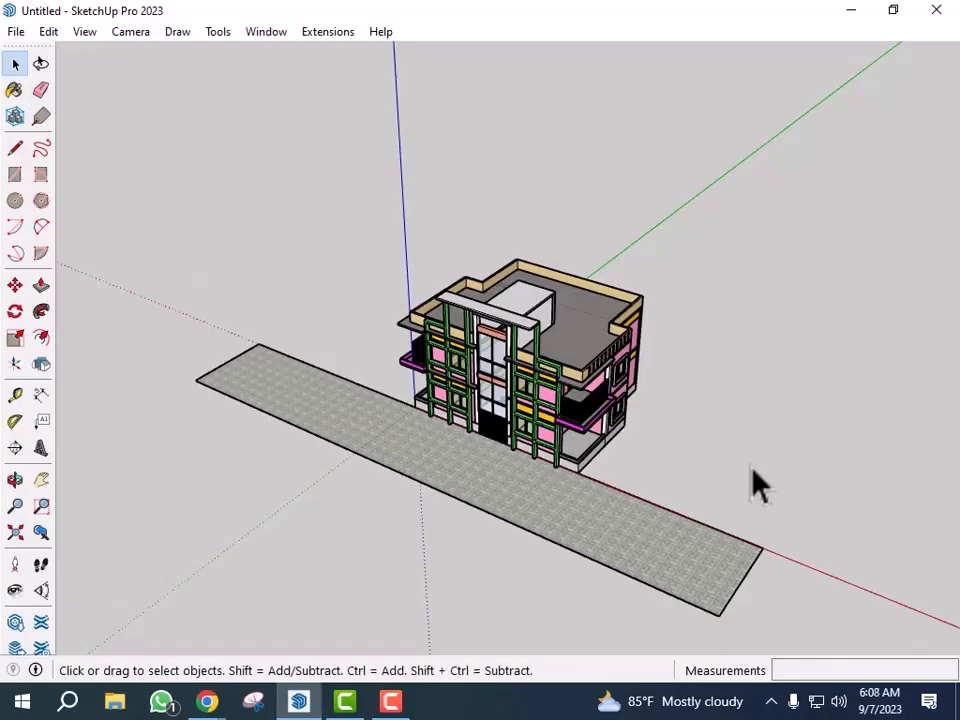
pyautogui.scroll(3, 656, 430)
pyautogui.moveTo(658, 422)
pyautogui.mouseDown(button='middle')
pyautogui.moveTo(724, 395)
pyautogui.moveTo(643, 418)
pyautogui.mouseUp(button='middle')
pyautogui.scroll(-3, 591, 471)
pyautogui.scroll(4, 647, 435)
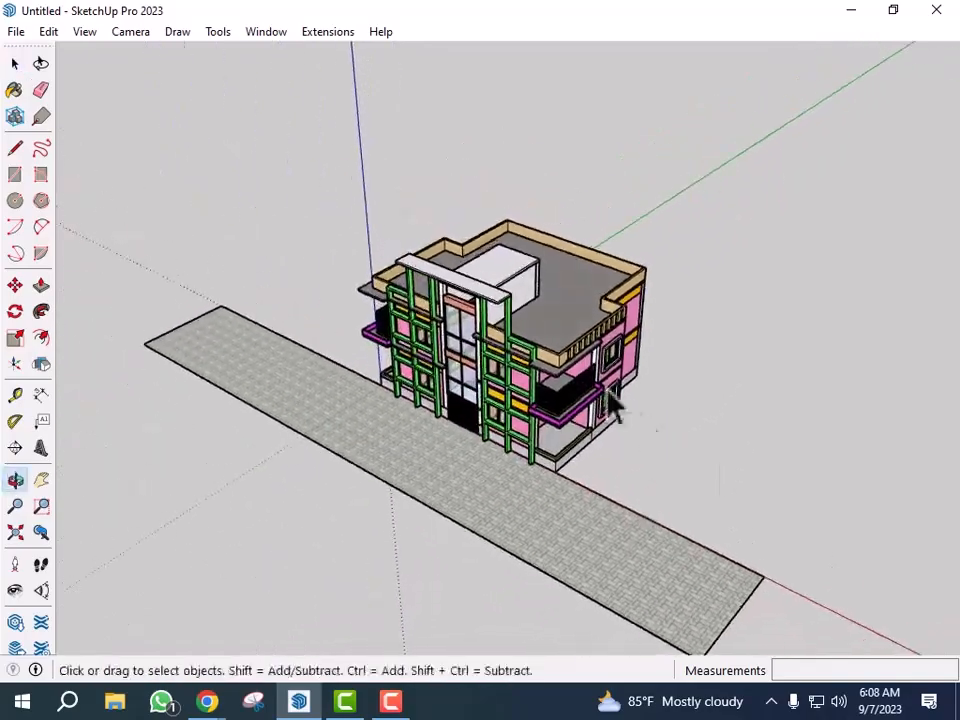
pyautogui.moveTo(460, 280); pyautogui.dragTo(536, 274, button='middle')
pyautogui.scroll(-4, 609, 321)
pyautogui.scroll(2, 757, 425)
pyautogui.moveTo(757, 425); pyautogui.dragTo(664, 411, button='middle')
pyautogui.scroll(5, 505, 348)
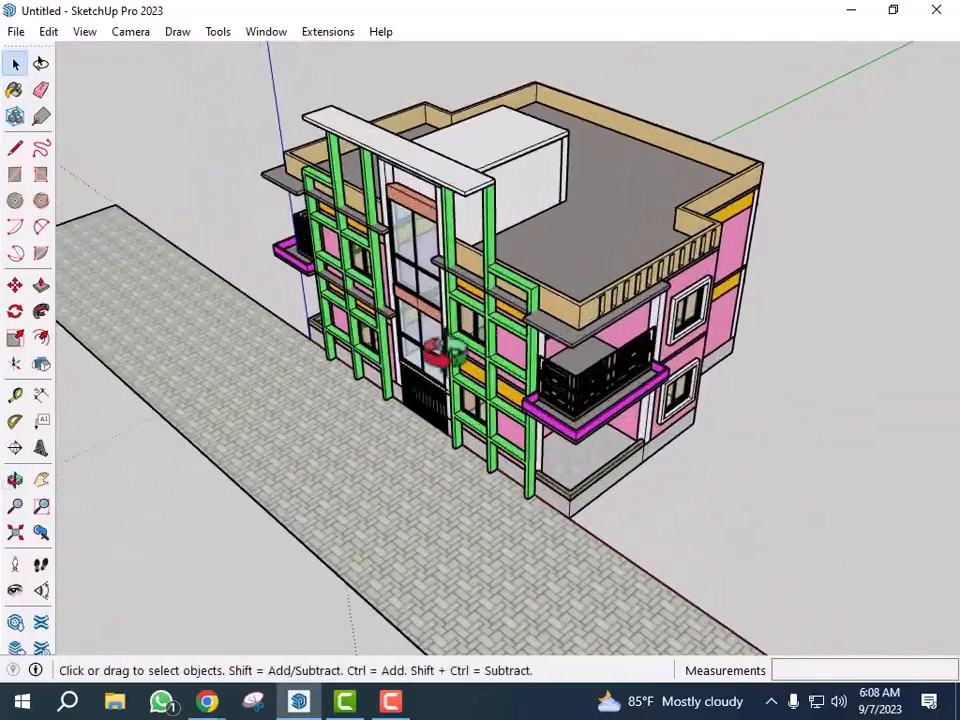
pyautogui.scroll(-3, 734, 407)
pyautogui.moveTo(734, 407); pyautogui.dragTo(695, 428, button='middle')
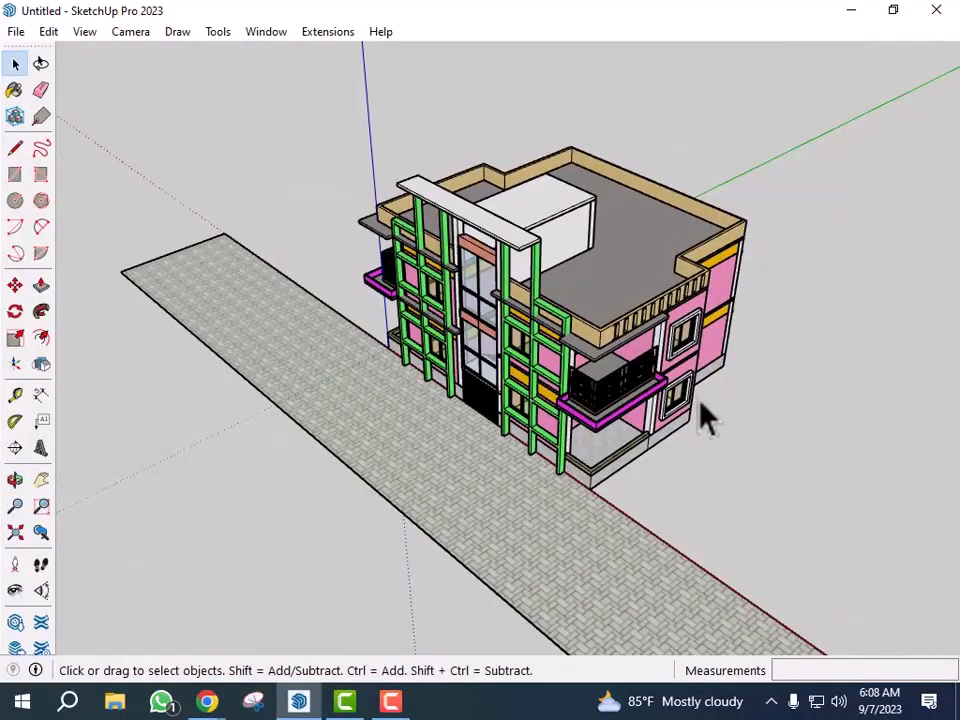
pyautogui.scroll(2, 440, 280)
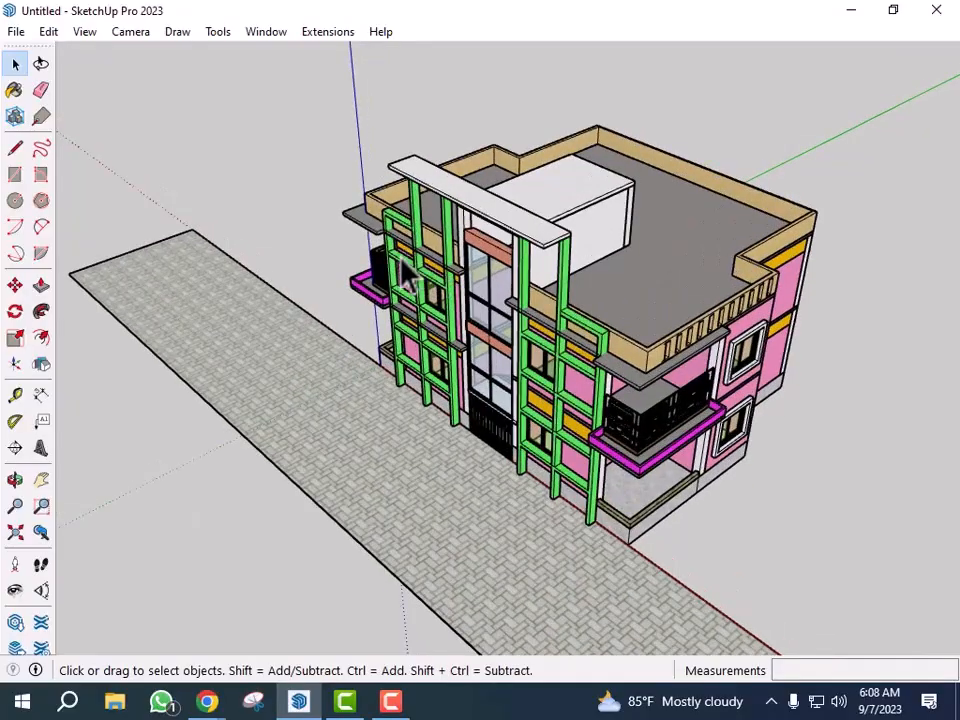
pyautogui.scroll(-3, 408, 273)
pyautogui.moveTo(560, 320); pyautogui.dragTo(620, 330, button='middle')
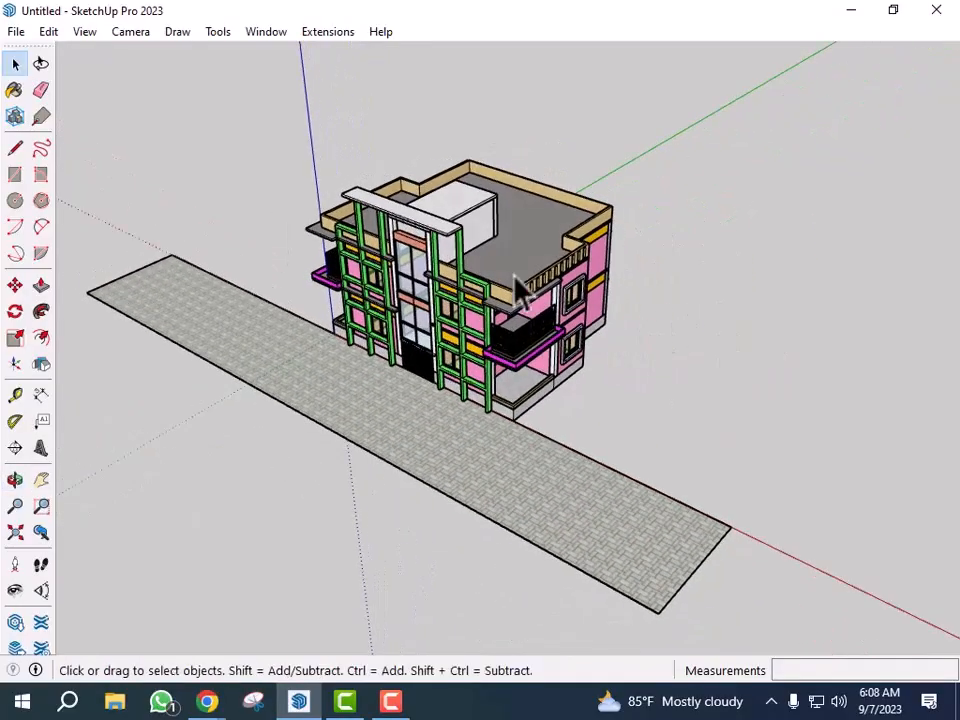
pyautogui.scroll(3, 425, 290)
pyautogui.moveTo(573, 298); pyautogui.dragTo(504, 286, button='middle')
pyautogui.scroll(-3, 571, 293)
pyautogui.moveTo(489, 359); pyautogui.dragTo(690, 389, button='middle')
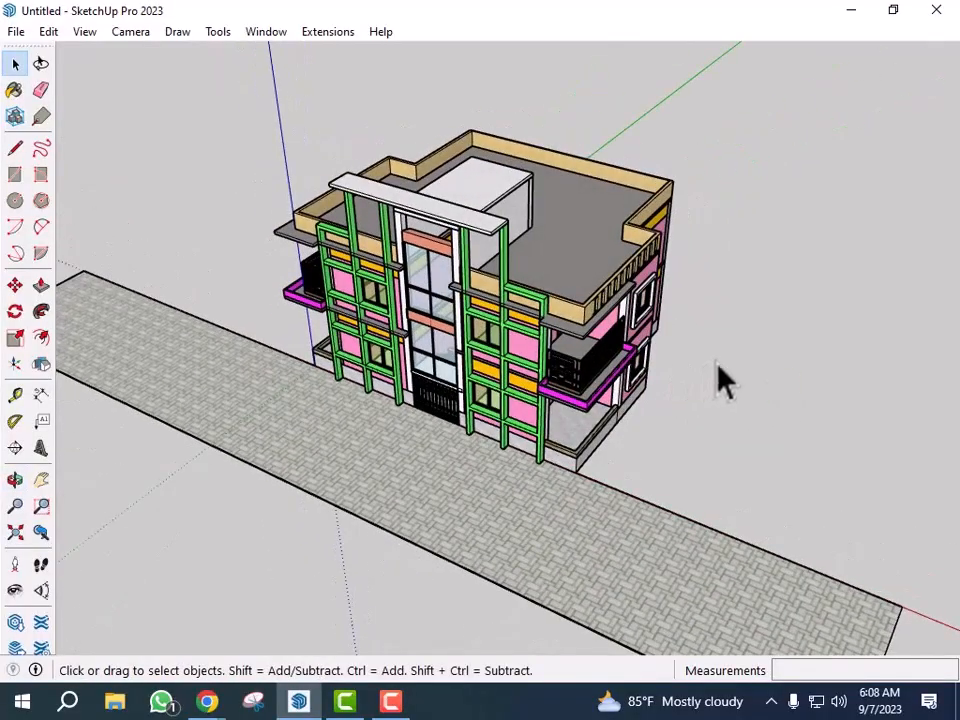
pyautogui.scroll(3, 497, 241)
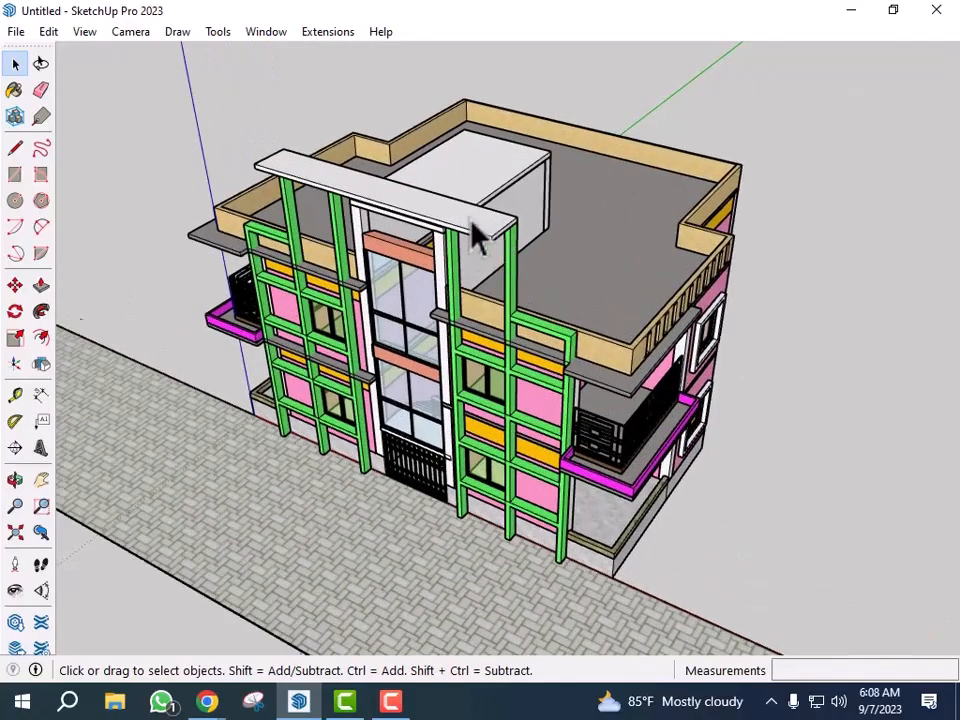
pyautogui.scroll(-3, 490, 240)
pyautogui.moveTo(655, 395); pyautogui.dragTo(675, 418, button='middle')
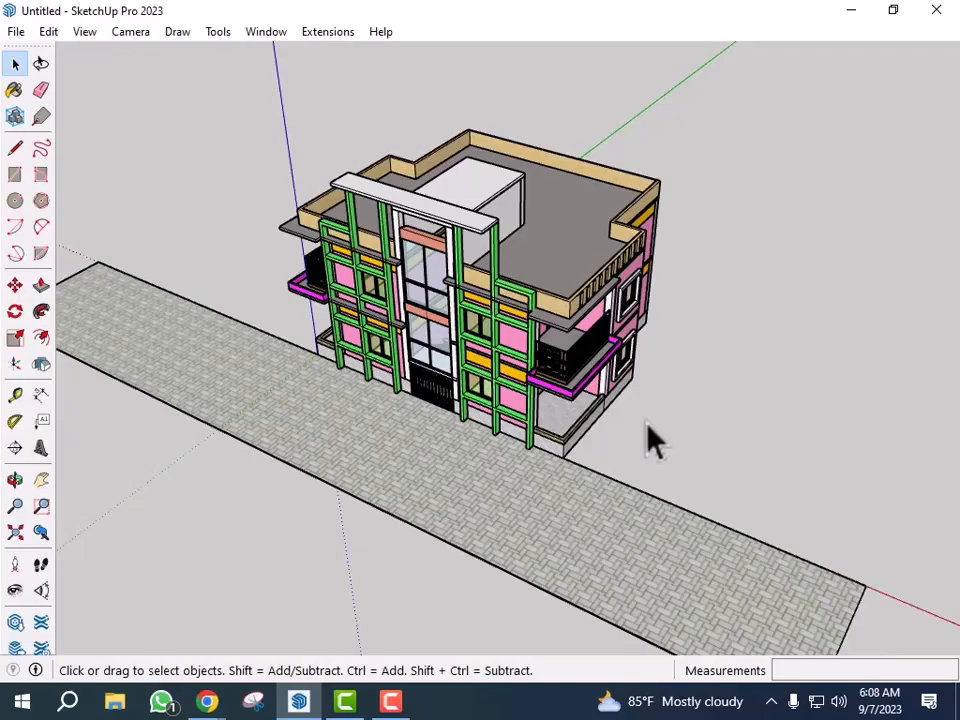
pyautogui.scroll(4, 489, 261)
pyautogui.scroll(-5, 495, 265)
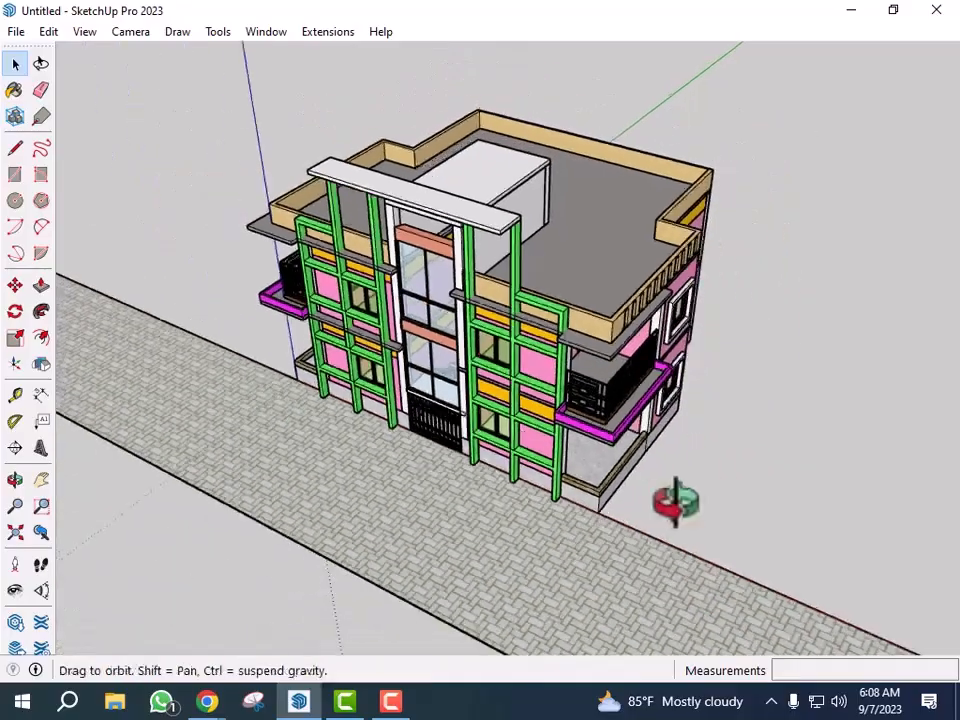
pyautogui.moveTo(673, 501); pyautogui.dragTo(724, 467, button='middle')
pyautogui.scroll(5, 280, 150)
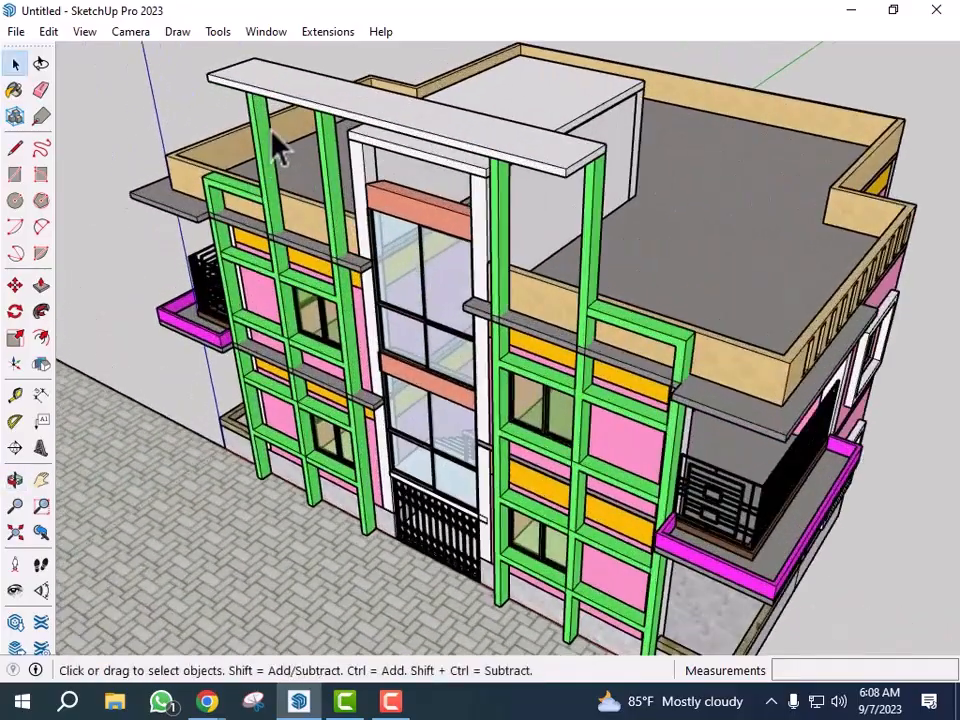
pyautogui.moveTo(280, 148); pyautogui.dragTo(274, 167, button='middle')
pyautogui.scroll(-6, 407, 150)
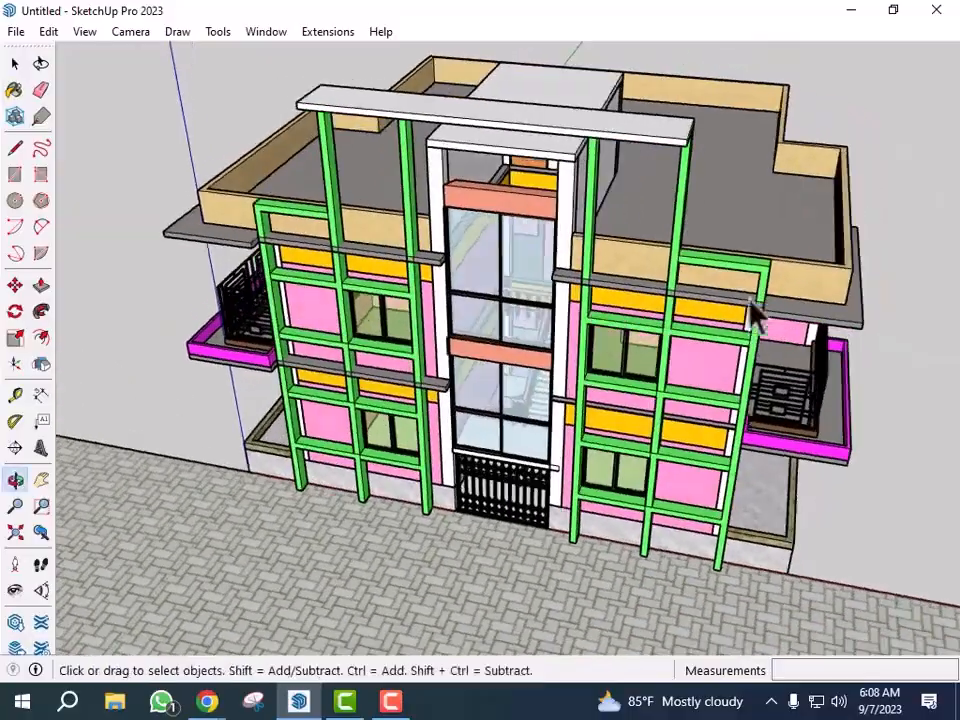
pyautogui.moveTo(808, 365); pyautogui.dragTo(580, 400, button='middle')
pyautogui.scroll(4, 551, 340)
pyautogui.moveTo(530, 322); pyautogui.dragTo(557, 350, button='middle')
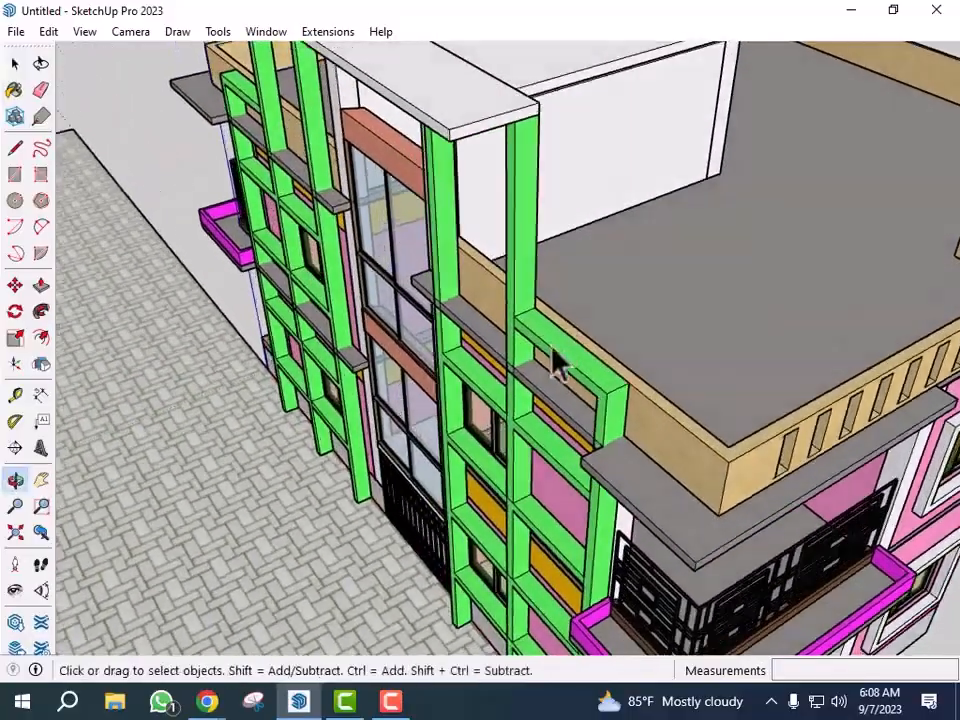
pyautogui.scroll(-3, 462, 350)
pyautogui.moveTo(441, 394); pyautogui.dragTo(606, 386, button='middle')
pyautogui.scroll(3, 332, 317)
# - Delete both front green frames and the top beam from the facade
pyautogui.moveTo(456, 326); pyautogui.dragTo(429, 317, button='middle')
pyautogui.scroll(-3, 561, 311)
pyautogui.scroll(1, 560, 280)
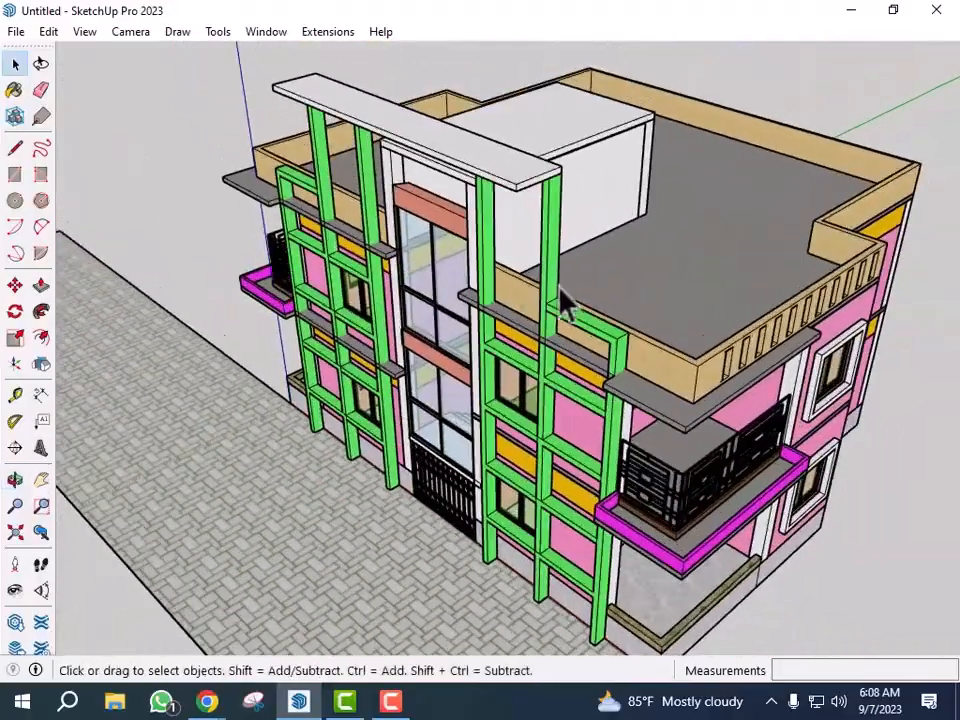
pyautogui.press('Delete')
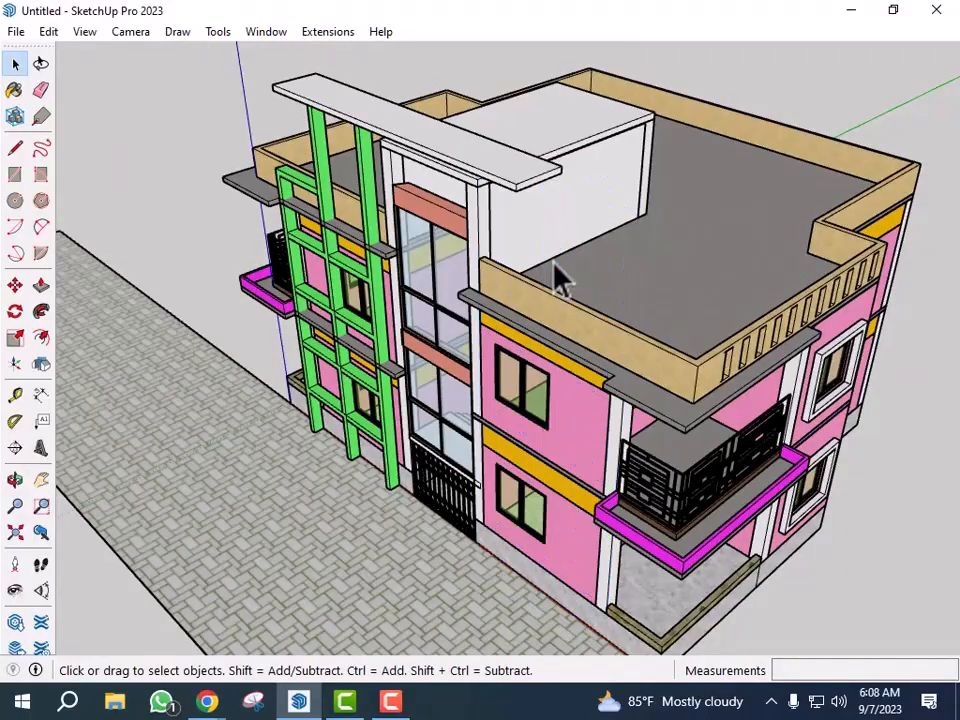
pyautogui.click(372, 205)
pyautogui.press('Delete')
pyautogui.click(375, 146)
pyautogui.press('Delete')
# - Open the side sunshade above the balcony and push/pull its edge face outward to widen it
pyautogui.moveTo(407, 208); pyautogui.dragTo(478, 262, button='middle')
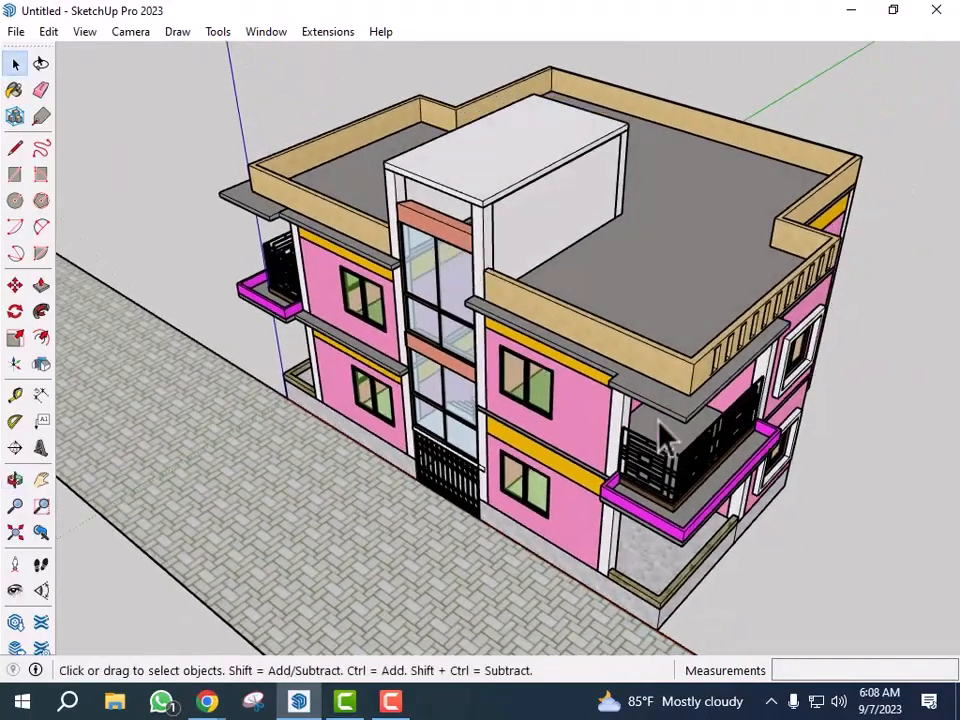
pyautogui.scroll(2, 730, 429)
pyautogui.moveTo(729, 429); pyautogui.dragTo(681, 386, button='middle')
pyautogui.scroll(2, 697, 312)
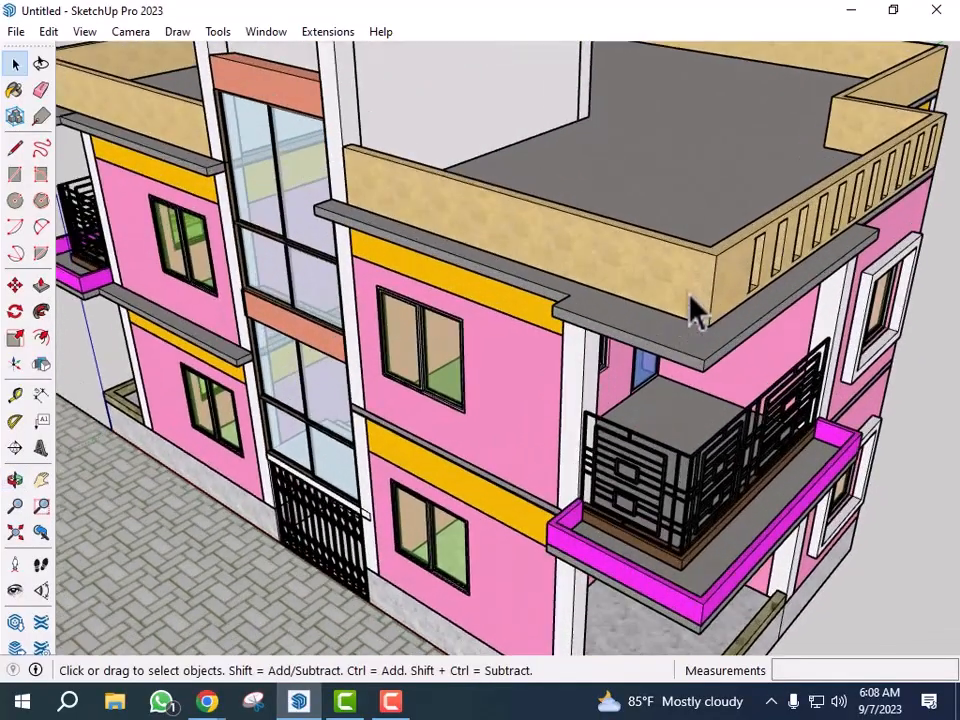
pyautogui.scroll(5, 697, 312)
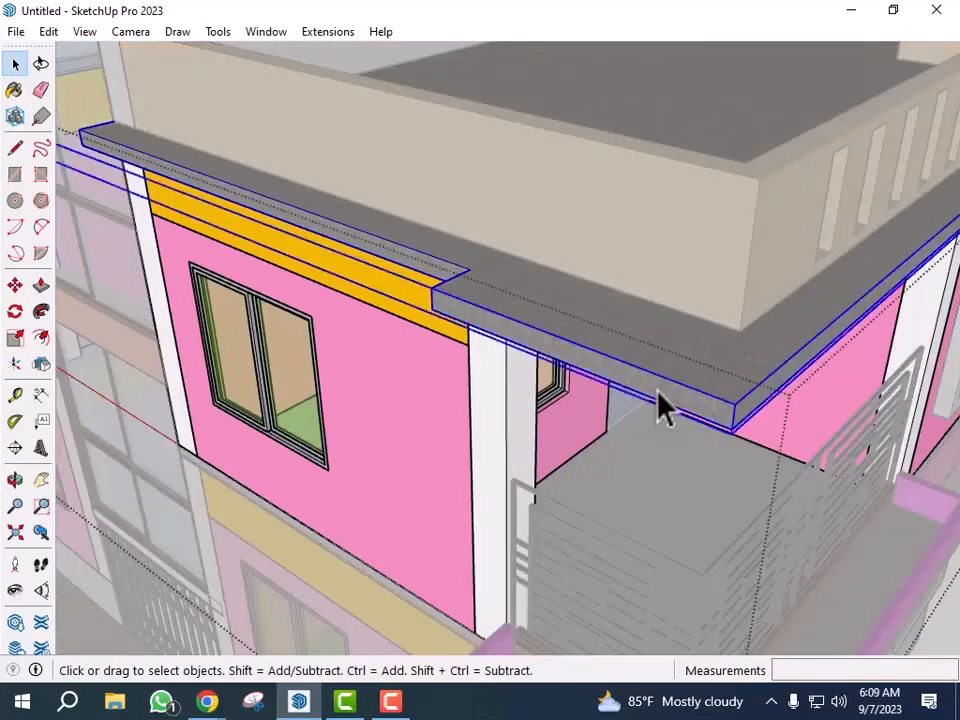
pyautogui.doubleClick(660, 408)
pyautogui.click(645, 397)
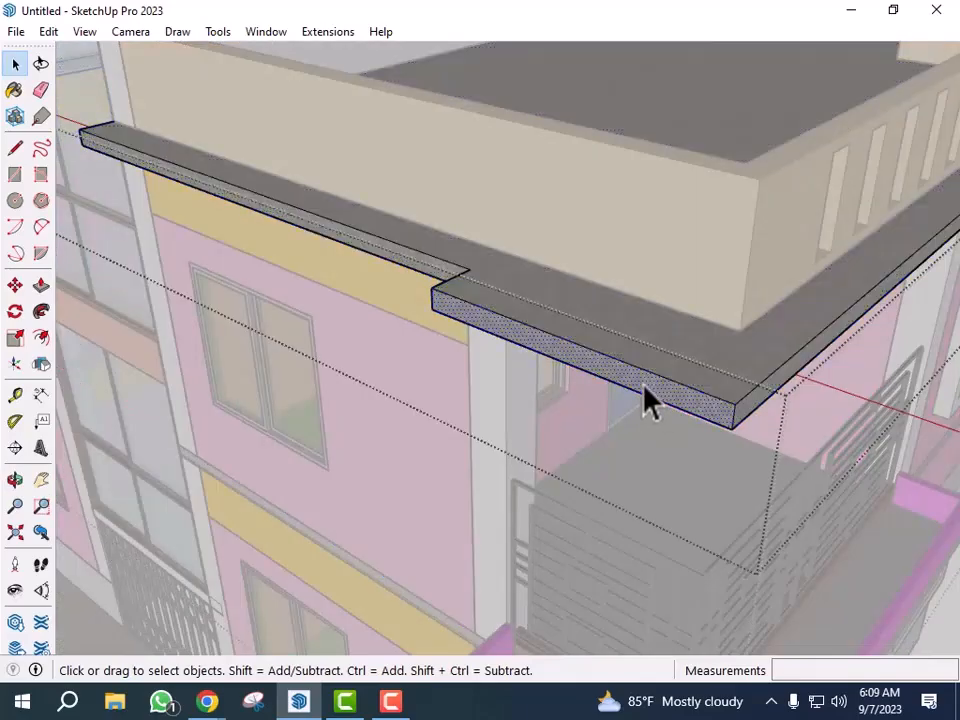
pyautogui.press('p')
pyautogui.click(639, 392)
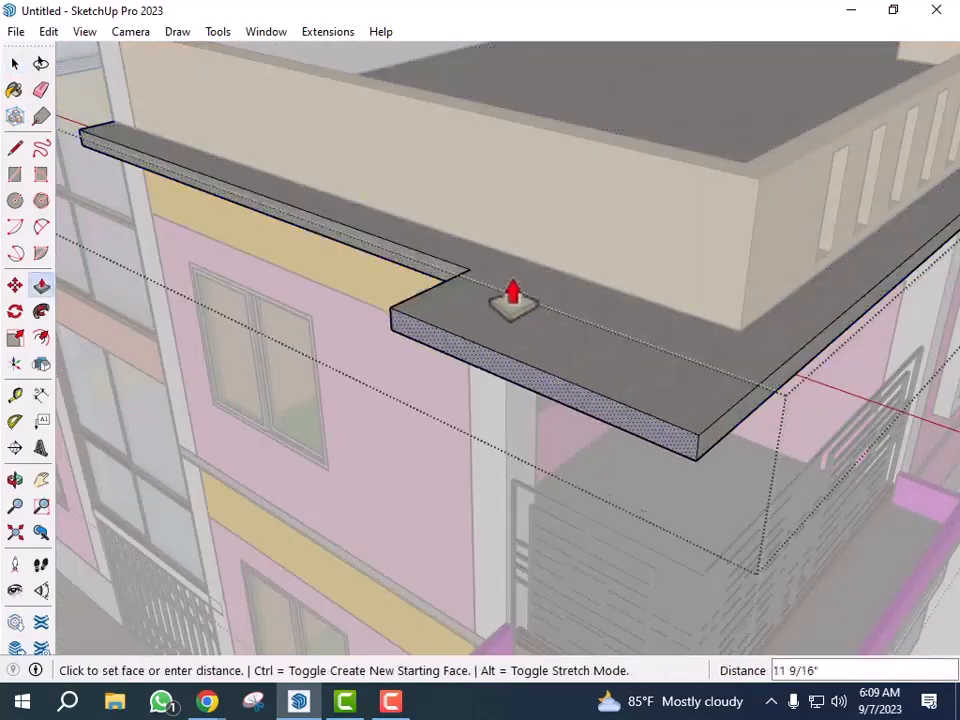
pyautogui.click(469, 281)
pyautogui.scroll(-5, 405, 369)
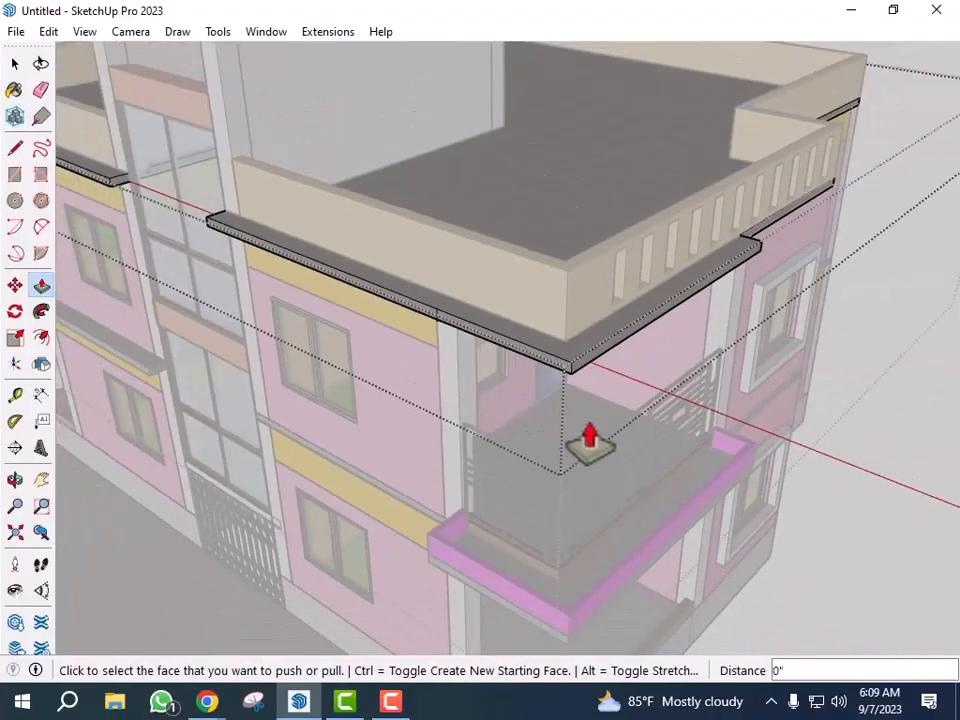
pyautogui.press('space')
# - Open the sunshade above the rear side window and pull its edge face outward to deepen it
pyautogui.scroll(-4, 473, 393)
pyautogui.click(798, 456)
pyautogui.moveTo(825, 475); pyautogui.dragTo(636, 506, button='middle')
pyautogui.scroll(4, 371, 332)
pyautogui.scroll(1, 400, 325)
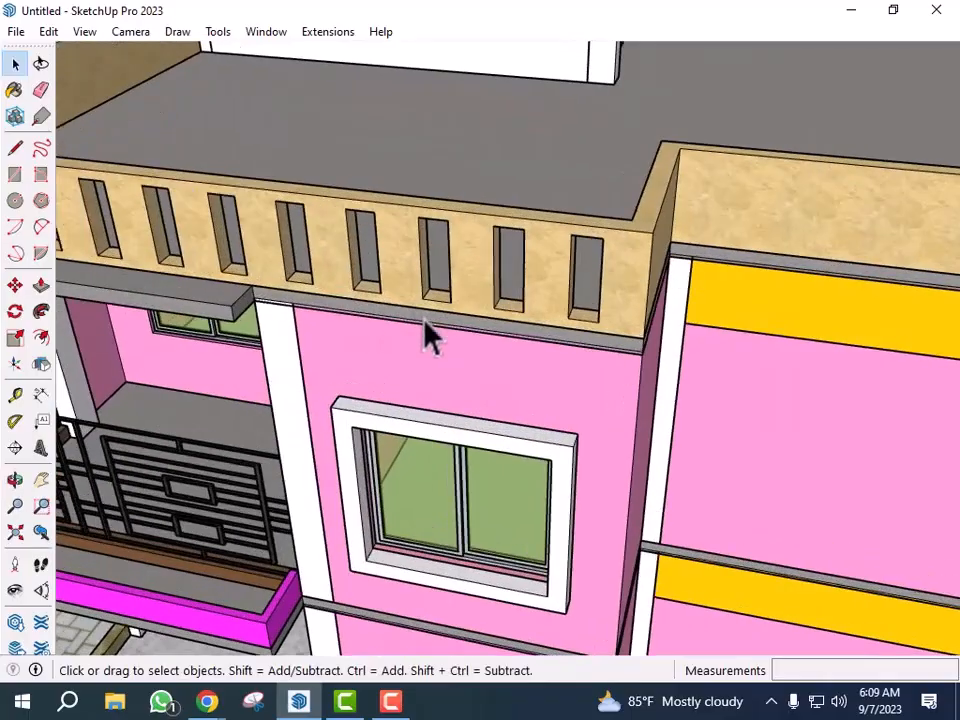
pyautogui.doubleClick(426, 332)
pyautogui.click(422, 335)
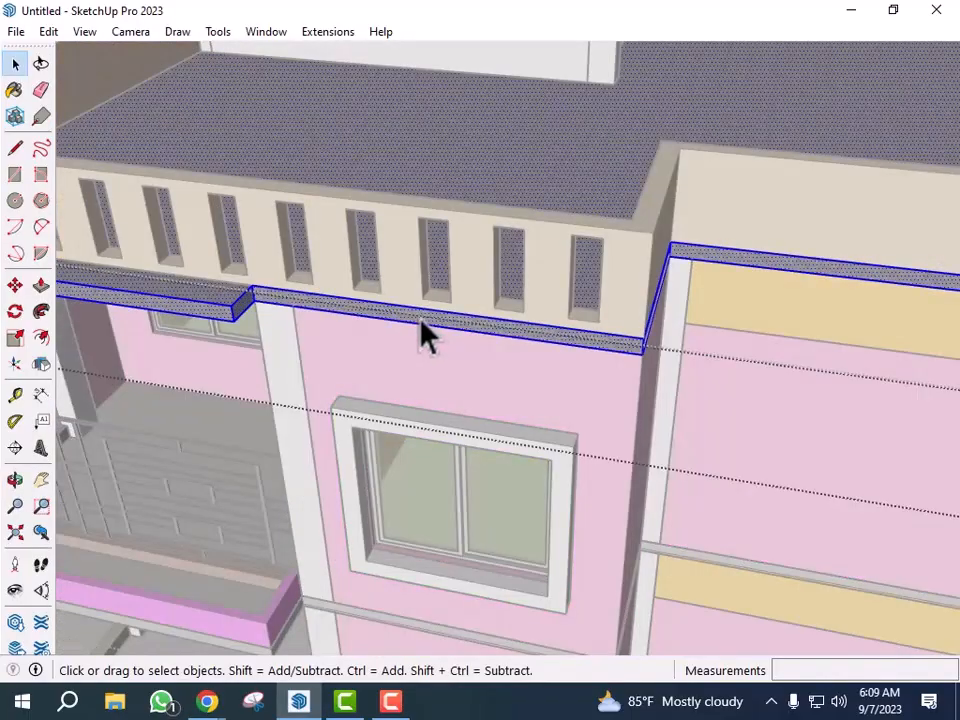
pyautogui.click(409, 335)
pyautogui.press('p')
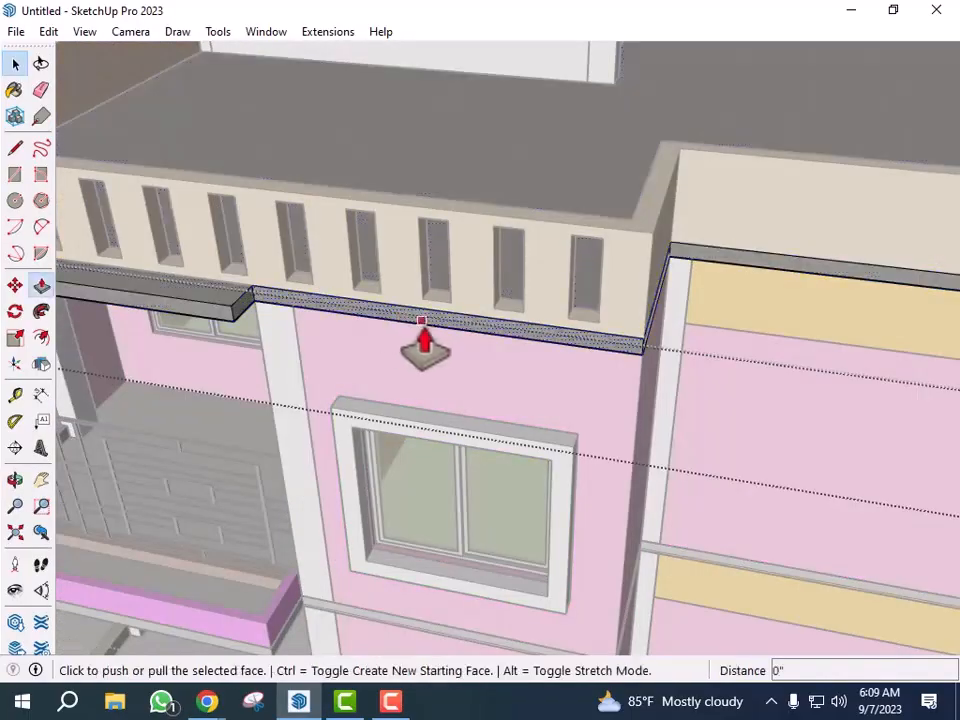
pyautogui.scroll(1, 422, 336)
pyautogui.click(445, 312)
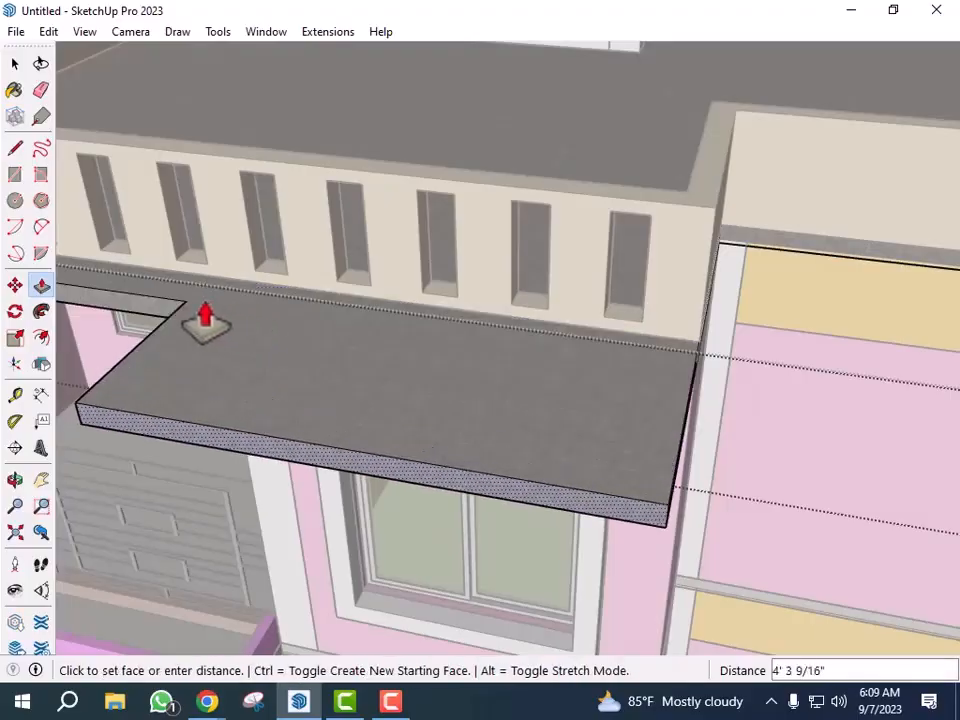
pyautogui.click(182, 303)
pyautogui.scroll(-2, 442, 366)
pyautogui.press('space')
# - Open the sunshade over the corner balcony and push/pull its edge face outward 1'
pyautogui.scroll(-3, 495, 385)
pyautogui.moveTo(583, 418); pyautogui.dragTo(410, 393, button='middle')
pyautogui.scroll(6, 412, 390)
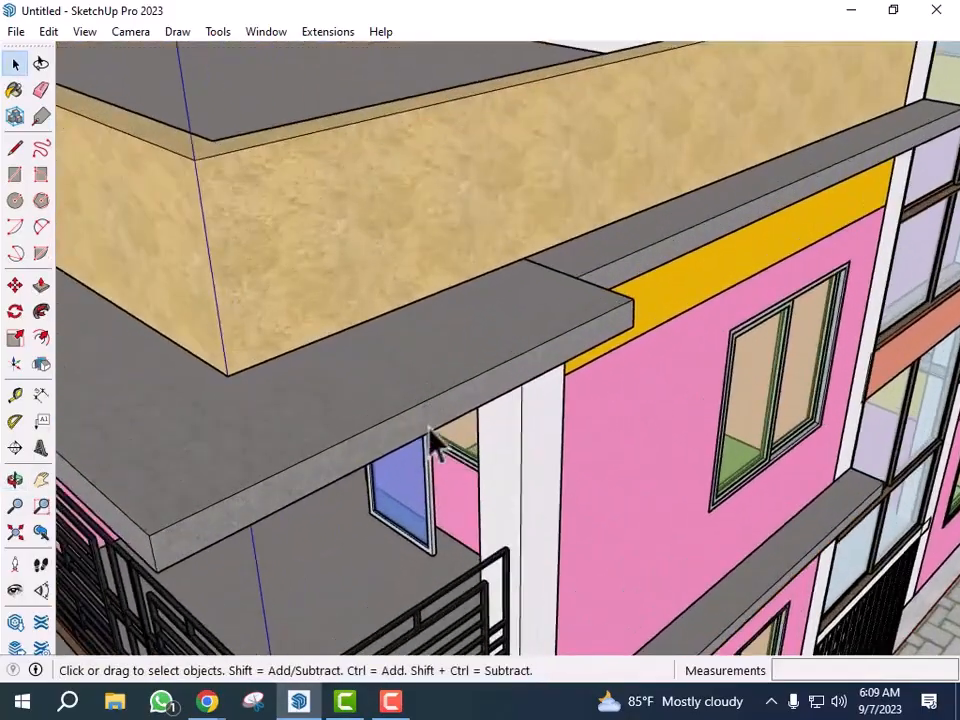
pyautogui.click(430, 430)
pyautogui.doubleClick(427, 418)
pyautogui.doubleClick(426, 417)
pyautogui.tripleClick(426, 416)
pyautogui.click(446, 415)
pyautogui.press('p')
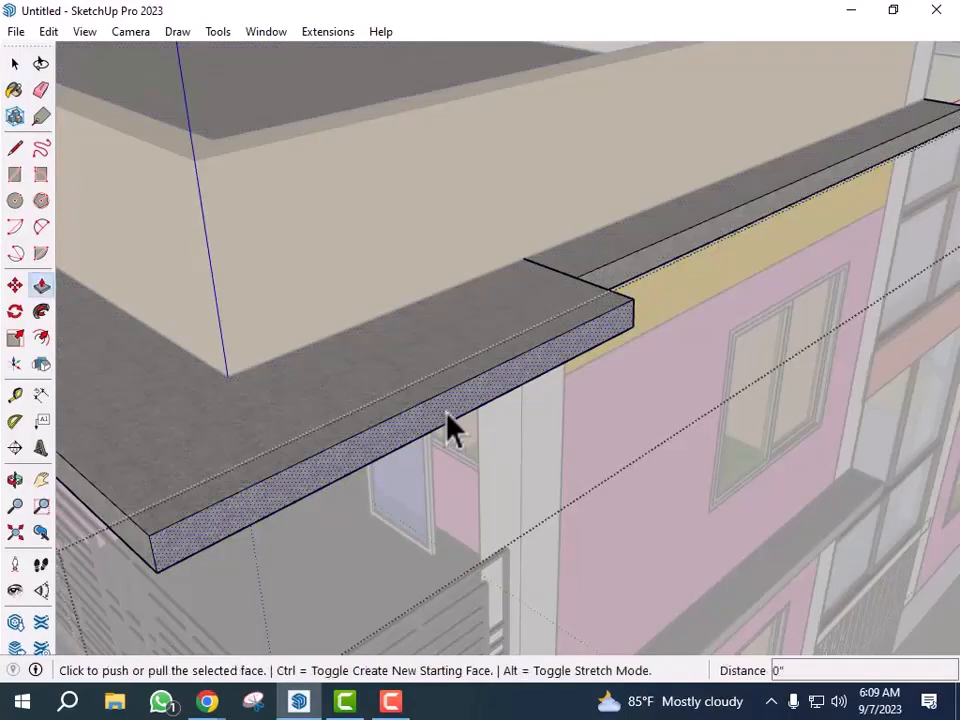
pyautogui.scroll(1, 448, 414)
pyautogui.click(465, 400)
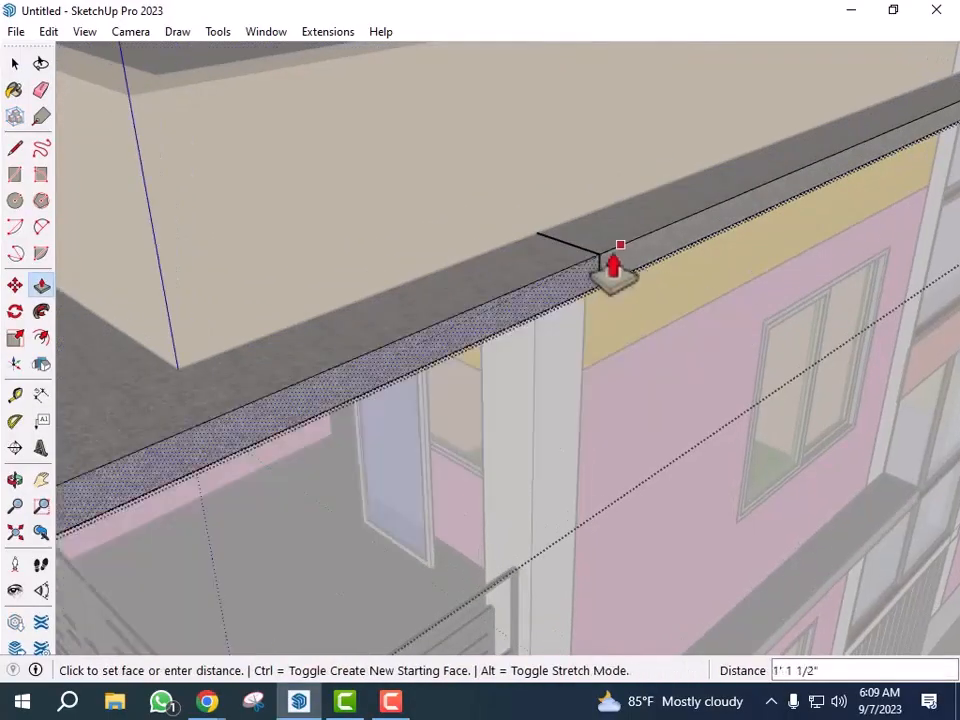
pyautogui.click(602, 256)
pyautogui.scroll(-4, 602, 348)
pyautogui.moveTo(489, 394); pyautogui.dragTo(562, 396, button='middle')
pyautogui.scroll(2, 675, 311)
pyautogui.scroll(2, 626, 332)
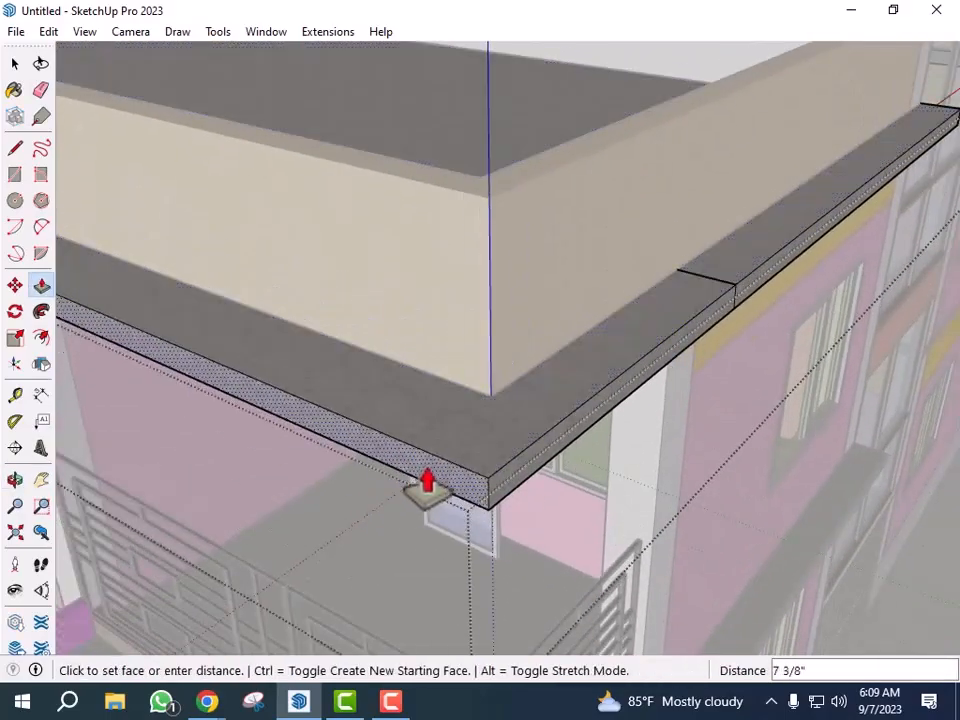
pyautogui.press('Return')
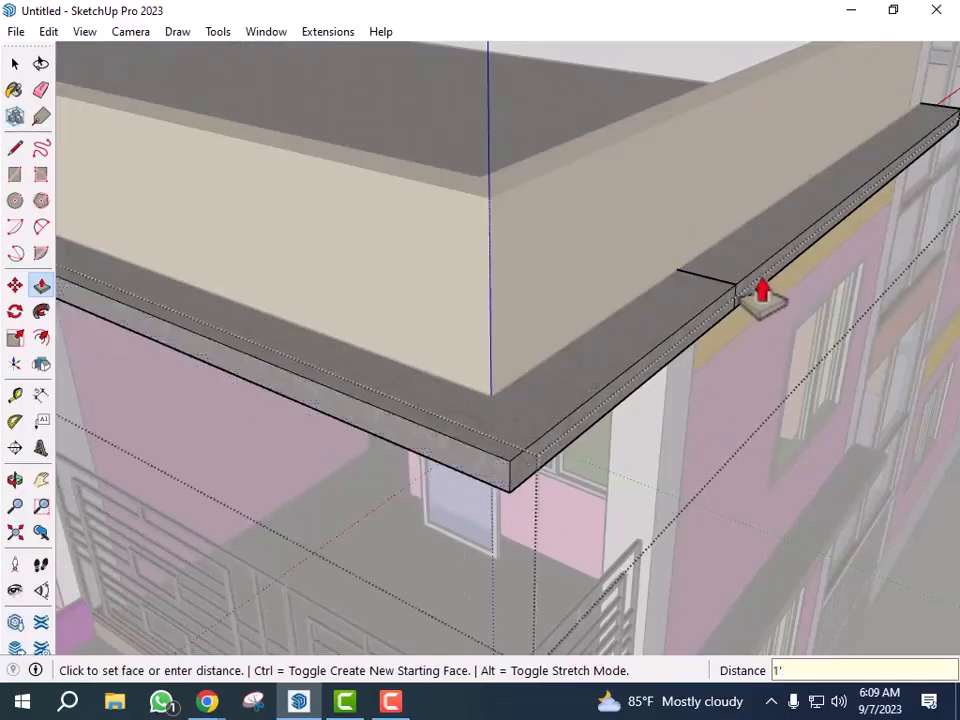
# - Orbit around the corner to examine the joints of the extended sunshades
pyautogui.press('space')
pyautogui.scroll(4, 763, 268)
pyautogui.click(688, 314)
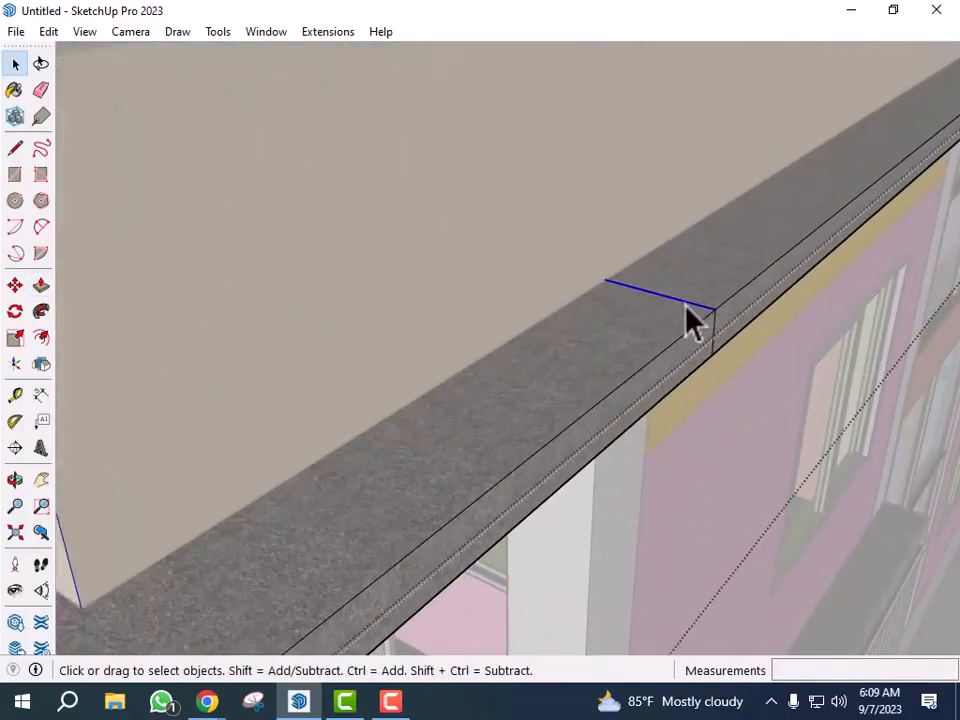
pyautogui.moveTo(695, 322); pyautogui.dragTo(484, 244, button='middle')
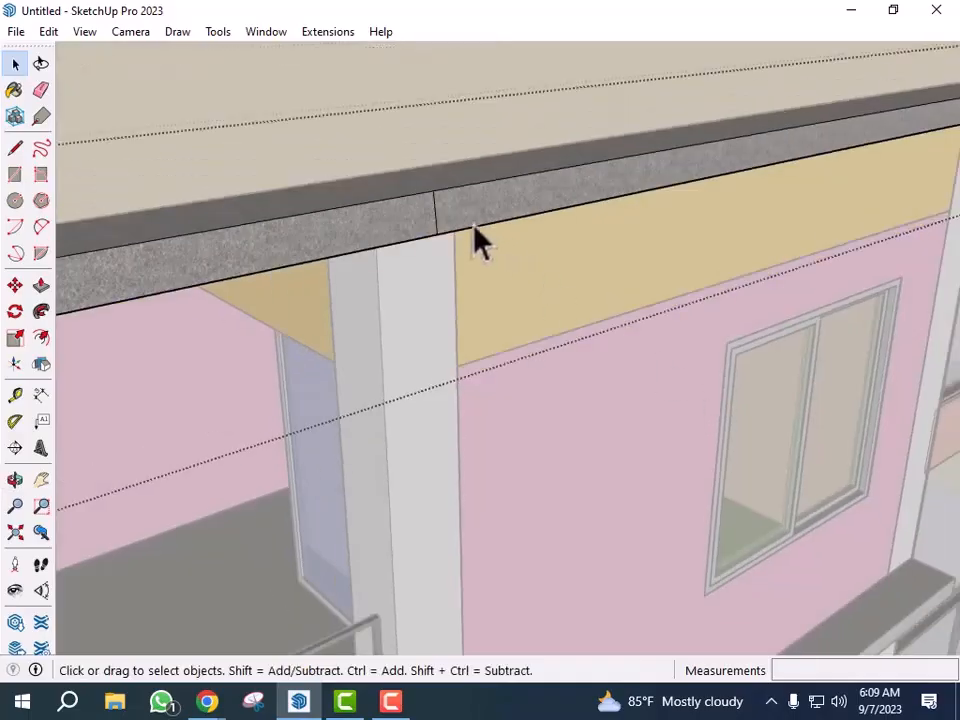
pyautogui.scroll(-6, 515, 303)
pyautogui.moveTo(763, 381); pyautogui.dragTo(598, 424, button='middle')
pyautogui.scroll(-4, 547, 394)
pyautogui.moveTo(547, 394); pyautogui.dragTo(860, 467, button='middle')
pyautogui.scroll(10, 865, 485)
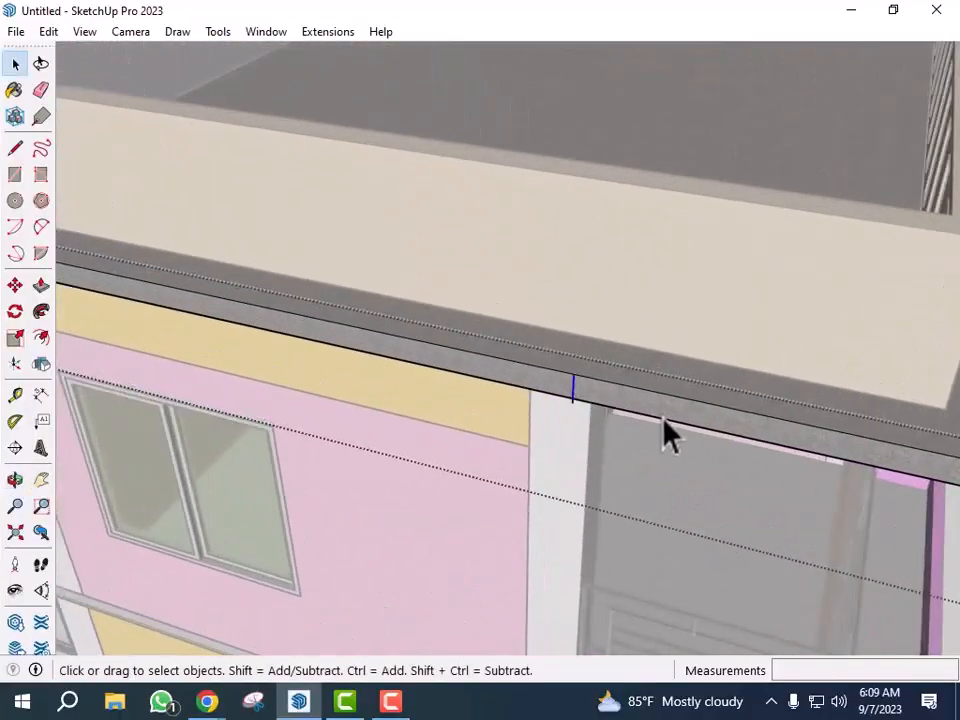
pyautogui.moveTo(662, 419); pyautogui.dragTo(468, 124, button='middle')
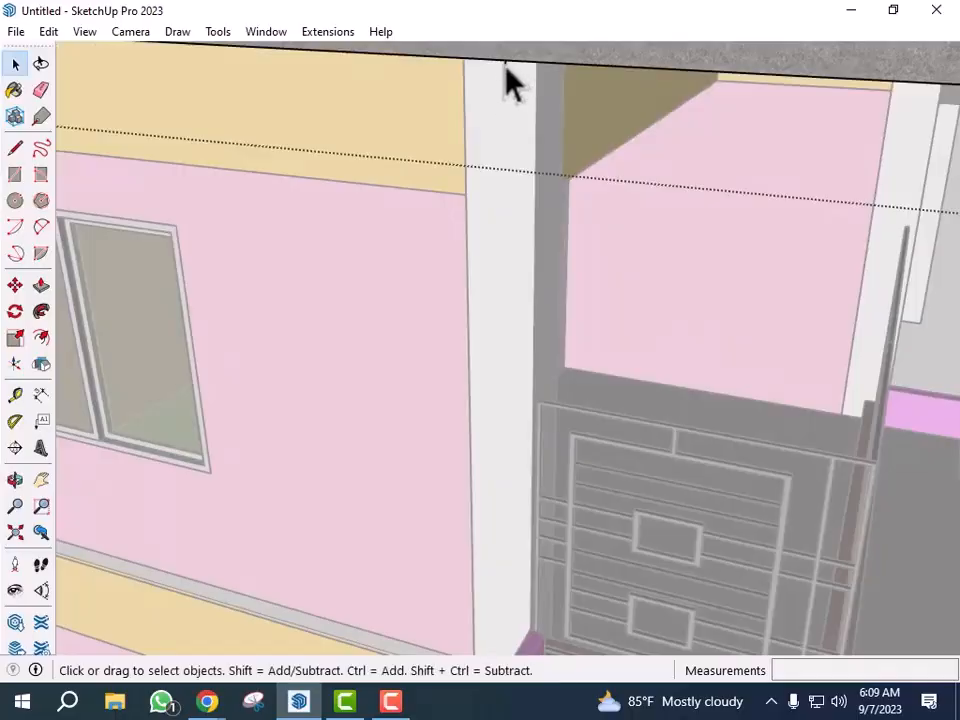
pyautogui.scroll(-7, 529, 315)
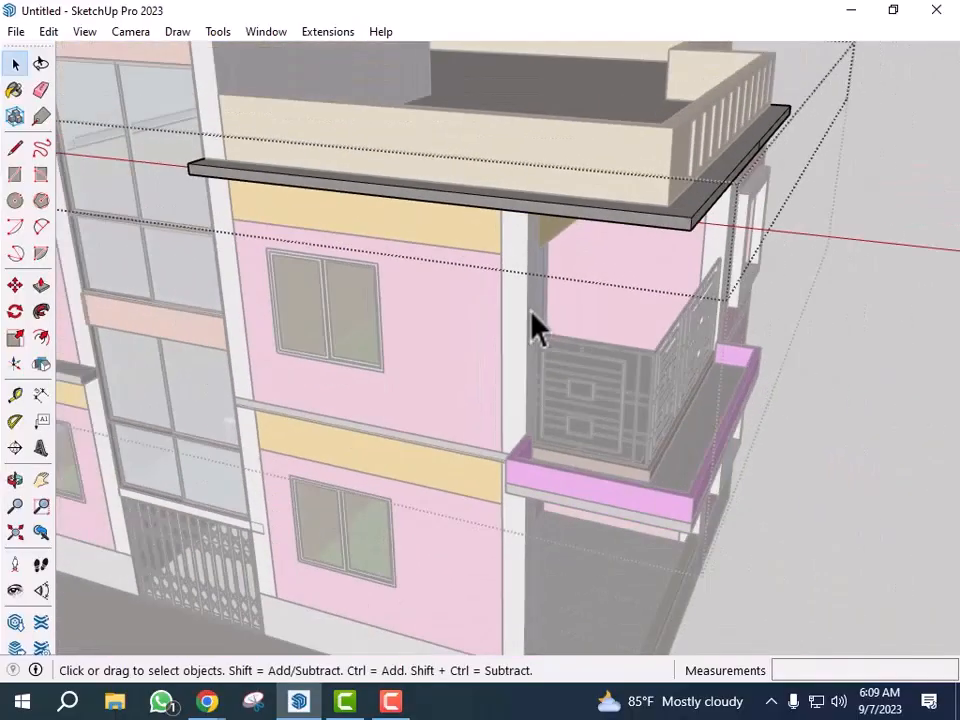
# - Open the lower front sunshade beside the stair tower and push/pull its outer edge face outward 1'
pyautogui.scroll(-3, 532, 312)
pyautogui.moveTo(782, 467); pyautogui.dragTo(591, 444, button='middle')
pyautogui.scroll(2, 525, 422)
pyautogui.scroll(-3, 447, 397)
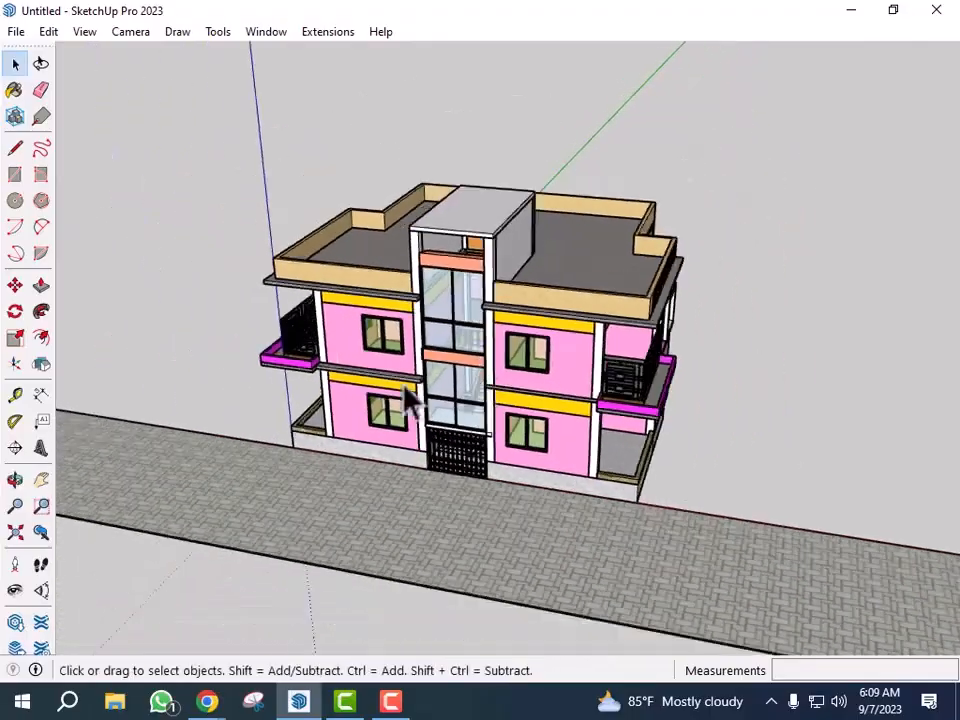
pyautogui.scroll(3, 377, 373)
pyautogui.scroll(-2, 401, 394)
pyautogui.moveTo(403, 396); pyautogui.dragTo(561, 467, button='middle')
pyautogui.scroll(6, 568, 450)
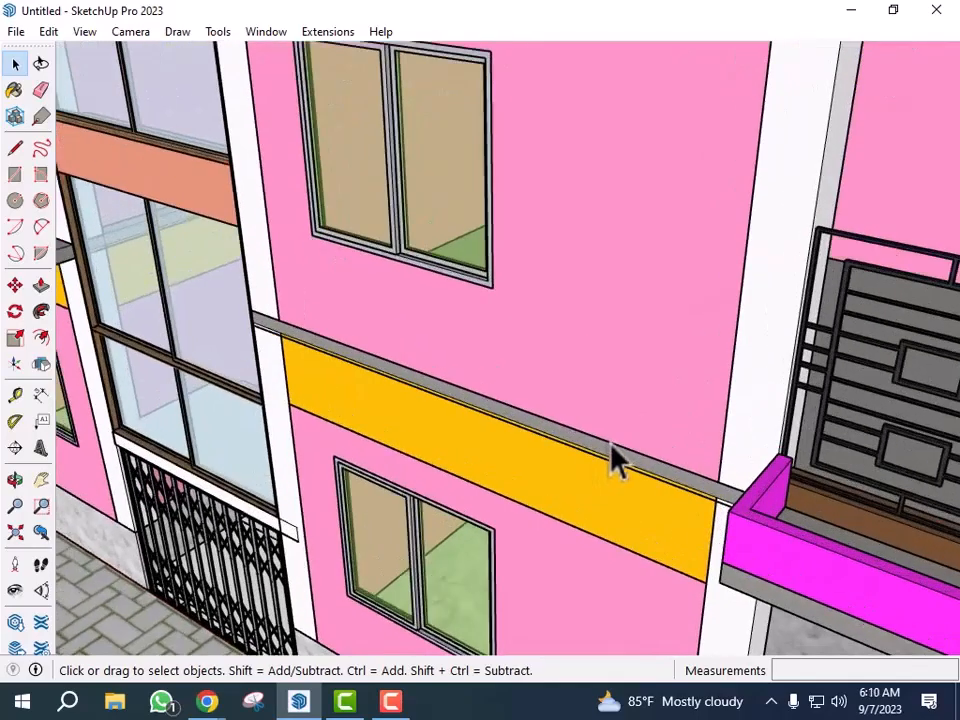
pyautogui.scroll(-2, 615, 462)
pyautogui.doubleClick(621, 471)
pyautogui.click(621, 471)
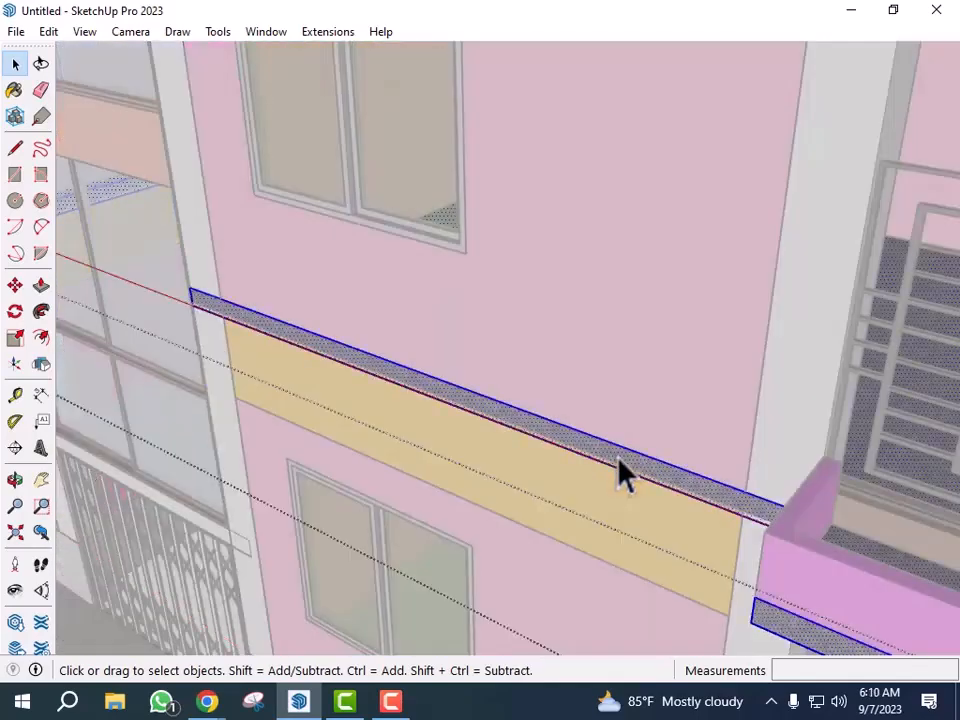
pyautogui.press('p')
pyautogui.scroll(1, 619, 469)
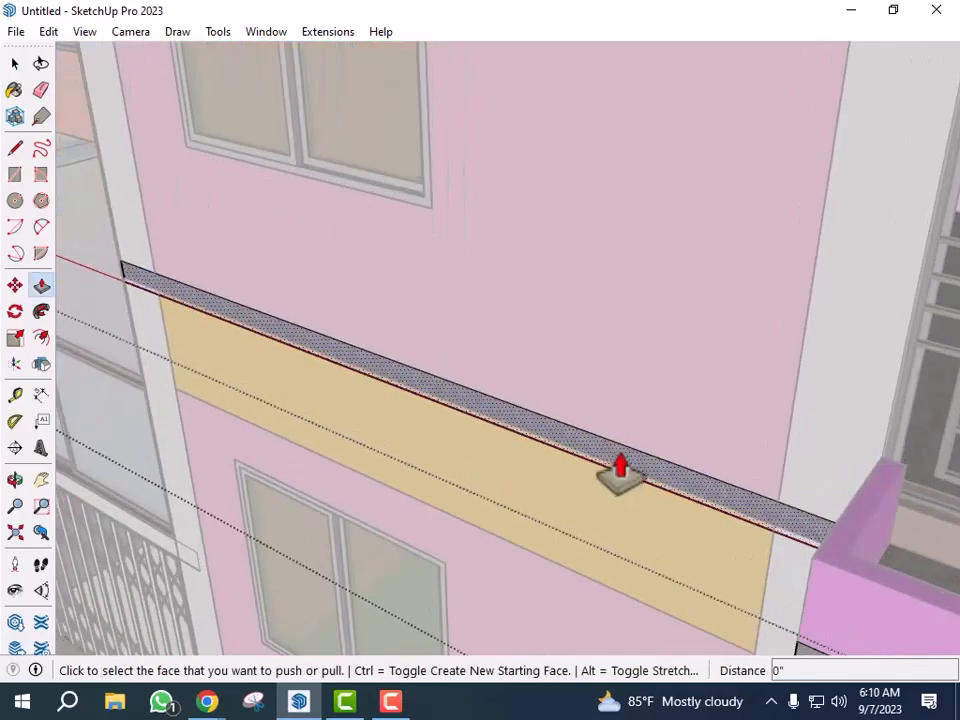
pyautogui.click(624, 463)
pyautogui.scroll(2, 675, 490)
pyautogui.scroll(-2, 675, 490)
pyautogui.moveTo(675, 482); pyautogui.dragTo(332, 364, button='middle')
pyautogui.scroll(3, 300, 350)
pyautogui.click(248, 324)
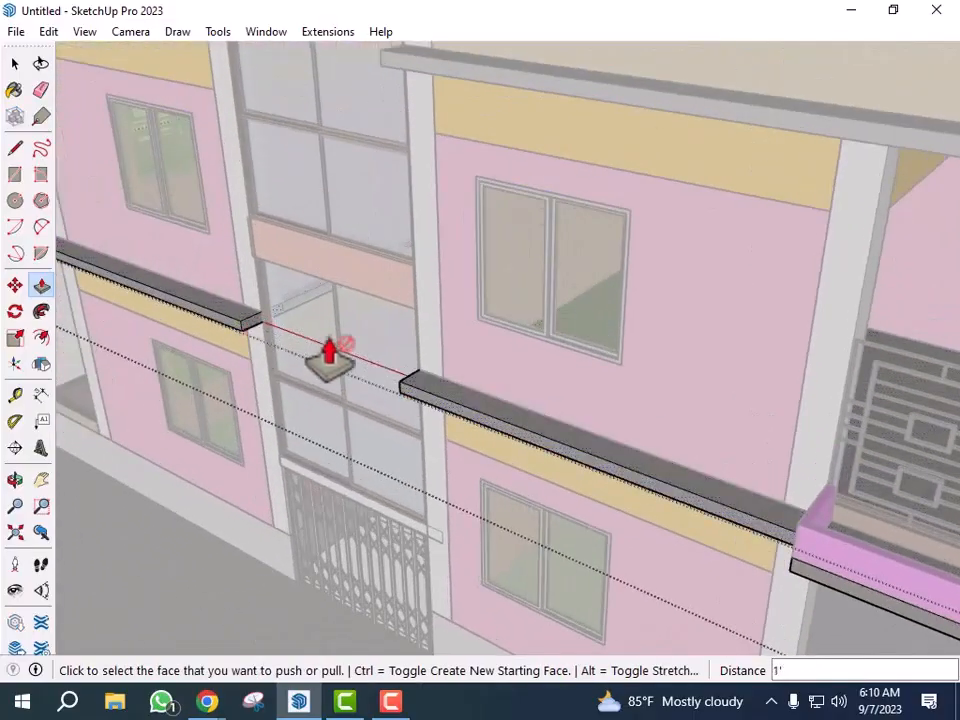
pyautogui.press('space')
# - Draw a rectangle about 1' by 1' on top of that sunshade's end next to the stair tower
pyautogui.scroll(-4, 405, 386)
pyautogui.click(421, 397)
pyautogui.scroll(-2, 425, 412)
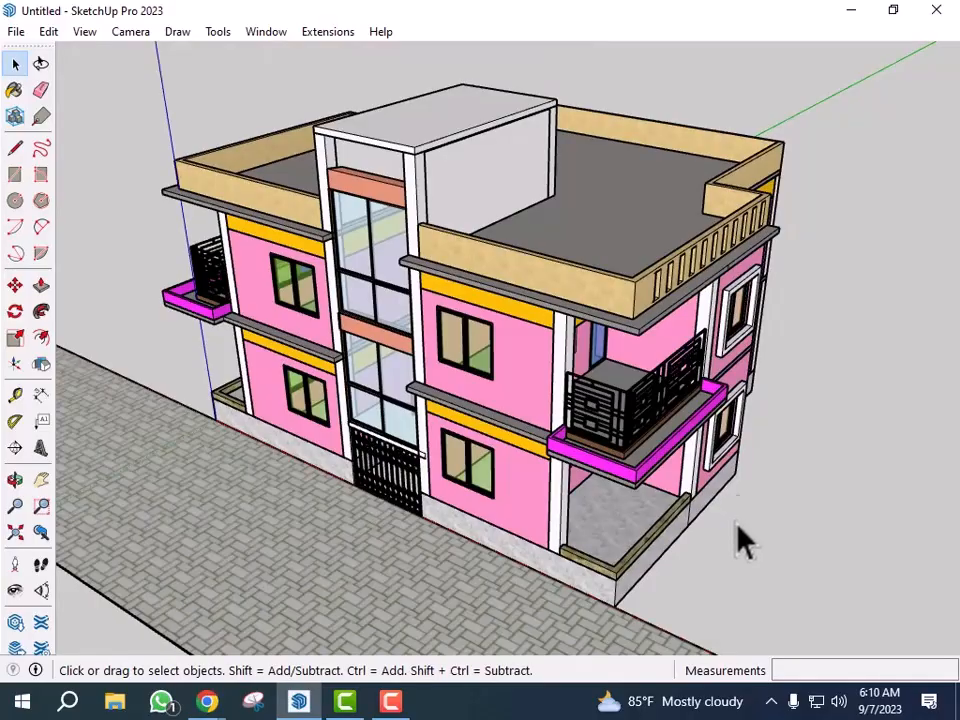
pyautogui.scroll(2, 445, 358)
pyautogui.moveTo(435, 360); pyautogui.dragTo(450, 407, button='middle')
pyautogui.scroll(3, 440, 420)
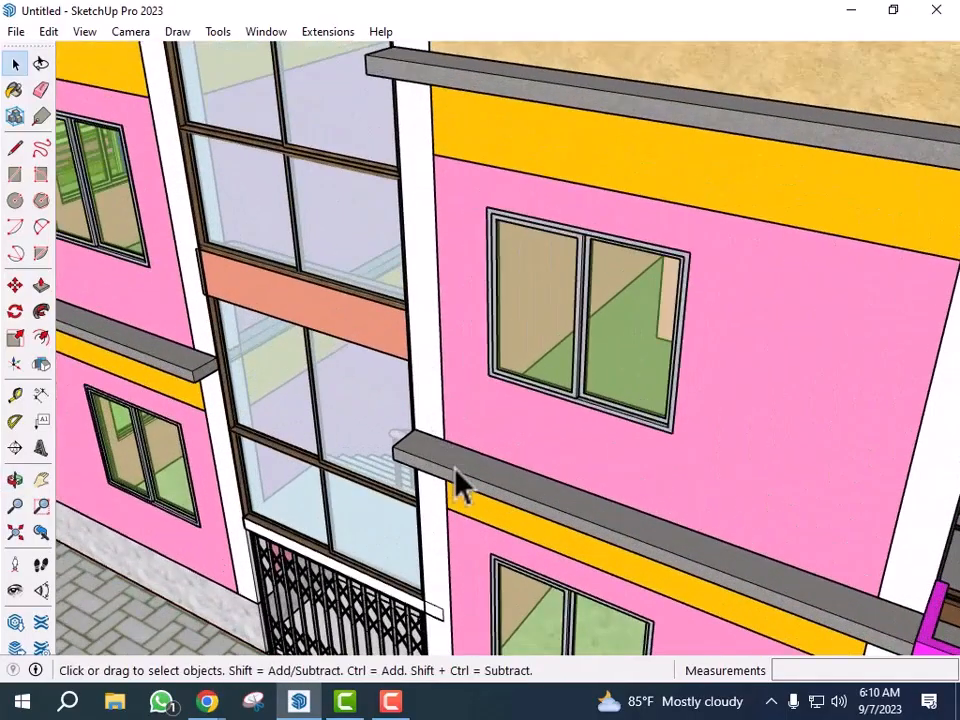
pyautogui.scroll(2, 455, 472)
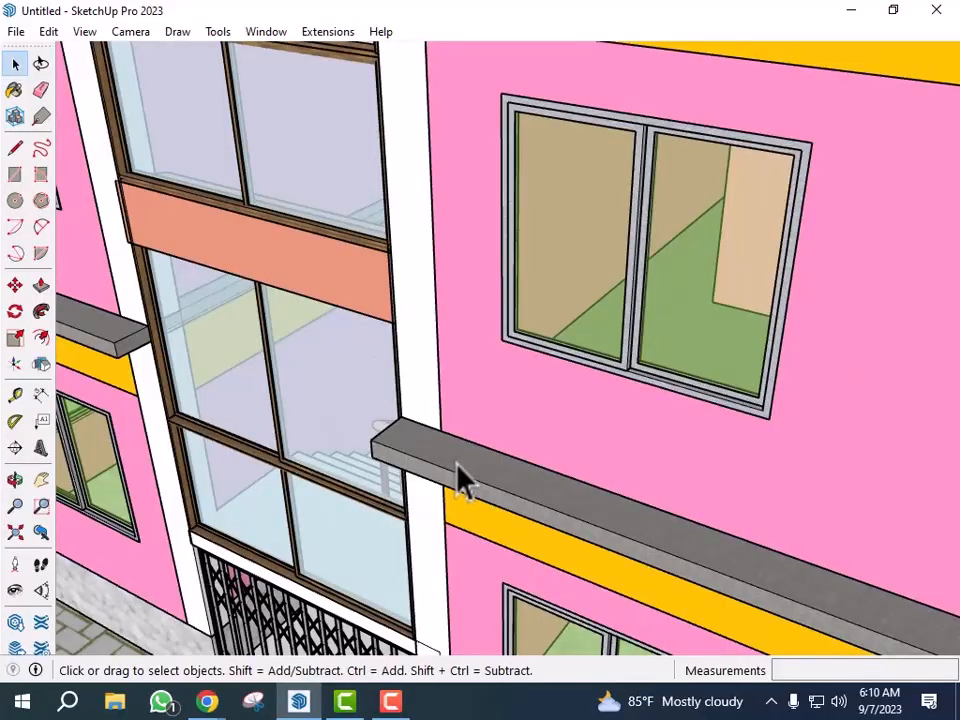
pyautogui.moveTo(491, 471); pyautogui.dragTo(440, 505, button='middle')
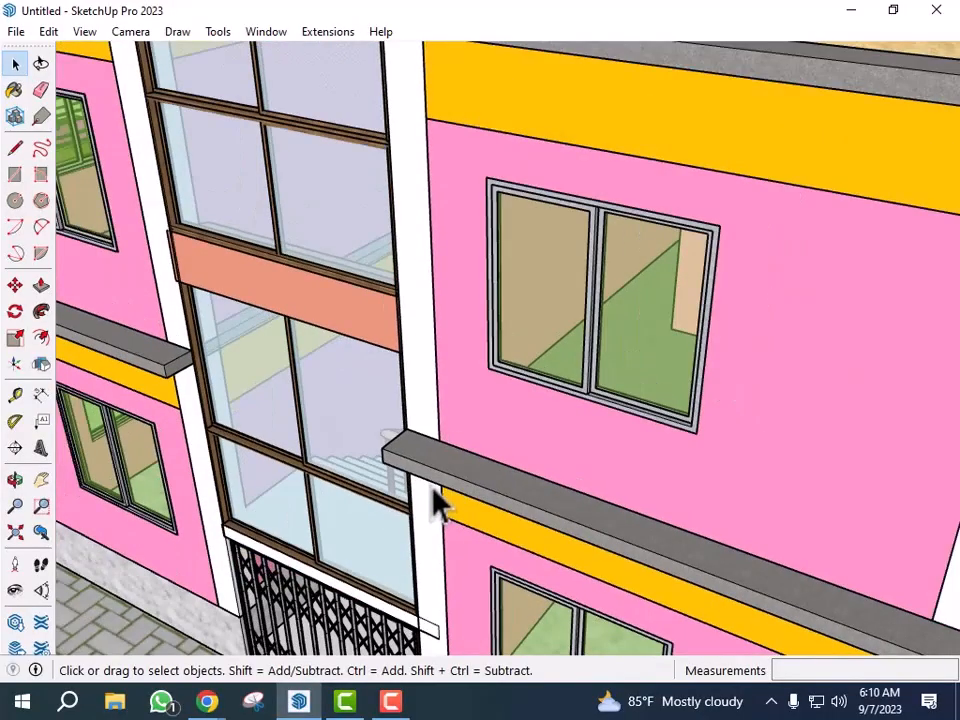
pyautogui.scroll(-2, 442, 505)
pyautogui.scroll(5, 450, 500)
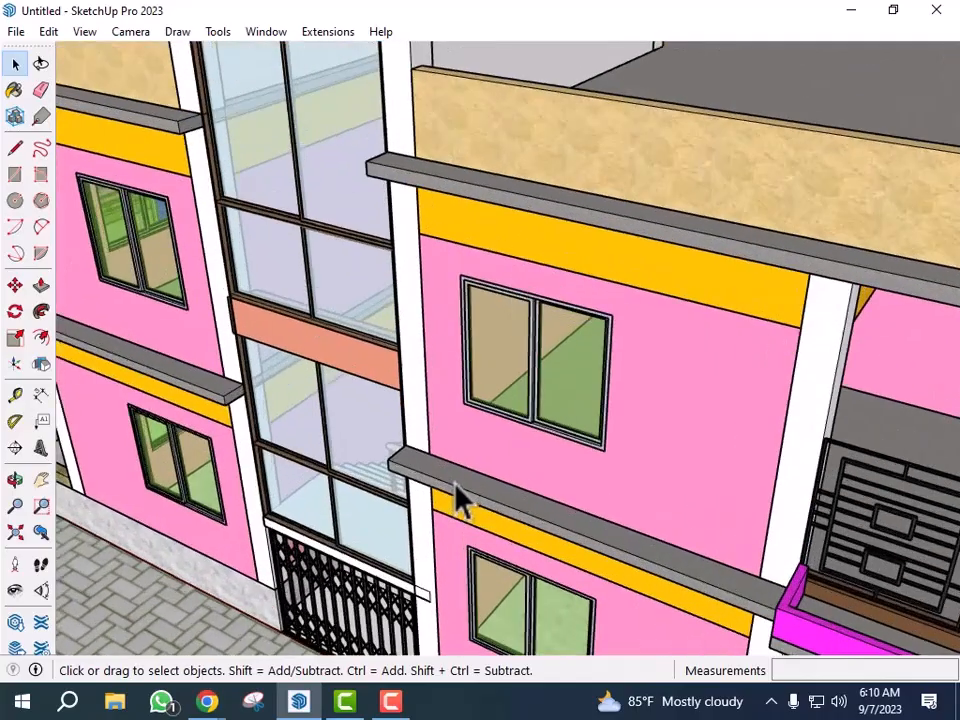
pyautogui.press('r')
pyautogui.scroll(2, 420, 470)
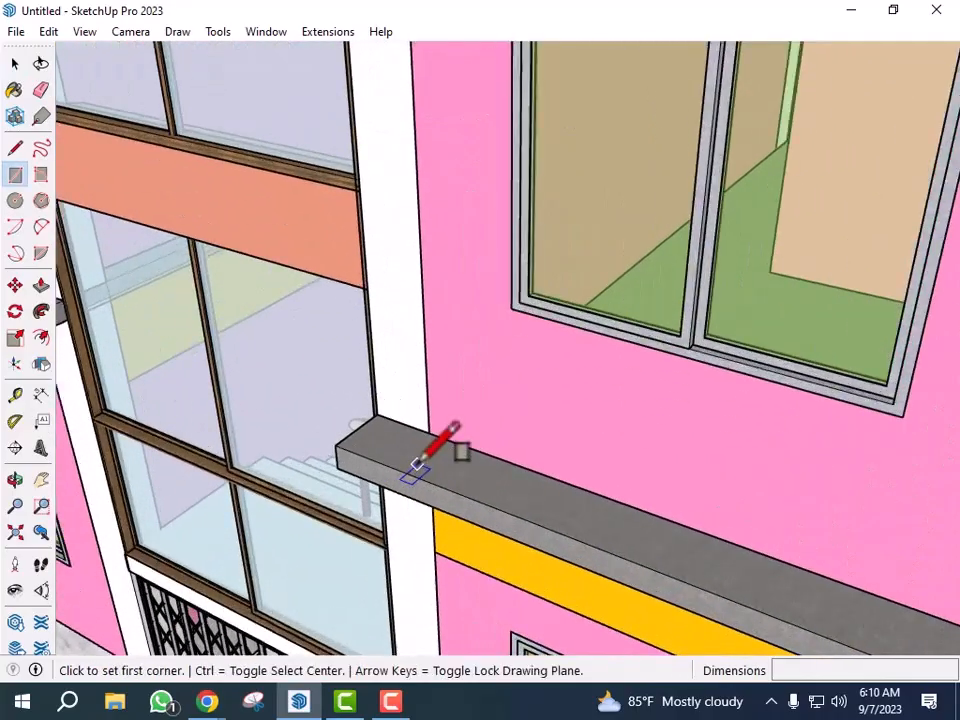
pyautogui.click(377, 413)
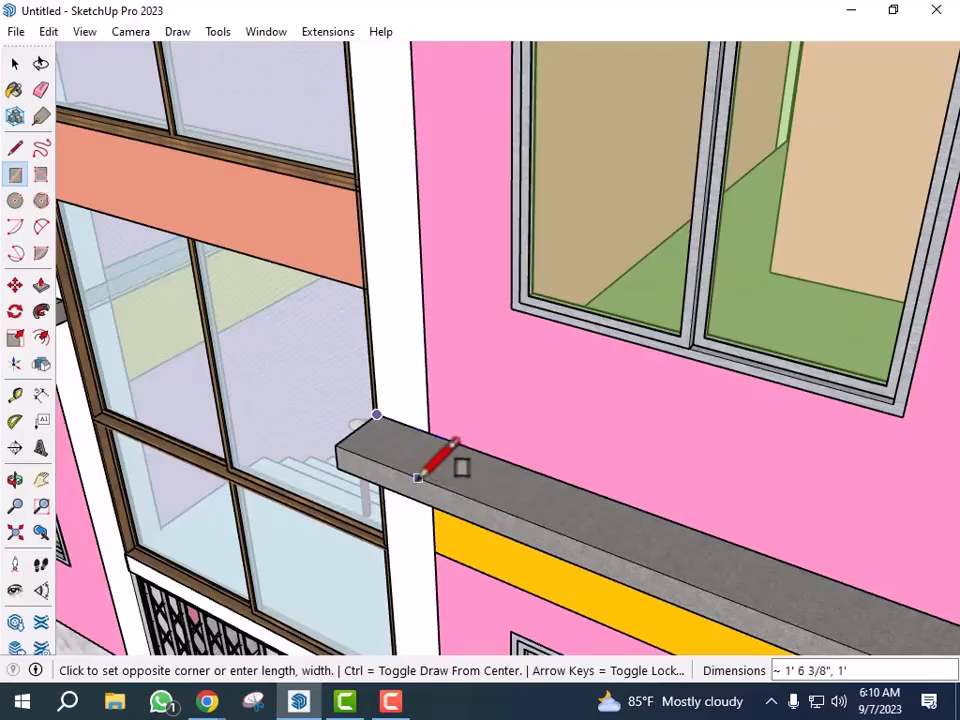
pyautogui.scroll(1, 418, 476)
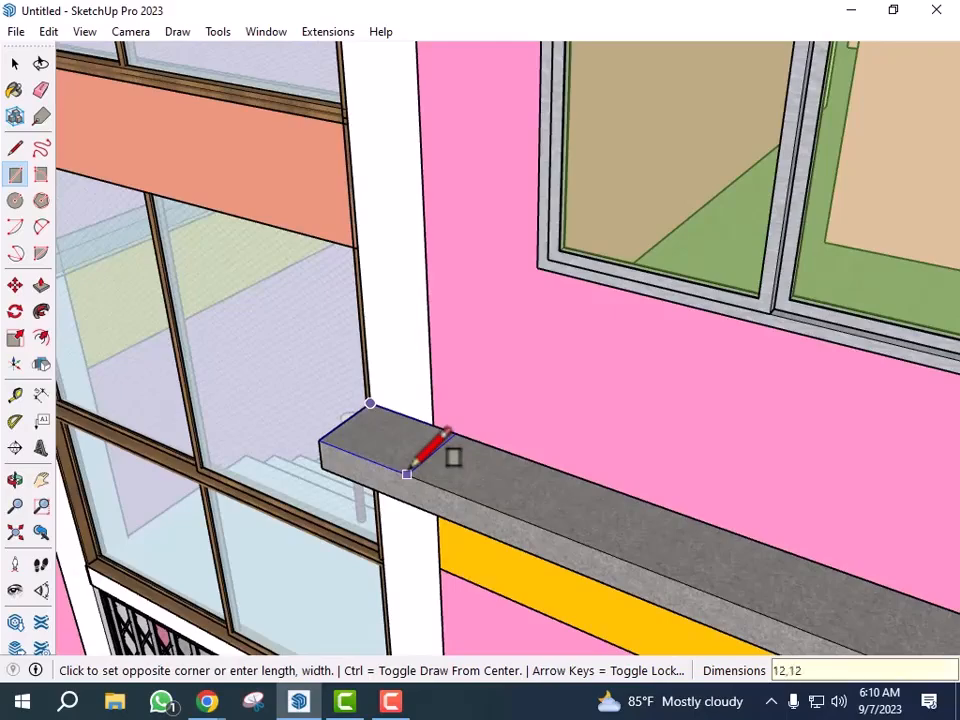
pyautogui.click(408, 470)
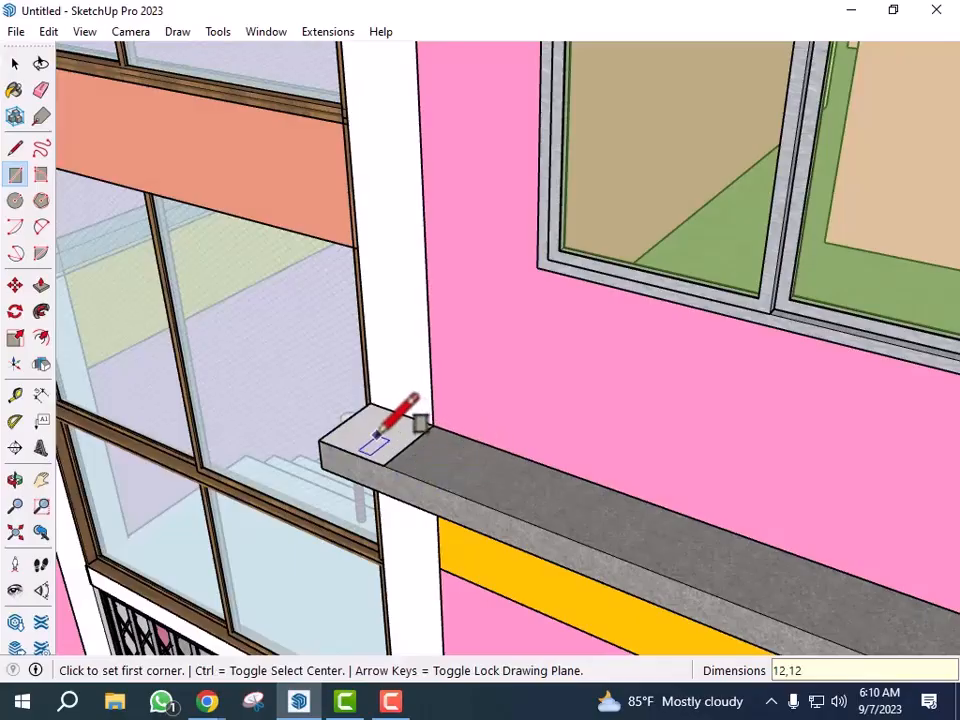
# - Push/pull the square upward into a post rising past the stair tower roof
pyautogui.press('p')
pyautogui.scroll(1, 380, 442)
pyautogui.click(380, 447)
pyautogui.scroll(-3, 350, 445)
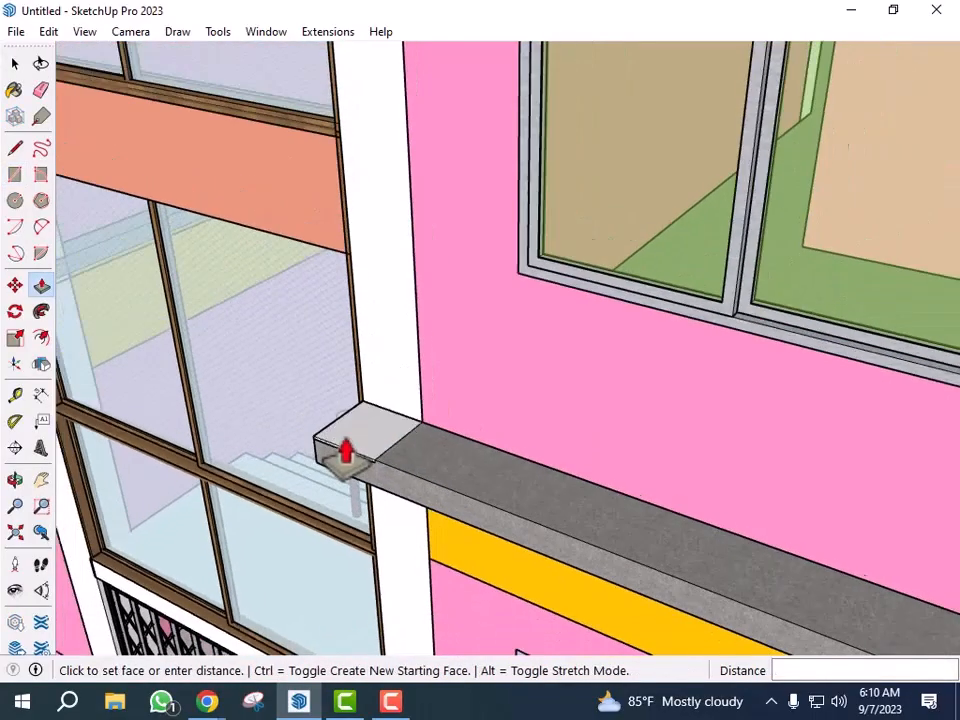
pyautogui.scroll(-6, 365, 440)
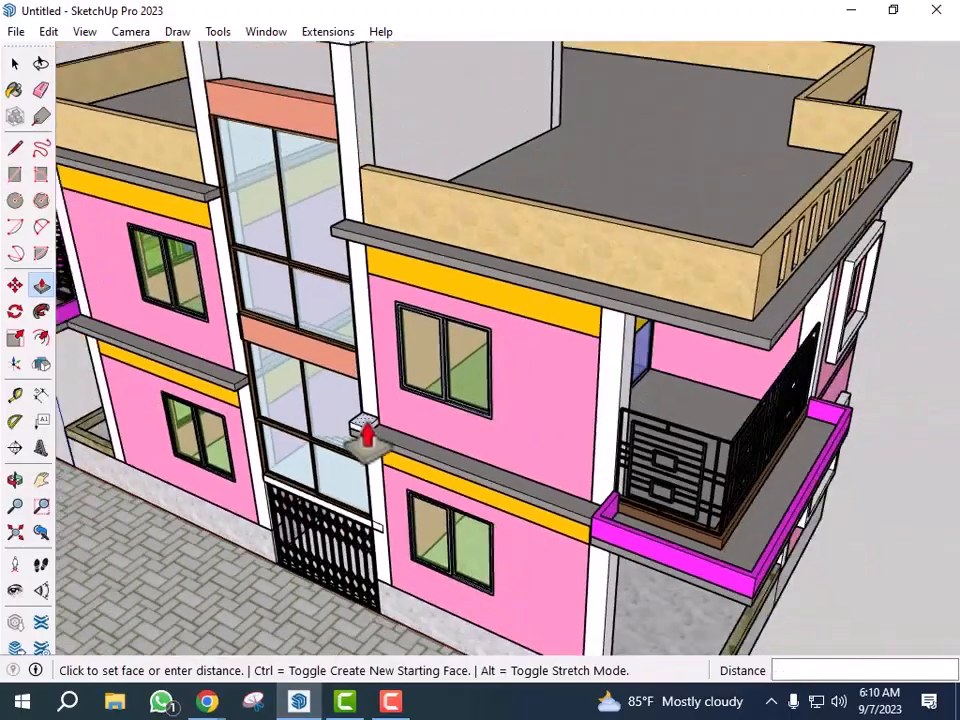
pyautogui.scroll(4, 387, 262)
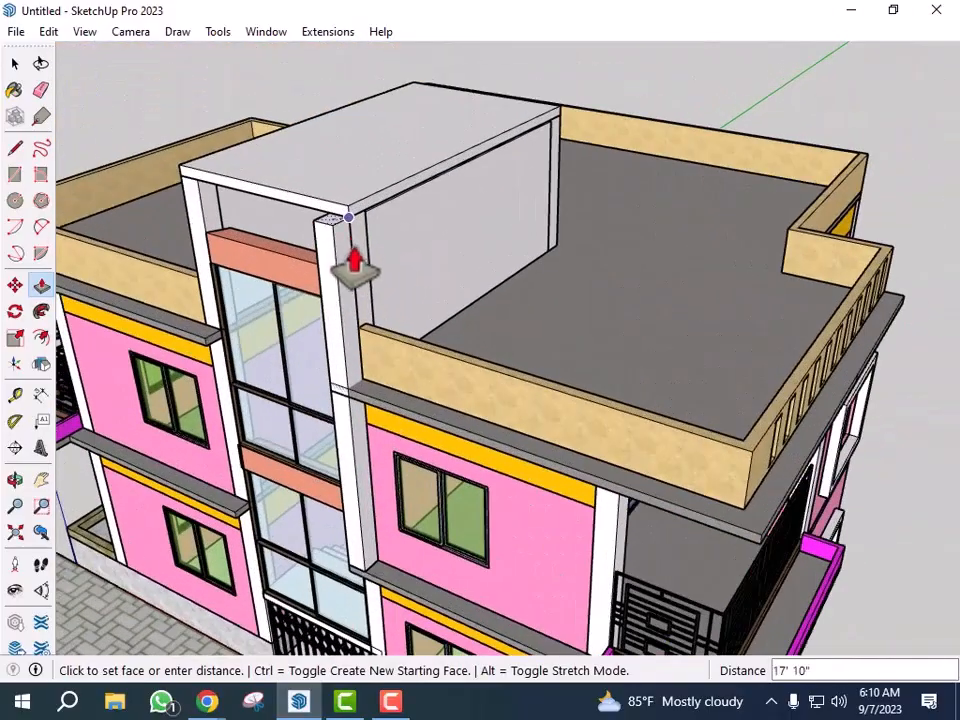
pyautogui.click(368, 345)
pyautogui.scroll(4, 350, 340)
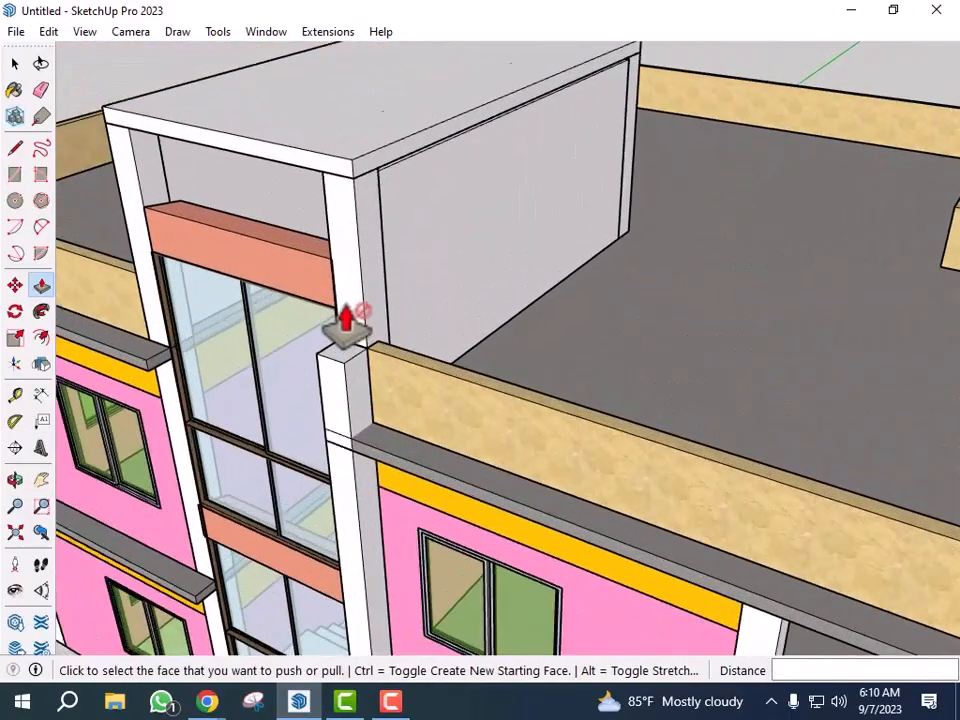
pyautogui.click(340, 370)
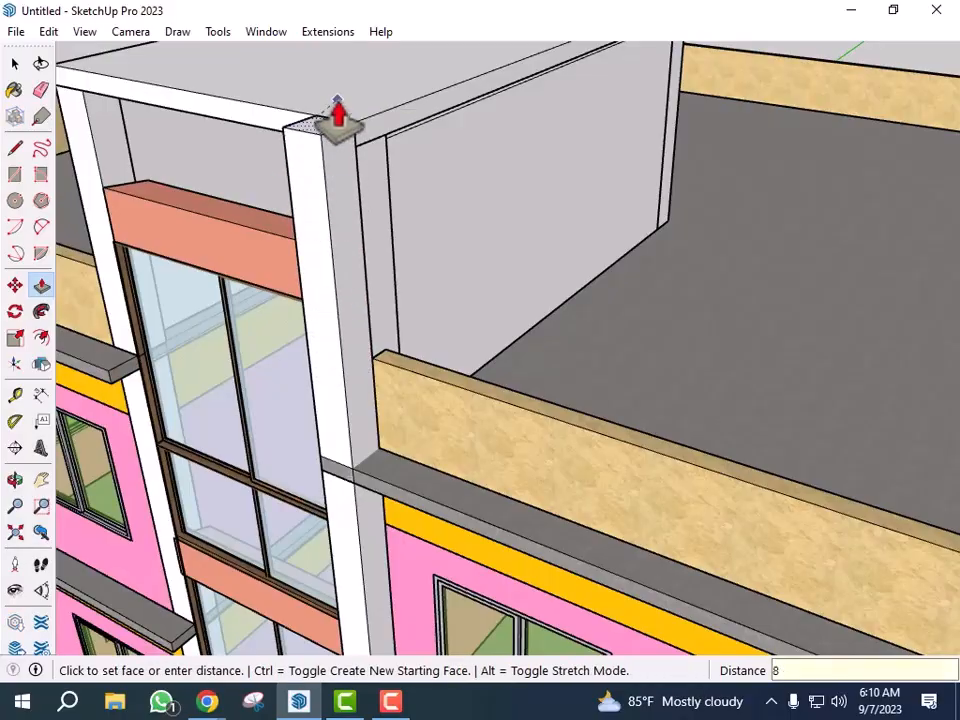
pyautogui.click(360, 251)
# - Push/pull the new post's side face outward twice to thicken it, the second time by 2"
pyautogui.scroll(-6, 315, 358)
pyautogui.moveTo(315, 358); pyautogui.dragTo(480, 420, button='middle')
pyautogui.press('space')
pyautogui.scroll(3, 279, 276)
pyautogui.moveTo(283, 364); pyautogui.dragTo(392, 348, button='middle')
pyautogui.scroll(4, 299, 264)
pyautogui.scroll(2, 300, 275)
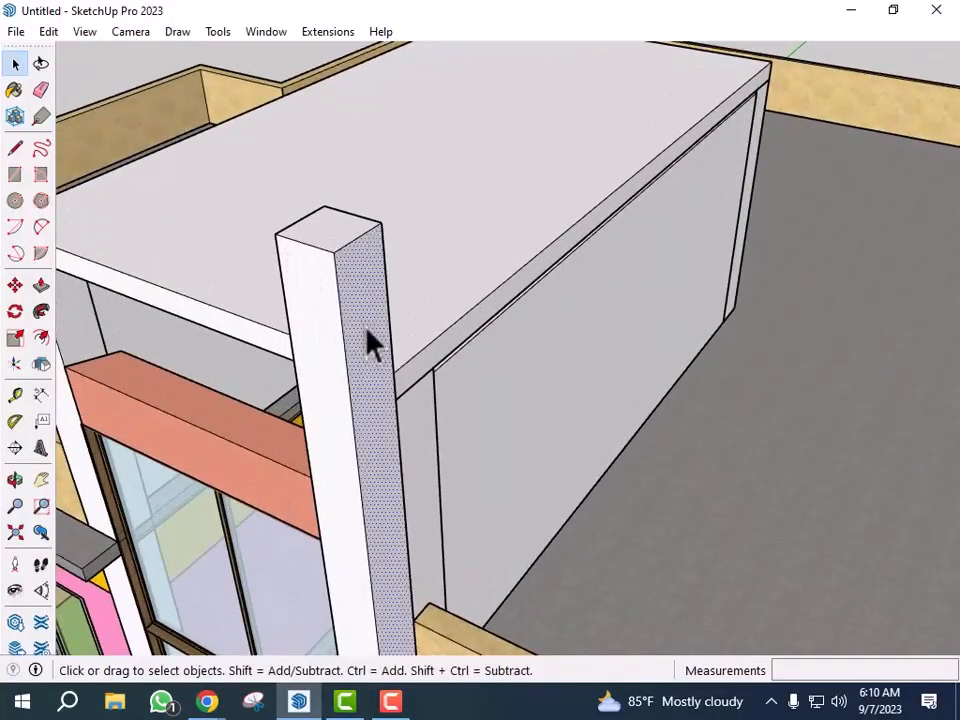
pyautogui.press('p')
pyautogui.click(368, 352)
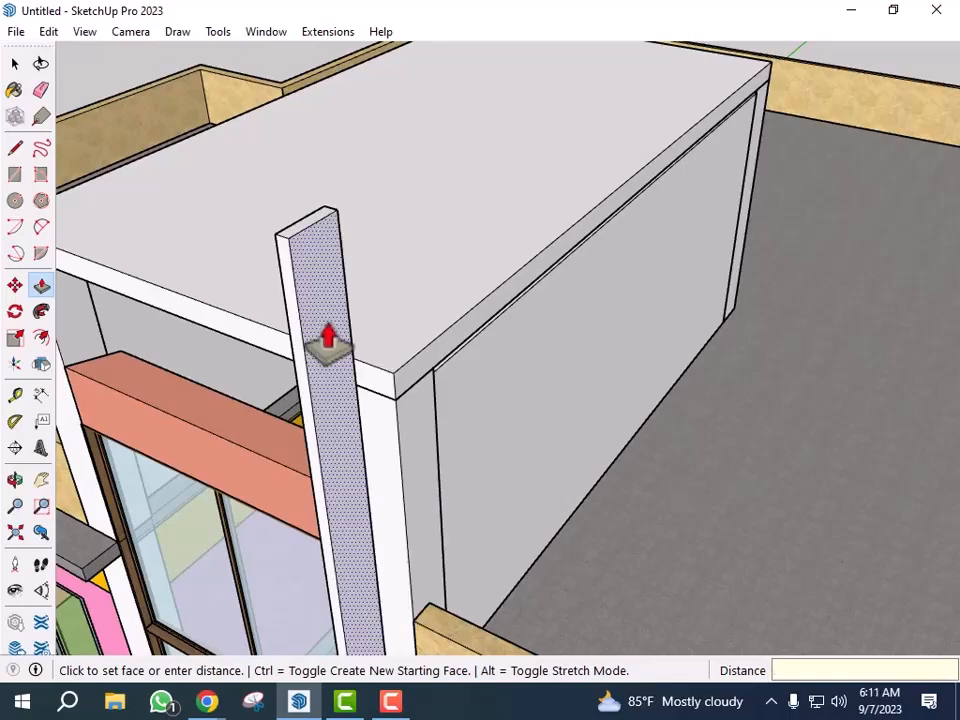
pyautogui.press('Return')
pyautogui.scroll(-5, 435, 315)
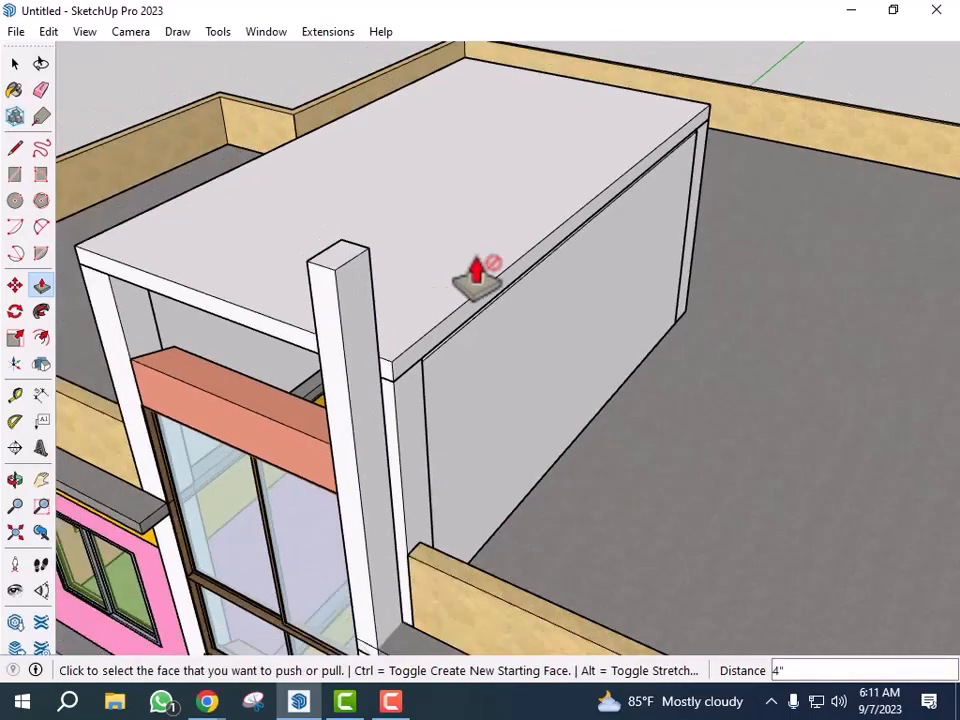
pyautogui.scroll(1, 388, 242)
pyautogui.scroll(2, 388, 242)
pyautogui.click(433, 352)
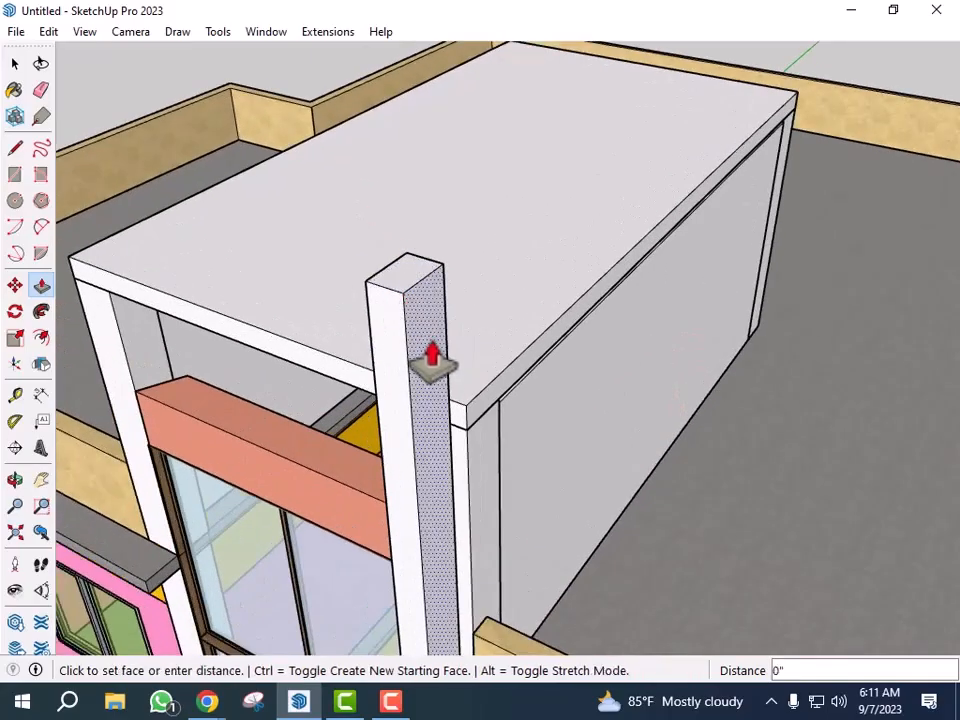
pyautogui.write('2')
pyautogui.press('Return')
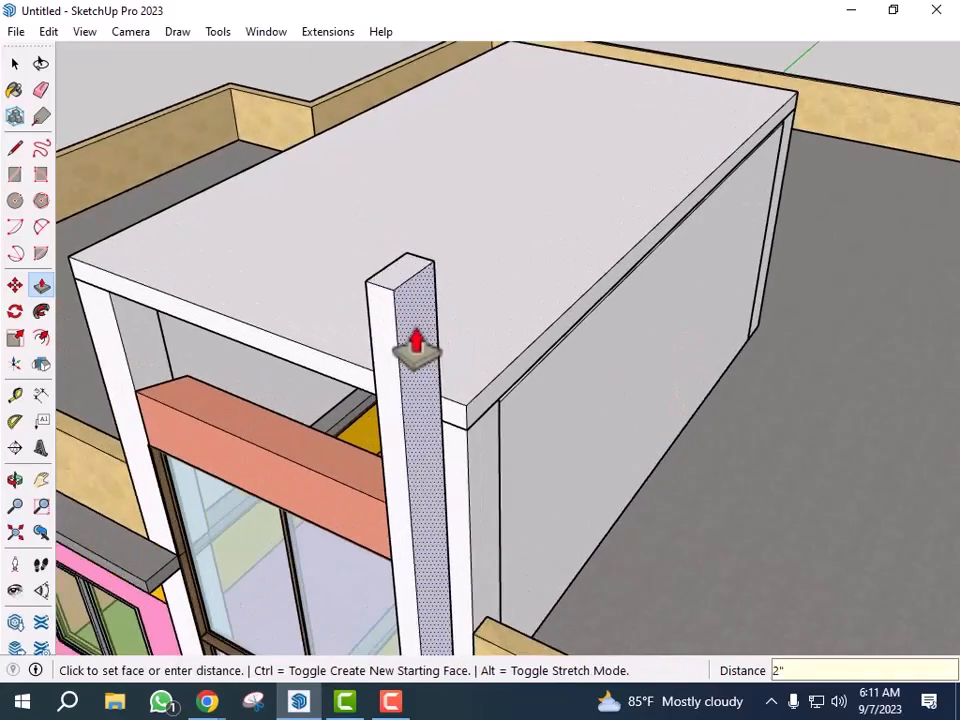
# - Copy the post's top side edge 6" downward to mark a strip at its top
pyautogui.scroll(-5, 379, 139)
pyautogui.press('space')
pyautogui.moveTo(519, 261); pyautogui.dragTo(538, 254, button='middle')
pyautogui.scroll(2, 423, 164)
pyautogui.scroll(3, 390, 204)
pyautogui.scroll(2, 390, 213)
pyautogui.click(398, 222)
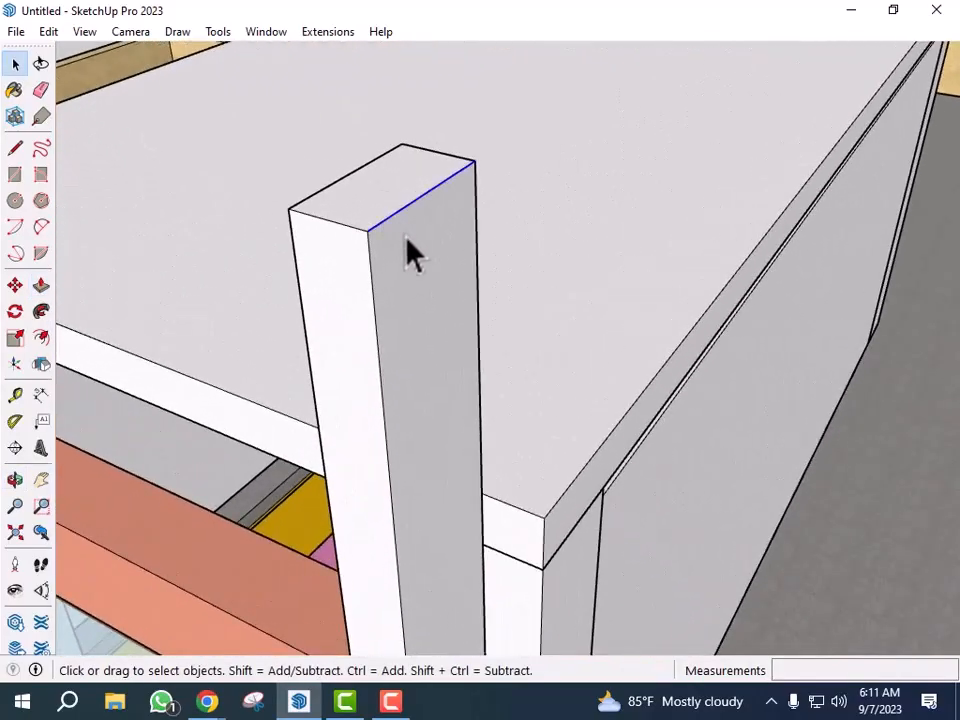
pyautogui.press('m')
pyautogui.click(369, 231)
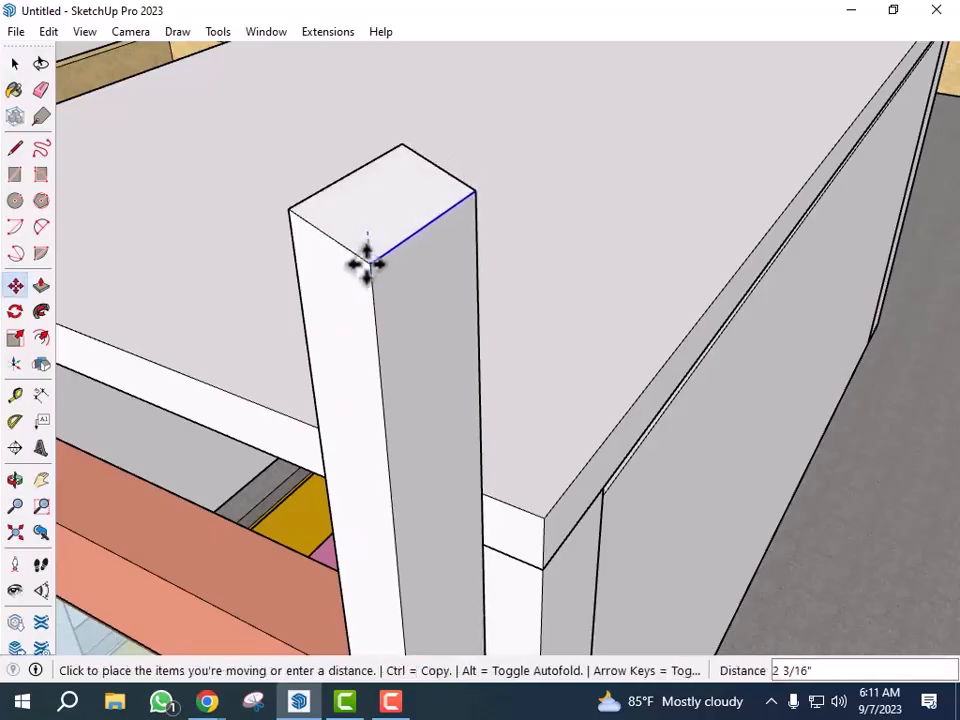
pyautogui.press('ctrl')
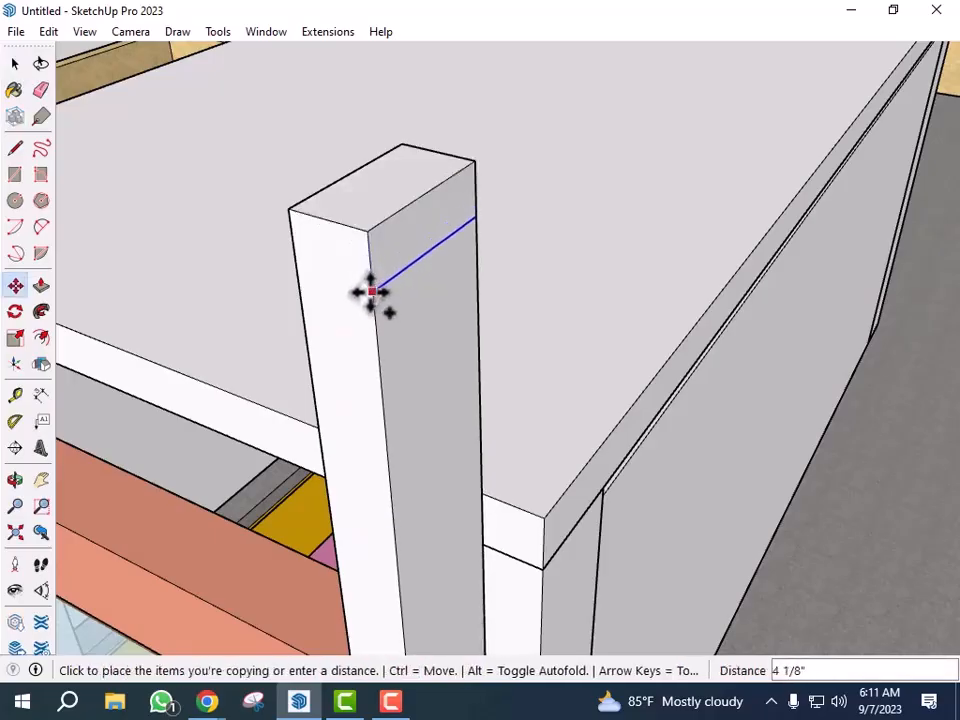
pyautogui.write('6')
pyautogui.press('Return')
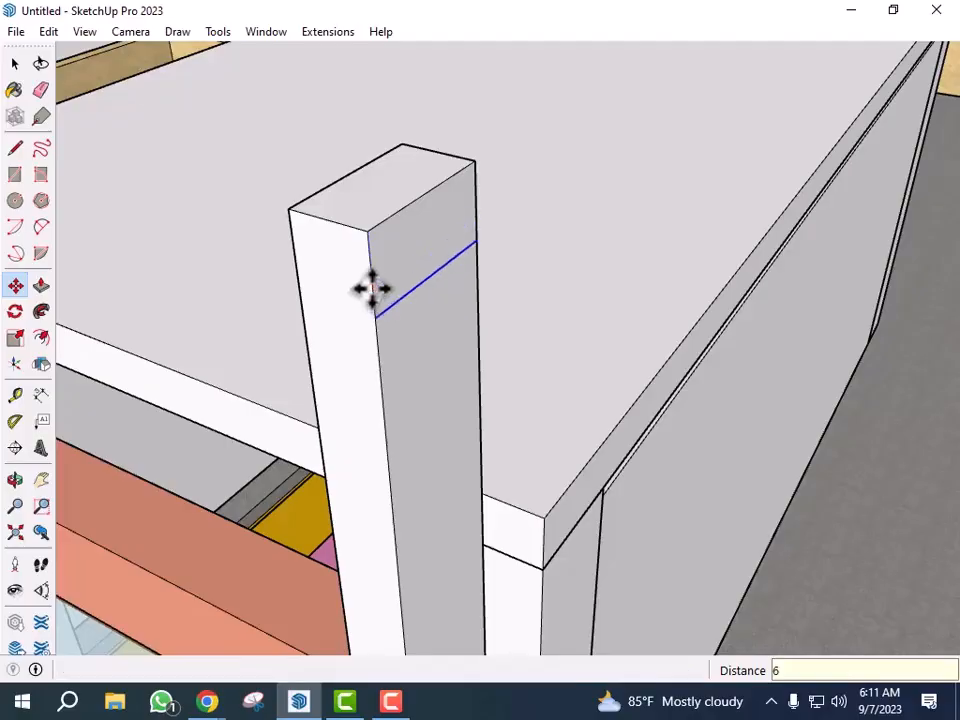
# - Push/pull the 6" strip at the post top sideways into a horizontal beam about 13' long
pyautogui.press('p')
pyautogui.click(403, 277)
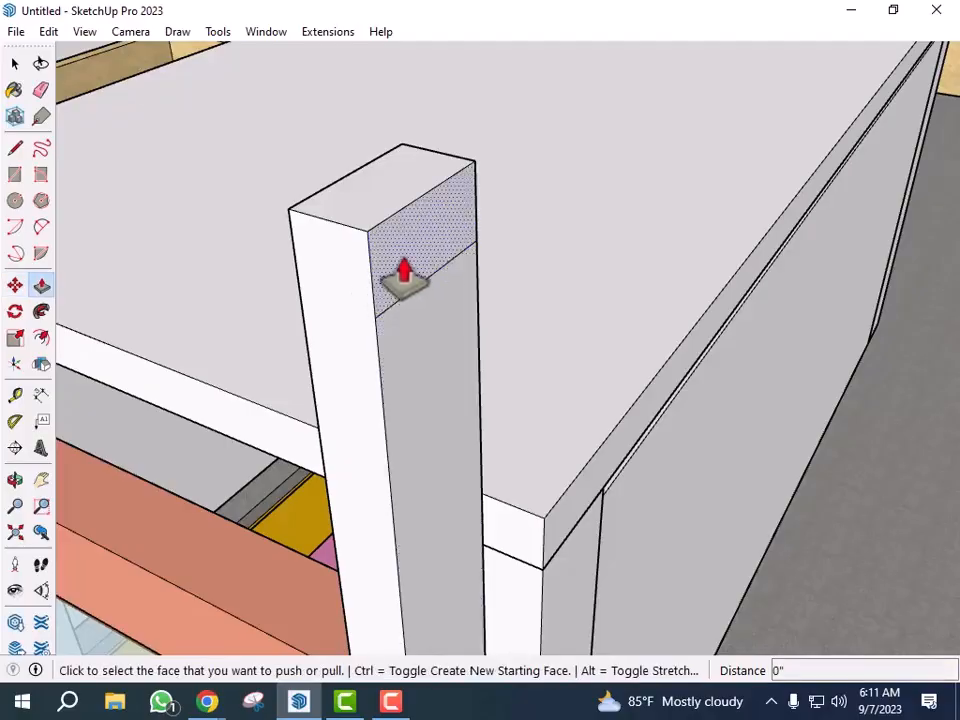
pyautogui.scroll(-3, 398, 230)
pyautogui.scroll(-6, 397, 225)
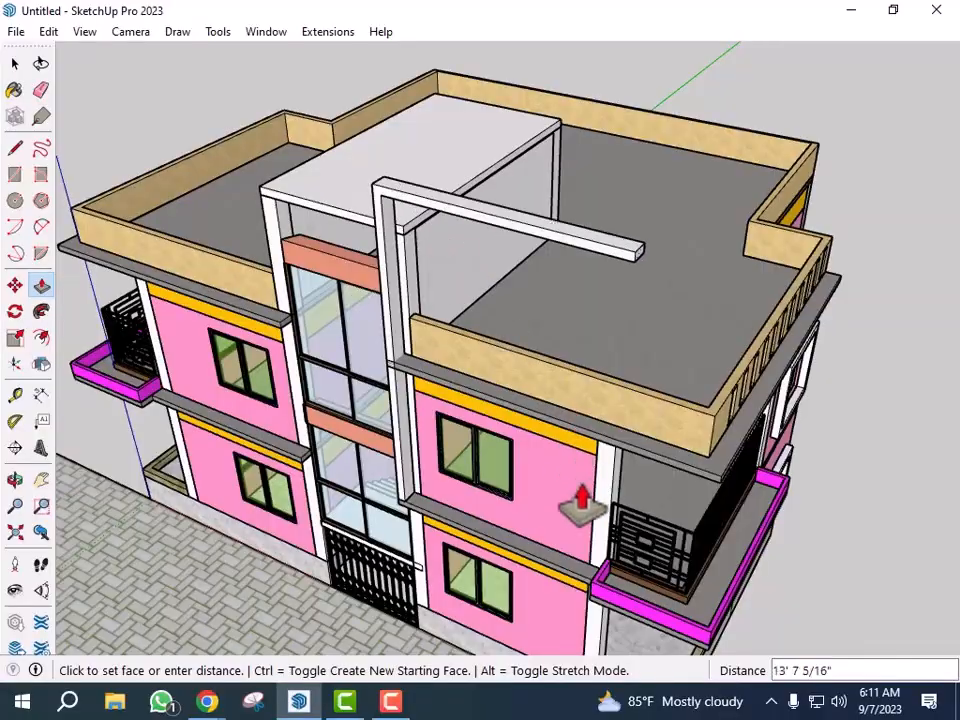
pyautogui.scroll(6, 580, 560)
pyautogui.moveTo(585, 579); pyautogui.dragTo(748, 603, button='middle')
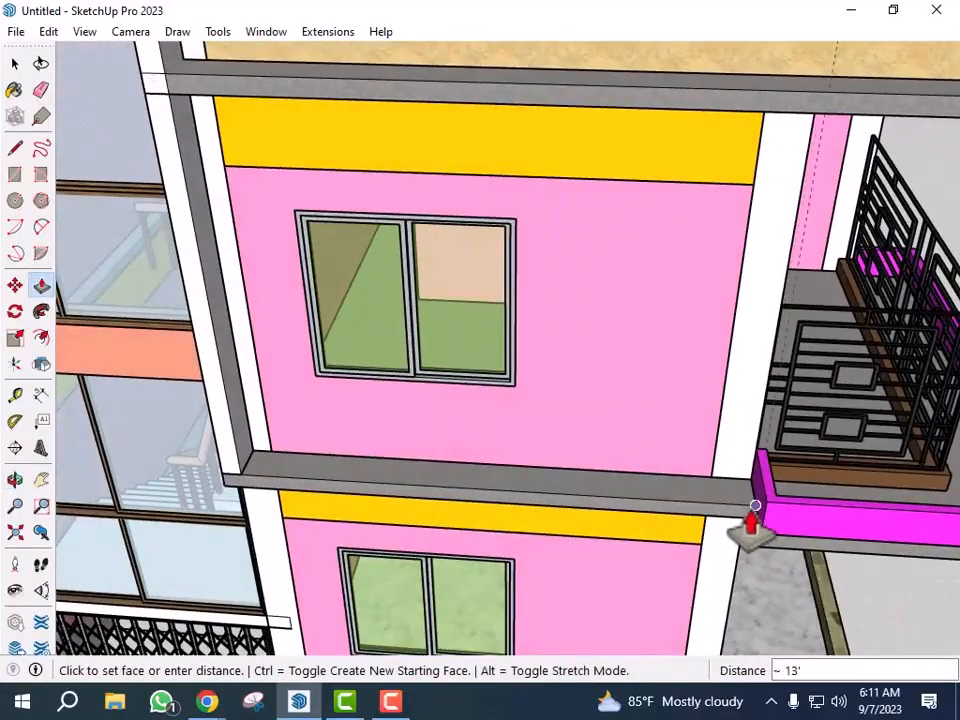
pyautogui.scroll(-8, 755, 507)
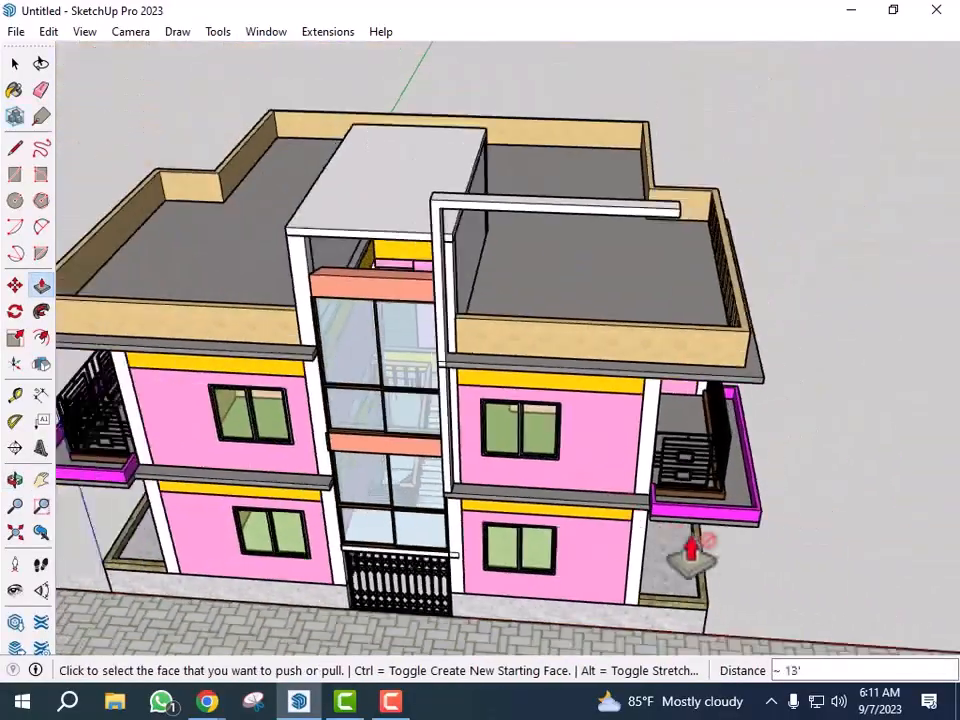
pyautogui.moveTo(690, 553); pyautogui.dragTo(635, 452, button='middle')
pyautogui.scroll(4, 608, 105)
pyautogui.moveTo(631, 313); pyautogui.dragTo(643, 219, button='middle')
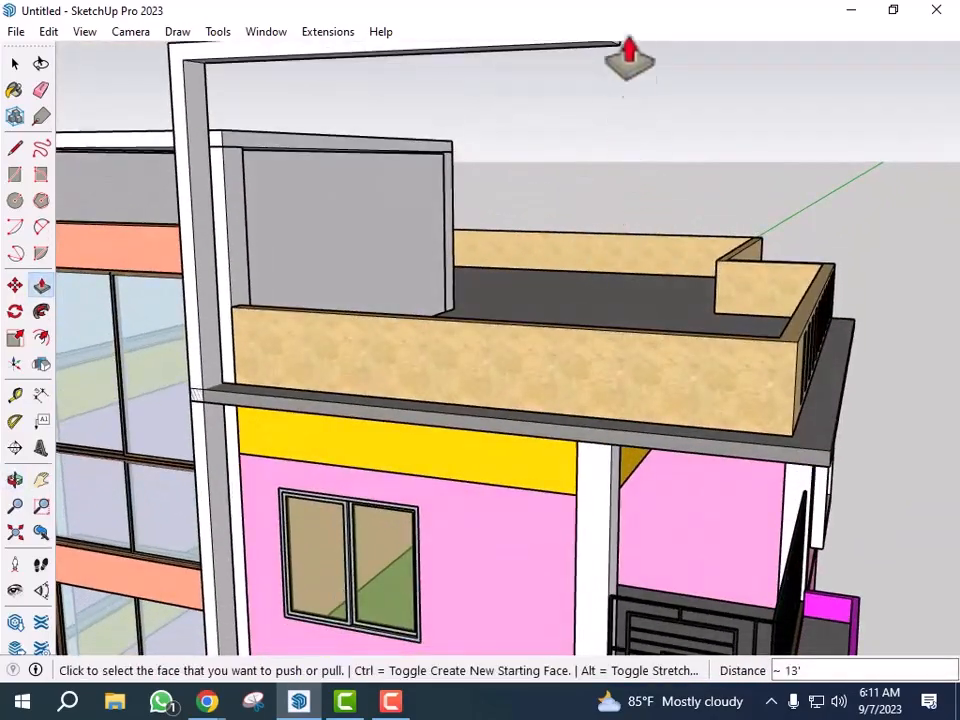
pyautogui.scroll(-4, 579, 450)
pyautogui.moveTo(579, 450); pyautogui.dragTo(630, 240, button='middle')
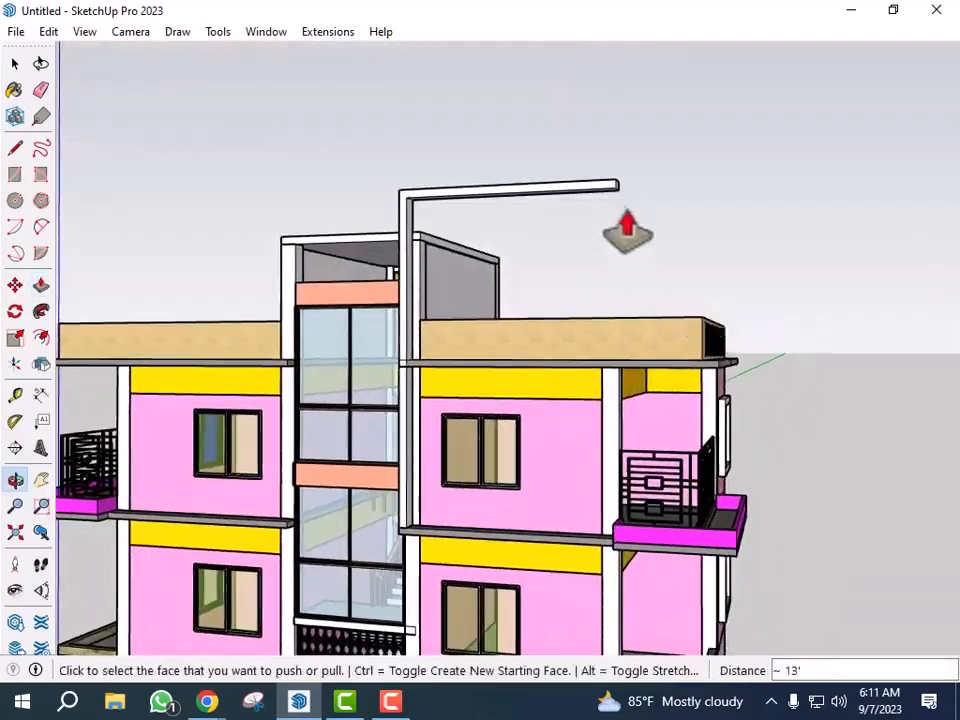
pyautogui.scroll(6, 630, 243)
pyautogui.press('space')
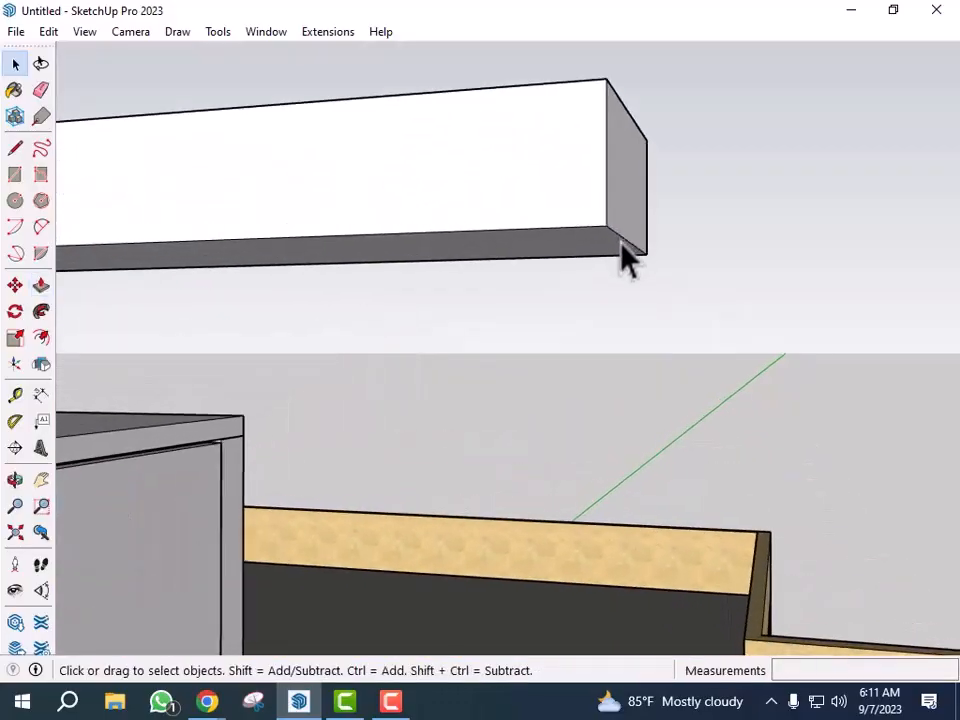
# - Copy the beam's outer end edge inward along its underside to mark a post-sized square at the beam's end
pyautogui.click(625, 250)
pyautogui.press('m')
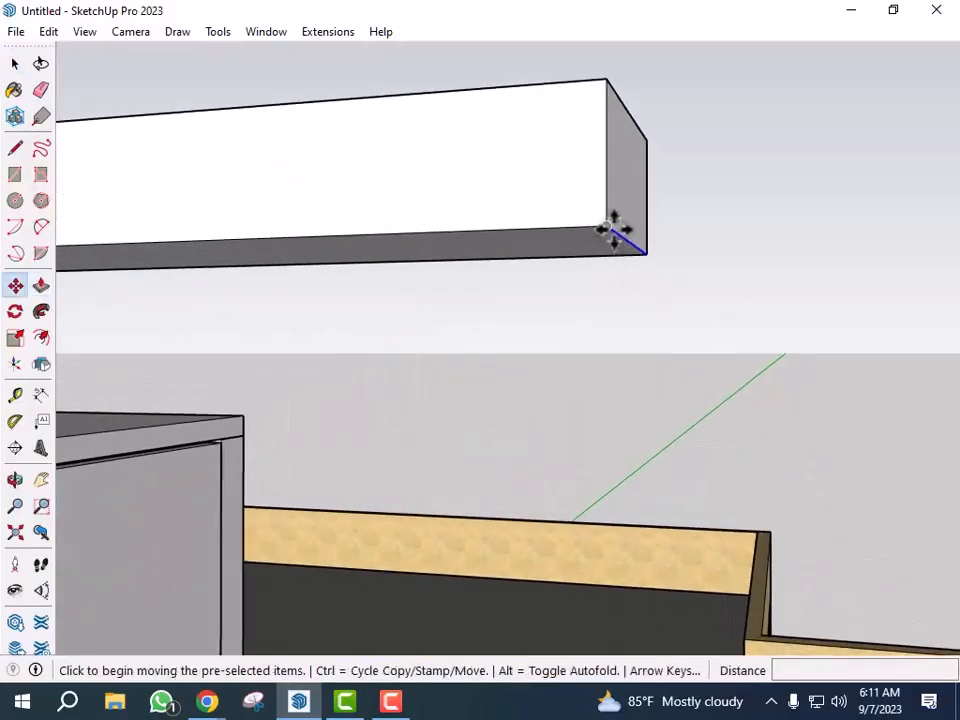
pyautogui.click(610, 228)
pyautogui.press('ctrl')
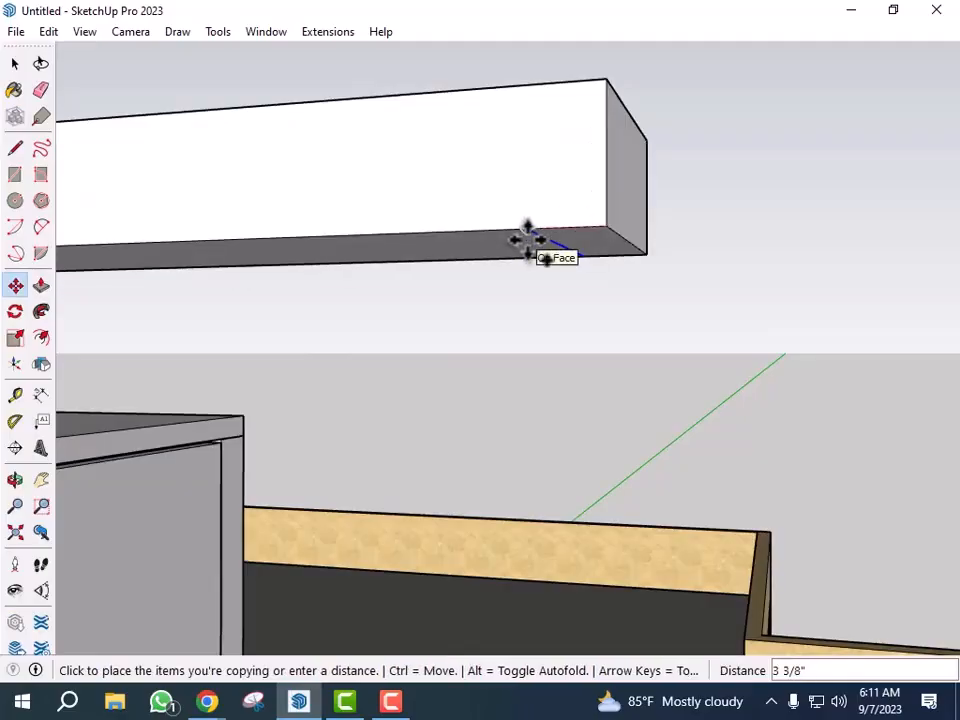
pyautogui.press('p')
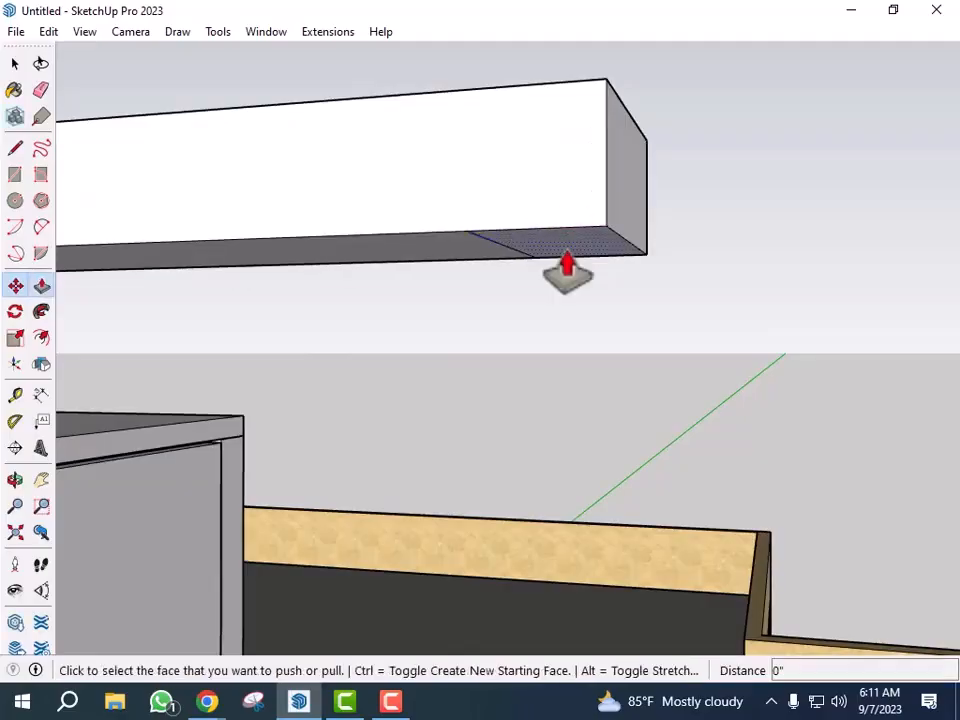
# - Push/pull the square at the beam's free end downward into a second post, closing the front frame
pyautogui.click(567, 265)
pyautogui.scroll(-3, 574, 272)
pyautogui.scroll(-8, 579, 210)
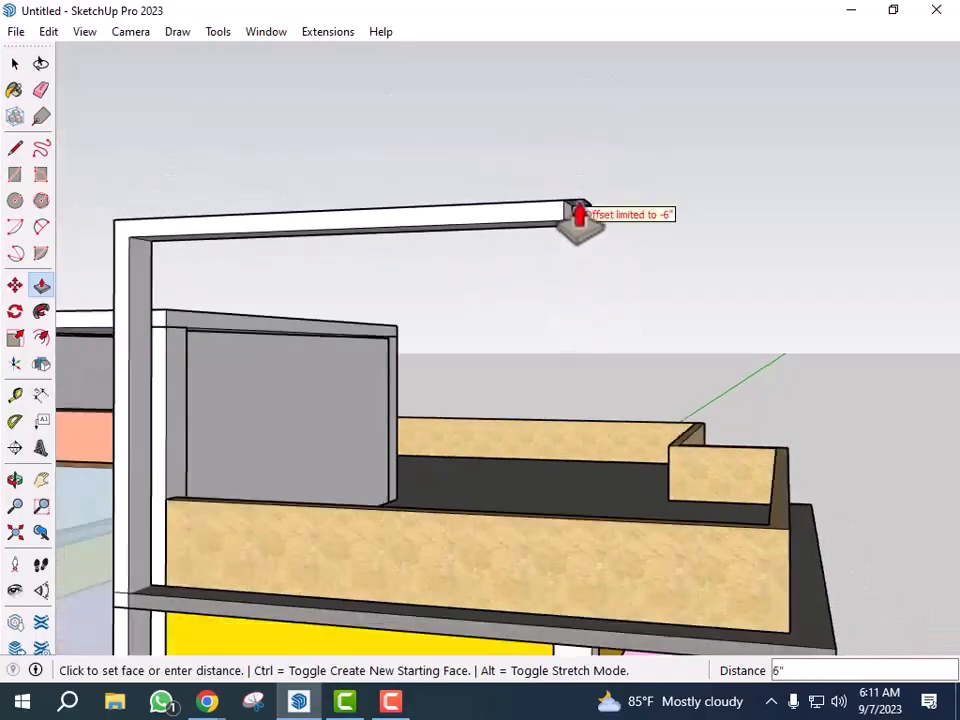
pyautogui.scroll(2, 562, 420)
pyautogui.moveTo(563, 488); pyautogui.dragTo(731, 581, button='middle')
pyautogui.scroll(8, 726, 576)
pyautogui.click(676, 337)
# - Select all the posts and beams of the new front frame and make them into a group
pyautogui.press('space')
pyautogui.scroll(-5, 656, 372)
pyautogui.scroll(-6, 814, 446)
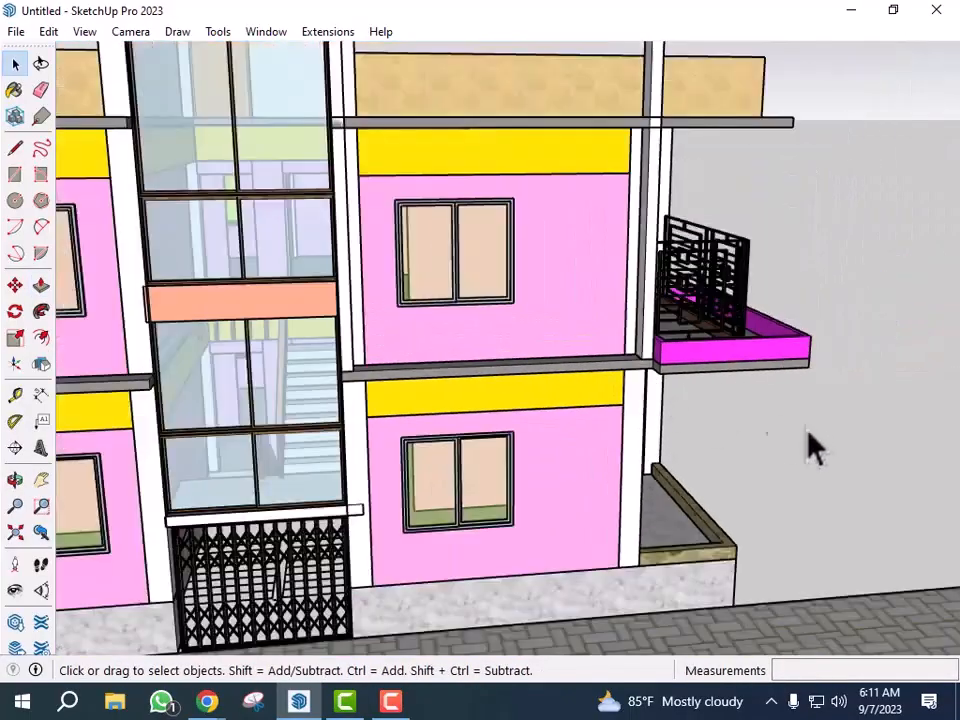
pyautogui.moveTo(660, 489); pyautogui.dragTo(497, 364, button='middle')
pyautogui.scroll(4, 471, 193)
pyautogui.tripleClick(468, 205)
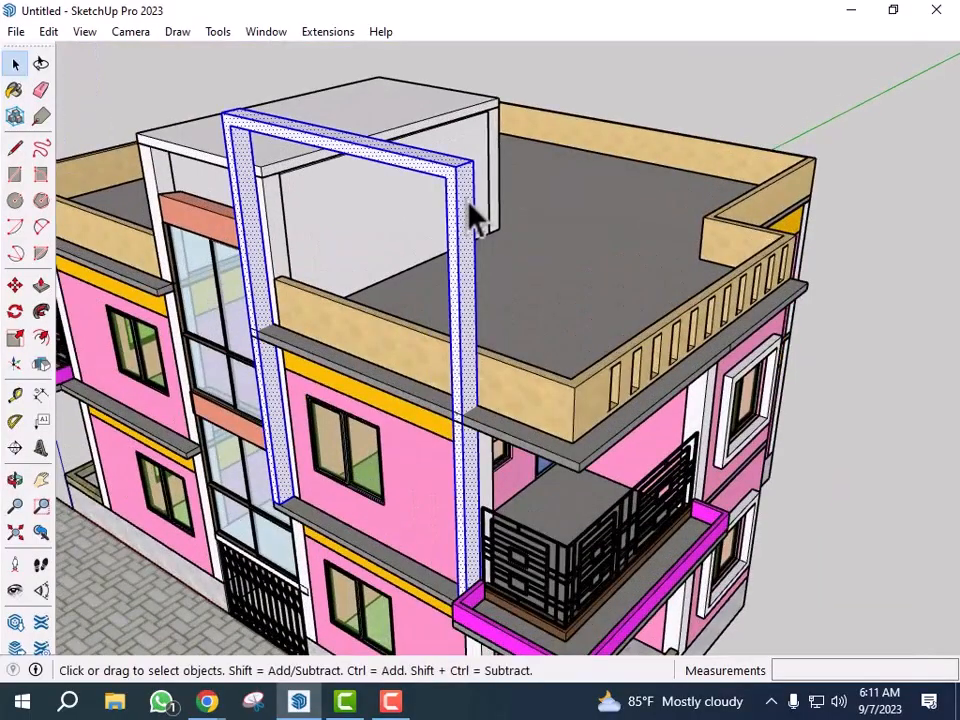
pyautogui.rightClick(467, 204)
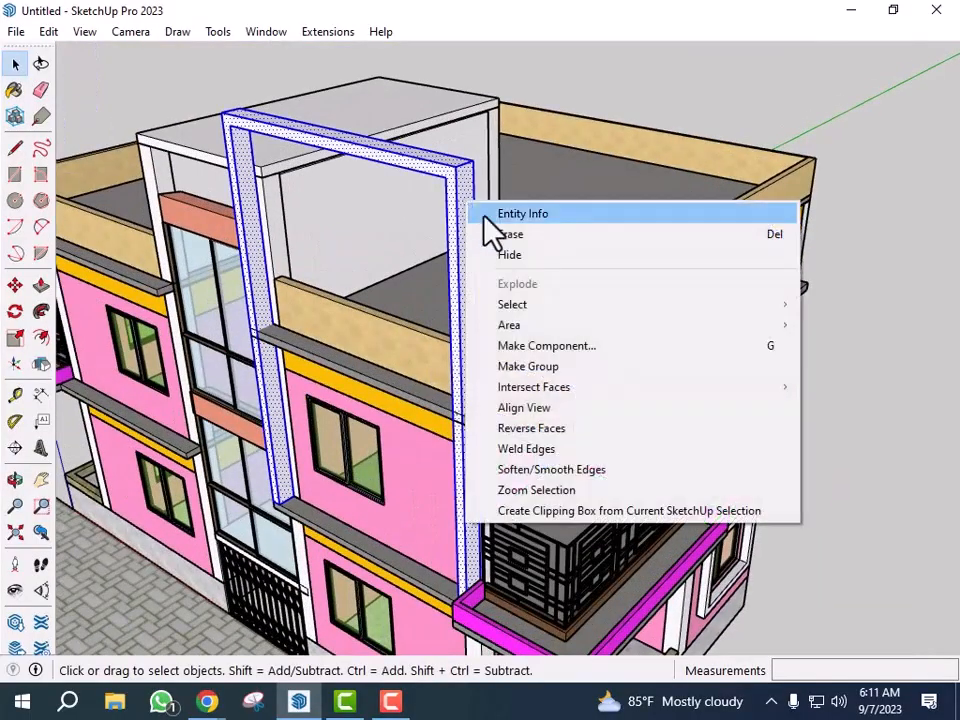
pyautogui.click(562, 368)
# - Open Entity Info for the frame group and scroll through the tray's panels
pyautogui.moveTo(574, 384); pyautogui.dragTo(508, 322, button='middle')
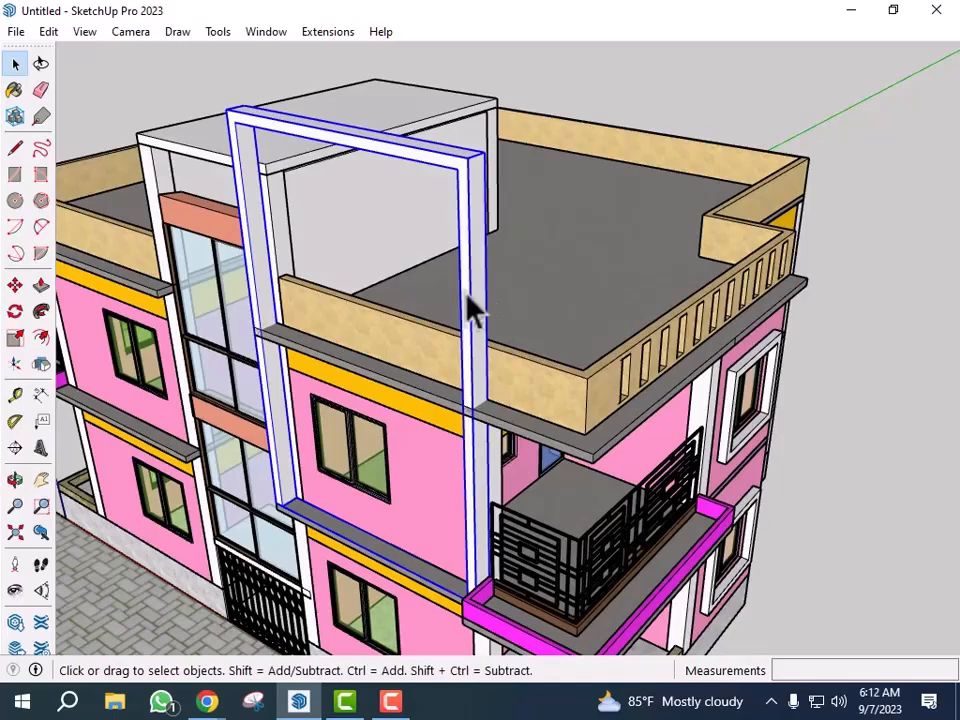
pyautogui.rightClick(474, 304)
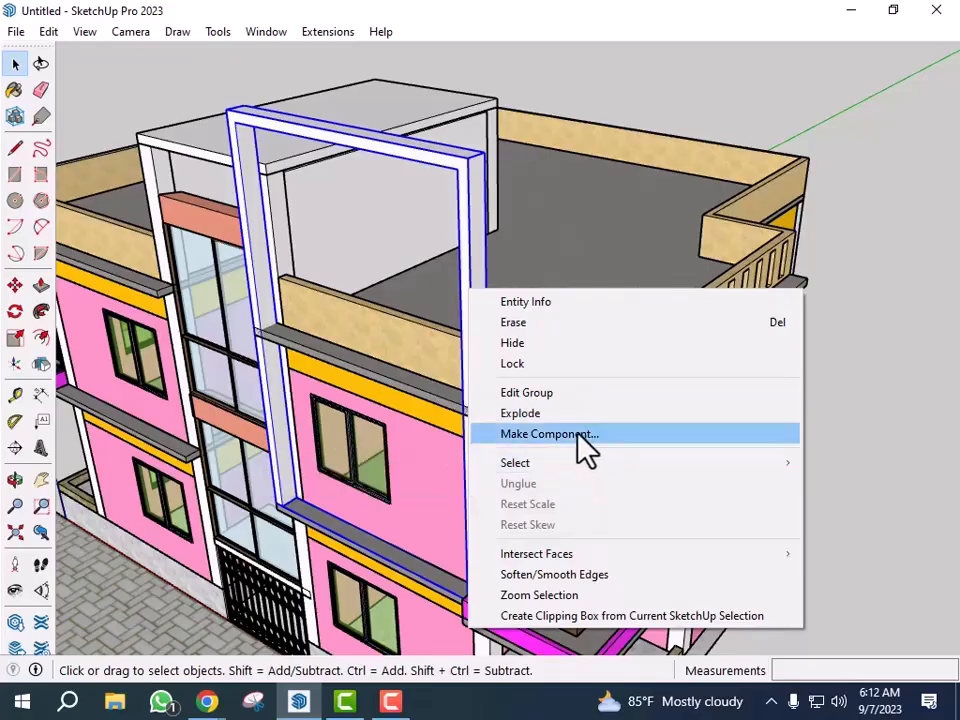
pyautogui.click(561, 303)
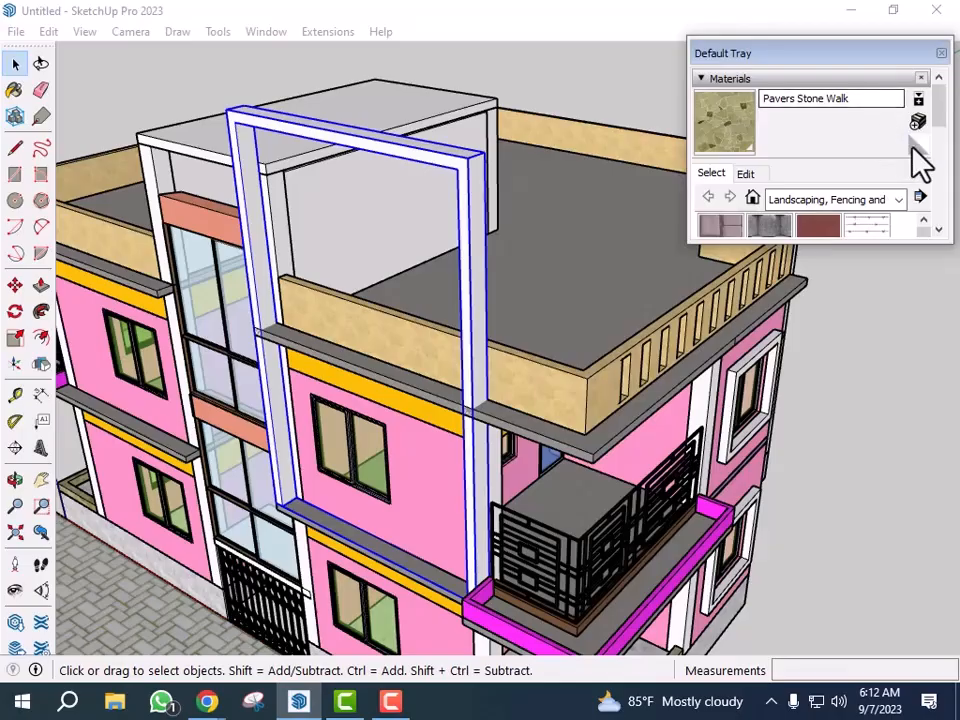
pyautogui.scroll(-10, 925, 165)
pyautogui.scroll(3, 938, 183)
pyautogui.scroll(-5, 940, 175)
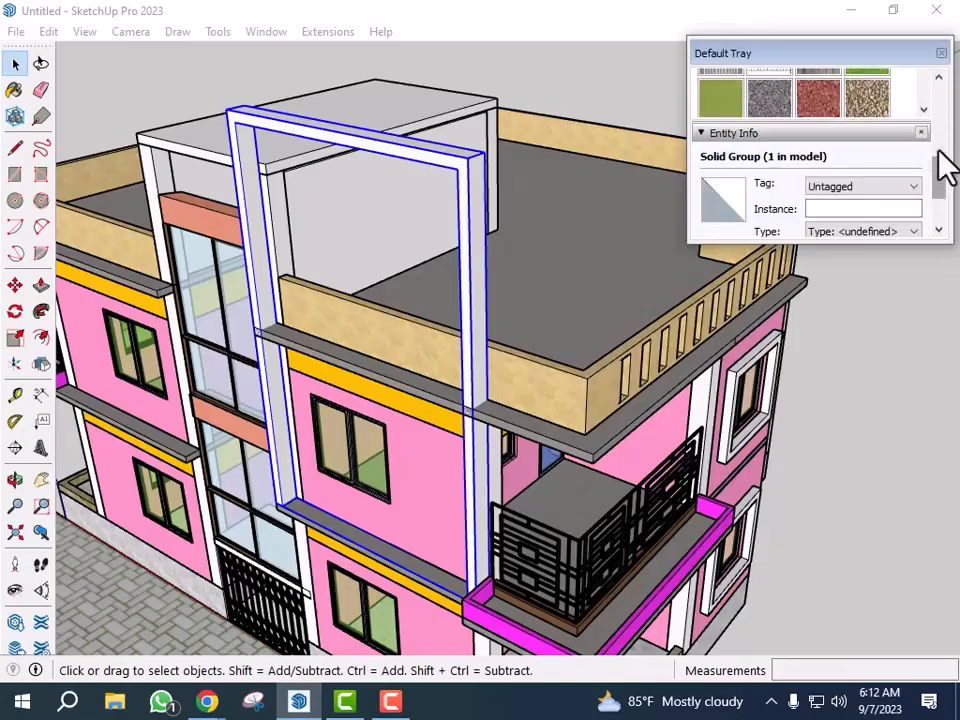
pyautogui.scroll(-2, 935, 195)
pyautogui.moveTo(940, 193); pyautogui.dragTo(939, 104)
# - Paint the frame group dark brown from the Colors material library
pyautogui.click(899, 193)
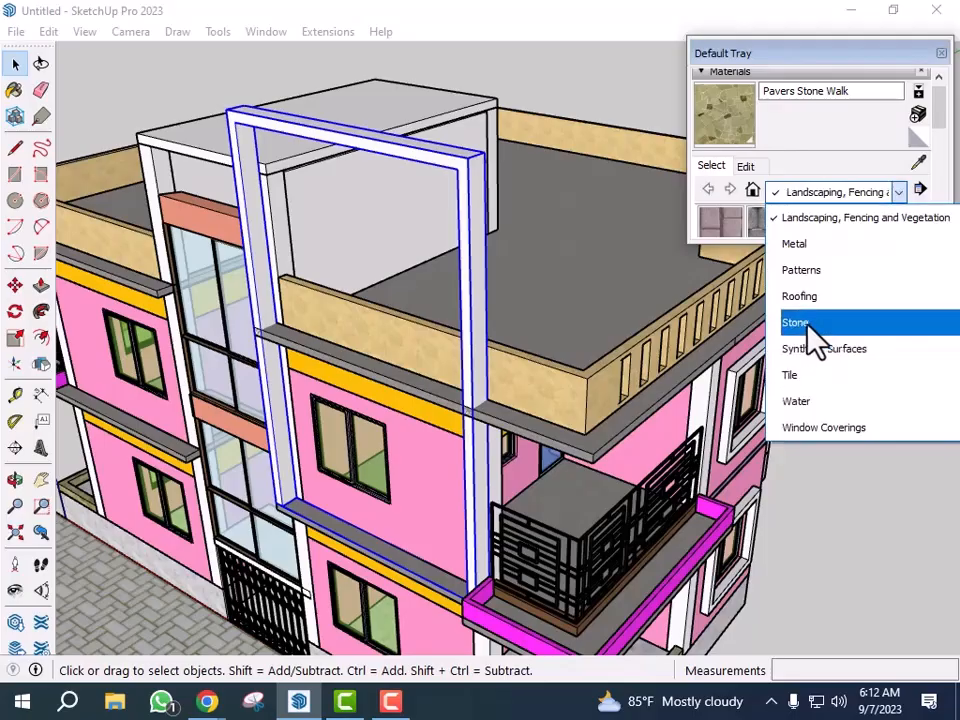
pyautogui.scroll(2, 816, 335)
pyautogui.click(818, 300)
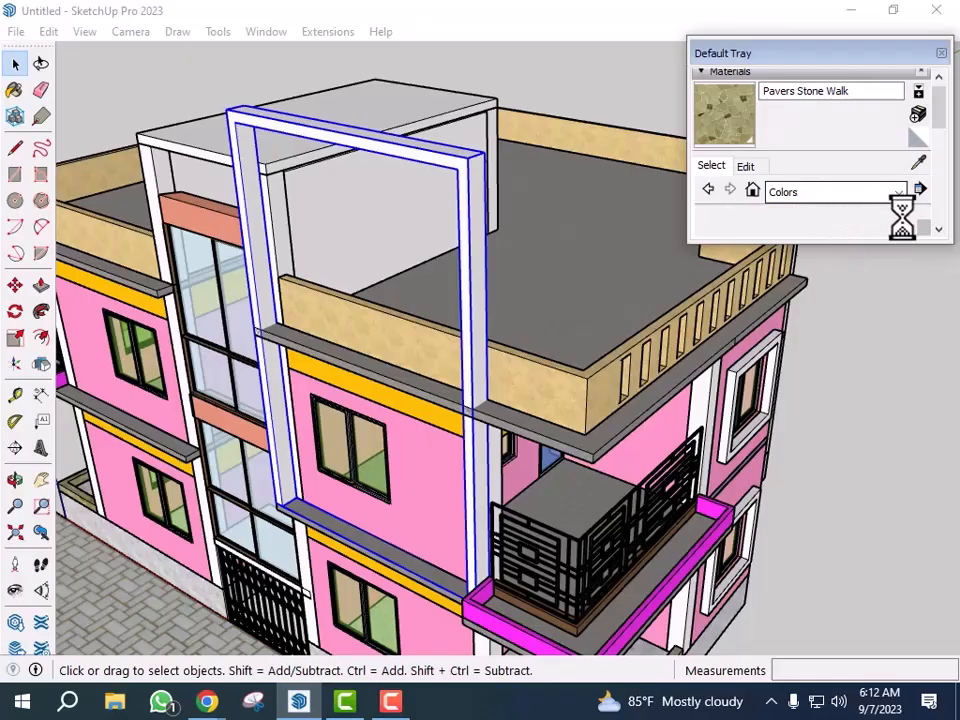
pyautogui.scroll(-1, 836, 223)
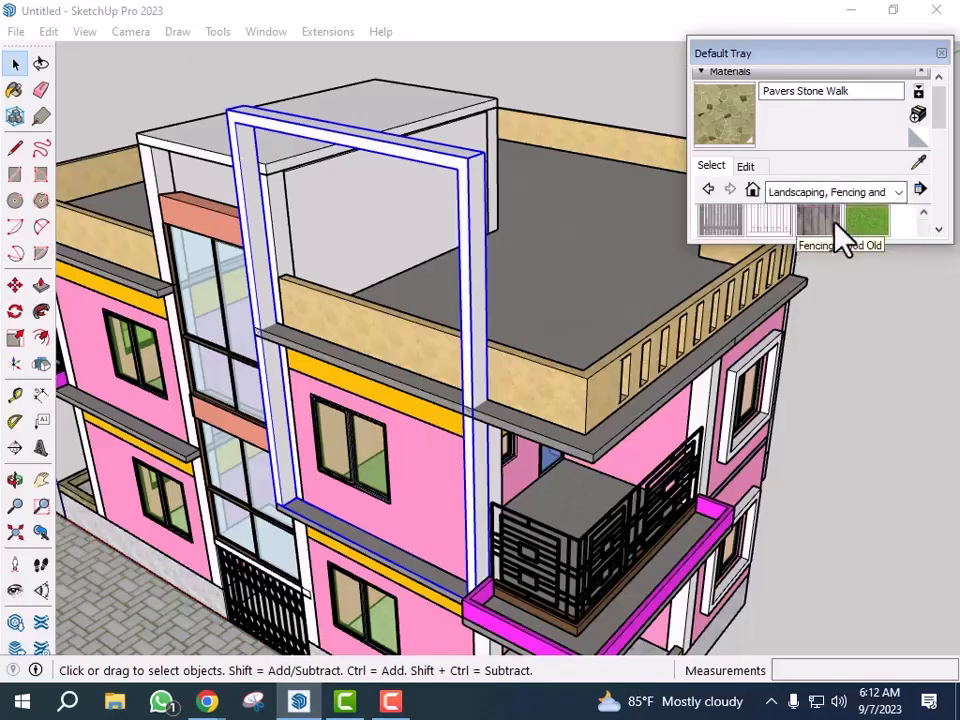
pyautogui.scroll(1, 888, 200)
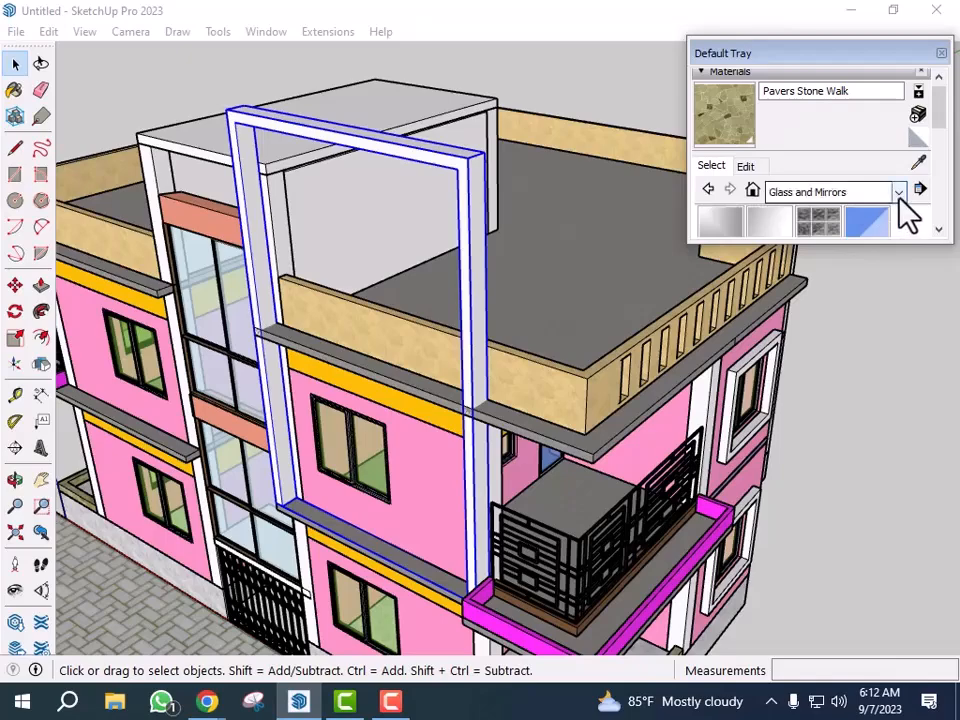
pyautogui.click(897, 193)
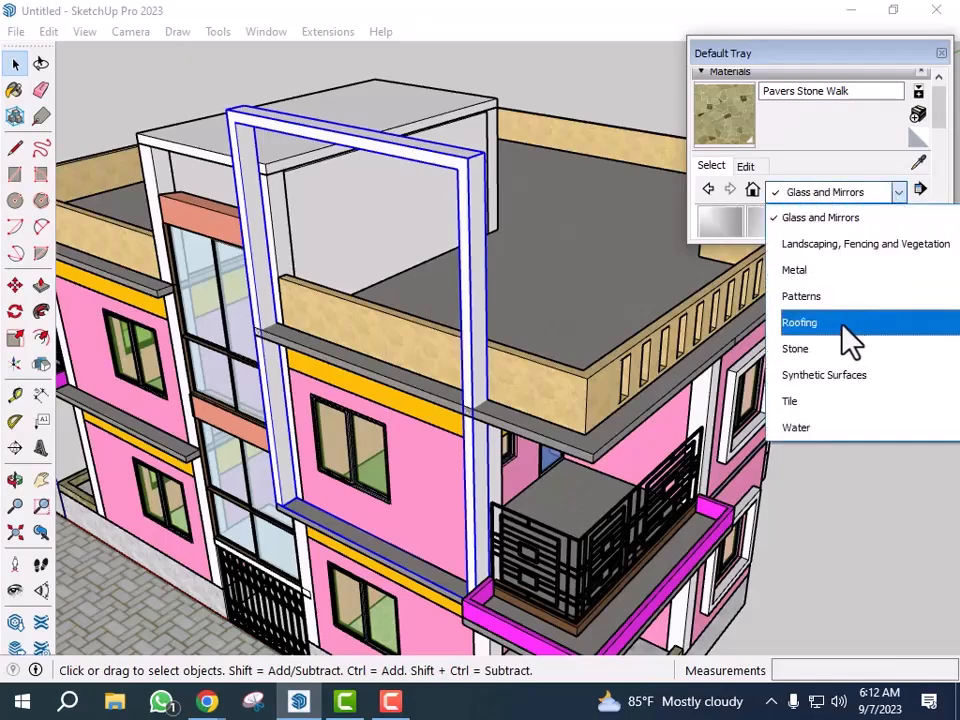
pyautogui.scroll(3, 835, 355)
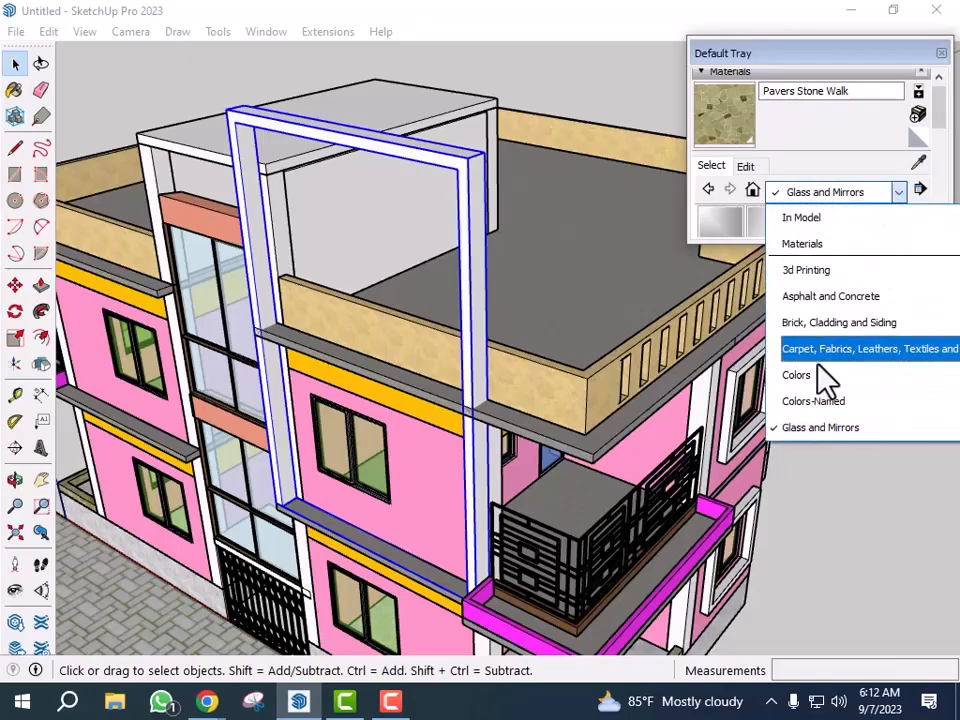
pyautogui.click(829, 373)
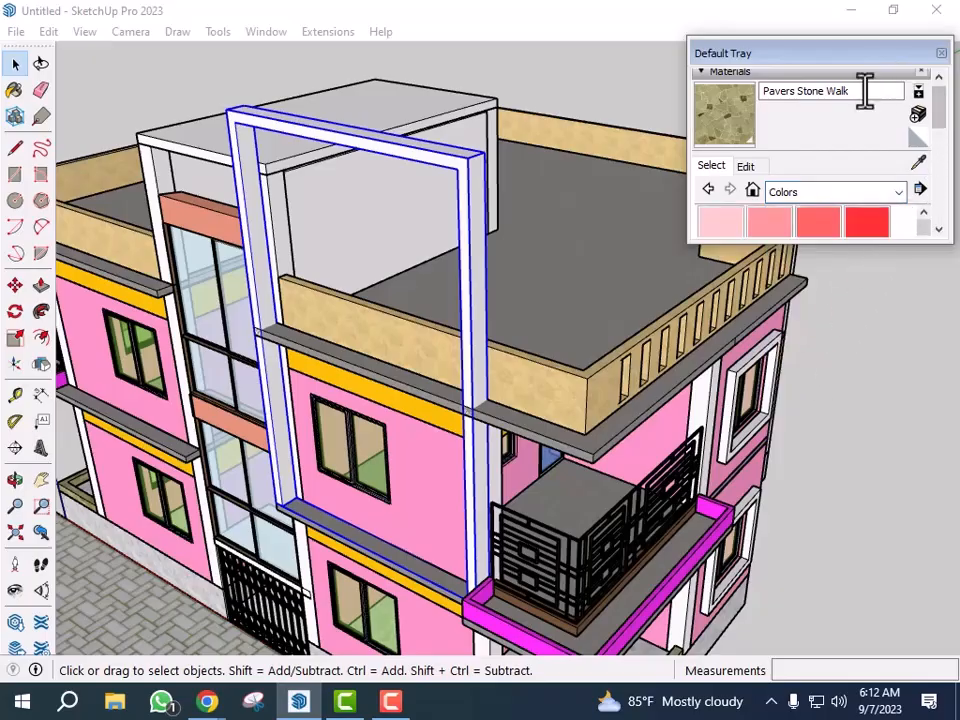
pyautogui.scroll(-5, 812, 238)
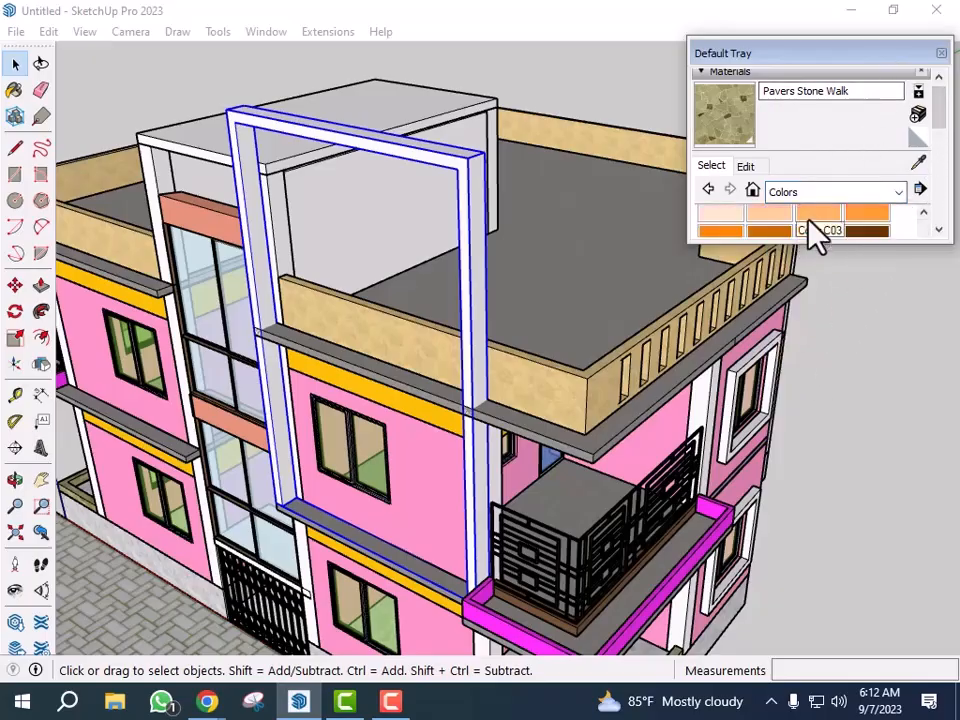
pyautogui.scroll(-2, 881, 238)
pyautogui.click(879, 235)
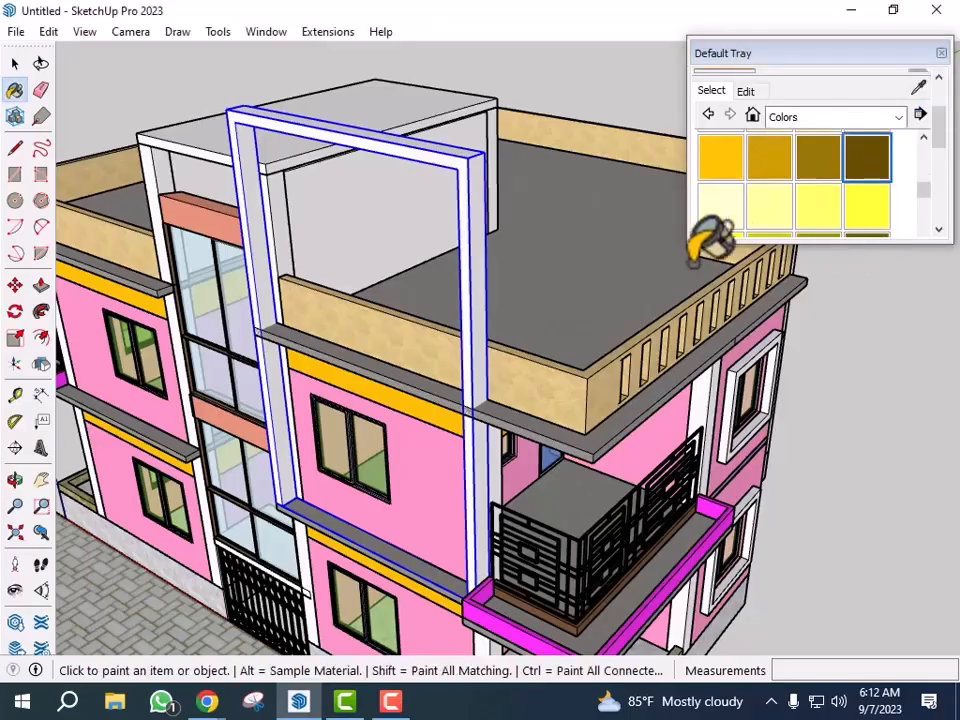
pyautogui.scroll(3, 470, 225)
pyautogui.click(500, 216)
pyautogui.scroll(-5, 497, 221)
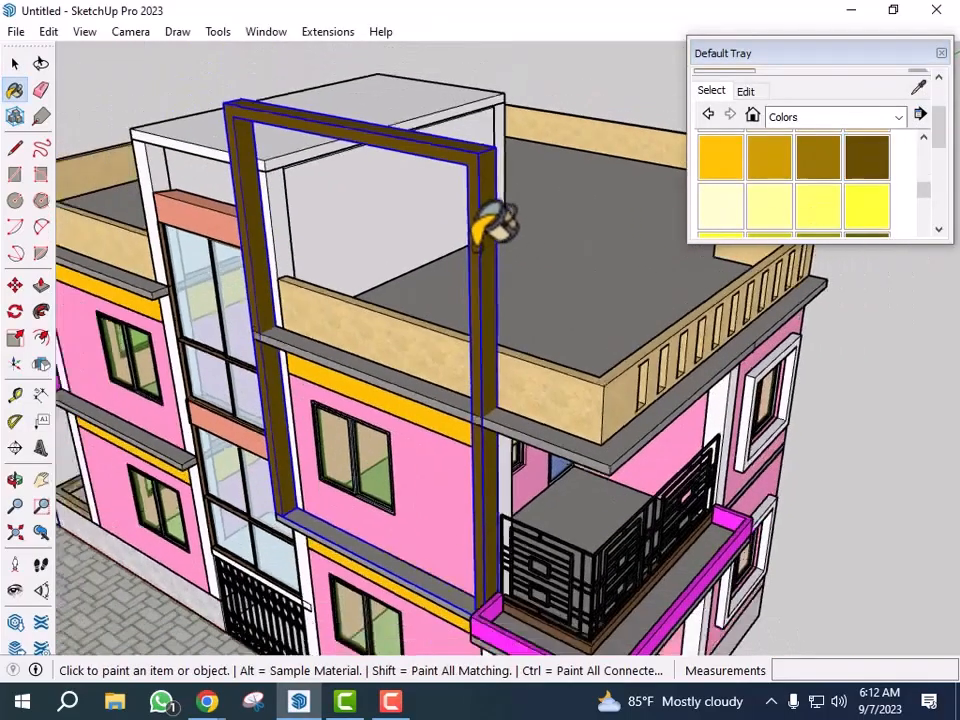
# - Copy the brown frame about 21' sideways along the facade to the far end of the upper floor
pyautogui.press('space')
pyautogui.scroll(-3, 771, 497)
pyautogui.moveTo(771, 497); pyautogui.dragTo(692, 465, button='middle')
pyautogui.moveTo(571, 456); pyautogui.dragTo(615, 476, button='middle')
pyautogui.scroll(4, 626, 450)
pyautogui.scroll(2, 648, 300)
pyautogui.click(643, 280)
pyautogui.press('m')
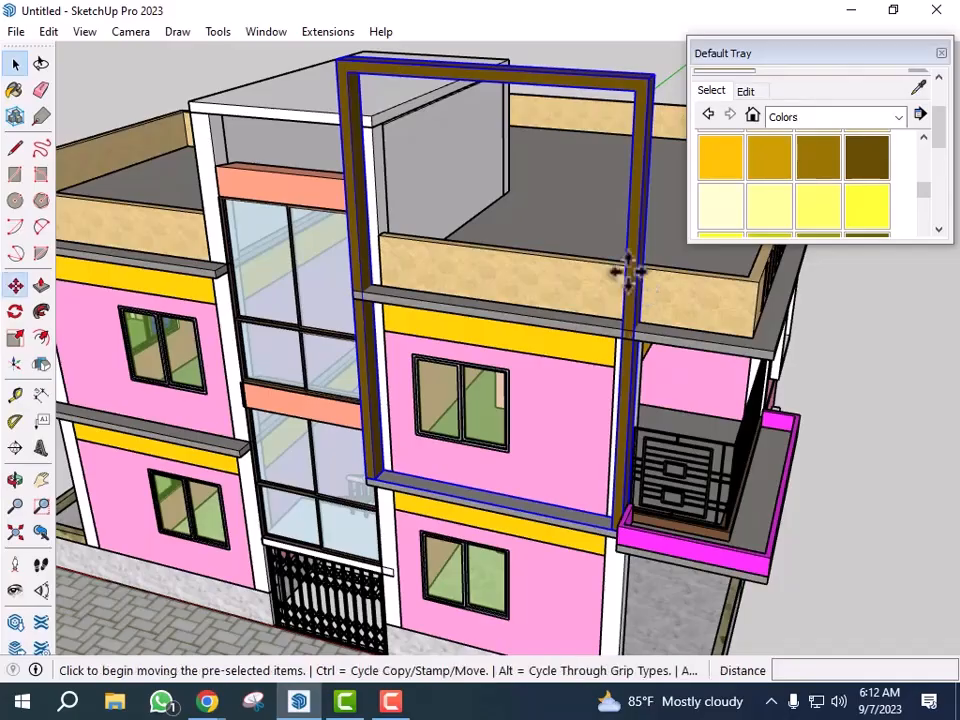
pyautogui.moveTo(317, 521); pyautogui.dragTo(510, 510, button='middle')
pyautogui.scroll(3, 510, 510)
pyautogui.scroll(2, 510, 508)
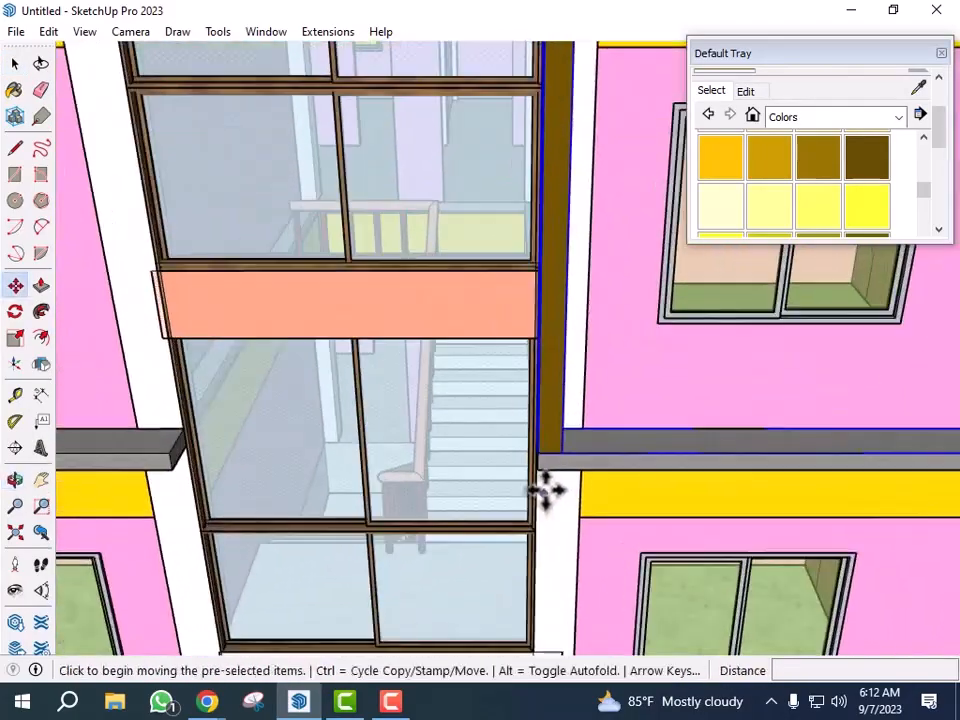
pyautogui.click(541, 470)
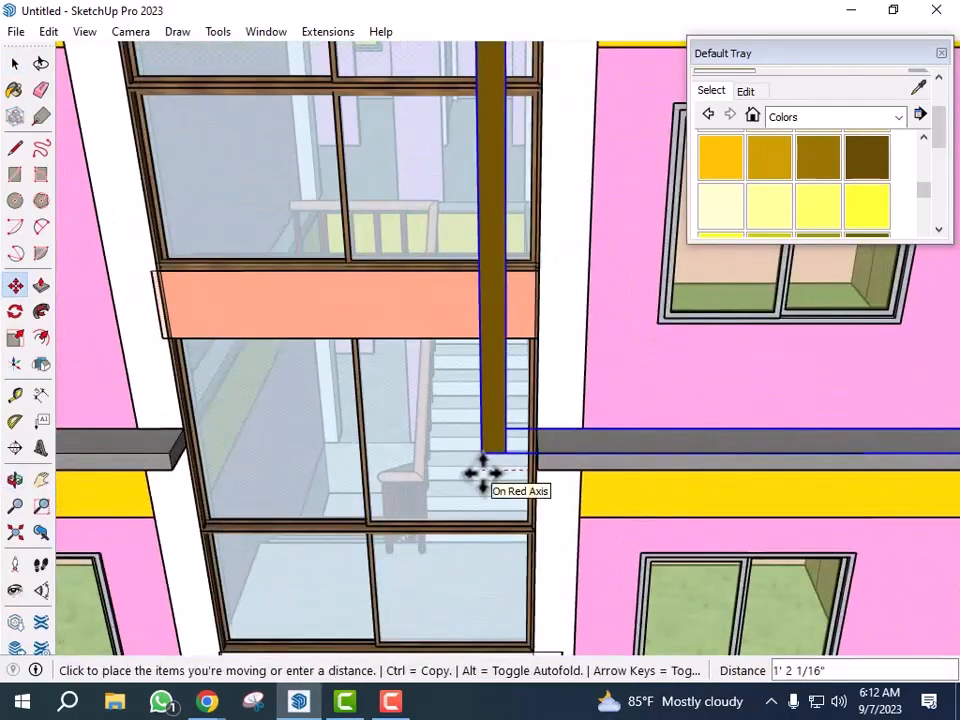
pyautogui.press('ctrl')
pyautogui.scroll(-3, 745, 505)
pyautogui.scroll(-5, 760, 486)
pyautogui.scroll(7, 364, 467)
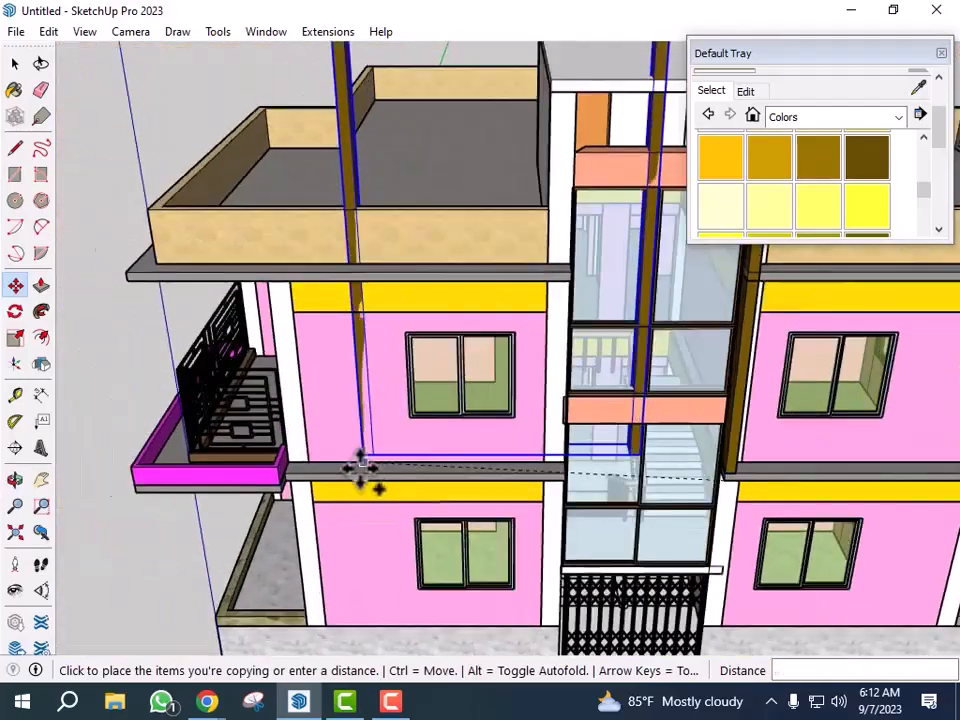
pyautogui.scroll(2, 268, 492)
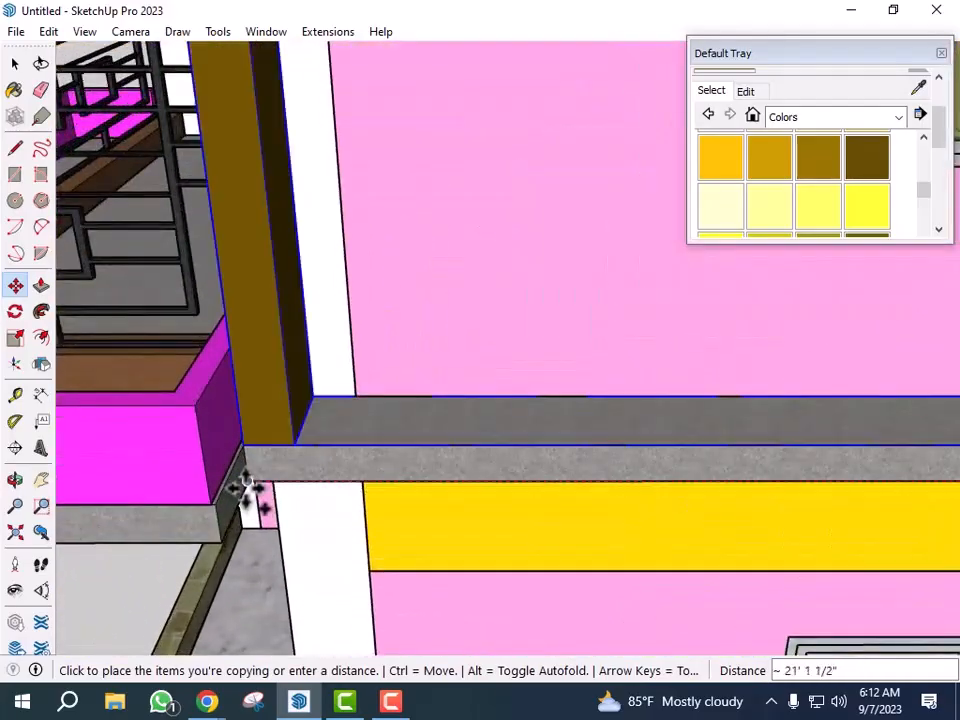
pyautogui.click(240, 484)
pyautogui.scroll(-3, 266, 439)
pyautogui.press('space')
# - Add a guide line 6" above the top of the upper-floor window frame
pyautogui.scroll(-10, 388, 478)
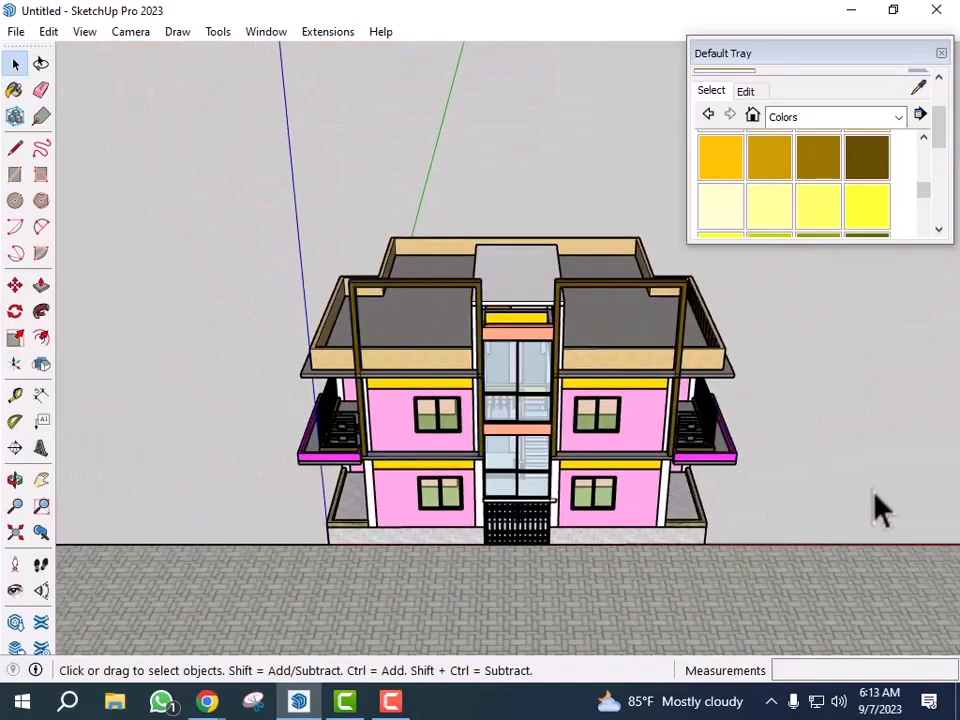
pyautogui.moveTo(878, 508); pyautogui.dragTo(671, 521, button='middle')
pyautogui.scroll(5, 542, 493)
pyautogui.scroll(1, 458, 413)
pyautogui.moveTo(458, 411); pyautogui.dragTo(516, 406, button='middle')
pyautogui.scroll(7, 250, 314)
pyautogui.moveTo(254, 317); pyautogui.dragTo(386, 343, button='middle')
pyautogui.scroll(2, 386, 343)
pyautogui.scroll(-2, 437, 388)
pyautogui.scroll(3, 546, 371)
pyautogui.scroll(2, 552, 388)
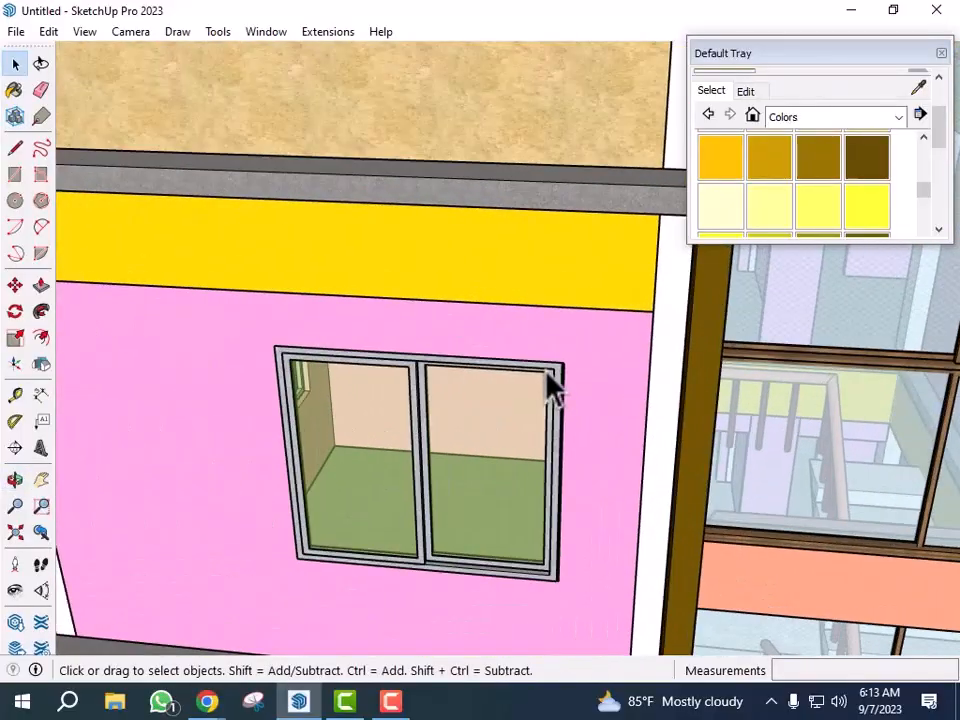
pyautogui.press('t')
pyautogui.scroll(3, 556, 372)
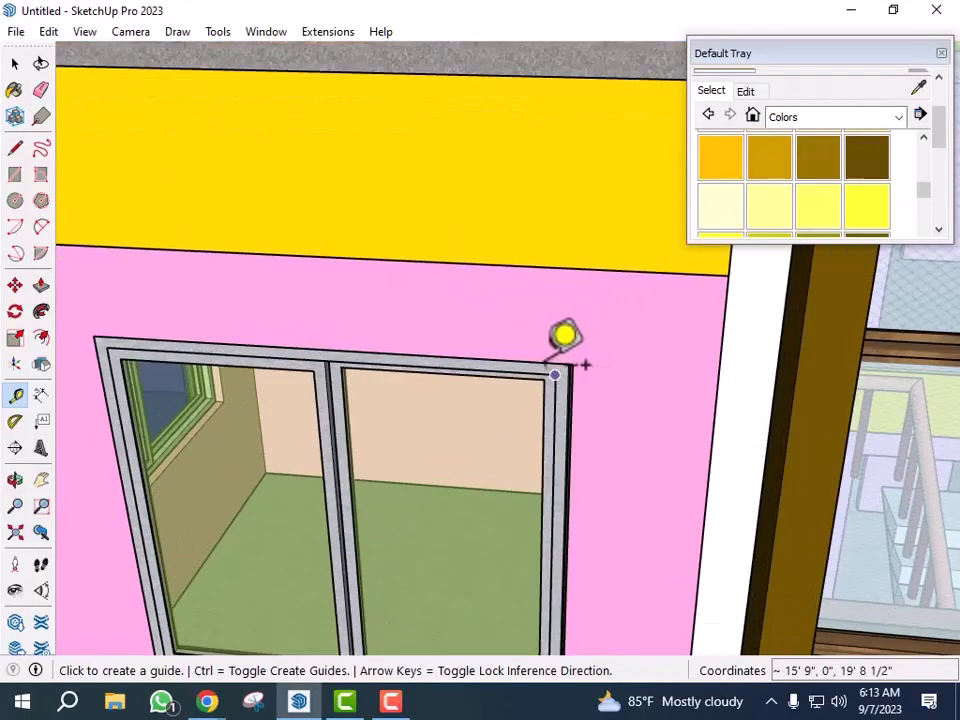
pyautogui.click(544, 363)
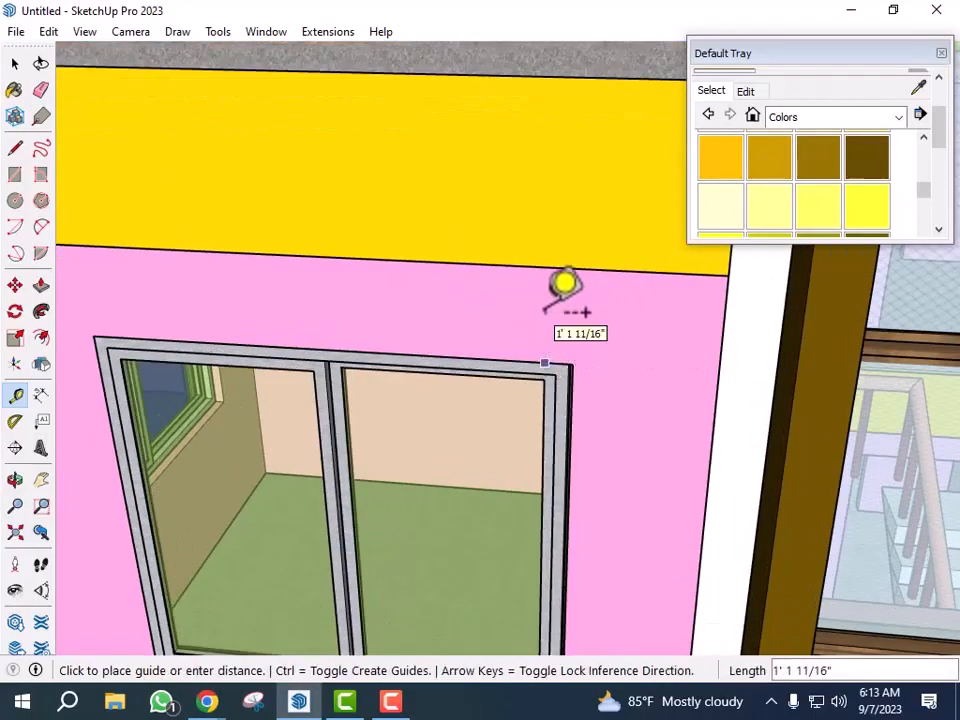
pyautogui.click(478, 312)
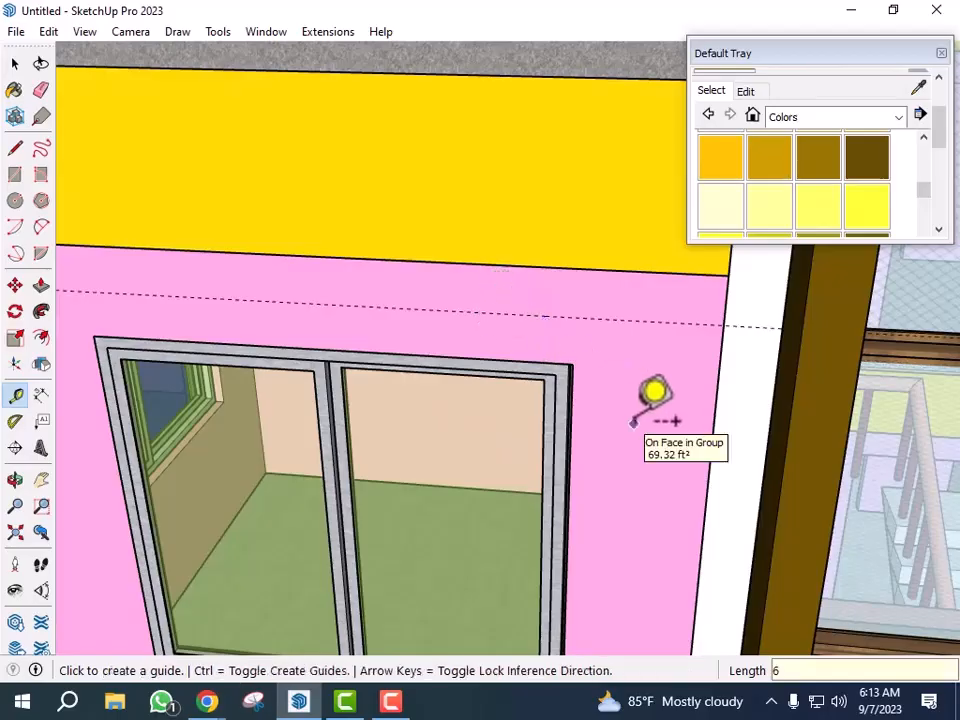
# - Draw a rectangle about 5' 1" by 6" over the window top, from its frame corner up to the guide
pyautogui.press('r')
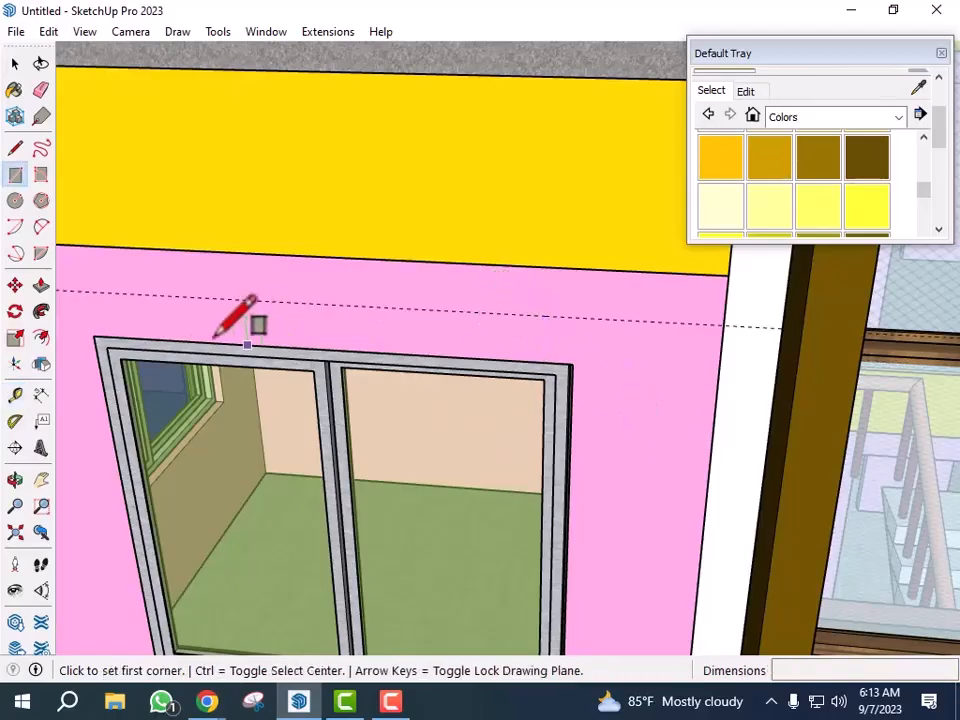
pyautogui.click(94, 335)
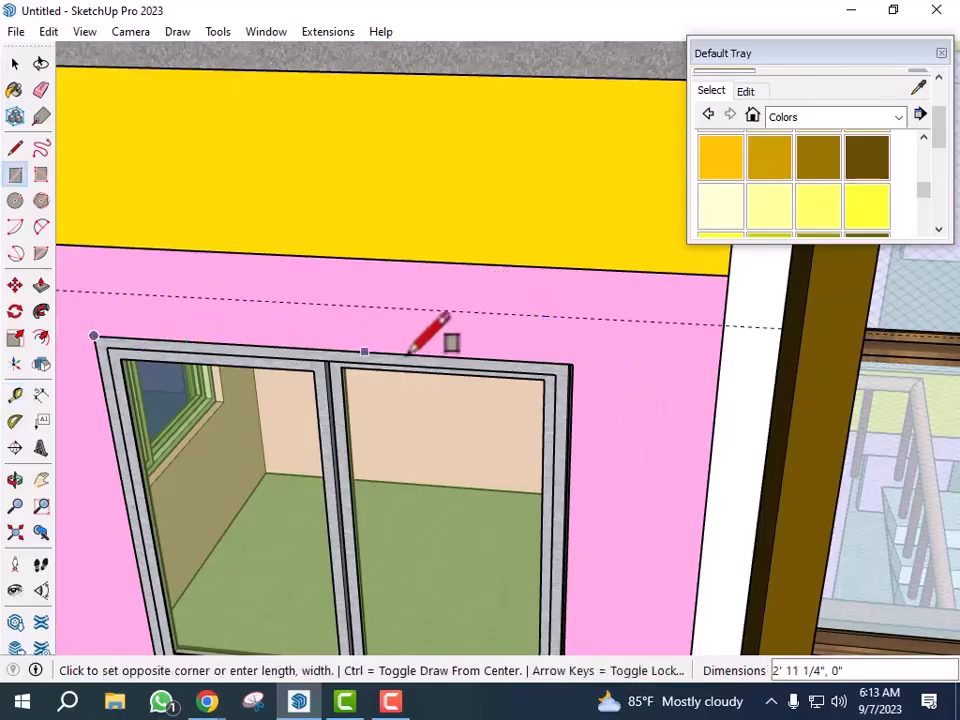
pyautogui.click(583, 318)
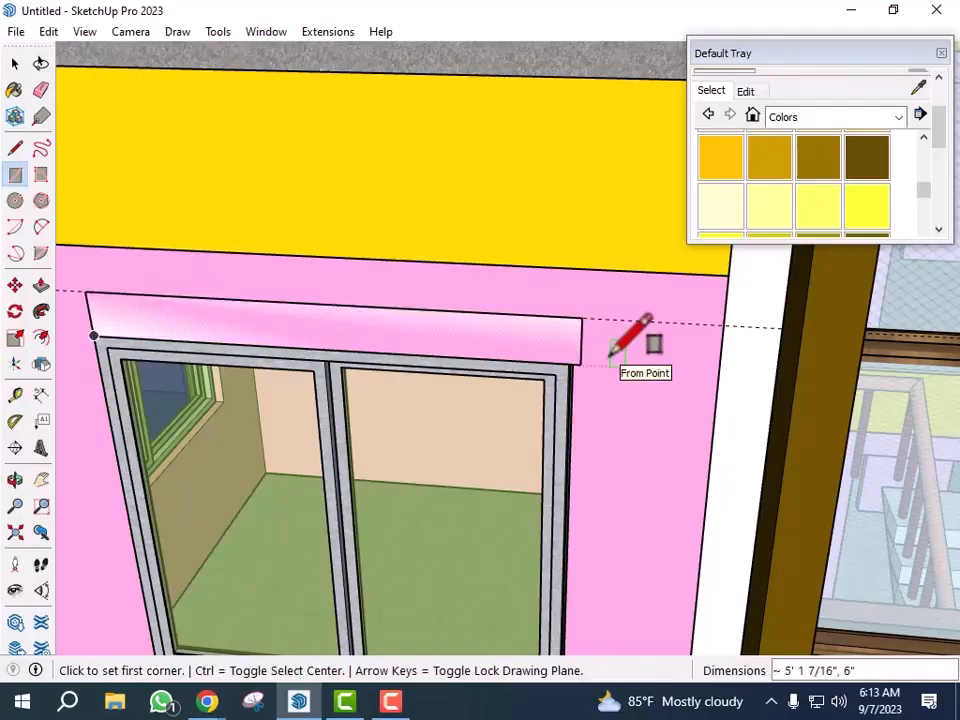
# - Try to push/pull the sunshade rectangle outward about 2' 11" from the wall, then undo the extrusion
pyautogui.press('p')
pyautogui.click(518, 345)
pyautogui.scroll(-5, 600, 362)
pyautogui.scroll(-4, 606, 358)
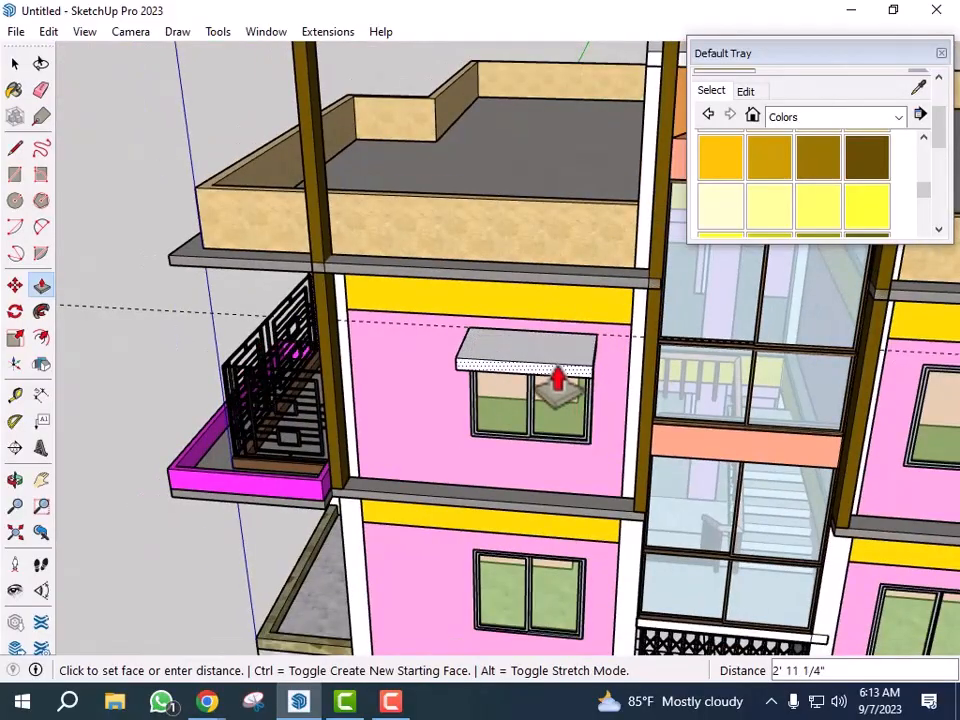
pyautogui.click(558, 383)
pyautogui.scroll(8, 536, 364)
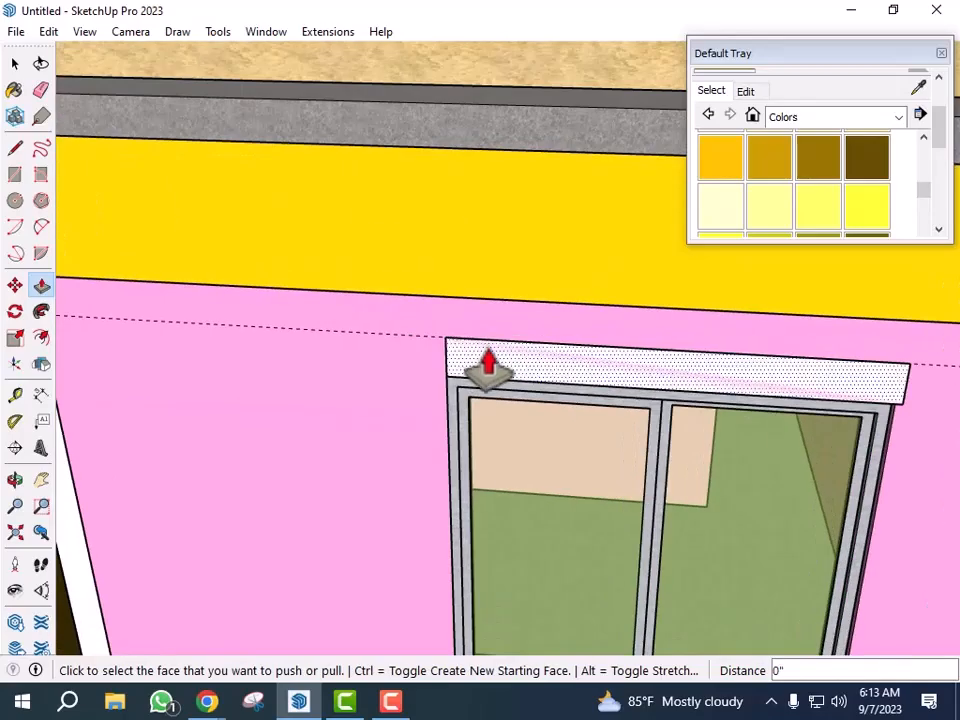
pyautogui.hotkey('ctrl', 'z')
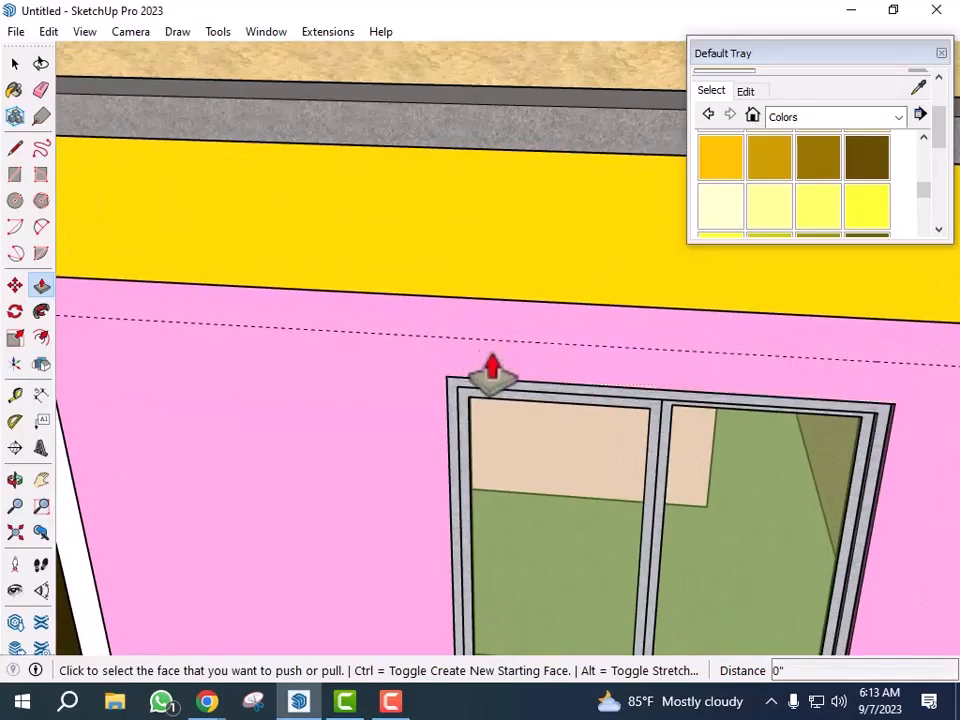
pyautogui.press('space')
pyautogui.moveTo(540, 410); pyautogui.dragTo(586, 452, button='middle')
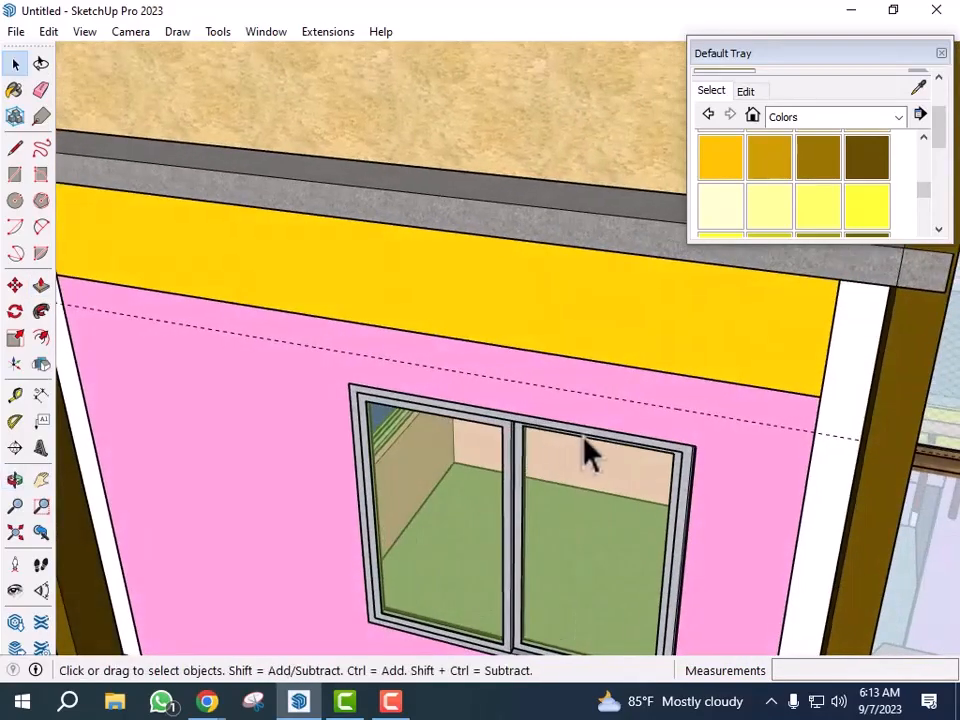
pyautogui.scroll(-5, 588, 453)
pyautogui.moveTo(546, 418); pyautogui.dragTo(632, 471, button='middle')
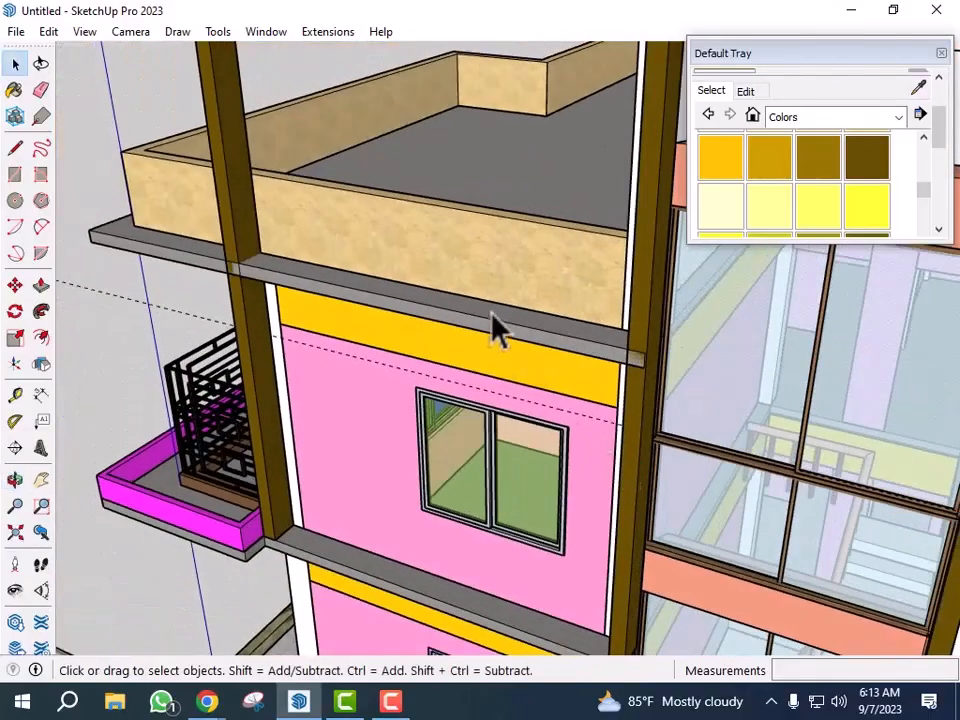
pyautogui.scroll(5, 566, 445)
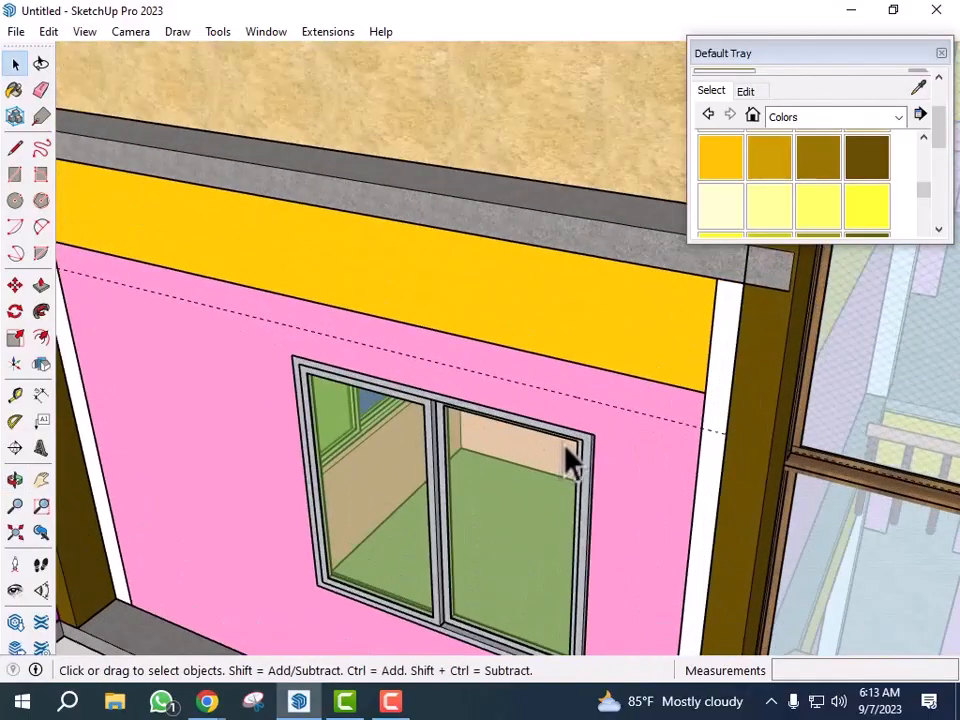
pyautogui.scroll(3, 565, 437)
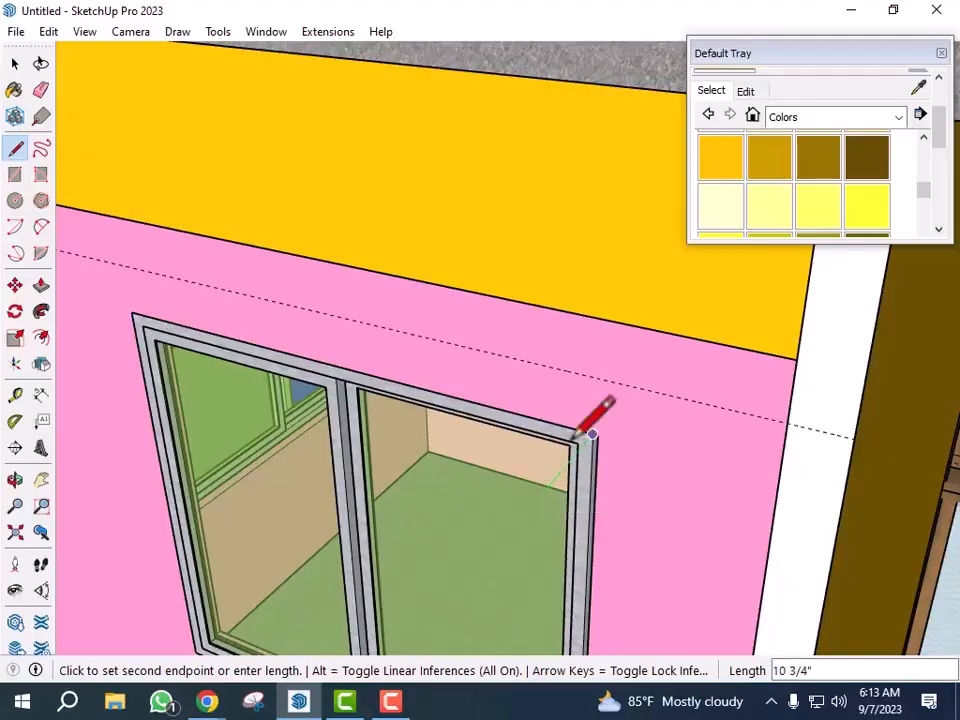
pyautogui.scroll(5, 551, 462)
pyautogui.press('Escape')
# - Select the upper-floor window with its frame and start moving it with the Move tool
pyautogui.press('space')
pyautogui.scroll(-6, 621, 461)
pyautogui.moveTo(615, 461); pyautogui.dragTo(724, 484, button='middle')
pyautogui.scroll(-5, 463, 507)
pyautogui.scroll(8, 735, 435)
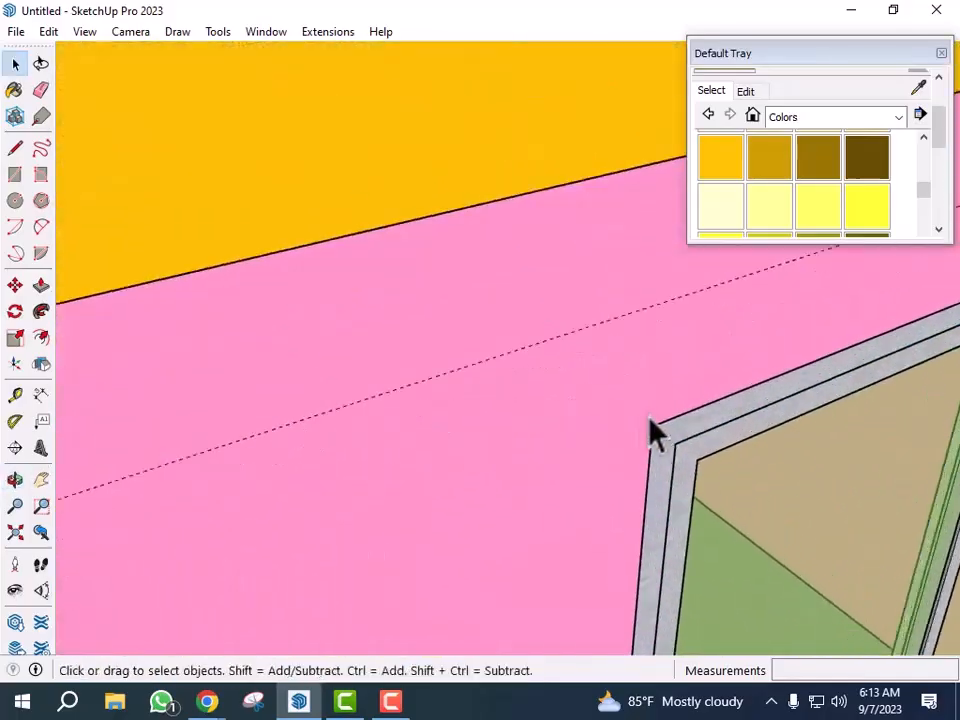
pyautogui.scroll(6, 660, 428)
pyautogui.scroll(-5, 525, 351)
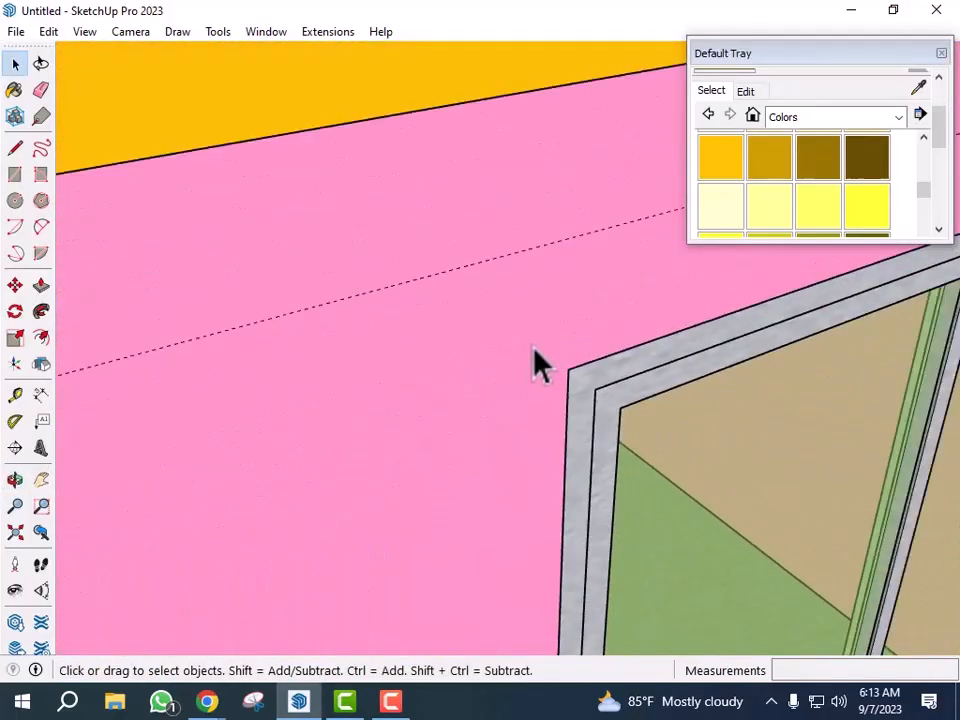
pyautogui.scroll(-4, 542, 352)
pyautogui.moveTo(544, 336); pyautogui.dragTo(546, 611, button='middle')
pyautogui.scroll(5, 563, 557)
pyautogui.scroll(2, 557, 541)
pyautogui.press('m')
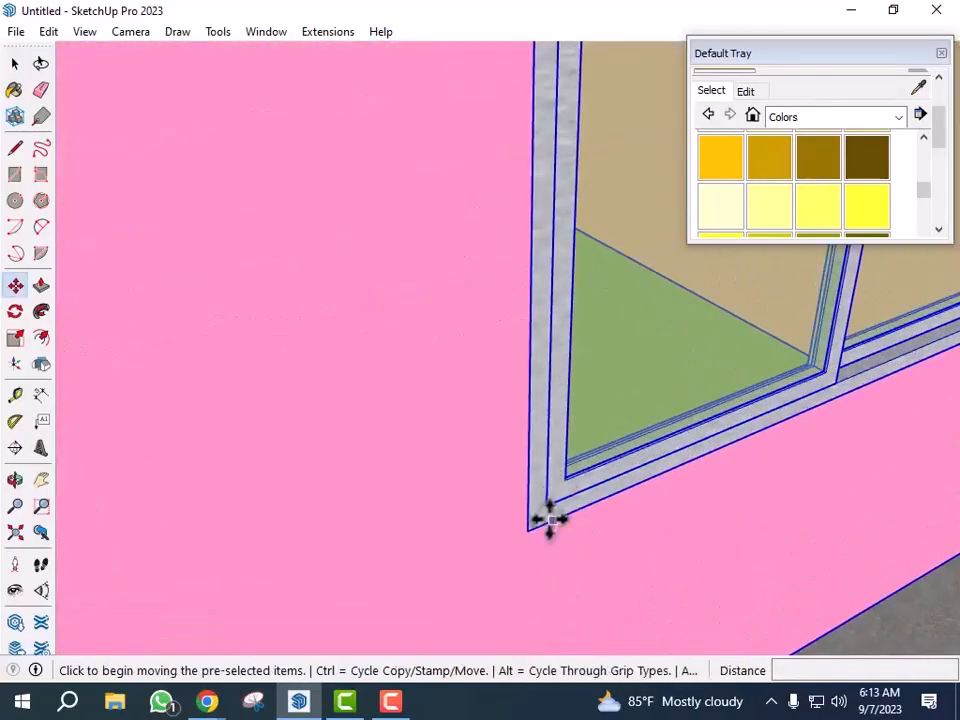